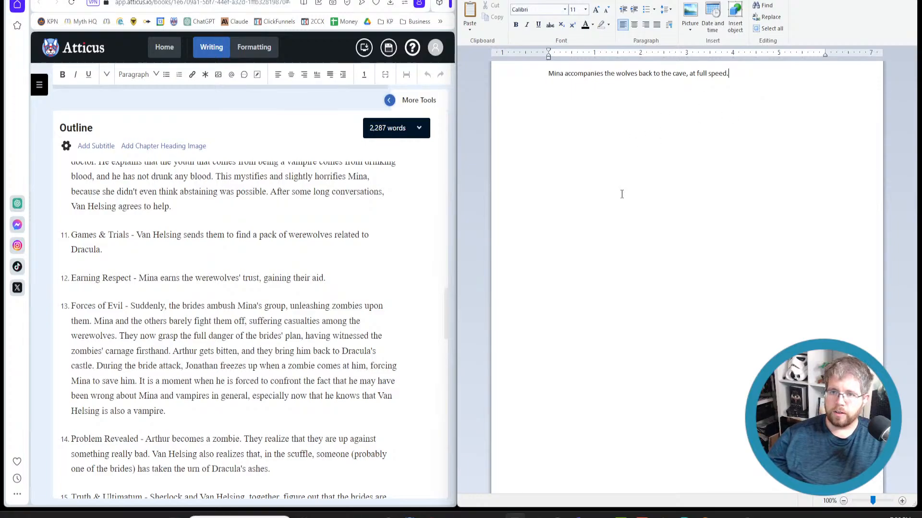
# Highlight outline entry 12, "Earning Respect", and review the neighbouring chapter entries on the werewolves, the zombie ambush and its aftermath.
pyautogui.scroll(1, 217, 416)
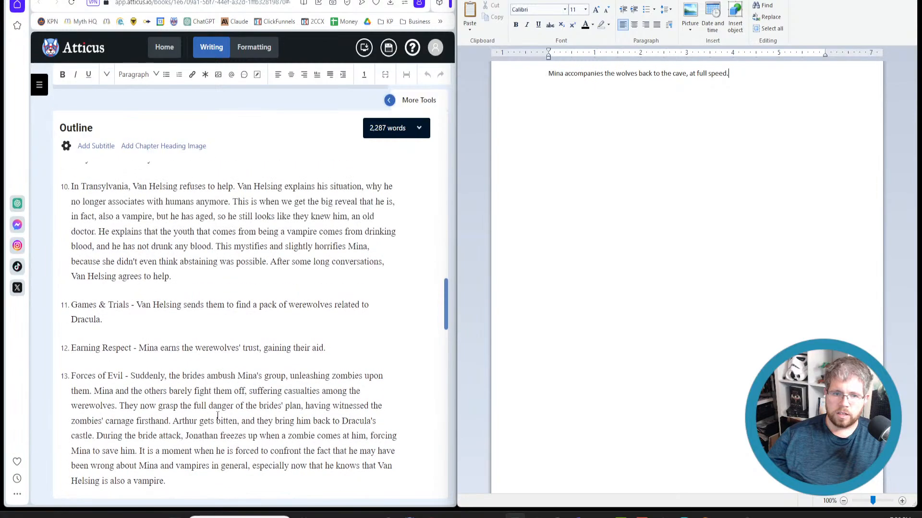
pyautogui.moveTo(355, 348); pyautogui.dragTo(72, 354)
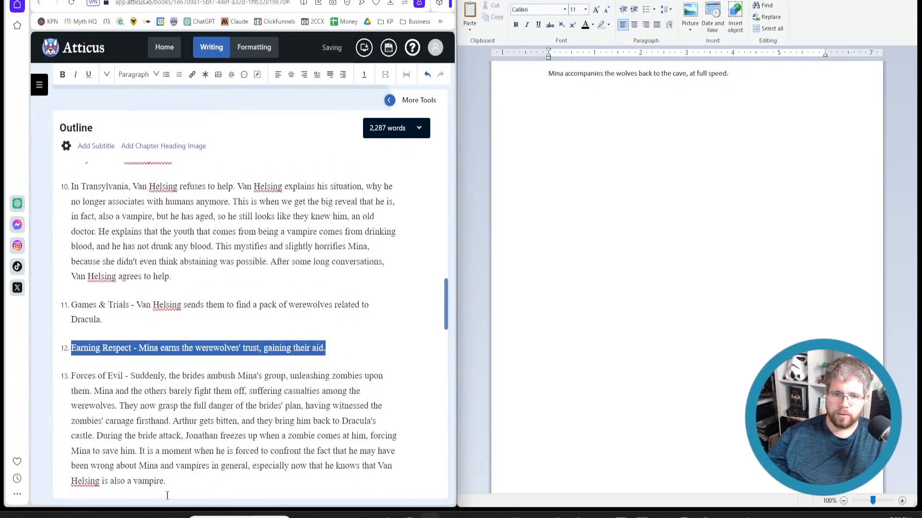
pyautogui.scroll(-2, 187, 411)
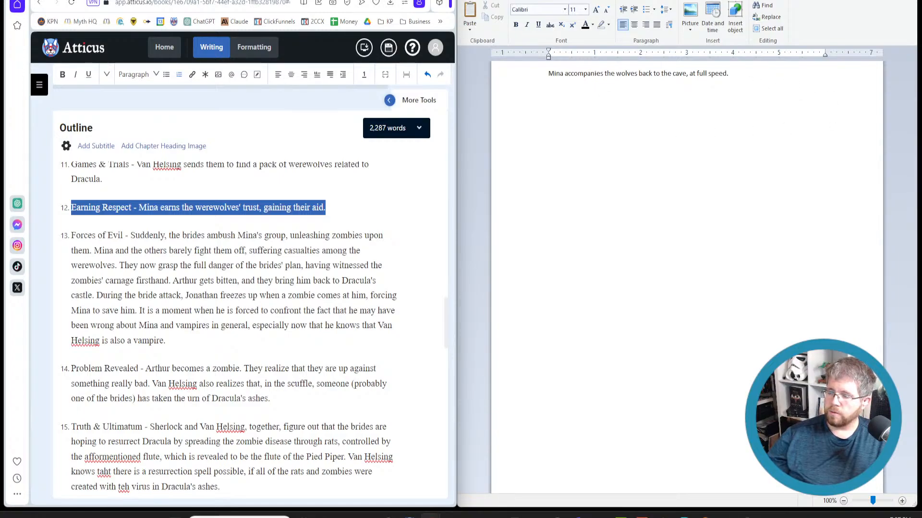
# In WordPad, finish the opening paragraph on Mina running with the wolves like family, and begin a second where they sense something wrong nearing the waiting group.
pyautogui.click(773, 67)
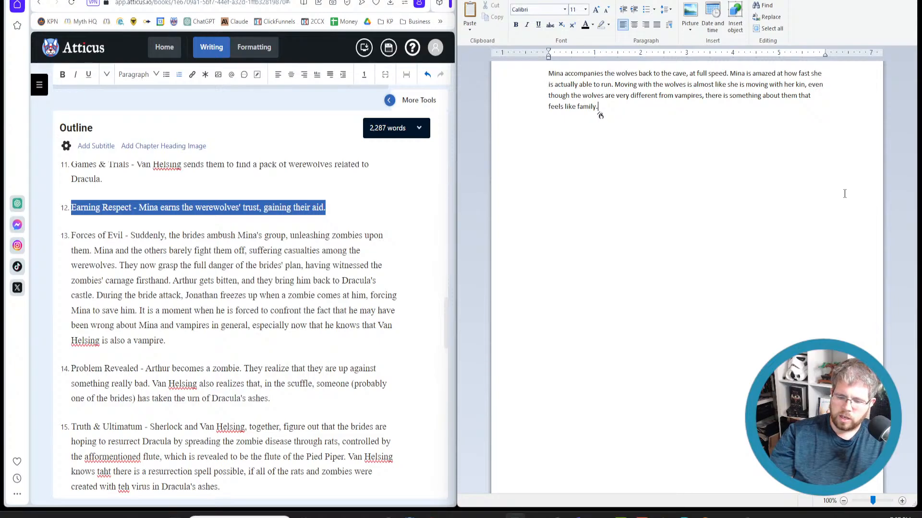
pyautogui.press('Return')
pyautogui.write('And yet, the wolves')
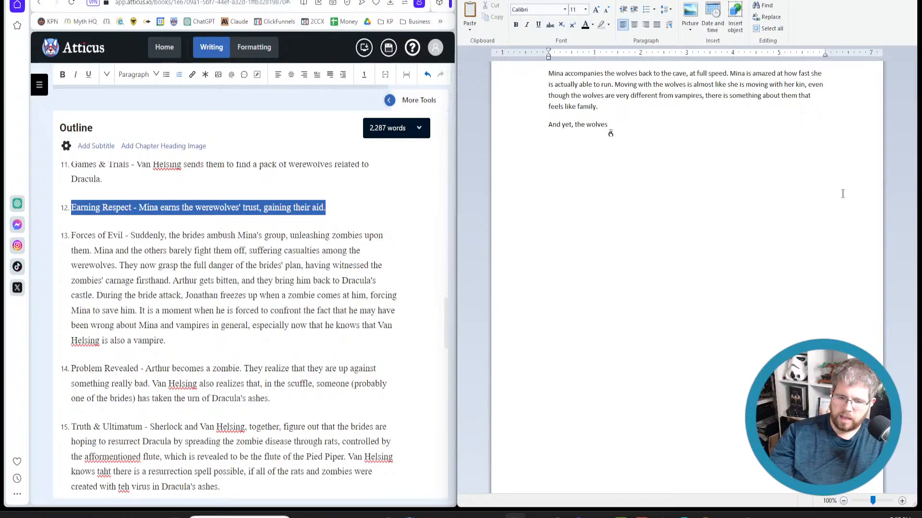
pyautogui.write(' seem to think something is wrong, as they')
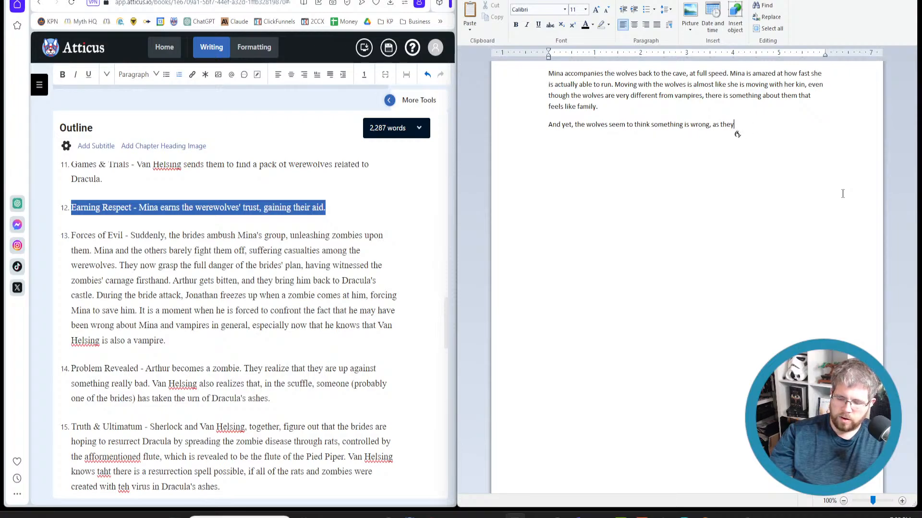
pyautogui.write('make their way back to the cave where Jonathan, Arthur,')
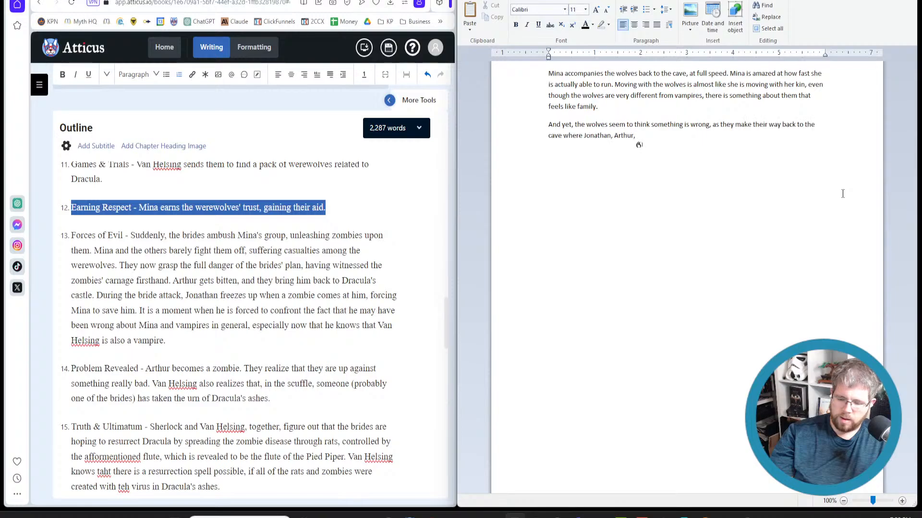
pyautogui.write(' Abraham, and Sherlock are all waiting for them.')
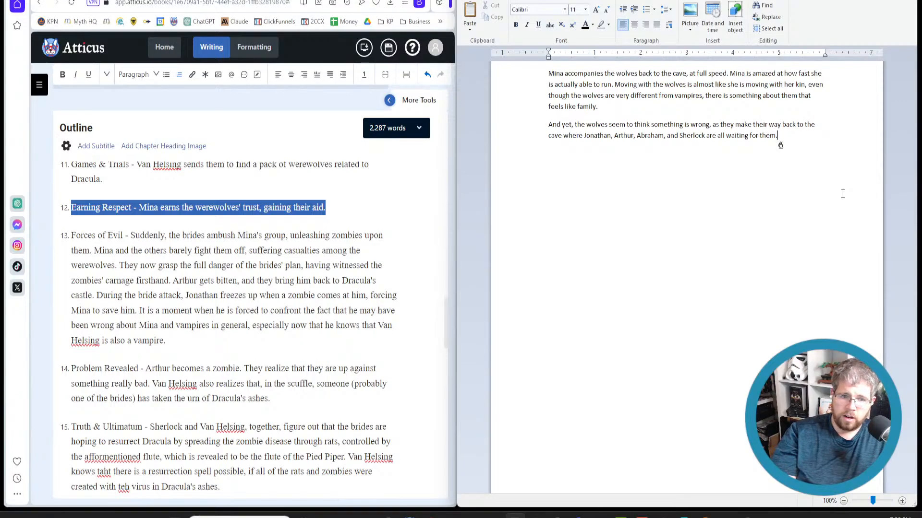
# Extend the second paragraph with Mina smelling an unexplained, unnatural wrongness in the air and putting on "a renewed burst of energy".
pyautogui.write('And as they get closer, Mina begins to smell it to, a wrongness in the air')
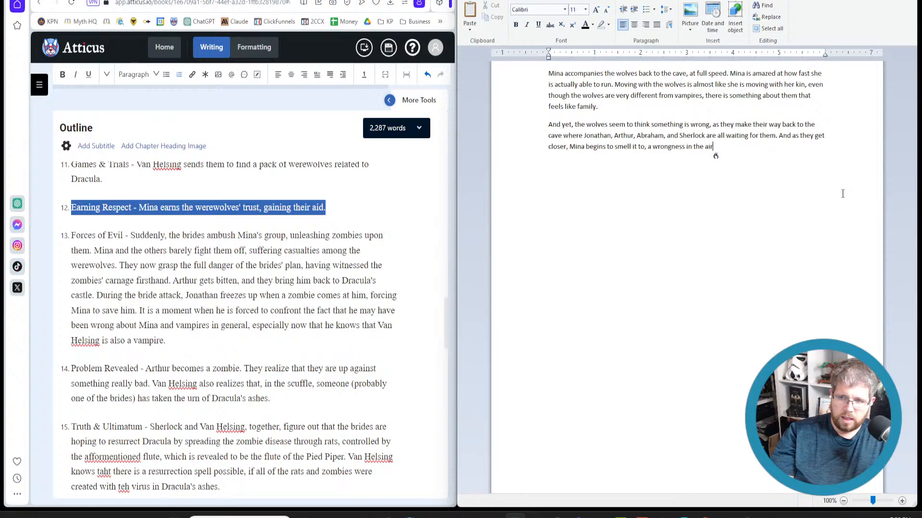
pyautogui.write(' that')
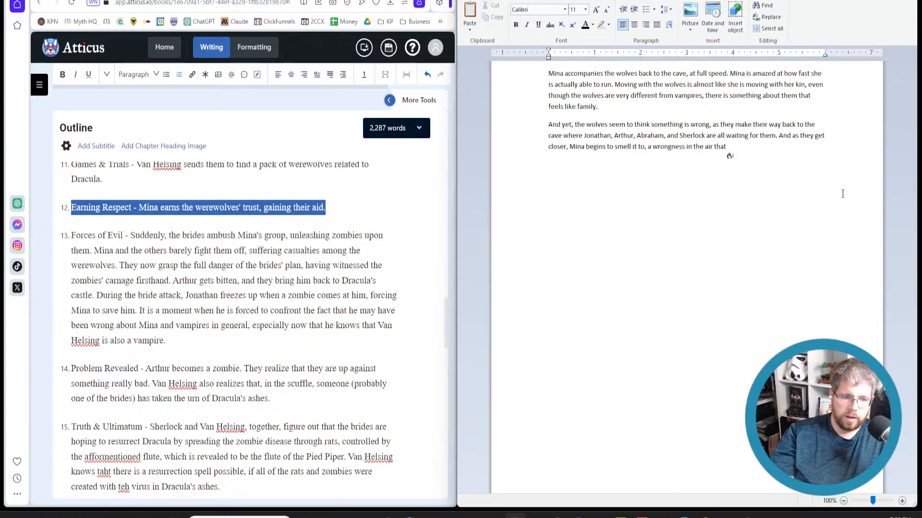
pyautogui.write('she cannot explain')
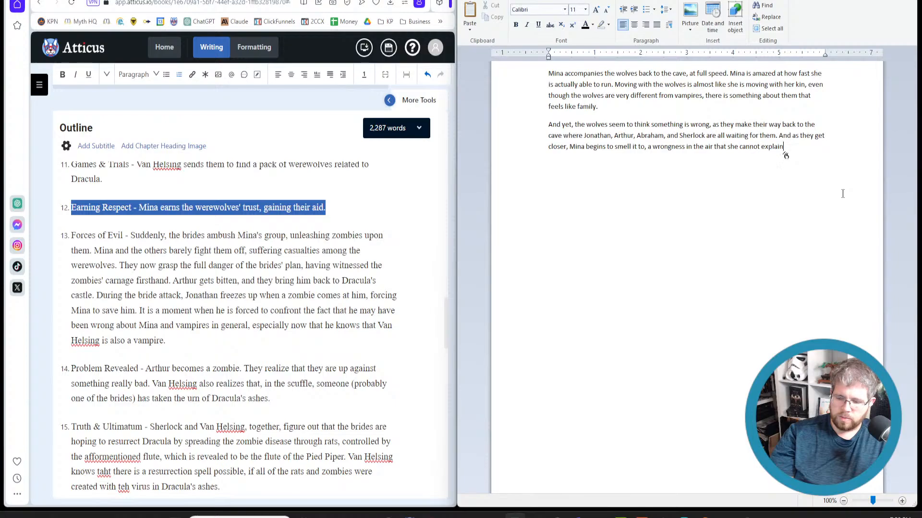
pyautogui.write('. She is not ever smelt')
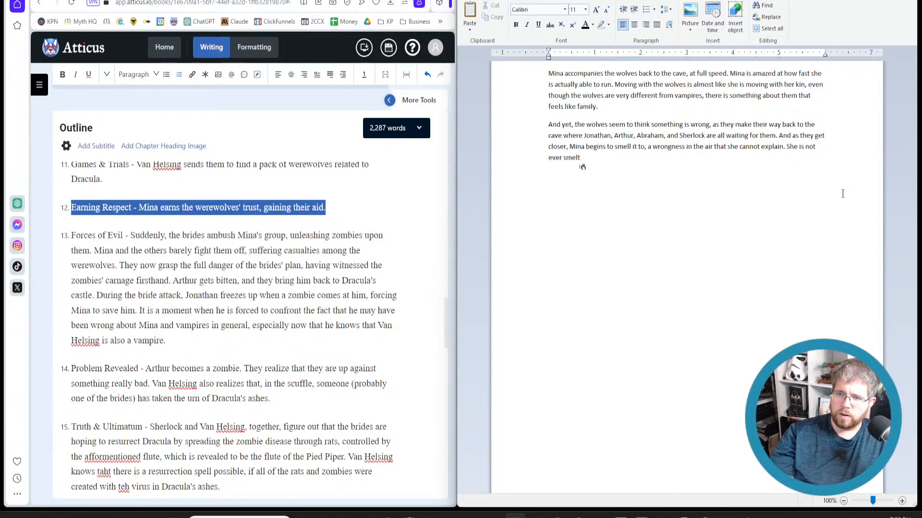
pyautogui.write(' that sent before')
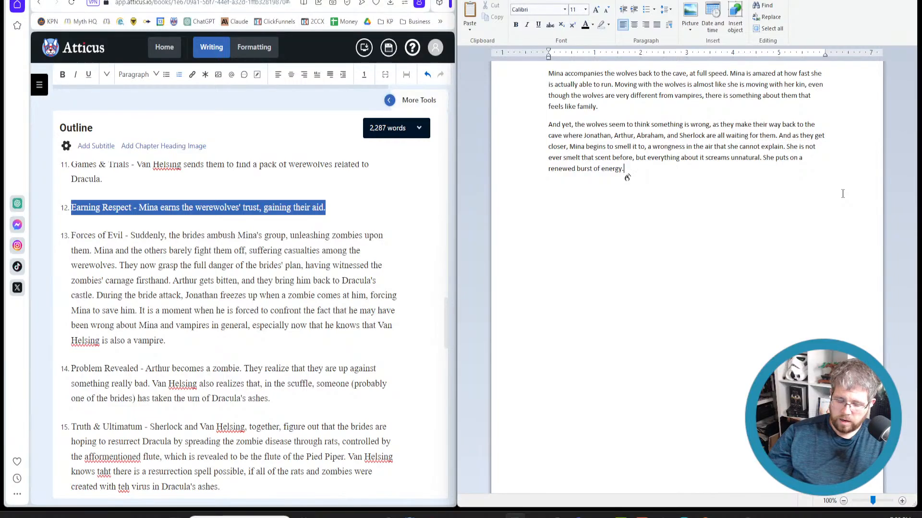
# Start a third paragraph where Mina's worst fears are realized approaching the mountain cave, with shouts from within and the flash bang of gunshots.
pyautogui.press('Return')
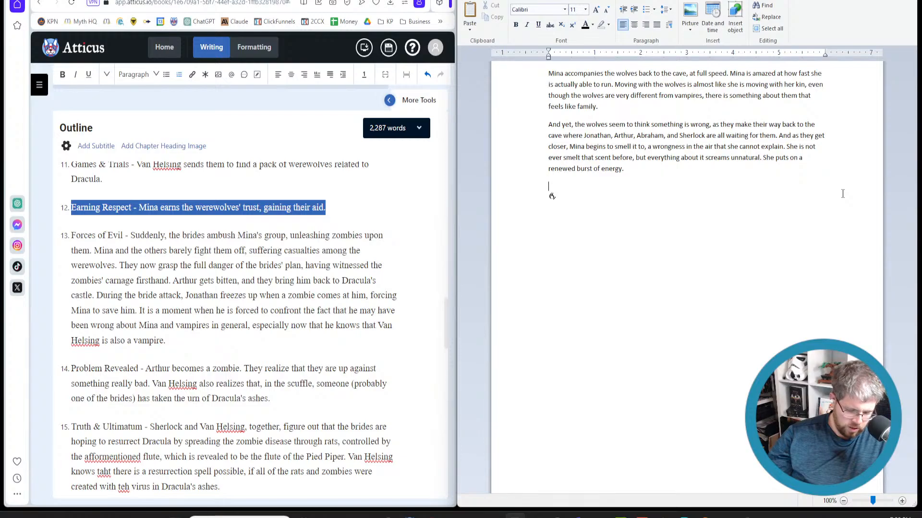
pyautogui.write('Her worst fears are realized')
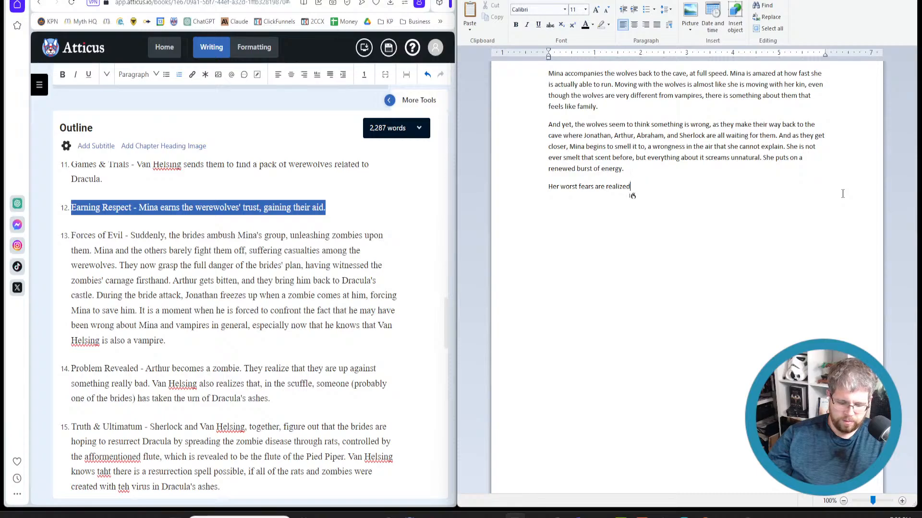
pyautogui.write(' as they approached the cave')
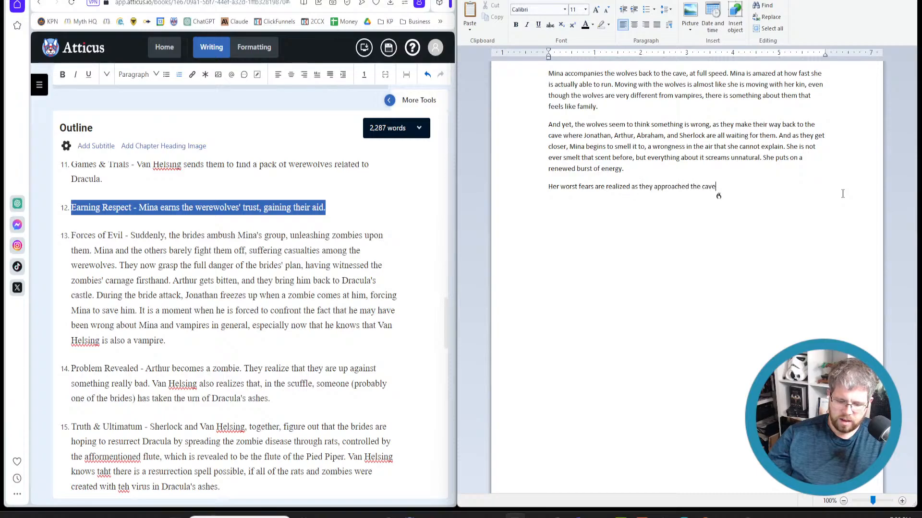
pyautogui.write(' in the mountains')
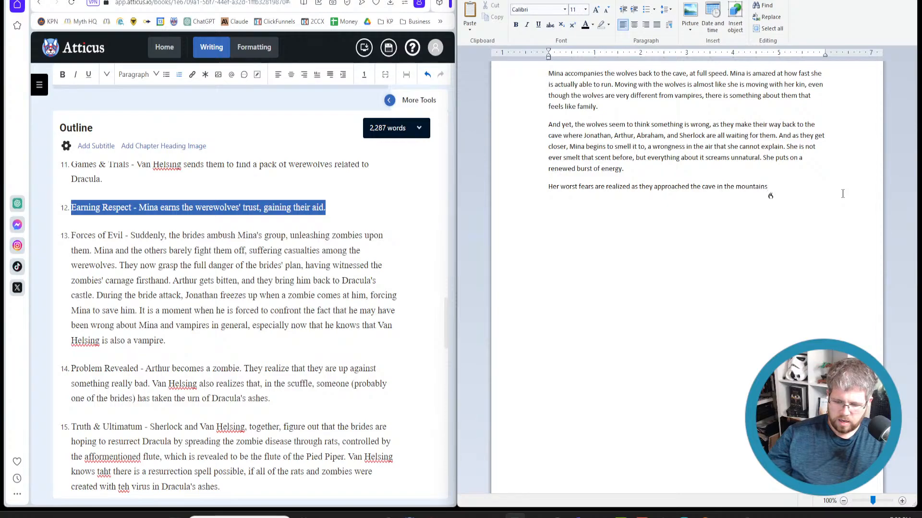
pyautogui.write(',')
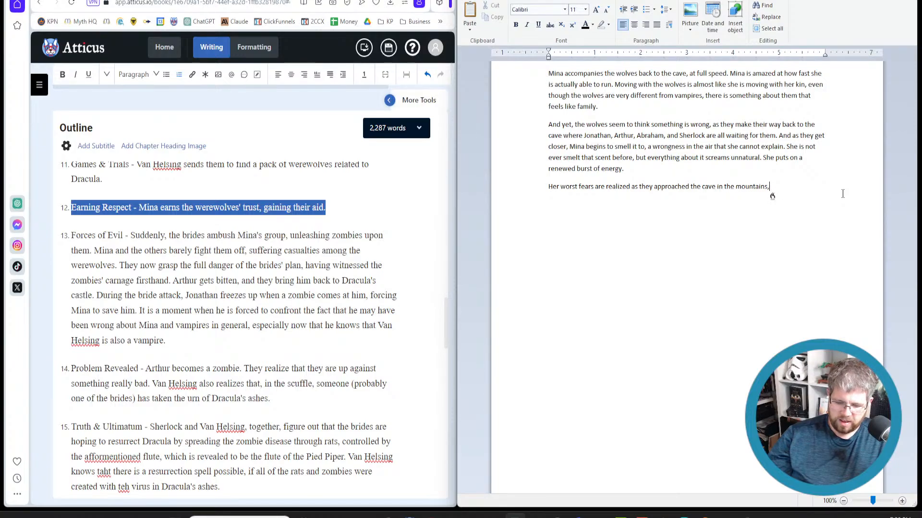
pyautogui.write('and Mina hear shouts coming from within')
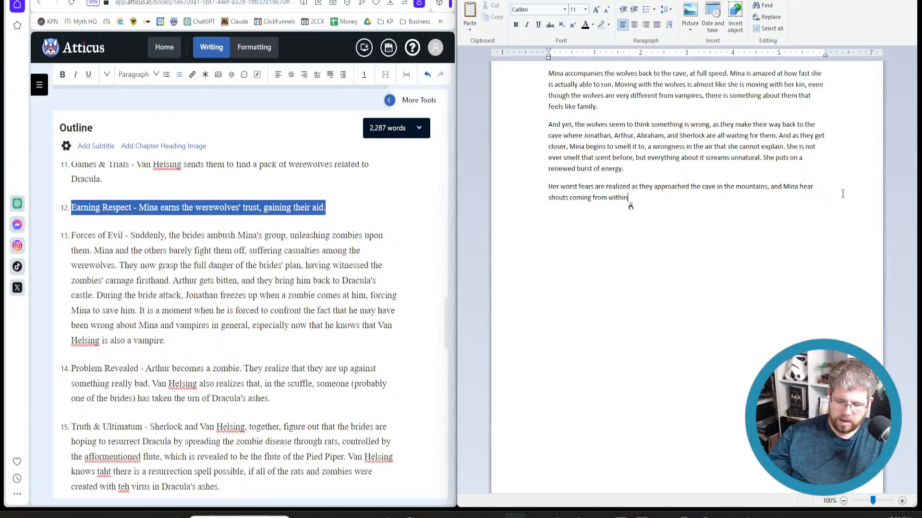
pyautogui.write(', along with the flash bang of')
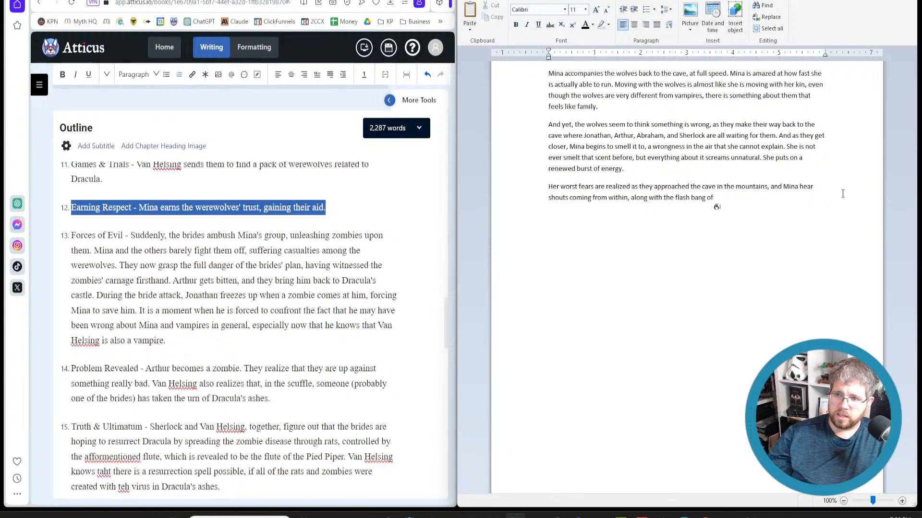
pyautogui.write(' gunshots going off')
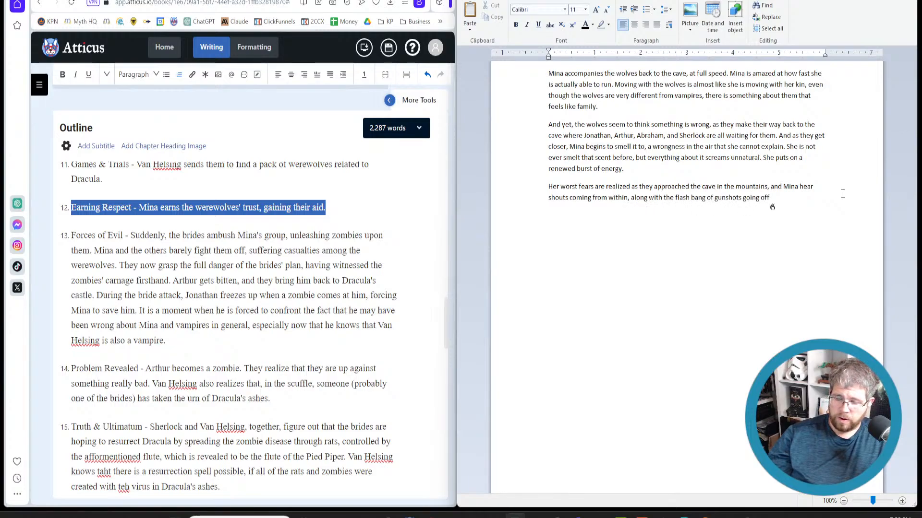
pyautogui.write('.')
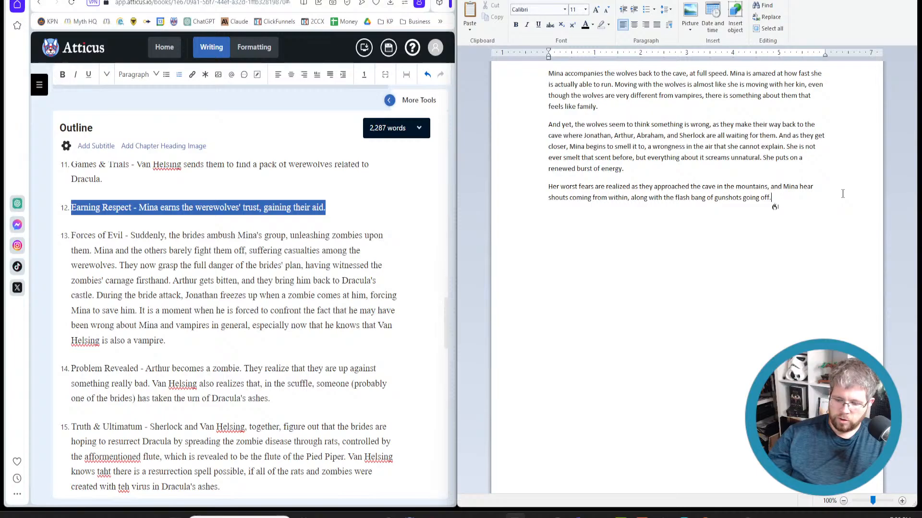
# Add that Mina wasn't sure who brought a pistol, "likely Arthur or Jonathan, but if they are using it that is a bad sign.".
pyautogui.write(" She wasn't sure who bou")
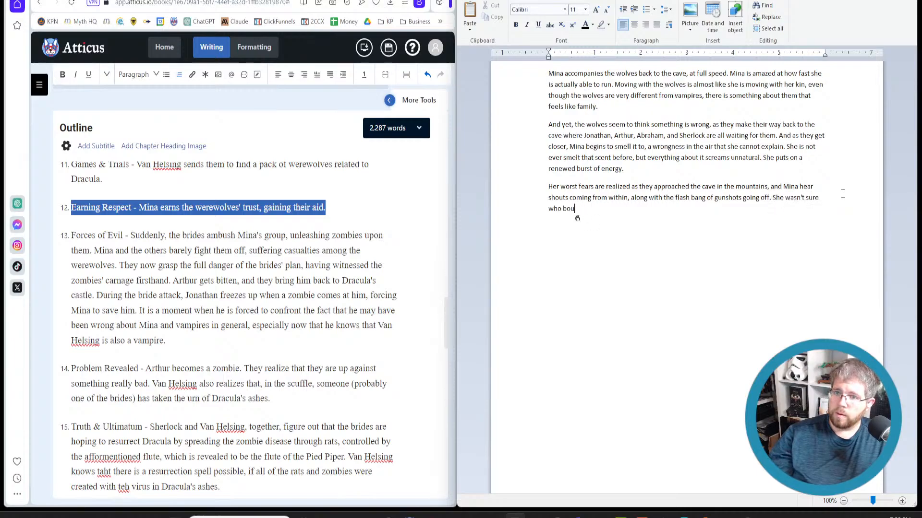
pyautogui.press('BackSpace')
pyautogui.press('BackSpace')
pyautogui.press('BackSpace')
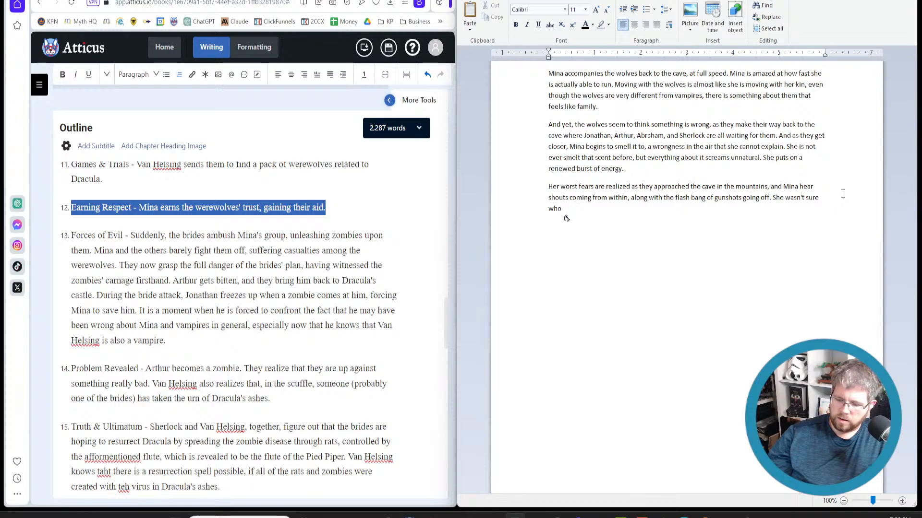
pyautogui.write('brought a pistol,')
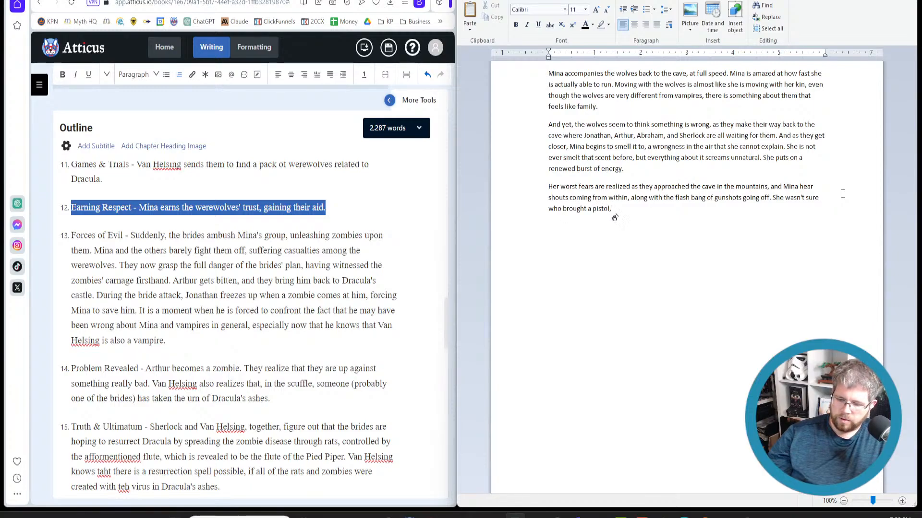
pyautogui.write(' likely Arthur or Jonathan,')
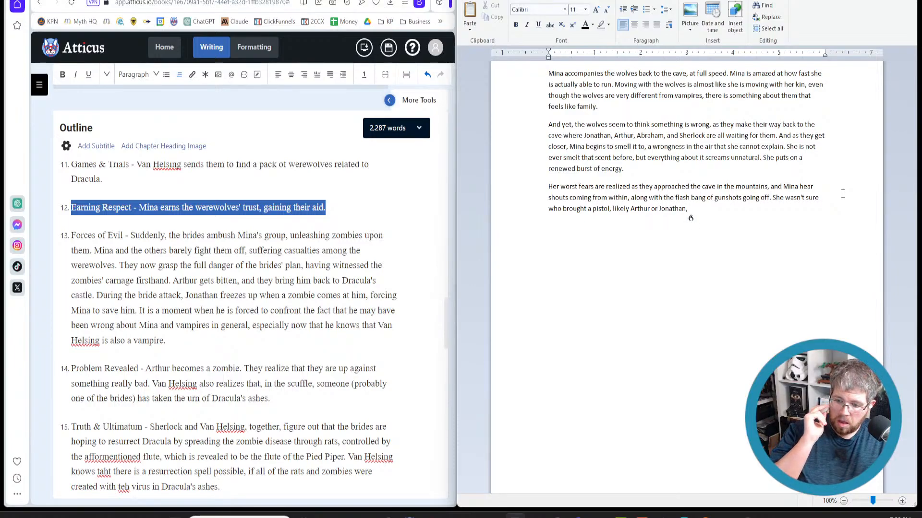
pyautogui.write('but')
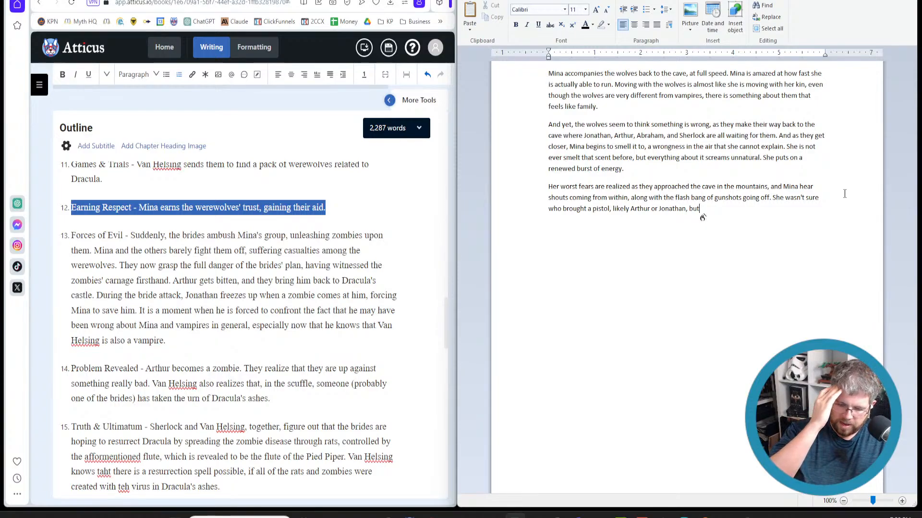
pyautogui.write(' if they are using it that is a bad sign')
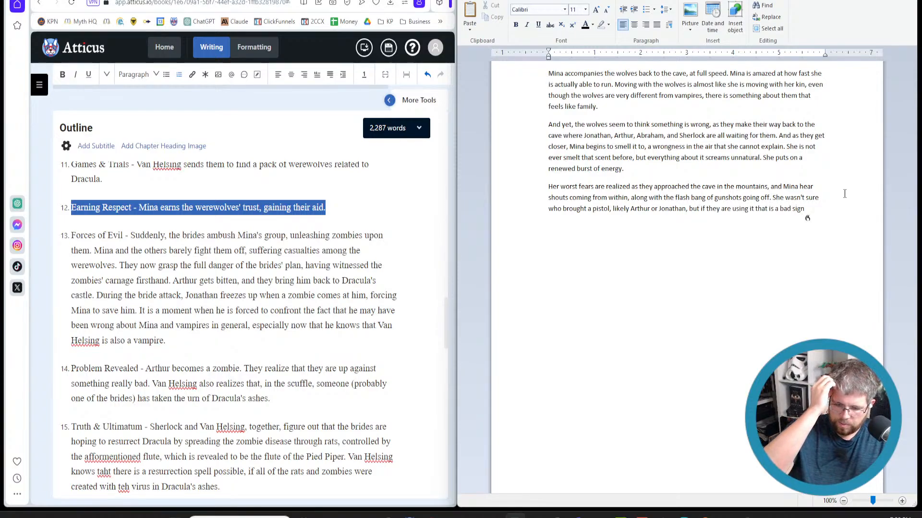
pyautogui.write('.')
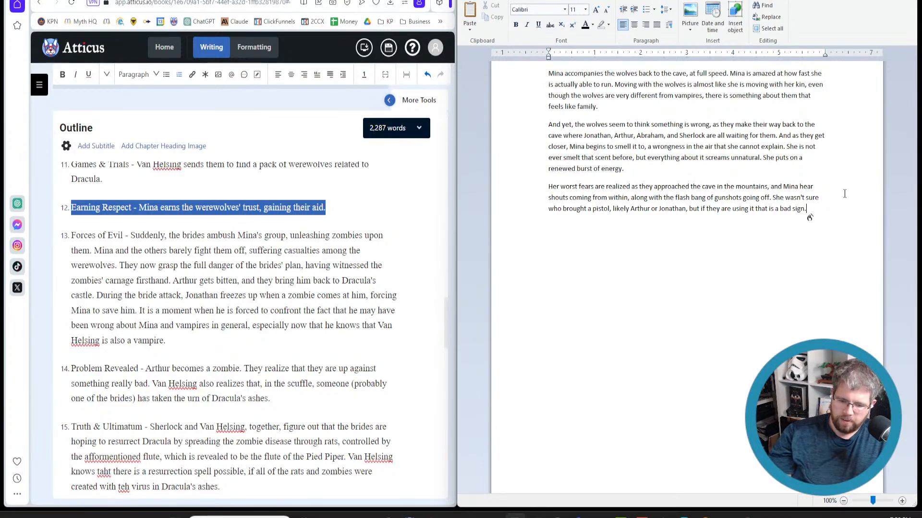
# End the third paragraph with the sentence "Mina redoubled her speed and practically flies into the cave.".
pyautogui.write('Mina flies into the cave')
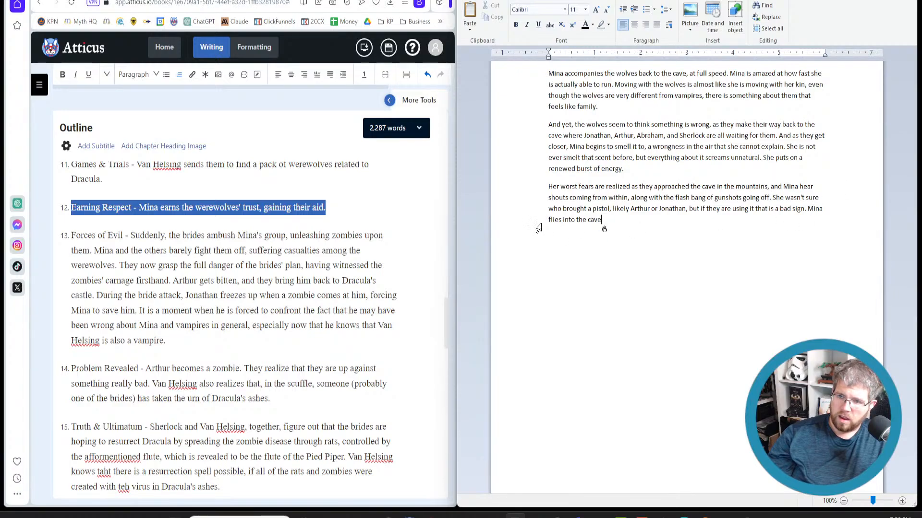
pyautogui.moveTo(563, 226); pyautogui.dragTo(545, 225)
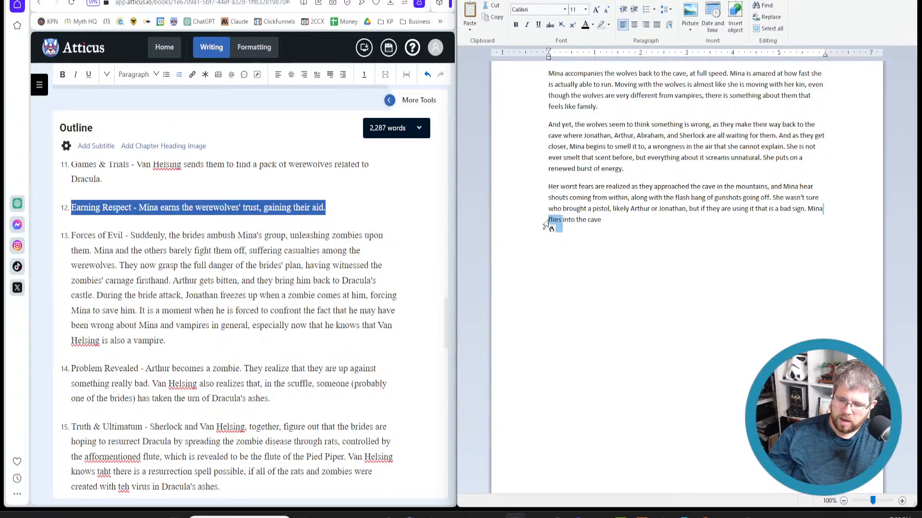
pyautogui.write('redoubled her speed ')
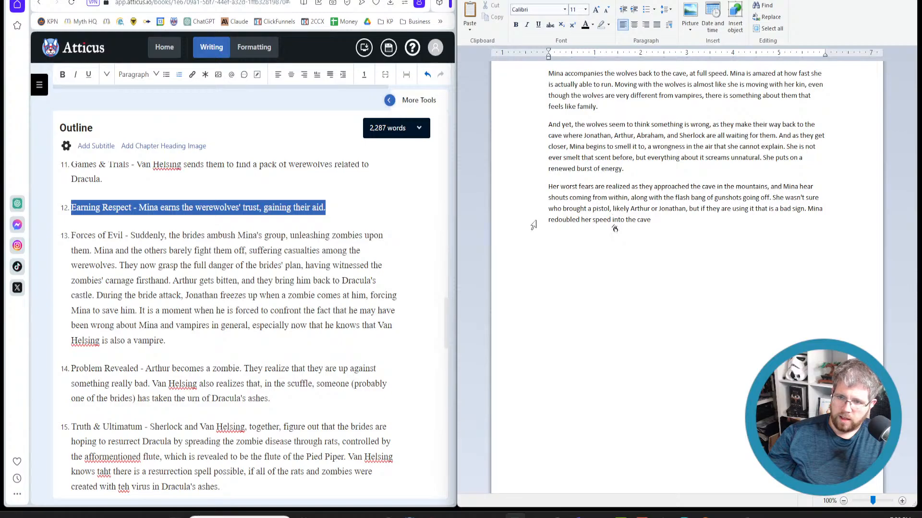
pyautogui.write('and practically flies')
# Write a fourth paragraph where zombie-like creatures corner Jonathan, Arthur, and Sherlock in the cave, ending with "Mina is horrified at the look of them.".
pyautogui.click(733, 223)
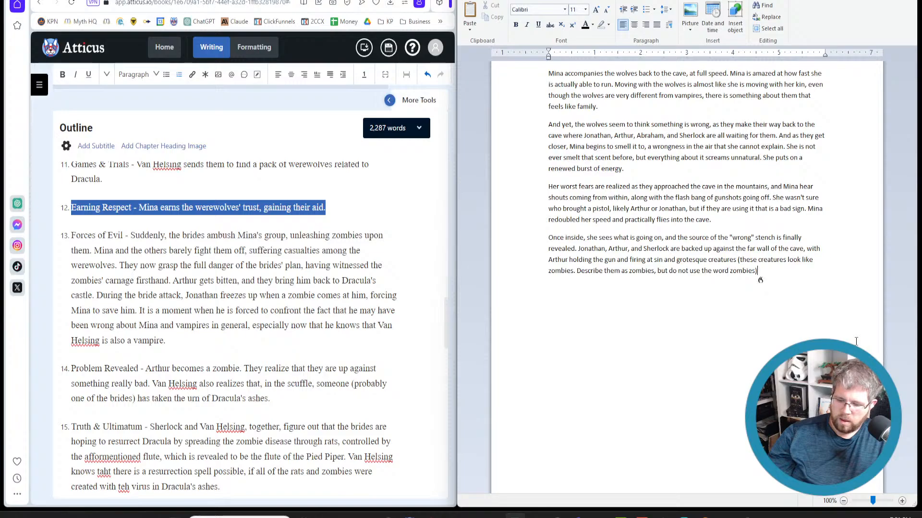
pyautogui.write('. Mina is horrified at the look of them.')
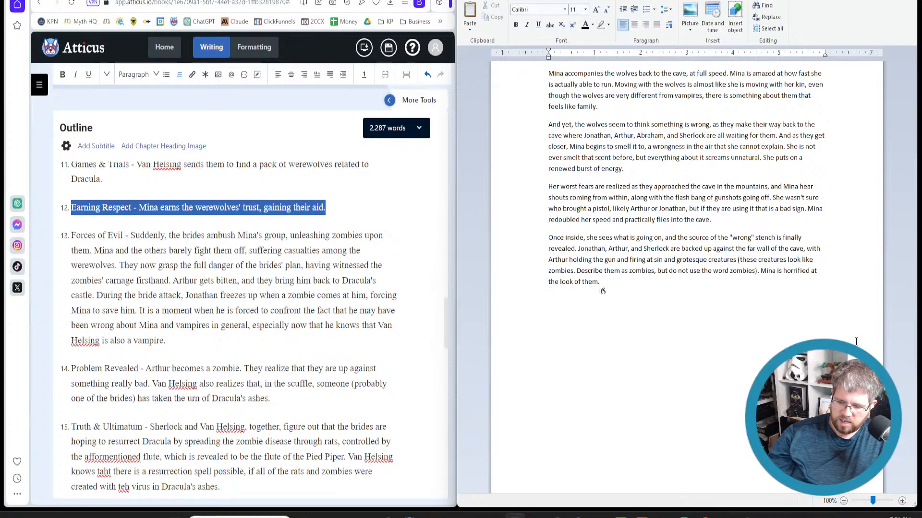
# Start a fifth paragraph with "Abraham Van Helsing is at the front, confronting the creatures using his enhanced strength and agility.".
pyautogui.press('Return')
pyautogui.write('Abraham Van Helsing is at the front')
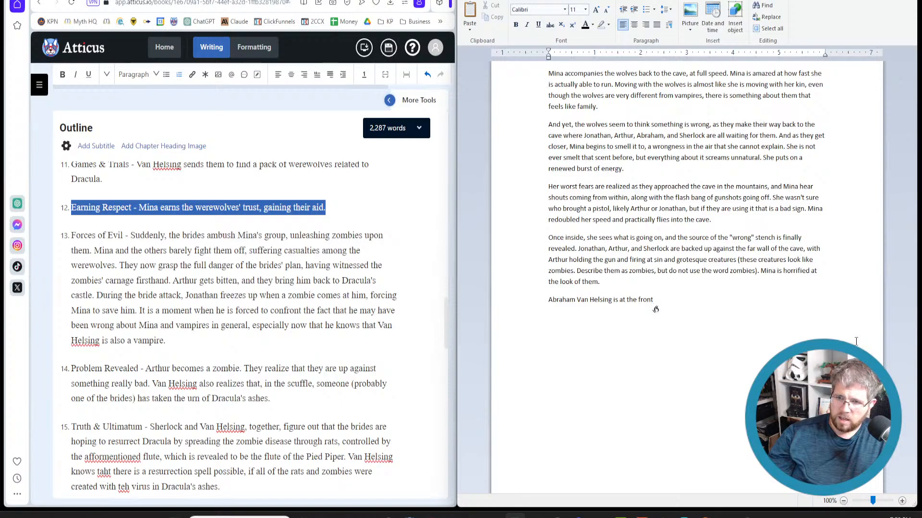
pyautogui.write(', confronting')
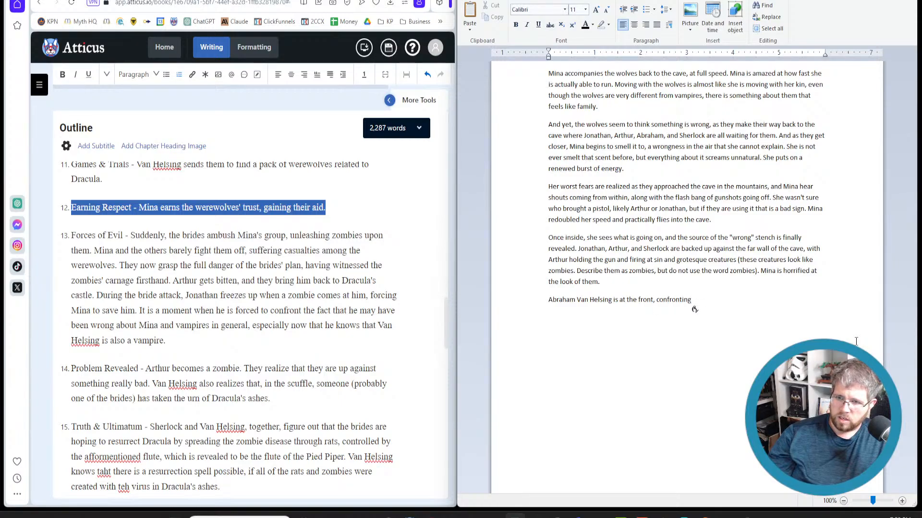
pyautogui.write(' the creatures')
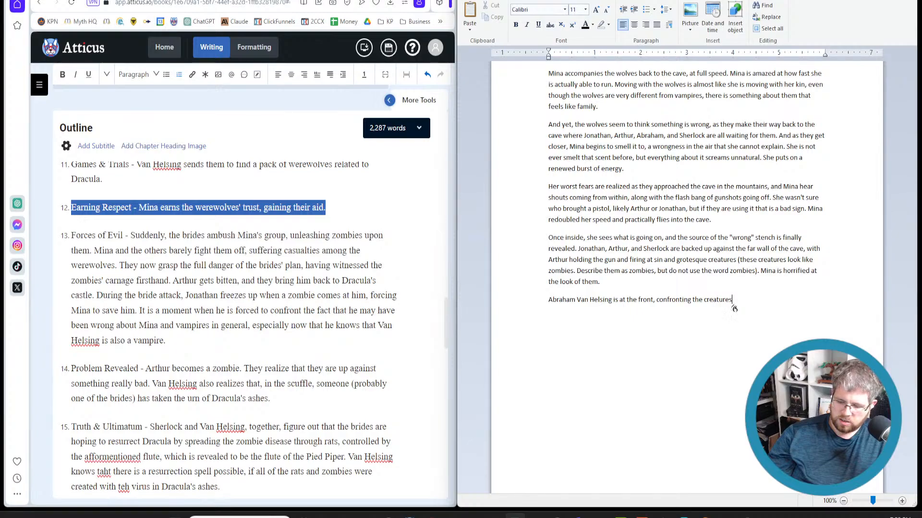
pyautogui.write('using his enhanced strength')
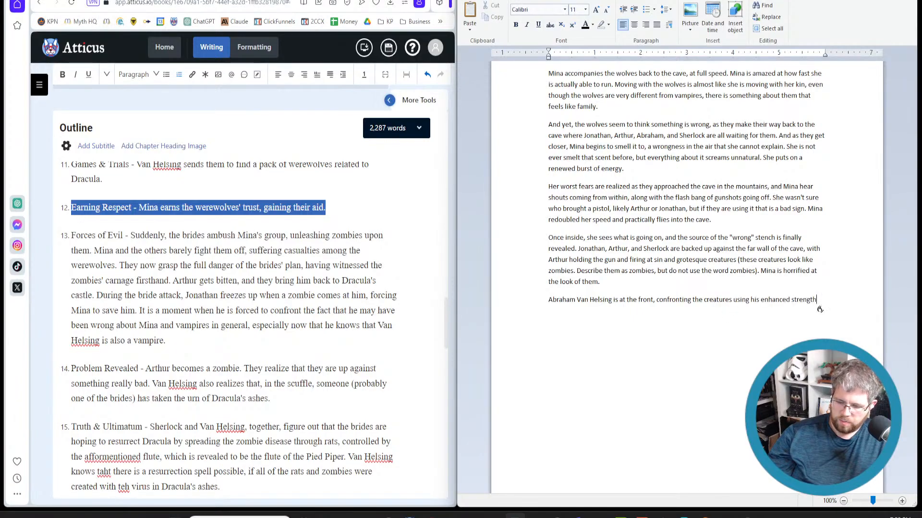
pyautogui.write(' and agility.')
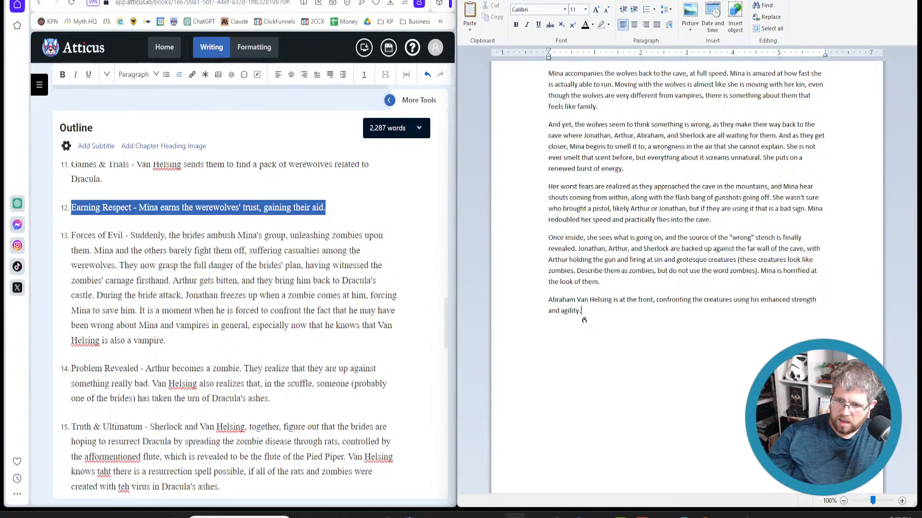
# Add that standing behind the creatures, closest to Mina, is the auburn haired vampire she had briefly seen earlier at the auction in London.
pyautogui.write('However')
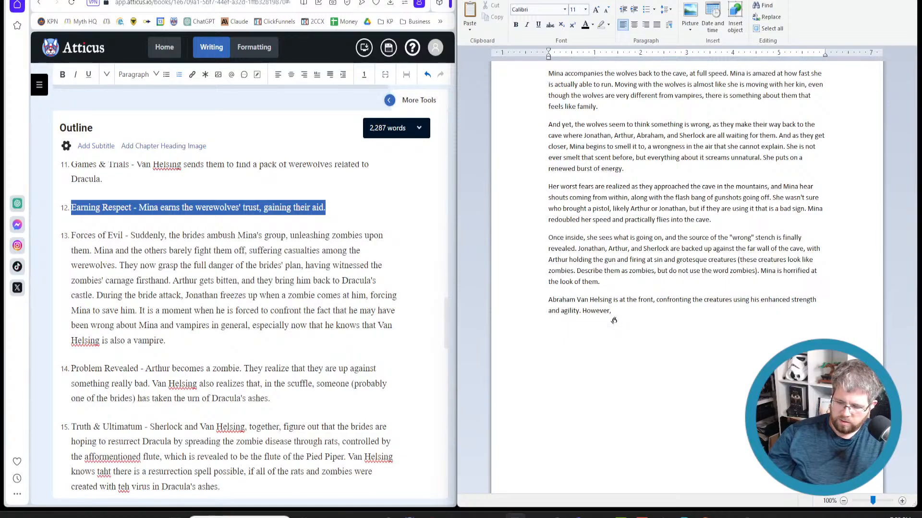
pyautogui.write(', standing behind the creatures')
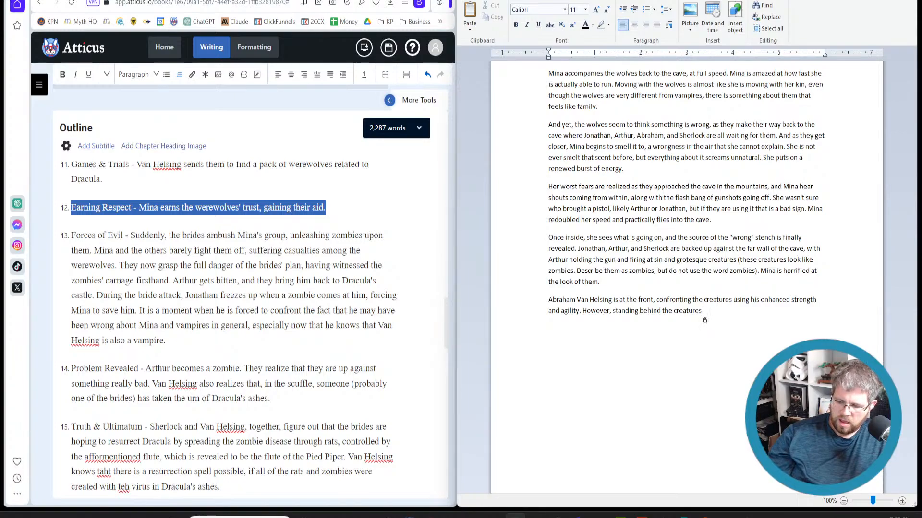
pyautogui.write(', closest to Mina in the incoming wolves,')
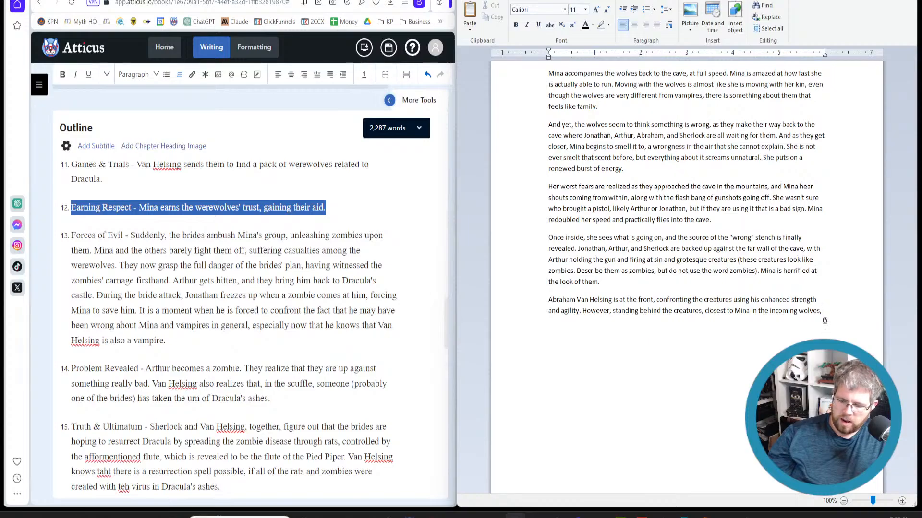
pyautogui.write(' is the auburn haired')
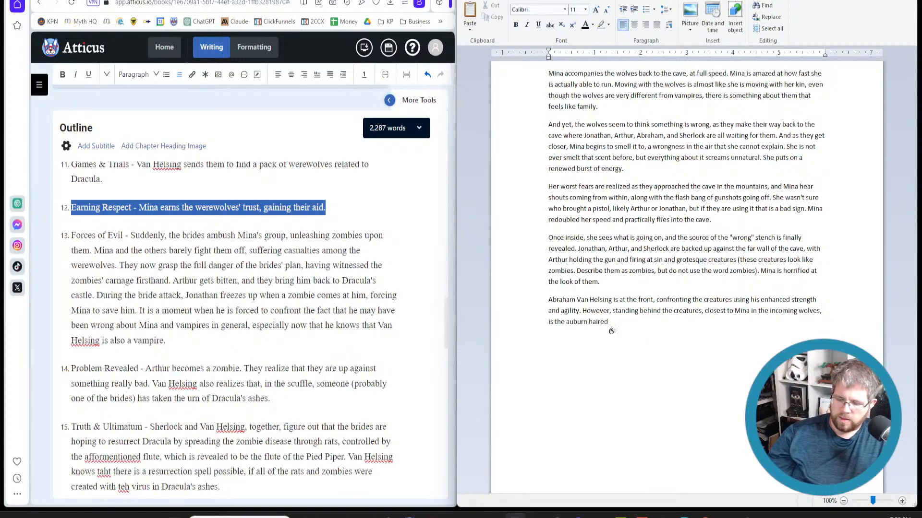
pyautogui.write('vampire that Mina had')
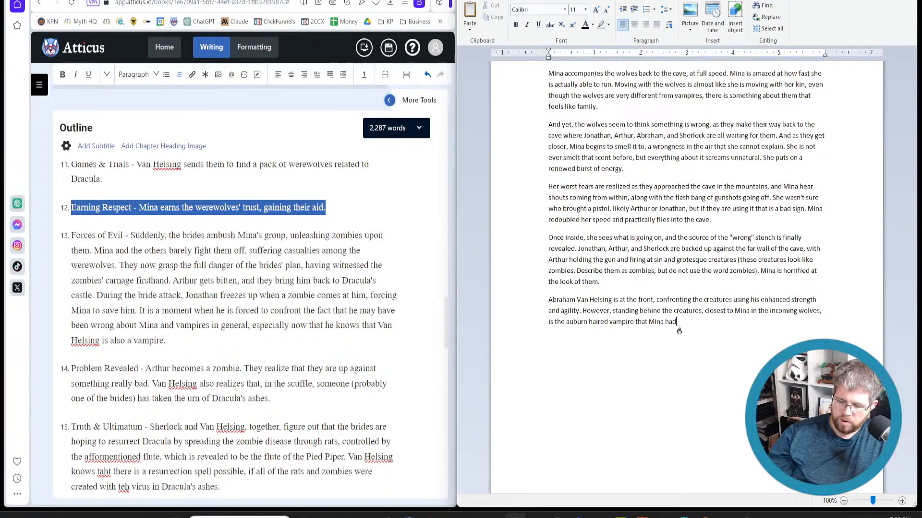
pyautogui.write(' seen earlier, briefly.')
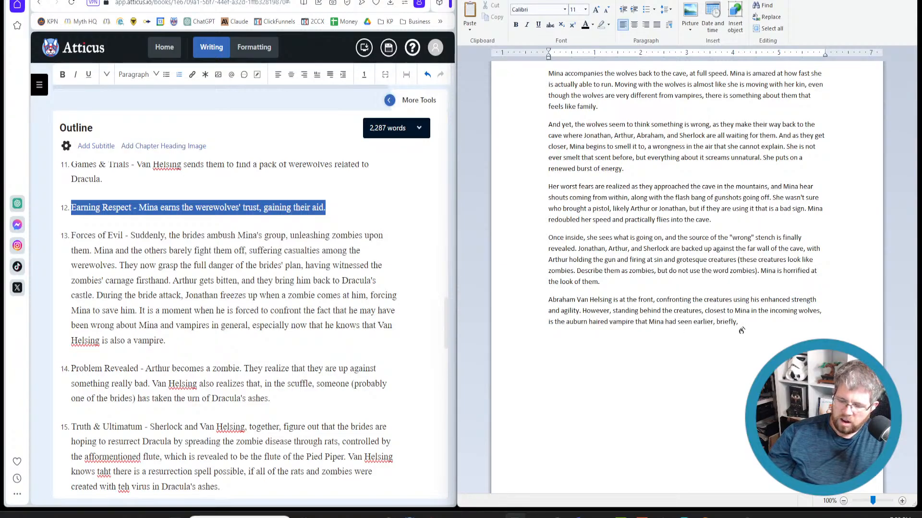
pyautogui.write(' at the auction')
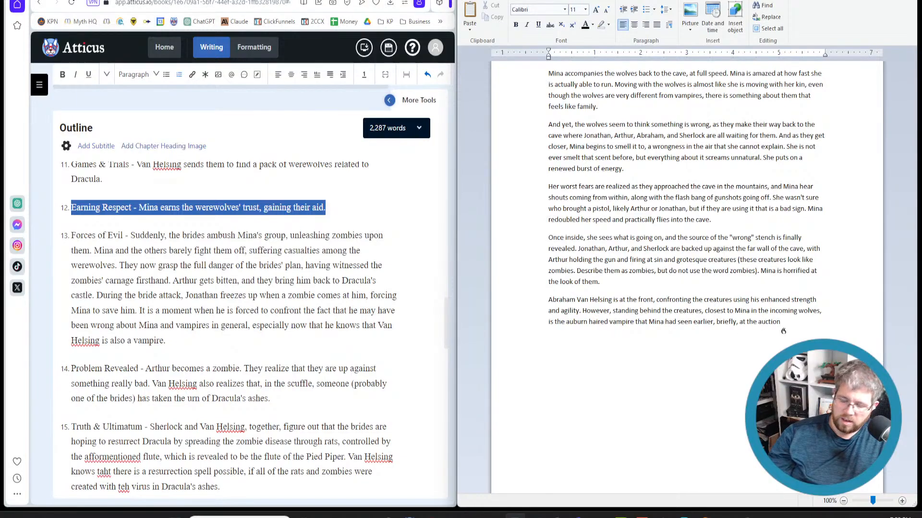
pyautogui.write(' in London')
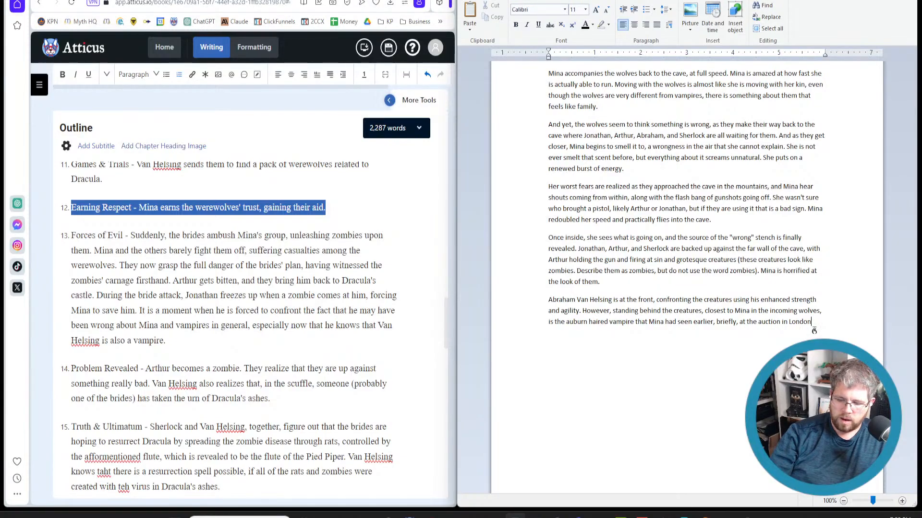
# End the fifth paragraph with the vampire, arms folded, watching the horrible creatures, "with skin rotting on their bones, attack the others.".
pyautogui.write('. Her arms are folded, and she is watching')
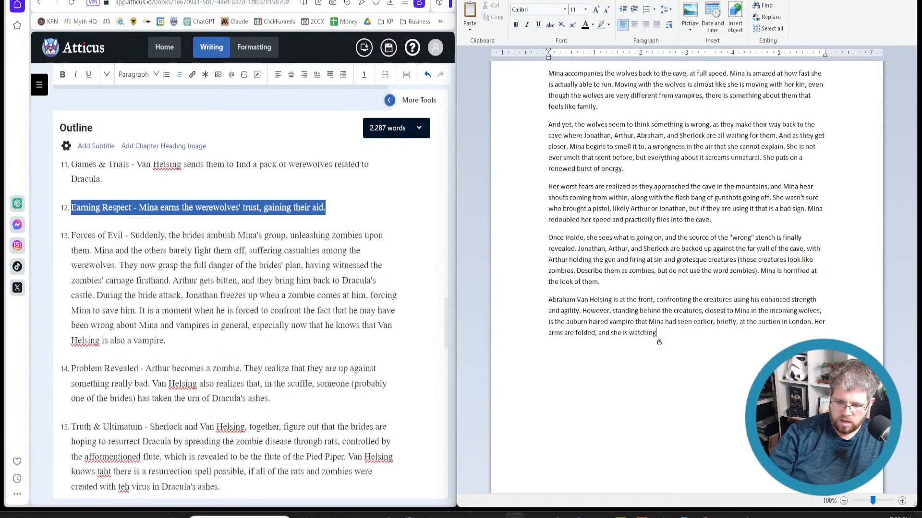
pyautogui.write(' the')
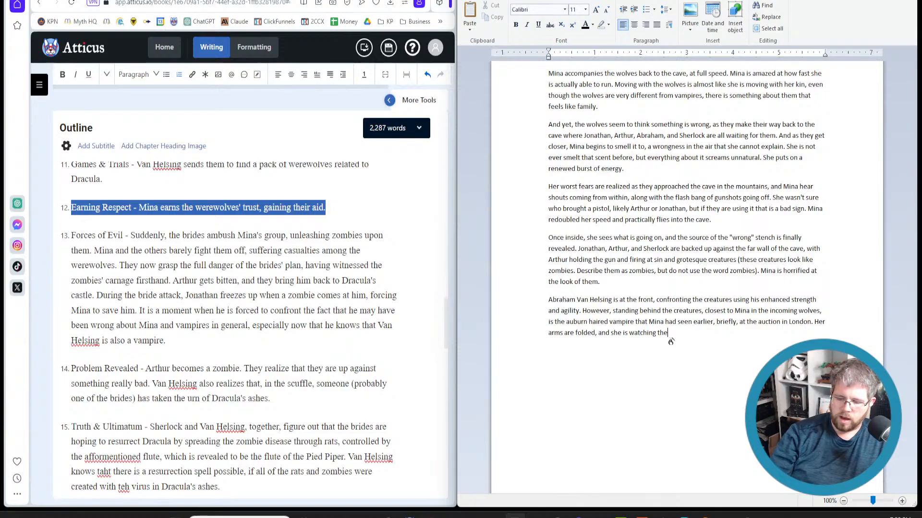
pyautogui.write('horrible creatures, with skin rotting on their bones, attack')
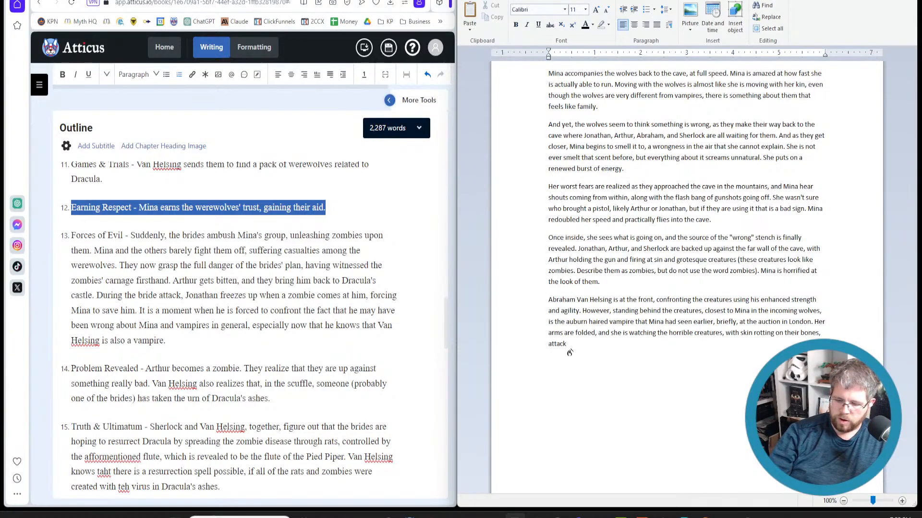
pyautogui.write(' the others.')
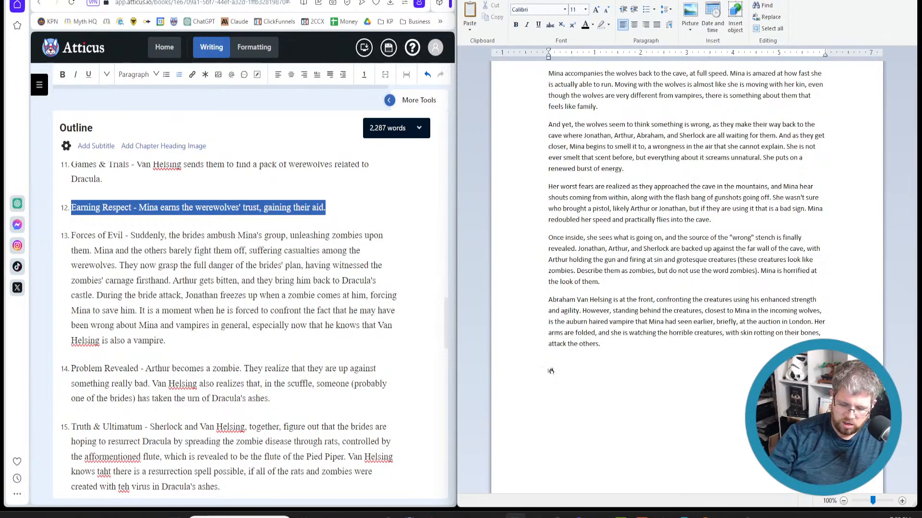
# Start a sixth paragraph: "Mina doesn't wait any further, she launches herself at the bride of Dracula that she is pretty sure is named".
pyautogui.press('Return')
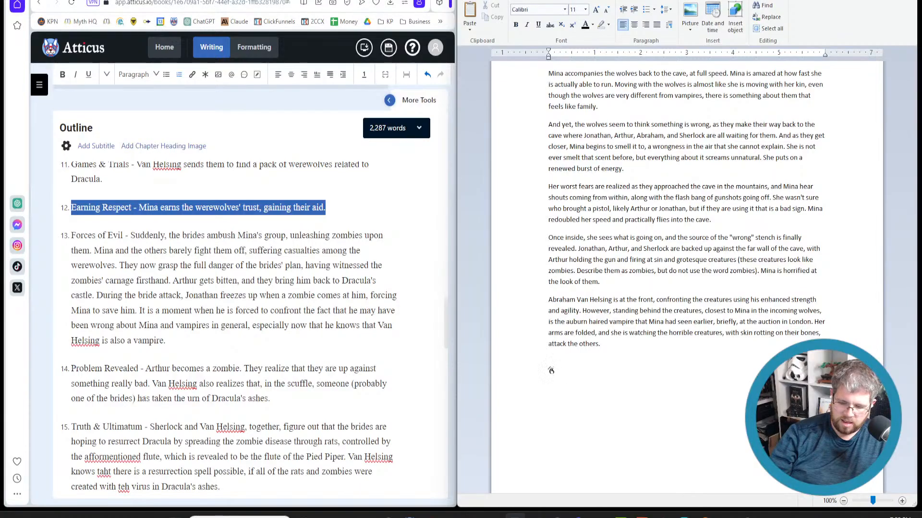
pyautogui.write("Mina doesn't wait any further, she launches herself at the")
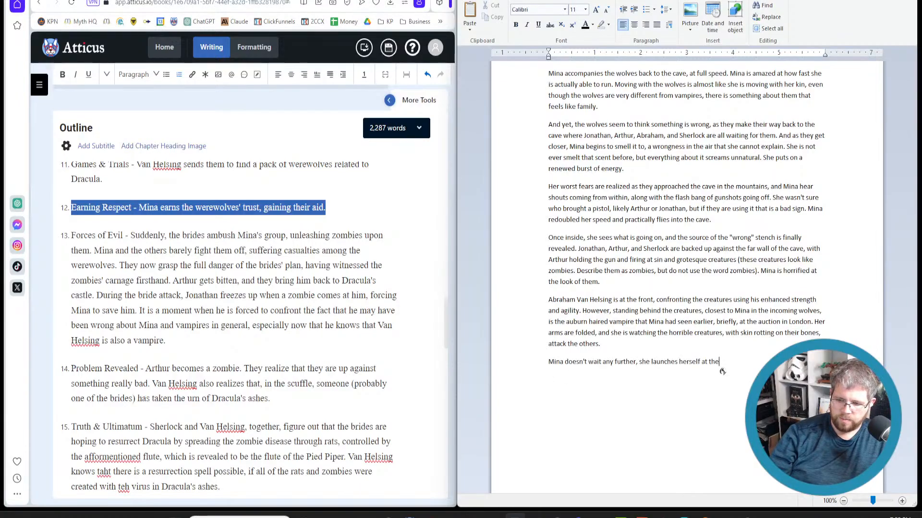
pyautogui.write(' bride of Dracula')
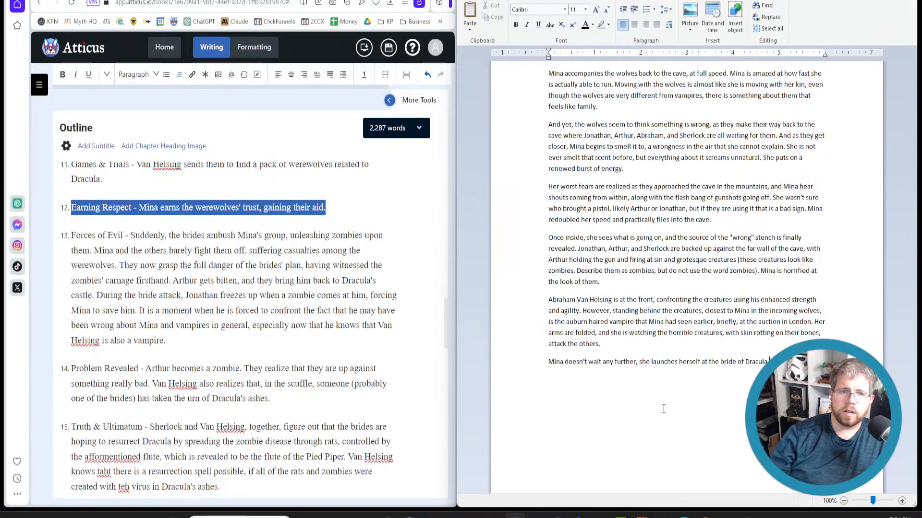
pyautogui.write('that she is pretty sure is named')
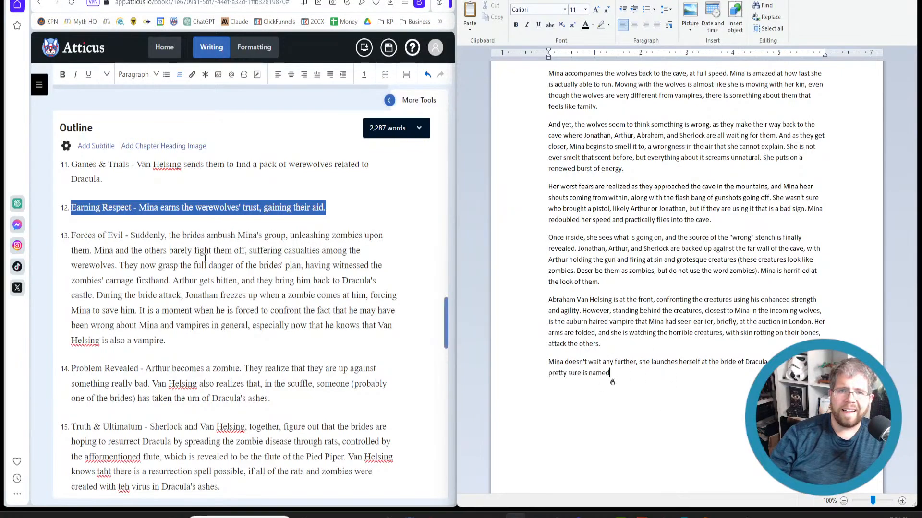
# Look up the Brides of Dracula in the Characters notes and complete the sixth paragraph's sentence with the name "Aeval.".
pyautogui.scroll(3, 204, 324)
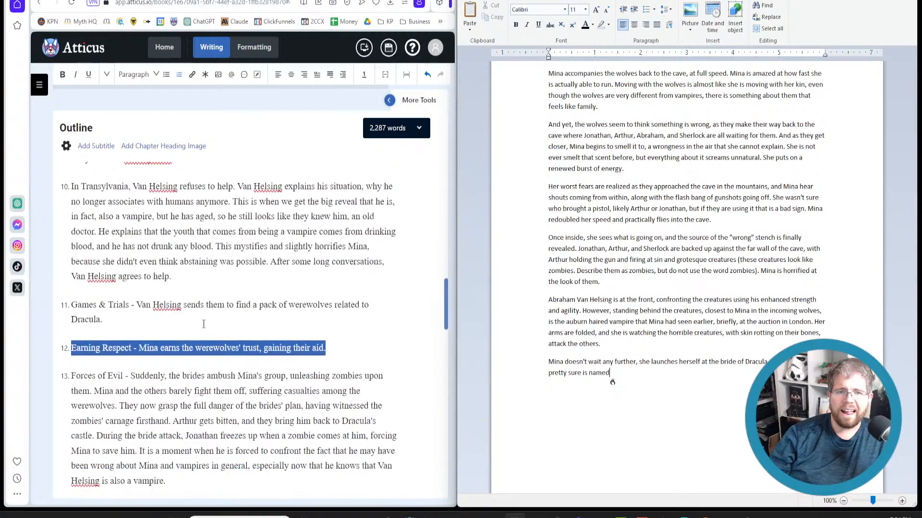
pyautogui.click(39, 86)
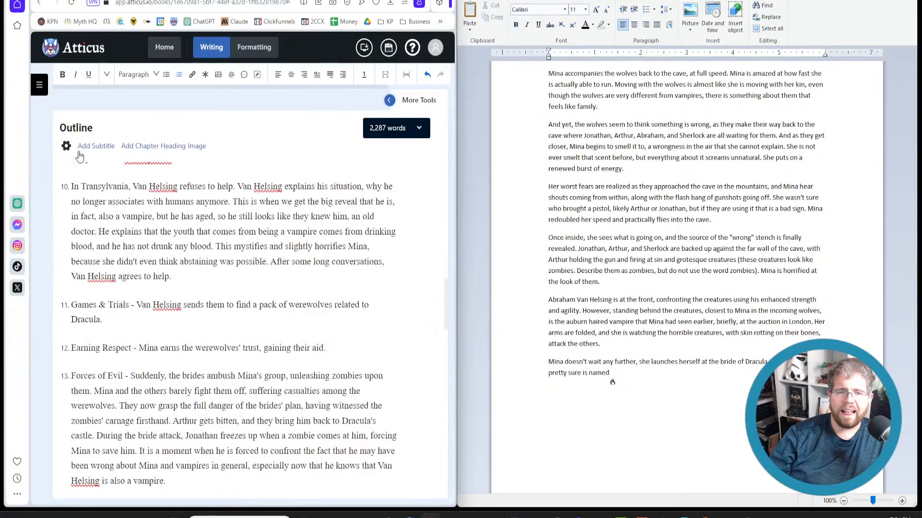
pyautogui.click(83, 247)
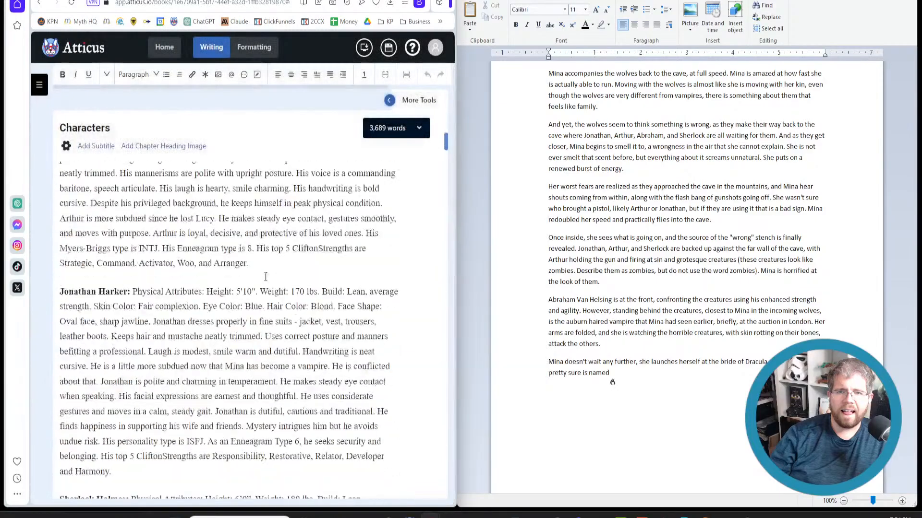
pyautogui.scroll(-20, 243, 279)
pyautogui.scroll(-20, 243, 279)
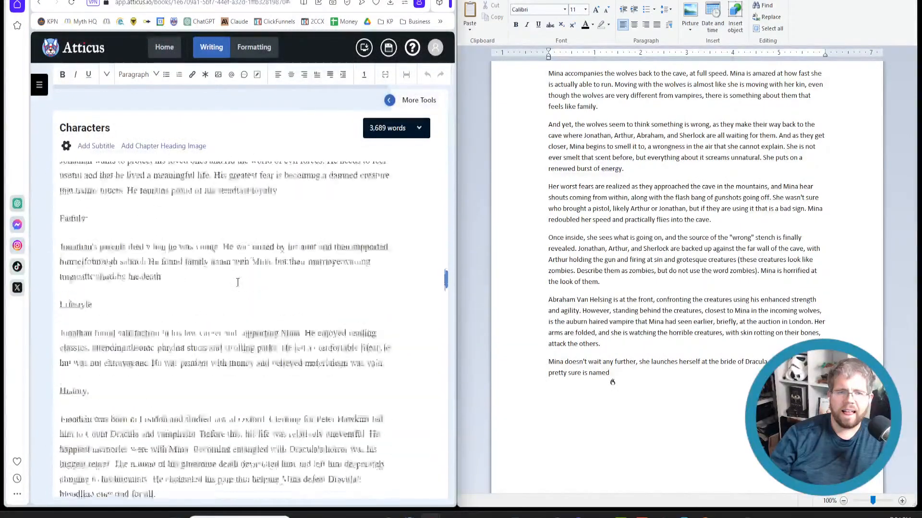
pyautogui.scroll(-10, 228, 286)
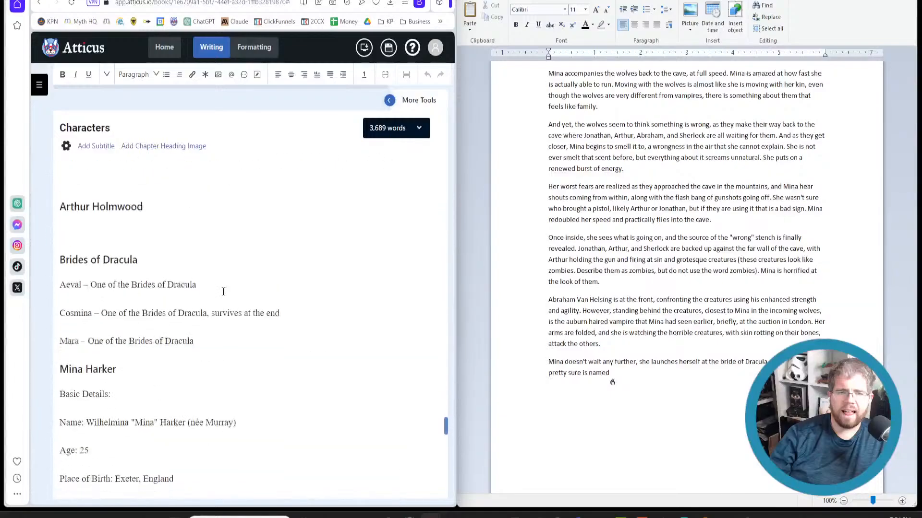
pyautogui.scroll(5, 215, 293)
pyautogui.scroll(-2, 216, 292)
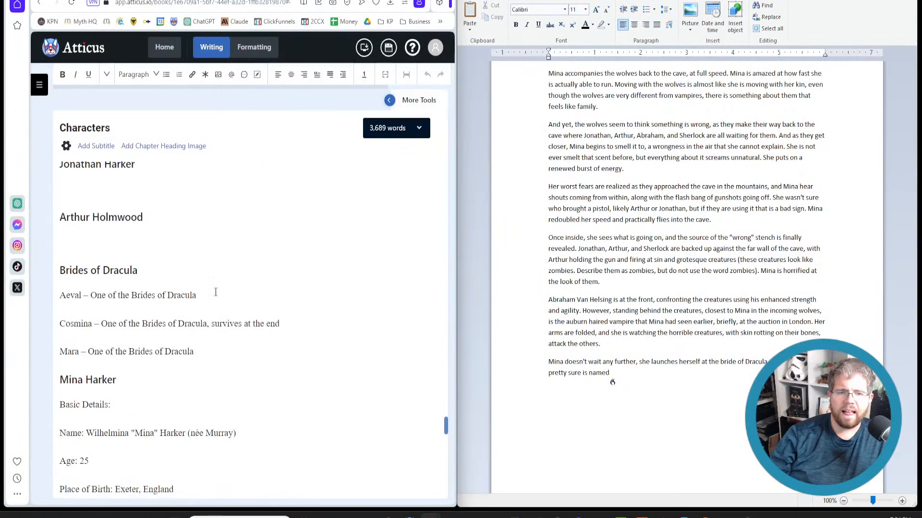
pyautogui.click(733, 385)
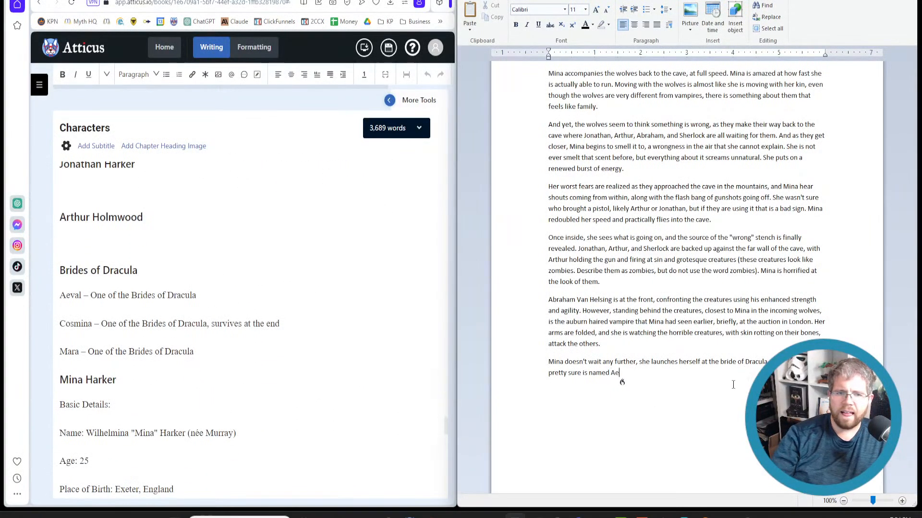
pyautogui.write('Aeval.')
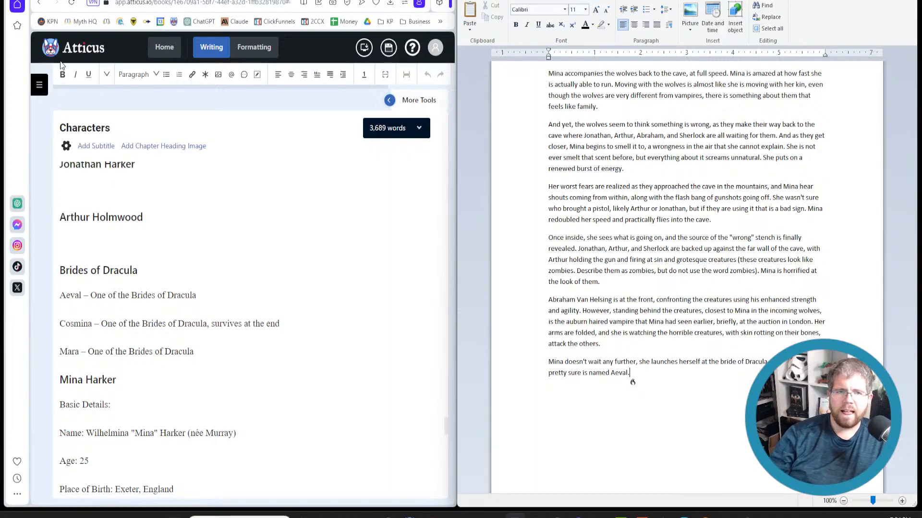
# Look through the book's chapter list in Atticus, opening the Chapter 13 Superprompt and the Outline.
pyautogui.click(40, 86)
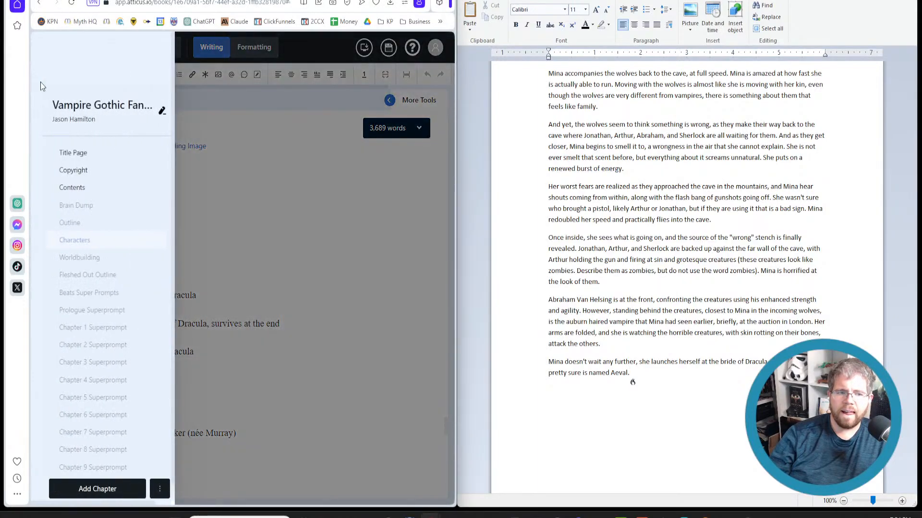
pyautogui.scroll(-5, 117, 375)
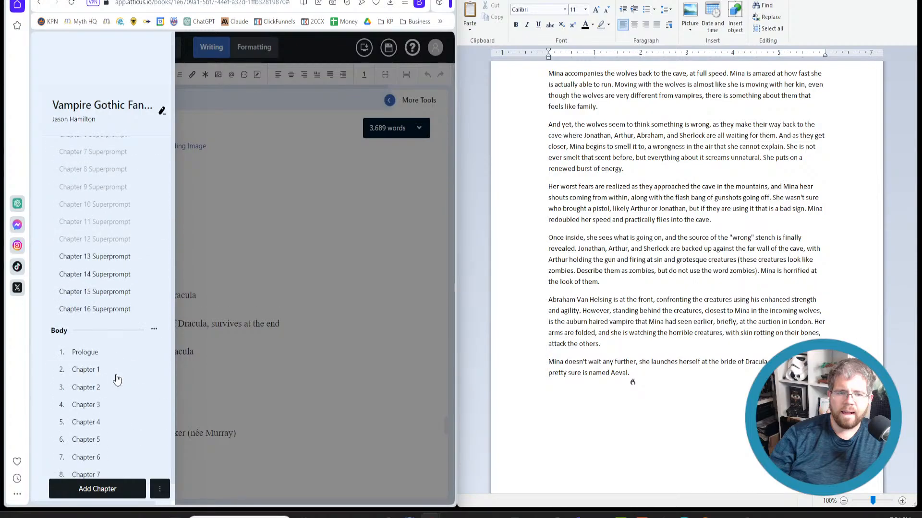
pyautogui.click(96, 258)
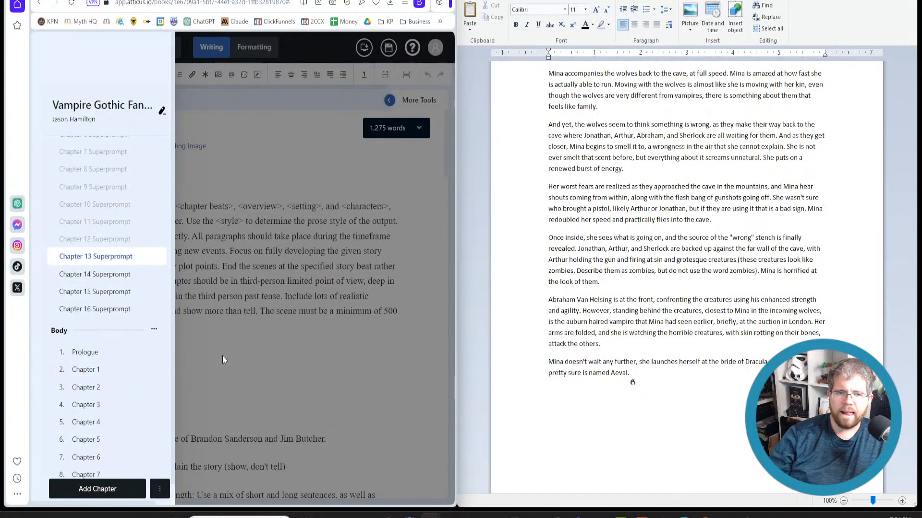
pyautogui.scroll(6, 115, 254)
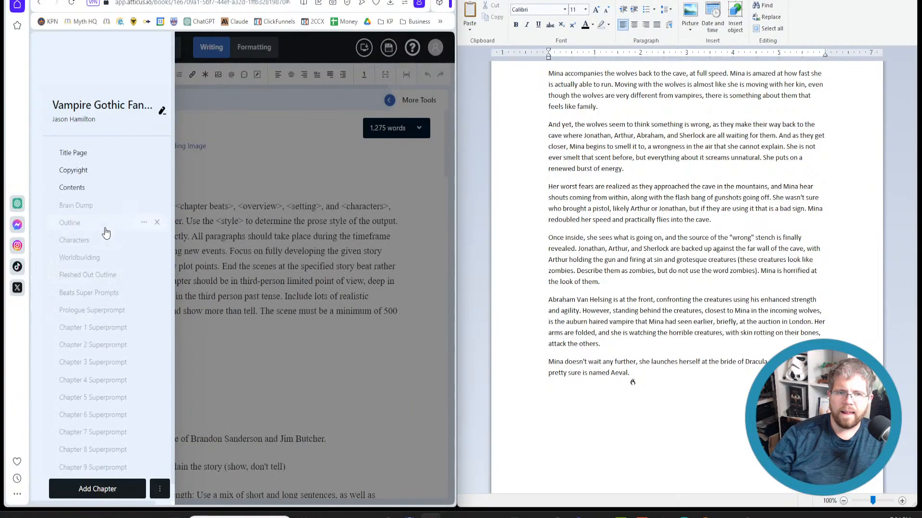
pyautogui.click(104, 229)
pyautogui.scroll(-7, 124, 407)
pyautogui.scroll(-1, 124, 408)
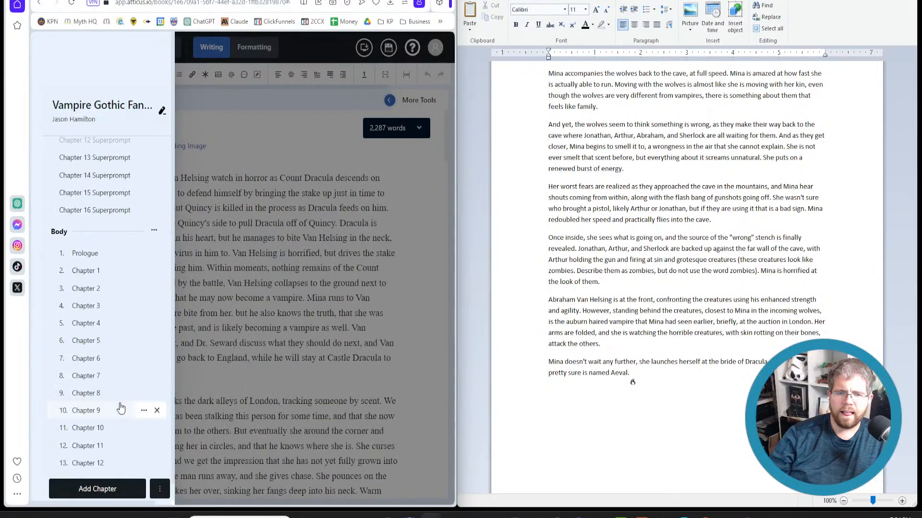
# Continue the sixth paragraph: "The bride turns, barely noticing Mina in time to bring her hands up and prevent Mina from ripping her throat out.".
pyautogui.click(660, 377)
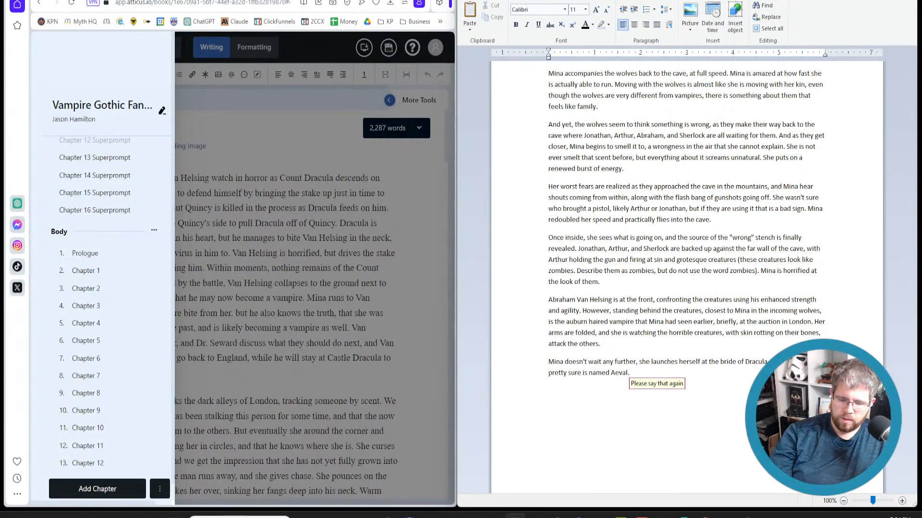
pyautogui.write('The bride turns,')
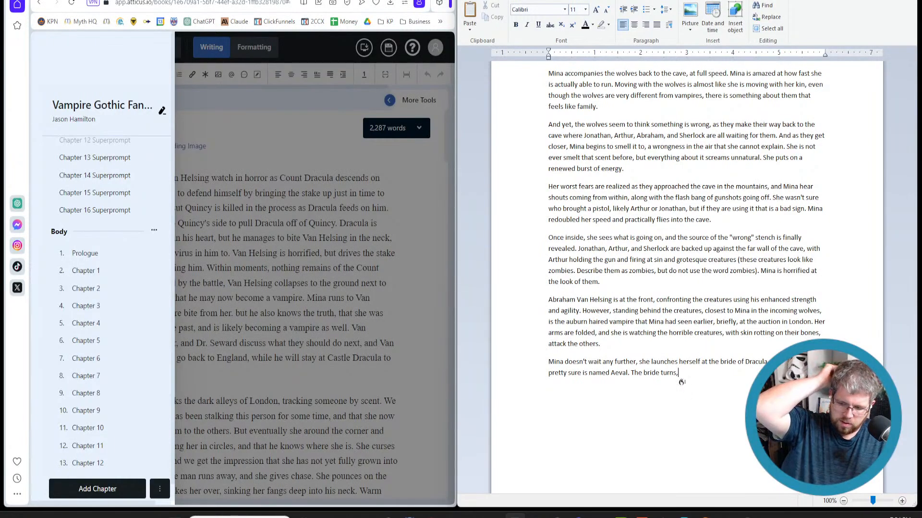
pyautogui.write('barely noticing Mina in time to bring her hands up')
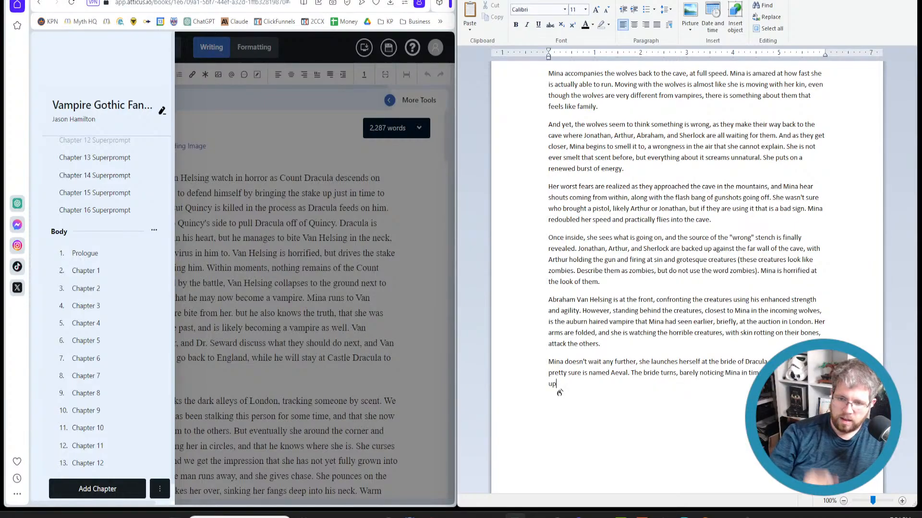
pyautogui.write(' and')
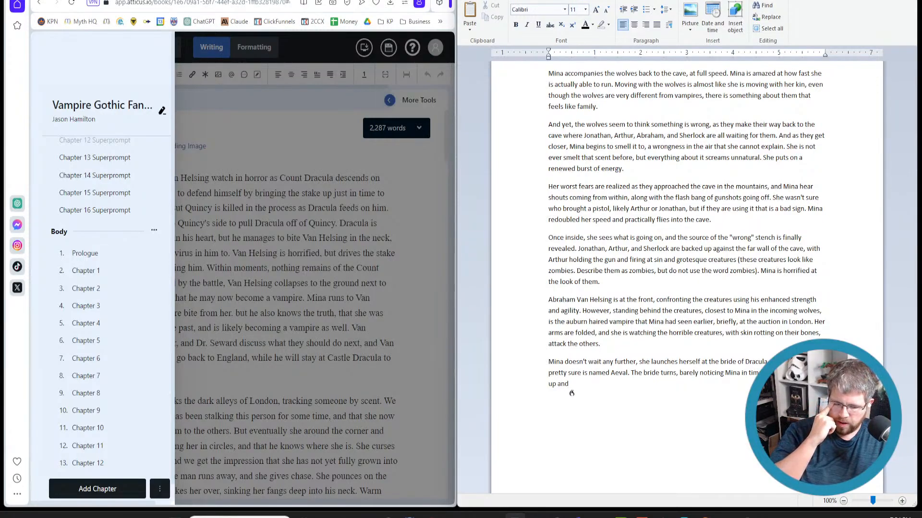
pyautogui.write(' prevent')
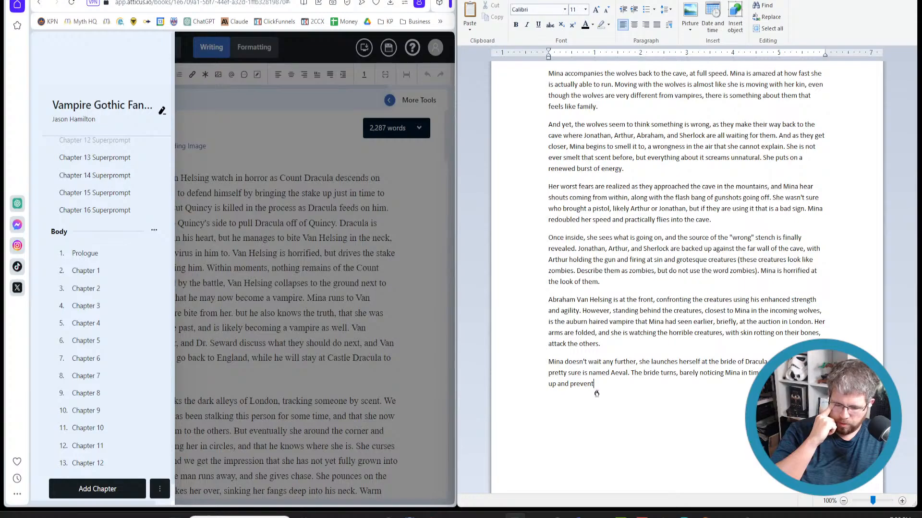
pyautogui.write(' Mina from ripping her throat out')
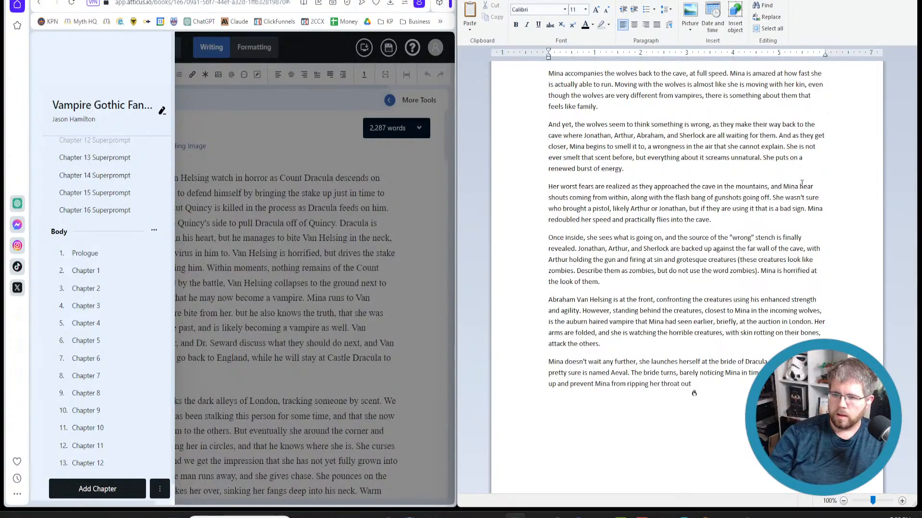
pyautogui.write('.')
# Select the whole scene summary and switch to Claude, ready to write a new message.
pyautogui.hotkey('ctrl', 'a')
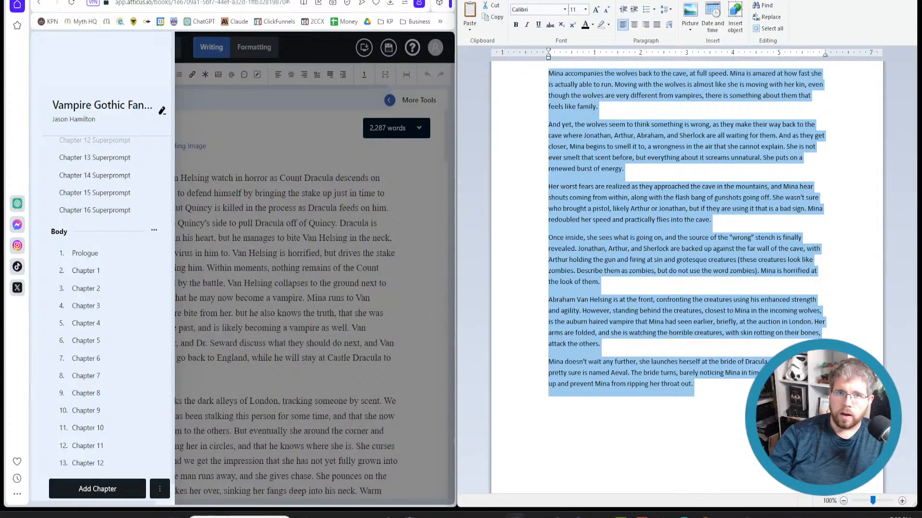
pyautogui.click(723, 392)
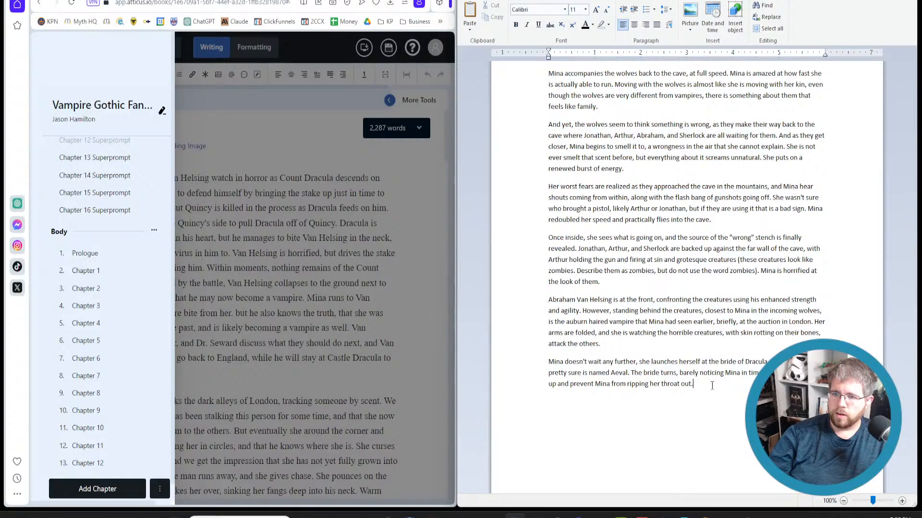
pyautogui.hotkey('ctrl', 'a')
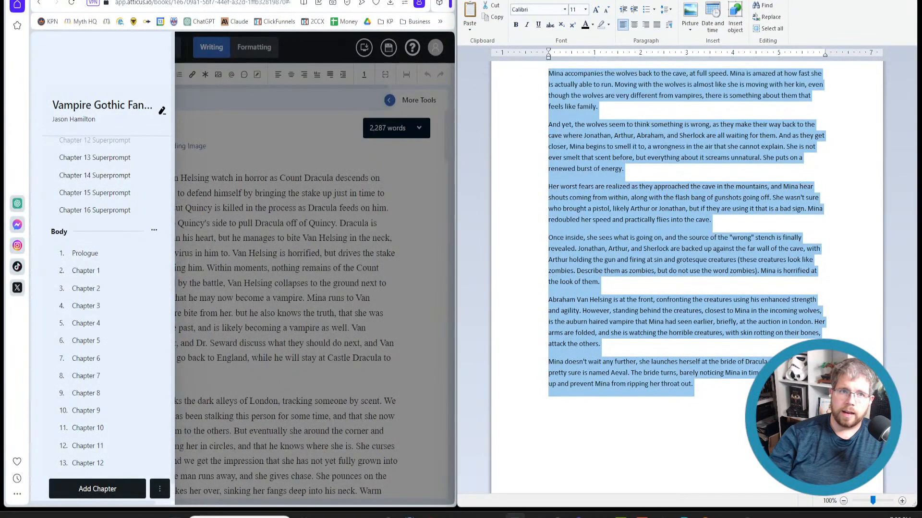
pyautogui.click(92, 0)
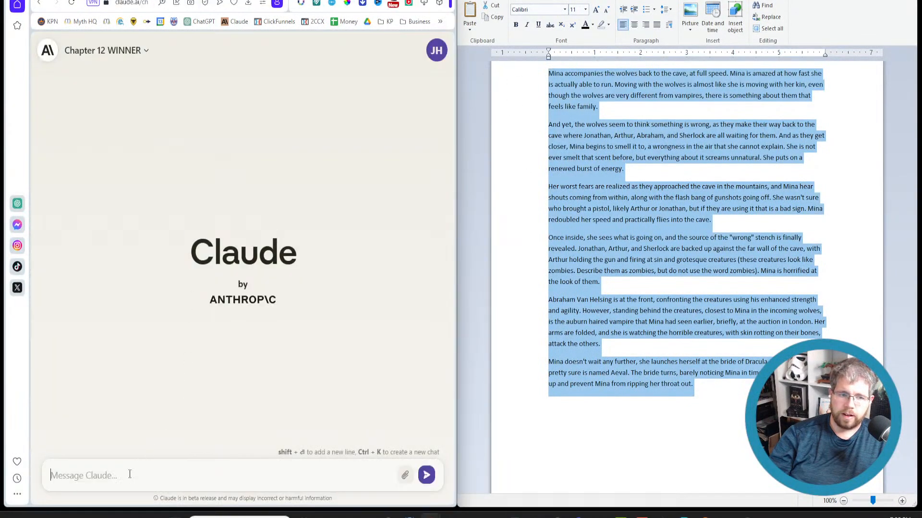
pyautogui.click(132, 486)
# Start the message to Claude: "The following is a summary of a chapter I'm writing. I'd like you to choreograph the fight scene".
pyautogui.write('The ')
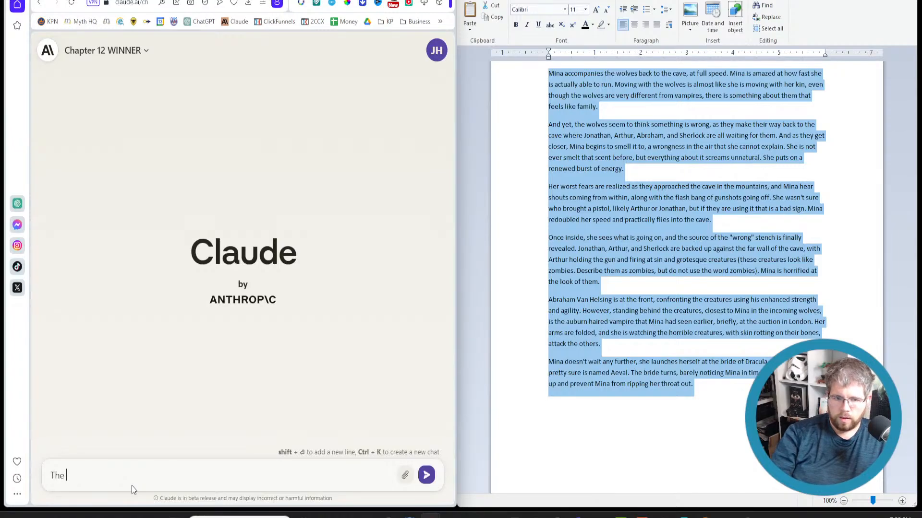
pyautogui.write('following is a')
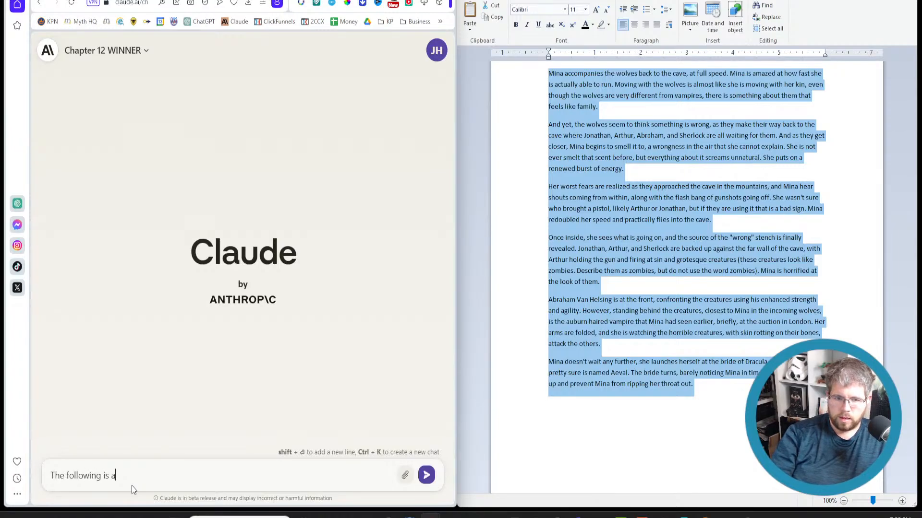
pyautogui.write(" summary of a chapter I'm writing. I'd ")
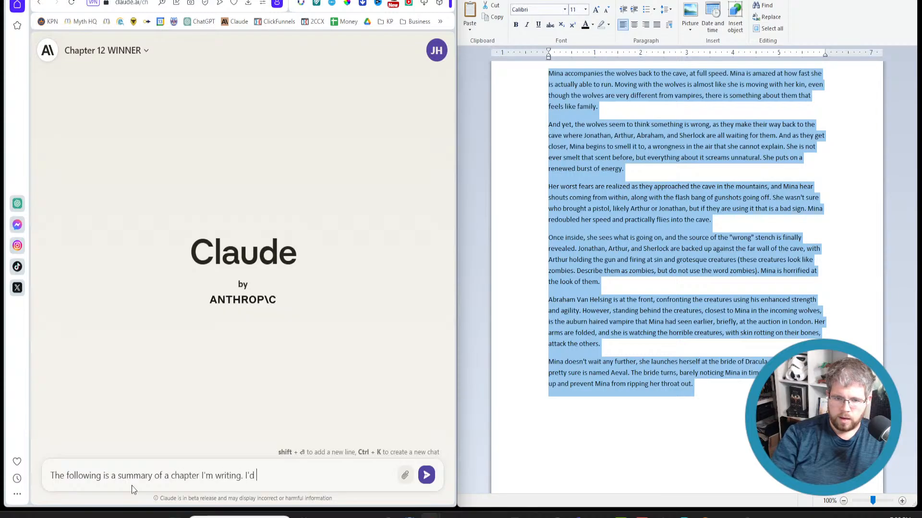
pyautogui.write('like you to chor')
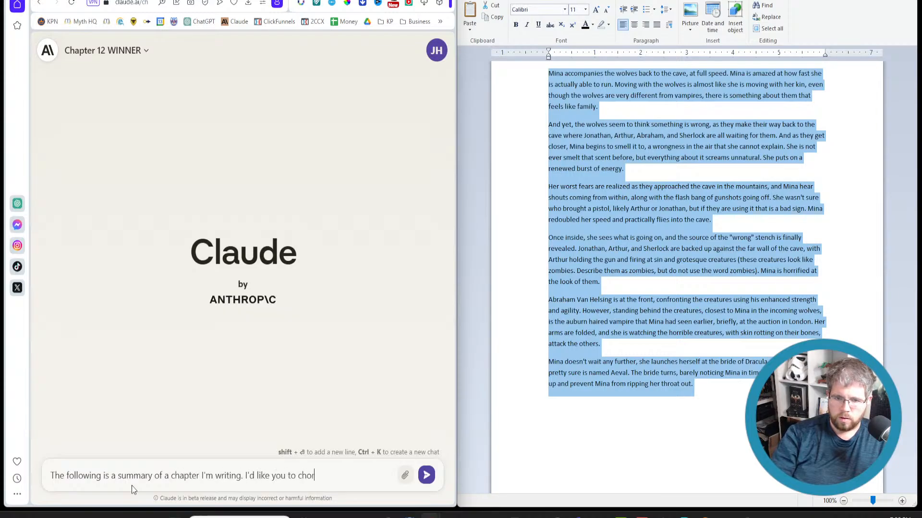
pyautogui.write('eography')
pyautogui.write('fight scen')
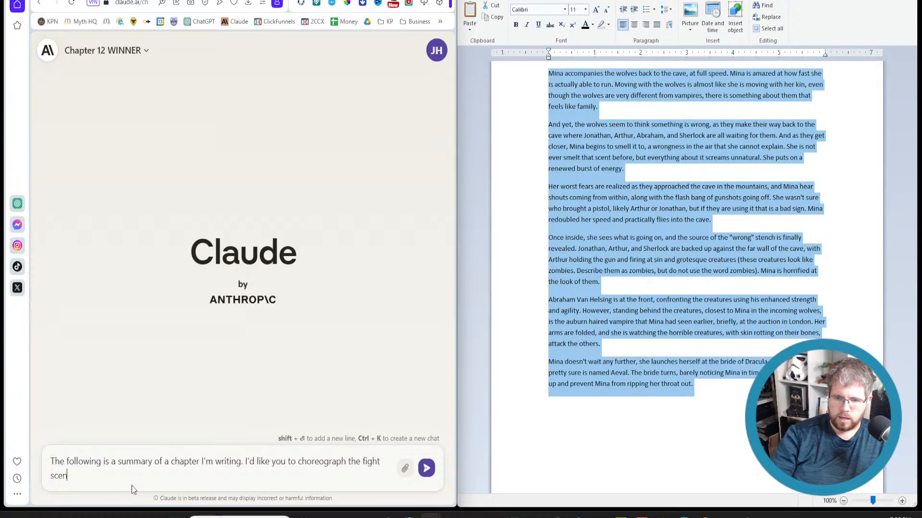
# Complete the fight scene request with "between Aeval and Mina, while also keeping note of the zombies that are attacking the others.".
pyautogui.write('e between Aeva')
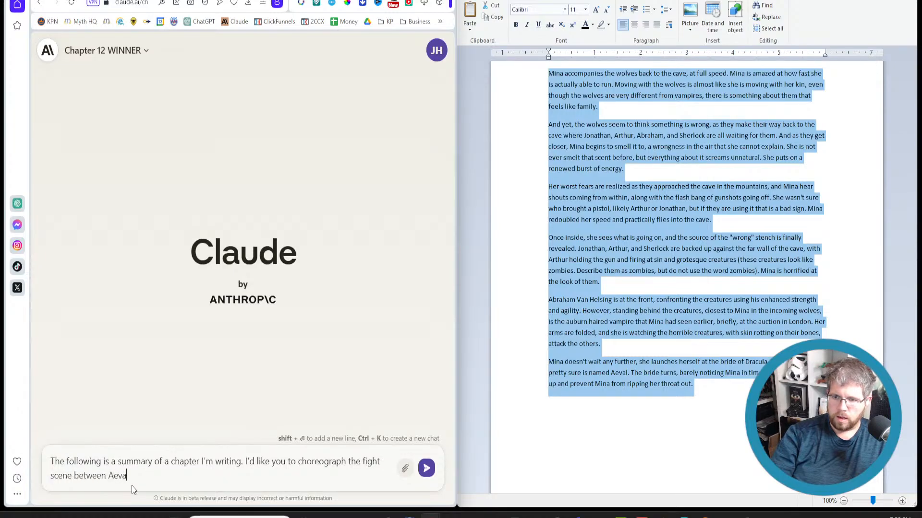
pyautogui.write('l and Mina, wh')
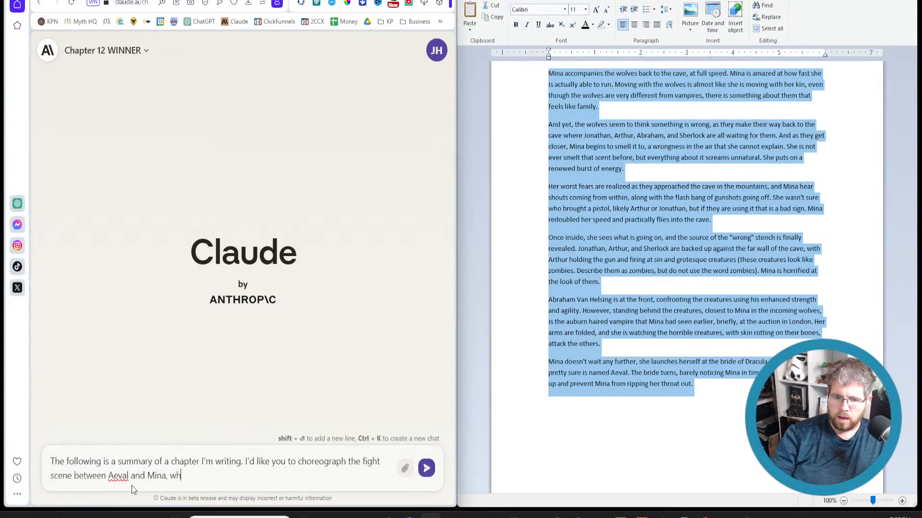
pyautogui.write('ile also keepi')
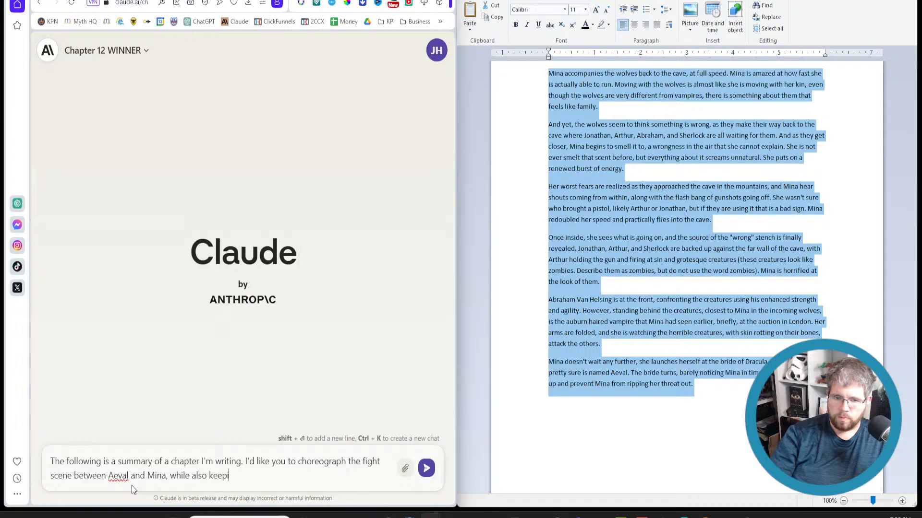
pyautogui.write('ng note of the ')
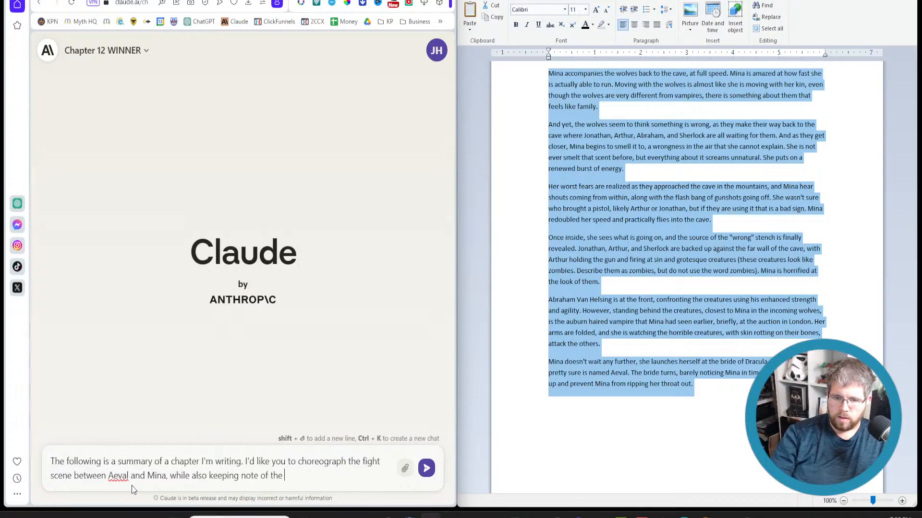
pyautogui.write('zombies th')
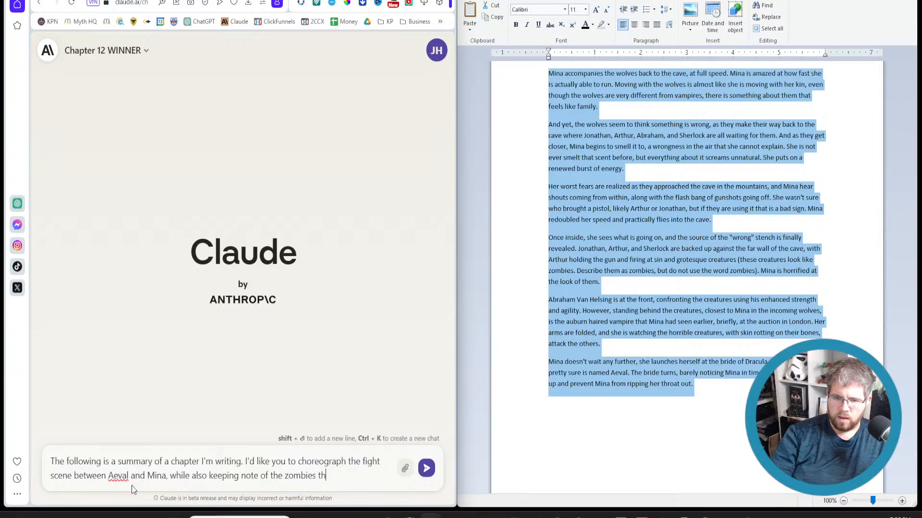
pyautogui.write('at are attacking the others.')
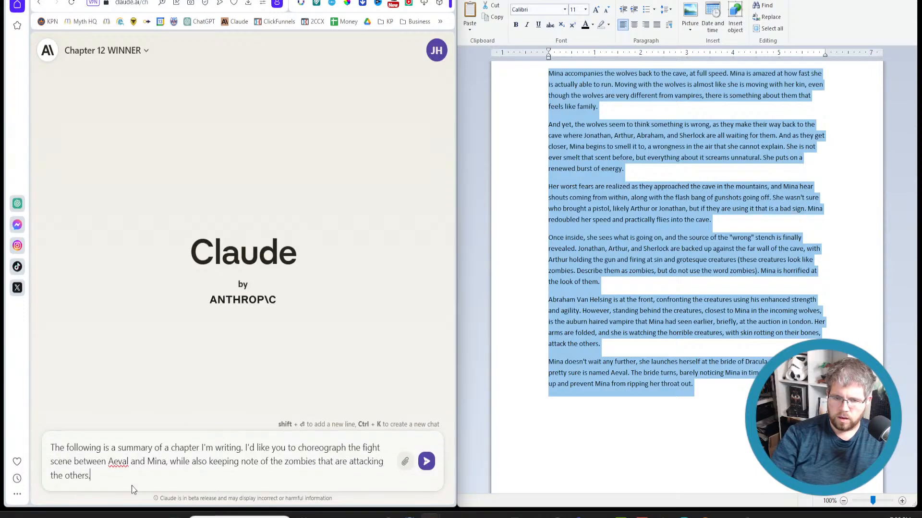
# Add to the message: "The wolves should also join the attack, attacking the zombies and ripping them to".
pyautogui.write(' The wolves ')
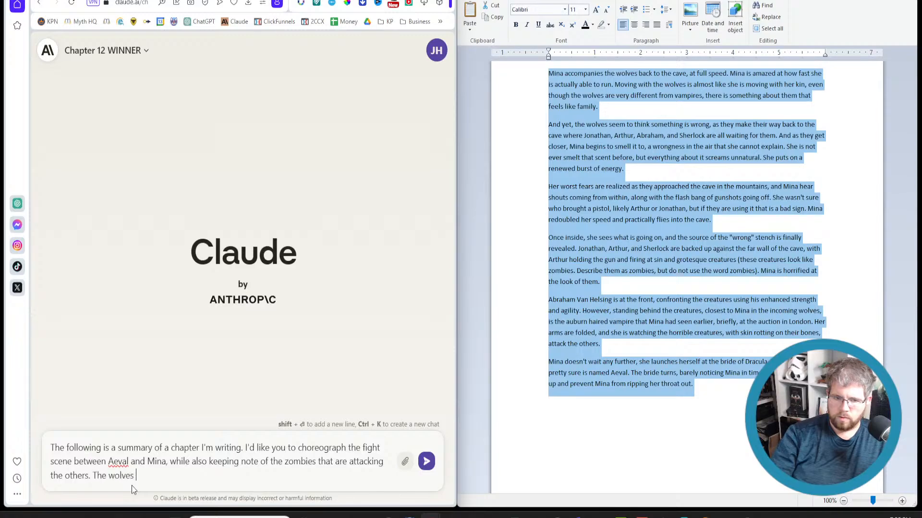
pyautogui.write('should also join t')
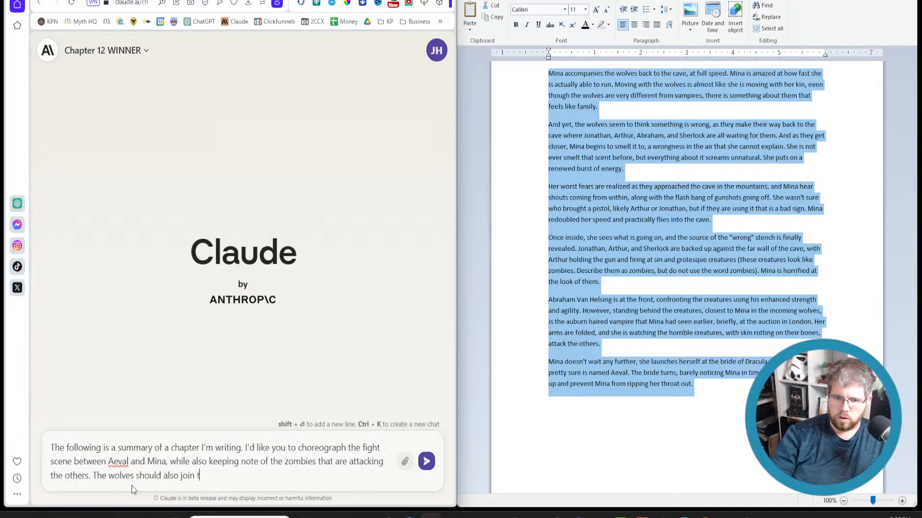
pyautogui.write('he ')
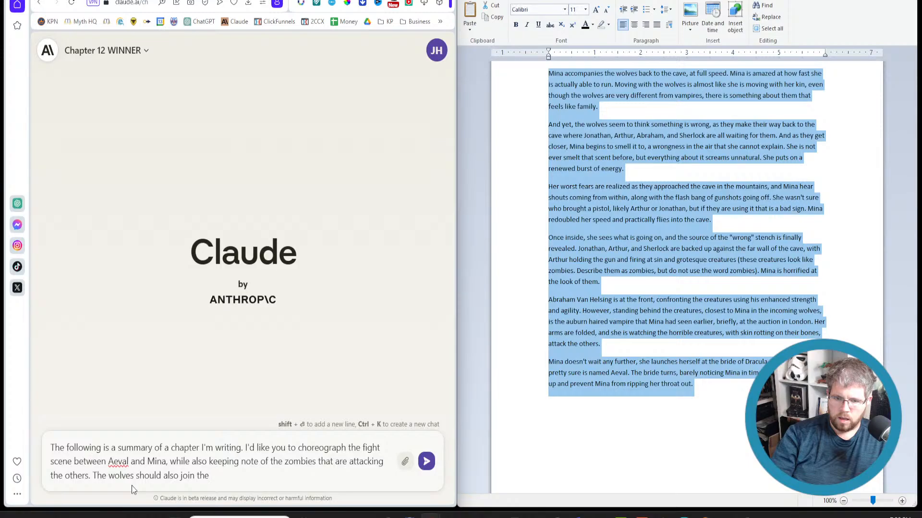
pyautogui.write('h')
pyautogui.press('BackSpace')
pyautogui.write('attack, attacking the zombies')
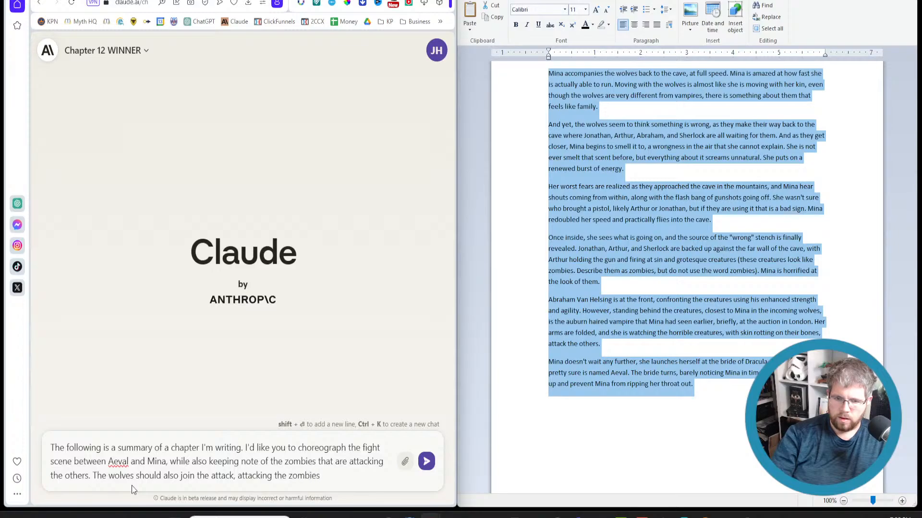
pyautogui.write(' and ')
pyautogui.write('ripping them to')
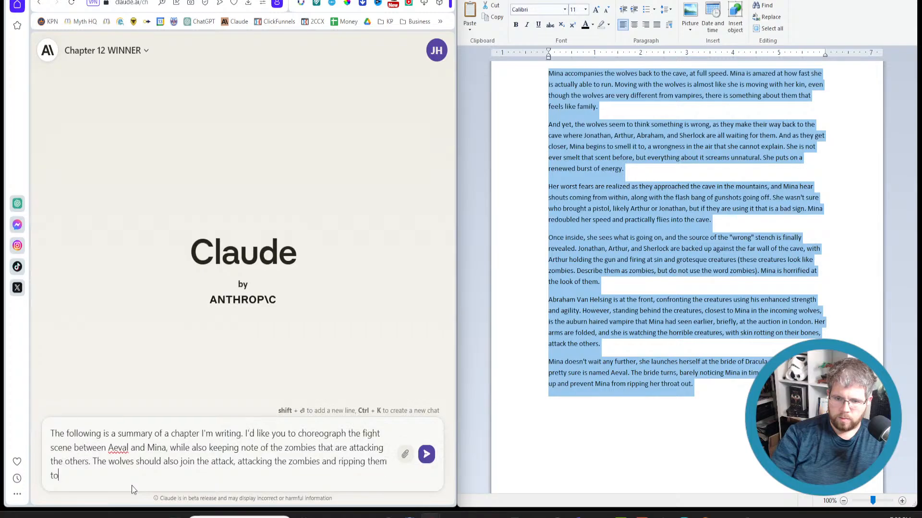
# Continue the message with "shreds, but Mina needs to note at some point during the battle that the zombies".
pyautogui.write(' shreds, but Mina id')
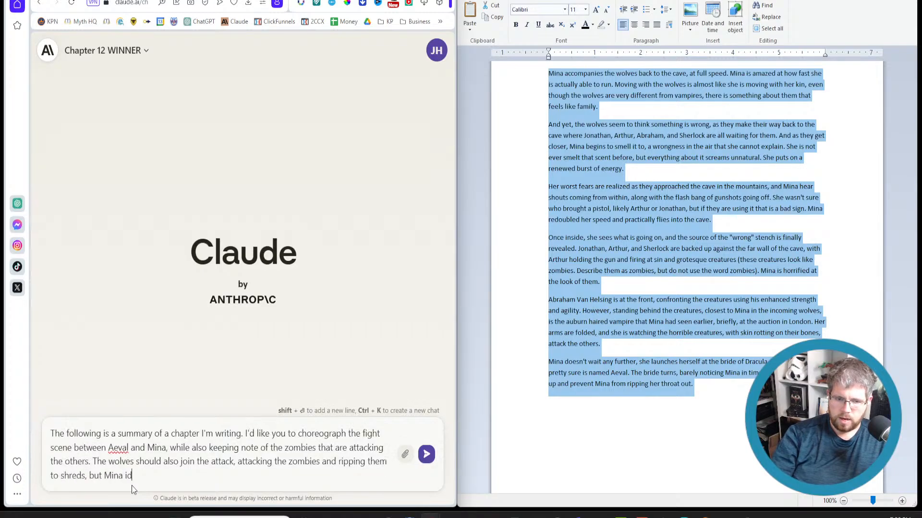
pyautogui.press('BackSpace')
pyautogui.press('BackSpace')
pyautogui.write('needs to note at some point du')
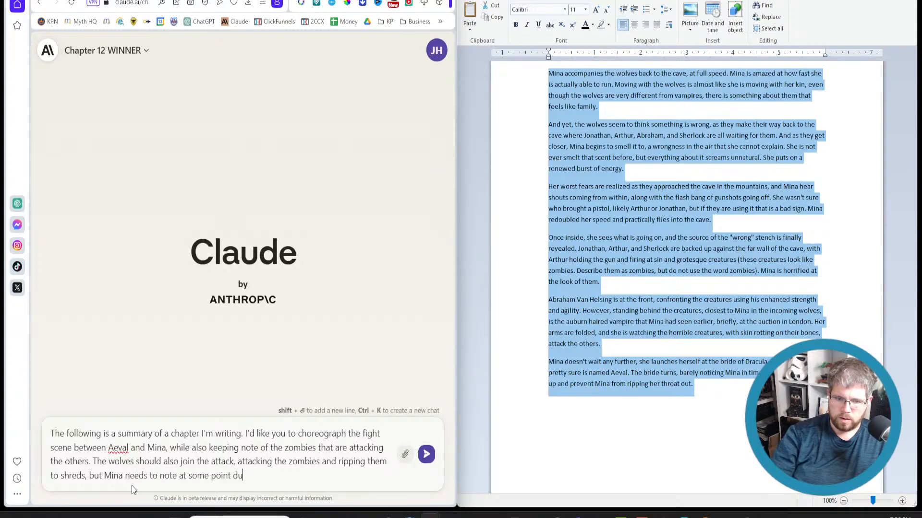
pyautogui.write('ring the batt')
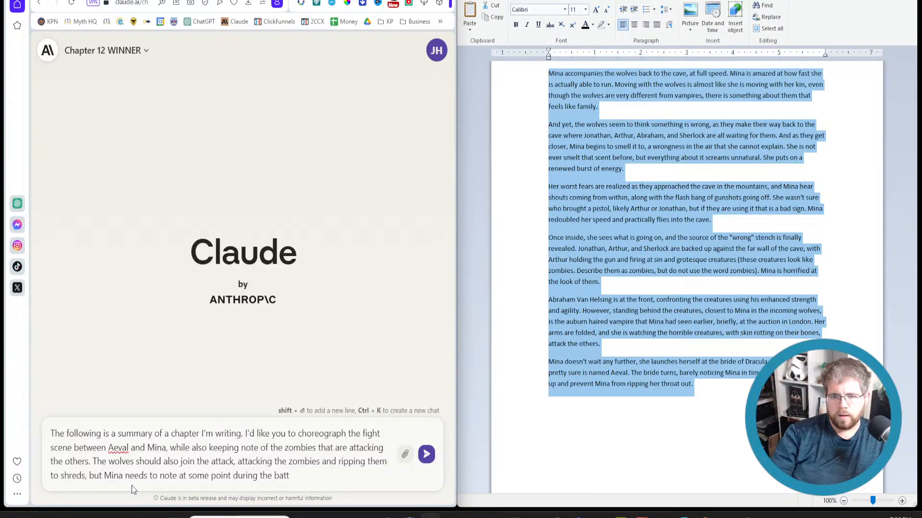
pyautogui.press('BackSpace')
pyautogui.press('BackSpace')
pyautogui.write('le that the zombies')
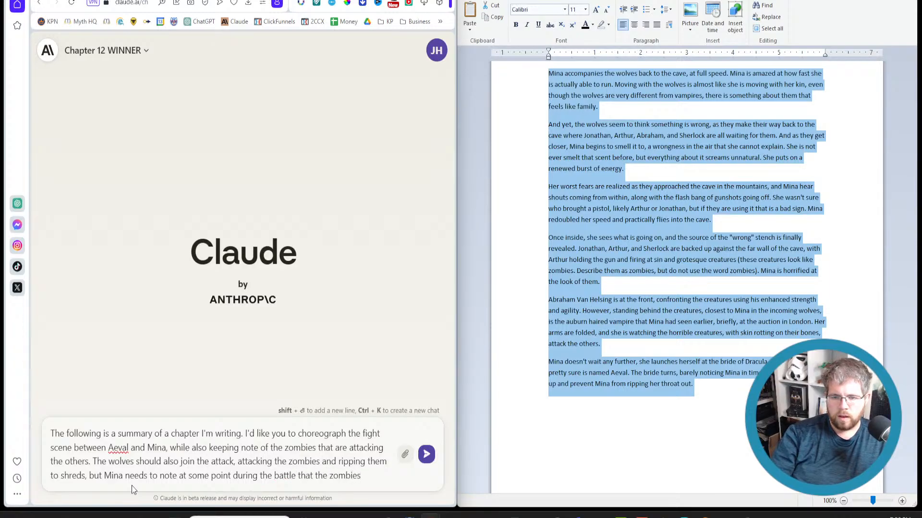
# Continue the sentence about the zombies with "are not dying the same way a normal person dies, but that".
pyautogui.write(' are')
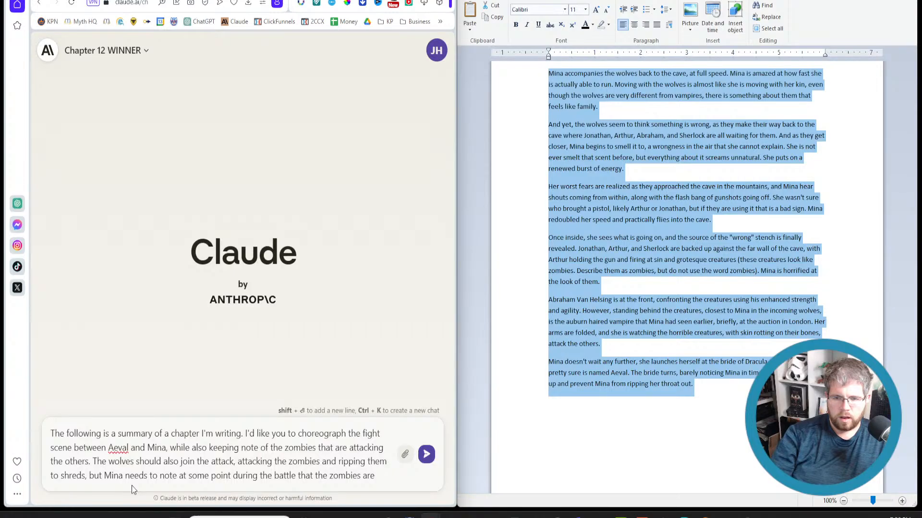
pyautogui.write('not ')
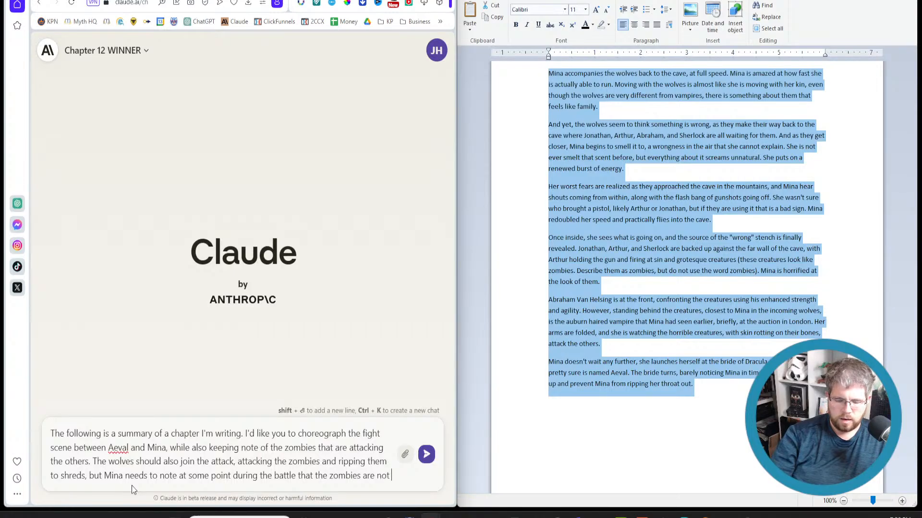
pyautogui.write('dying the same way ')
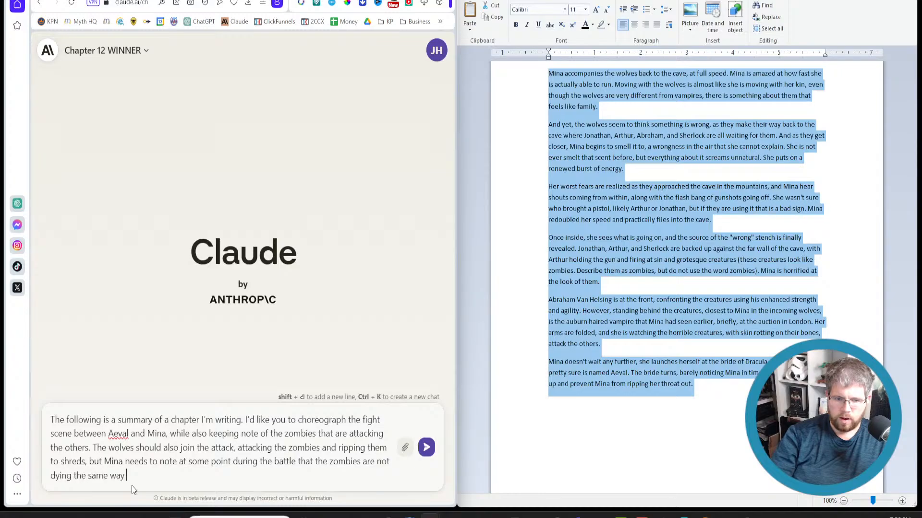
pyautogui.write('a normal per')
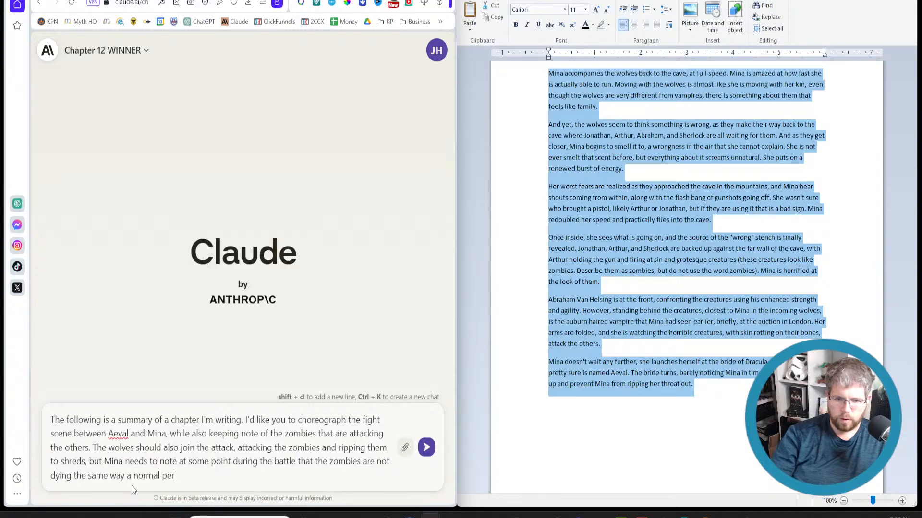
pyautogui.write('son dies, but that ')
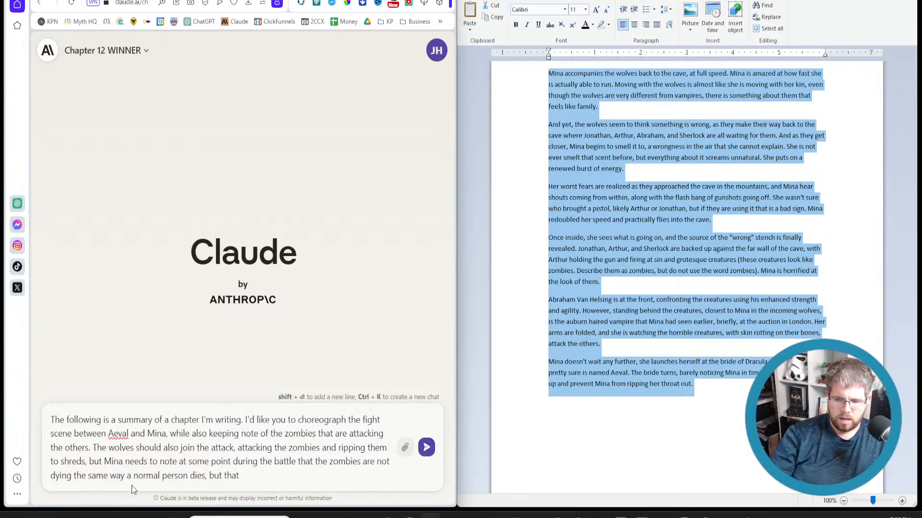
# Finish the zombie sentence with "they keep getting up, even if all they have is a single arm or two to pull themselves along.".
pyautogui.write('they keep getting up, even if')
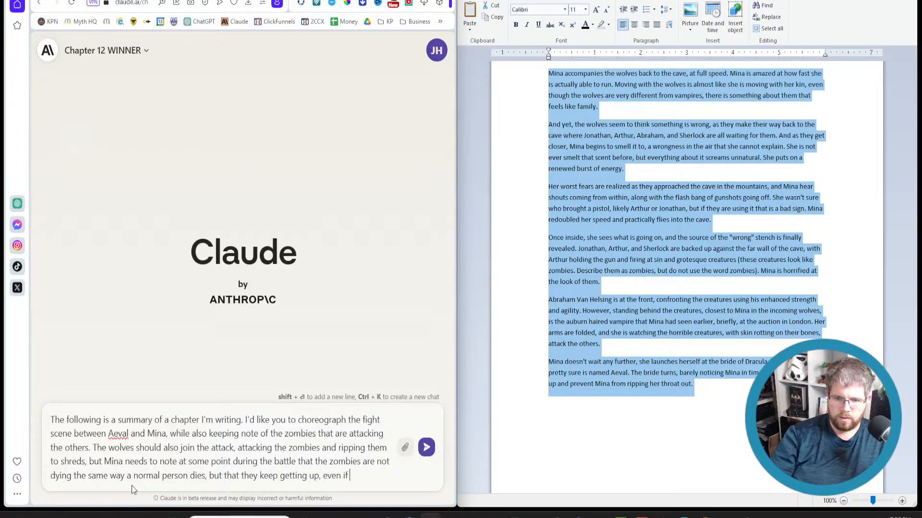
pyautogui.write(' all they have')
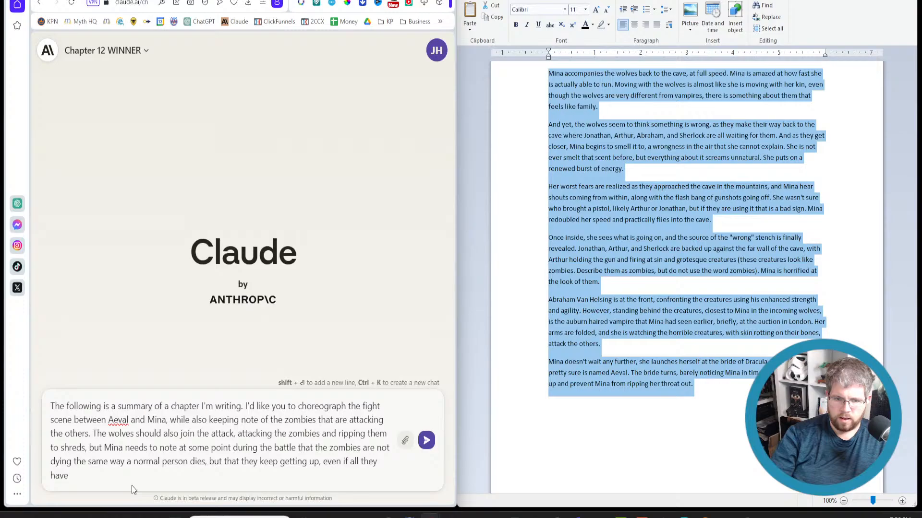
pyautogui.write(' is a single arm')
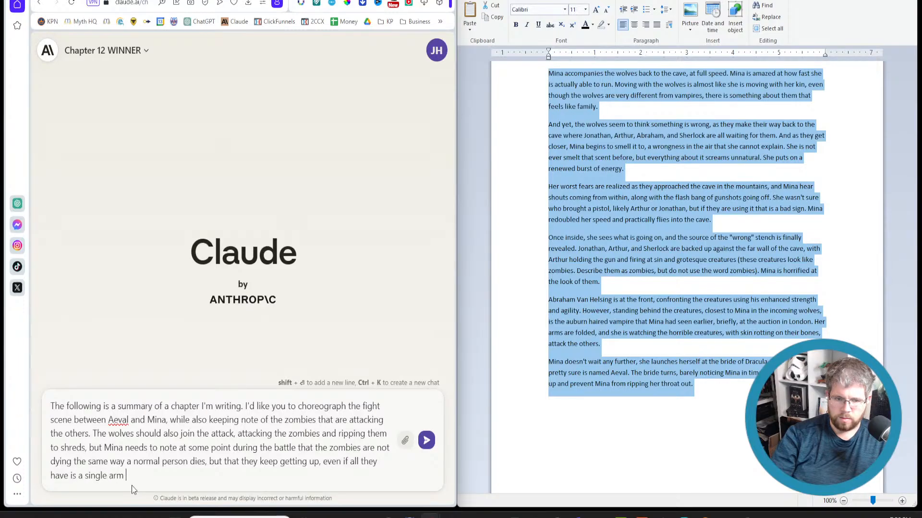
pyautogui.write(' or two to pull themselves along.')
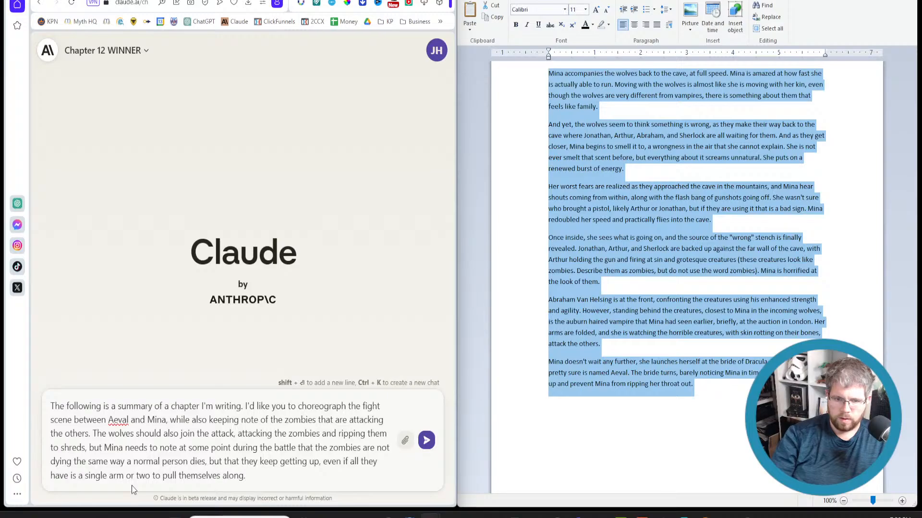
# Add the sentence "At some point near the end of the battle, Arthur needs to be bitten by one of the zombies.".
pyautogui.write(' At ')
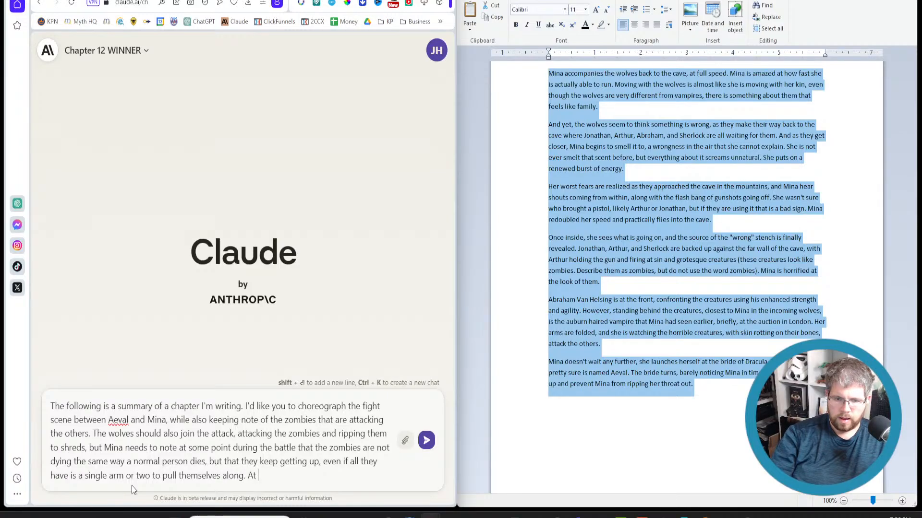
pyautogui.write('some point,')
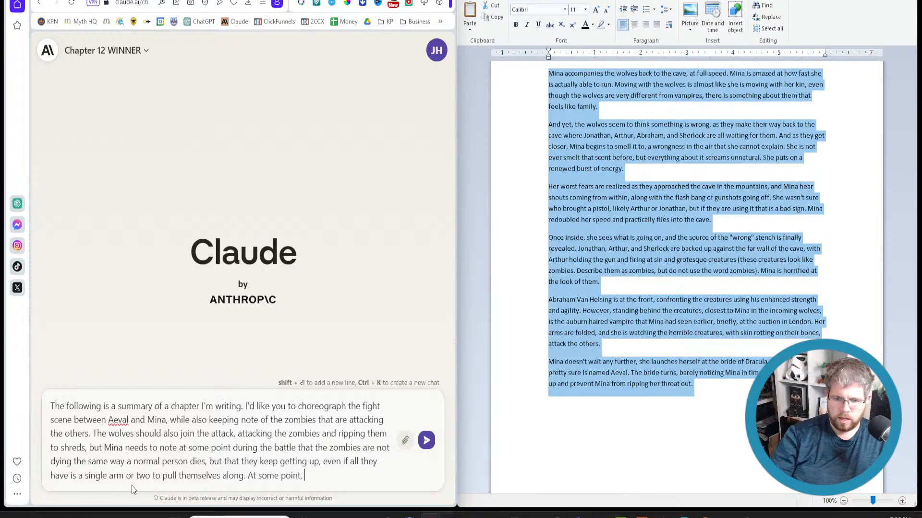
pyautogui.press('BackSpace')
pyautogui.press('BackSpace')
pyautogui.write(' near the ')
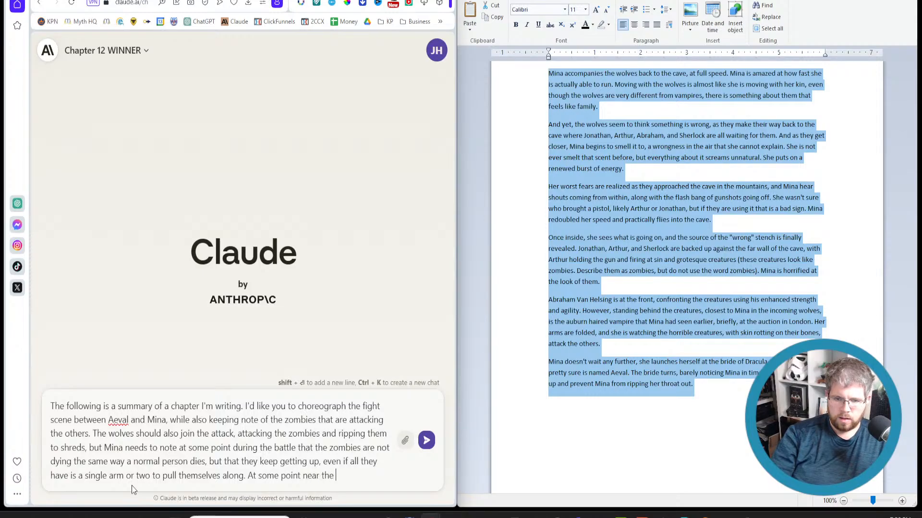
pyautogui.write('end of the battle, A')
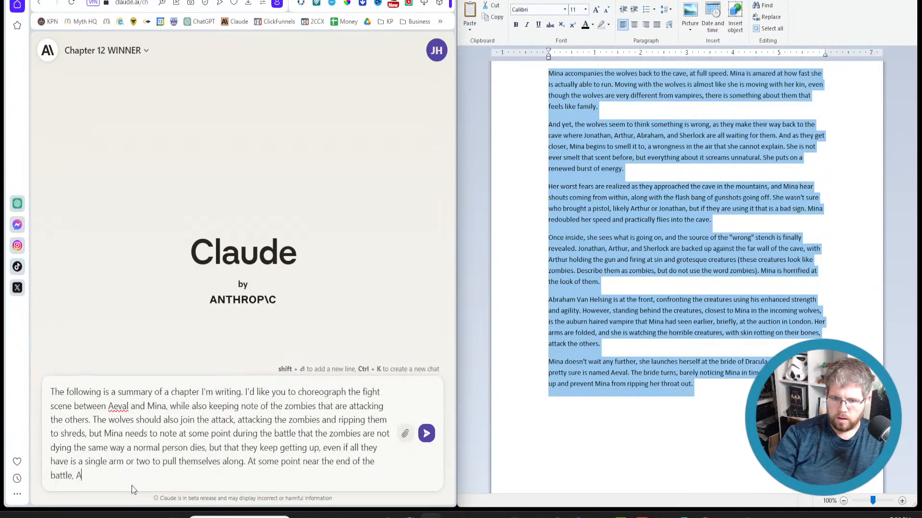
pyautogui.write('rthur needs to ')
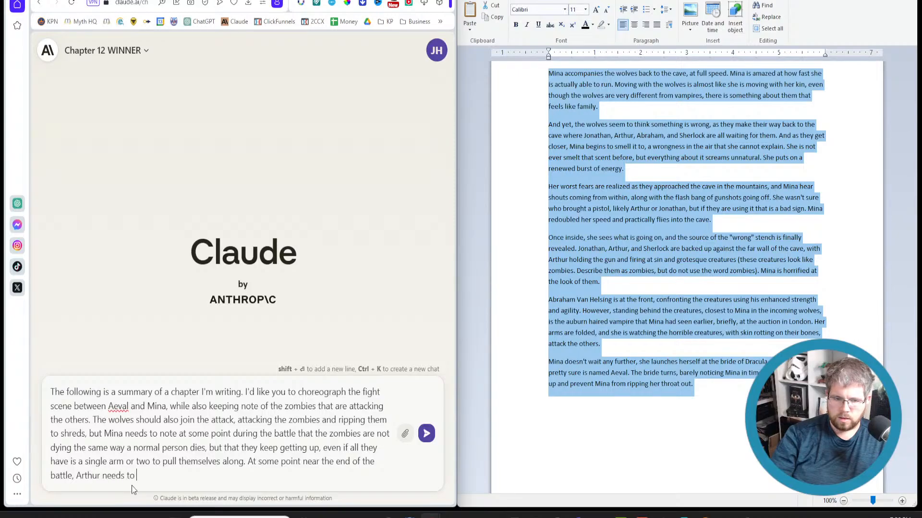
pyautogui.write('be bitten by on')
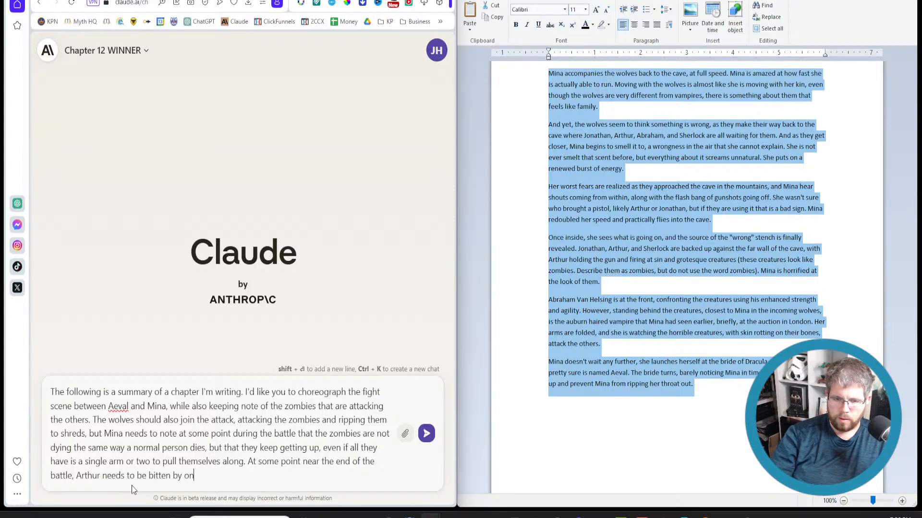
pyautogui.write('e of the ')
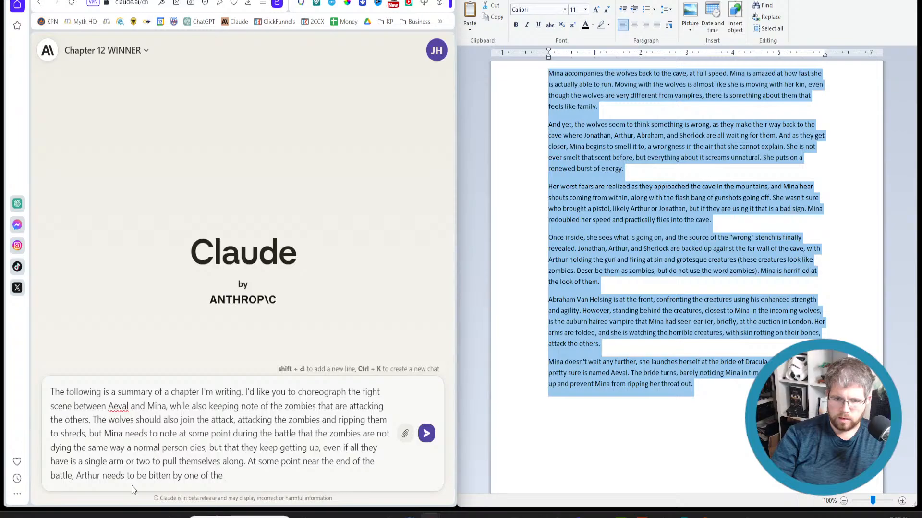
pyautogui.write('zombies.')
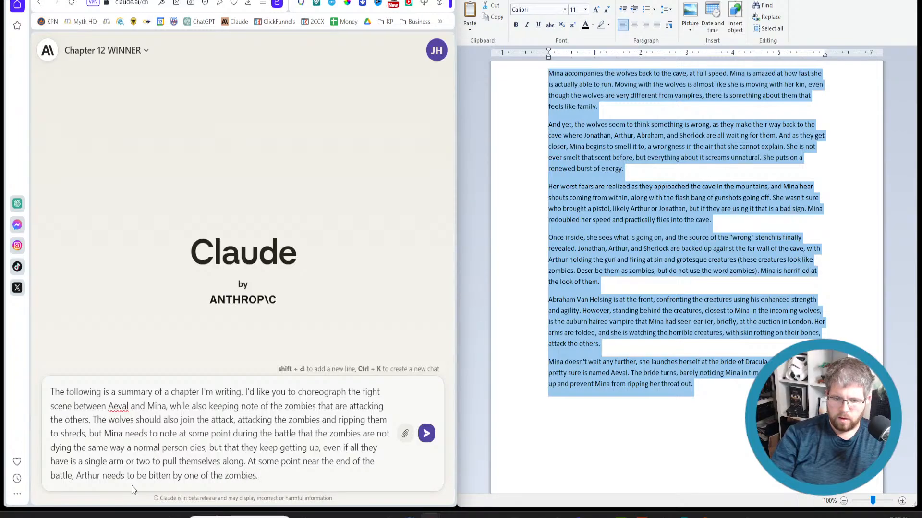
# Add "Here is the summary of the story so far:" after a blank line, paste the copied scene summary below it and send the message.
pyautogui.hotkey('shift', 'Return')
pyautogui.hotkey('shift', 'Return')
pyautogui.write('Here is the')
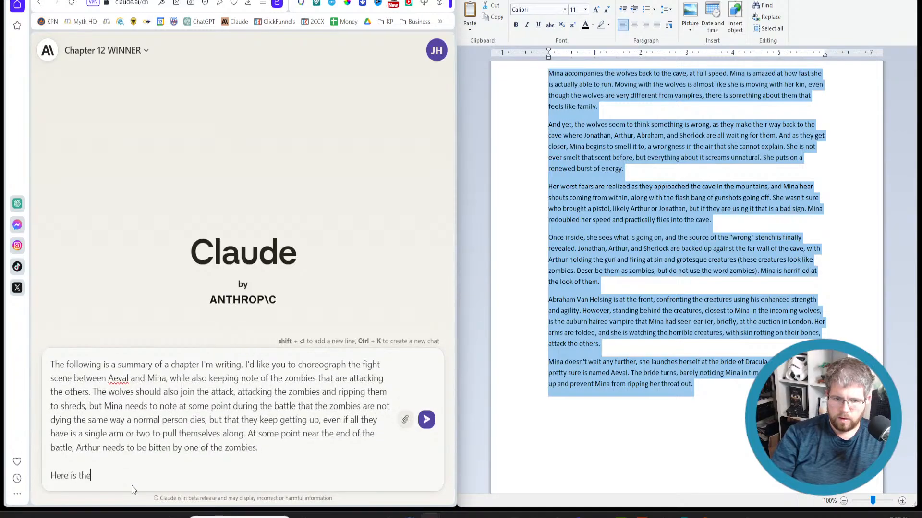
pyautogui.write(' summary o the s')
pyautogui.press('BackSpace')
pyautogui.press('BackSpace')
pyautogui.press('BackSpace')
pyautogui.press('BackSpace')
pyautogui.press('BackSpace')
pyautogui.write('f the s')
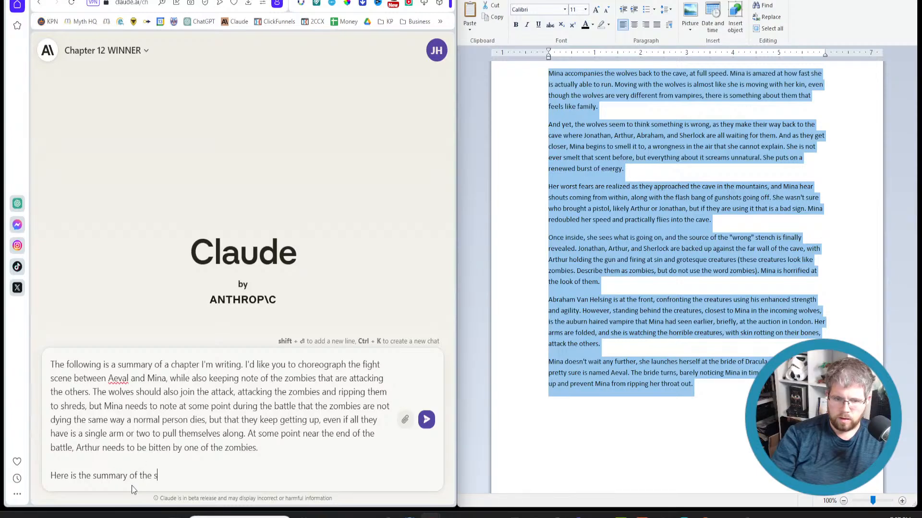
pyautogui.write('tory so far:')
pyautogui.hotkey('shift', 'Return')
pyautogui.hotkey('ctrl', 'v')
pyautogui.press('Return')
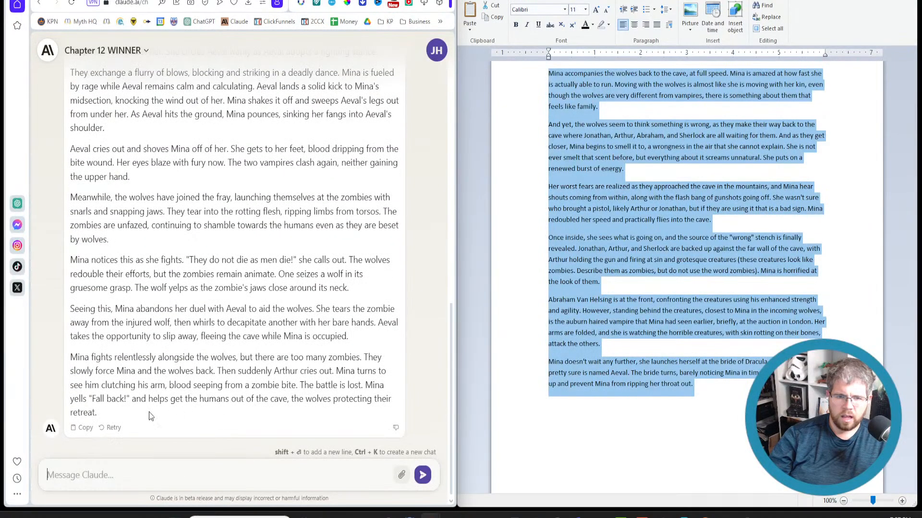
# Copy the fight paragraphs of Claude's reply, without the introductory line, to the end of the scene summary document.
pyautogui.moveTo(148, 412); pyautogui.dragTo(71, 164)
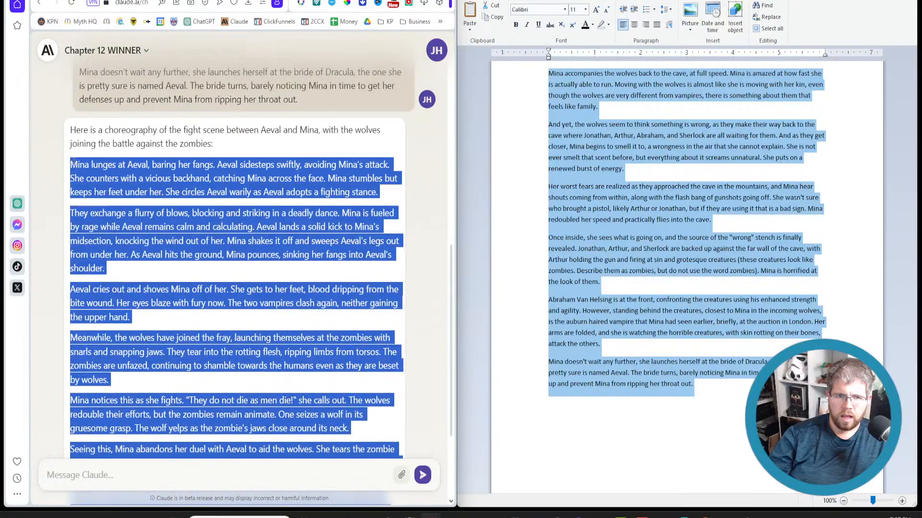
pyautogui.click(691, 417)
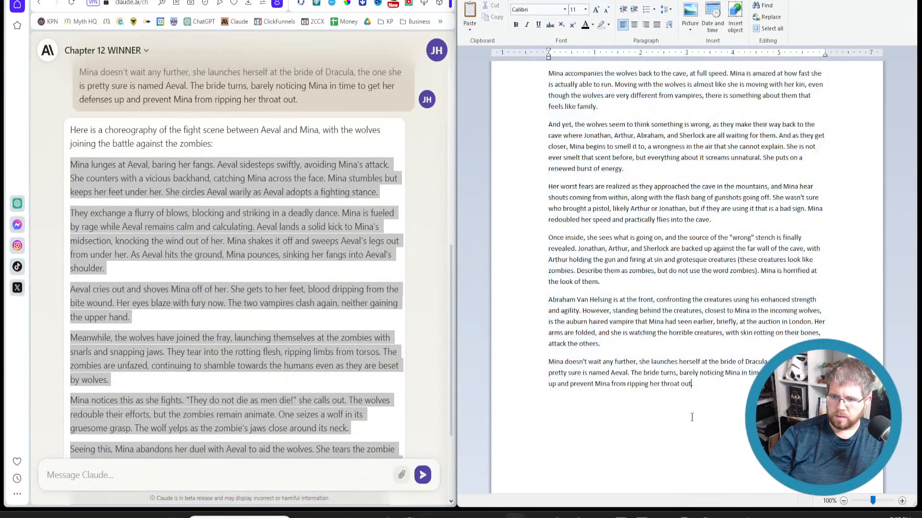
pyautogui.hotkey('ctrl', 'v')
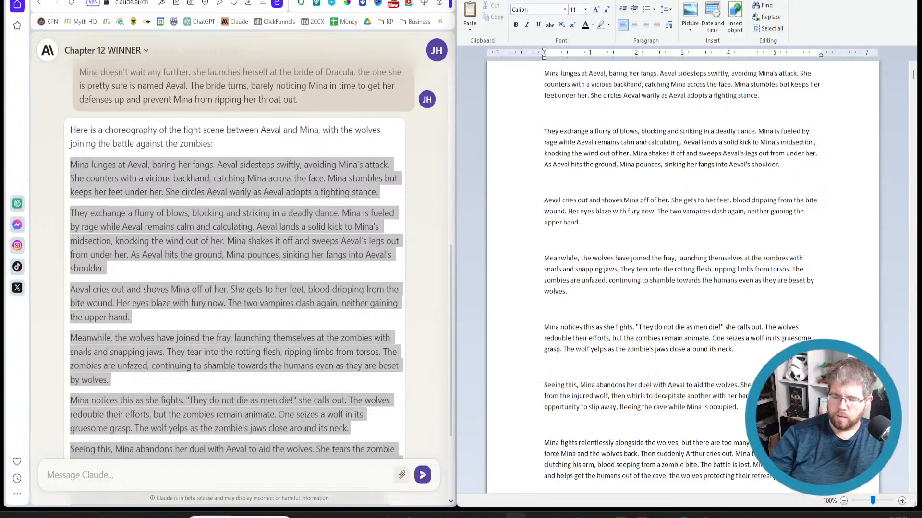
# Remove the extra blank lines between the pasted fight scene paragraphs in the document.
pyautogui.scroll(3, 915, 487)
pyautogui.scroll(5, 614, 374)
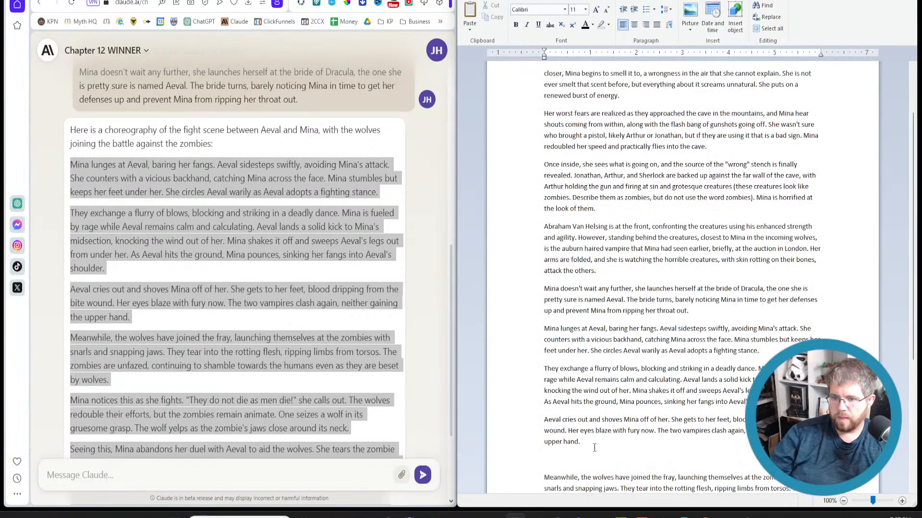
pyautogui.scroll(-4, 592, 451)
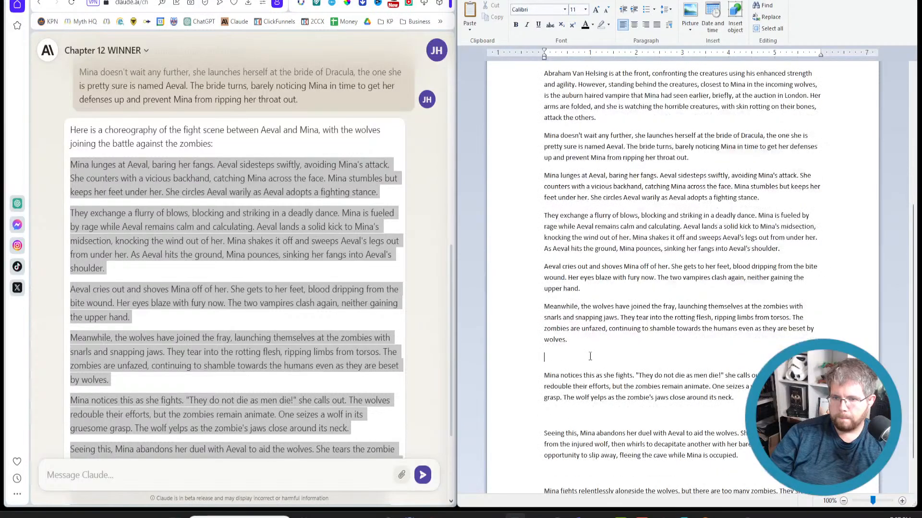
pyautogui.click(590, 401)
pyautogui.press('BackSpace')
pyautogui.click(591, 435)
pyautogui.press('BackSpace')
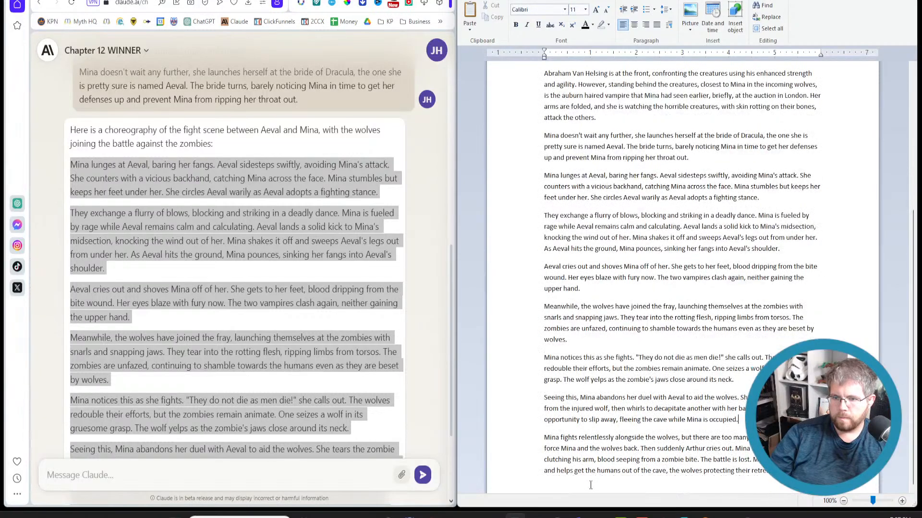
# Delete "in a deadly dance" from the sentence about Mina and Aeval exchanging a flurry of blows.
pyautogui.scroll(2, 588, 359)
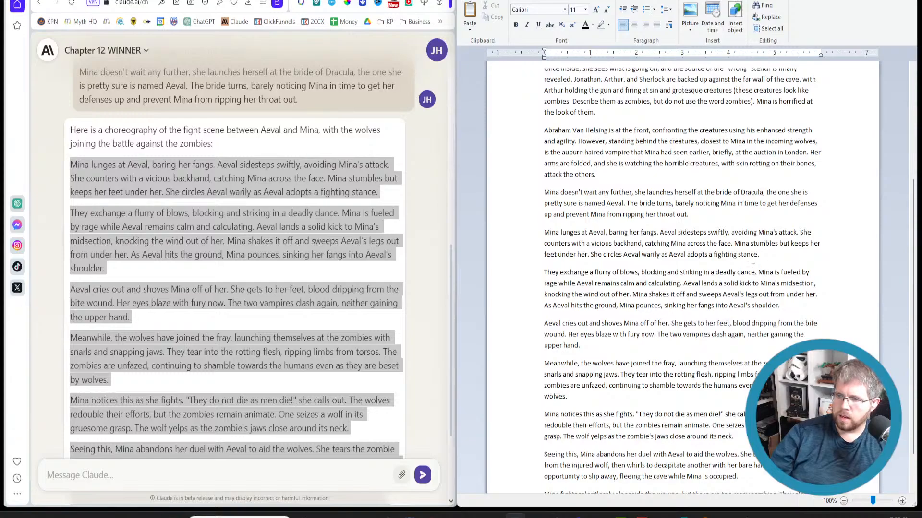
pyautogui.moveTo(753, 268); pyautogui.dragTo(702, 273)
pyautogui.press('Delete')
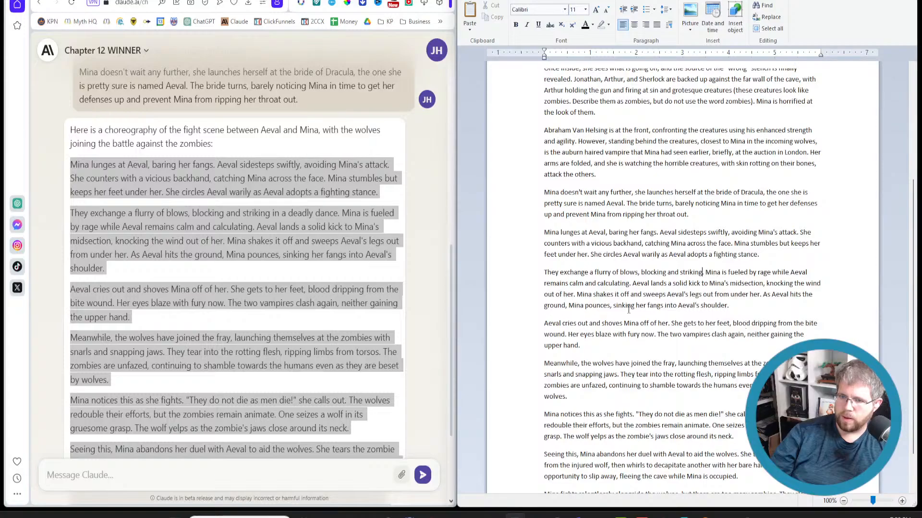
# Review the remaining fight paragraphs in the document and switch to the novel's chapter summaries in Atticus.
pyautogui.scroll(-2, 574, 330)
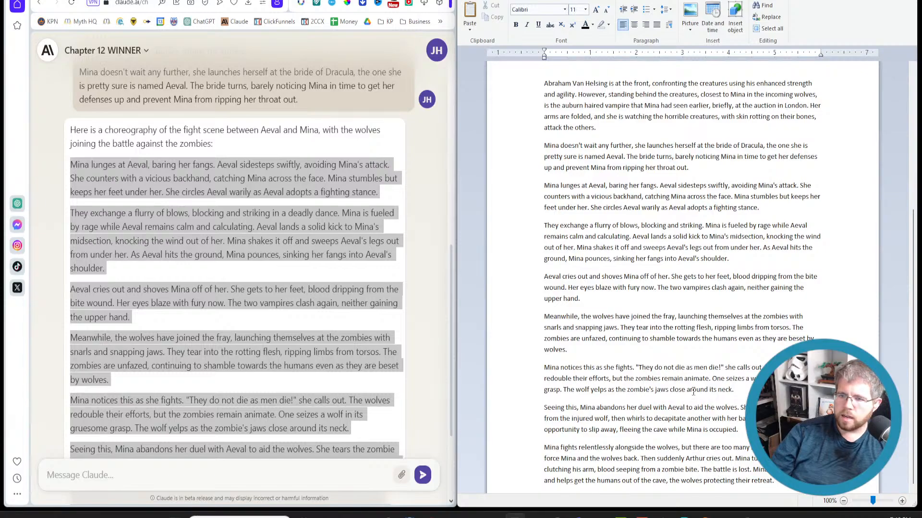
pyautogui.click(744, 390)
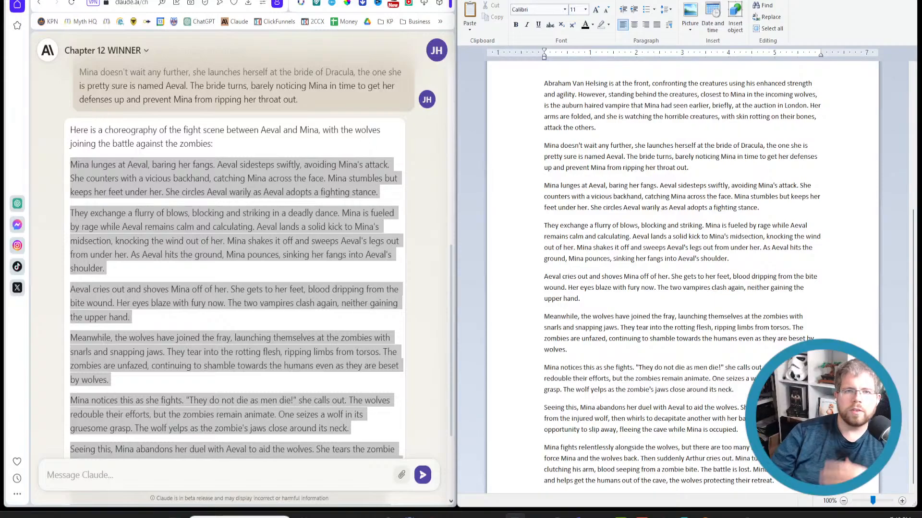
pyautogui.hotkey('alt', 'Tab')
pyautogui.click(270, 214)
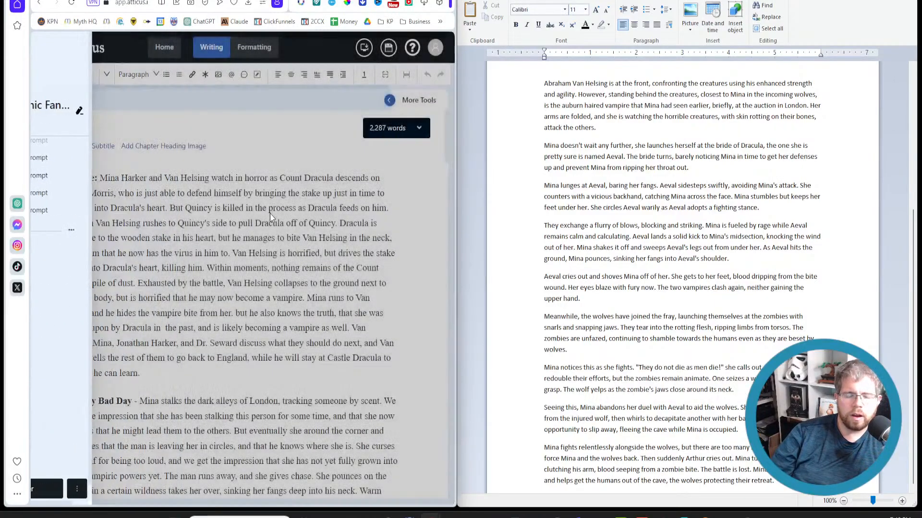
# Examine the outline entries from Problem Revealed through Crucial Role for what follows the zombie ambush chapter.
pyautogui.scroll(-3, 225, 218)
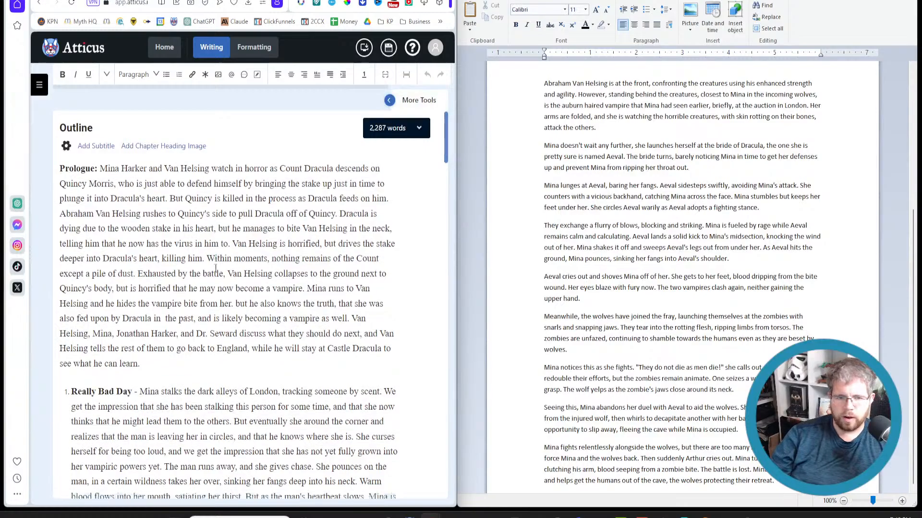
pyautogui.scroll(-20, 215, 269)
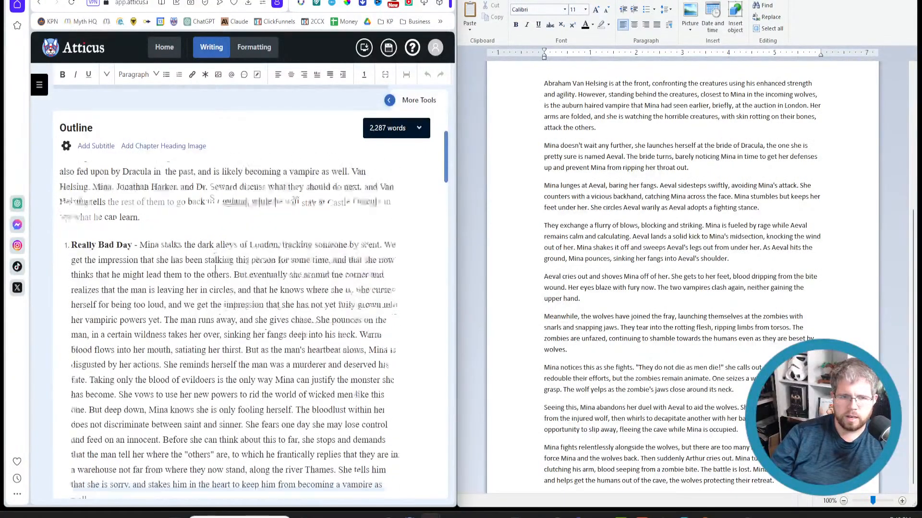
pyautogui.scroll(3, 151, 282)
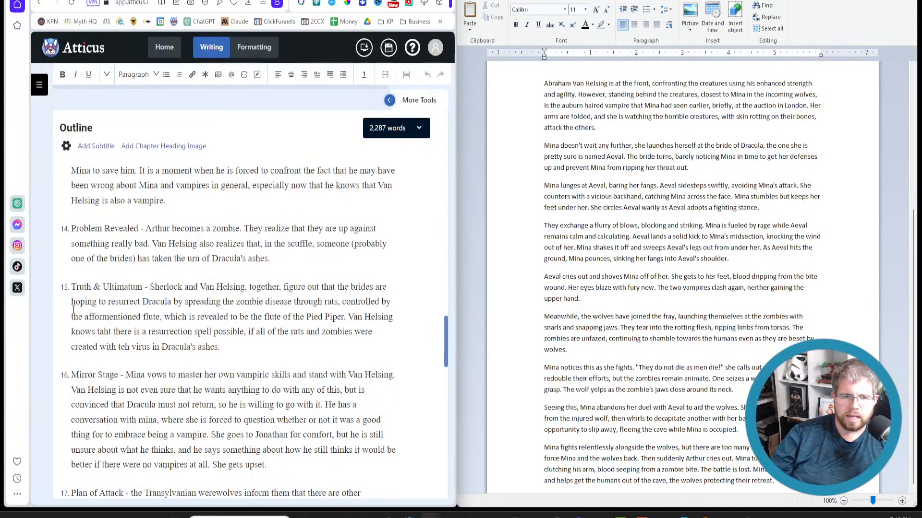
pyautogui.scroll(-4, 73, 309)
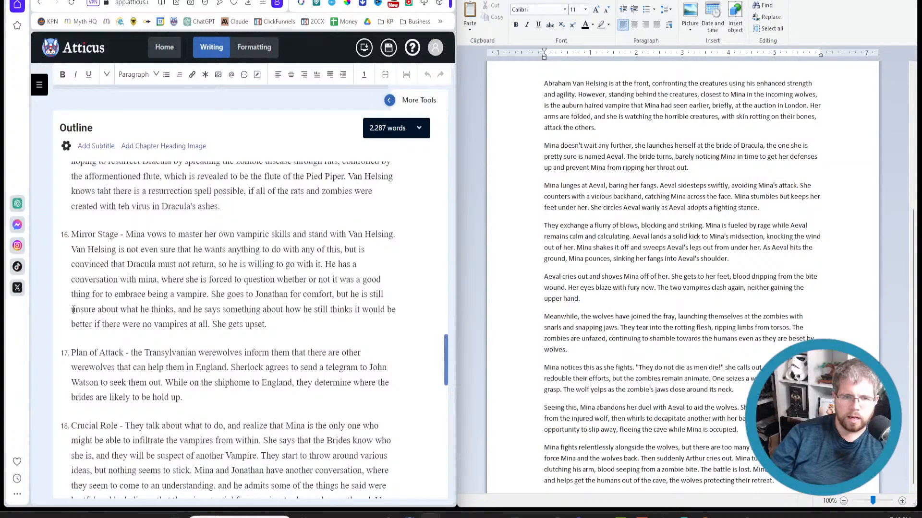
pyautogui.scroll(3, 74, 309)
pyautogui.scroll(2, 73, 310)
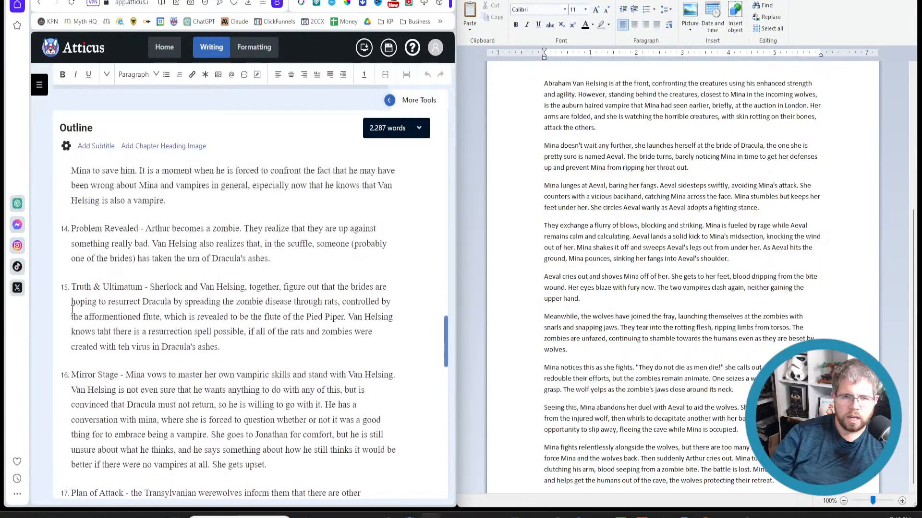
pyautogui.scroll(-4, 73, 310)
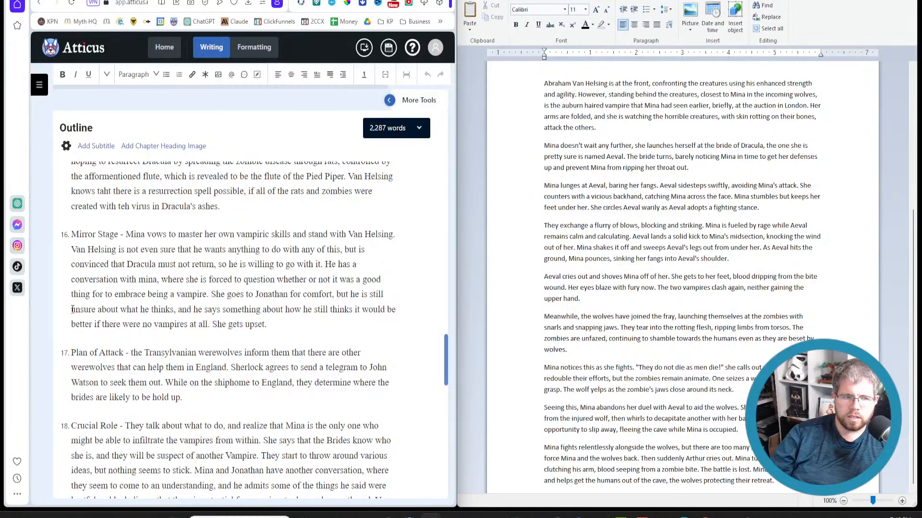
pyautogui.scroll(-3, 73, 310)
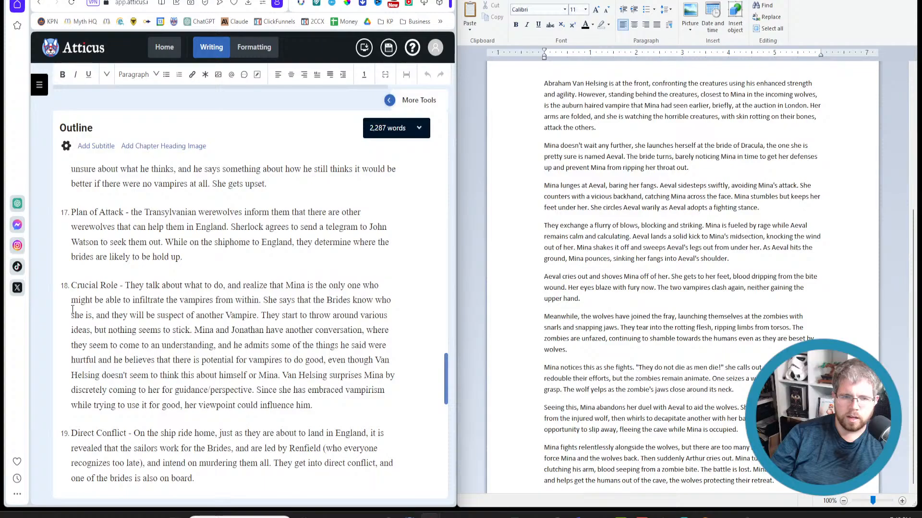
pyautogui.scroll(1, 66, 305)
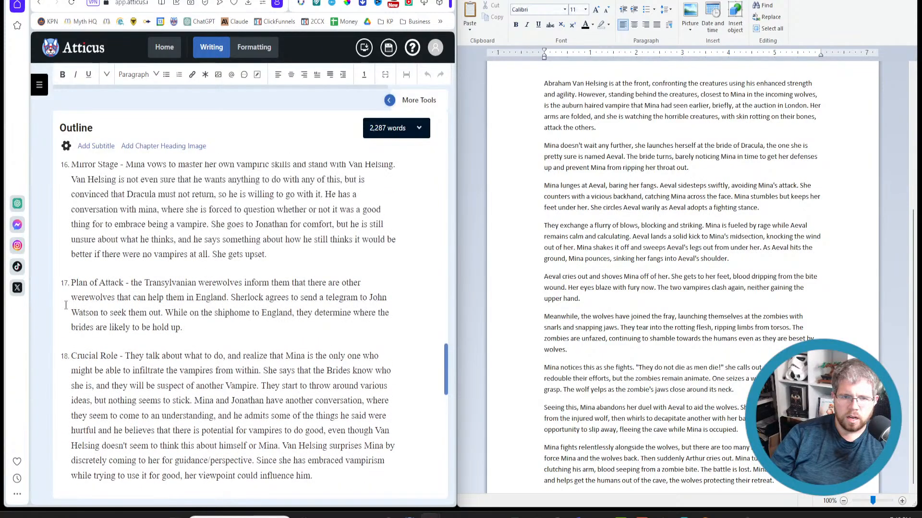
pyautogui.scroll(2, 65, 305)
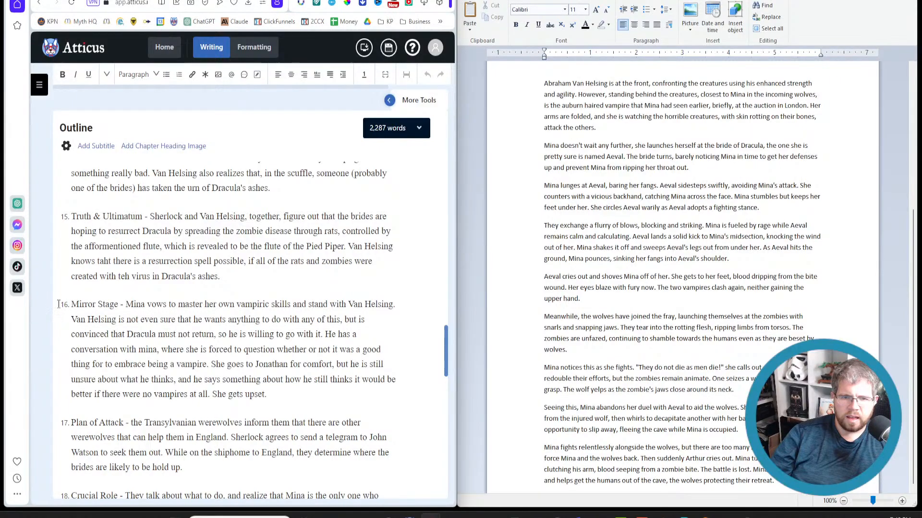
pyautogui.scroll(-4, 58, 304)
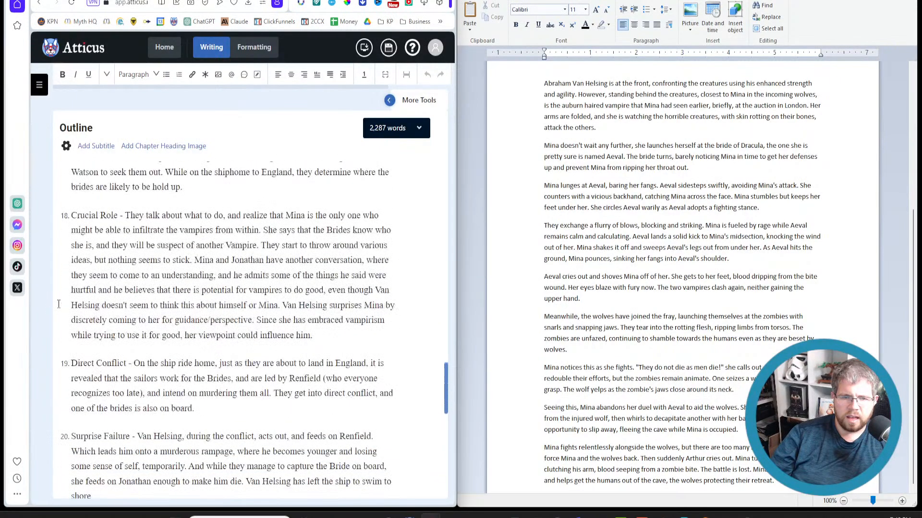
# Read the outline from Direct Conflict through the Epilogue, and return to the Forces of Evil entry.
pyautogui.scroll(-1, 58, 304)
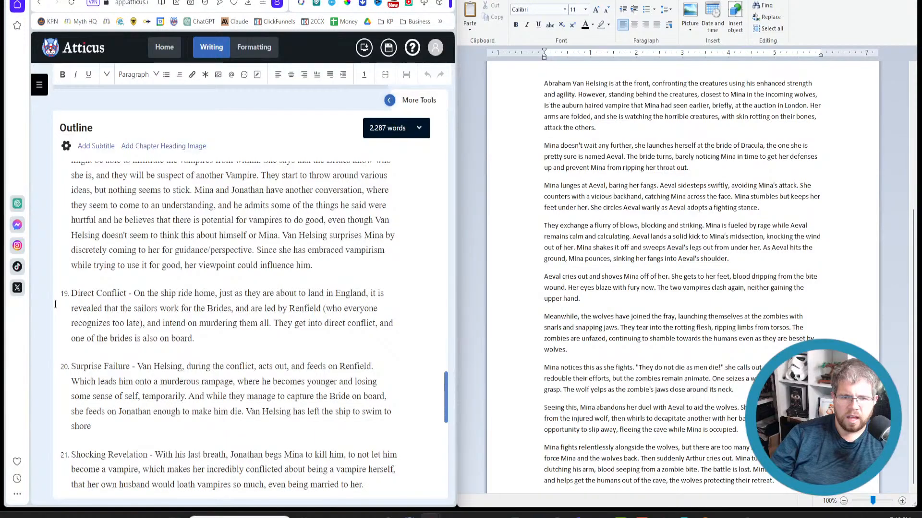
pyautogui.scroll(-1, 55, 304)
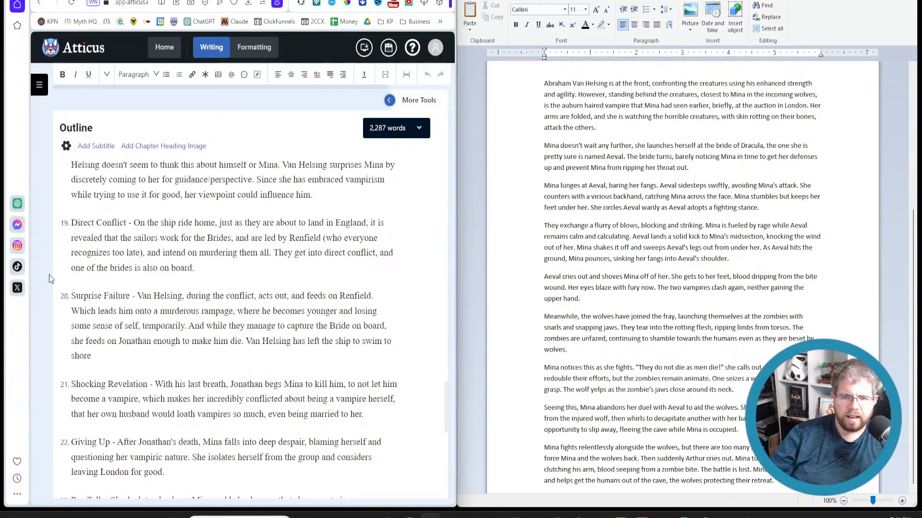
pyautogui.scroll(-2, 130, 333)
pyautogui.scroll(-3, 129, 335)
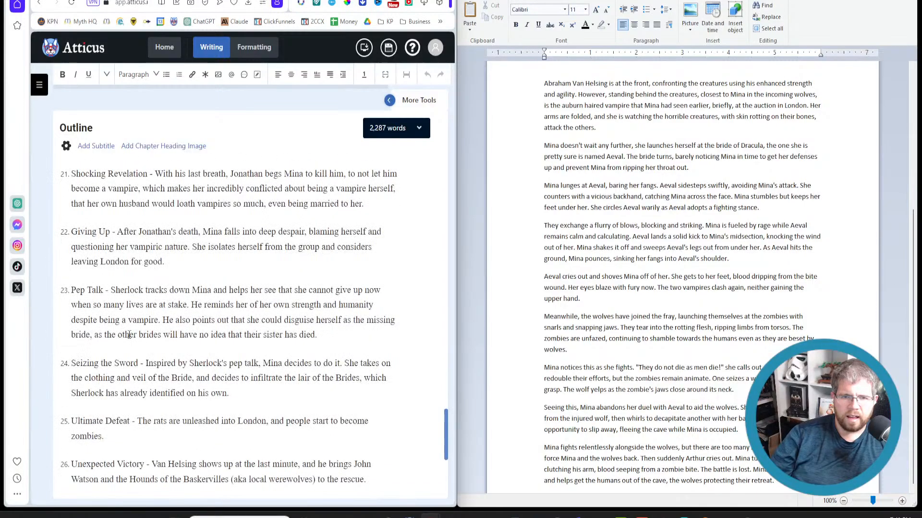
pyautogui.scroll(4, 130, 336)
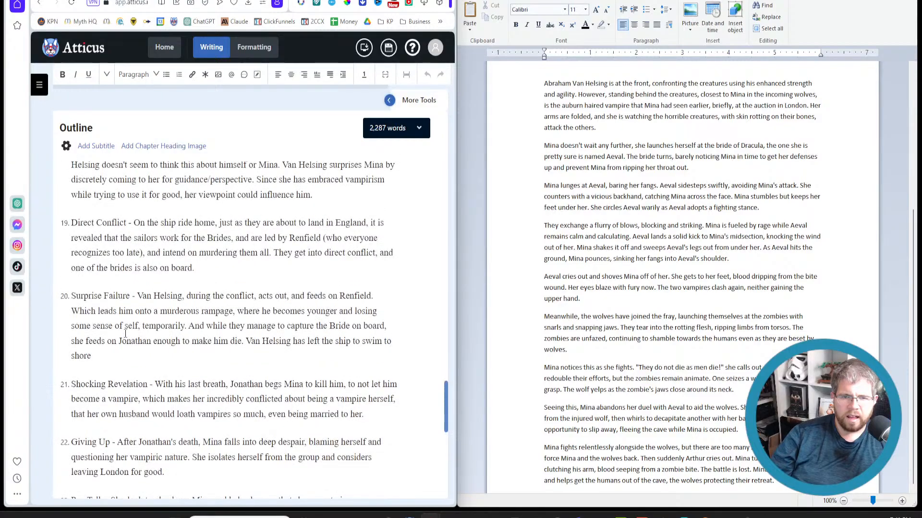
pyautogui.scroll(-3, 125, 333)
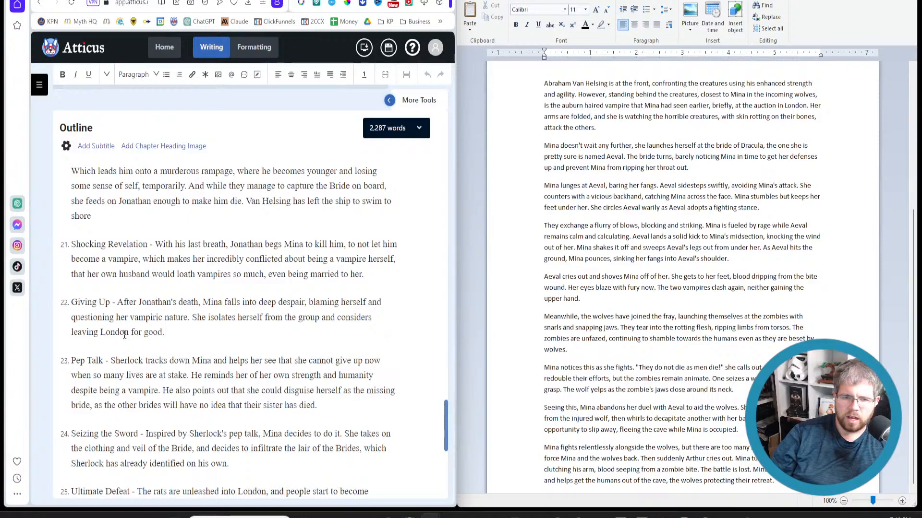
pyautogui.scroll(-3, 120, 346)
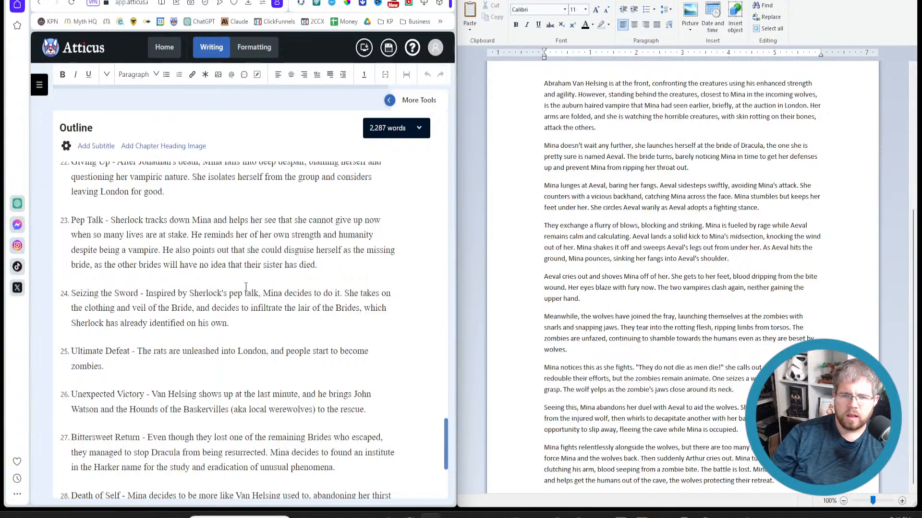
pyautogui.scroll(-3, 245, 288)
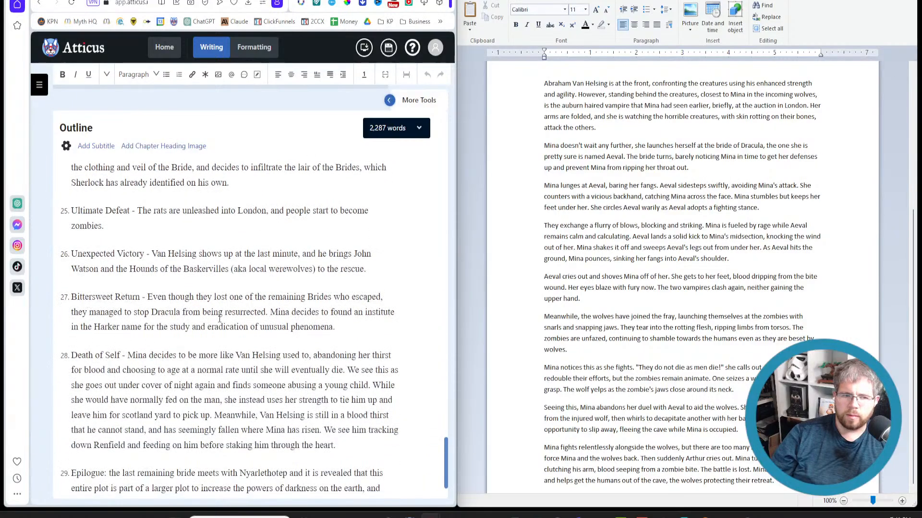
pyautogui.scroll(-2, 206, 341)
pyautogui.scroll(20, 226, 357)
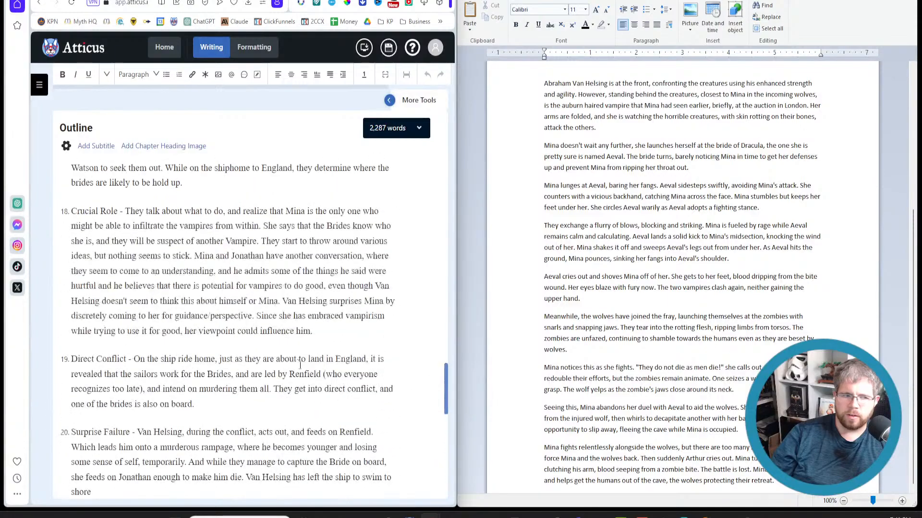
pyautogui.scroll(-10, 242, 371)
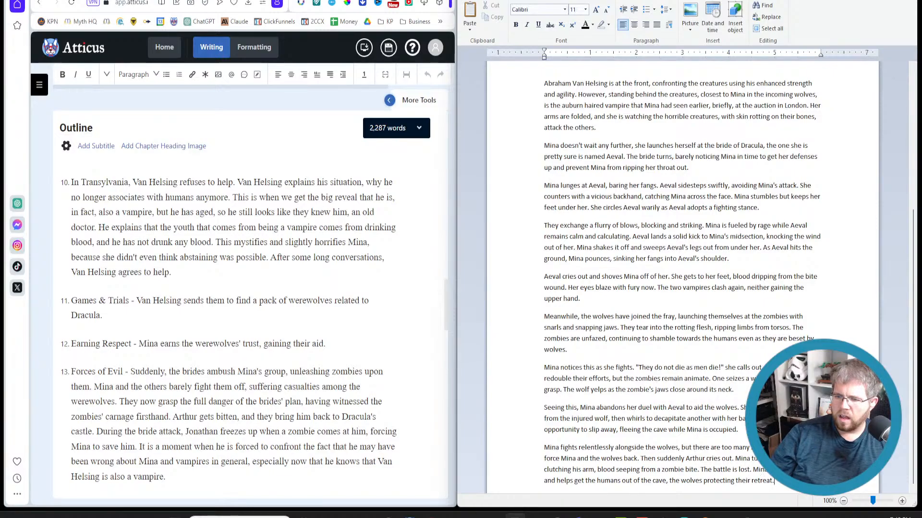
# Add a closing paragraph to the scene summary document beginning "On the way out, Mina decapitates another zombie, and notices that the body does not continue living".
pyautogui.scroll(-1, 681, 269)
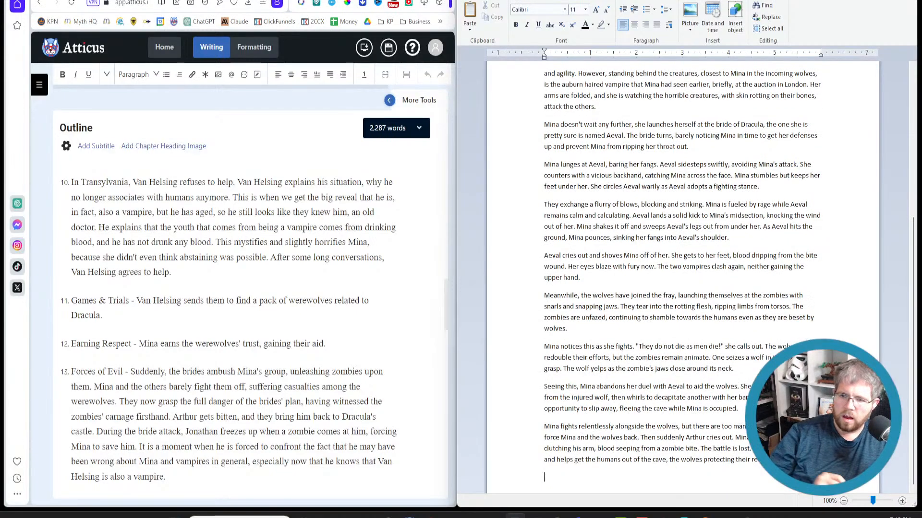
pyautogui.press('Return')
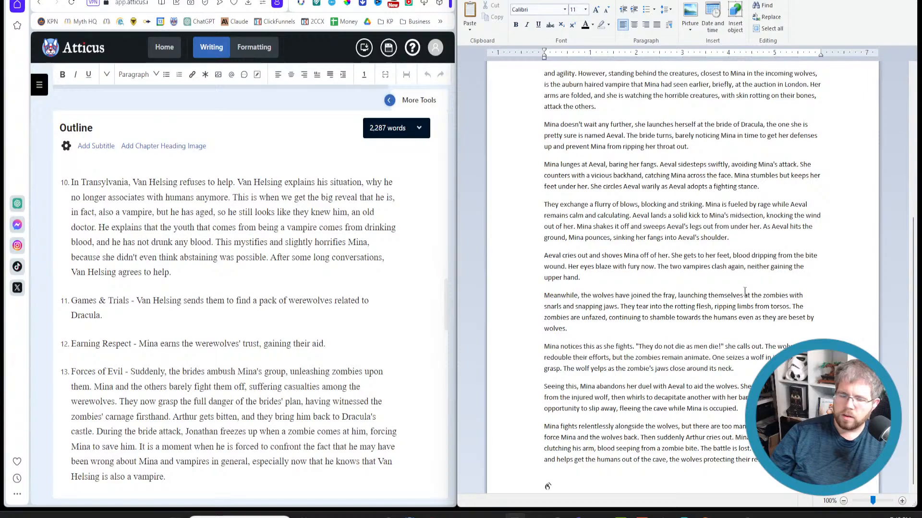
pyautogui.write('On the way out,')
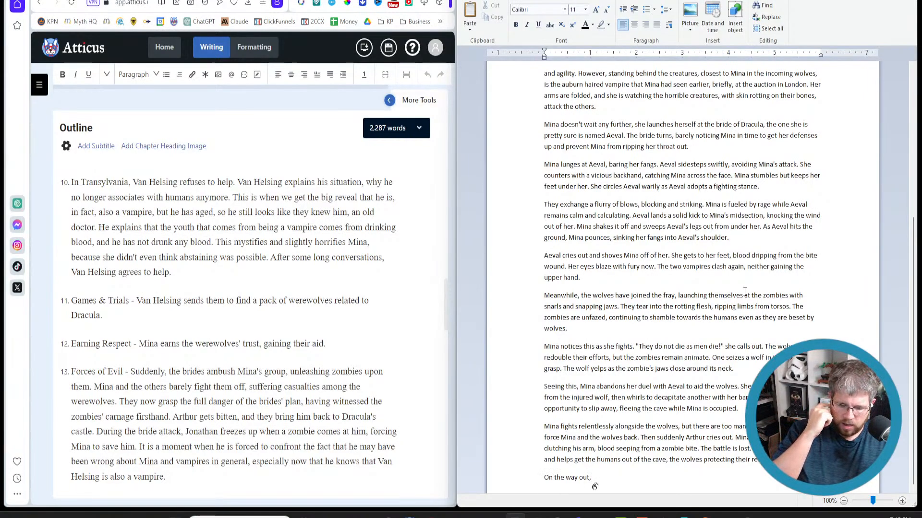
pyautogui.write(' Mina')
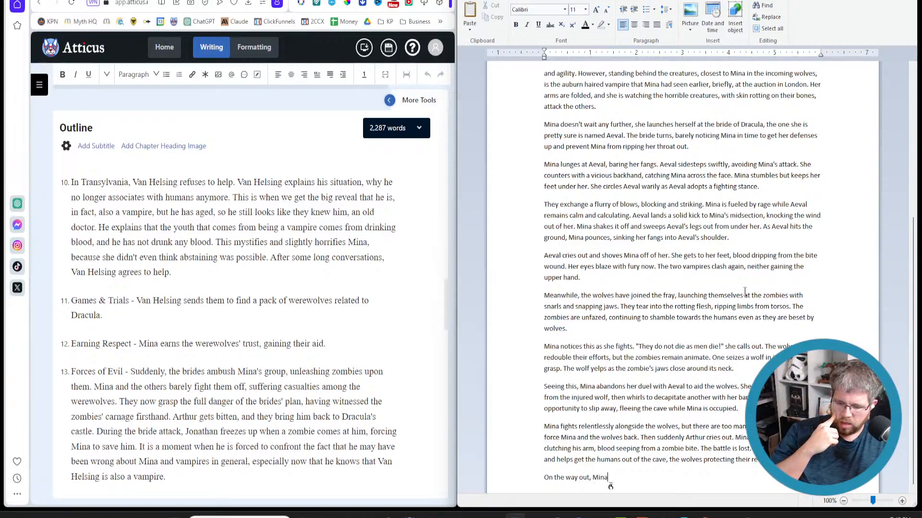
pyautogui.write(' decapitates another zombie')
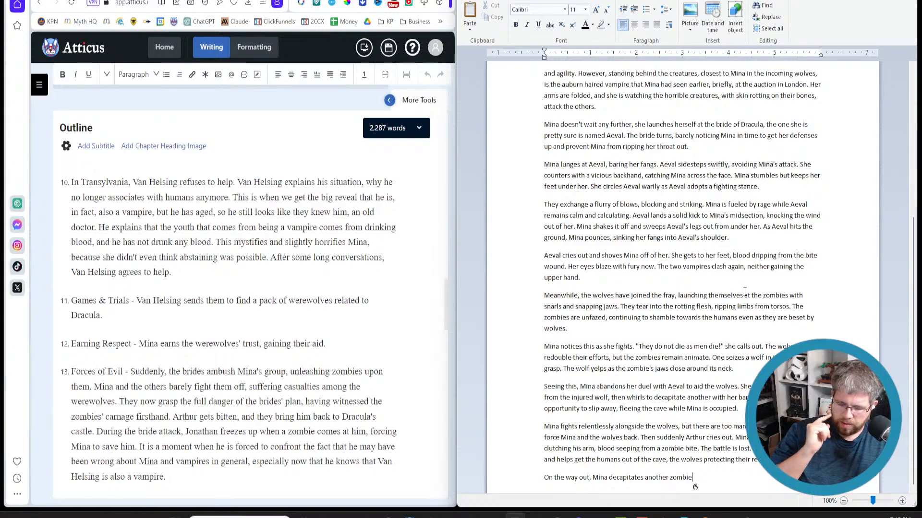
pyautogui.write(',')
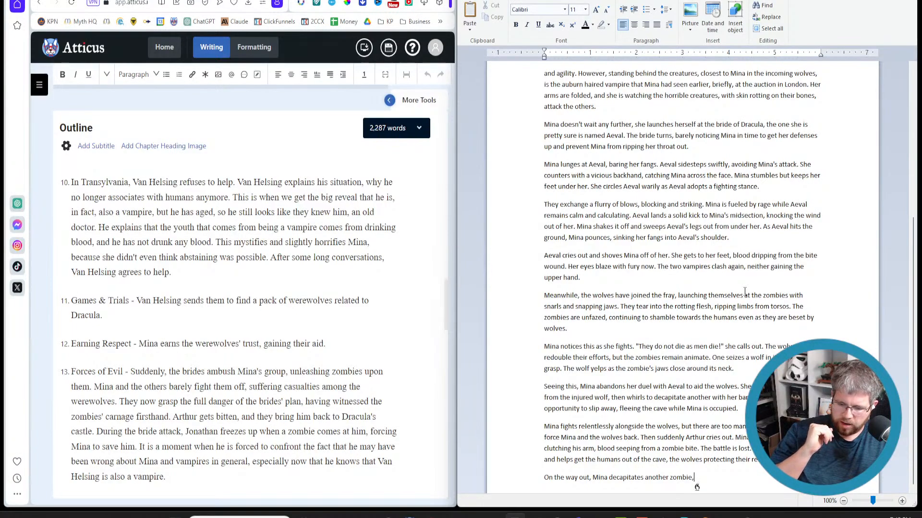
pyautogui.write(' and notices that the body')
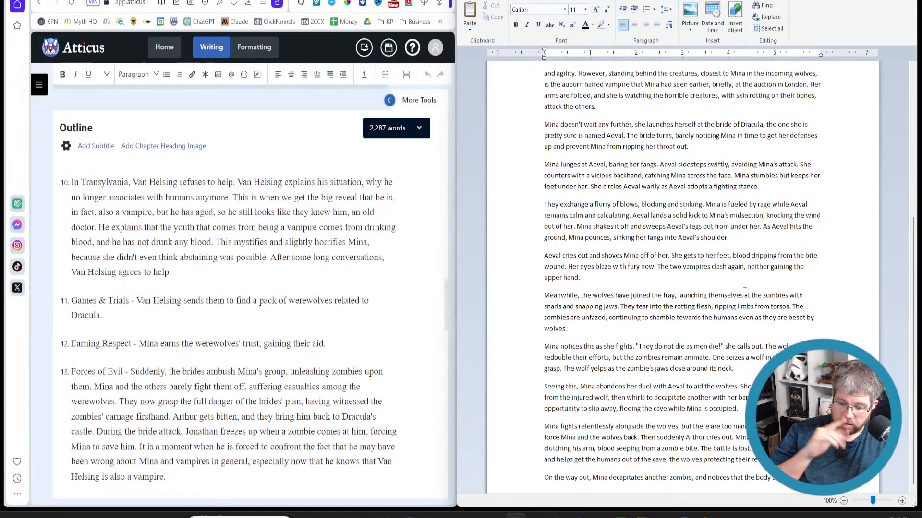
pyautogui.write(' does not continue living')
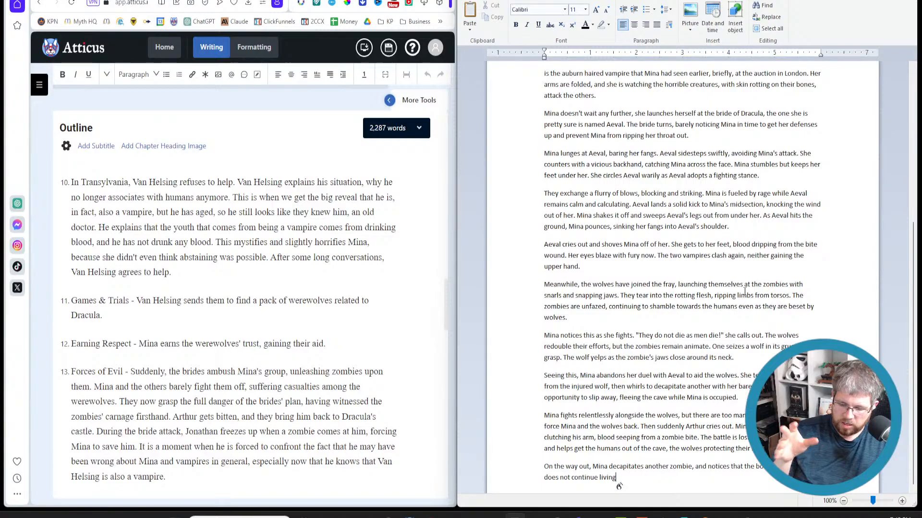
# Continue the sentence with Mina figuring out that decapitating the zombies is the way to eliminate them, although their heads still continue to snap relatively harmlessly.
pyautogui.write(', and she')
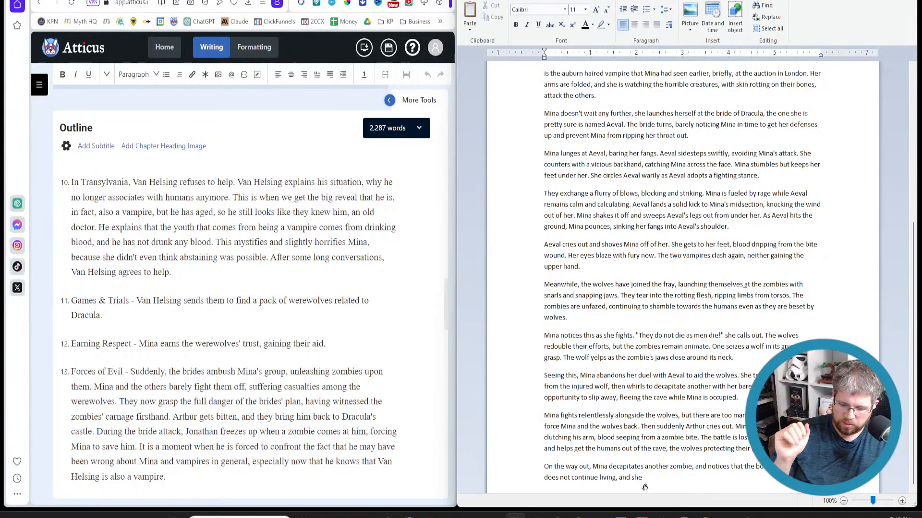
pyautogui.write(' figures out that decapitating the zombies is')
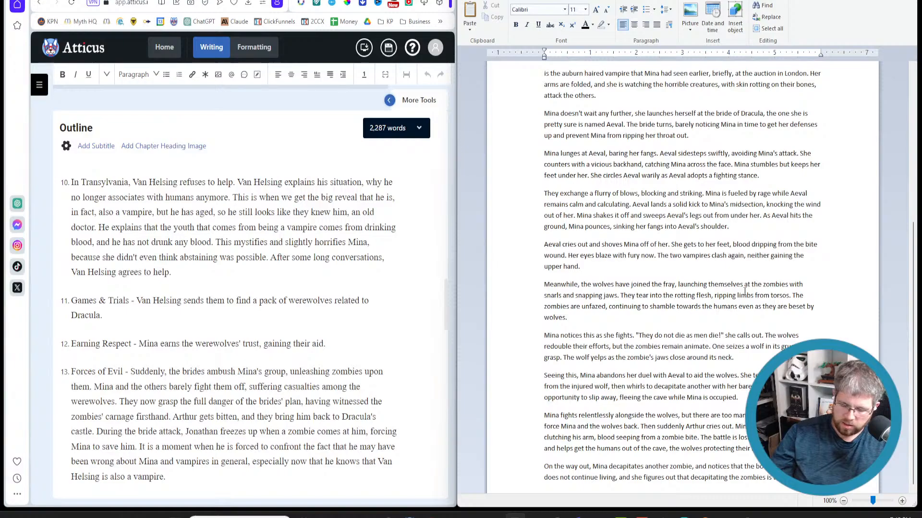
pyautogui.write('the way to eliminate them from the picture, although their heads still continue to')
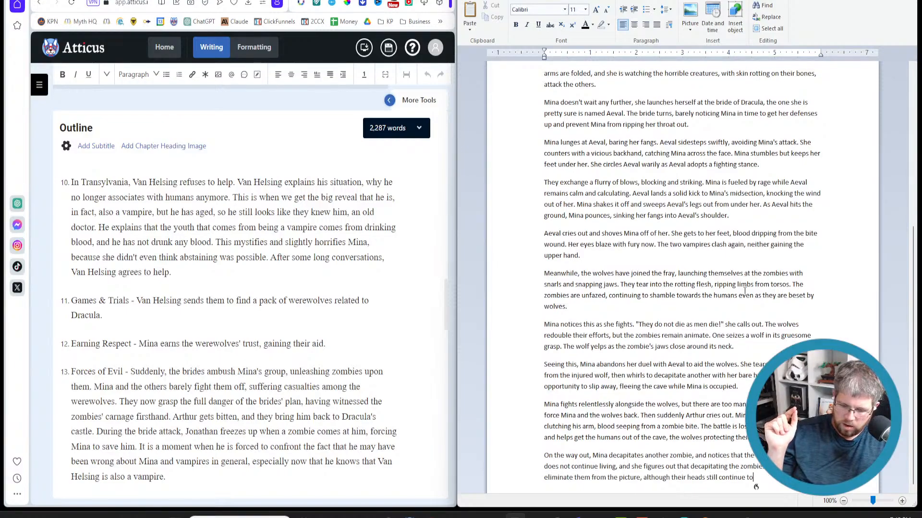
pyautogui.write(' be an')
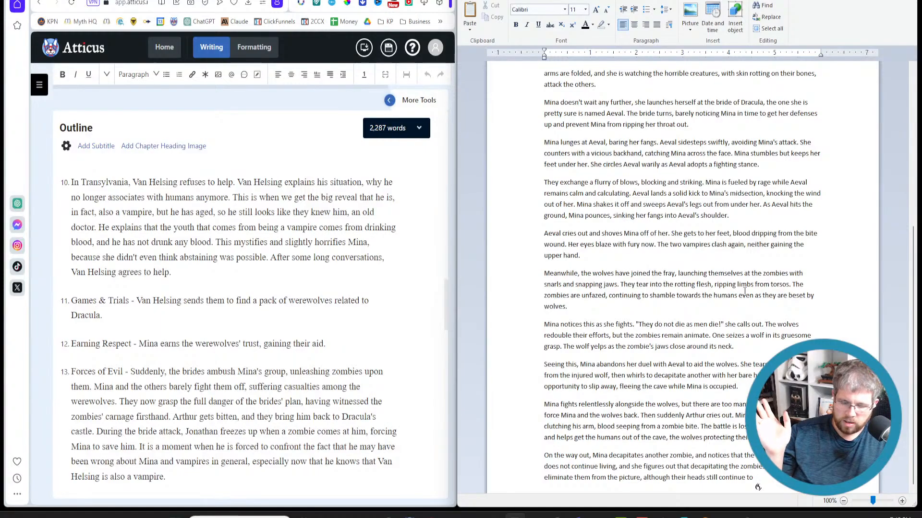
pyautogui.write('snap th')
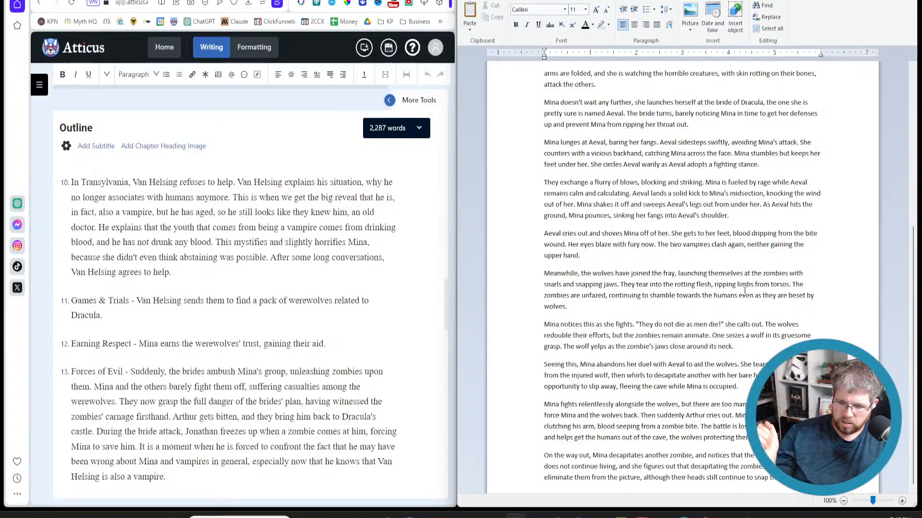
pyautogui.write('relatively harmlessly')
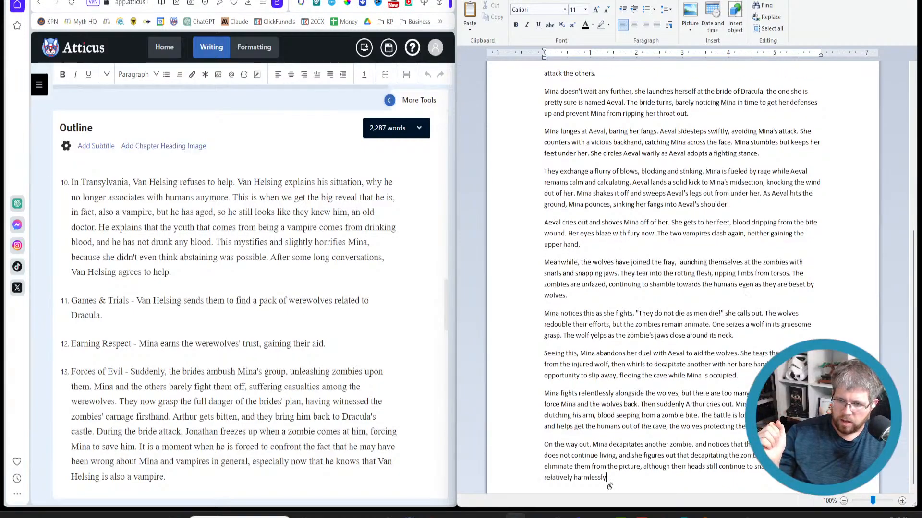
pyautogui.write('.')
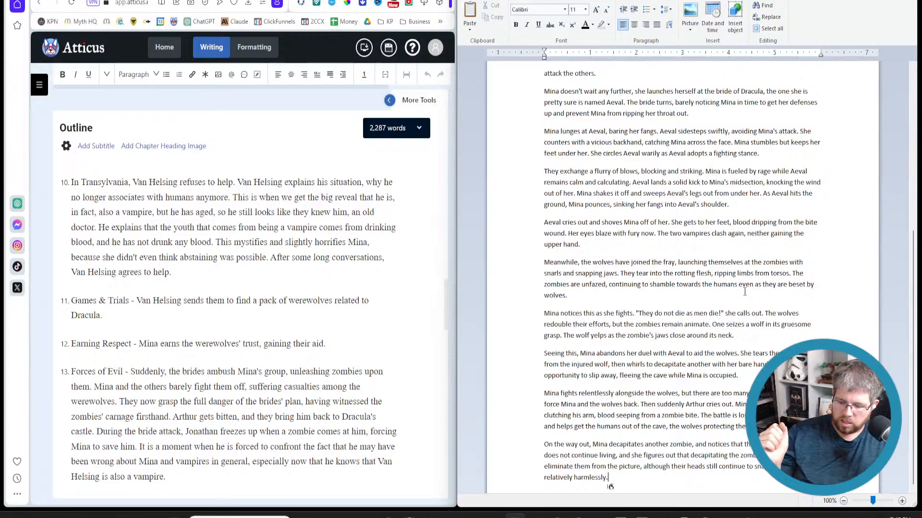
# Add the sentence "Arthur stumbles with them, clutching at his arm, but he needs Jonathan's help as they leave the cave.".
pyautogui.write('Arthur stumbles with them, clutching at his arm')
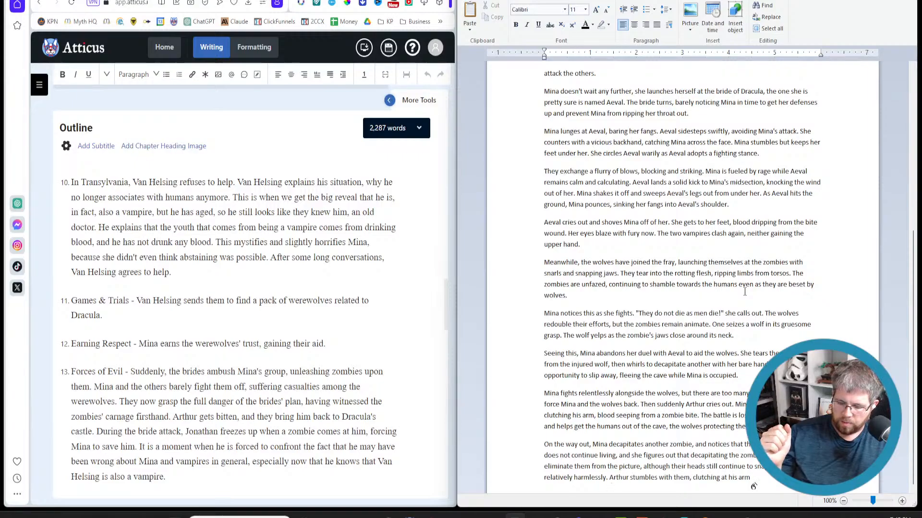
pyautogui.write(',')
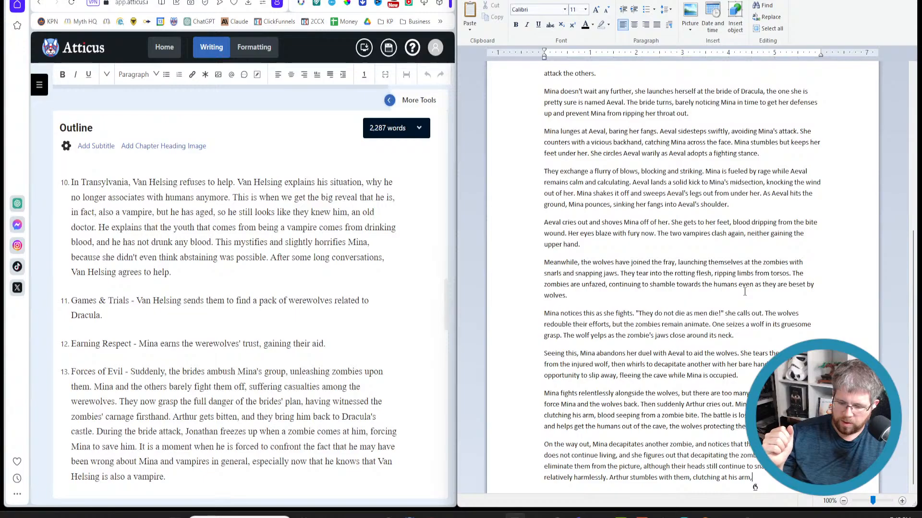
pyautogui.write(" but manages with Jonathan's help as they")
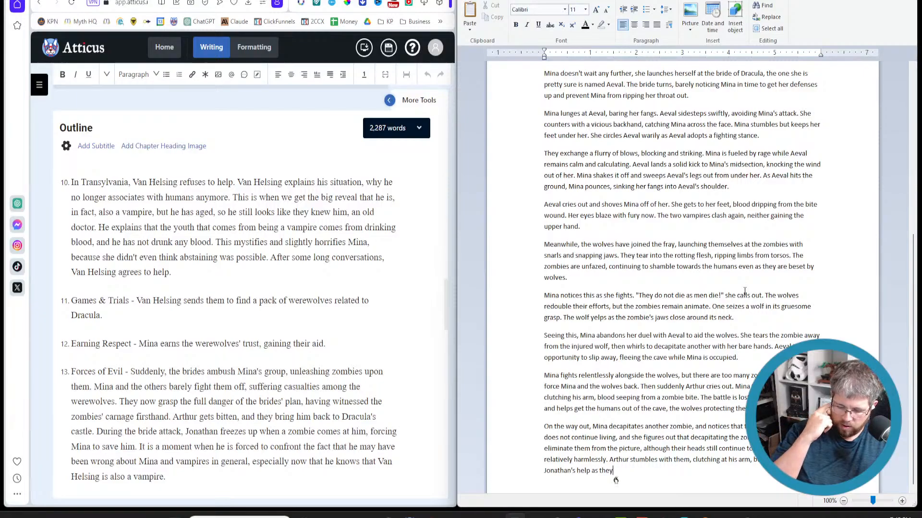
pyautogui.write(' leave the cave.')
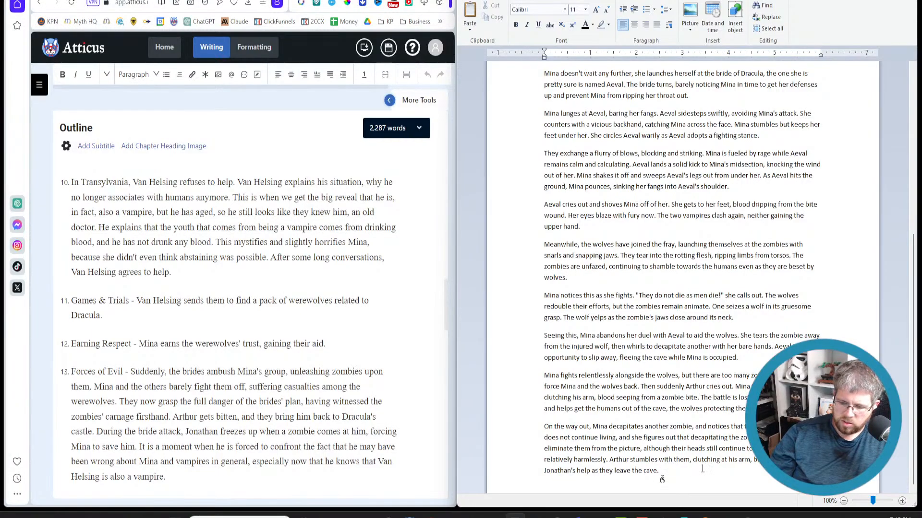
# End with Mina yelling at the wolves to decapitate the zombies, and the wolves howling as they drag Arthur down the mountain to Dracula's castle.
pyautogui.write('Mina yells at the wolves to')
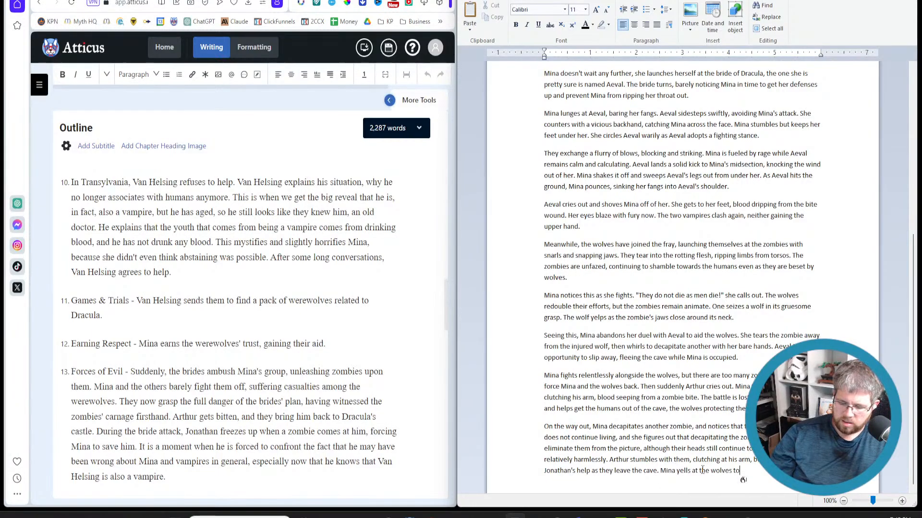
pyautogui.write(' decapita')
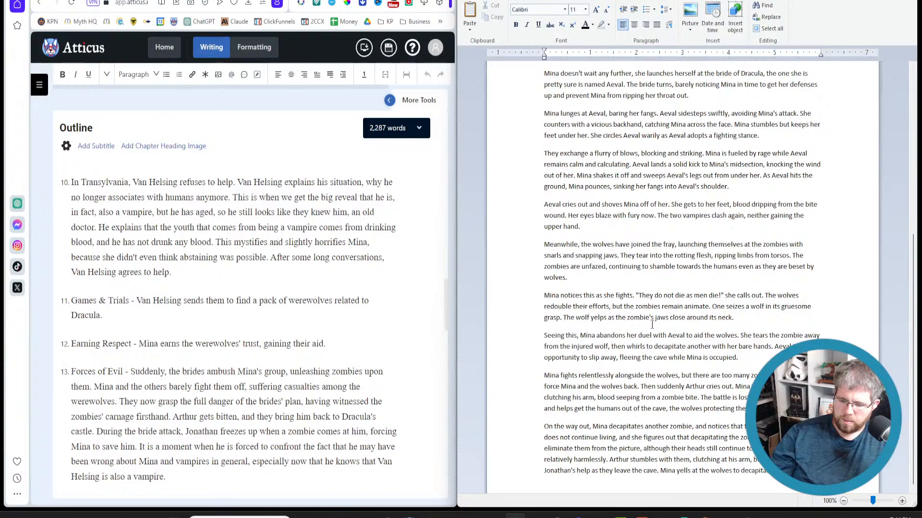
pyautogui.write('and the wolves')
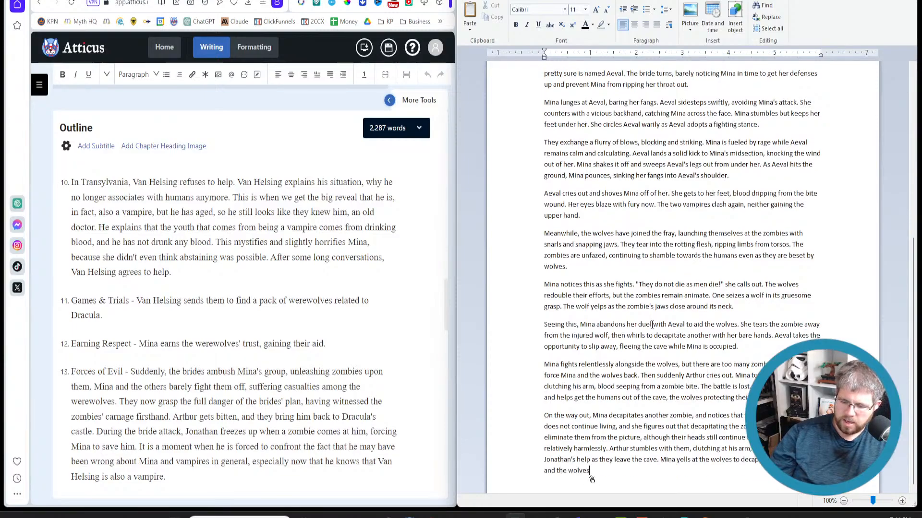
pyautogui.write(' start howling, taking up the cry as they drag')
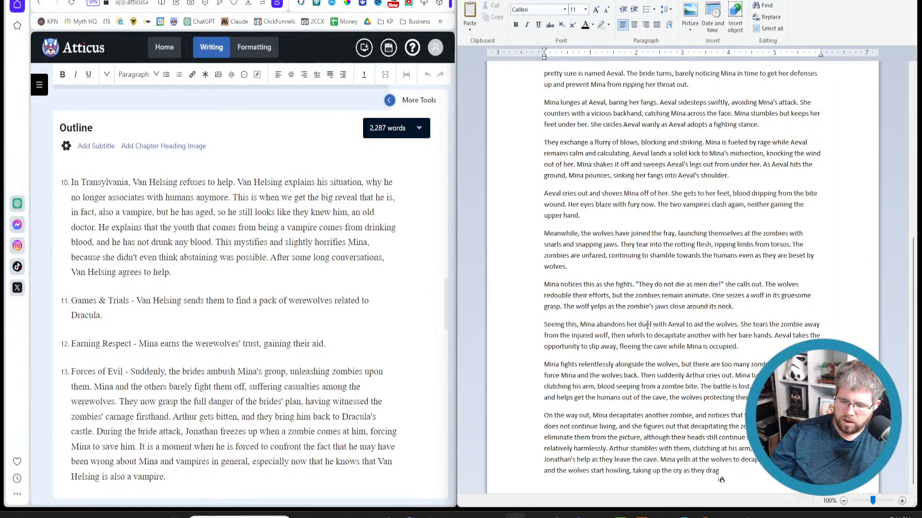
pyautogui.write(' Arthur back dow')
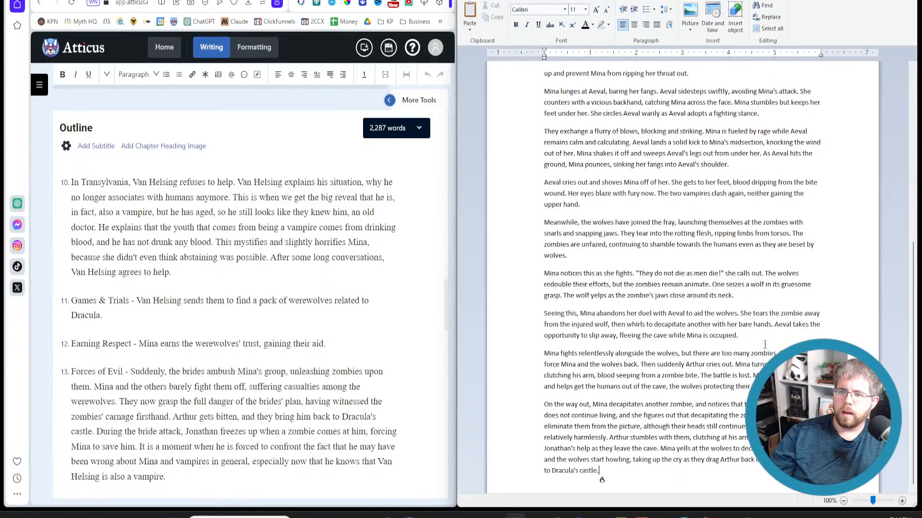
# Copy the entire text of the scene summary document.
pyautogui.scroll(8, 762, 344)
pyautogui.scroll(-8, 762, 344)
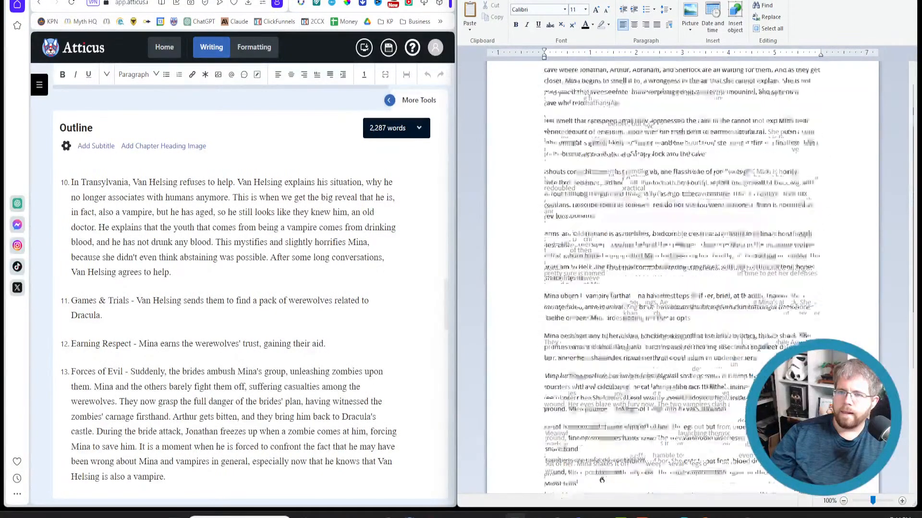
pyautogui.hotkey('ctrl', 'a')
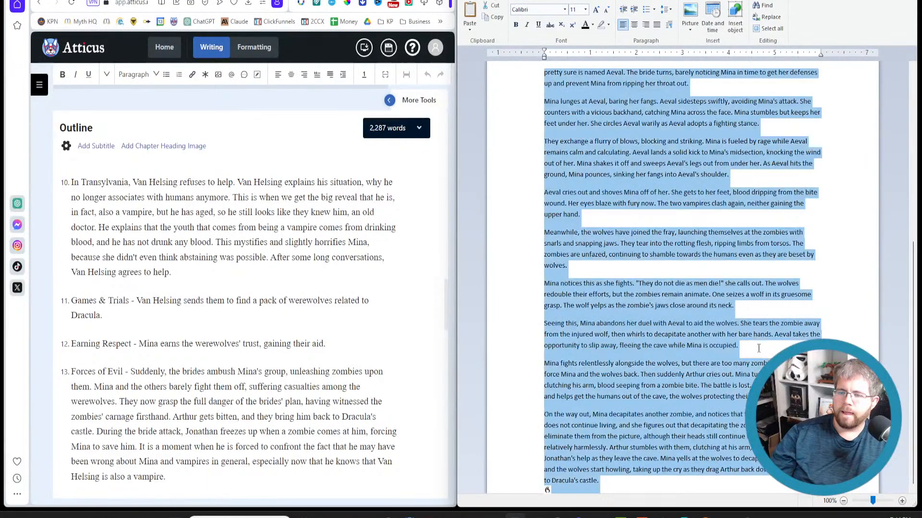
pyautogui.click(656, 440)
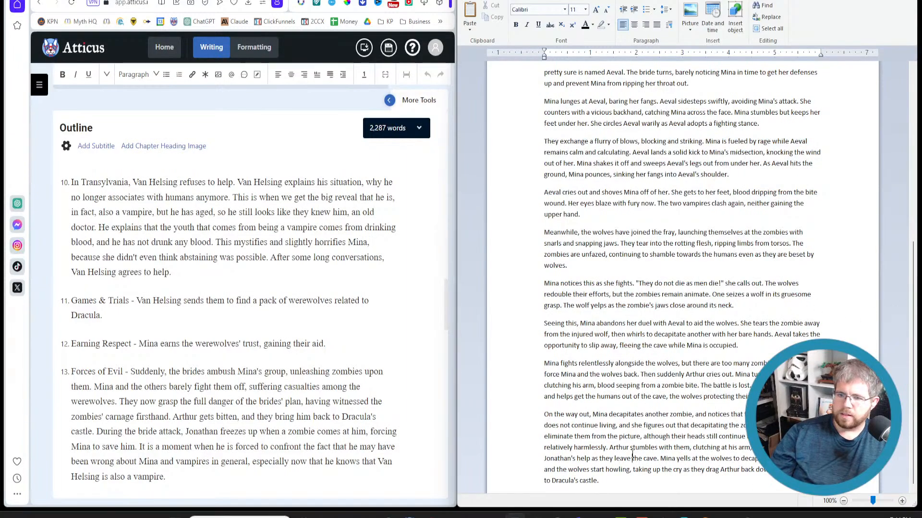
pyautogui.hotkey('ctrl', 'a')
pyautogui.hotkey('ctrl', 'c')
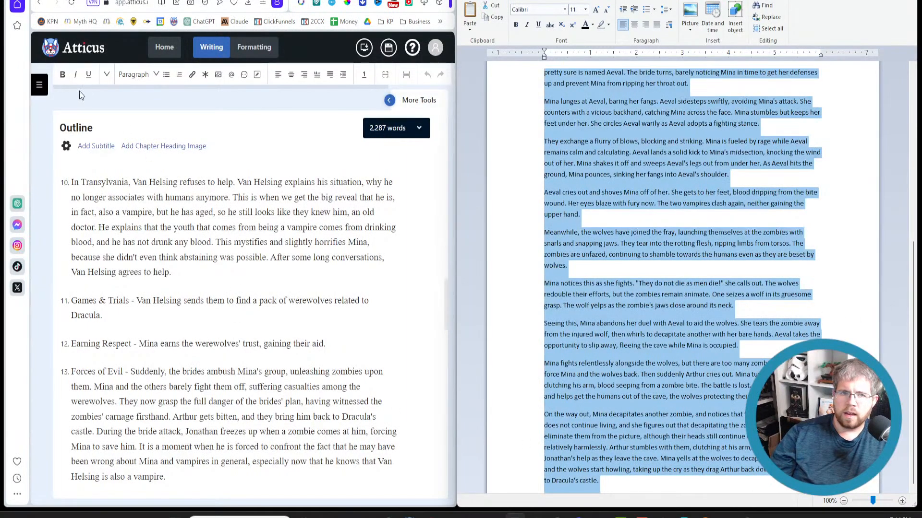
# In Atticus, open the Chapter 13 Superprompt and paste the scene summary between the <chapter beats> tag and the "THE END" line.
pyautogui.click(39, 87)
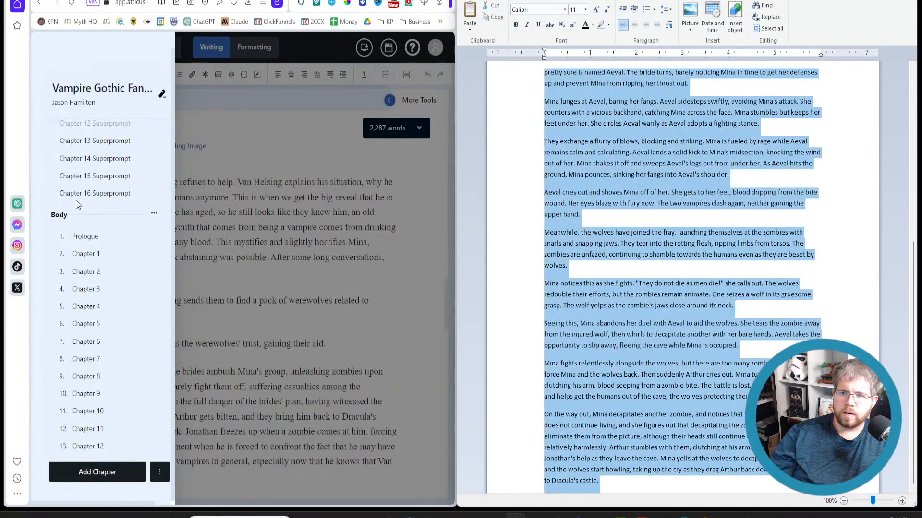
pyautogui.scroll(2, 96, 192)
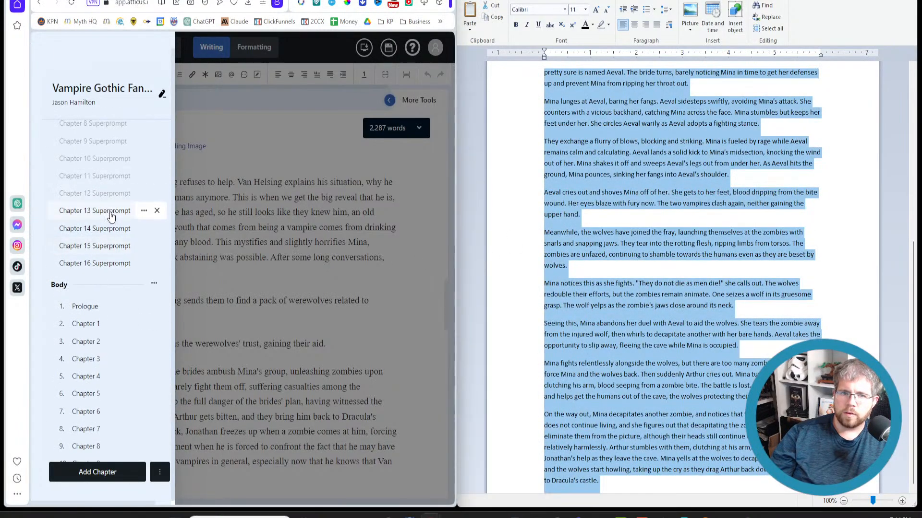
pyautogui.click(111, 216)
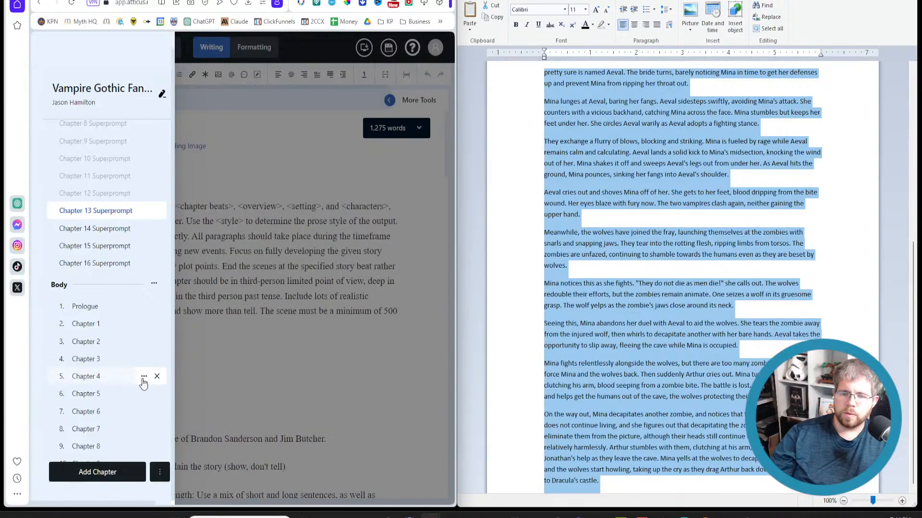
pyautogui.click(299, 333)
pyautogui.scroll(-10, 212, 324)
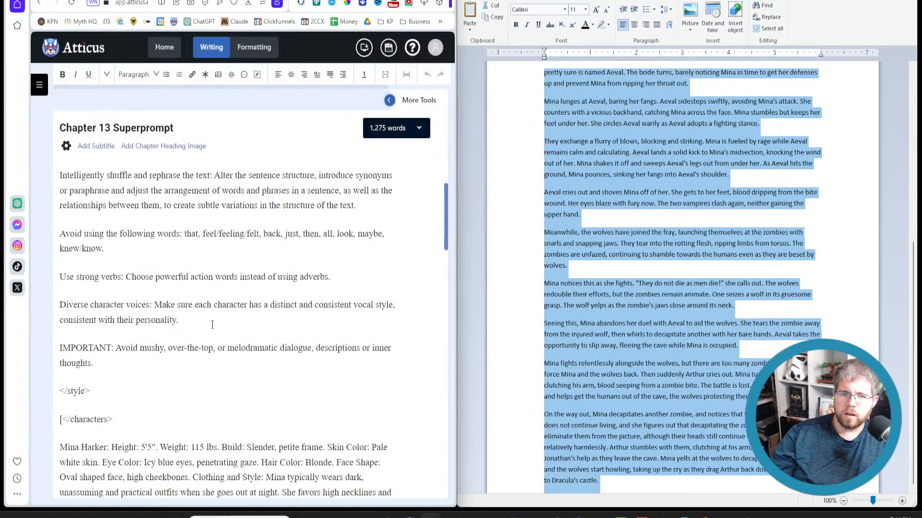
pyautogui.scroll(-15, 212, 324)
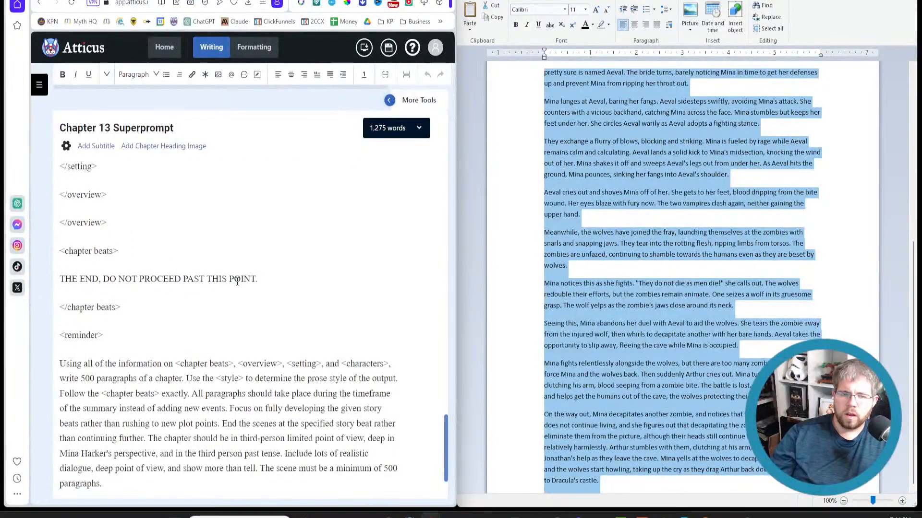
pyautogui.press('Return')
pyautogui.hotkey('ctrl', 'v')
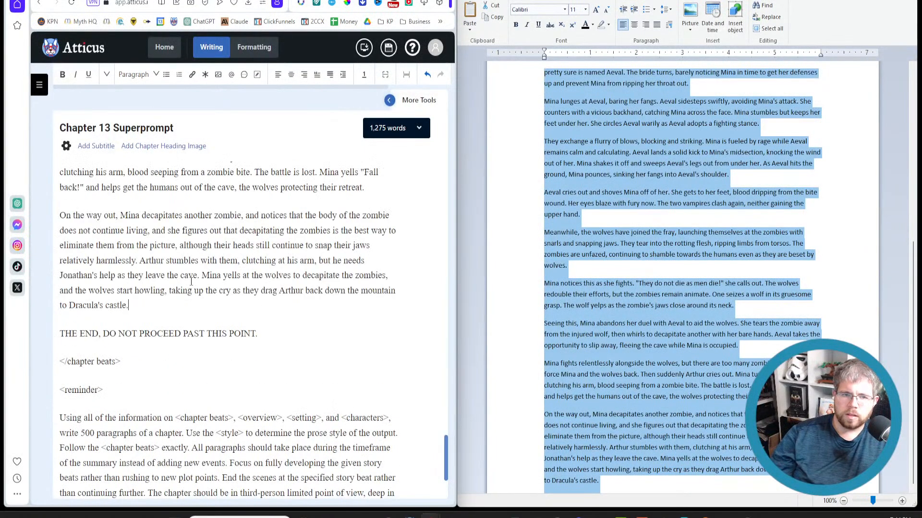
# Format all the pasted chapter beat paragraphs as a numbered list.
pyautogui.scroll(5, 134, 244)
pyautogui.scroll(10, 44, 432)
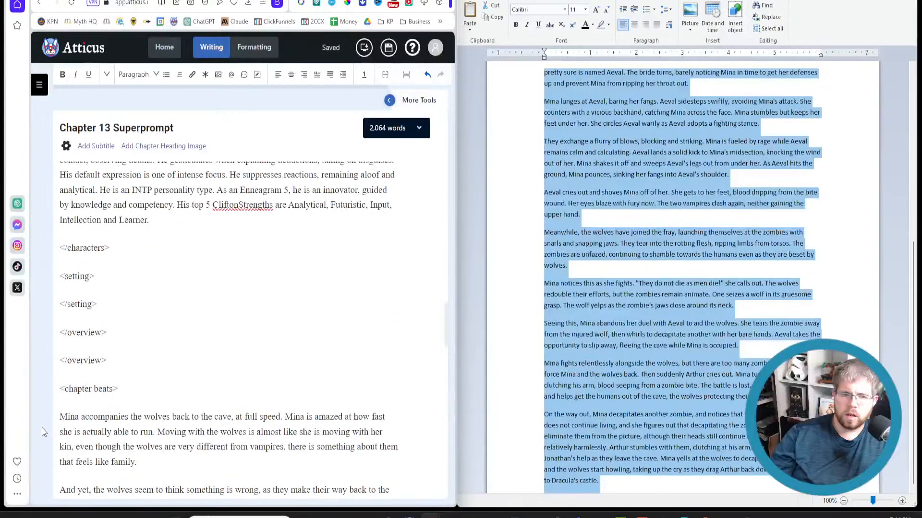
pyautogui.keyDown('shift'); pyautogui.click(56, 416); pyautogui.keyUp('shift')
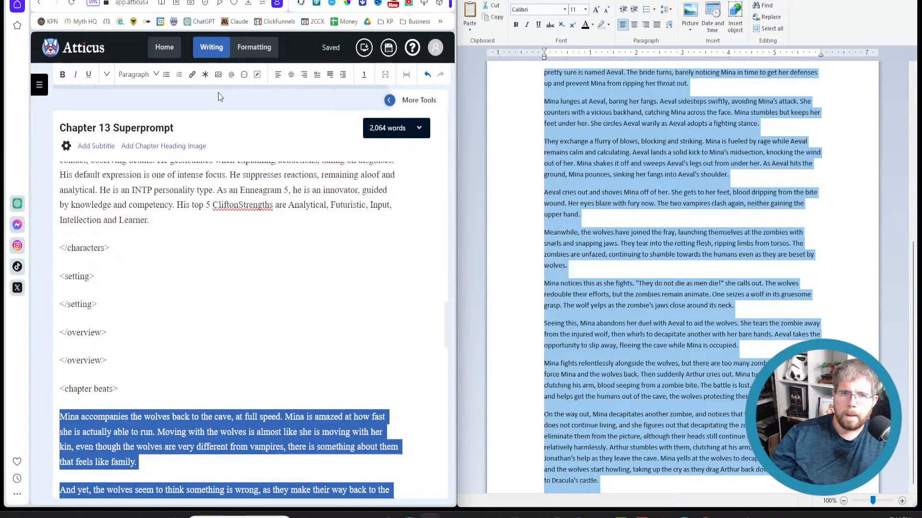
pyautogui.click(180, 77)
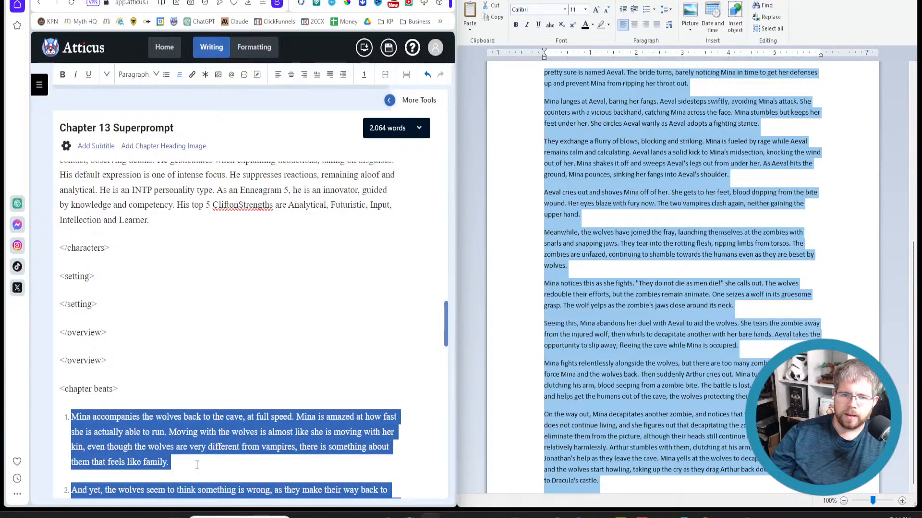
# Insert the instruction "(Get immediately into Mina's deep point of view)" at the start of the first chapter beat.
pyautogui.click(73, 420)
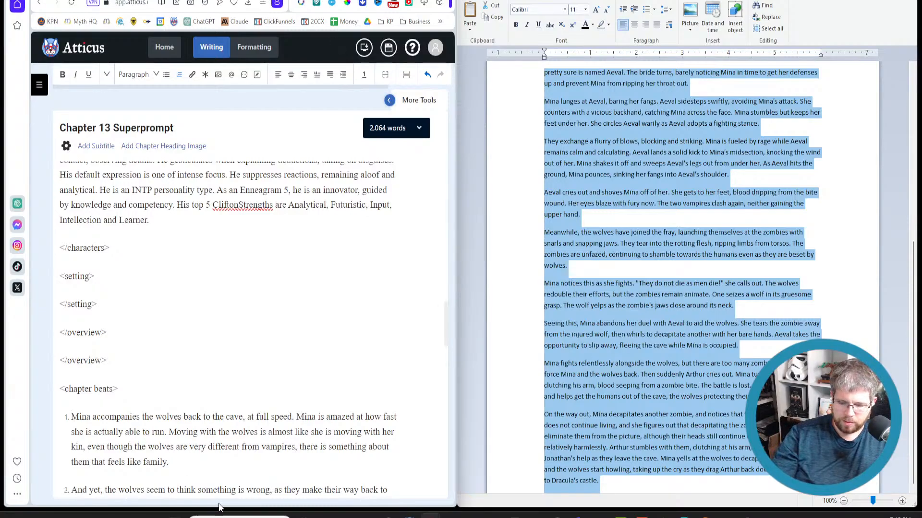
pyautogui.write('(')
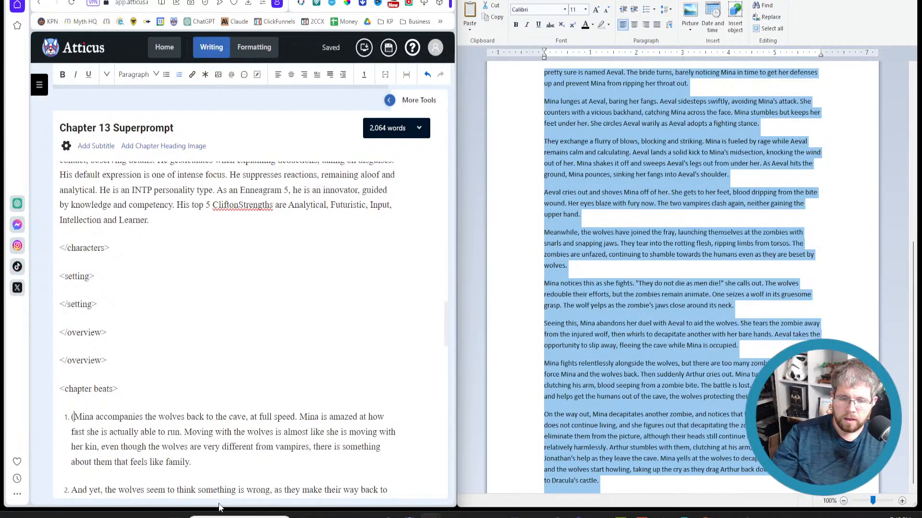
pyautogui.write('Get unnedu')
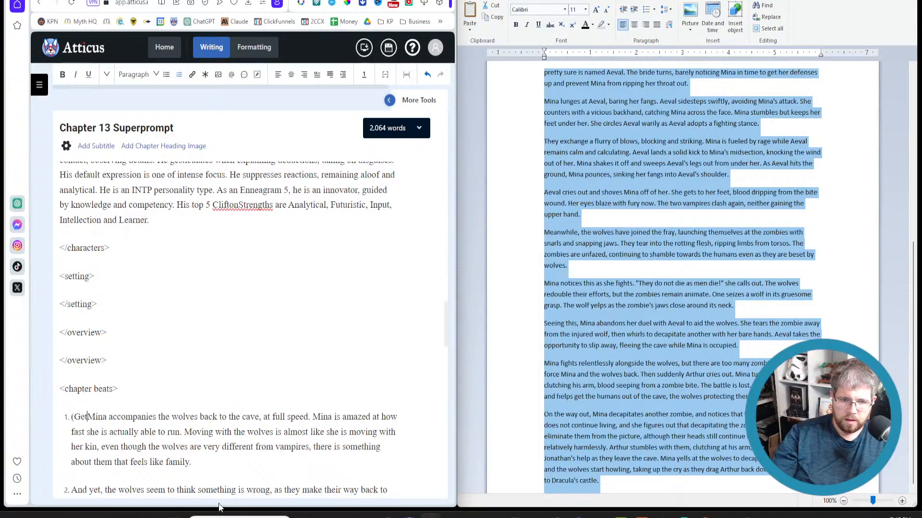
pyautogui.press('BackSpace')
pyautogui.press('BackSpace')
pyautogui.press('BackSpace')
pyautogui.press('BackSpace')
pyautogui.press('BackSpace')
pyautogui.press('BackSpace')
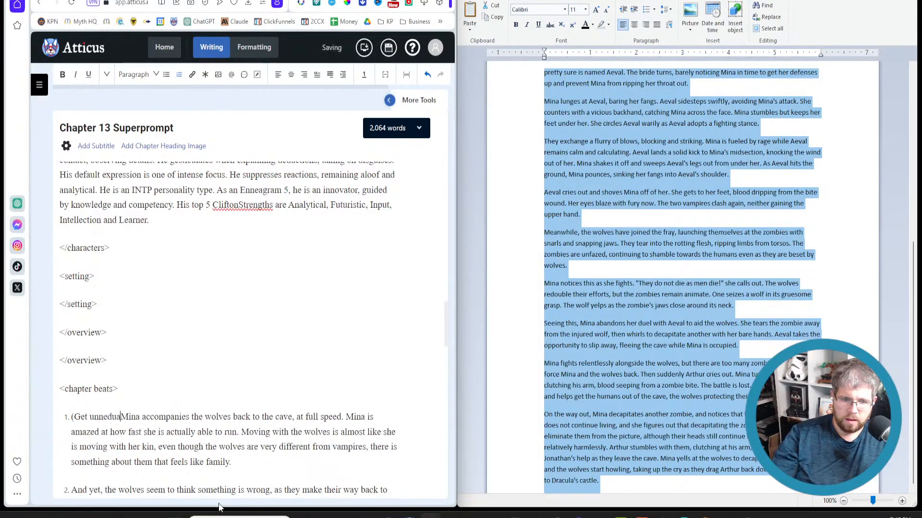
pyautogui.write('immediately into Min')
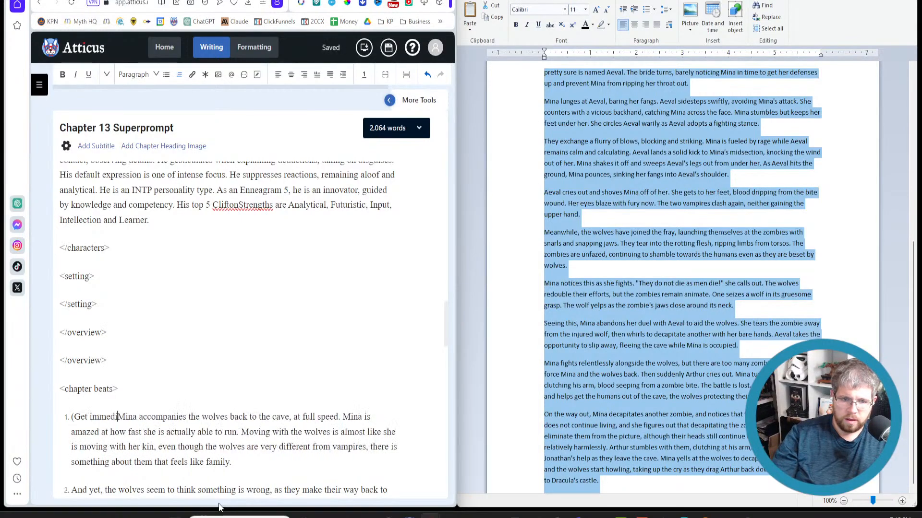
pyautogui.write("a's po")
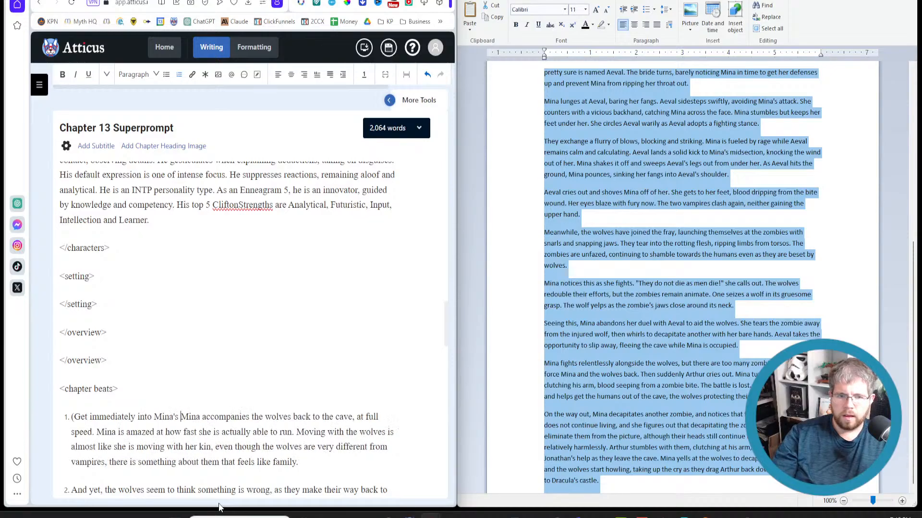
pyautogui.press('BackSpace')
pyautogui.press('BackSpace')
pyautogui.write('deep point ')
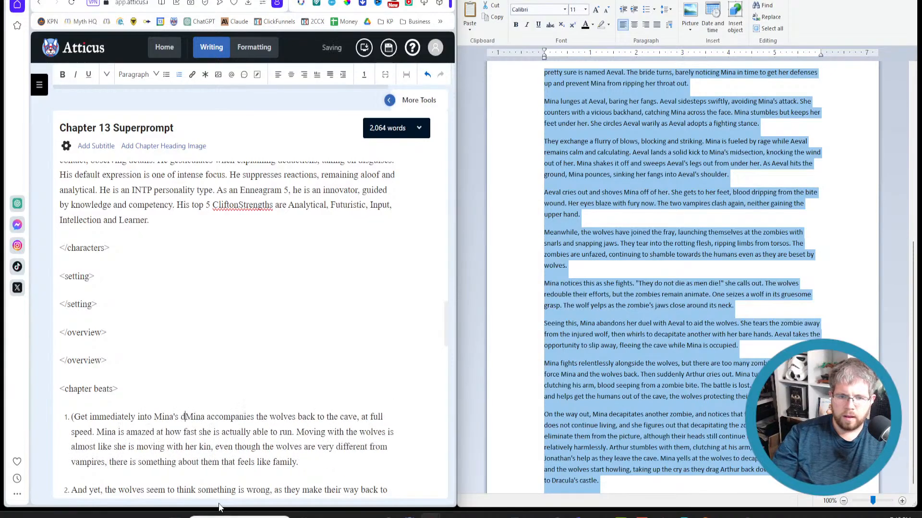
pyautogui.write('of view).')
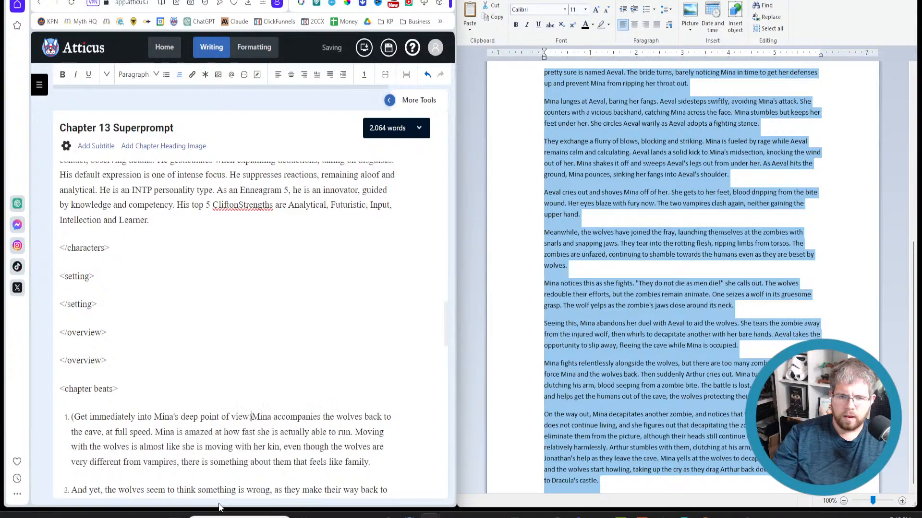
pyautogui.press('Left')
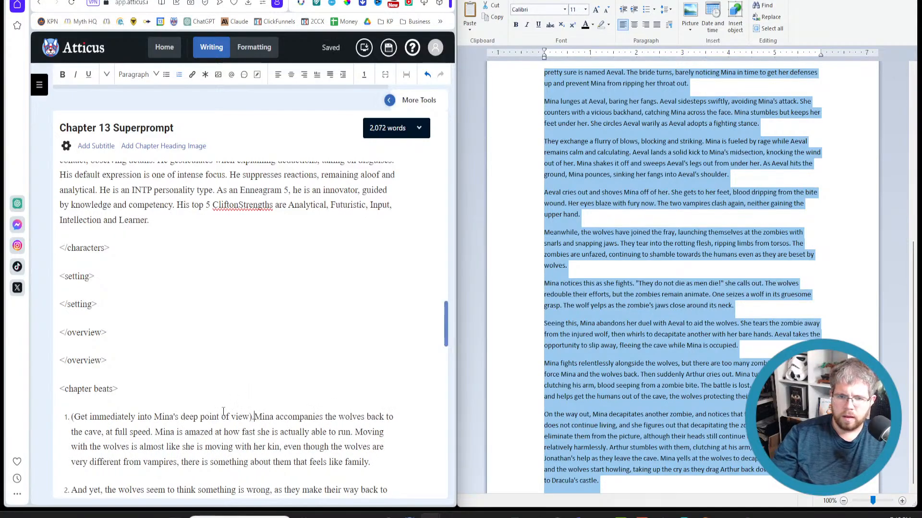
pyautogui.press('BackSpace')
# Append the length note "(100 Paragraphs)" to the end of the first chapter beat.
pyautogui.click(388, 465)
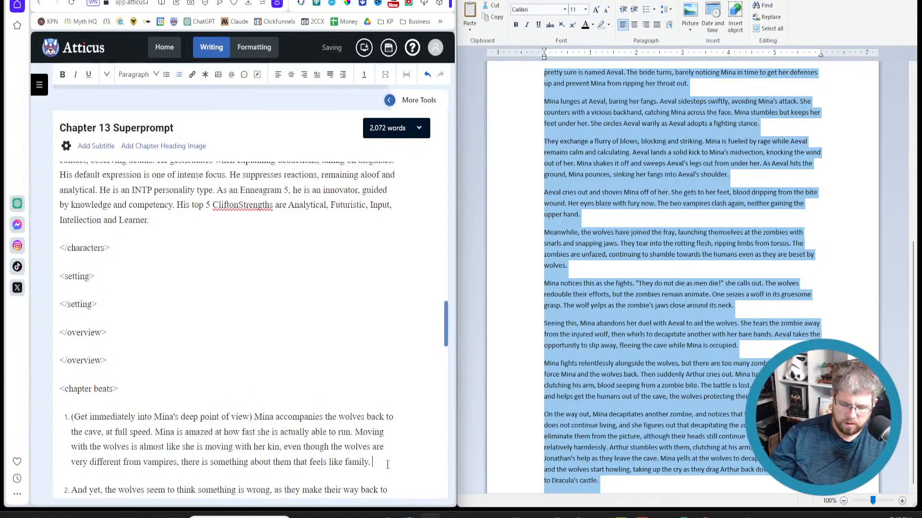
pyautogui.write('(100 Paragrpahs')
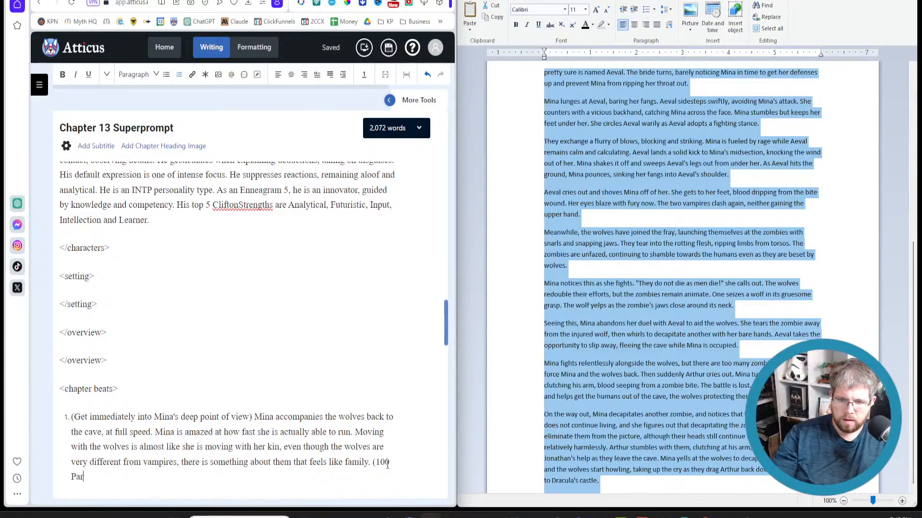
pyautogui.press('BackSpace')
pyautogui.press('BackSpace')
pyautogui.press('BackSpace')
pyautogui.press('BackSpace')
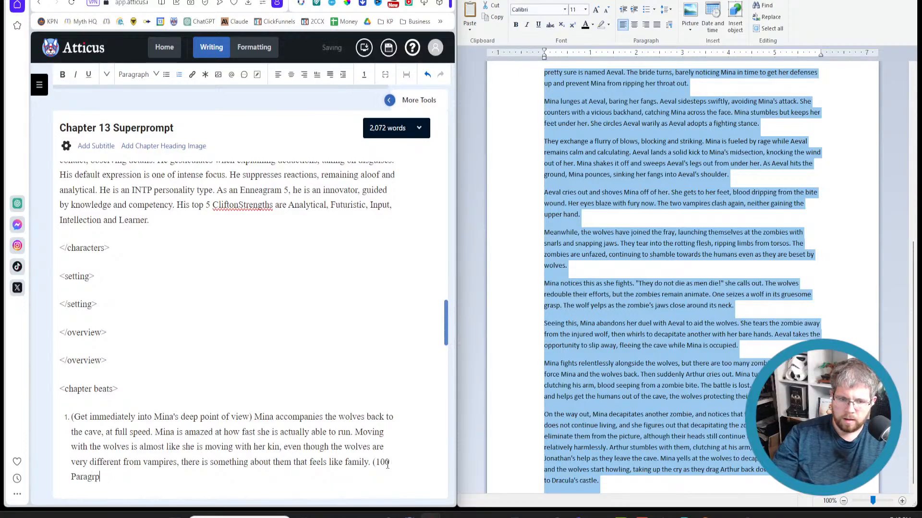
pyautogui.write('aphs)')
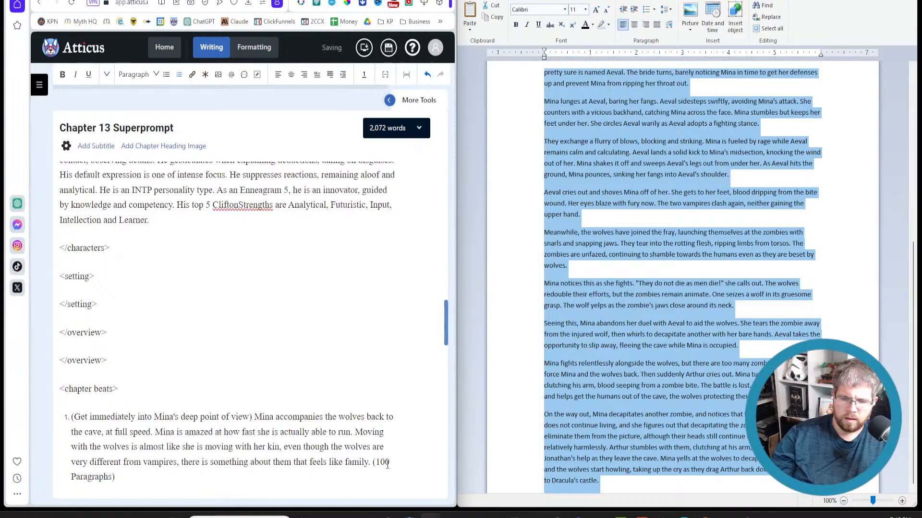
# Copy the "(100 Paragraphs)" note from the first chapter beat and append it to beats 2, 3 and 4.
pyautogui.hotkey('shift', 'Left')
pyautogui.hotkey('shift', 'Left')
pyautogui.hotkey('shift', 'Left')
pyautogui.hotkey('shift', 'Left')
pyautogui.hotkey('shift', 'Left')
pyautogui.hotkey('shift', 'Left')
pyautogui.hotkey('shift', 'Left')
pyautogui.hotkey('shift', 'Left')
pyautogui.hotkey('shift', 'Left')
pyautogui.hotkey('shift', 'Left')
pyautogui.hotkey('shift', 'Left')
pyautogui.hotkey('shift', 'Left')
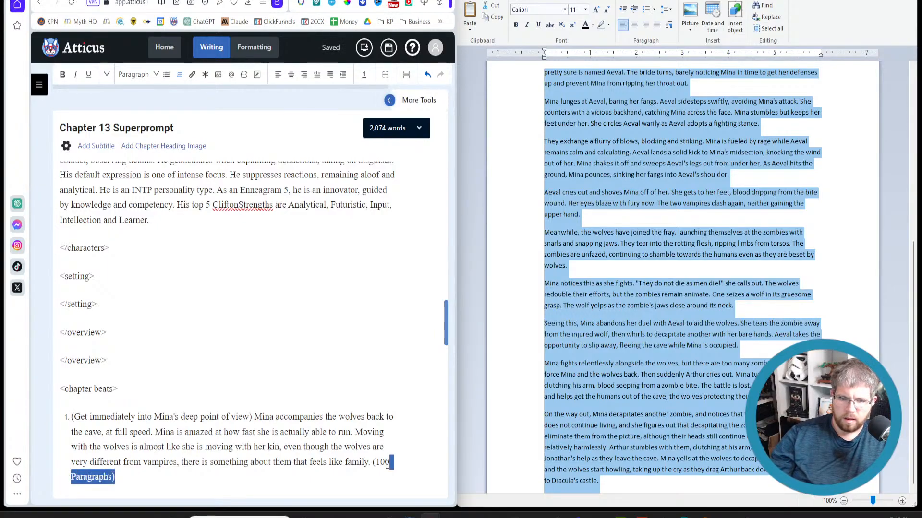
pyautogui.hotkey('shift', 'Left')
pyautogui.hotkey('shift', 'Left')
pyautogui.hotkey('shift', 'Left')
pyautogui.hotkey('shift', 'Left')
pyautogui.hotkey('ctrl', 'c')
pyautogui.scroll(-6, 215, 342)
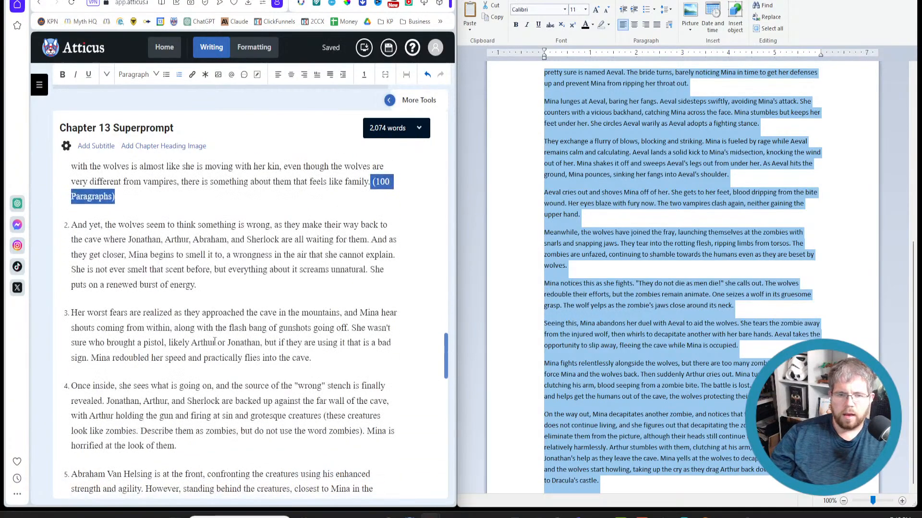
pyautogui.click(197, 284)
pyautogui.hotkey('ctrl', 'v')
pyautogui.click(316, 343)
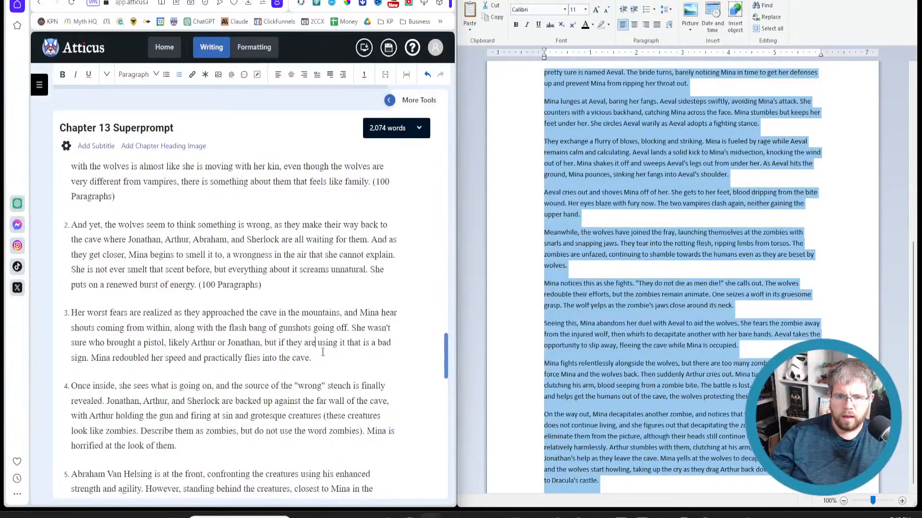
pyautogui.hotkey('ctrl', 'v')
pyautogui.click(236, 446)
pyautogui.hotkey('ctrl', 'v')
# Append the copied "(100 Paragraphs)" note to the end of chapter beats 5 through 9.
pyautogui.scroll(-4, 264, 331)
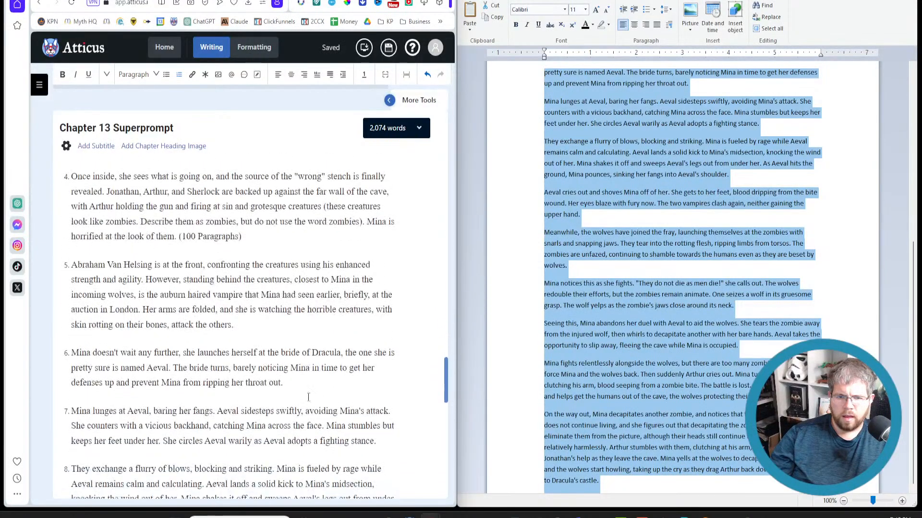
pyautogui.hotkey('ctrl', 'v')
pyautogui.click(288, 382)
pyautogui.hotkey('ctrl', 'v')
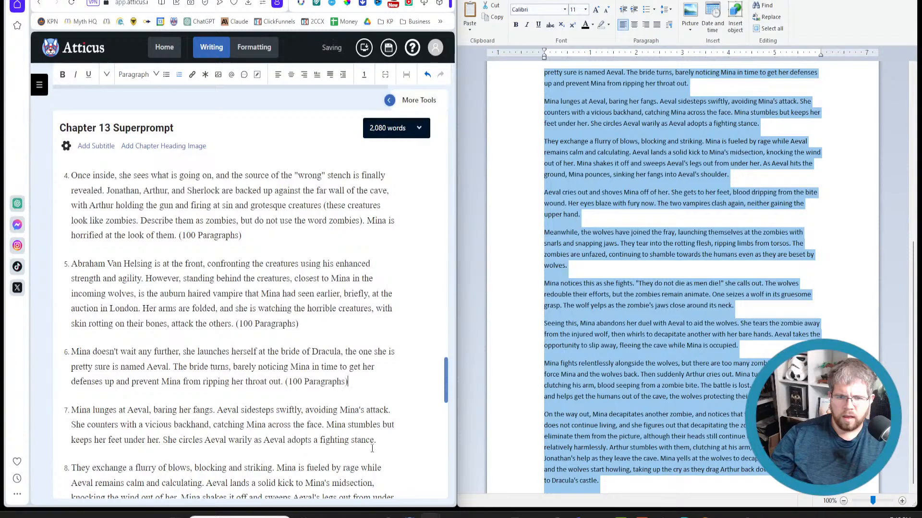
pyautogui.click(380, 440)
pyautogui.hotkey('ctrl', 'v')
pyautogui.scroll(-3, 297, 460)
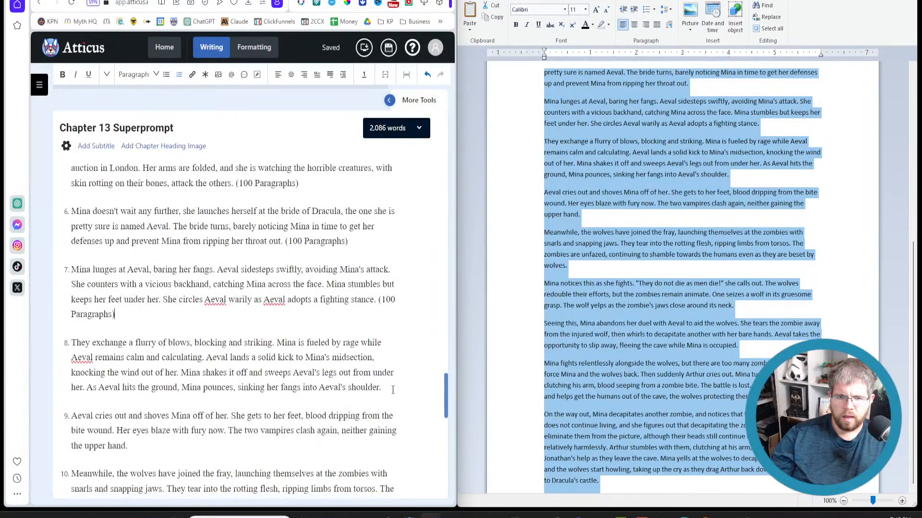
pyautogui.hotkey('ctrl', 'v')
pyautogui.click(130, 461)
pyautogui.hotkey('ctrl', 'v')
# Append "(100 Paragraphs)" to chapter beats 10 through 14 and join the "THE END" line onto beat 14.
pyautogui.scroll(-4, 228, 331)
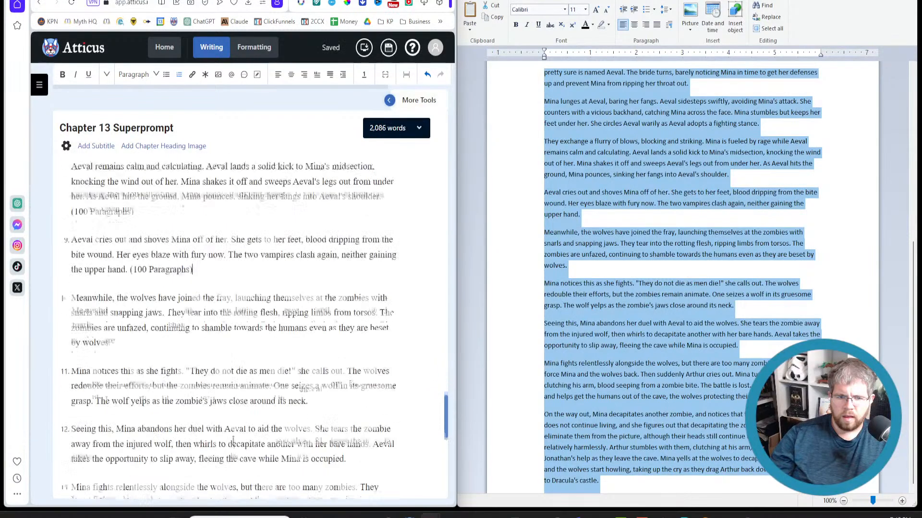
pyautogui.hotkey('ctrl', 'v')
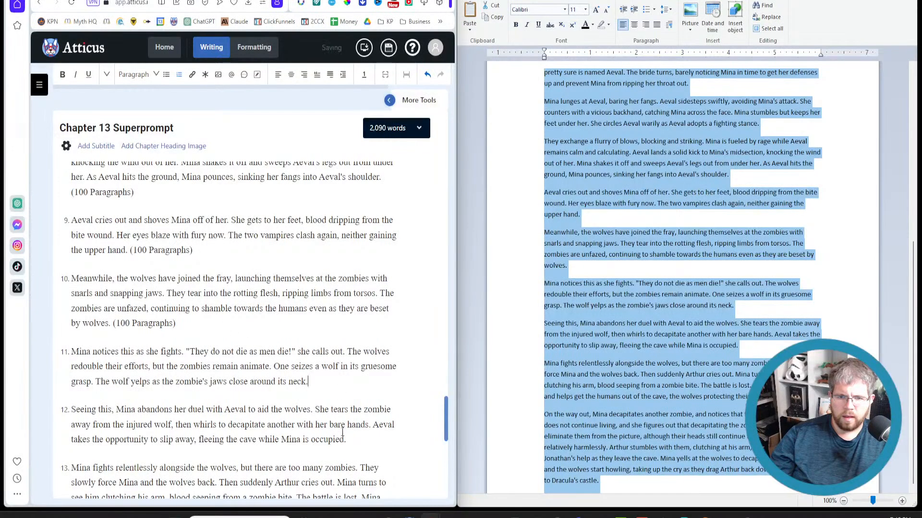
pyautogui.hotkey('ctrl', 'v')
pyautogui.click(346, 439)
pyautogui.hotkey('ctrl', 'v')
pyautogui.scroll(-4, 342, 432)
pyautogui.click(232, 317)
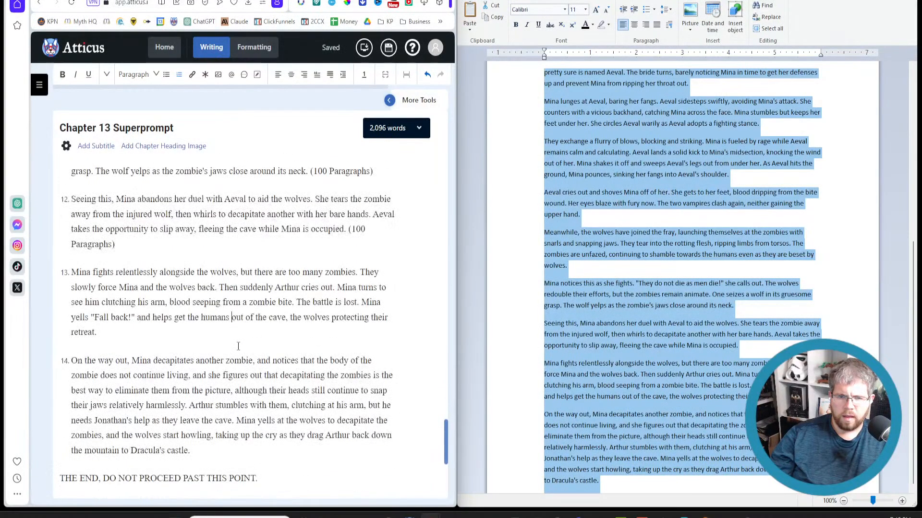
pyautogui.click(238, 346)
pyautogui.hotkey('ctrl', 'v')
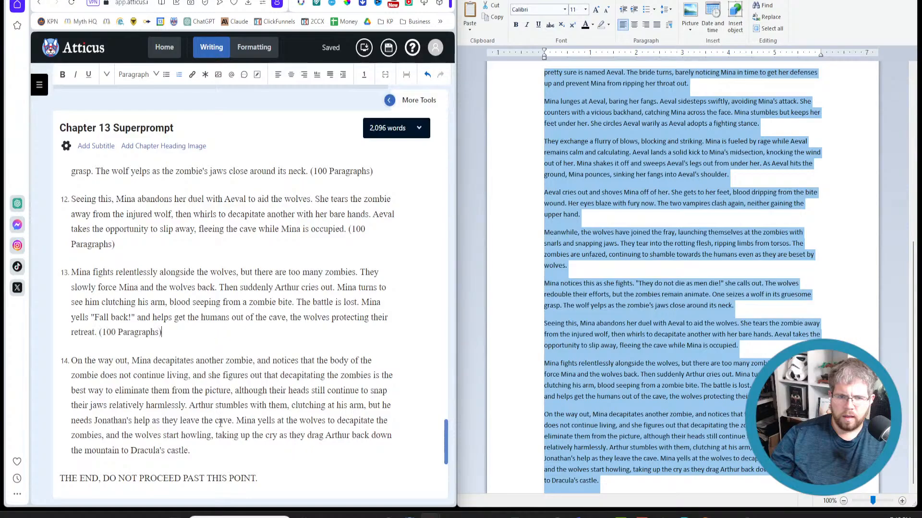
pyautogui.hotkey('ctrl', 'v')
pyautogui.scroll(-4, 221, 447)
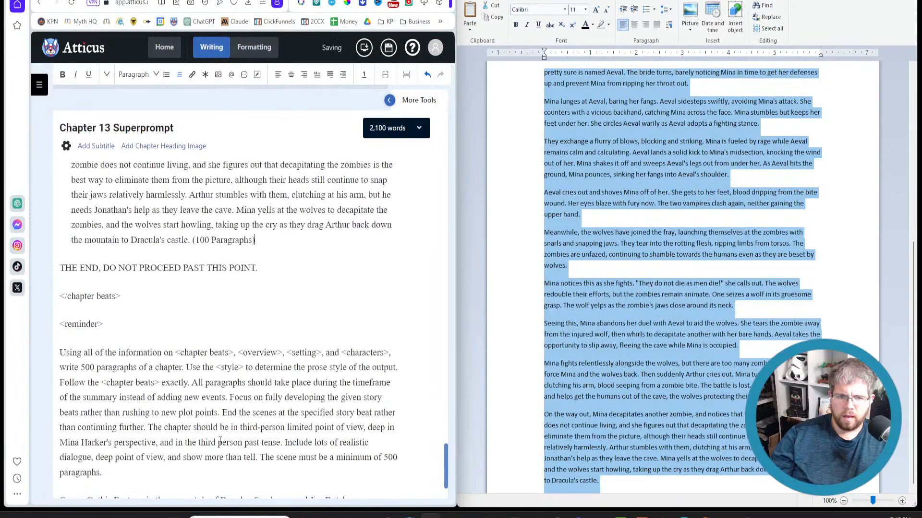
pyautogui.press('BackSpace')
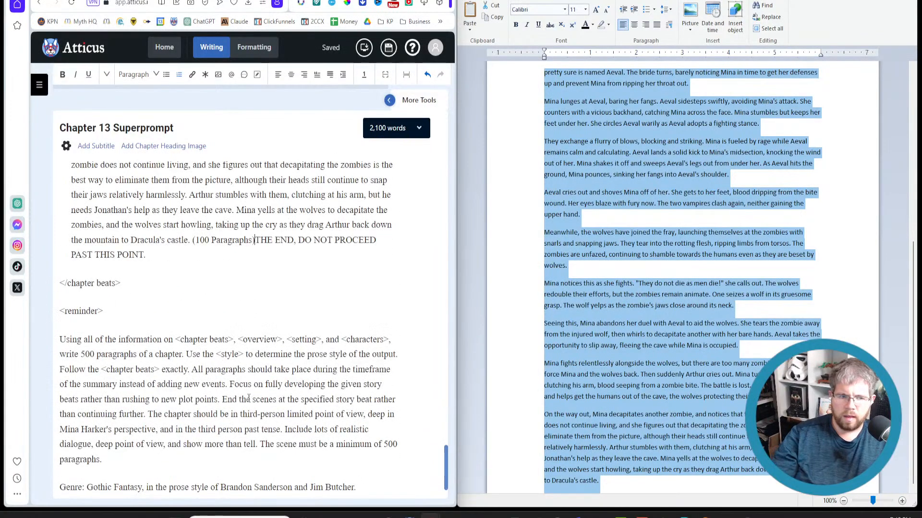
# Open the book's Outline chapter in the writing editor.
pyautogui.scroll(15, 263, 395)
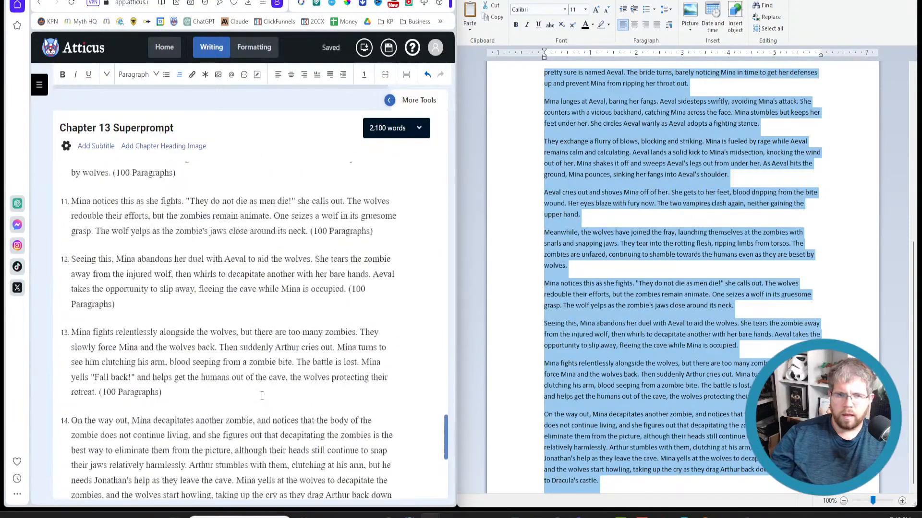
pyautogui.scroll(-10, 252, 403)
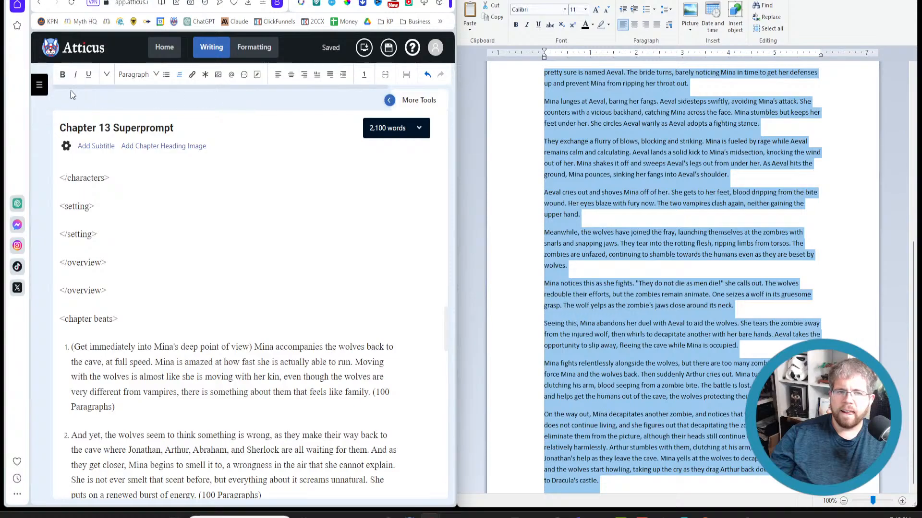
pyautogui.click(40, 85)
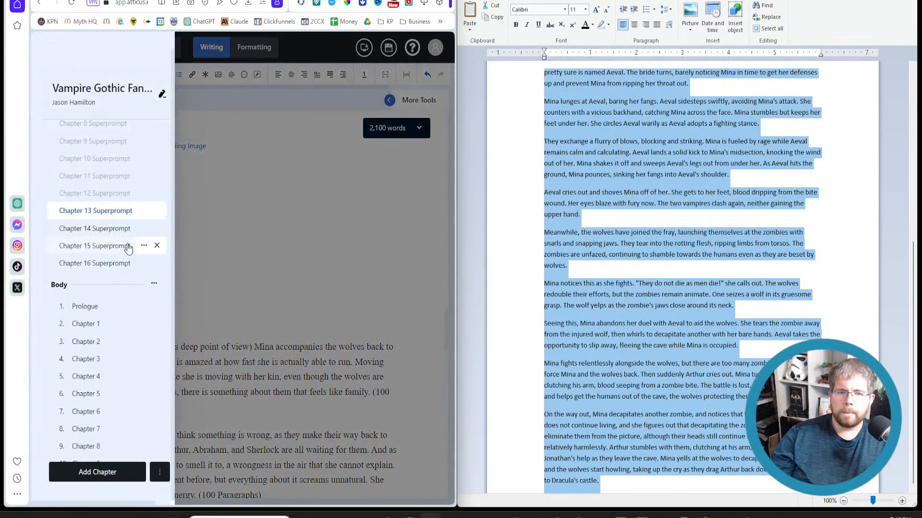
pyautogui.scroll(10, 108, 235)
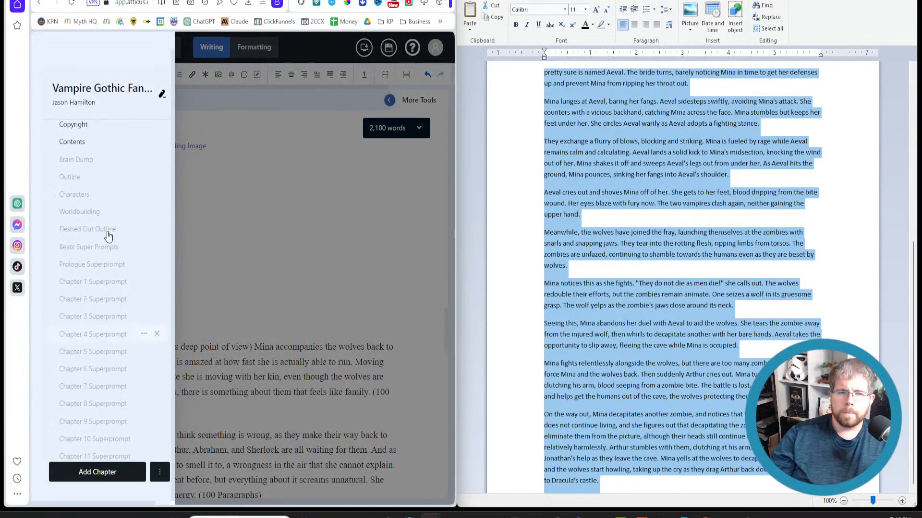
pyautogui.click(77, 179)
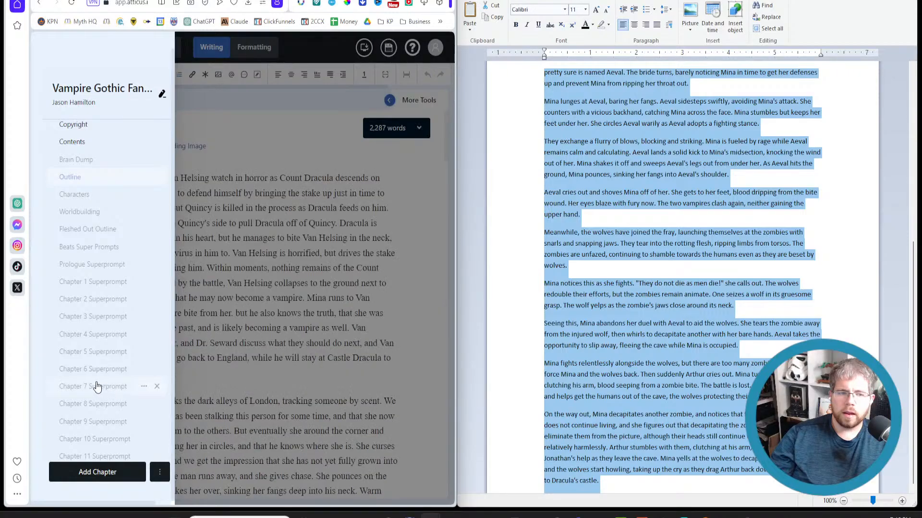
pyautogui.scroll(-2, 84, 300)
pyautogui.scroll(-5, 84, 301)
pyautogui.scroll(7, 84, 301)
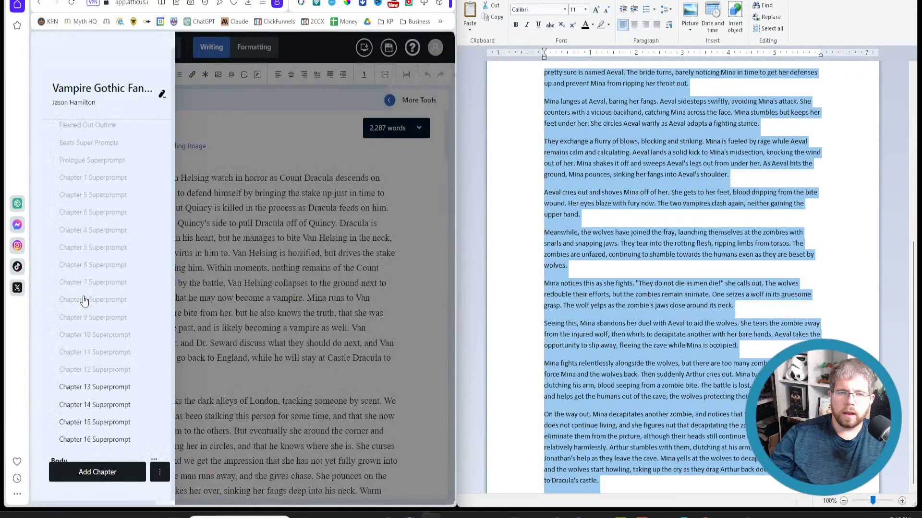
pyautogui.click(272, 309)
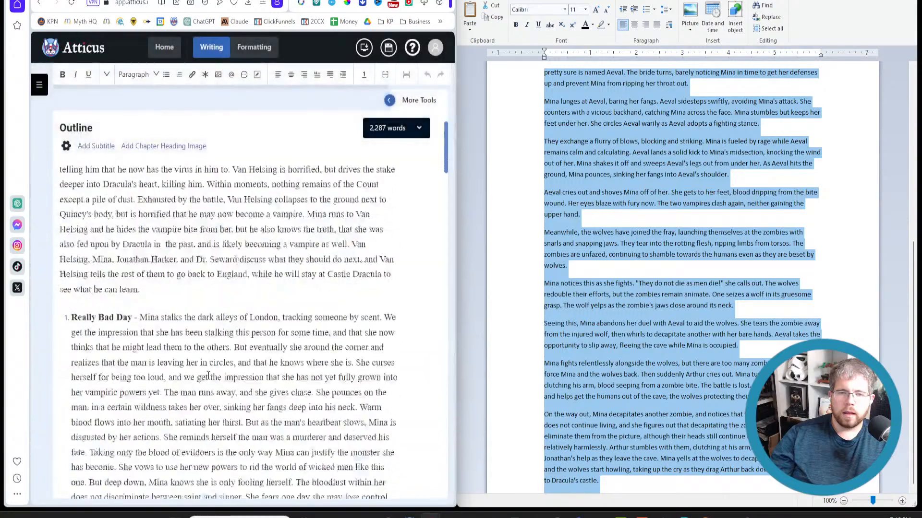
# Copy the chapter 13 "Forces of Evil" description from the outline, leaving out its title.
pyautogui.scroll(-10, 216, 336)
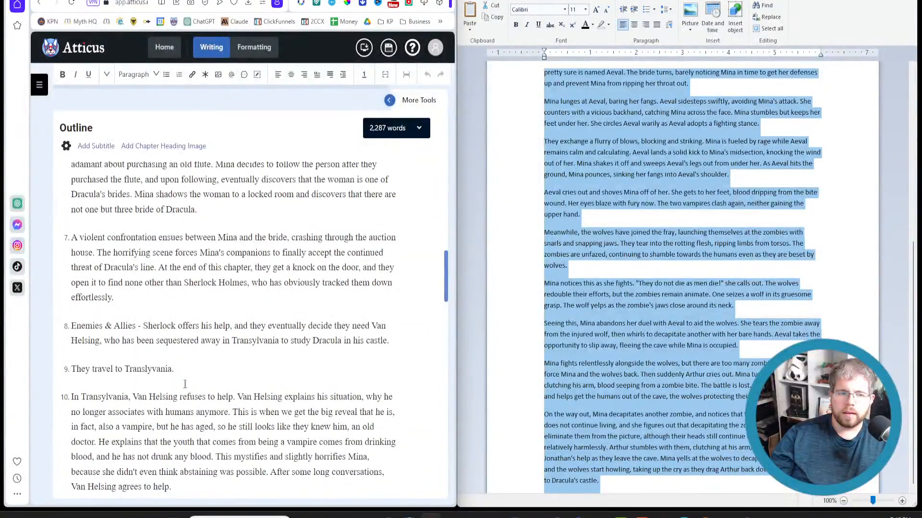
pyautogui.scroll(-5, 185, 384)
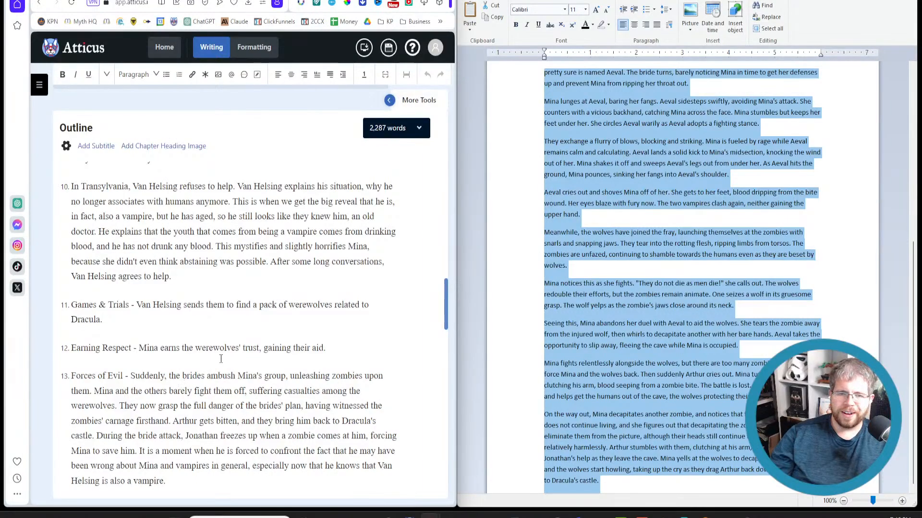
pyautogui.scroll(2, 185, 301)
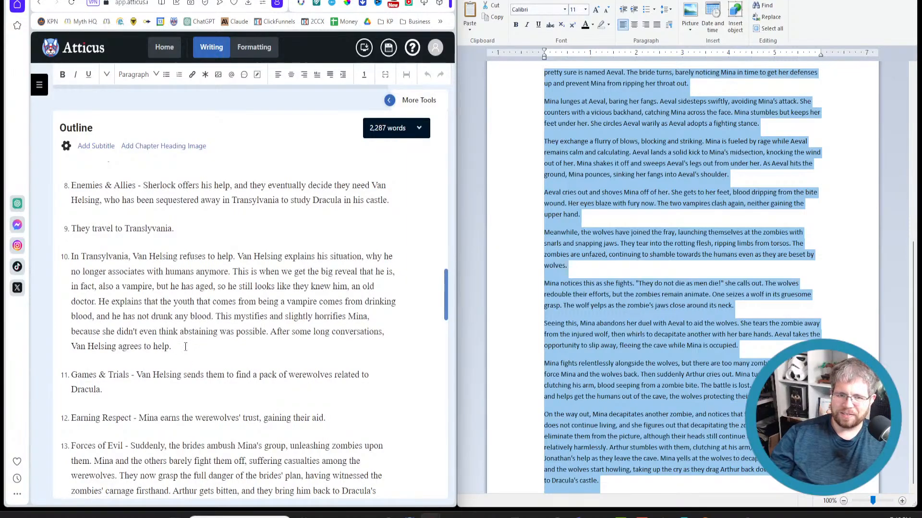
pyautogui.moveTo(185, 346); pyautogui.dragTo(54, 324)
pyautogui.scroll(-3, 83, 358)
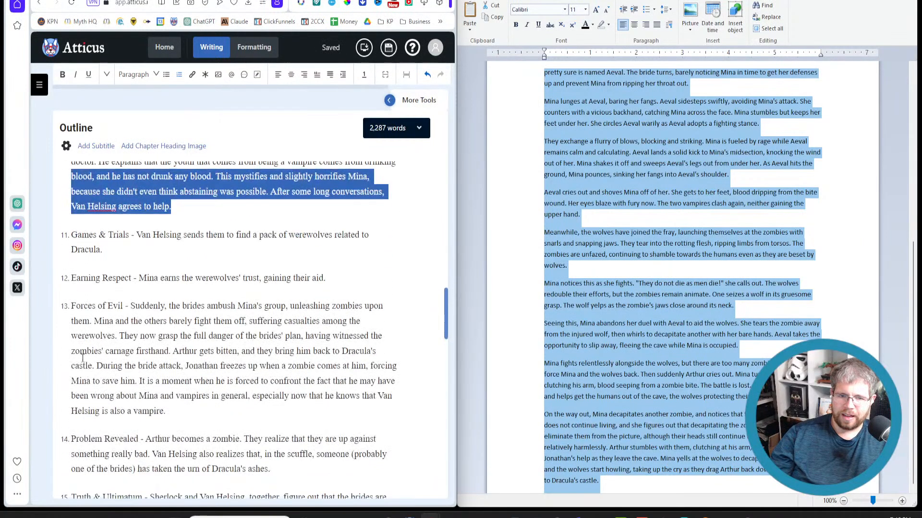
pyautogui.moveTo(173, 409); pyautogui.dragTo(134, 301)
pyautogui.hotkey('ctrl', 'c')
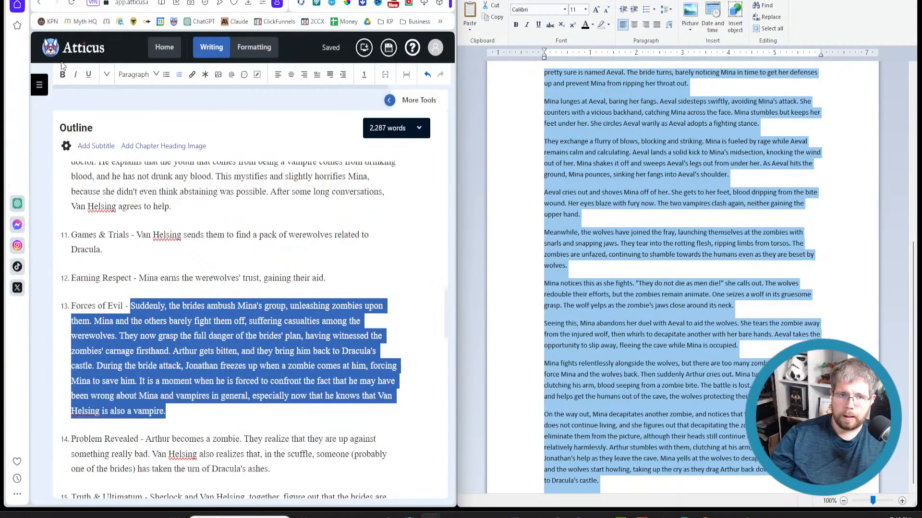
# Return to the Chapter 13 Superprompt and paste the outline description on a new line between the two overview tags.
pyautogui.click(40, 87)
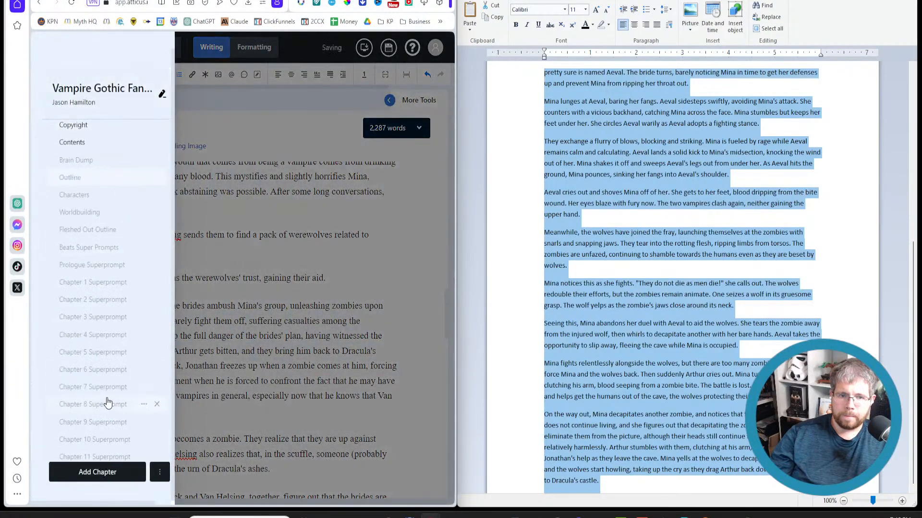
pyautogui.scroll(-5, 107, 403)
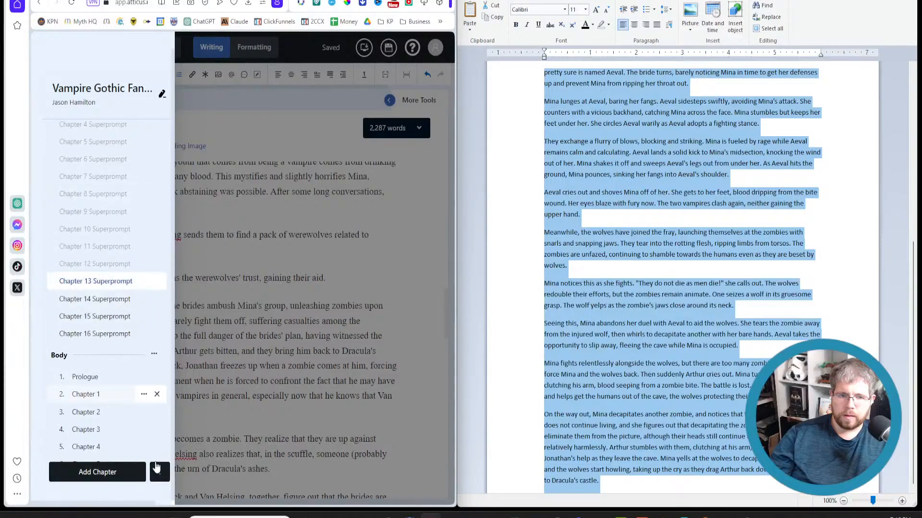
pyautogui.click(335, 307)
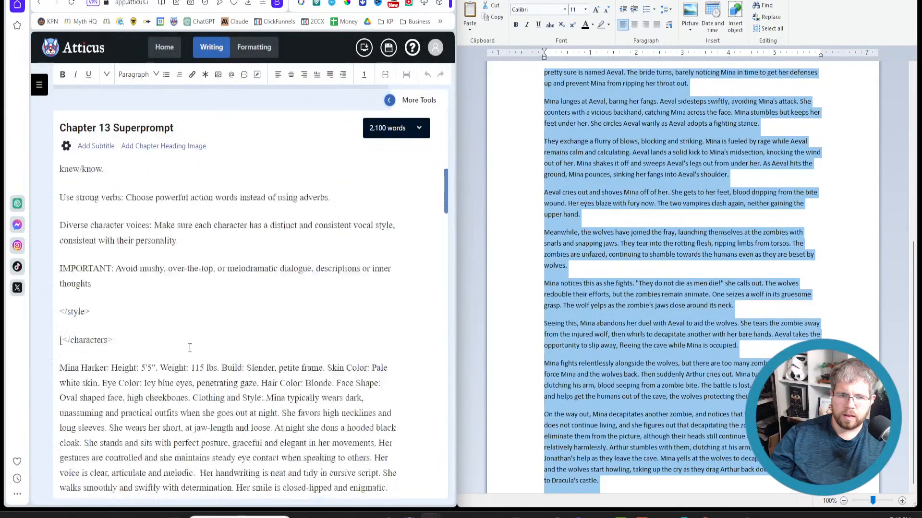
pyautogui.scroll(-15, 189, 348)
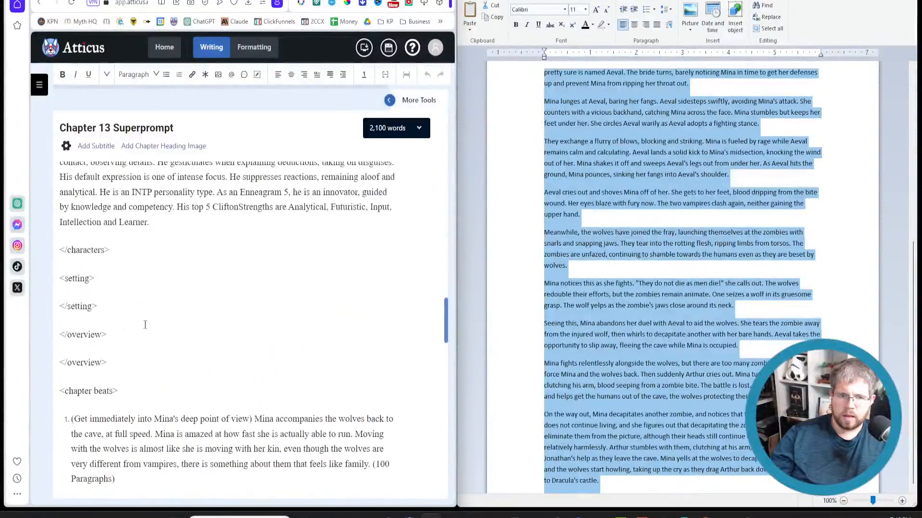
pyautogui.click(144, 350)
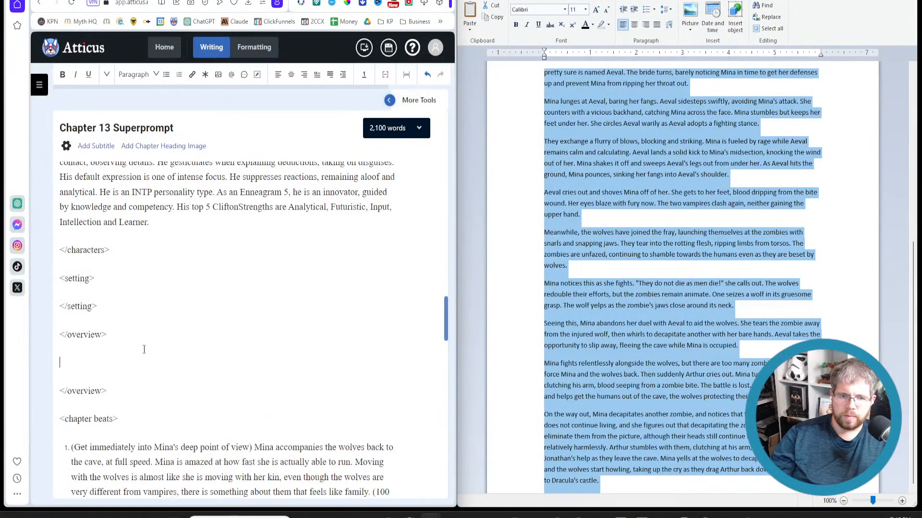
pyautogui.hotkey('ctrl', 'v')
# Add "This takes place inside of a cave in the mountains near Dracula's castle, at night." between the setting tags.
pyautogui.click(119, 275)
pyautogui.press('Return')
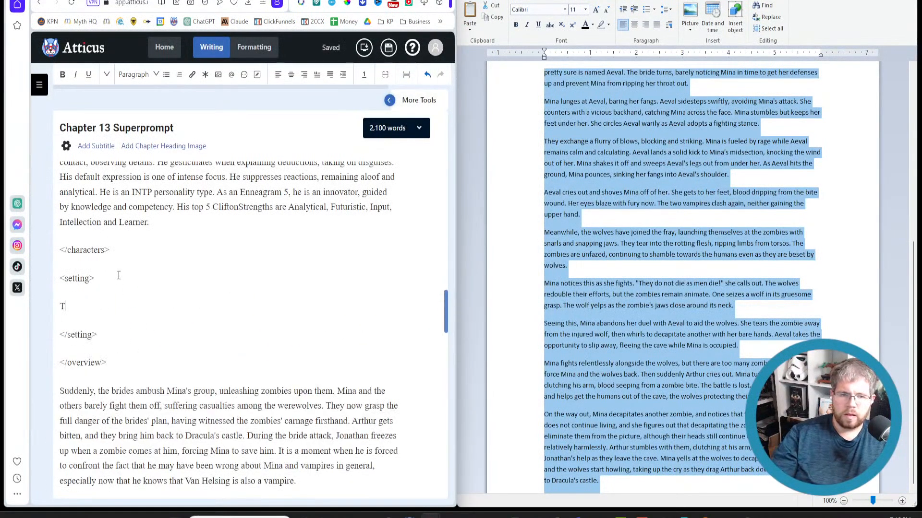
pyautogui.write('This takes place')
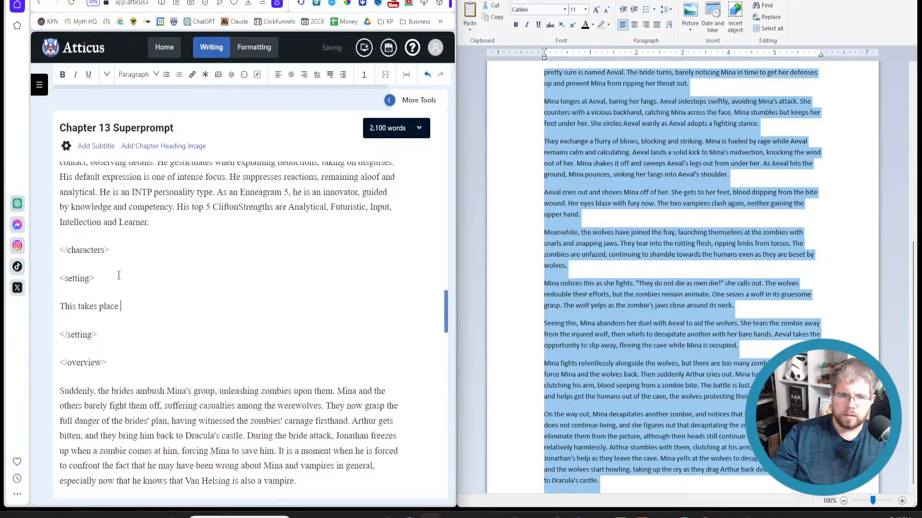
pyautogui.write(' inside of a cave')
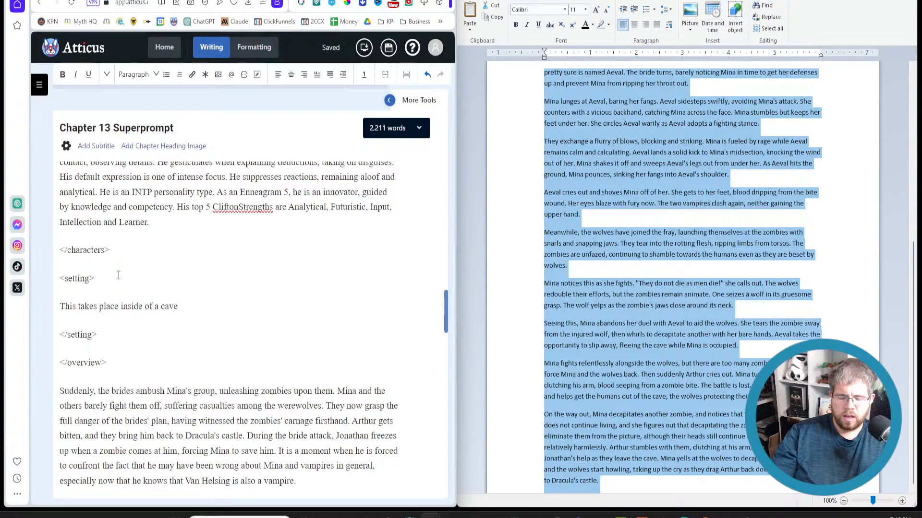
pyautogui.write(' in')
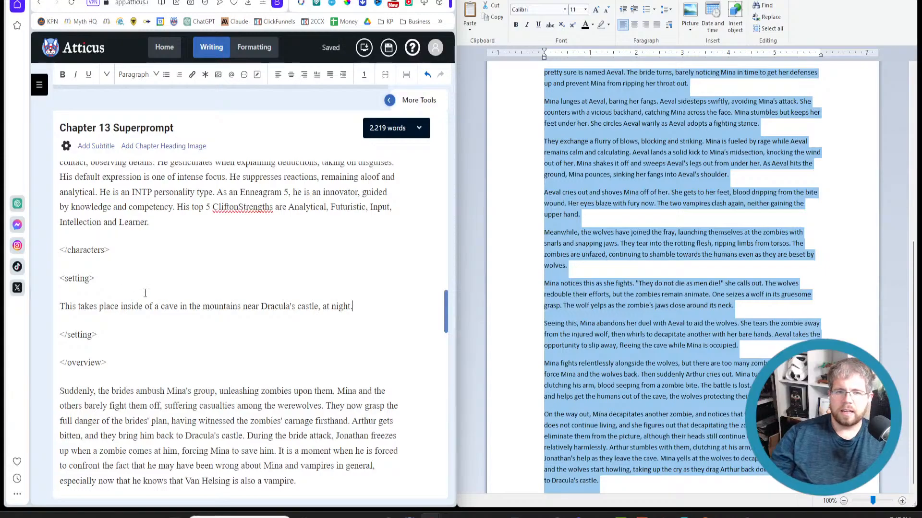
# Copy the entire Chapter 13 Superprompt and submit it as pasted text in a new Claude chat.
pyautogui.hotkey('ctrl', 'a')
pyautogui.click(96, 1)
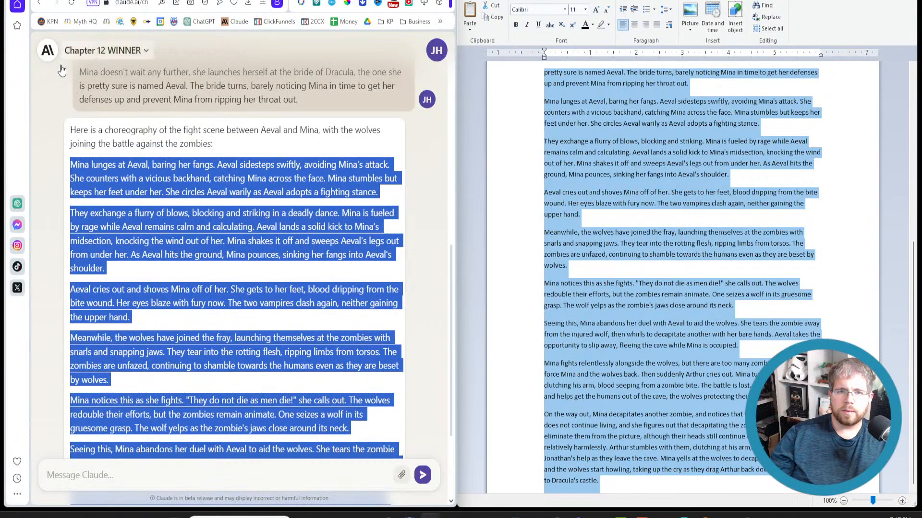
pyautogui.click(50, 50)
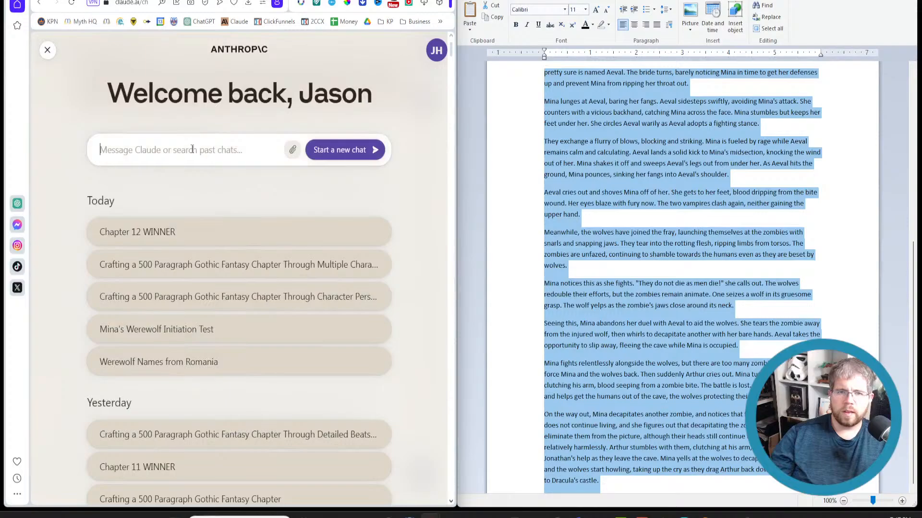
pyautogui.hotkey('ctrl', 'v')
pyautogui.click(348, 172)
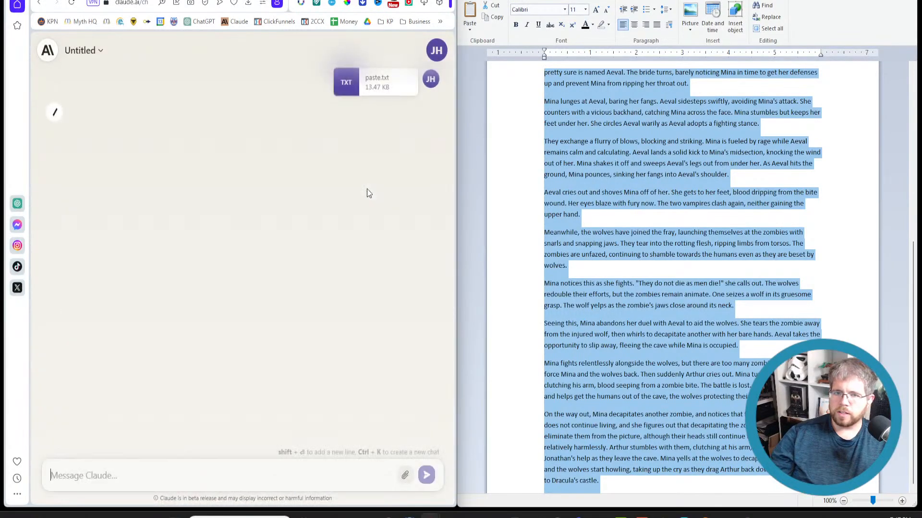
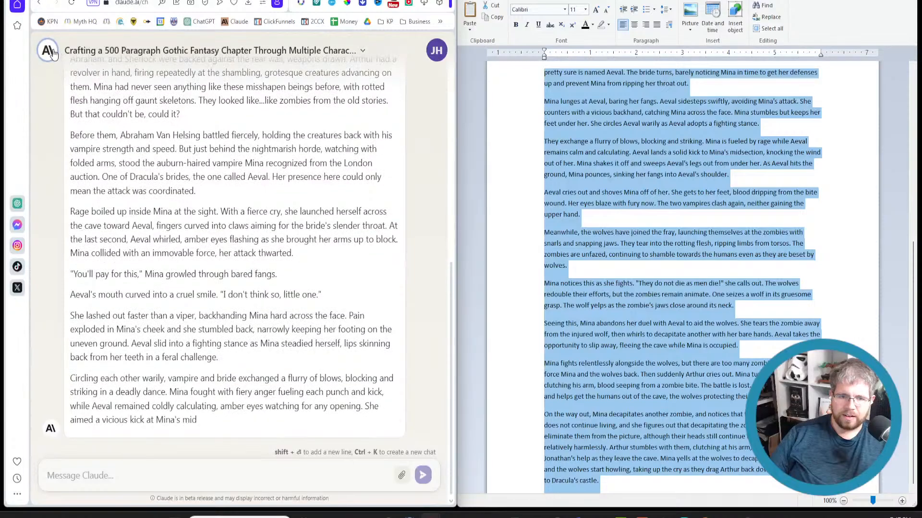
# Submit the same Chapter 13 Superprompt in another new Claude chat to generate a second version.
pyautogui.click(52, 51)
pyautogui.hotkey('ctrl', 'v')
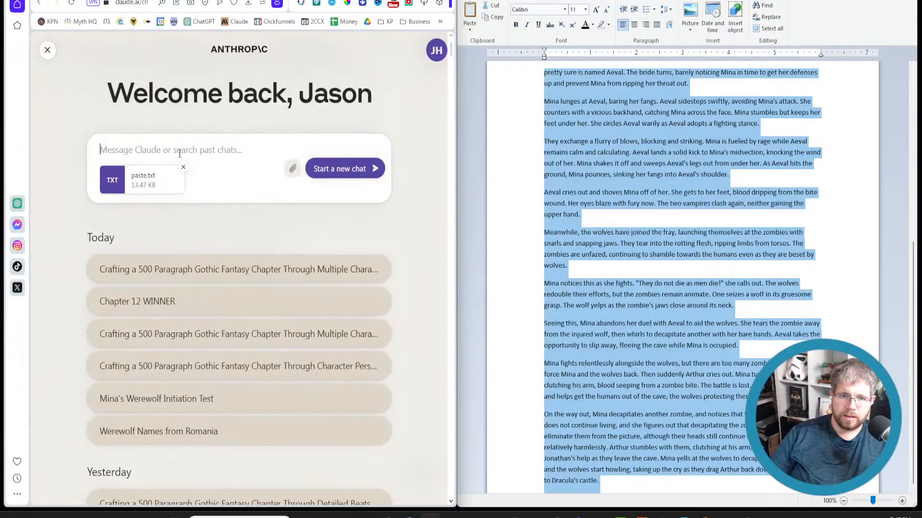
pyautogui.press('Return')
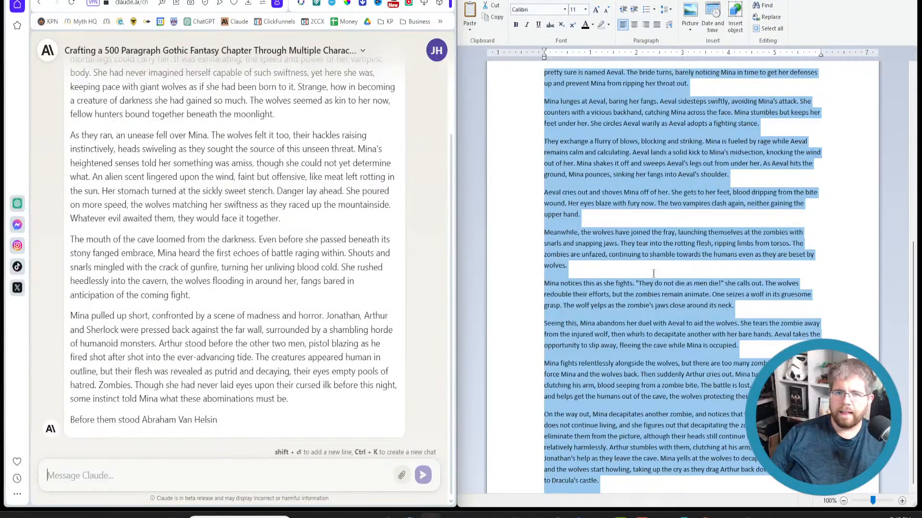
# Switch back to Atticus and open the book's Outline chapter.
pyautogui.click(96, 1)
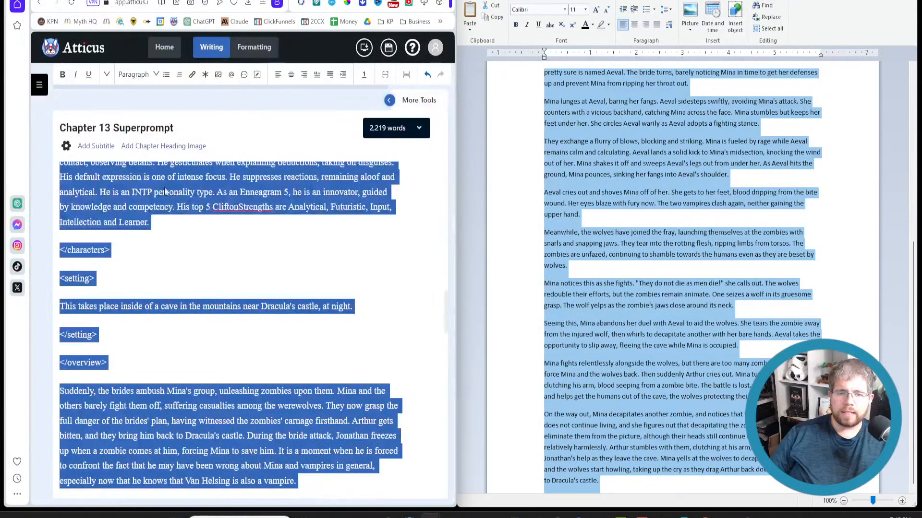
pyautogui.click(39, 85)
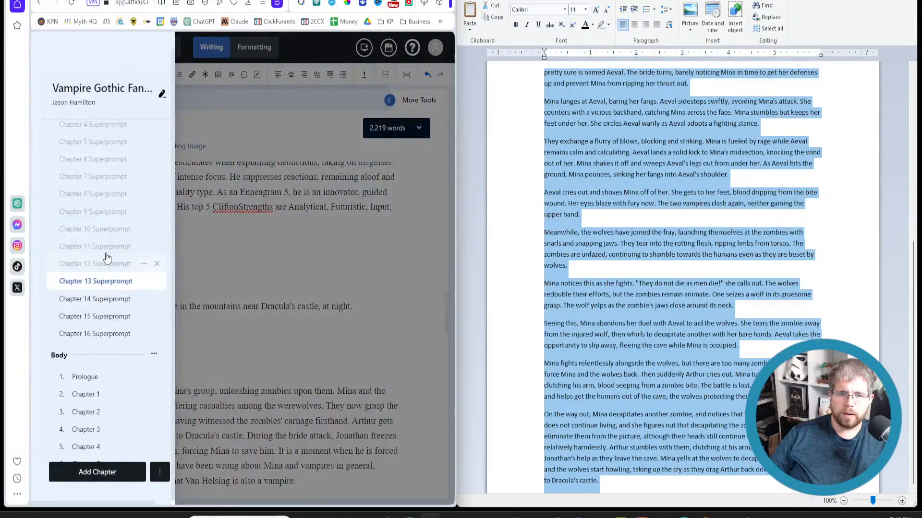
pyautogui.scroll(5, 107, 257)
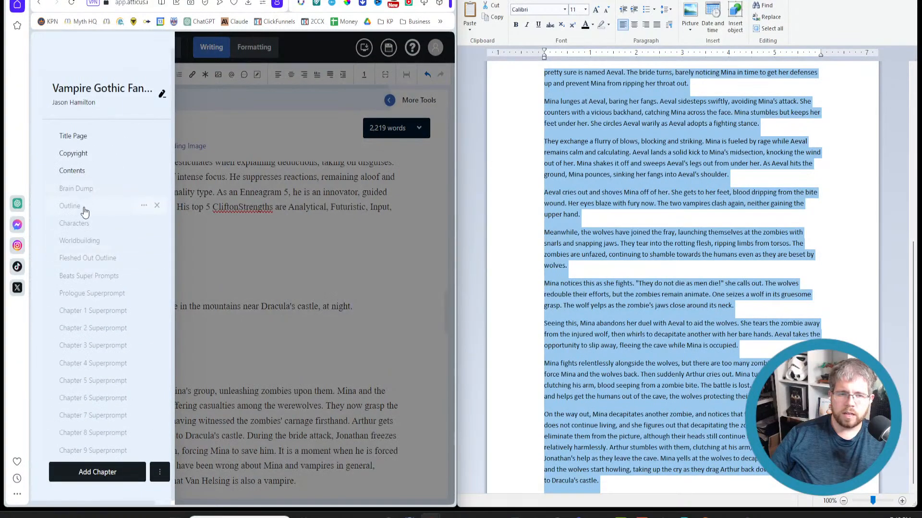
pyautogui.click(87, 289)
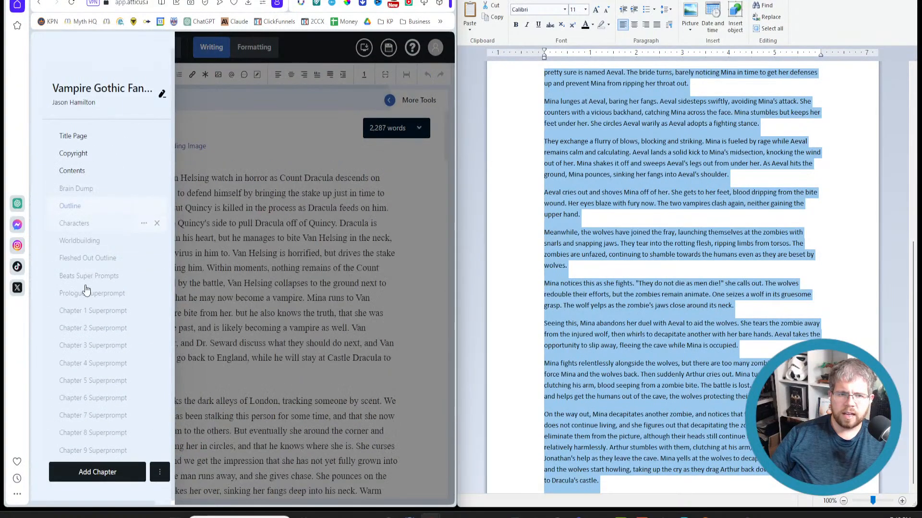
pyautogui.click(312, 352)
# Copy the chapter 14 "Problem Revealed" description from the outline, leaving out its title.
pyautogui.scroll(-15, 192, 358)
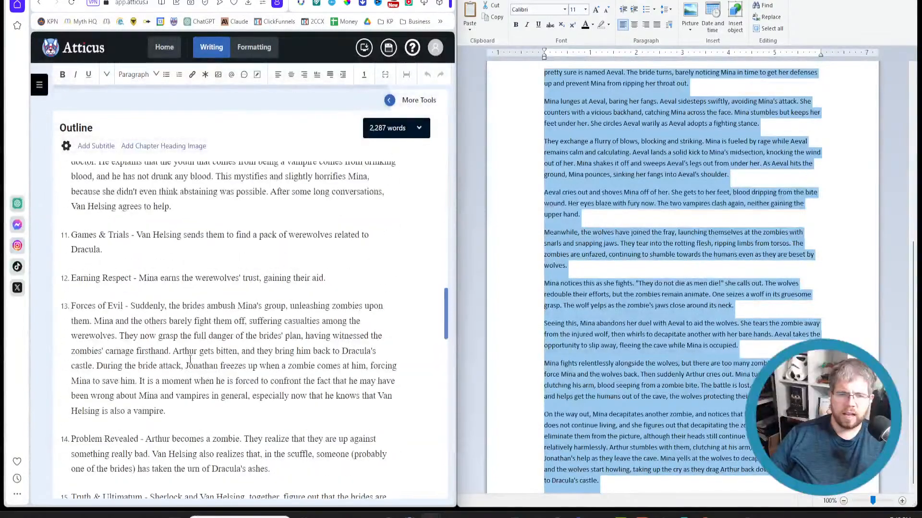
pyautogui.scroll(-3, 182, 356)
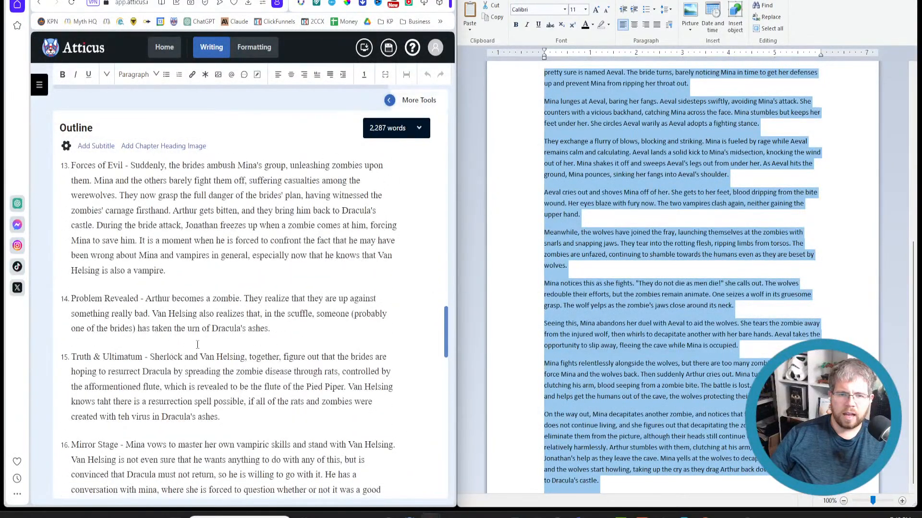
pyautogui.moveTo(202, 319); pyautogui.dragTo(152, 305)
pyautogui.hotkey('ctrl', 'c')
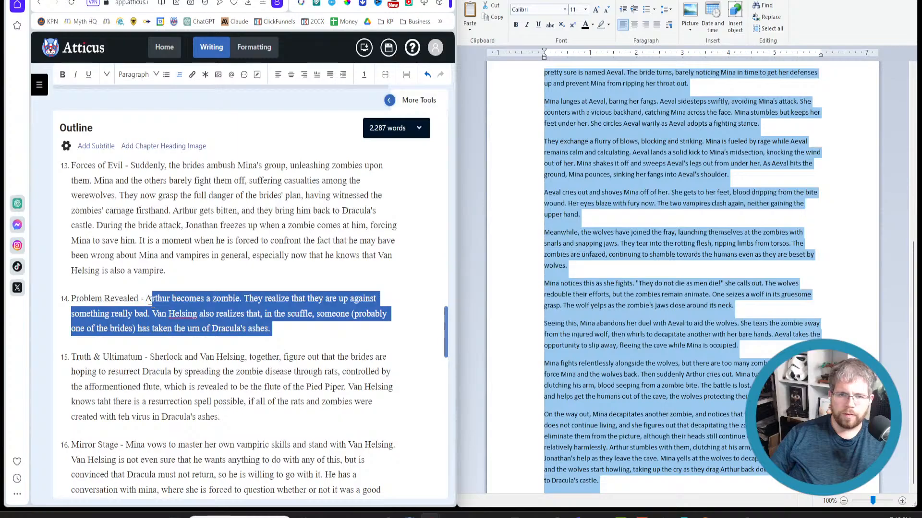
# Open the Chapter 14 Superprompt and paste the outline description on a new line between the two overview tags.
pyautogui.click(39, 85)
pyautogui.scroll(-5, 140, 384)
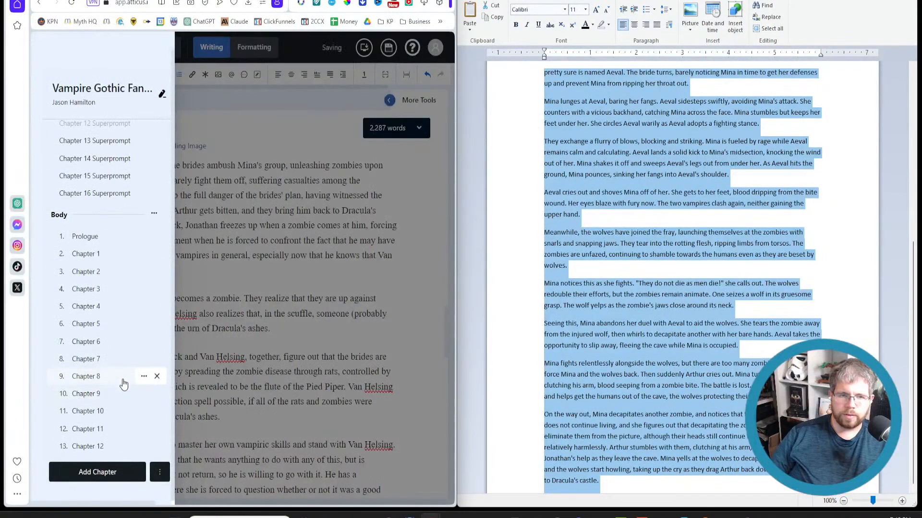
pyautogui.scroll(3, 120, 379)
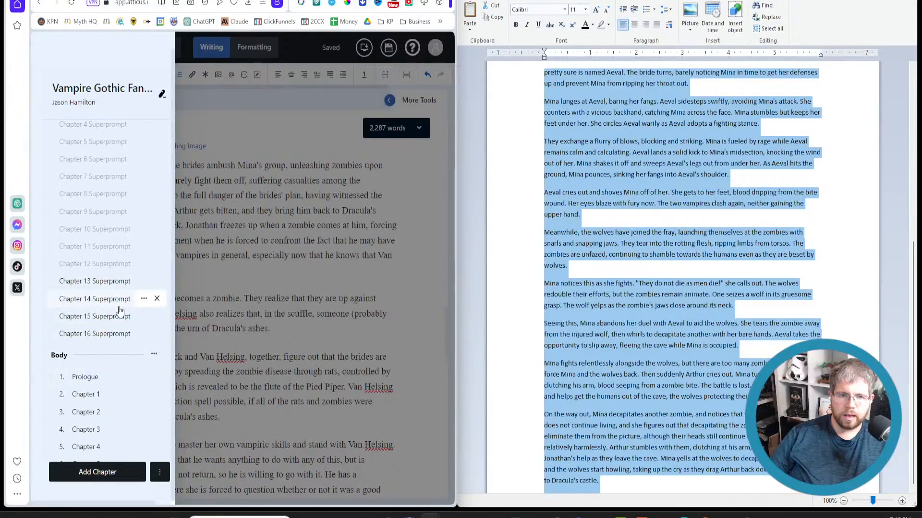
pyautogui.click(111, 306)
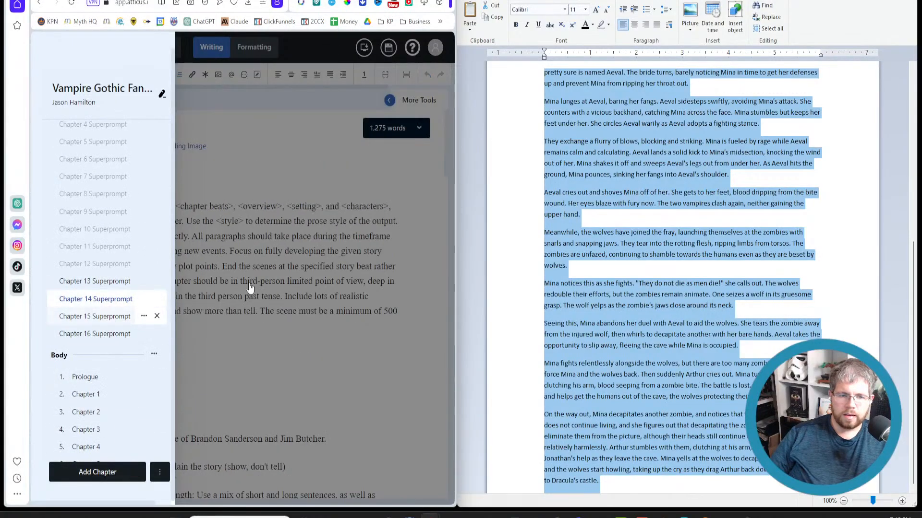
pyautogui.scroll(-15, 158, 363)
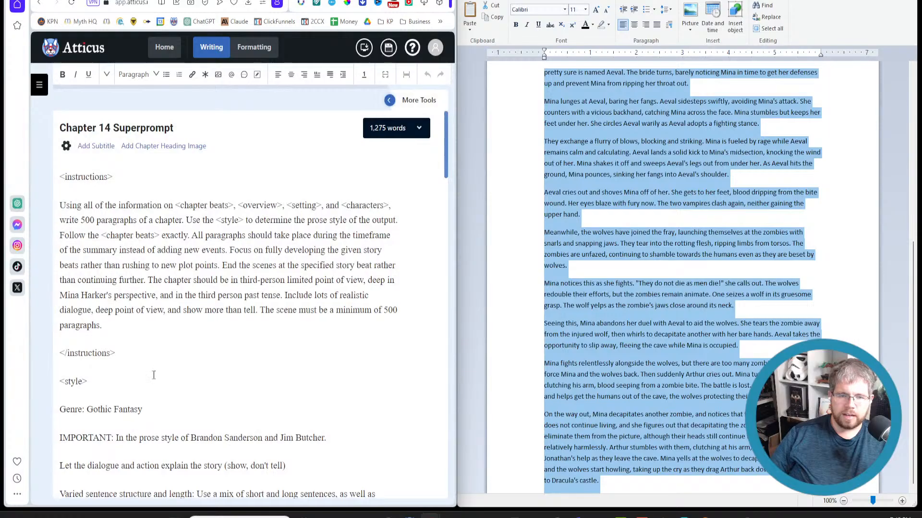
pyautogui.scroll(-15, 160, 383)
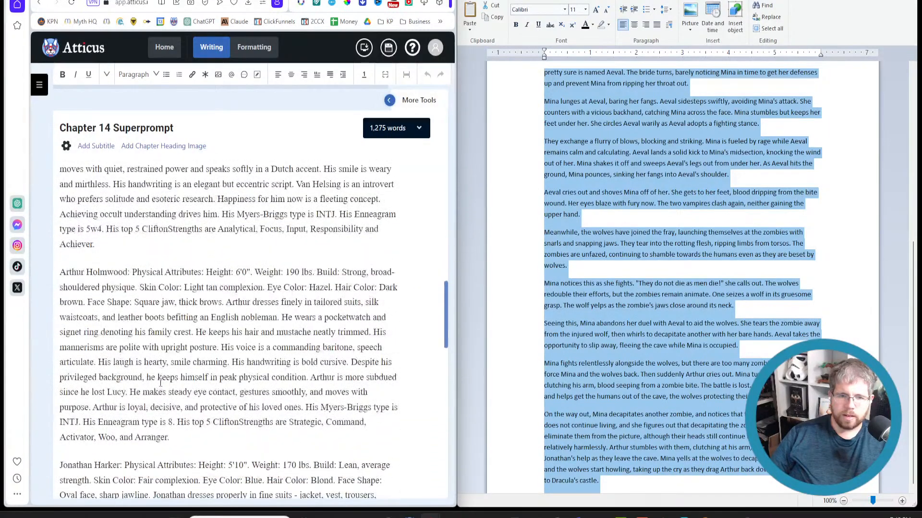
pyautogui.scroll(3, 157, 386)
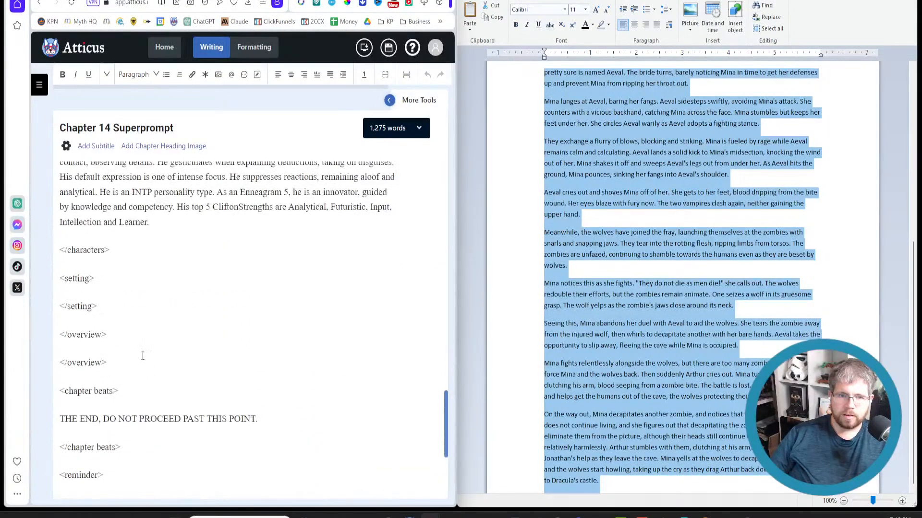
pyautogui.click(128, 333)
pyautogui.press('Return')
pyautogui.hotkey('ctrl', 'v')
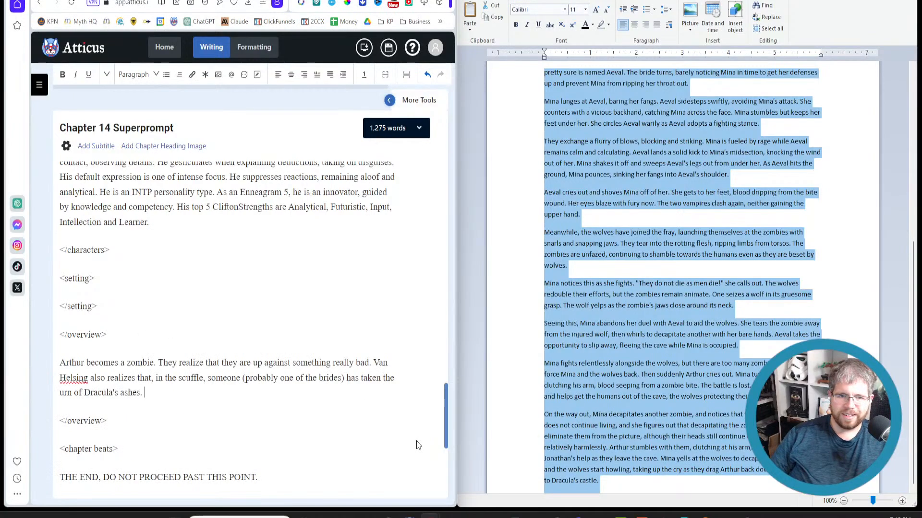
# Add "This scene takes place inside Dracula's castle, just inside the front doors." between the setting tags.
pyautogui.click(134, 299)
pyautogui.press('Return')
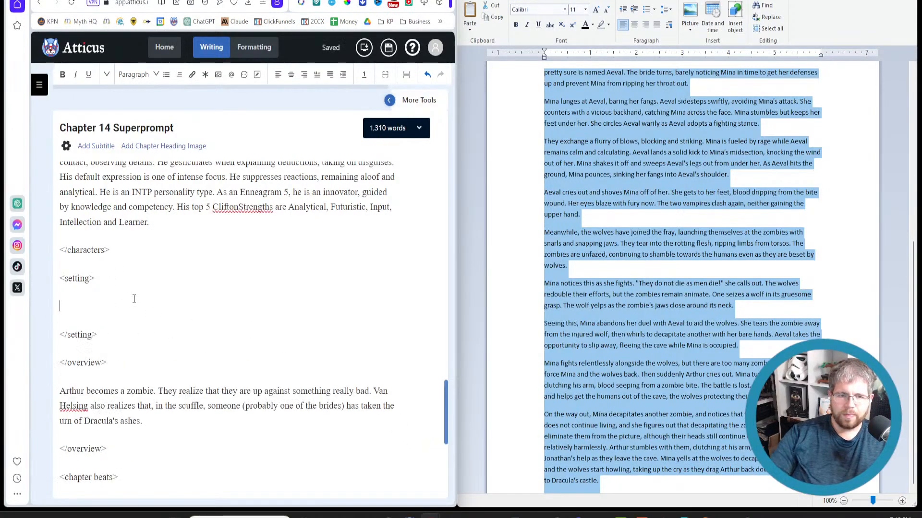
pyautogui.write('This scene take')
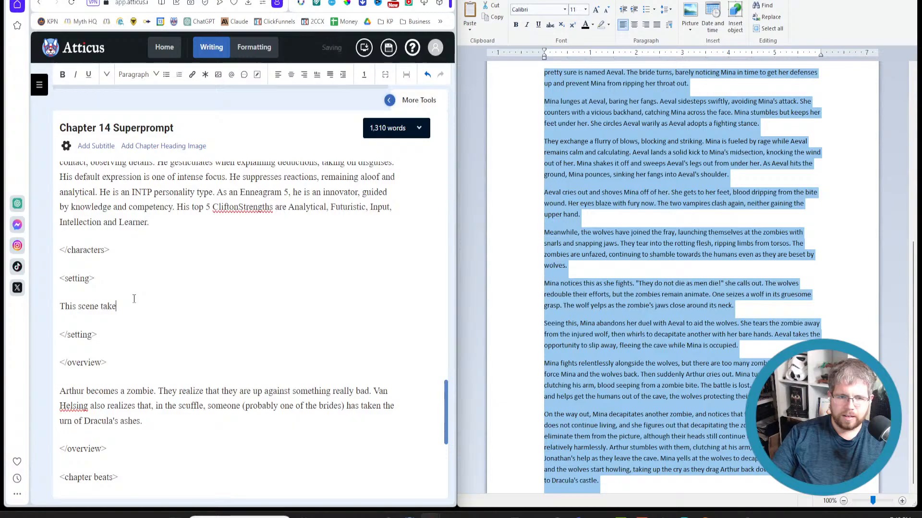
pyautogui.write("s place inside Dracula's castle, just insid")
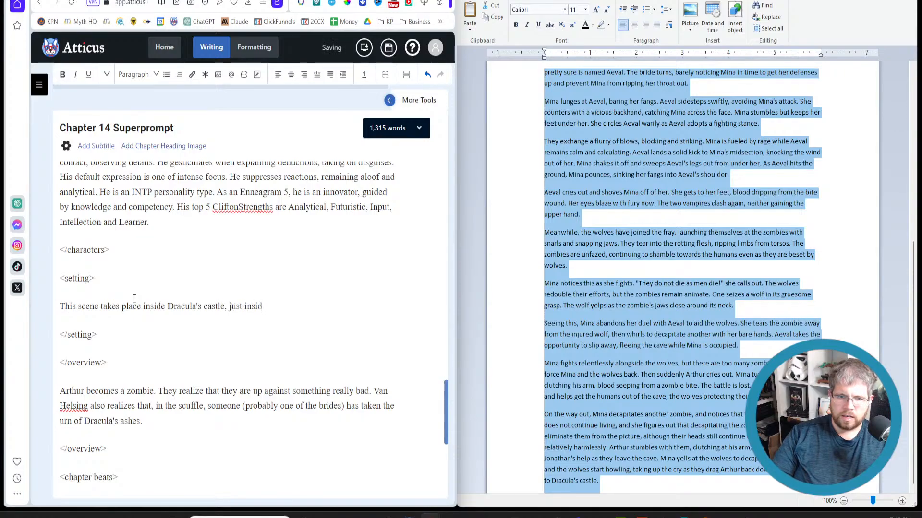
pyautogui.write('e the front doors. This takes place')
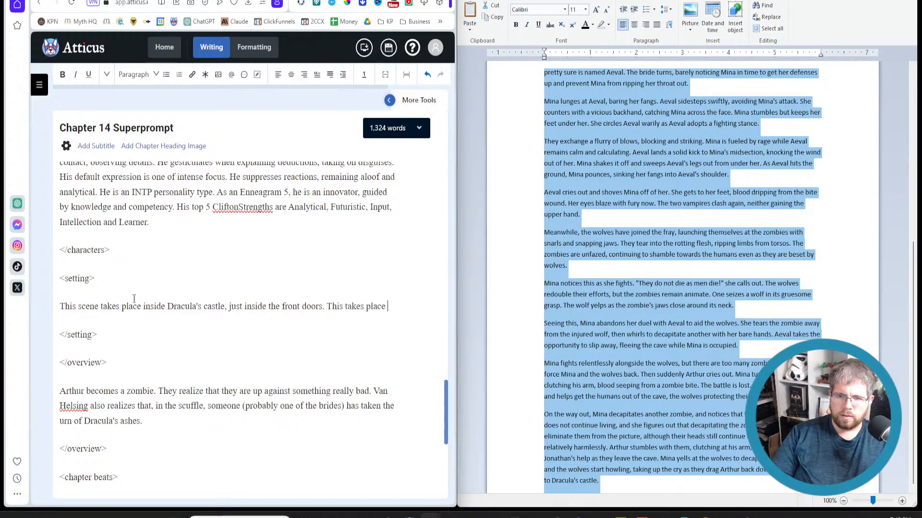
# Continue the setting with "This takes place after Dracula's death and the castle is much cleaner and neater these days, but is still dark and dank.".
pyautogui.write("after Dracula's d")
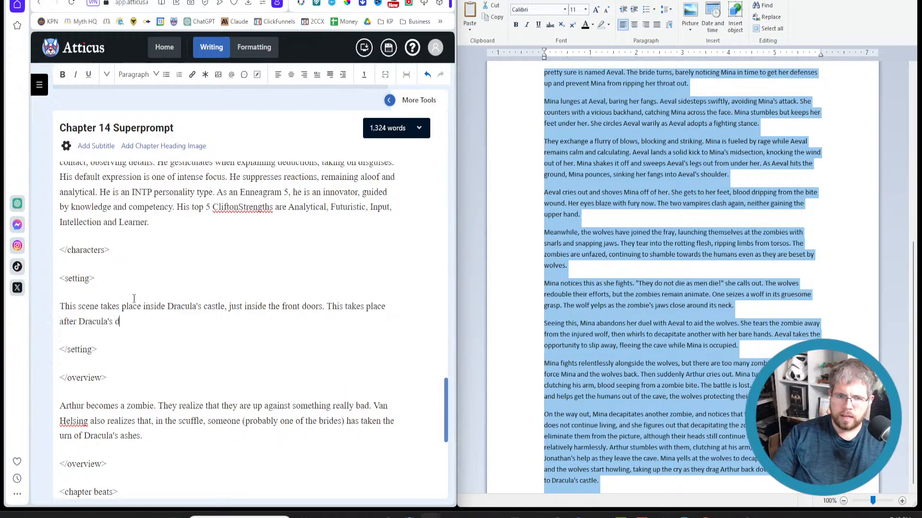
pyautogui.write('eath and the s')
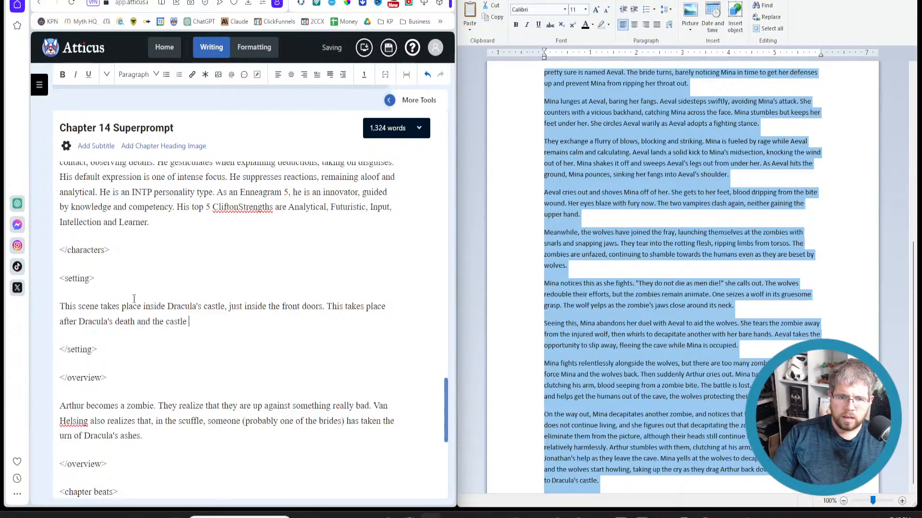
pyautogui.write('astle is m')
pyautogui.write('uch')
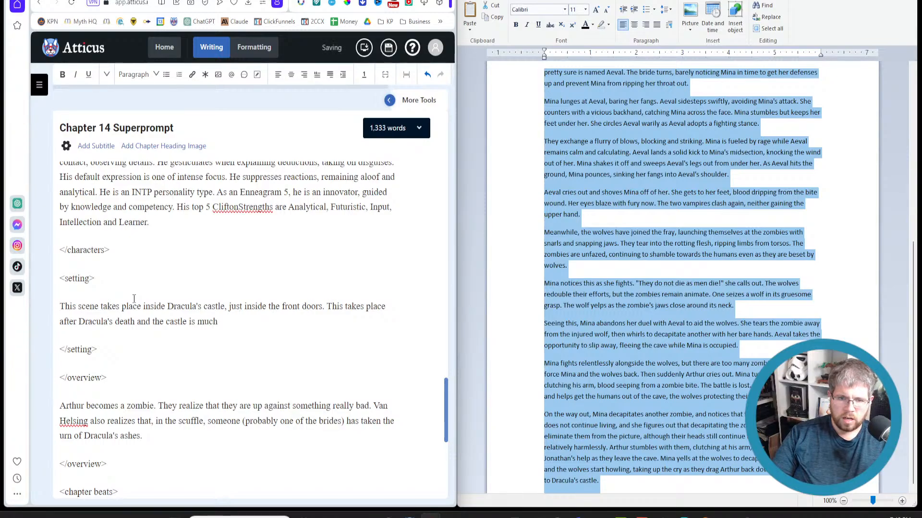
pyautogui.write('cleaner and ')
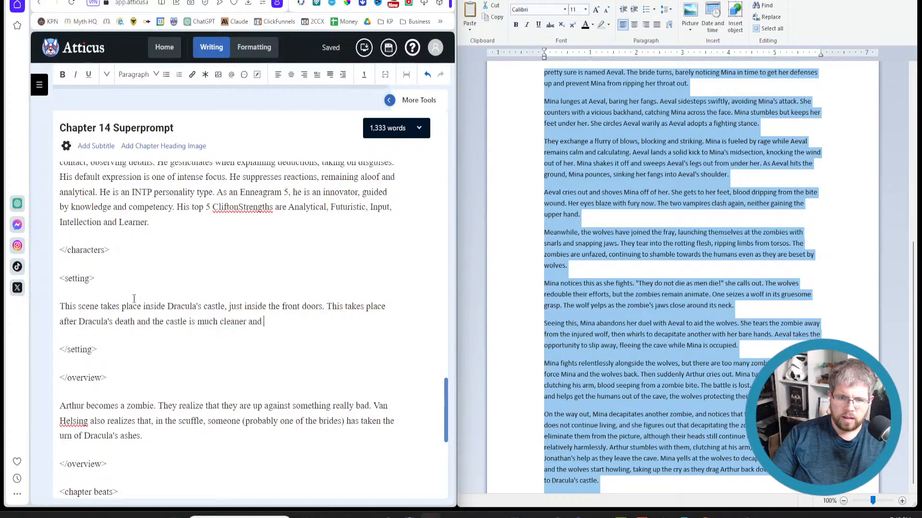
pyautogui.write('near')
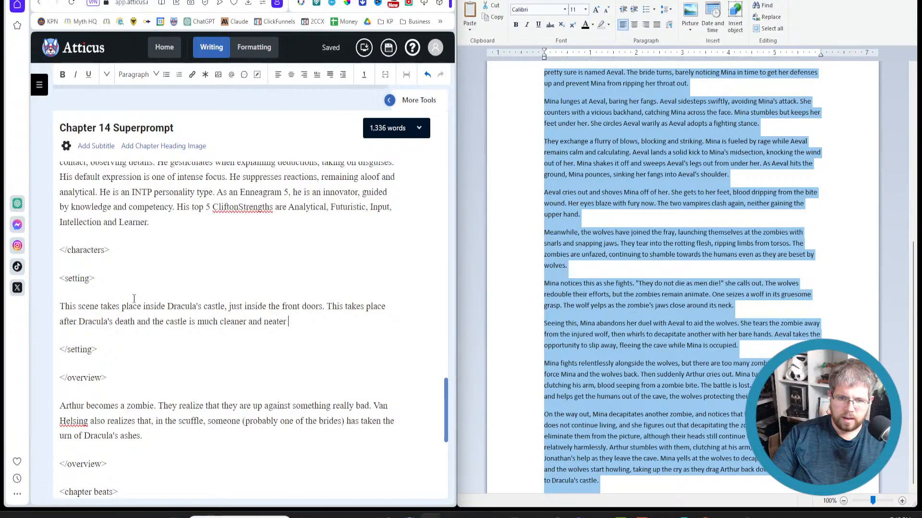
pyautogui.write('these ')
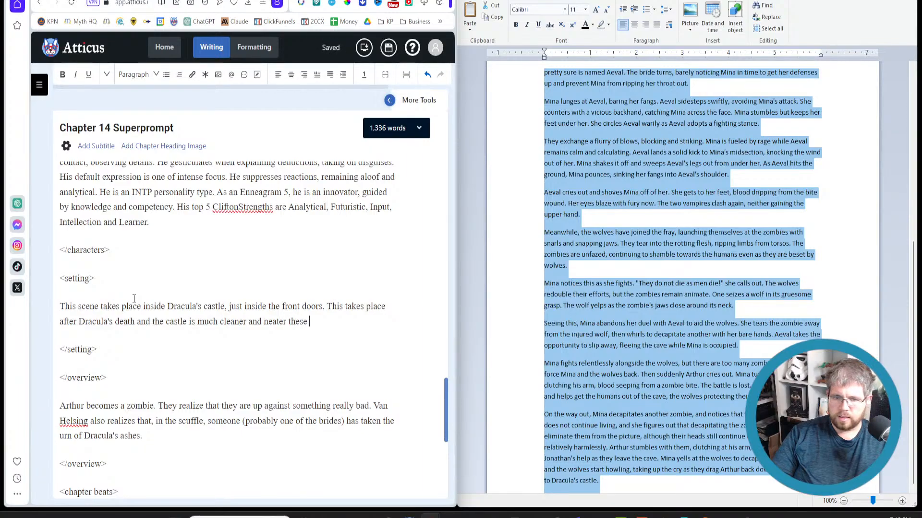
pyautogui.write('days, but i')
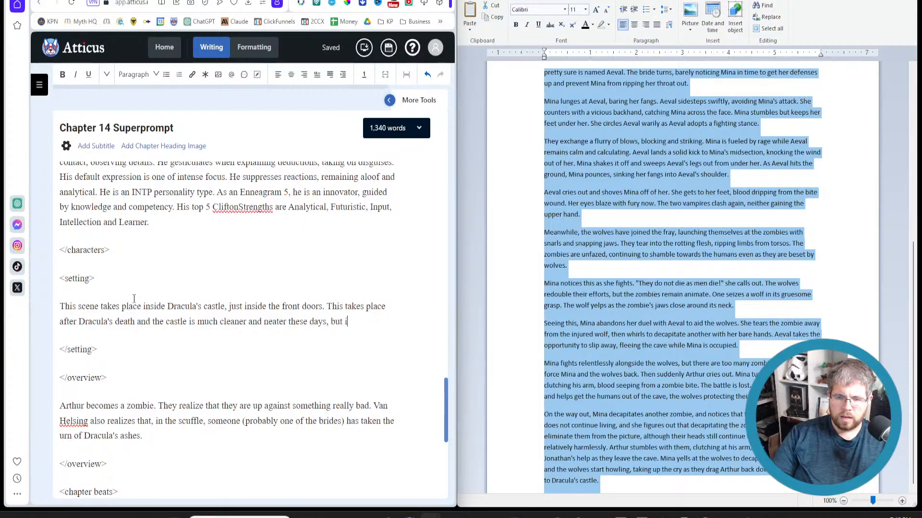
pyautogui.write('s s still dark ')
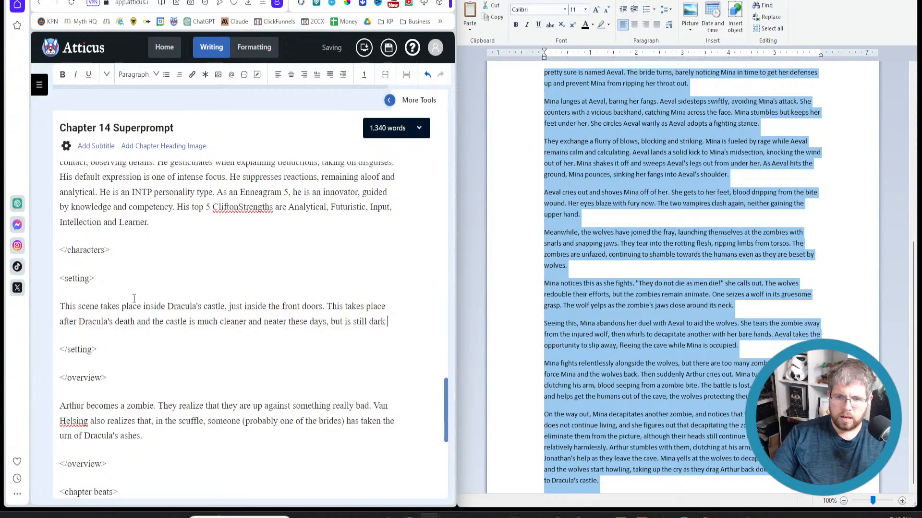
pyautogui.write('and dank.')
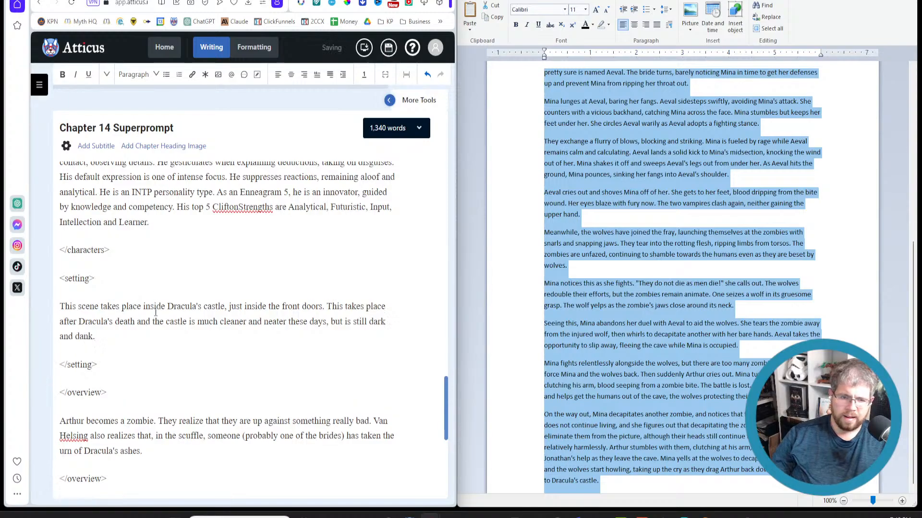
# Switch to one of the Claude chats with a generated chapter 13, review the end of the chapter and copy the response.
pyautogui.scroll(-3, 155, 341)
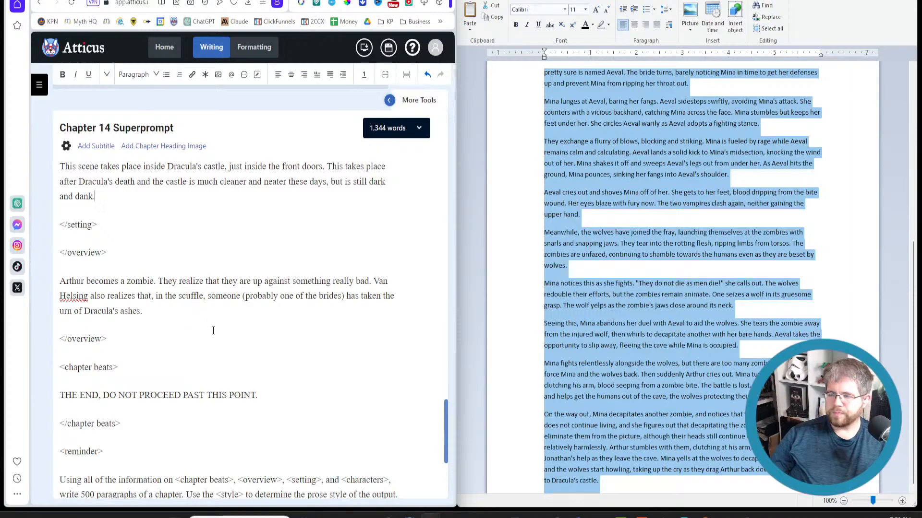
pyautogui.click(115, 0)
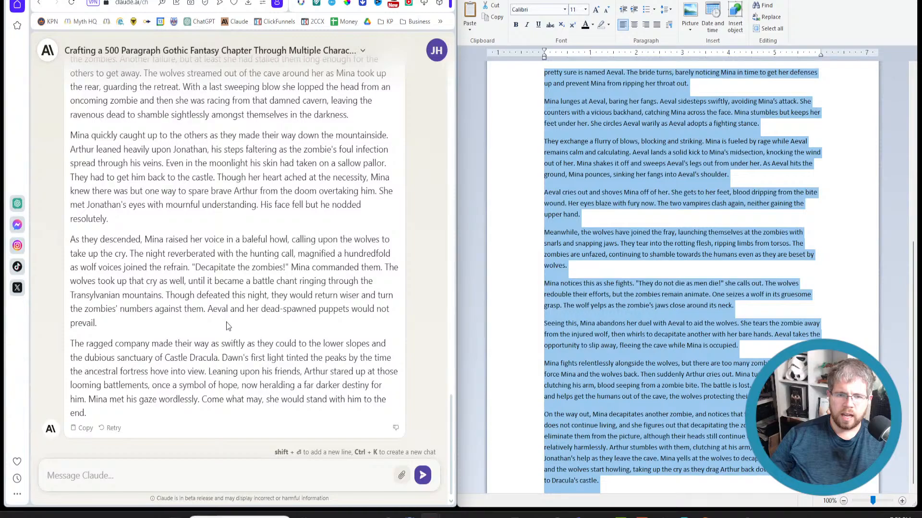
pyautogui.scroll(8, 228, 327)
pyautogui.scroll(-8, 223, 324)
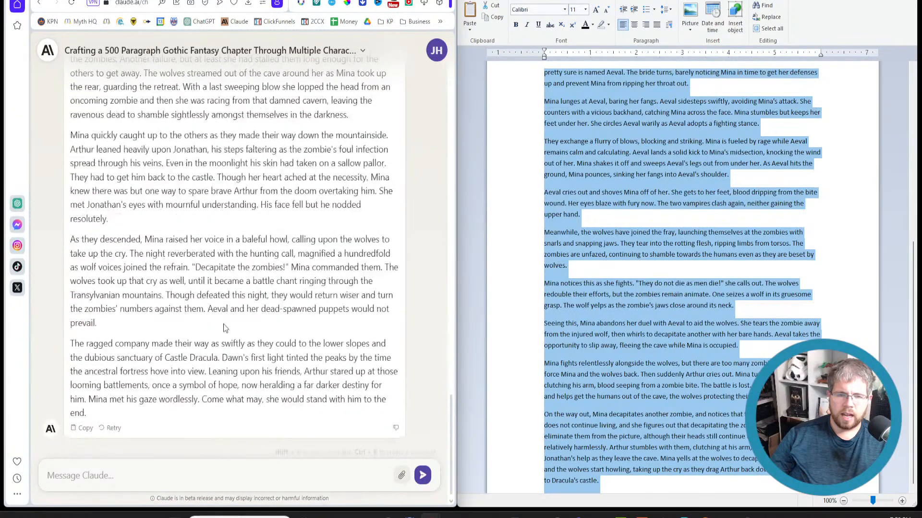
pyautogui.scroll(3, 222, 330)
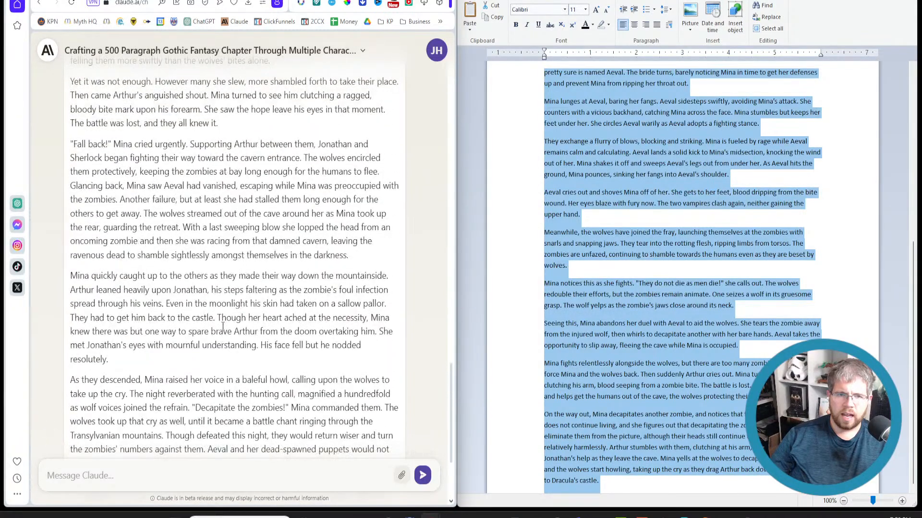
pyautogui.scroll(-3, 222, 326)
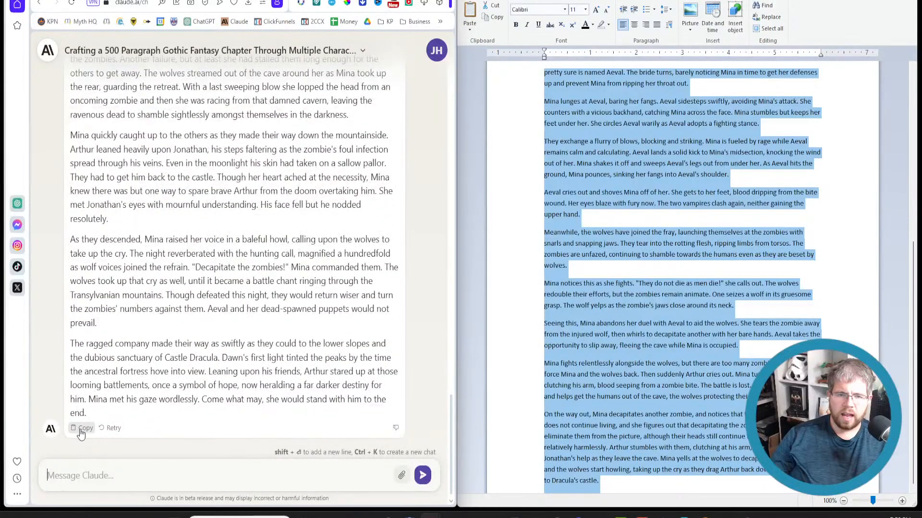
# Open wordcounter.net in a new tab and replace its text with the copied chapter to check the word count.
pyautogui.hotkey('ctrl', 't')
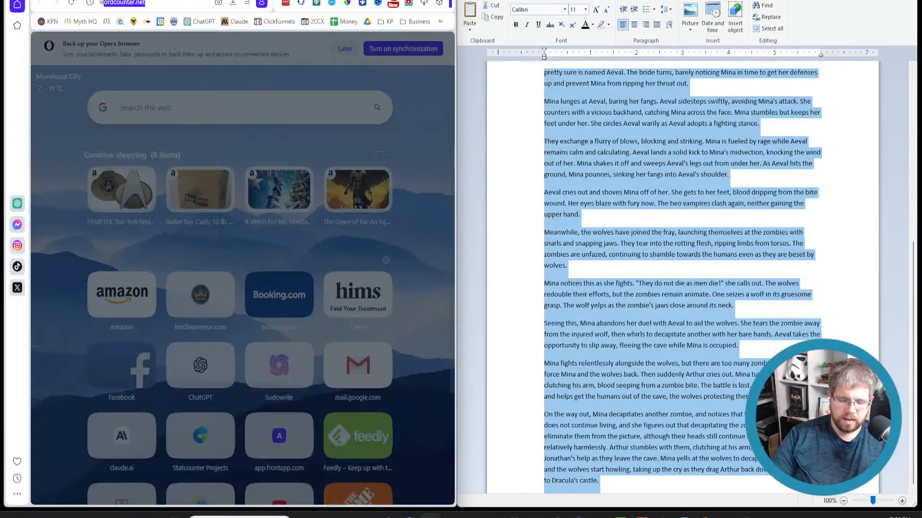
pyautogui.write('word')
pyautogui.press('Return')
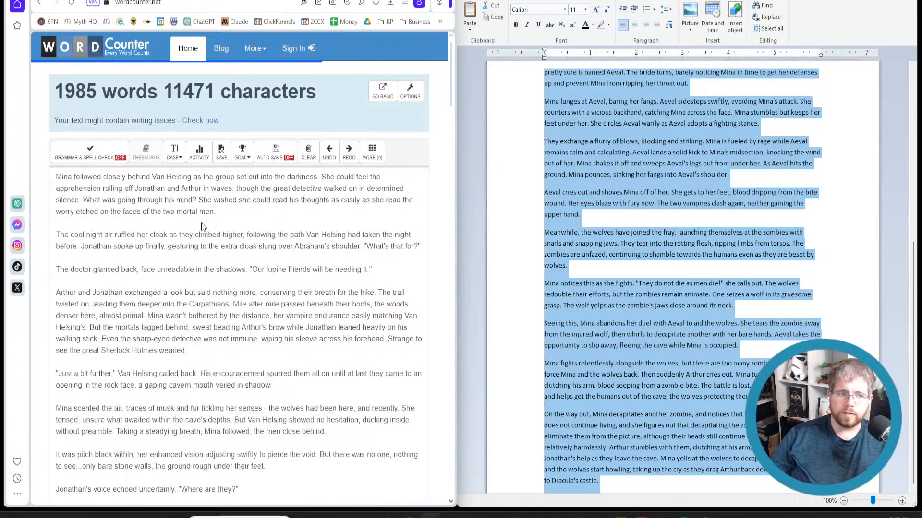
pyautogui.hotkey('ctrl', 'a')
pyautogui.hotkey('ctrl', 'v')
pyautogui.scroll(15, 199, 250)
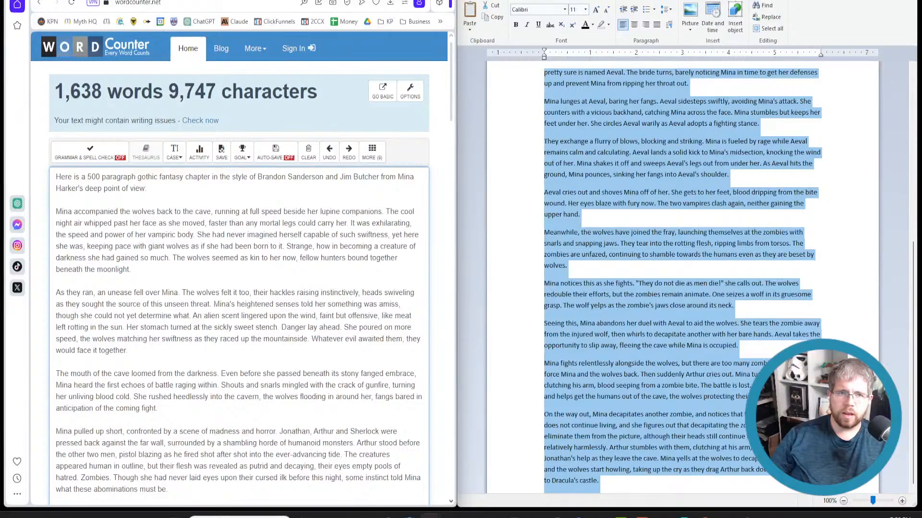
# Copy the other chapter 13 version from its Claude chat and replace the word counter's text with it to count its words.
pyautogui.hotkey('ctrl', 'w')
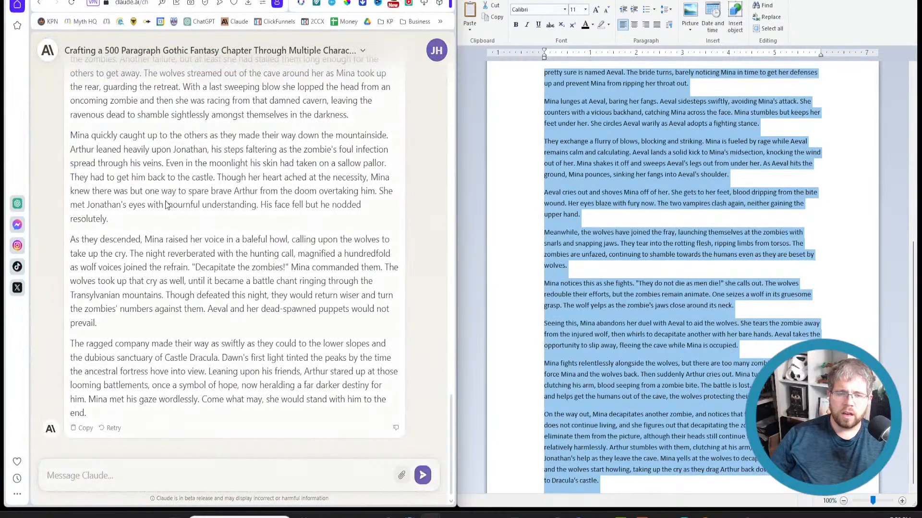
pyautogui.click(174, 265)
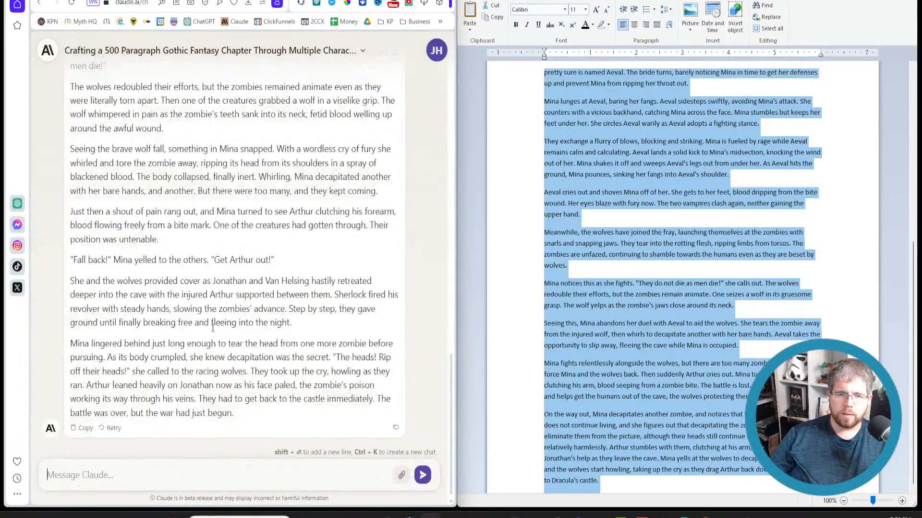
pyautogui.click(83, 427)
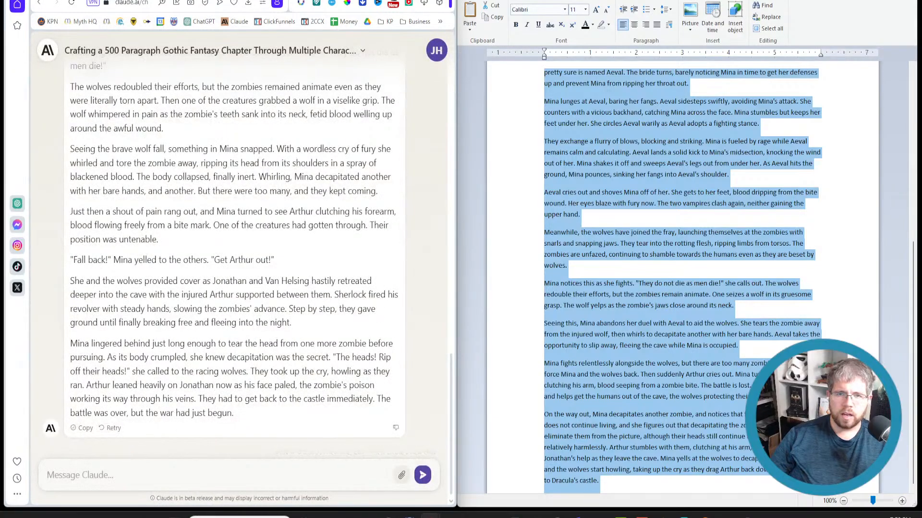
pyautogui.hotkey('ctrl', 'Tab')
pyautogui.click(216, 212)
pyautogui.hotkey('ctrl', 'a')
pyautogui.hotkey('ctrl', 'v')
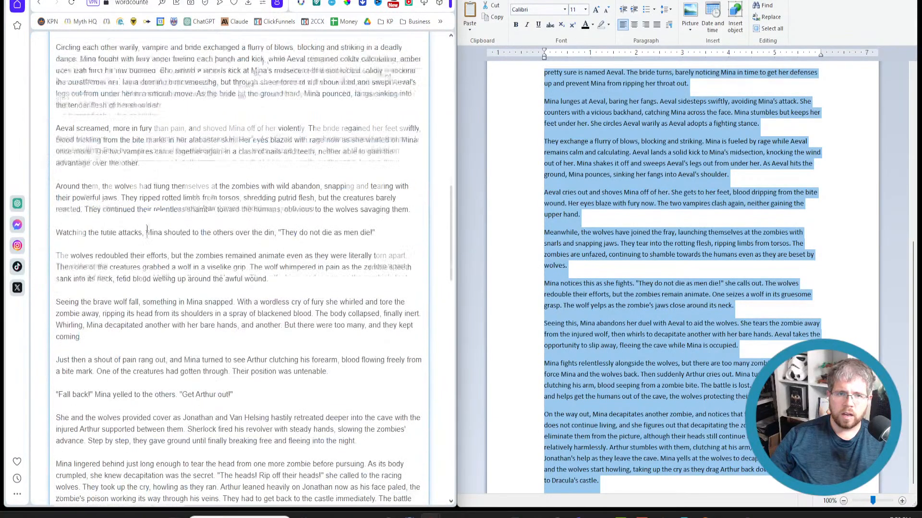
pyautogui.scroll(12, 140, 228)
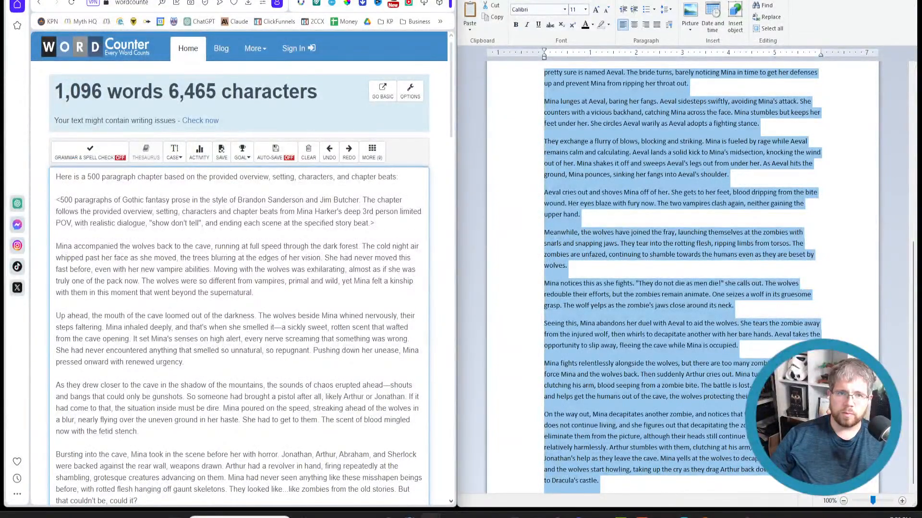
# Delete the Claude chat that holds the chapter 13 version just counted.
pyautogui.hotkey('ctrl', 'Tab')
pyautogui.click(199, 51)
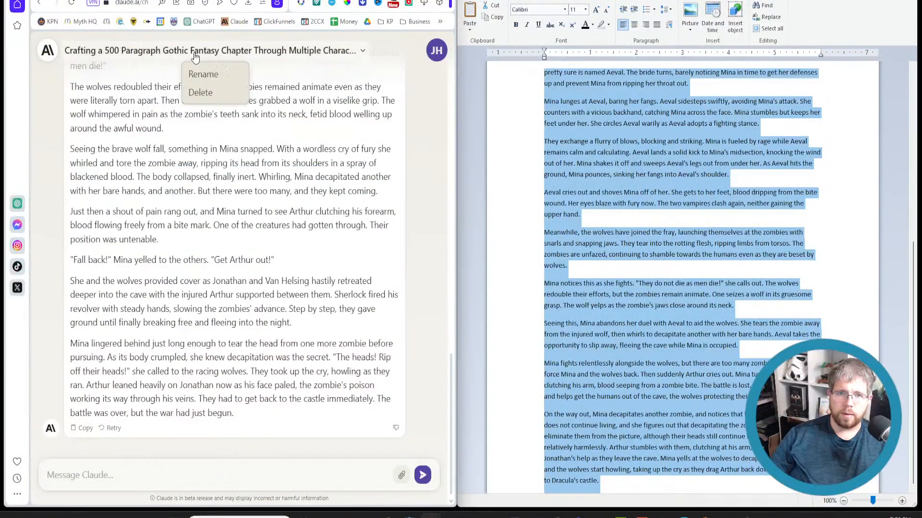
pyautogui.click(213, 93)
pyautogui.click(328, 288)
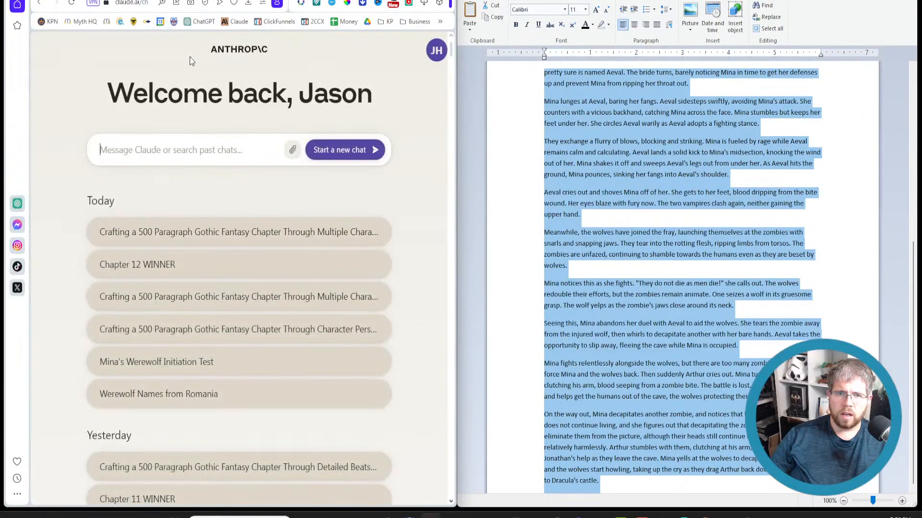
# Copy the entire Chapter 13 Superprompt from Atticus and submit it as a new Claude chat.
pyautogui.hotkey('ctrl', 'Tab')
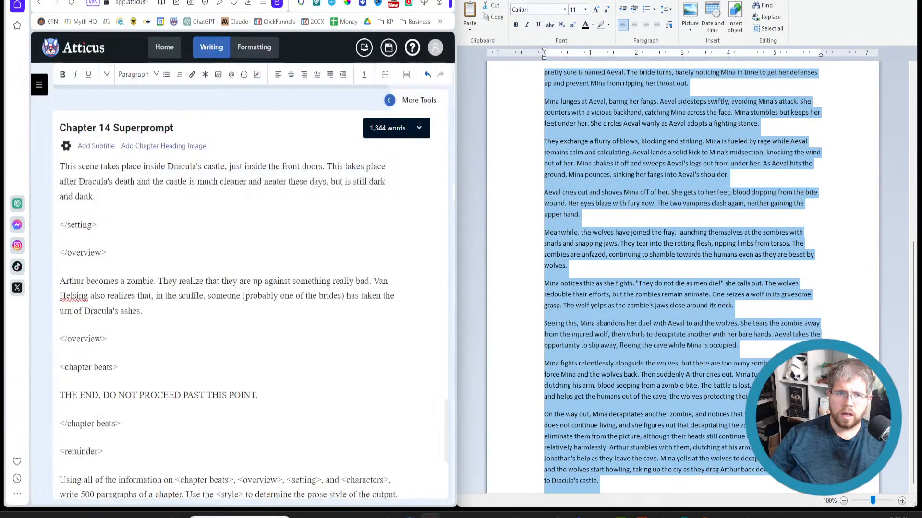
pyautogui.hotkey('ctrl', 'Tab')
pyautogui.click(40, 85)
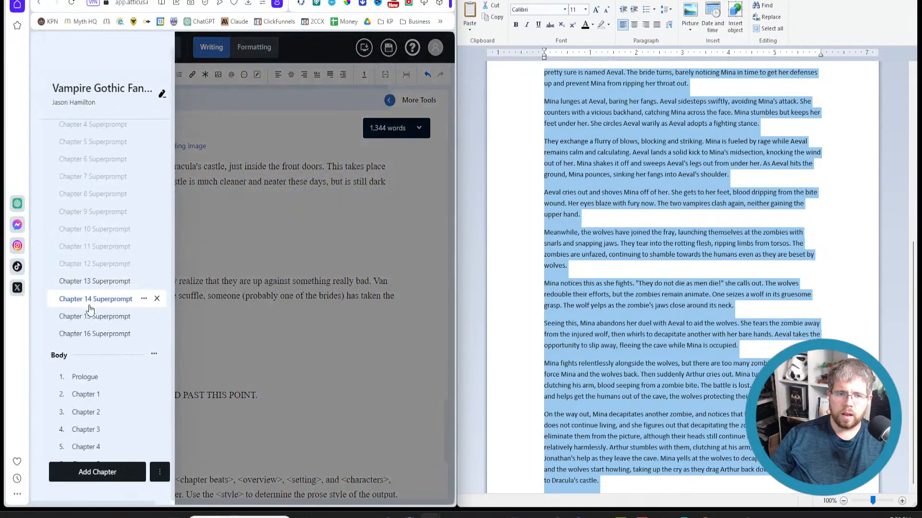
pyautogui.click(96, 282)
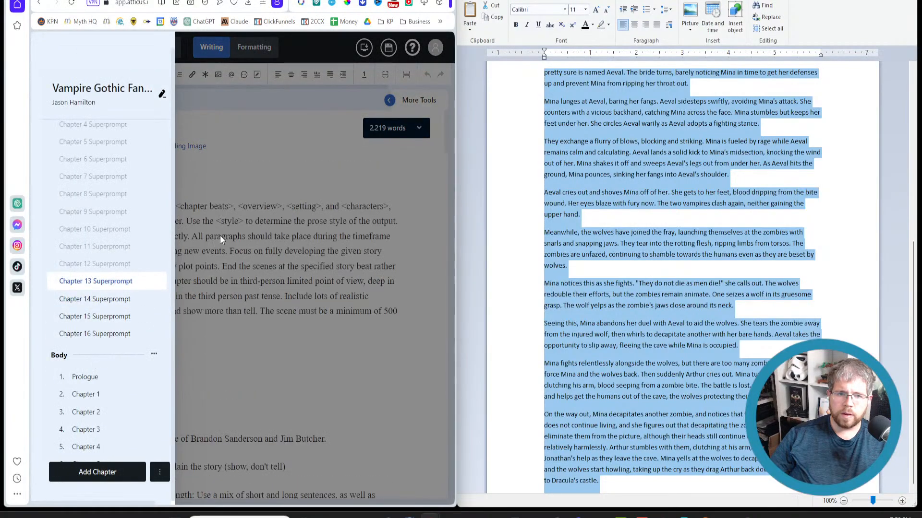
pyautogui.click(220, 235)
pyautogui.hotkey('ctrl', 'a')
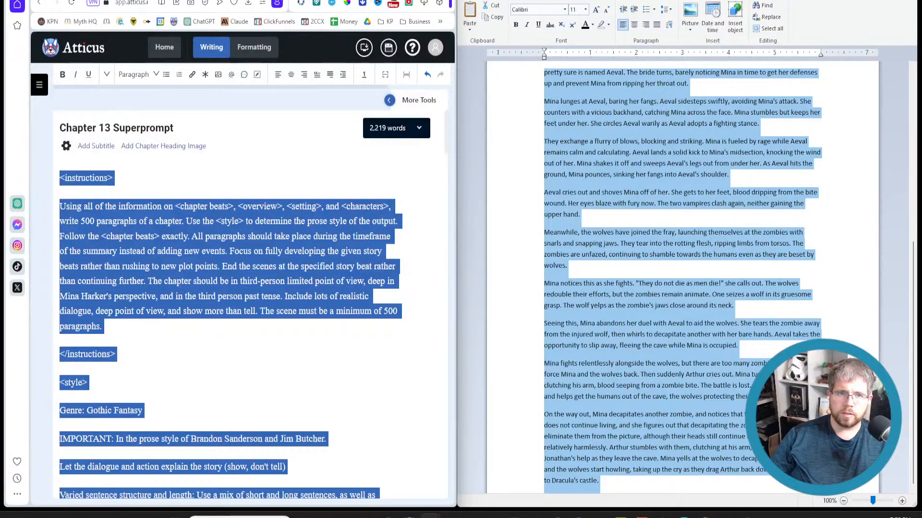
pyautogui.click(103, 1)
pyautogui.hotkey('ctrl', 'v')
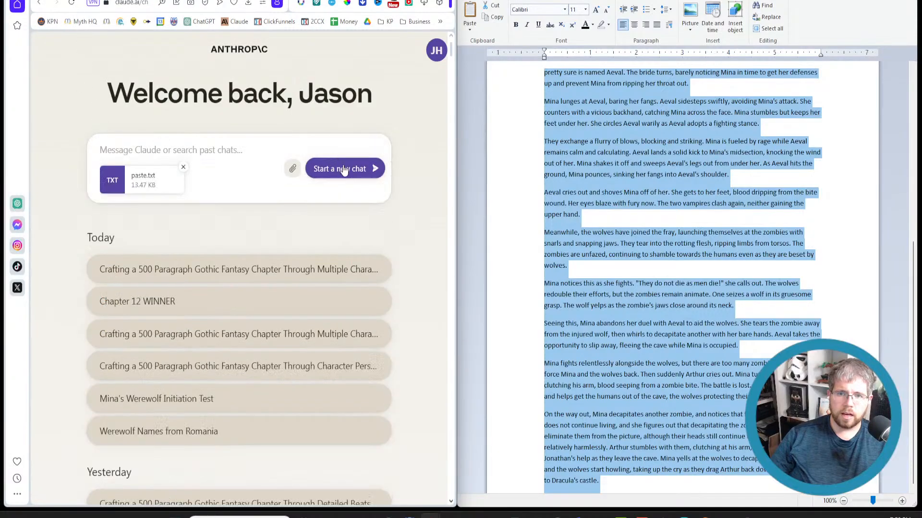
pyautogui.click(342, 169)
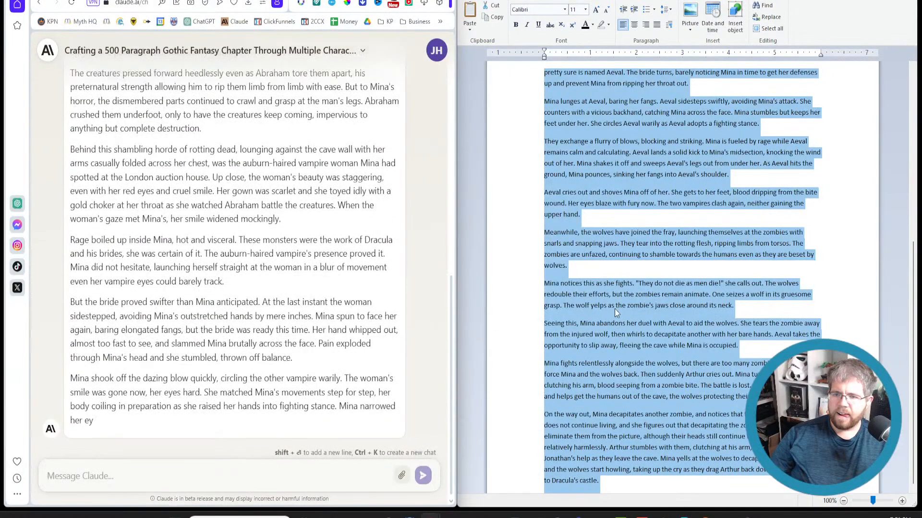
# Clear all text from the WordPad document and open the Chapter 14 Superprompt in Atticus.
pyautogui.press('Delete')
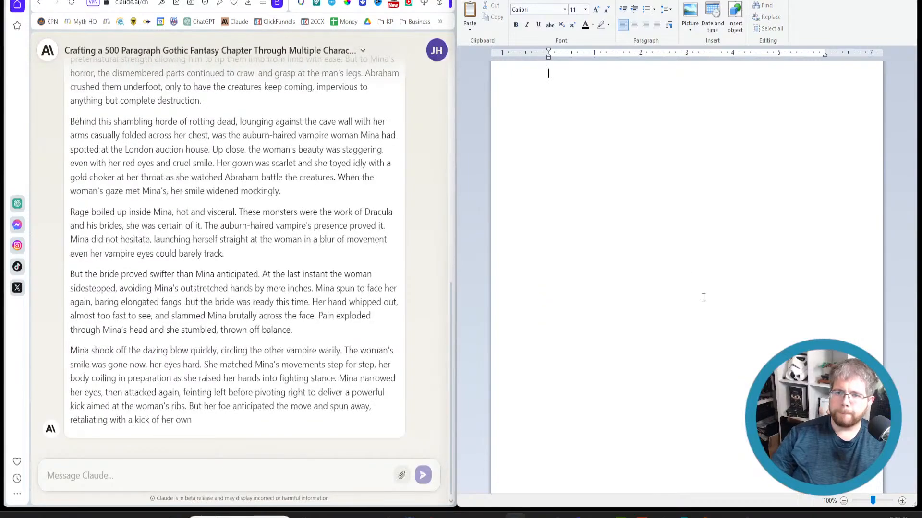
pyautogui.click(183, 0)
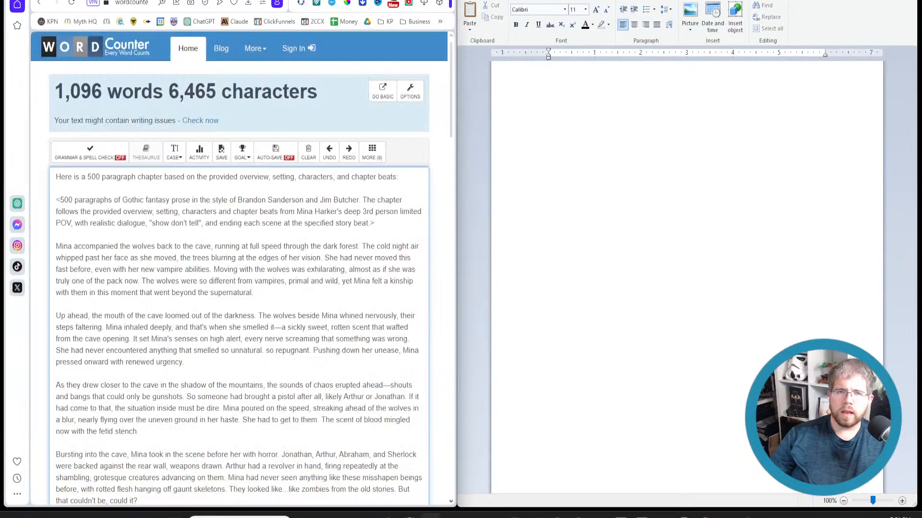
pyautogui.click(168, 0)
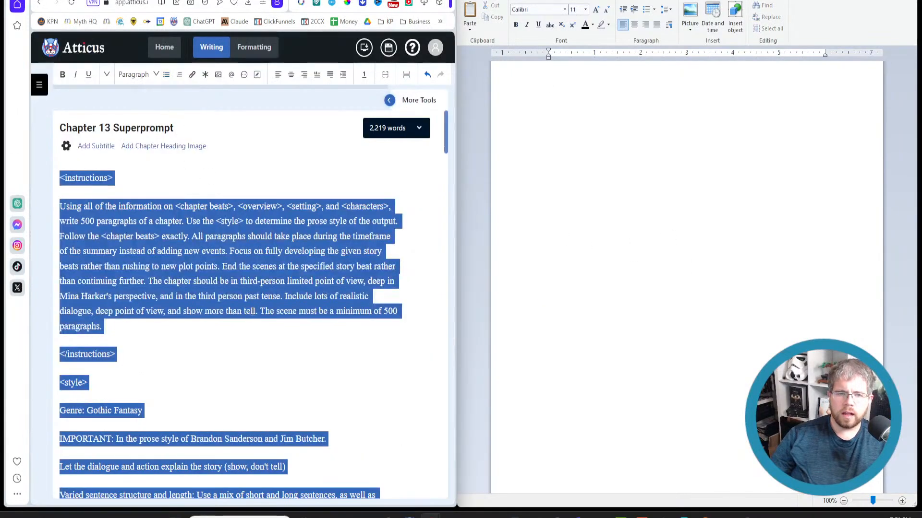
pyautogui.scroll(-4, 263, 311)
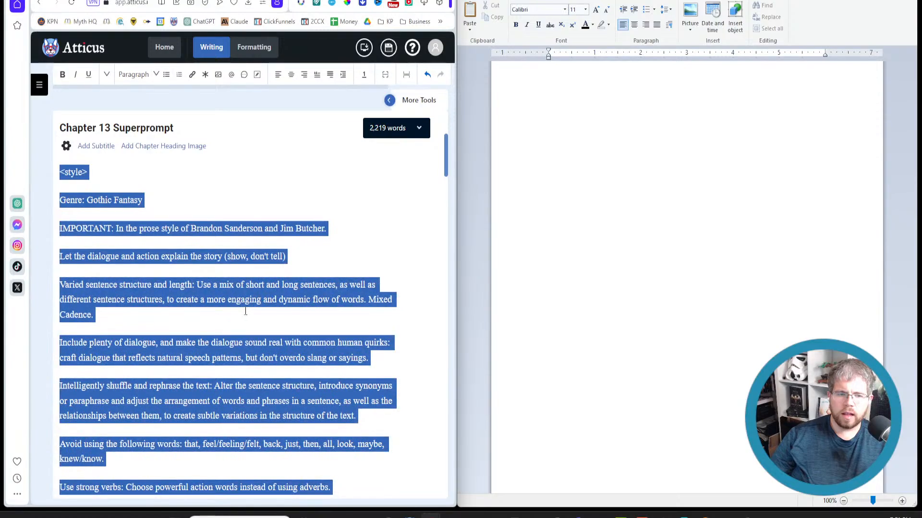
pyautogui.scroll(4, 244, 311)
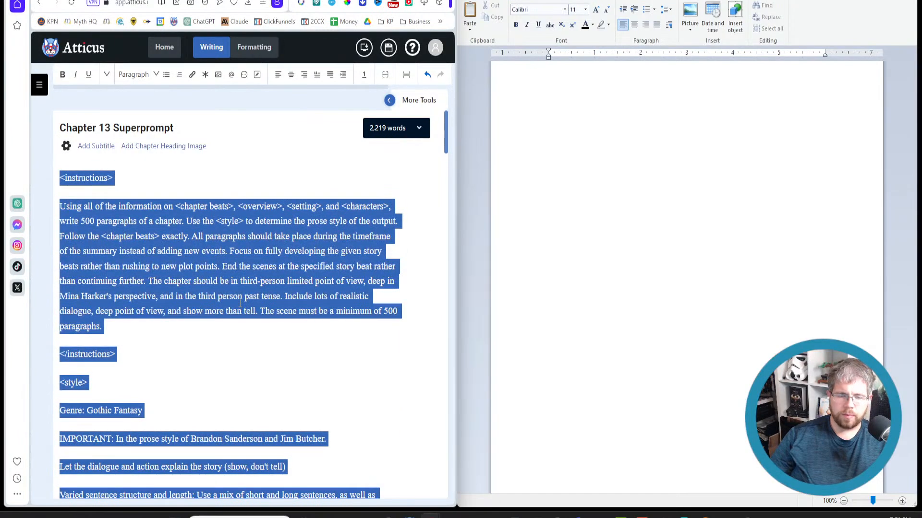
pyautogui.scroll(-5, 185, 308)
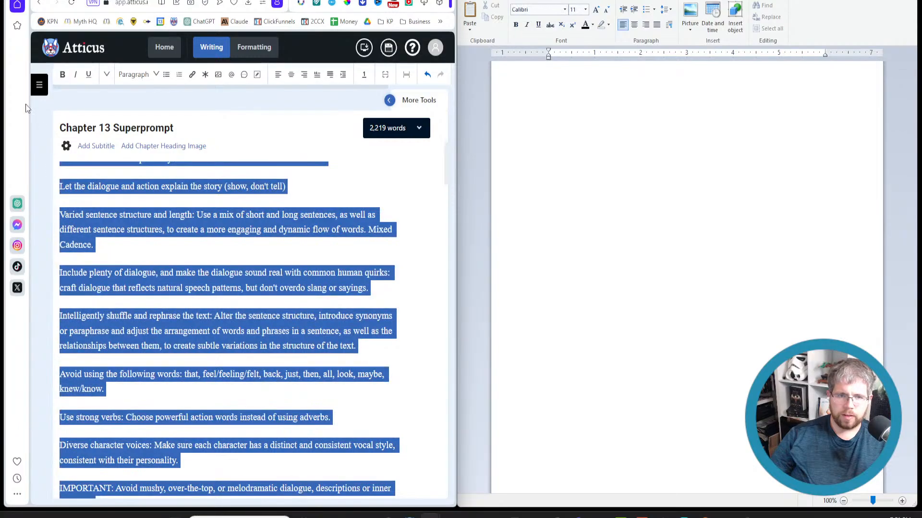
pyautogui.click(40, 87)
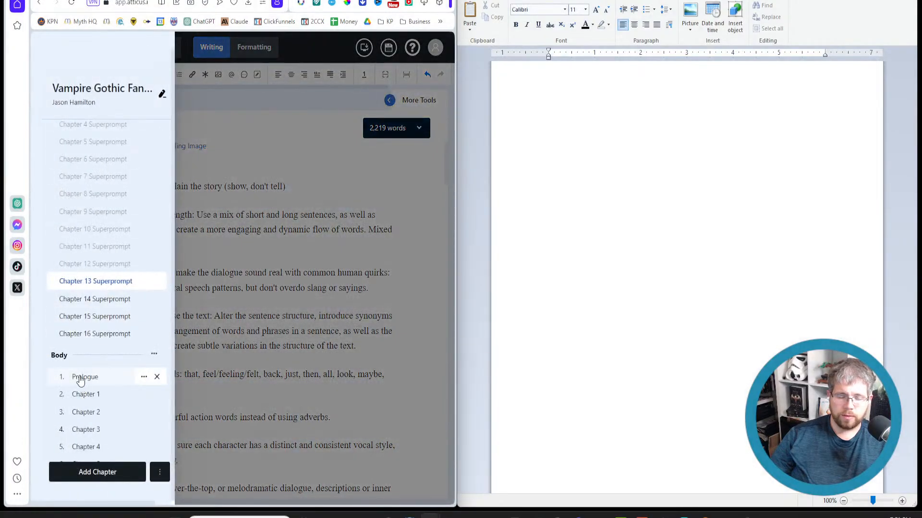
pyautogui.click(103, 303)
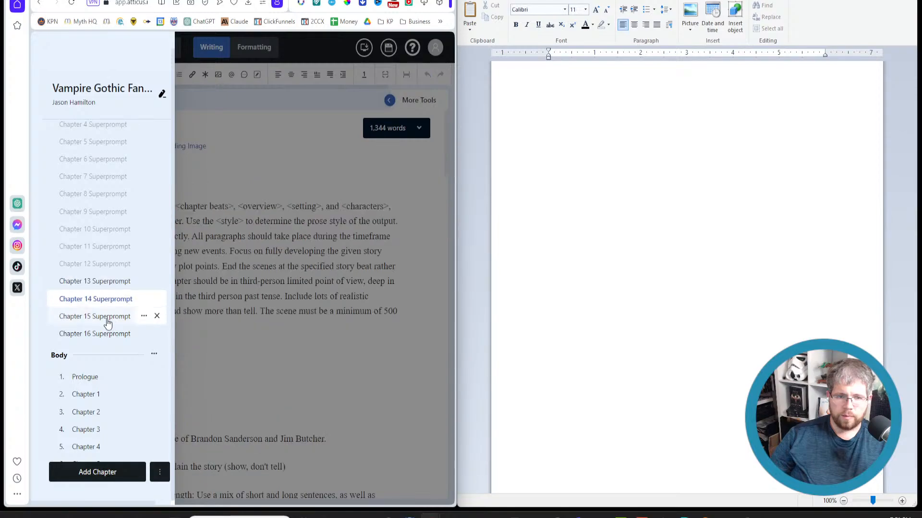
pyautogui.click(255, 311)
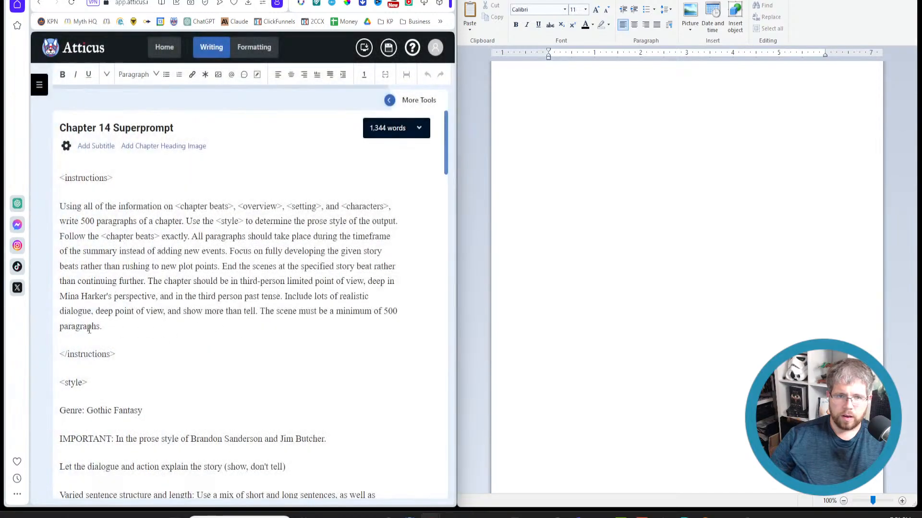
# Review the setting, overview and chapter beats of the Chapter 14 Superprompt and select the overview paragraph about Arthur becoming a zombie.
pyautogui.scroll(-15, 186, 376)
pyautogui.scroll(-15, 187, 376)
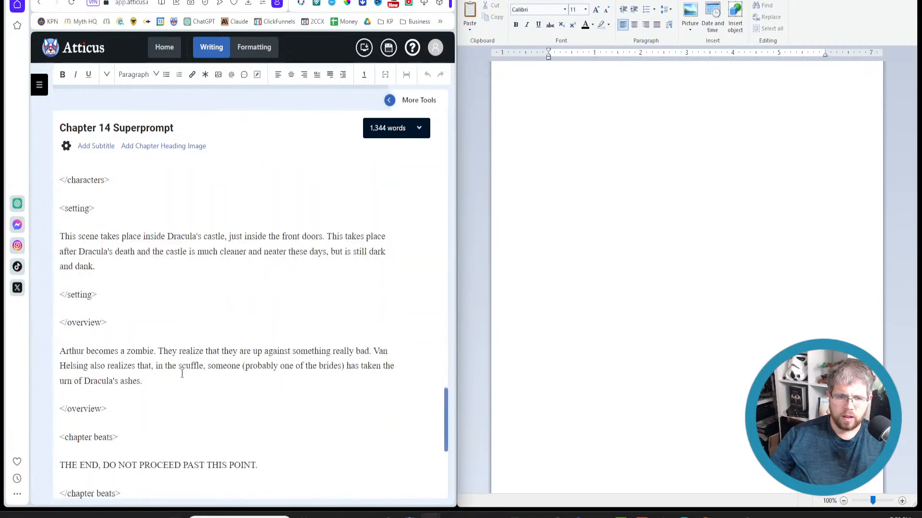
pyautogui.scroll(3, 182, 374)
pyautogui.scroll(-6, 155, 378)
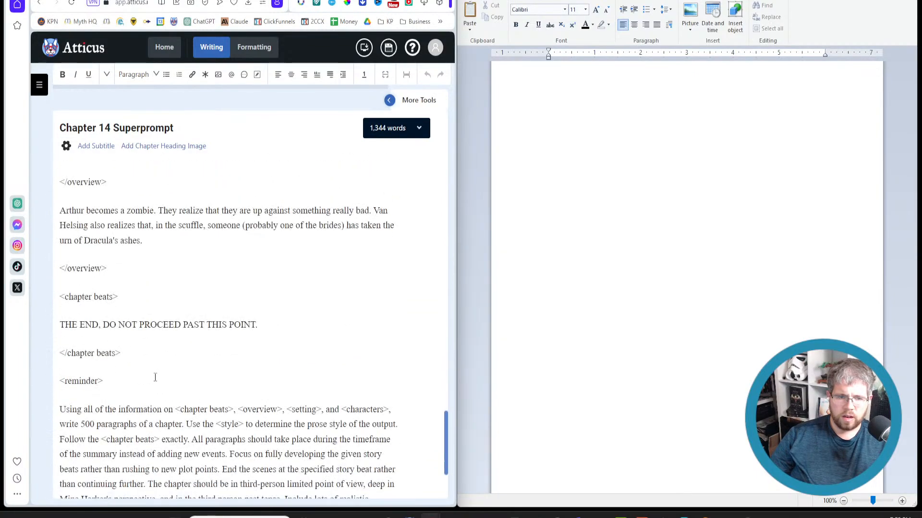
pyautogui.scroll(2, 155, 377)
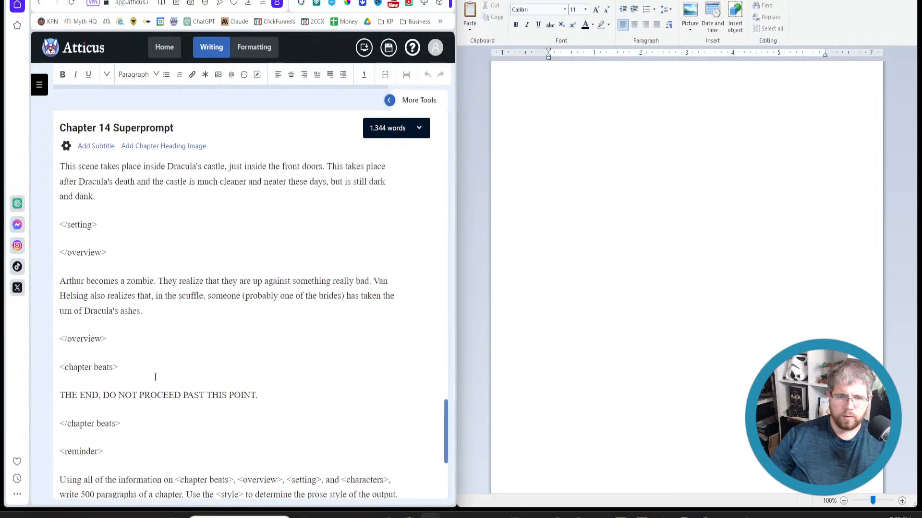
pyautogui.scroll(-3, 155, 377)
pyautogui.scroll(3, 155, 377)
pyautogui.moveTo(163, 308); pyautogui.dragTo(59, 283)
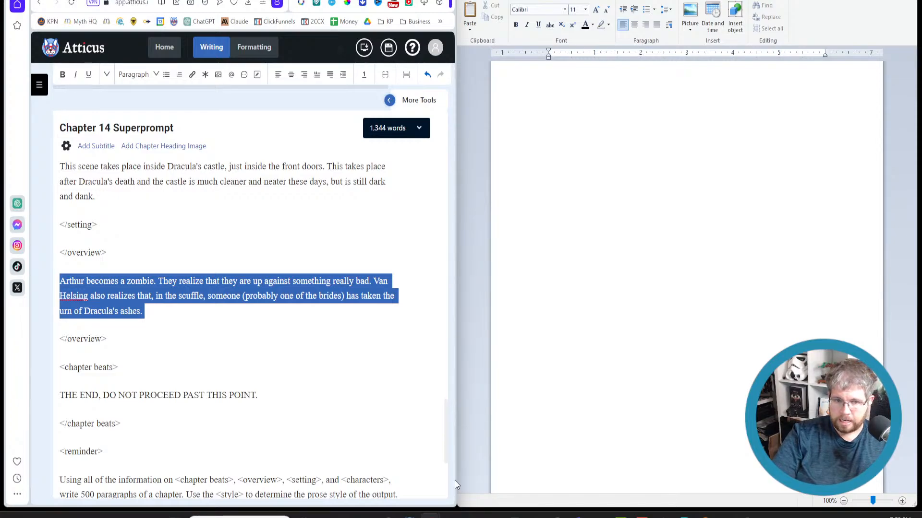
pyautogui.click(630, 313)
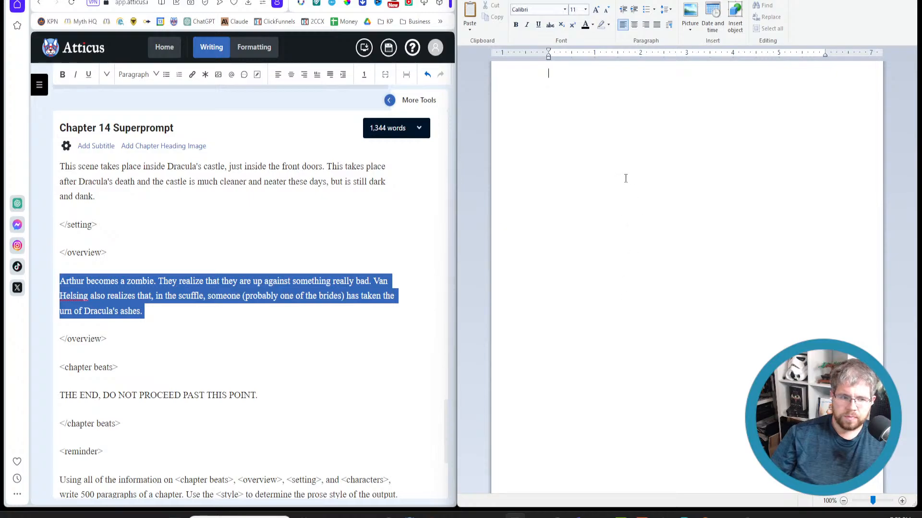
# Copy the chapter 13 version from its Claude chat and replace the word counter's text with it to check its length.
pyautogui.click(96, 1)
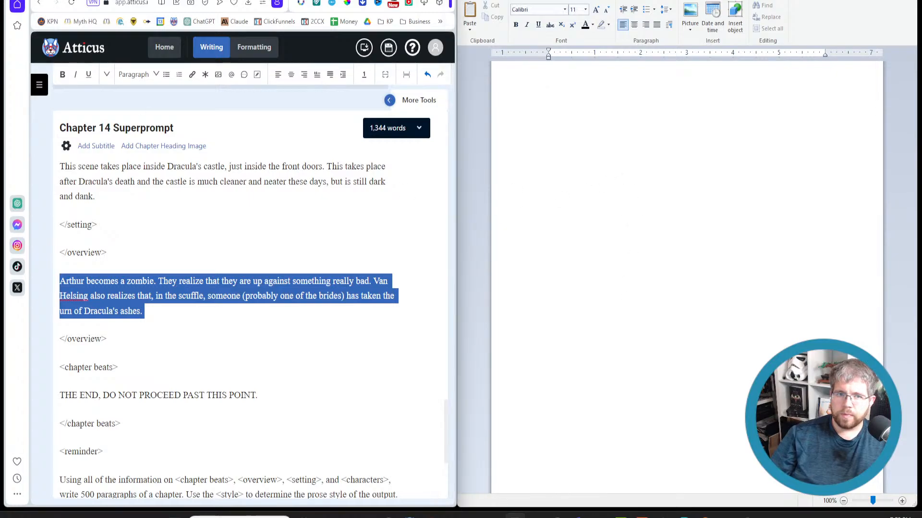
pyautogui.click(76, 430)
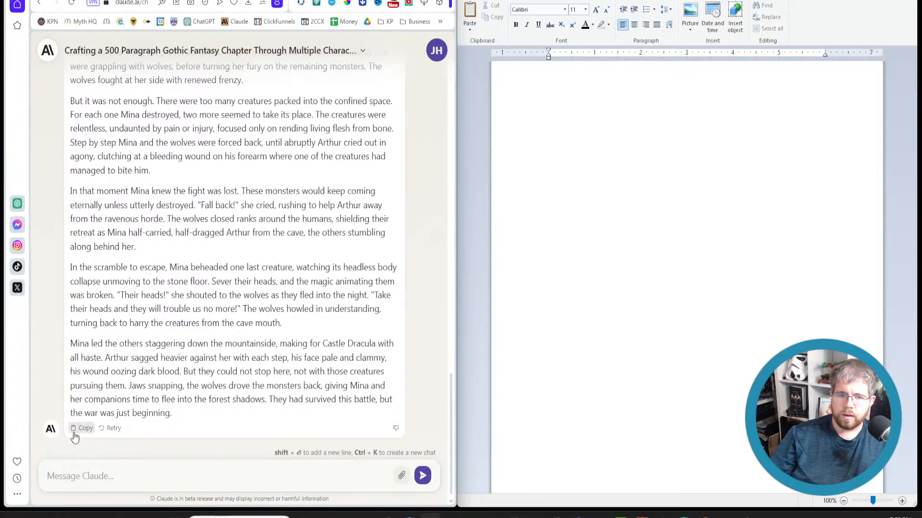
pyautogui.click(202, 1)
pyautogui.hotkey('ctrl', 'a')
pyautogui.hotkey('ctrl', 'v')
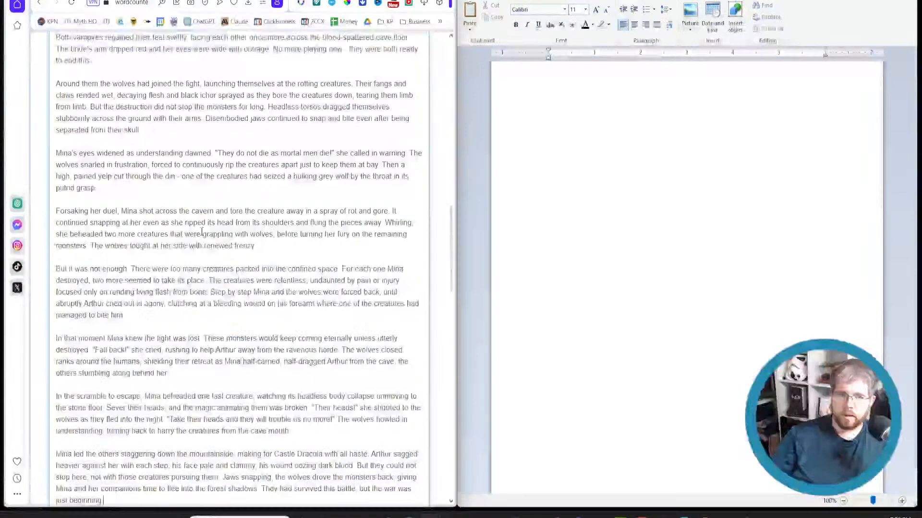
pyautogui.scroll(10, 88, 224)
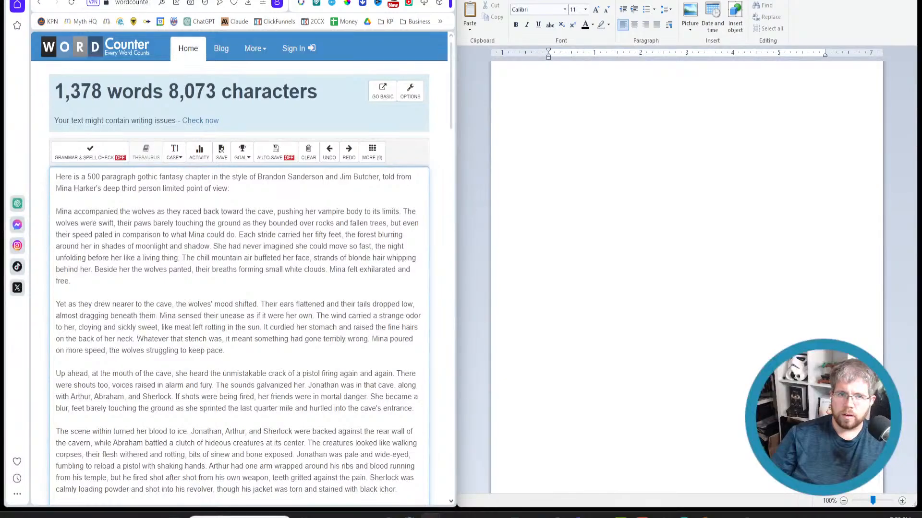
# Return to Claude and submit the Chapter 13 Superprompt again to generate another version of the chapter.
pyautogui.click(65, 2)
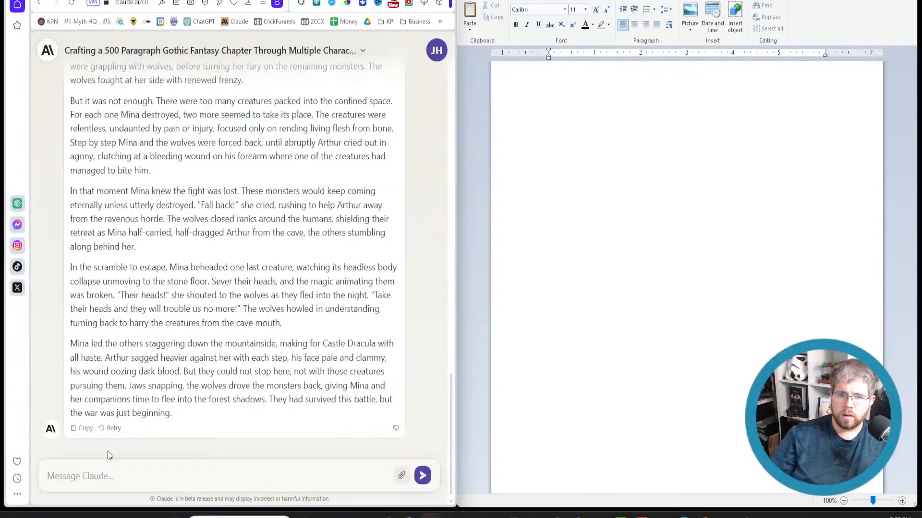
pyautogui.hotkey('ctrl', 'v')
pyautogui.press('Return')
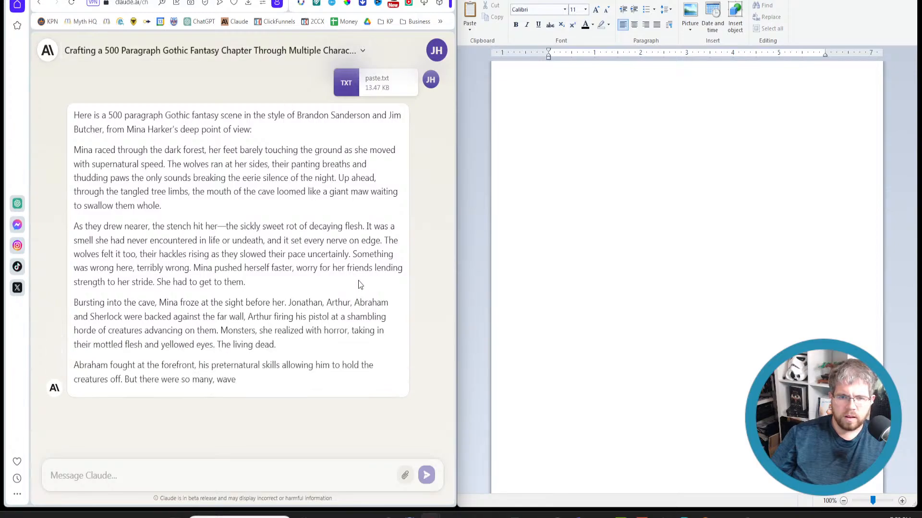
pyautogui.click(594, 165)
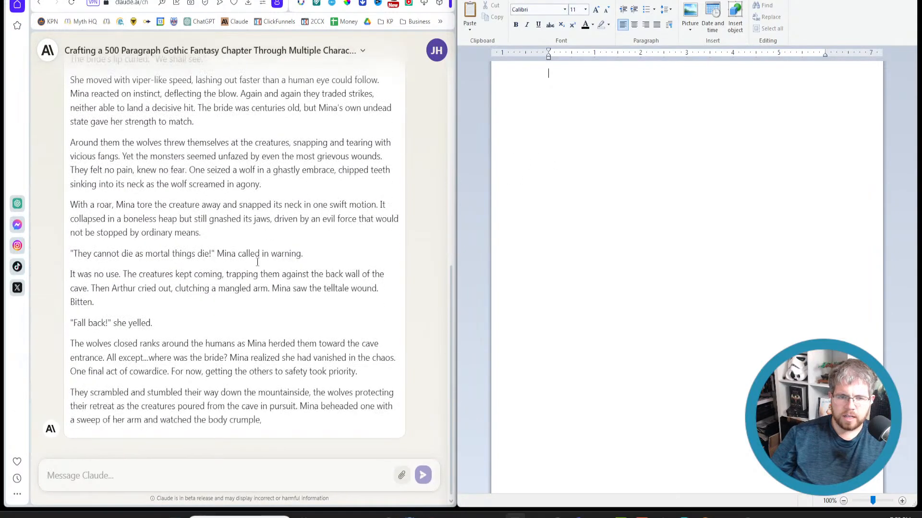
# Copy the full prompt text from the chat's paste.txt attachment and open the Claude start page for a new chat.
pyautogui.scroll(15, 216, 134)
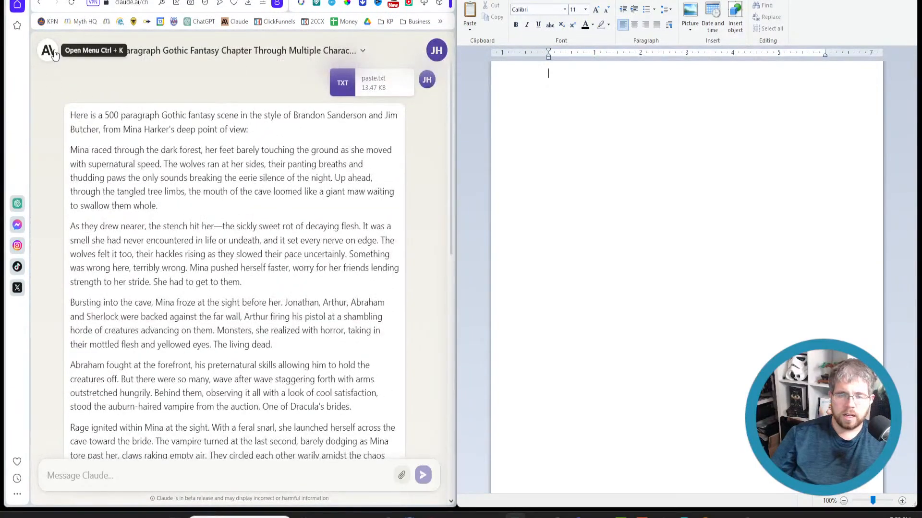
pyautogui.click(405, 85)
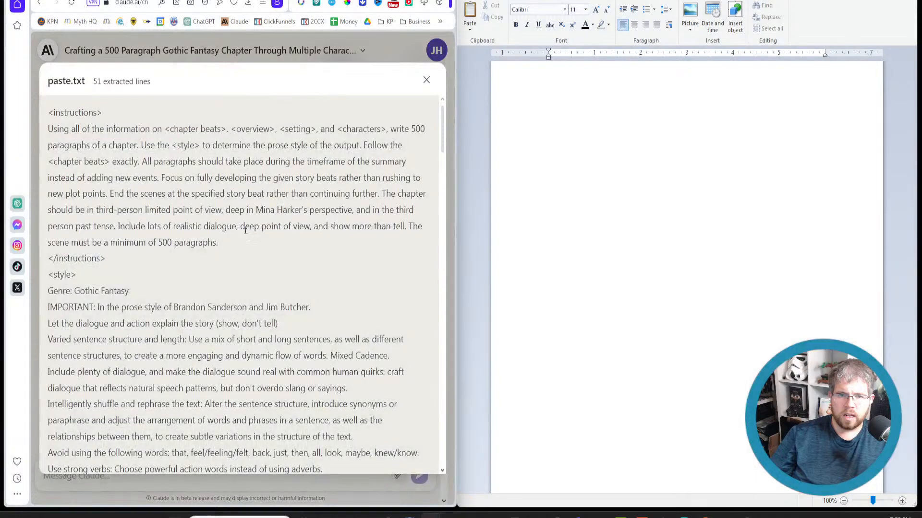
pyautogui.moveTo(49, 113); pyautogui.dragTo(226, 453)
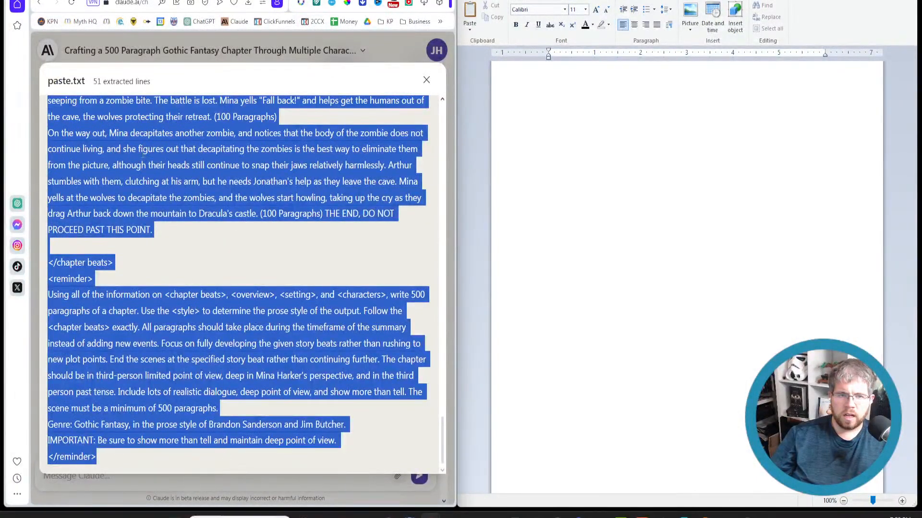
pyautogui.click(426, 79)
pyautogui.click(48, 52)
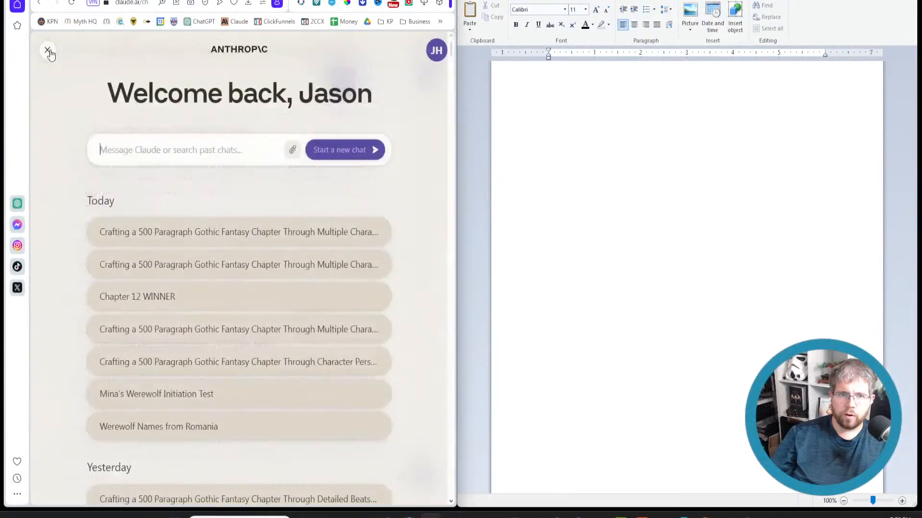
# Start a new Claude chat with the copied superprompt text as its message.
pyautogui.hotkey('ctrl', 'v')
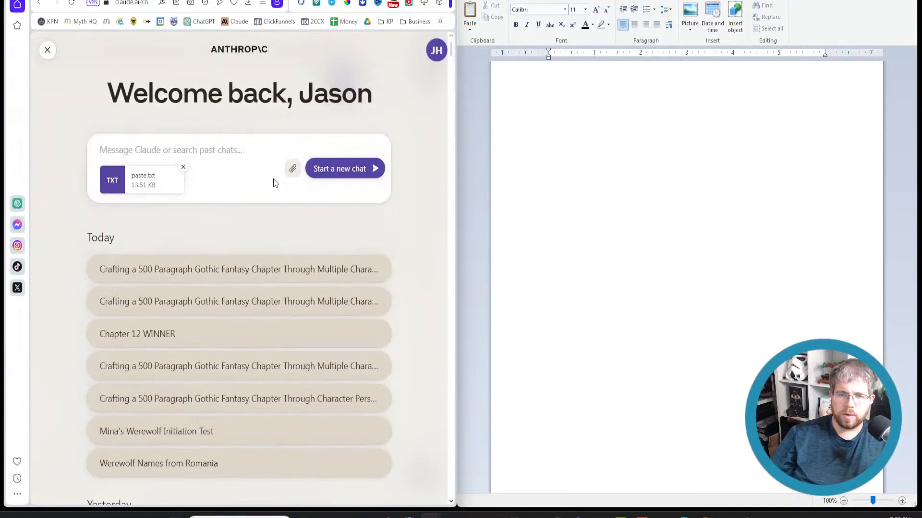
pyautogui.click(348, 170)
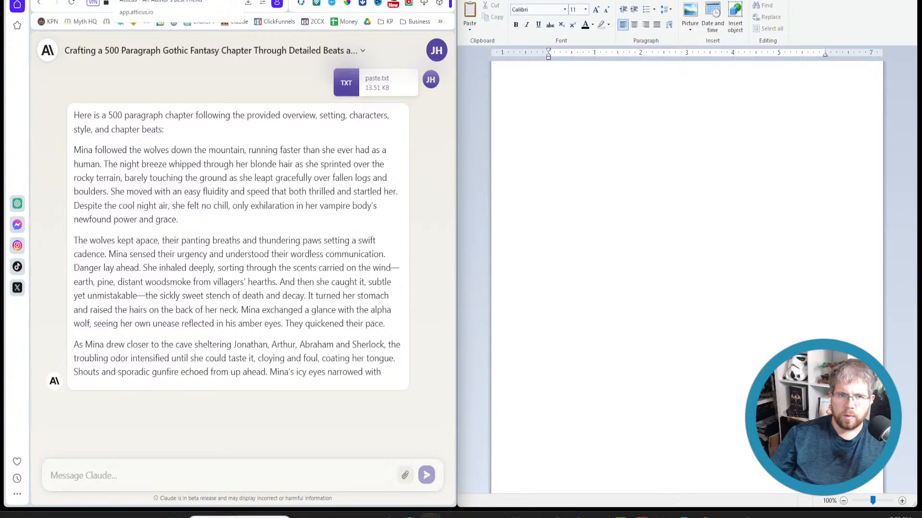
# Switch to Atticus and open the Chapter 13 Superprompt from the book's chapter list.
pyautogui.click(148, 1)
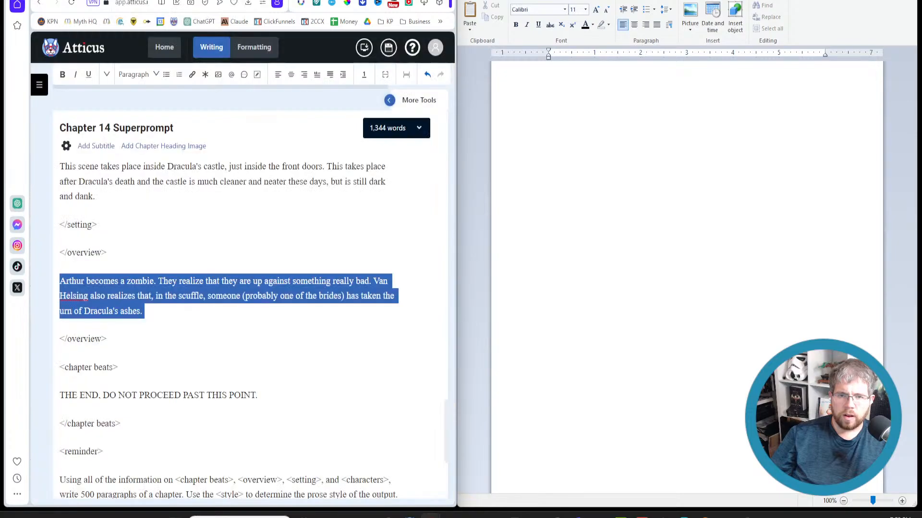
pyautogui.click(40, 84)
pyautogui.click(88, 282)
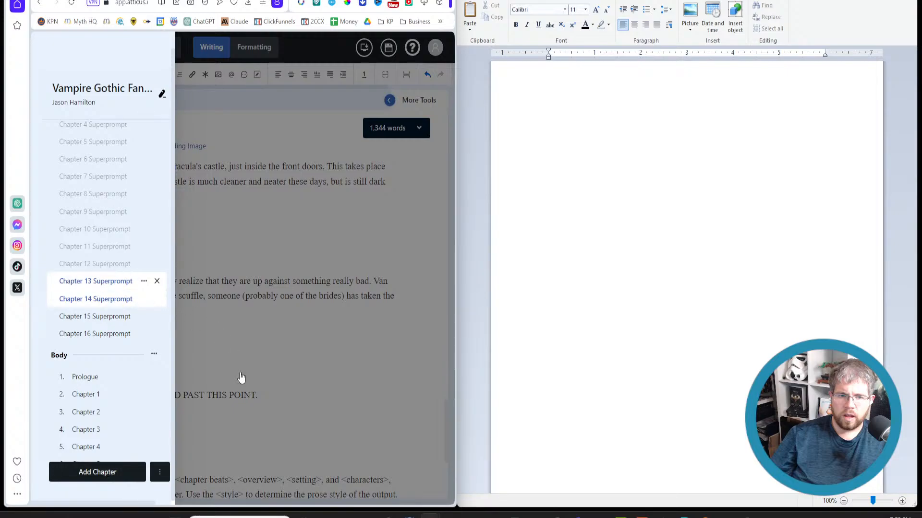
pyautogui.click(192, 361)
# Read through the Chapter 13 Superprompt's overview and chapter beats to find the beats that need more emphasis.
pyautogui.scroll(-15, 206, 412)
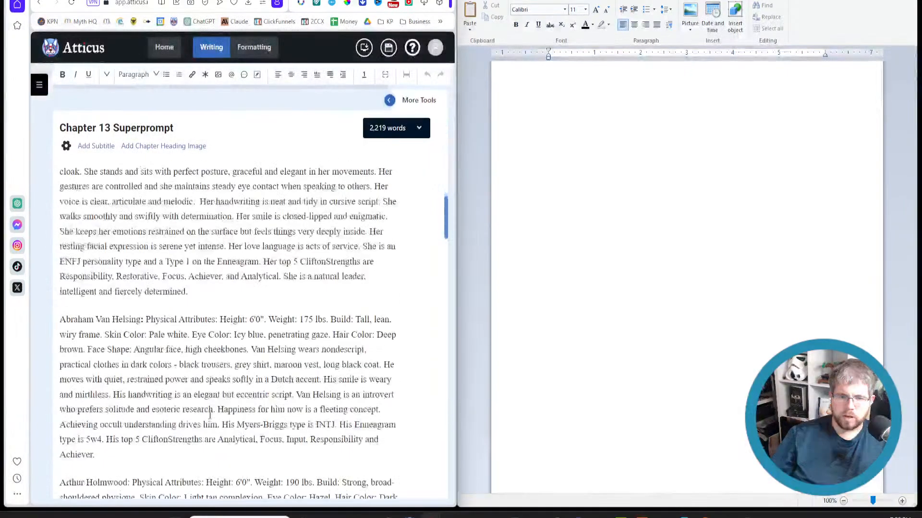
pyautogui.scroll(-8, 207, 412)
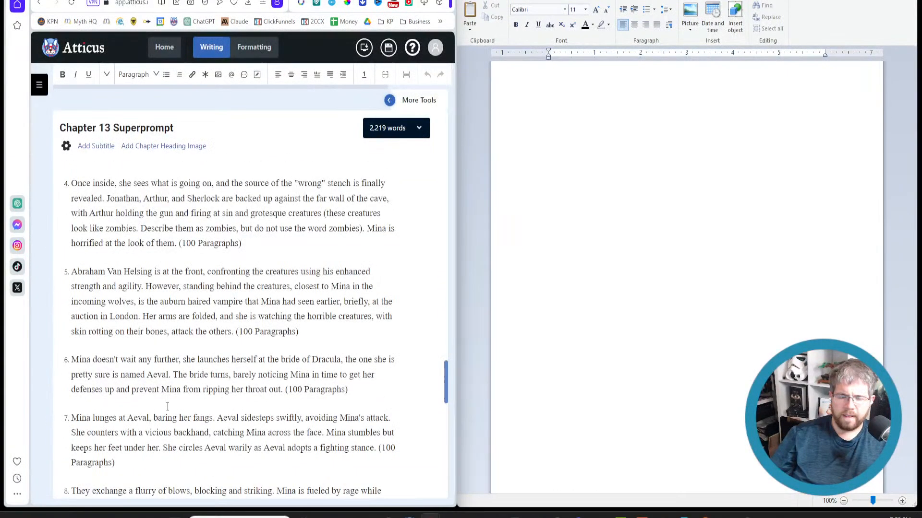
pyautogui.scroll(-3, 149, 336)
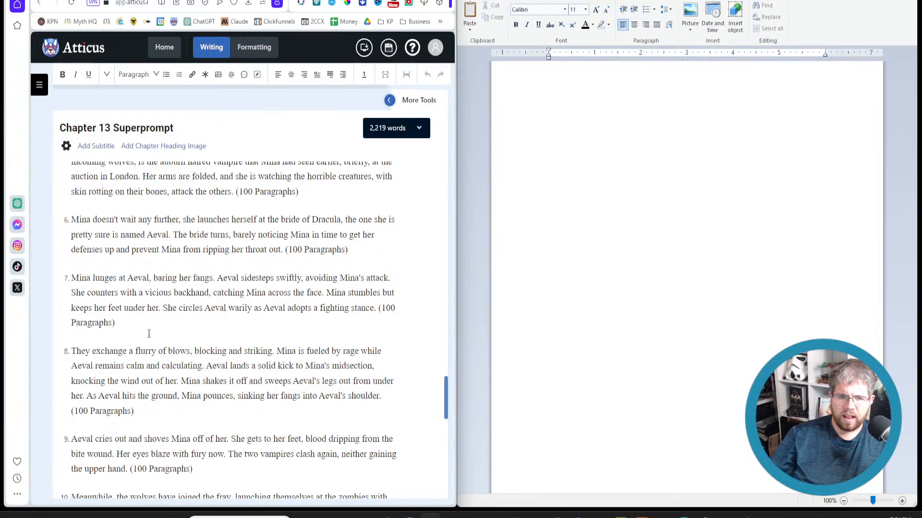
pyautogui.scroll(4, 148, 334)
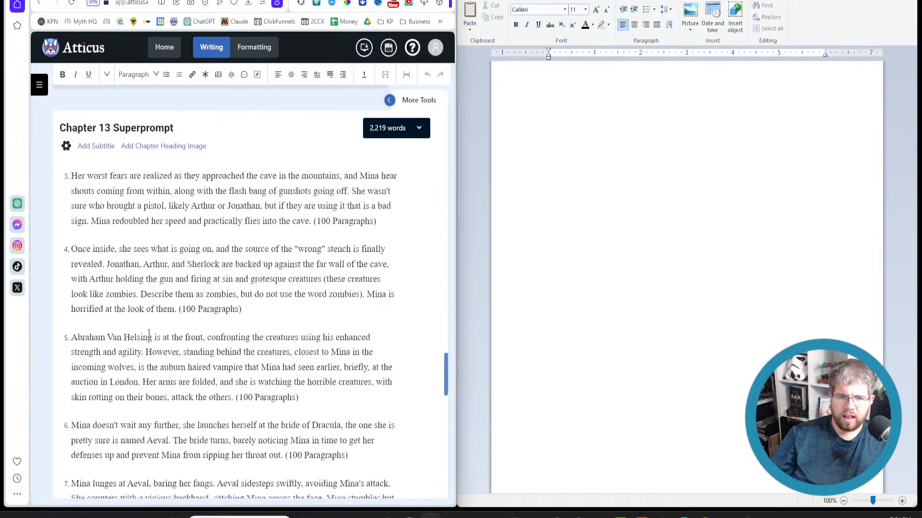
pyautogui.scroll(-8, 148, 334)
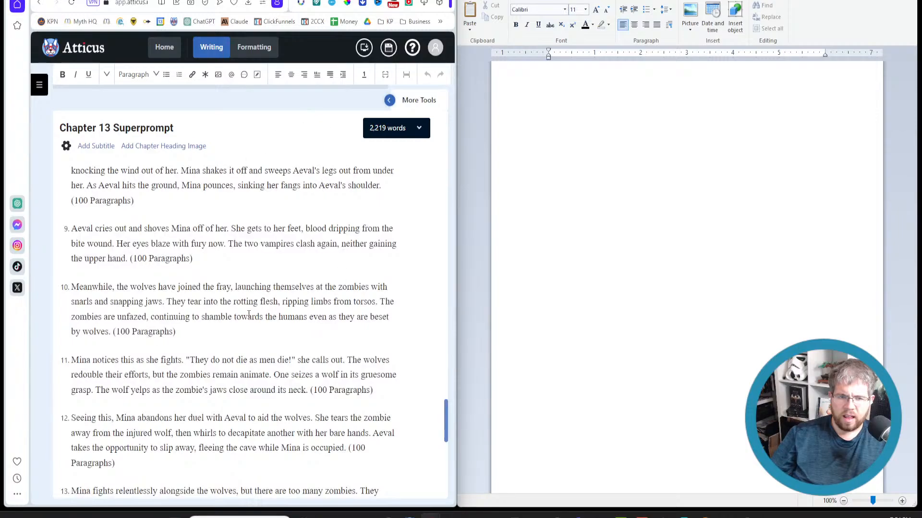
pyautogui.scroll(3, 249, 314)
pyautogui.scroll(12, 247, 312)
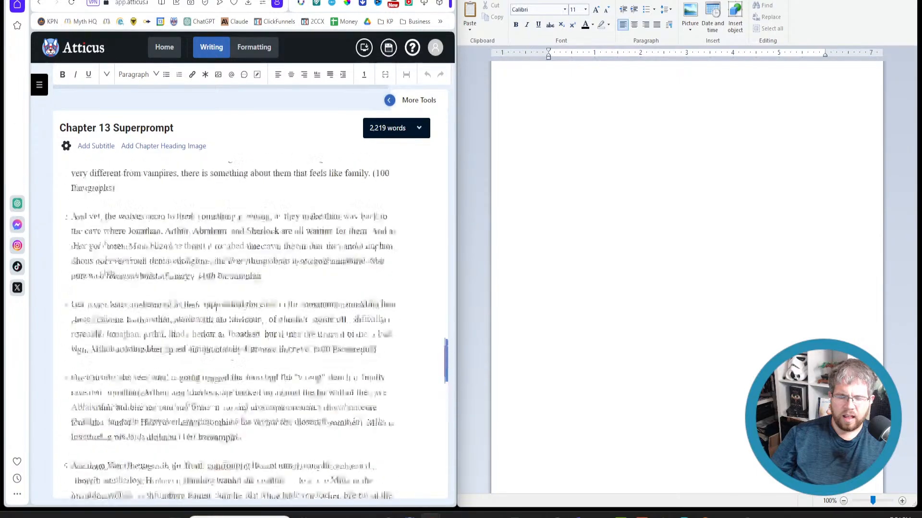
pyautogui.scroll(-6, 240, 305)
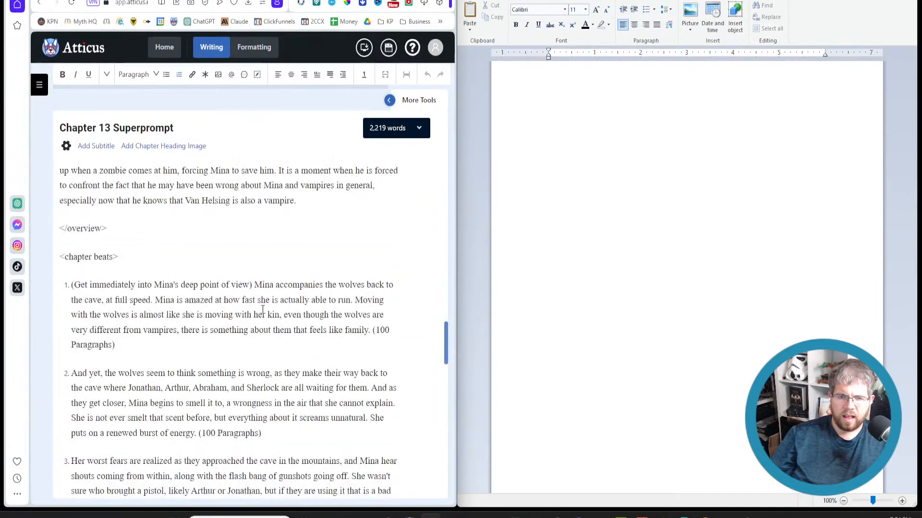
# Append ", spend extra time adding emphasis to this section" after "100 Paragraphs" inside the parentheses of chapter beat 3.
pyautogui.scroll(-3, 153, 433)
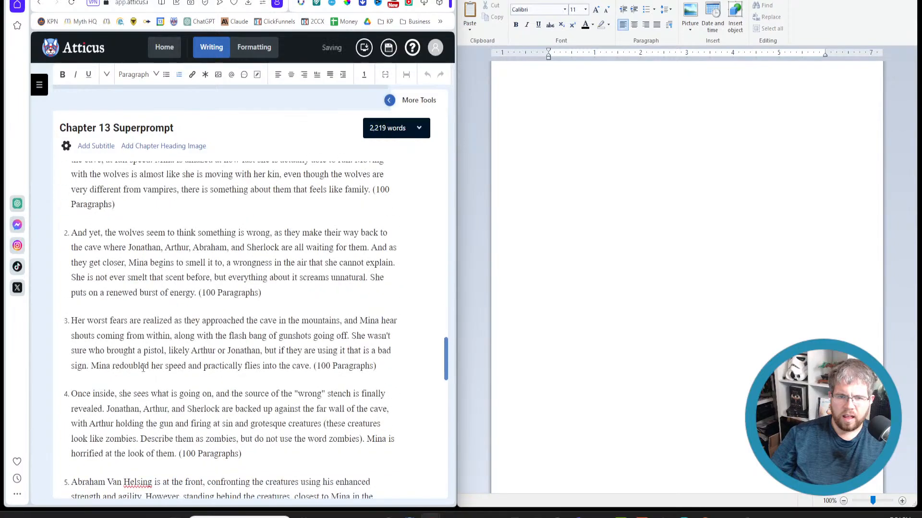
pyautogui.click(376, 367)
pyautogui.write(', spend')
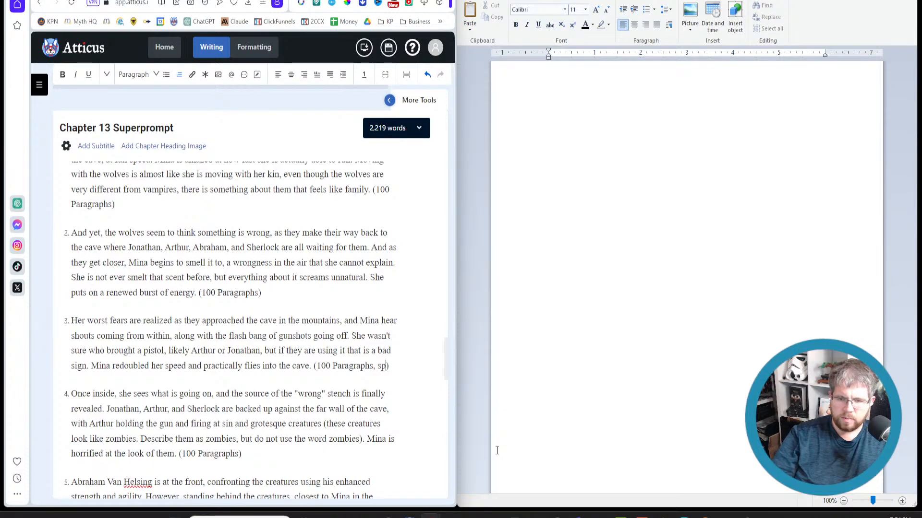
pyautogui.write(' extra time')
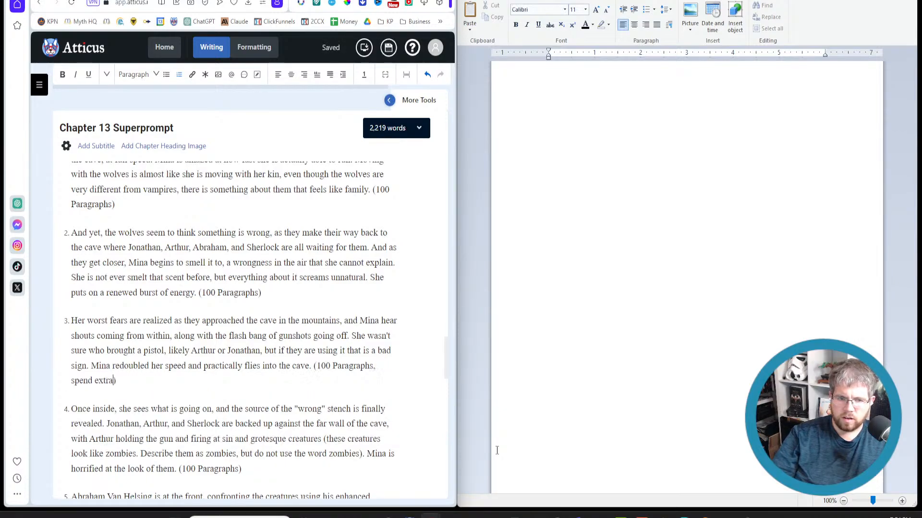
pyautogui.write(' adding ')
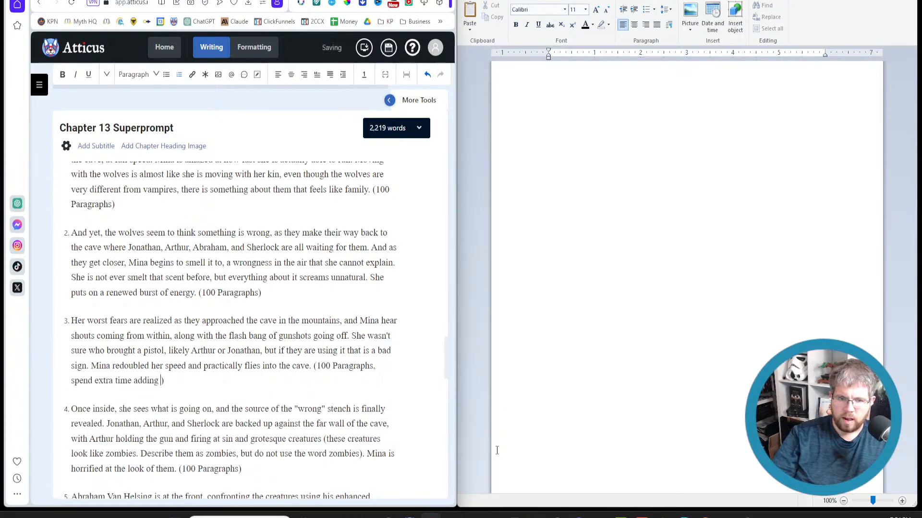
pyautogui.write('emphasis to this')
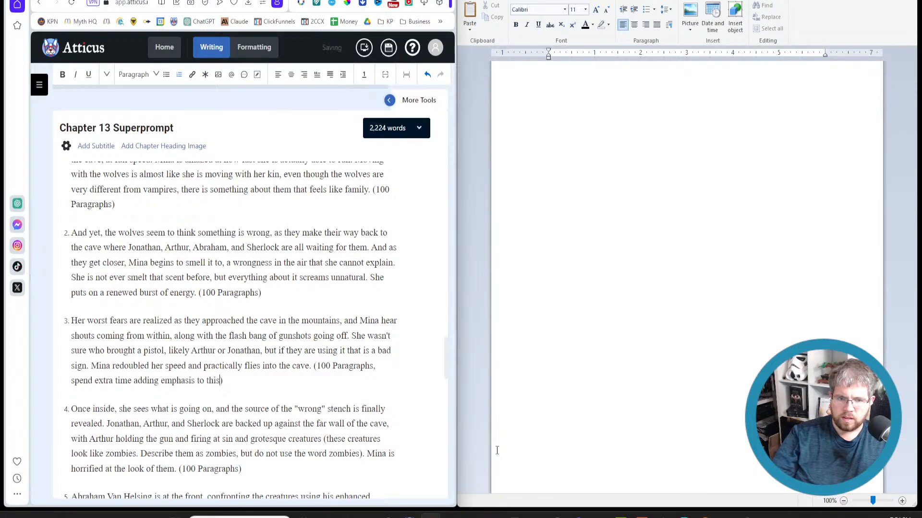
pyautogui.write(' section')
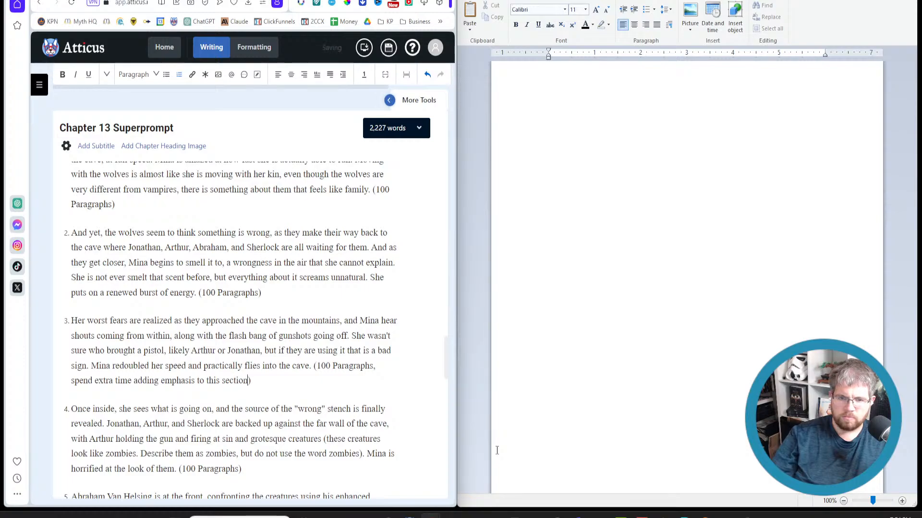
# Copy the emphasis note from beat 3 into the closing parentheses of beat 5, after "100 Paragraphs".
pyautogui.keyDown('shift'); pyautogui.click(71, 382); pyautogui.keyUp('shift')
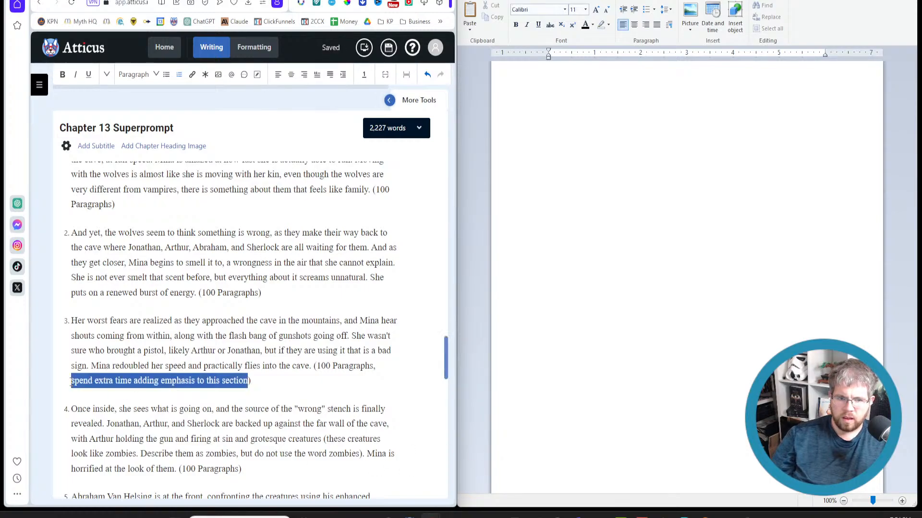
pyautogui.scroll(-3, 267, 392)
pyautogui.hotkey('shift', 'Left')
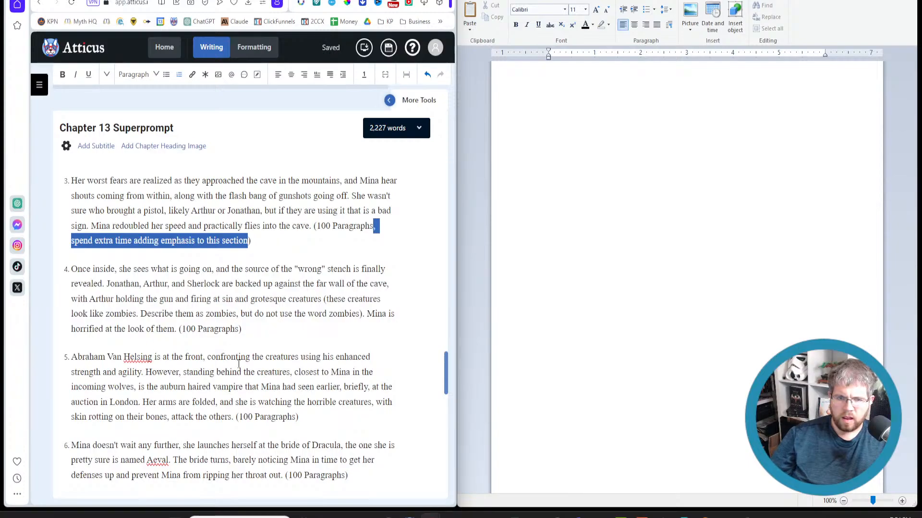
pyautogui.scroll(-2, 238, 363)
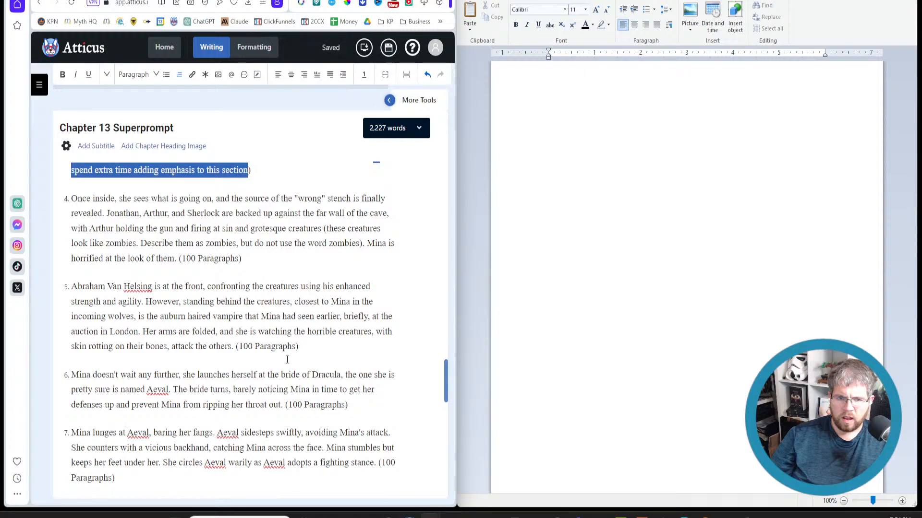
pyautogui.click(296, 346)
pyautogui.write(', spend extra time adding emphasis to this section')
# Add ", spend extra time adding emphasis to this section" to beat 13's parentheses and copy the entire superprompt.
pyautogui.scroll(-8, 320, 410)
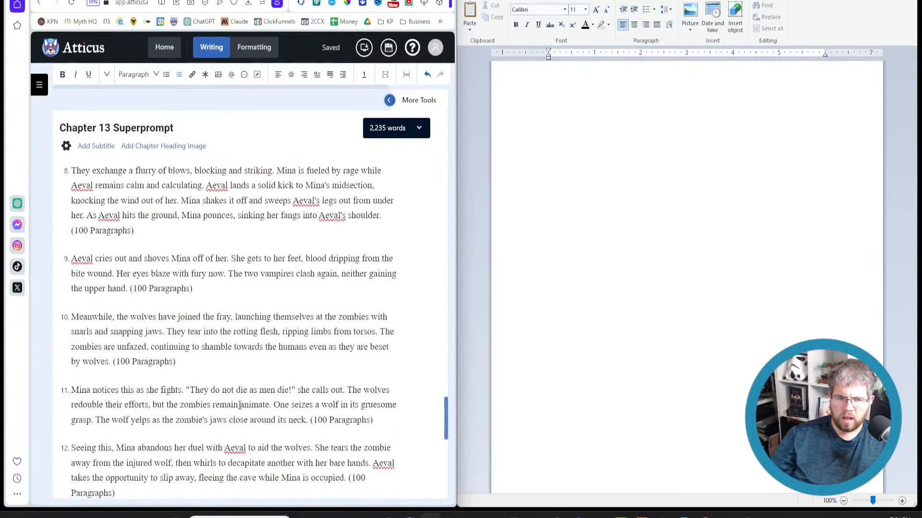
pyautogui.scroll(-4, 238, 406)
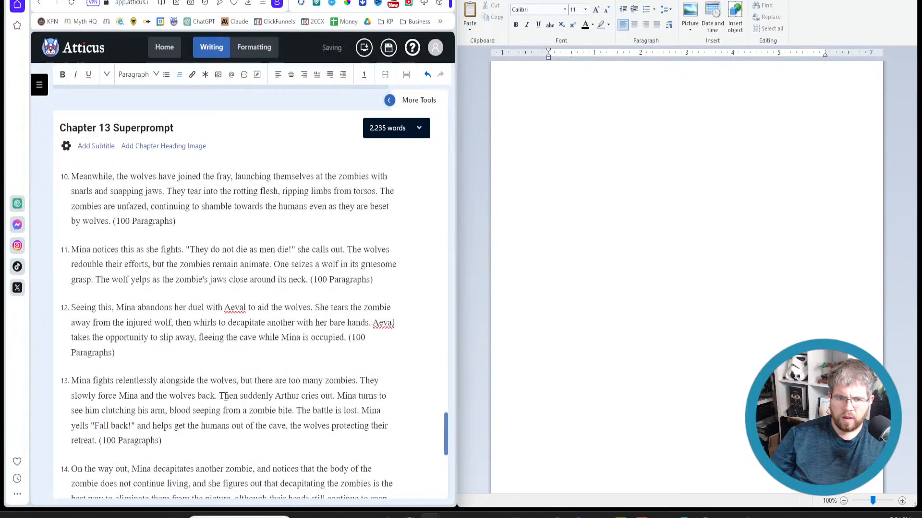
pyautogui.scroll(-6, 226, 396)
pyautogui.scroll(4, 225, 396)
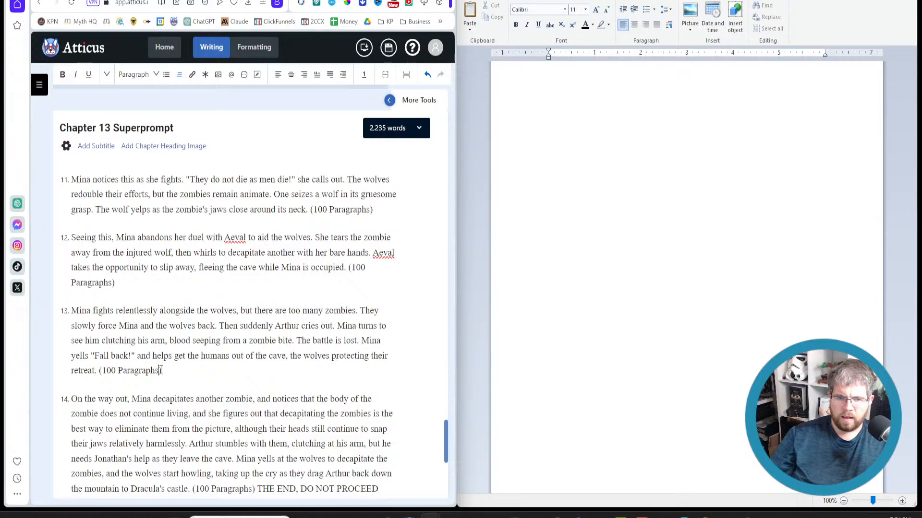
pyautogui.write(', spend extra time adding emphasis to this section')
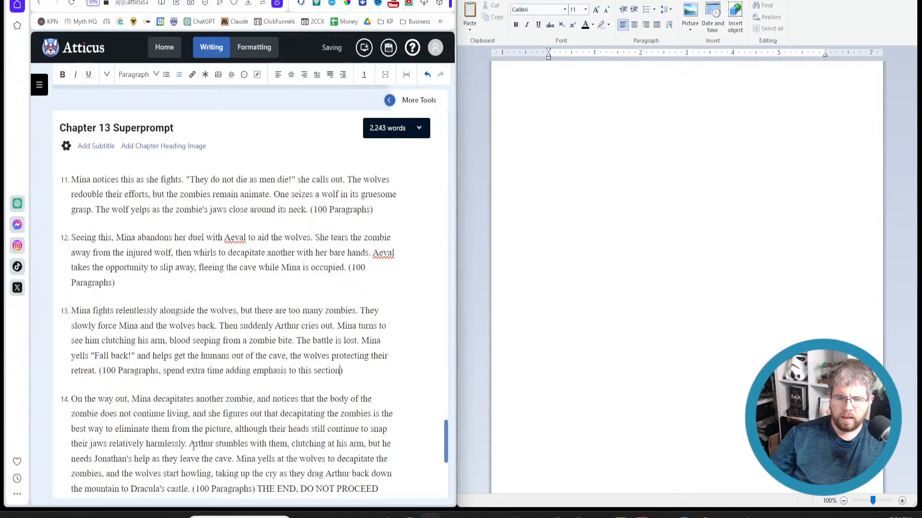
pyautogui.scroll(-2, 192, 446)
pyautogui.hotkey('ctrl', 'a')
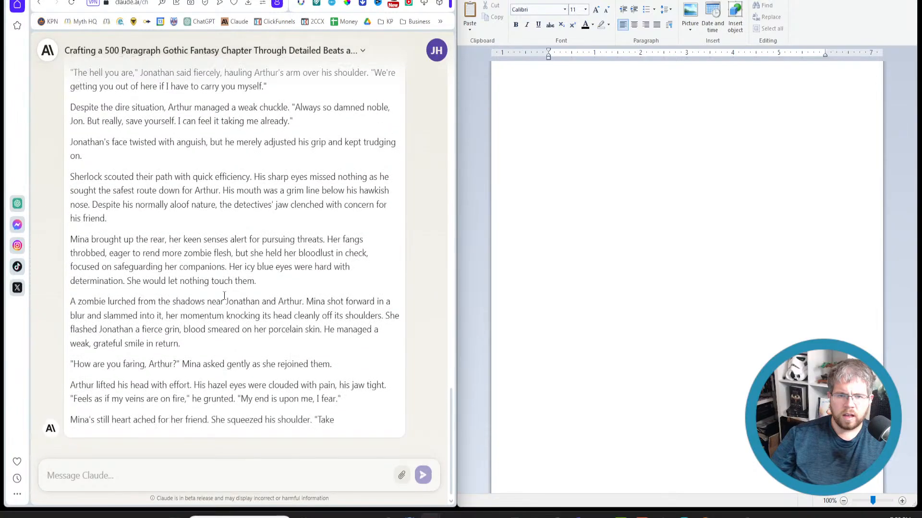
# Review the generated chapter in the Claude chat, highlighting the text from the Castle Dracula paragraph back to the opening.
pyautogui.scroll(7, 224, 296)
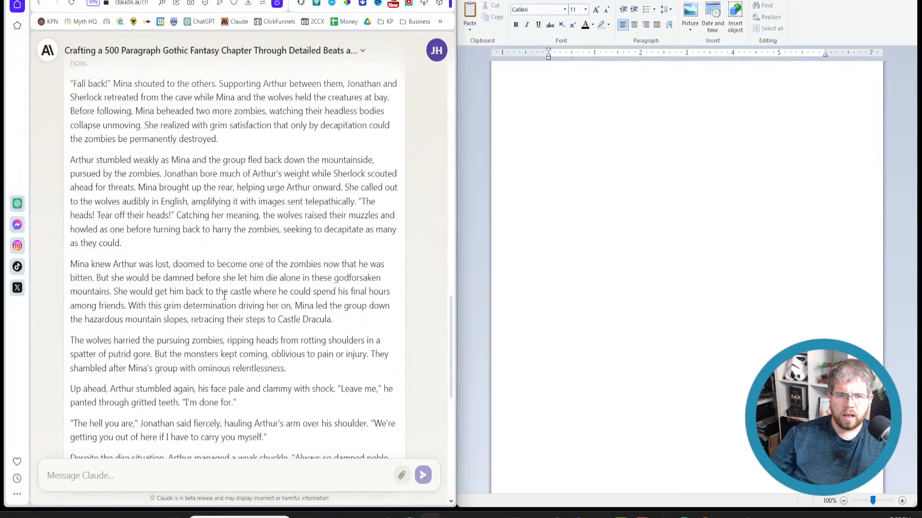
pyautogui.scroll(4, 224, 297)
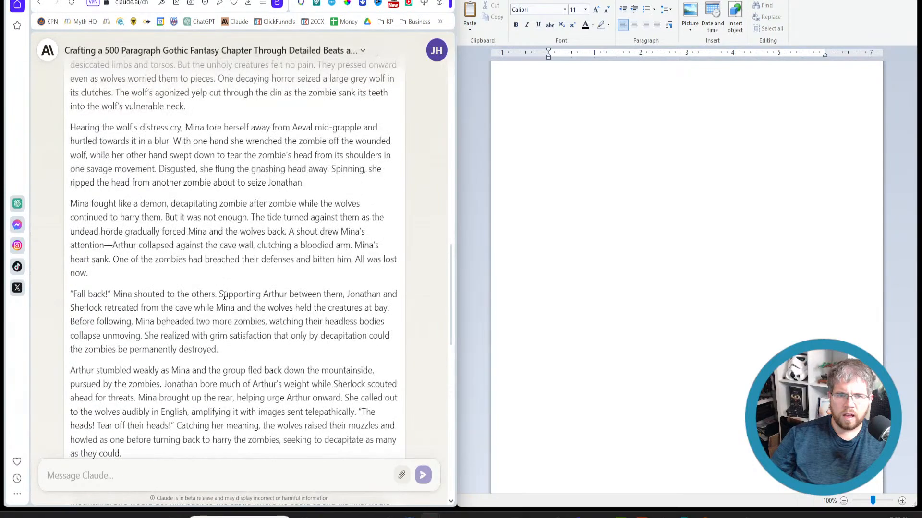
pyautogui.scroll(7, 224, 295)
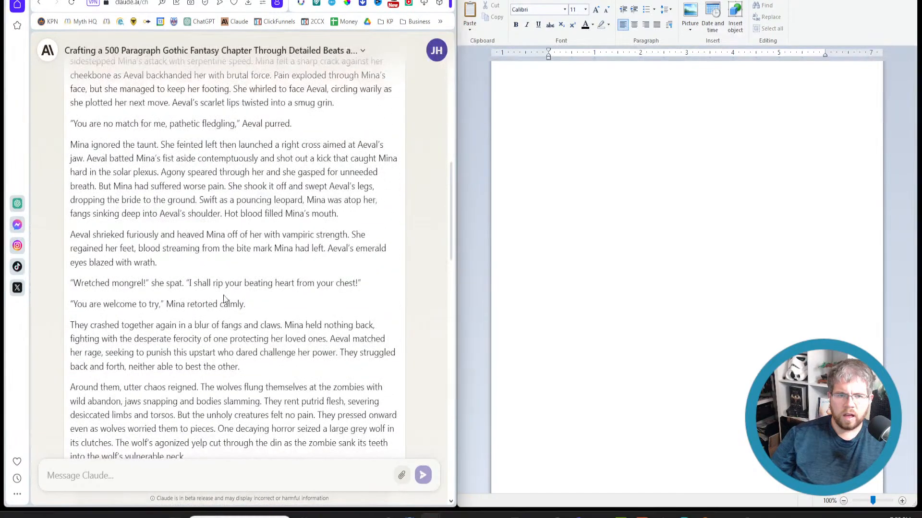
pyautogui.scroll(-9, 224, 299)
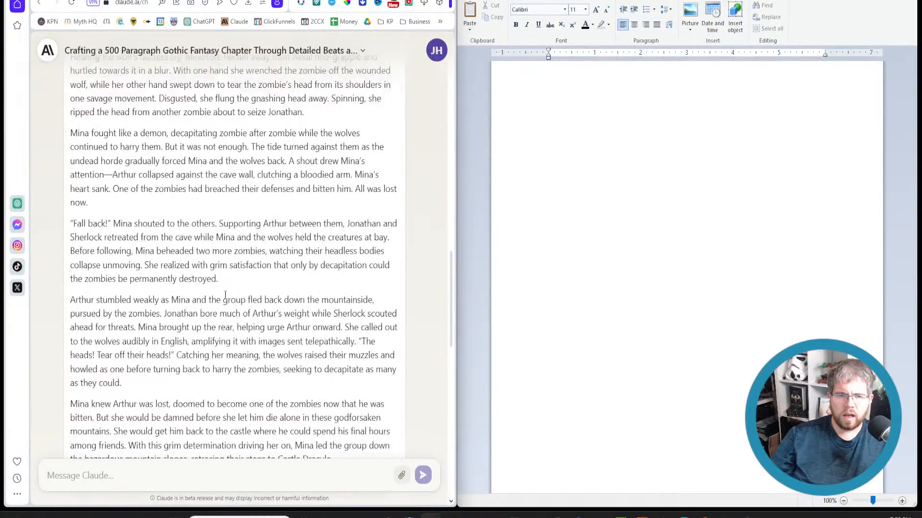
pyautogui.scroll(-4, 225, 294)
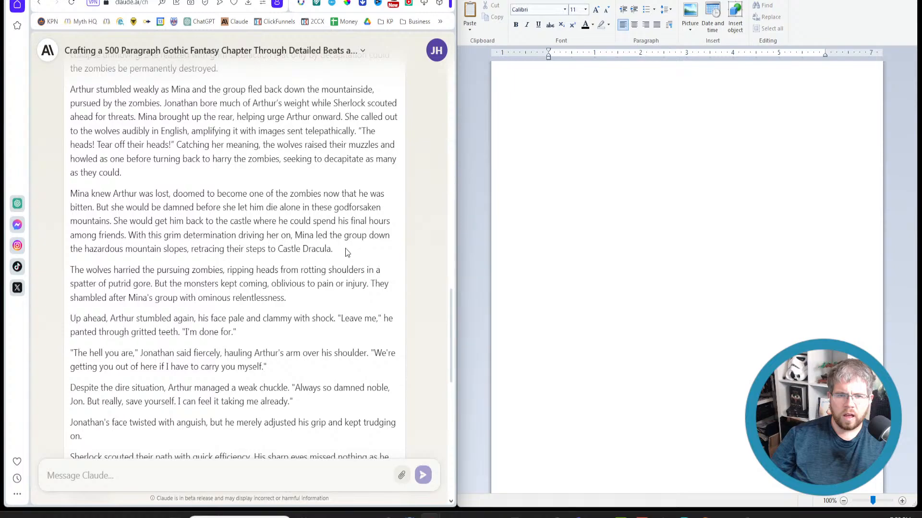
pyautogui.moveTo(345, 249); pyautogui.dragTo(302, 249)
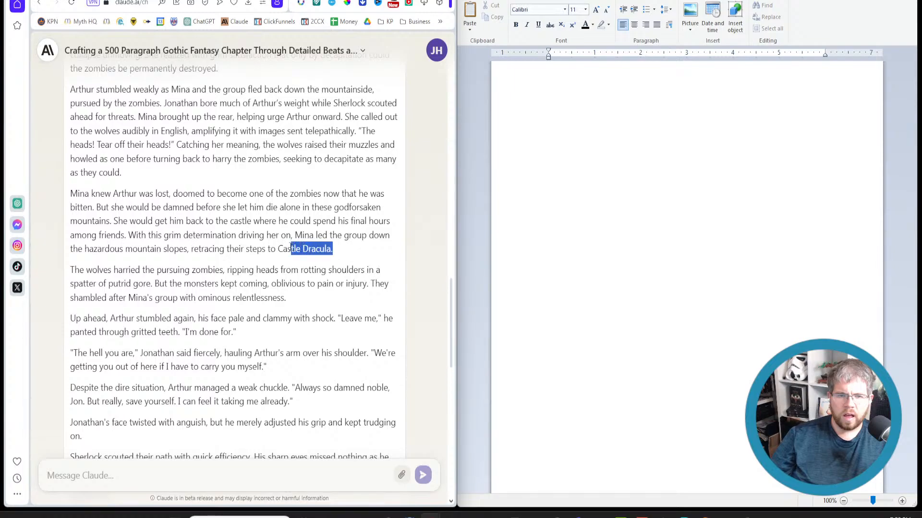
pyautogui.moveTo(291, 248); pyautogui.dragTo(99, 144)
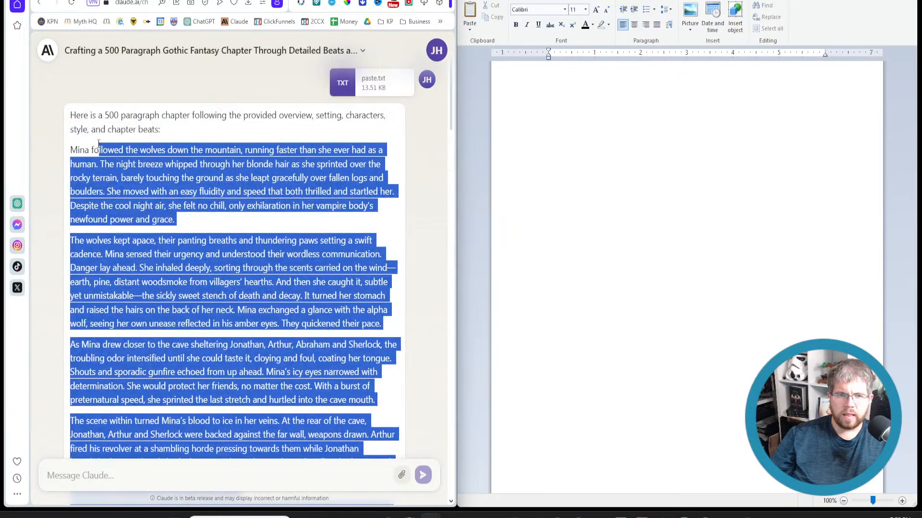
# Delete the current Claude conversation containing the generated Gothic fantasy chapter.
pyautogui.click(206, 50)
pyautogui.click(199, 93)
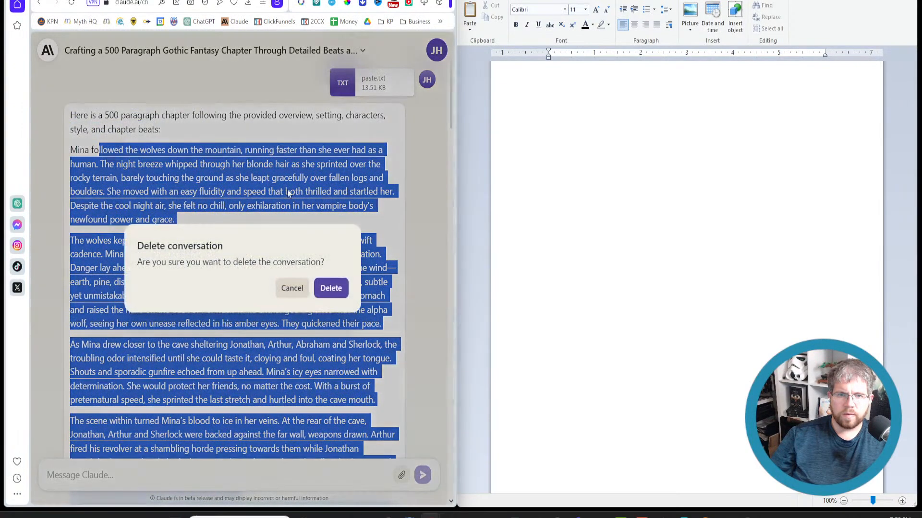
pyautogui.click(332, 288)
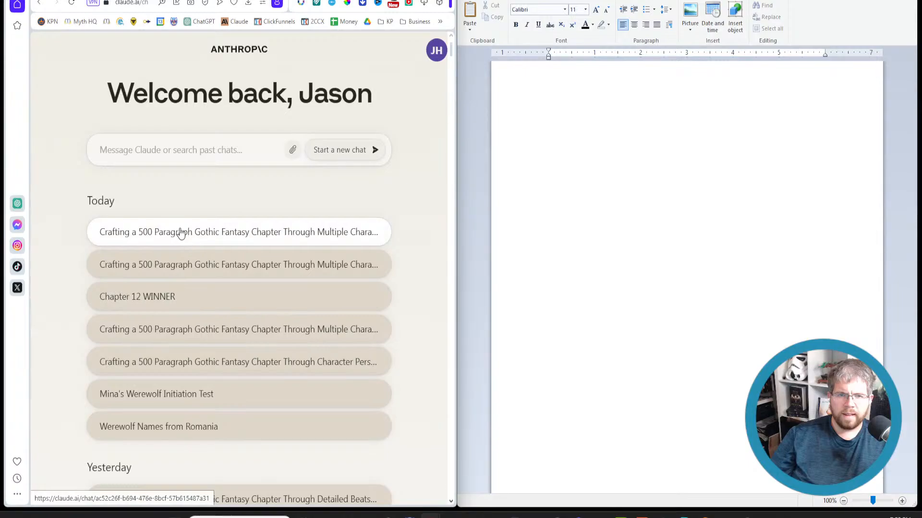
# Paste the copied superprompt into Claude's message box and start a new chat with it.
pyautogui.click(169, 144)
pyautogui.hotkey('ctrl', 'v')
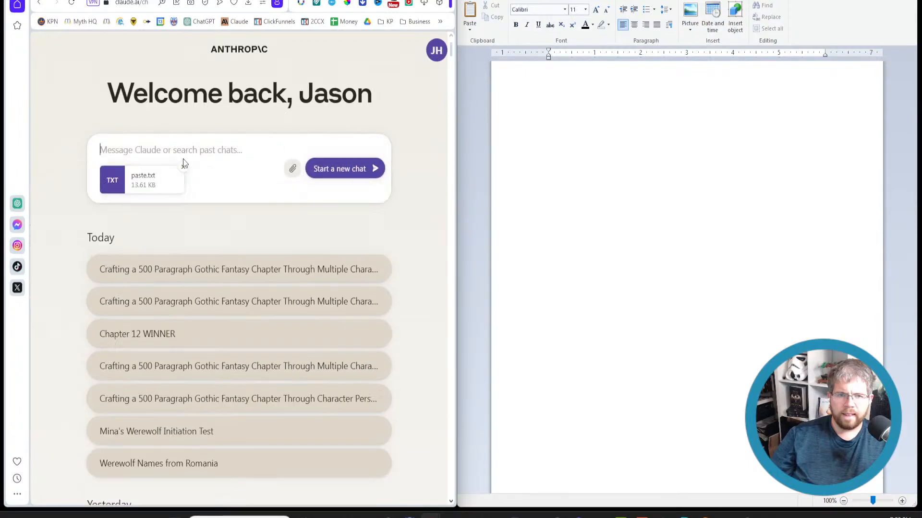
pyautogui.press('Return')
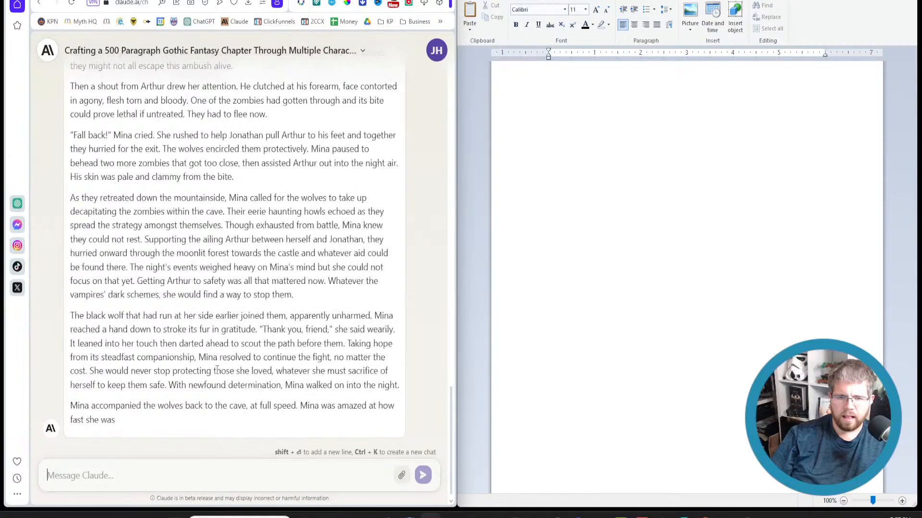
# Copy the newly generated chapter from Claude into WordCounter, replacing the existing text, to check its word count.
pyautogui.scroll(1, 236, 375)
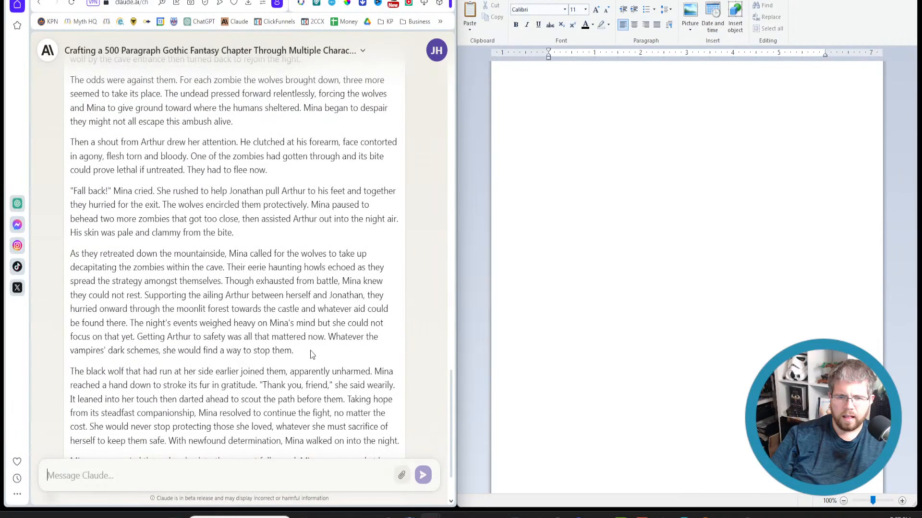
pyautogui.moveTo(309, 354); pyautogui.dragTo(71, 163)
pyautogui.hotkey('ctrl', 'c')
pyautogui.hotkey('ctrl', 'Tab')
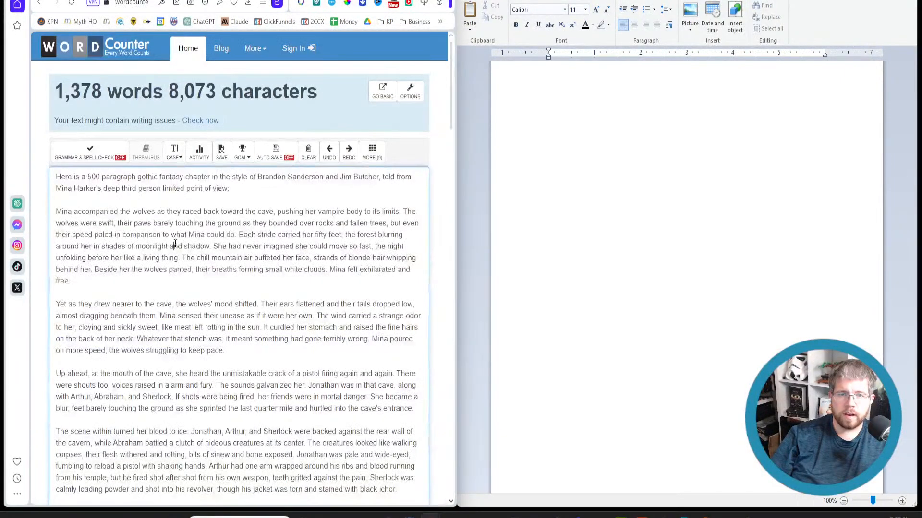
pyautogui.click(175, 245)
pyautogui.hotkey('ctrl', 'a')
pyautogui.hotkey('ctrl', 'v')
pyautogui.scroll(10, 91, 222)
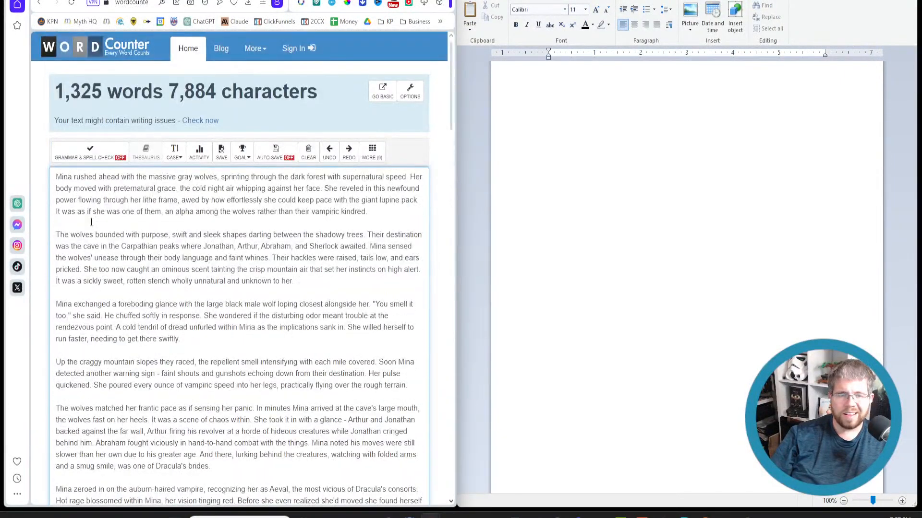
# Open the earlier Gothic fantasy chat listed just above Chapter 12 WINNER and examine the chapter's closing paragraphs.
pyautogui.hotkey('ctrl', 'Tab')
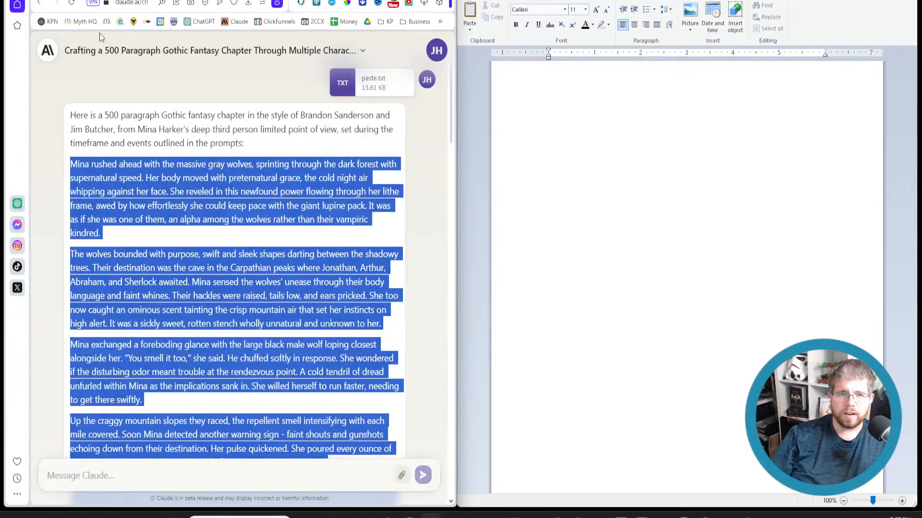
pyautogui.click(51, 53)
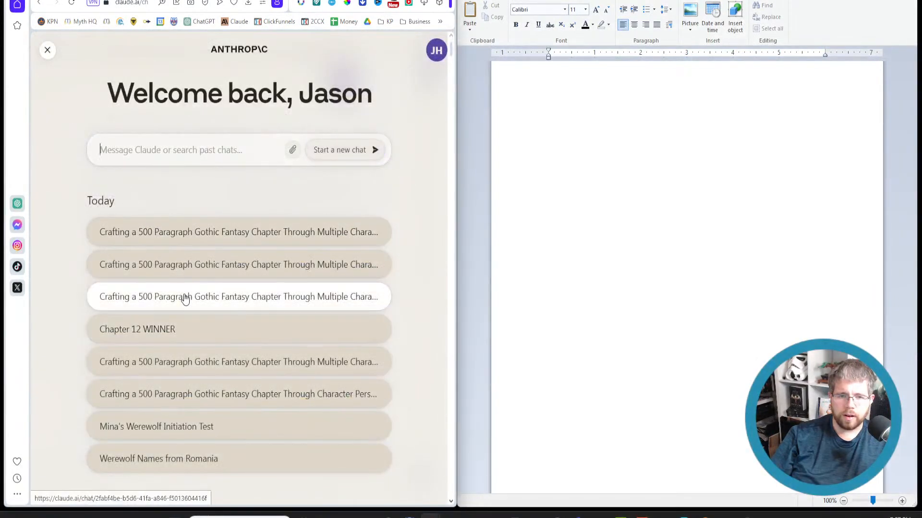
pyautogui.click(185, 298)
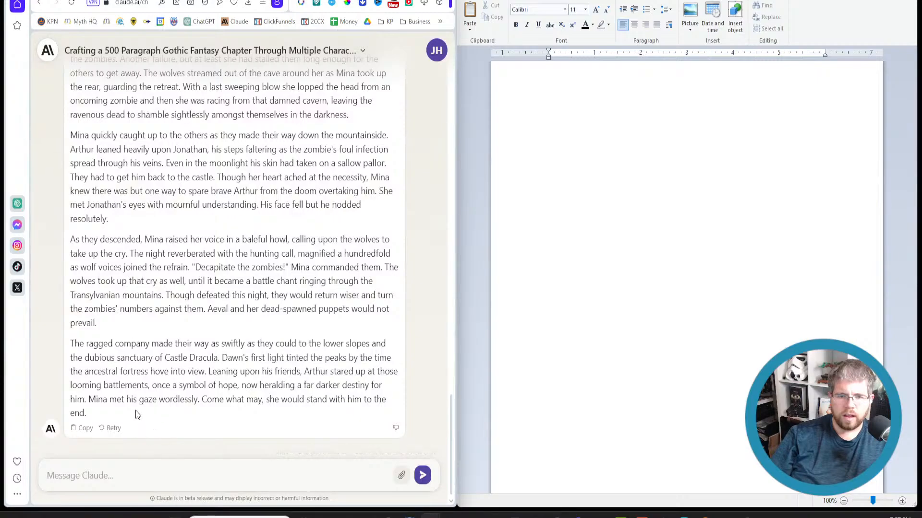
pyautogui.moveTo(136, 411); pyautogui.dragTo(138, 399)
pyautogui.click(135, 296)
pyautogui.moveTo(88, 319); pyautogui.dragTo(85, 313)
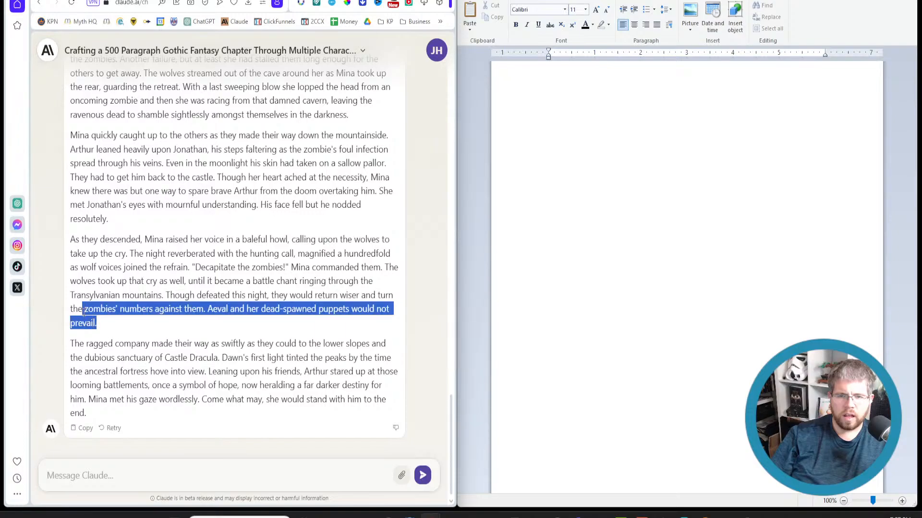
pyautogui.moveTo(83, 312); pyautogui.dragTo(83, 312)
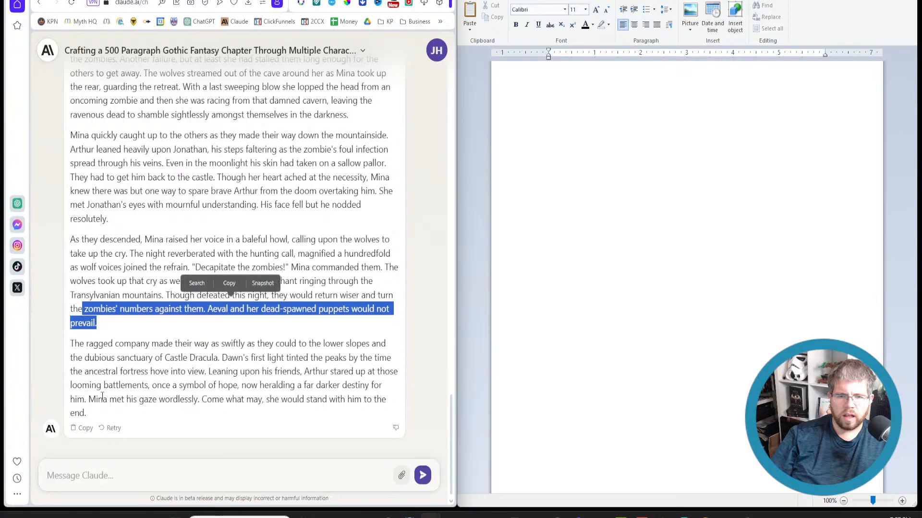
pyautogui.click(97, 414)
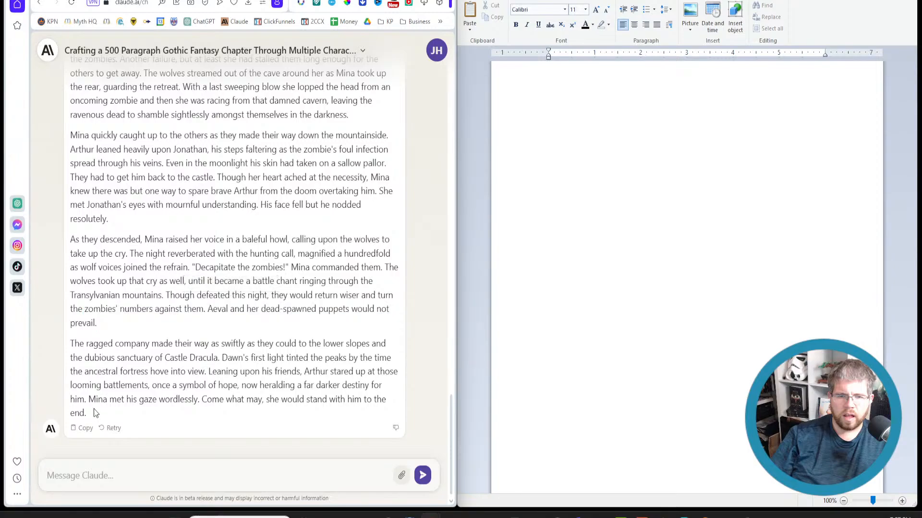
# Copy the earlier chapter's full text into WordCounter, replacing the existing text, and examine its length and the cave battle with Aeval.
pyautogui.moveTo(95, 413); pyautogui.dragTo(71, 151)
pyautogui.hotkey('ctrl', 'c')
pyautogui.hotkey('ctrl', 'Tab')
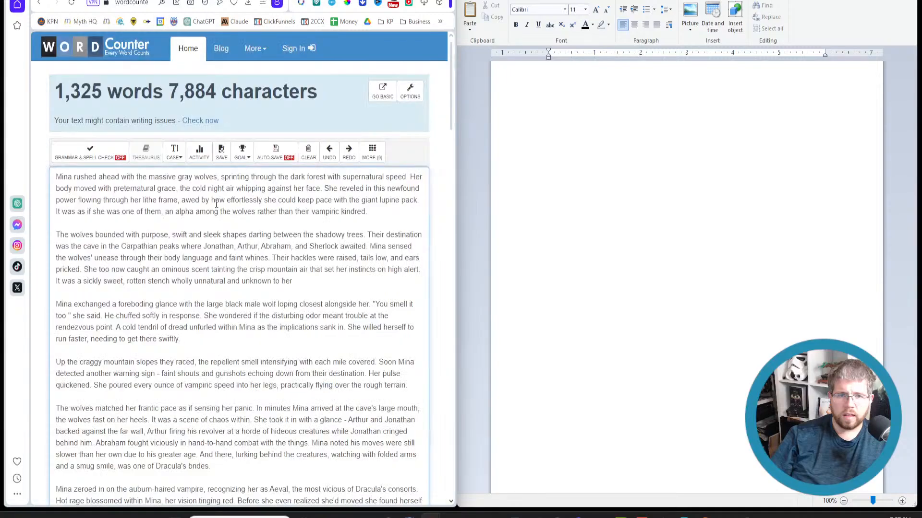
pyautogui.click(214, 203)
pyautogui.hotkey('ctrl', 'a')
pyautogui.hotkey('ctrl', 'v')
pyautogui.scroll(8, 162, 211)
pyautogui.scroll(5, 153, 188)
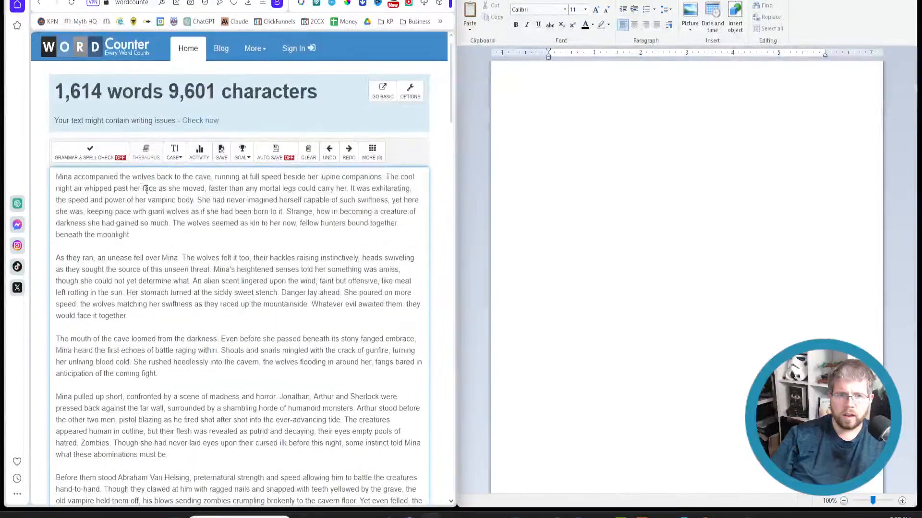
pyautogui.scroll(-7, 122, 208)
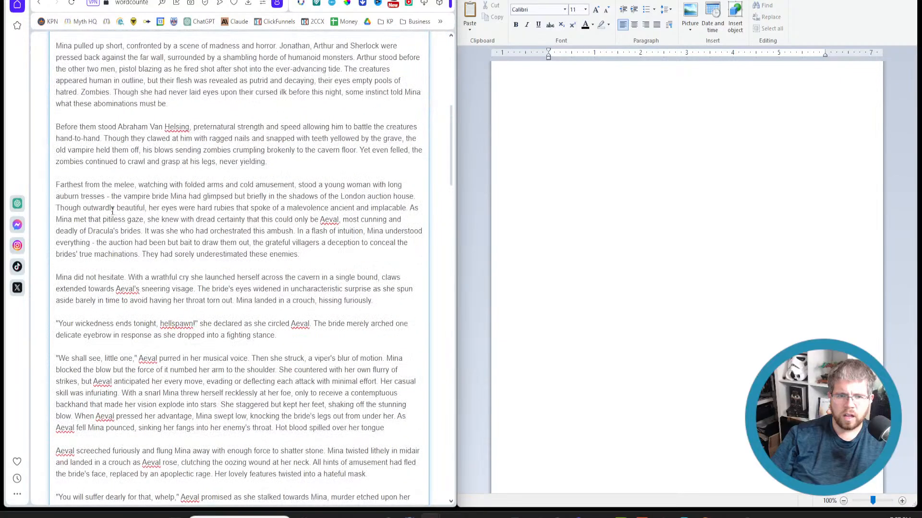
pyautogui.scroll(-3, 112, 211)
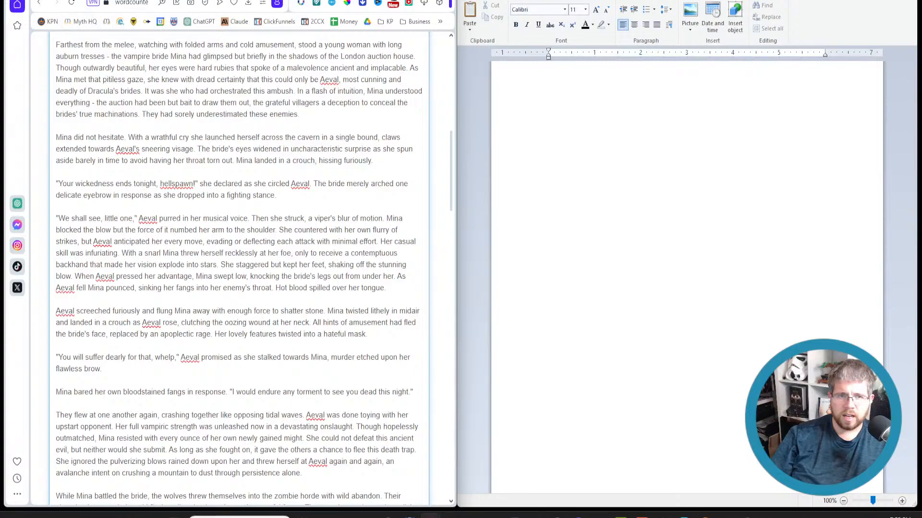
# Switch to the Chapter 13 superprompt in Atticus and raise the scene minimum in its instructions to 1500 paragraphs.
pyautogui.click(104, 0)
pyautogui.click(163, 0)
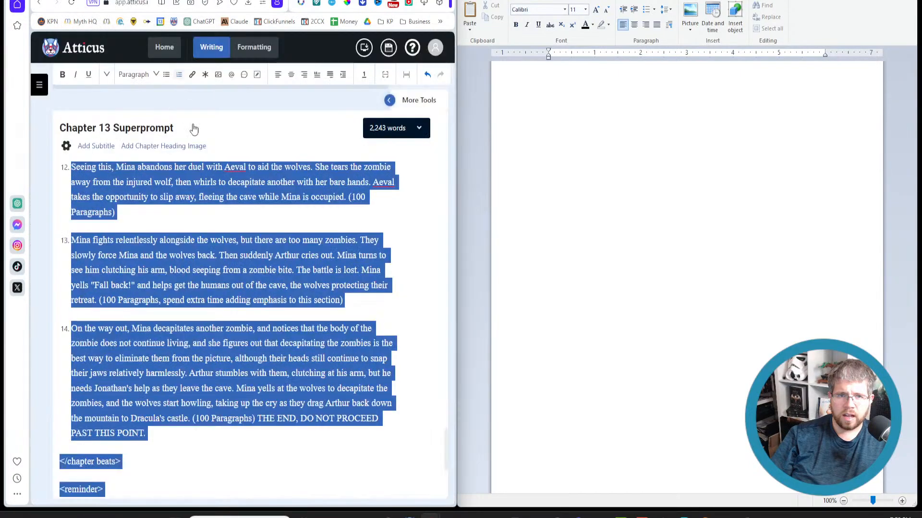
pyautogui.scroll(15, 140, 225)
pyautogui.scroll(10, 140, 225)
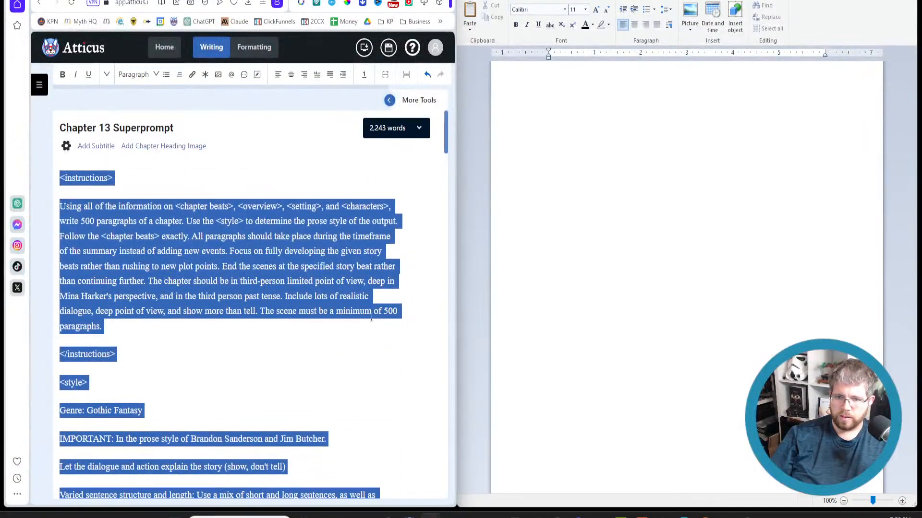
pyautogui.click(386, 311)
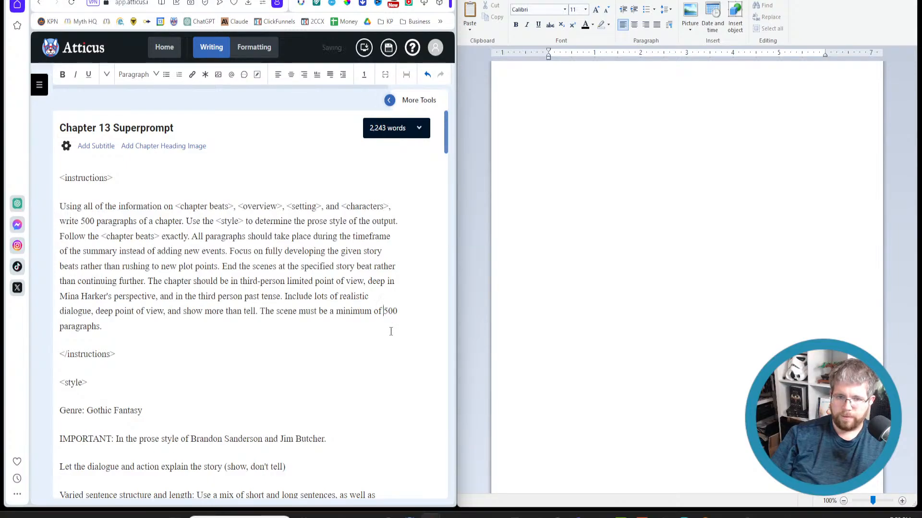
pyautogui.write('1500')
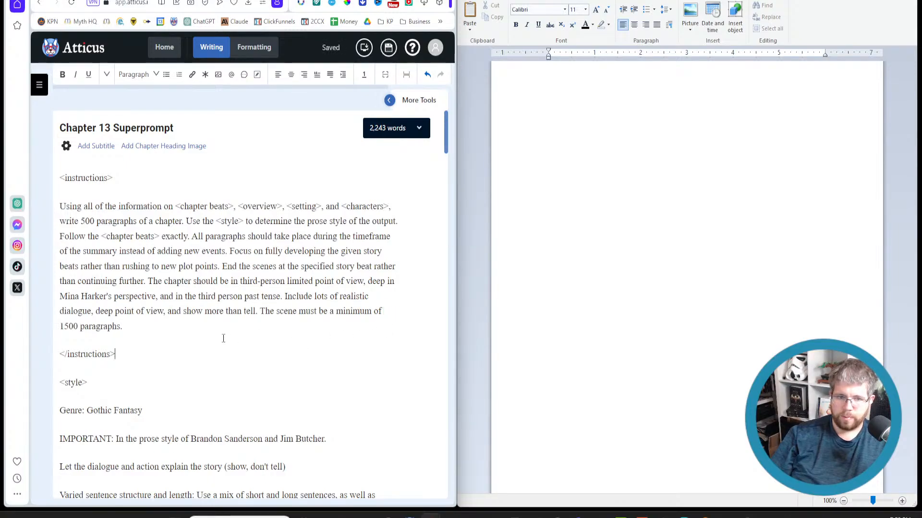
# Copy the entire revised superprompt from Atticus and start a new Claude chat with it.
pyautogui.hotkey('ctrl', 'a')
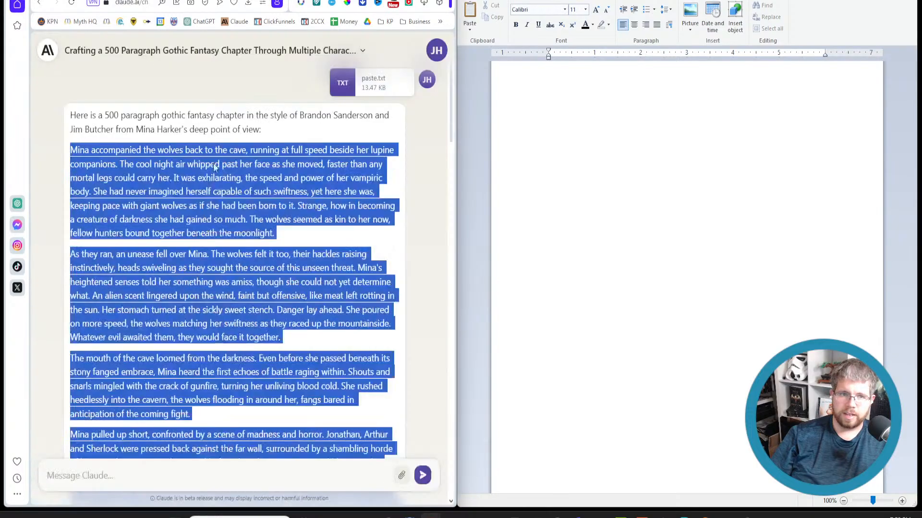
pyautogui.click(242, 279)
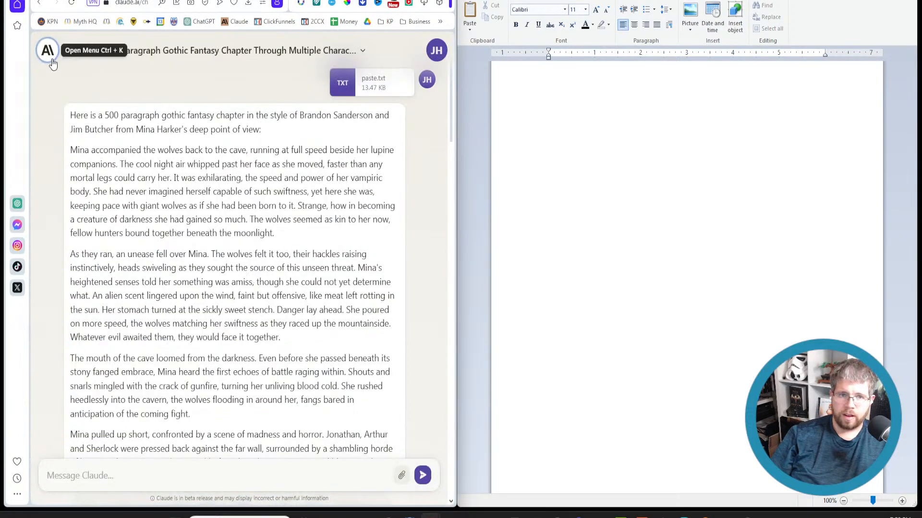
pyautogui.click(50, 53)
pyautogui.hotkey('ctrl', 'v')
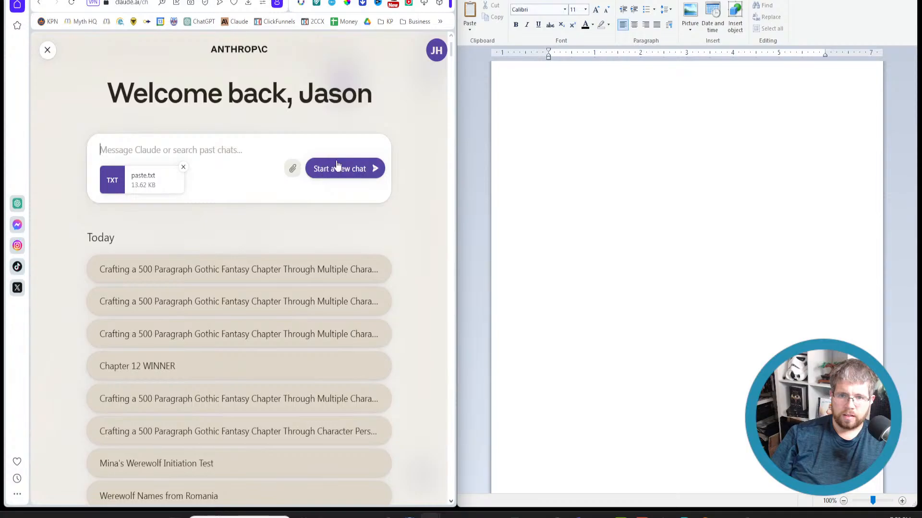
pyautogui.click(338, 169)
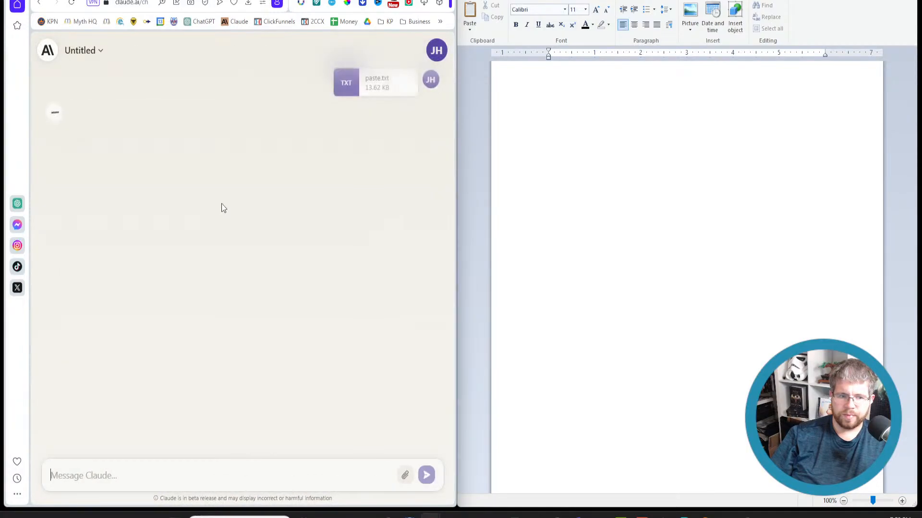
# Check the paragraph minimum in the Atticus superprompt's instructions, and return to the Claude chat.
pyautogui.click(144, 1)
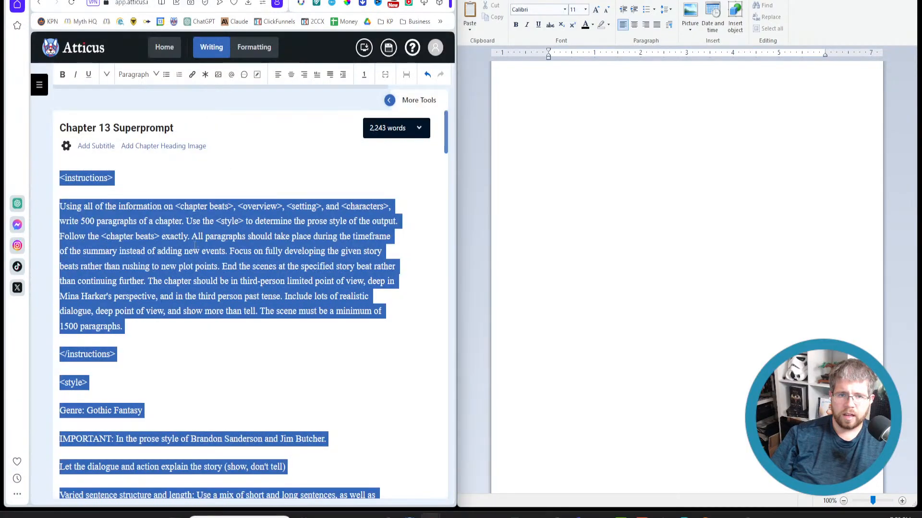
pyautogui.click(276, 313)
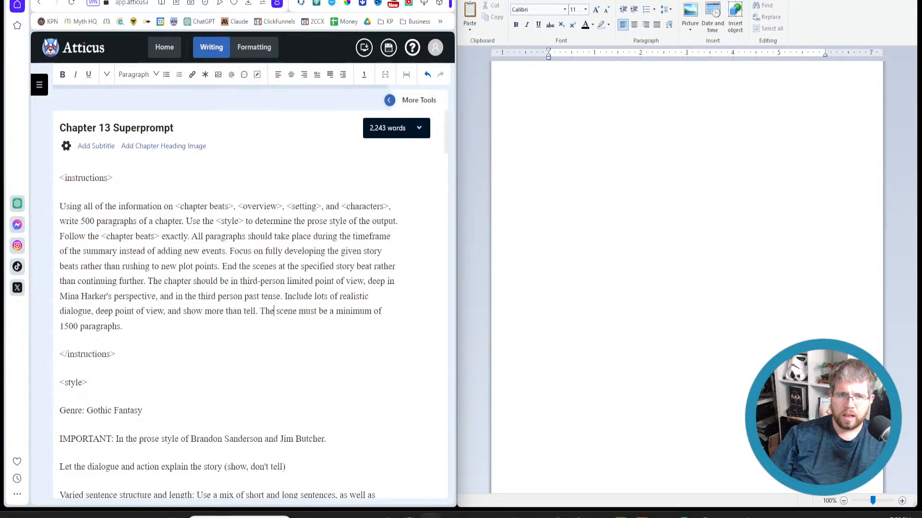
pyautogui.click(192, 1)
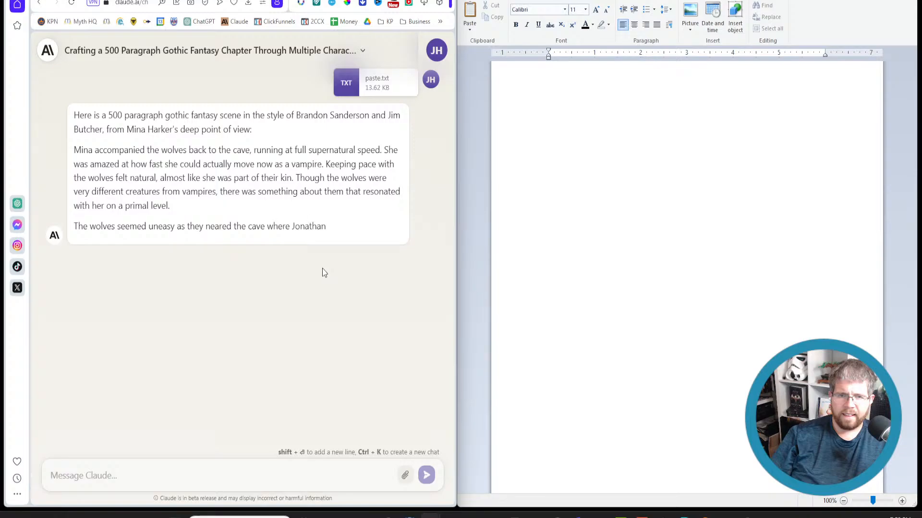
# Skim the opening of the newly generated scene and delete its Claude conversation.
pyautogui.click(142, 50)
pyautogui.press('Escape')
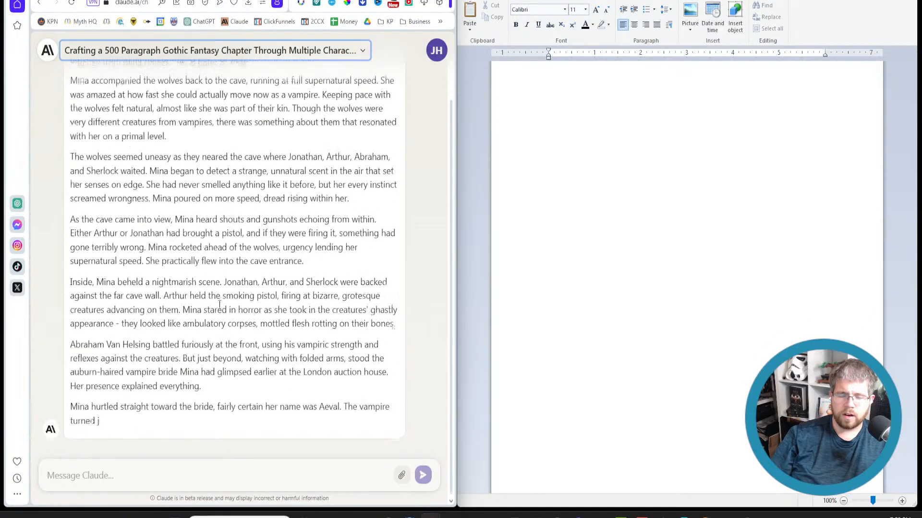
pyautogui.scroll(2, 217, 304)
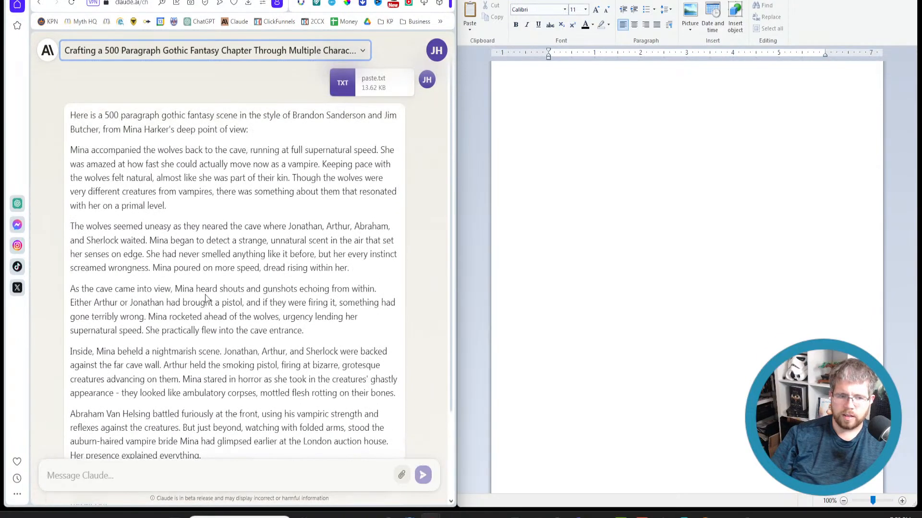
pyautogui.scroll(-3, 206, 295)
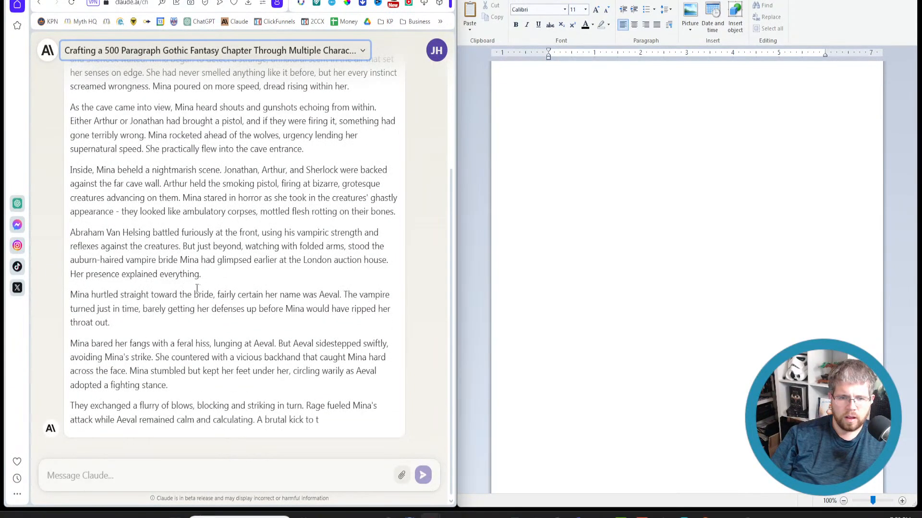
pyautogui.scroll(4, 197, 288)
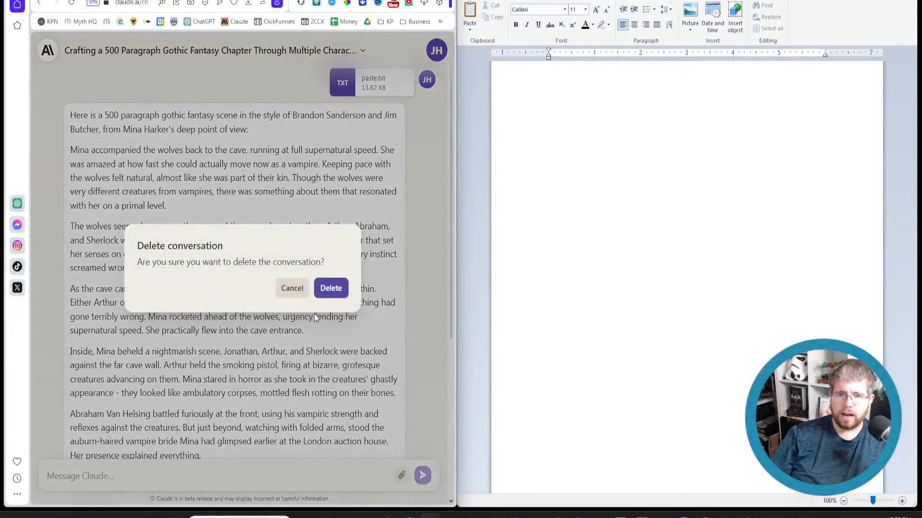
pyautogui.click(292, 288)
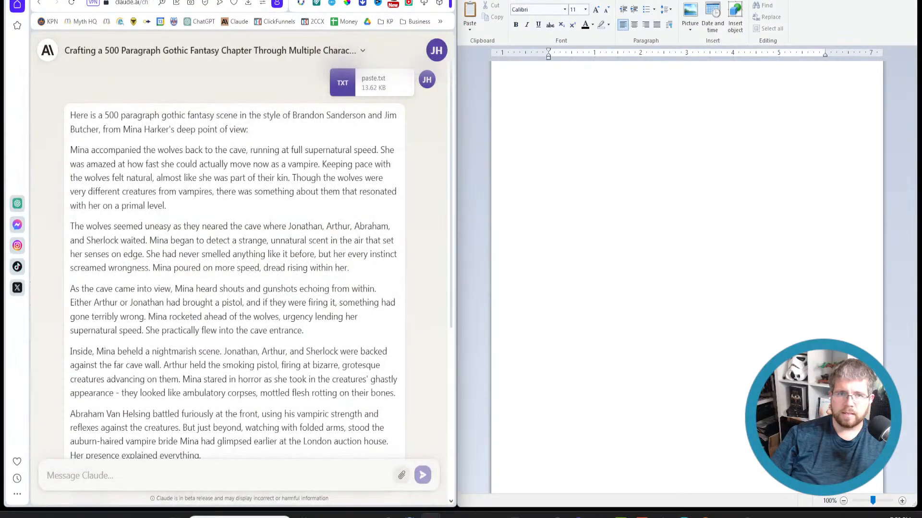
# Return to Atticus and review the Chapter 13 superprompt's instructions, style and character sections.
pyautogui.click(548, 94)
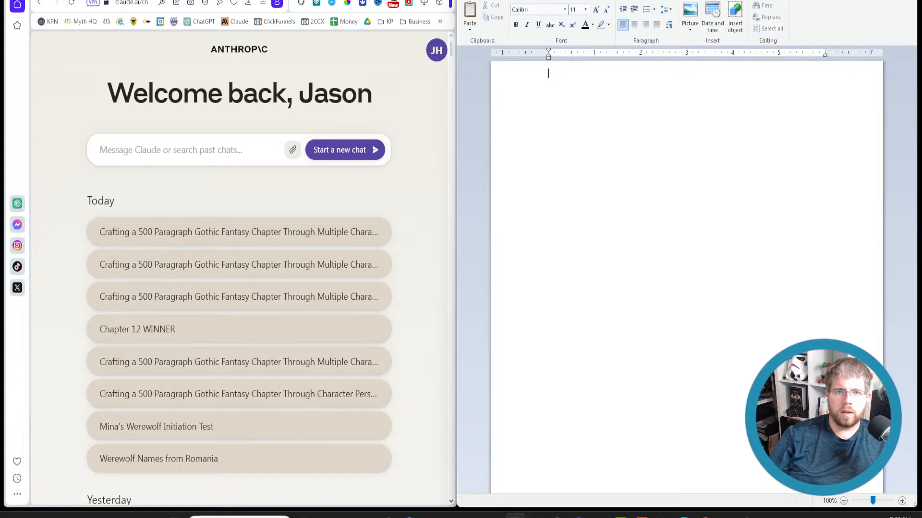
pyautogui.hotkey('alt', 'Tab')
pyautogui.hotkey('ctrl', 'Tab')
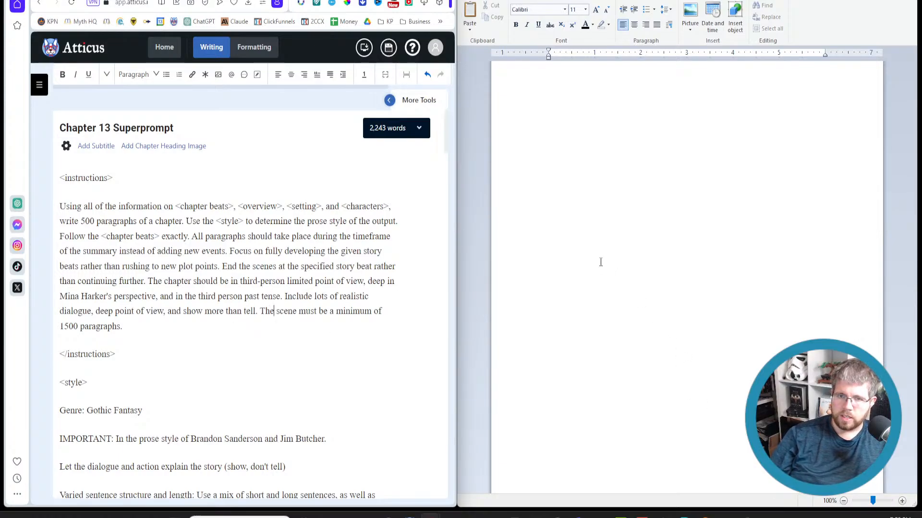
pyautogui.click(592, 185)
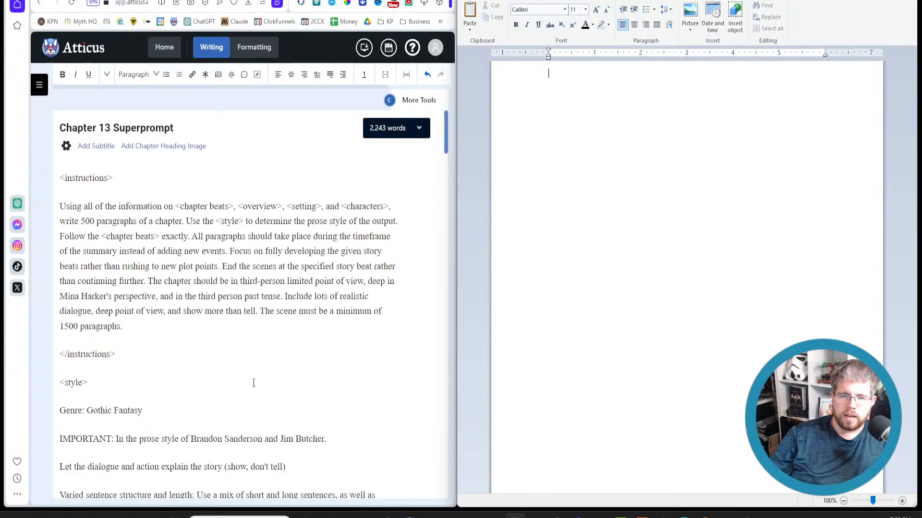
pyautogui.scroll(-4, 225, 382)
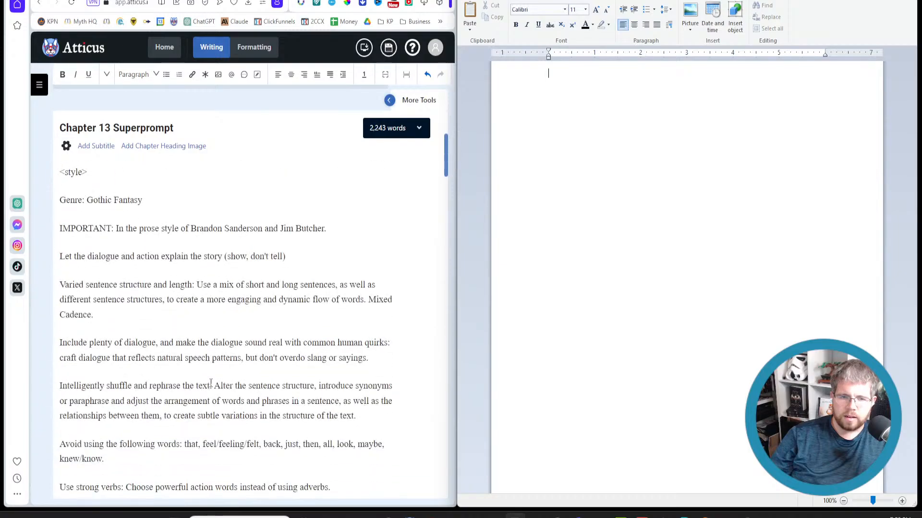
pyautogui.scroll(-8, 211, 382)
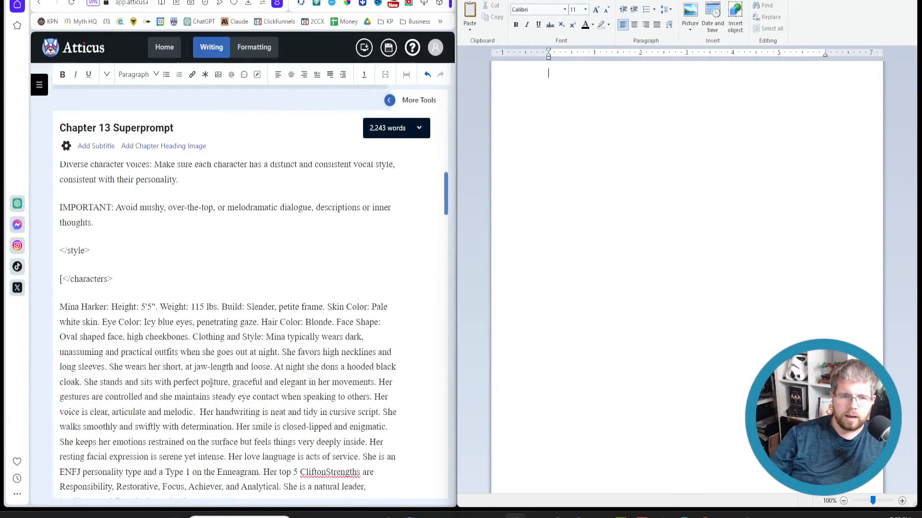
pyautogui.scroll(9, 212, 382)
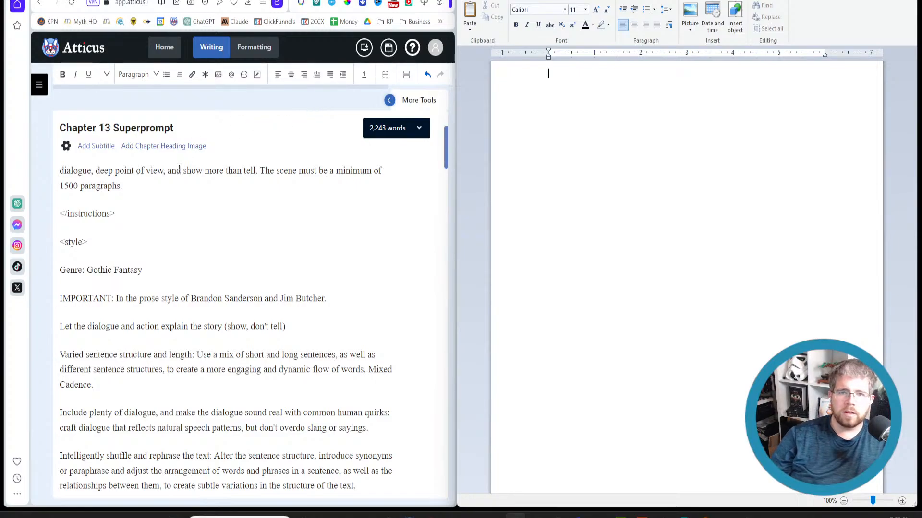
pyautogui.scroll(3, 179, 169)
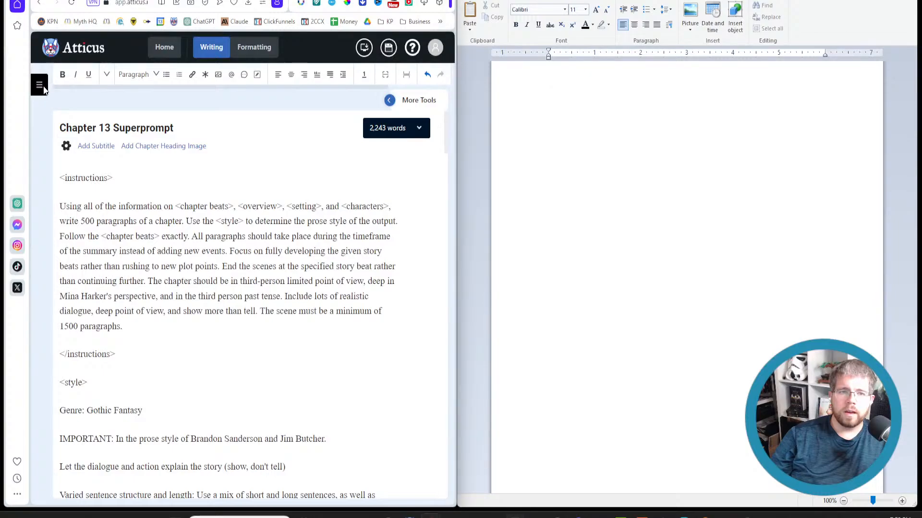
# Copy all the numbered chapter beats from the Chapter 11 superprompt in Atticus into the blank WordPad document.
pyautogui.click(40, 85)
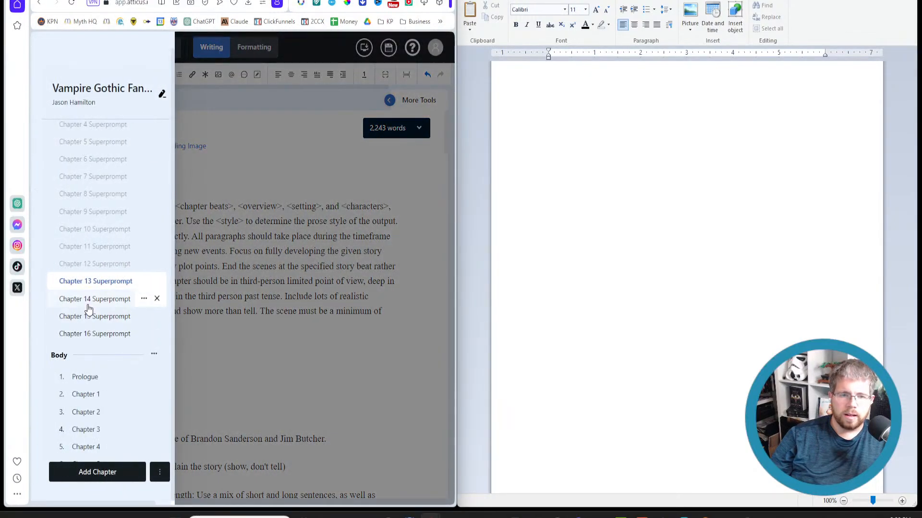
pyautogui.click(96, 247)
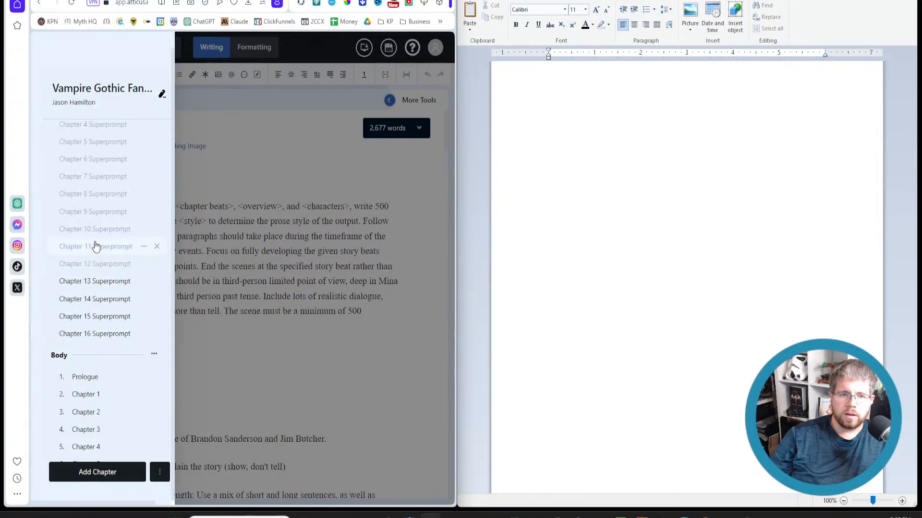
pyautogui.click(281, 280)
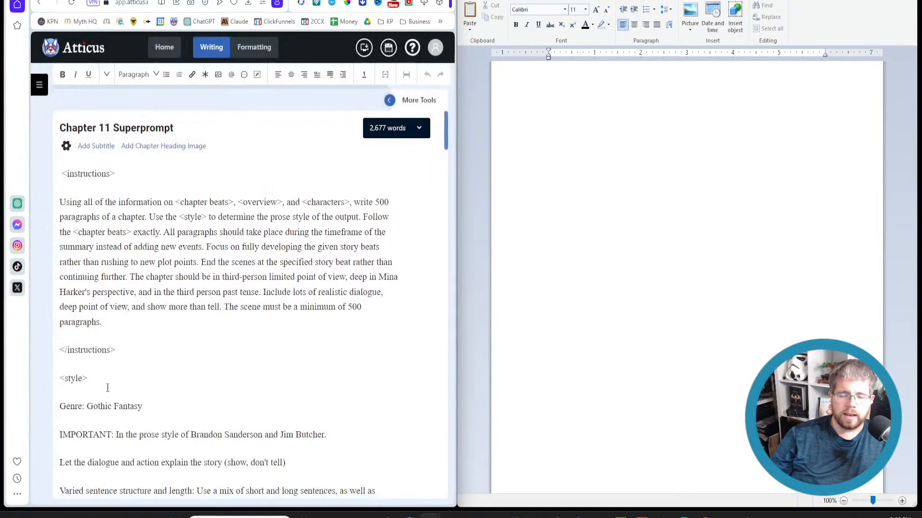
pyautogui.scroll(-10, 120, 367)
pyautogui.scroll(-15, 120, 367)
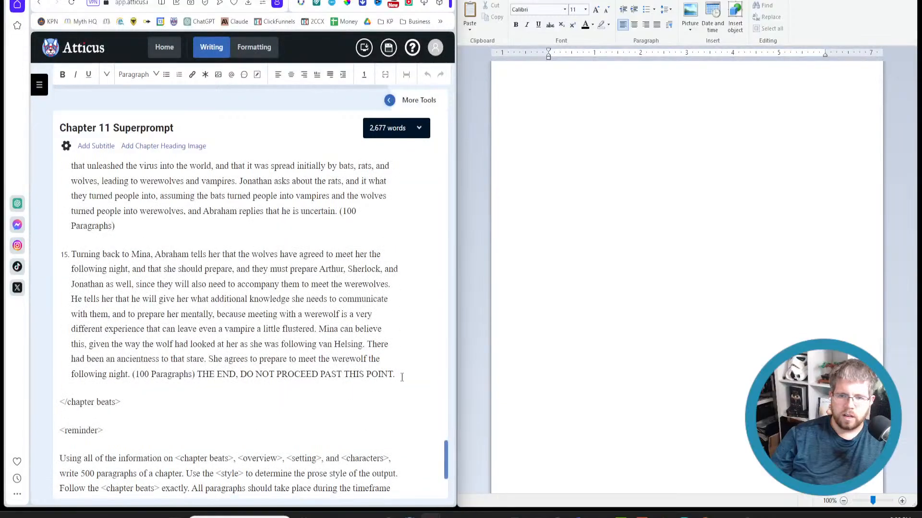
pyautogui.moveTo(402, 377); pyautogui.dragTo(71, 186)
pyautogui.hotkey('ctrl', 'c')
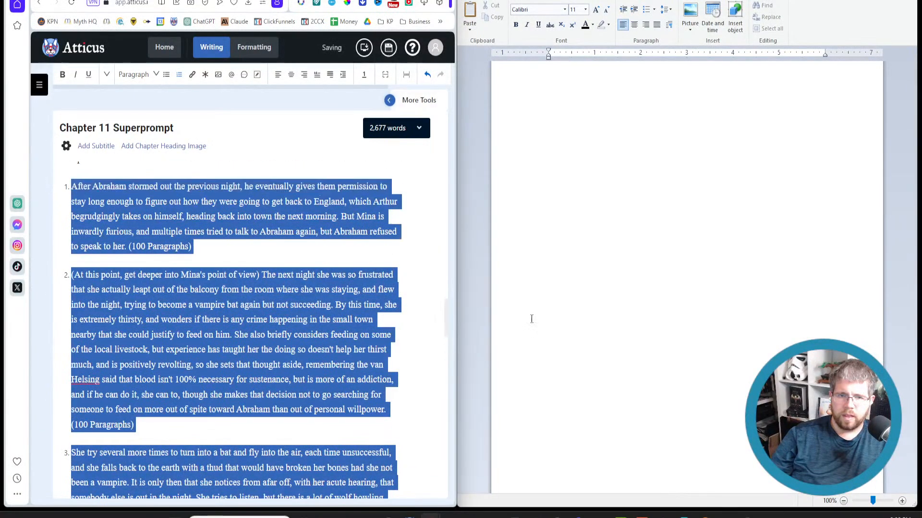
pyautogui.click(531, 319)
pyautogui.hotkey('ctrl', 'v')
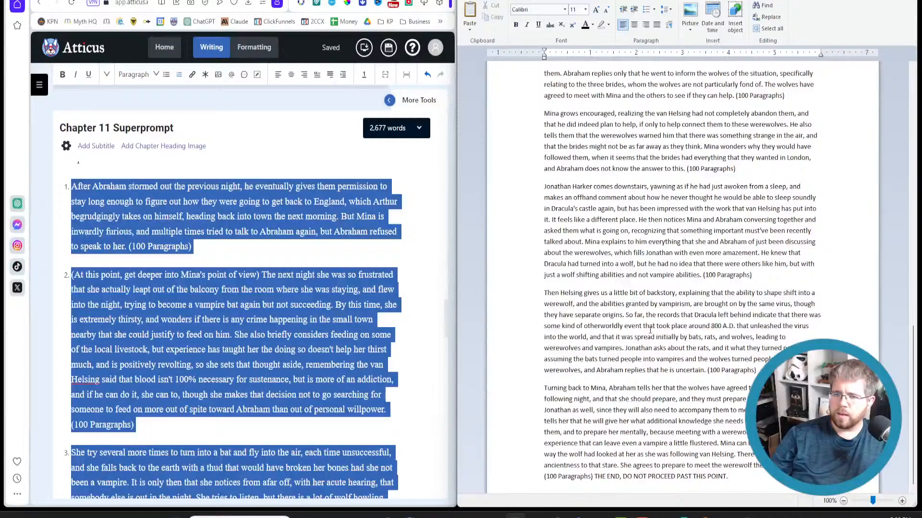
# Enclose the pasted beats between an opening <example> line and a closing </example> line.
pyautogui.press('Return')
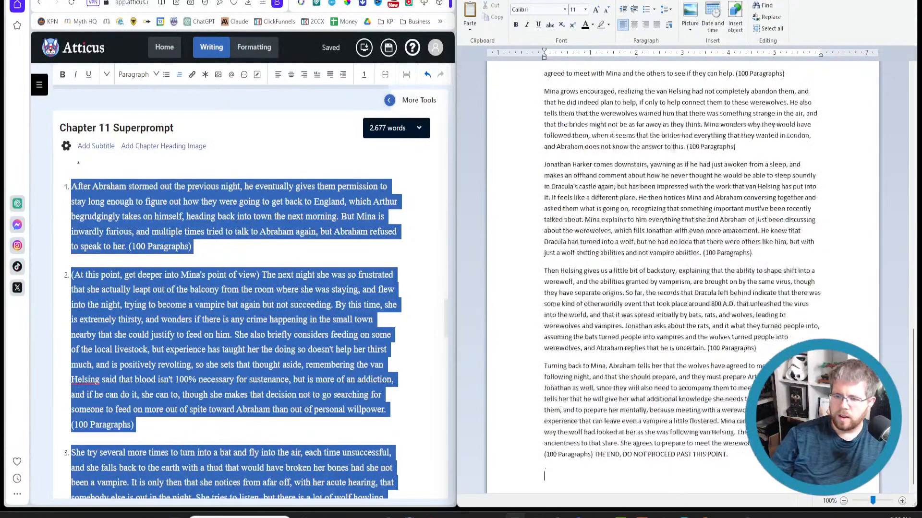
pyautogui.write('<')
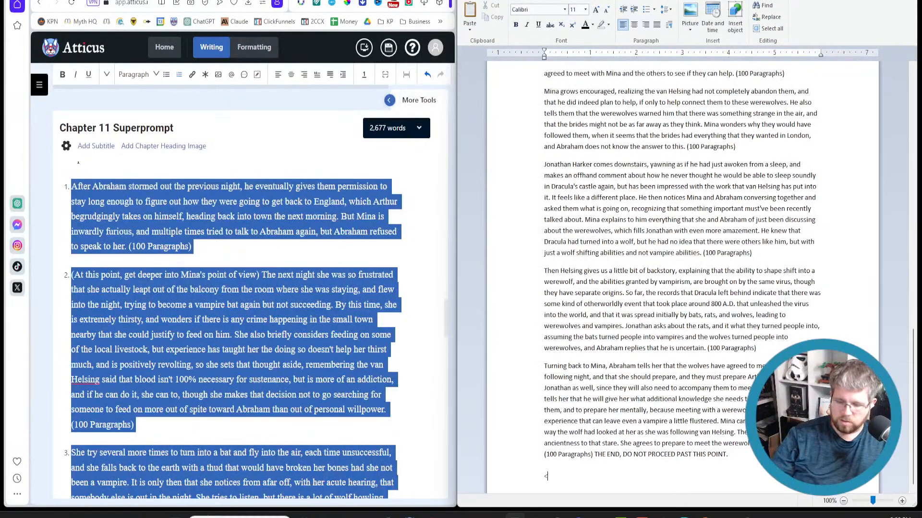
pyautogui.write('Ex')
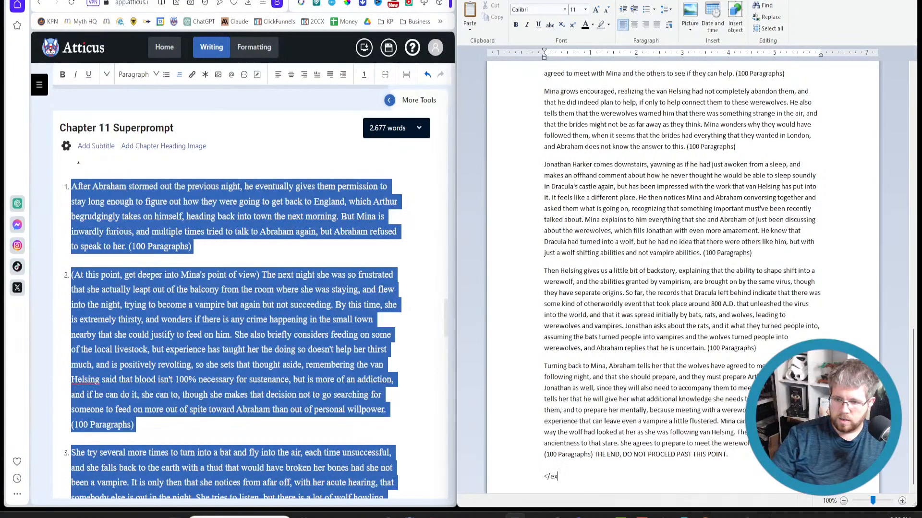
pyautogui.write('ample>')
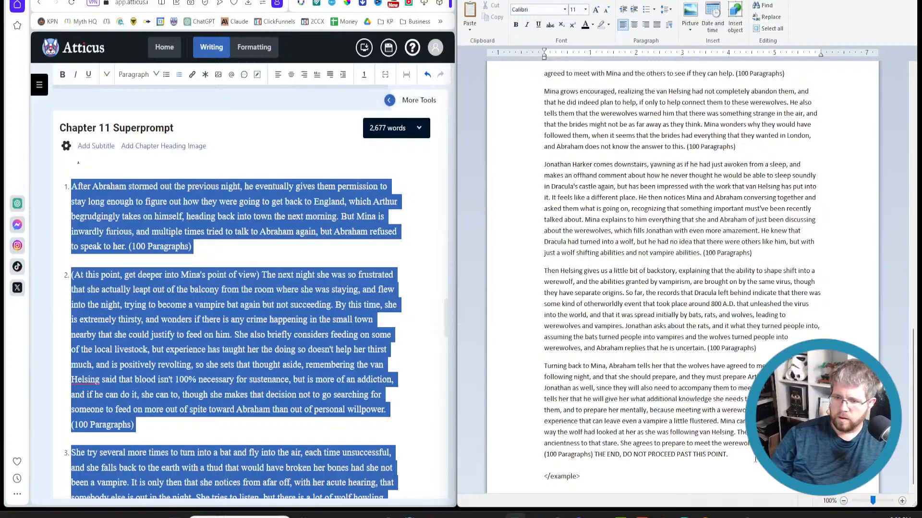
pyautogui.scroll(18, 755, 459)
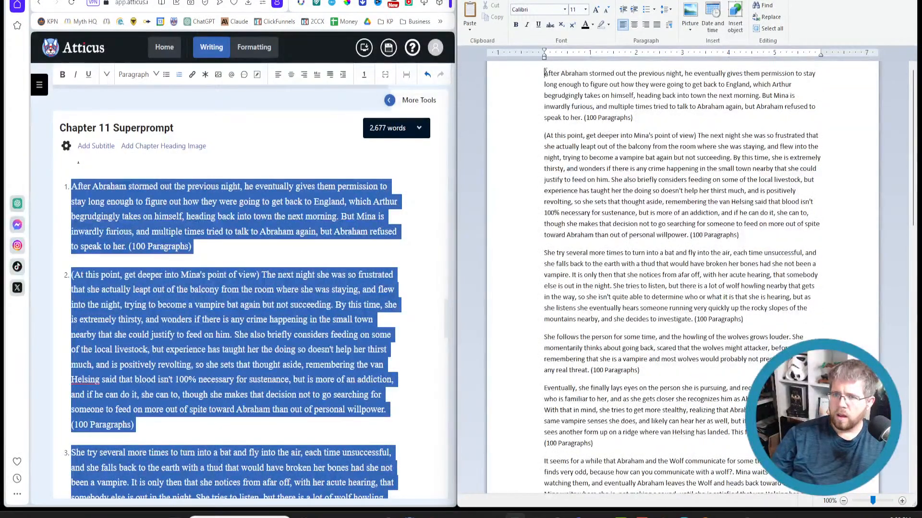
pyautogui.click(544, 73)
pyautogui.write('<example')
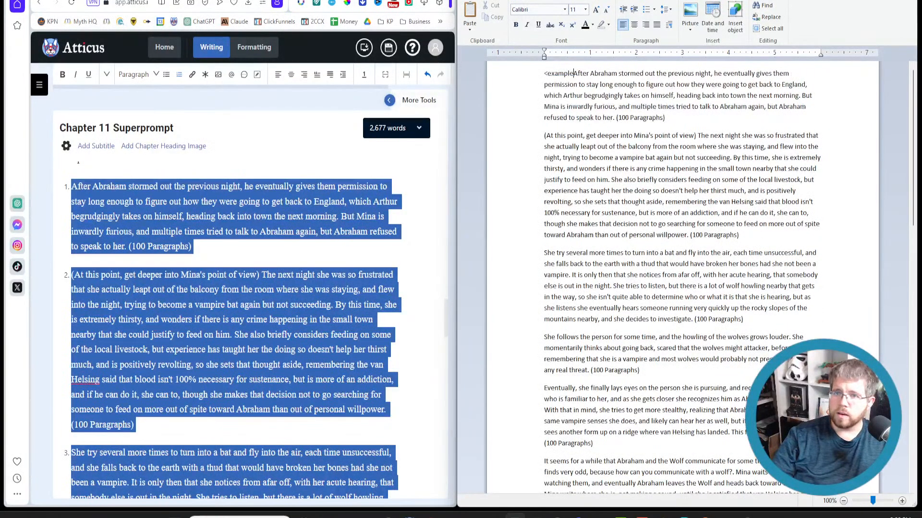
pyautogui.write('>')
pyautogui.press('Return')
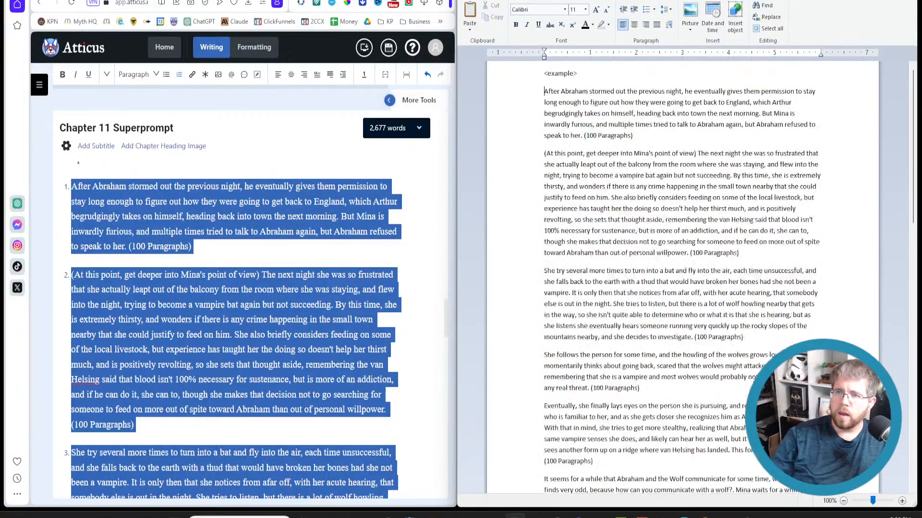
# Add an <instructions> and </instructions> tag pair above the example, with an empty line between the tags.
pyautogui.press('Up')
pyautogui.press('Return')
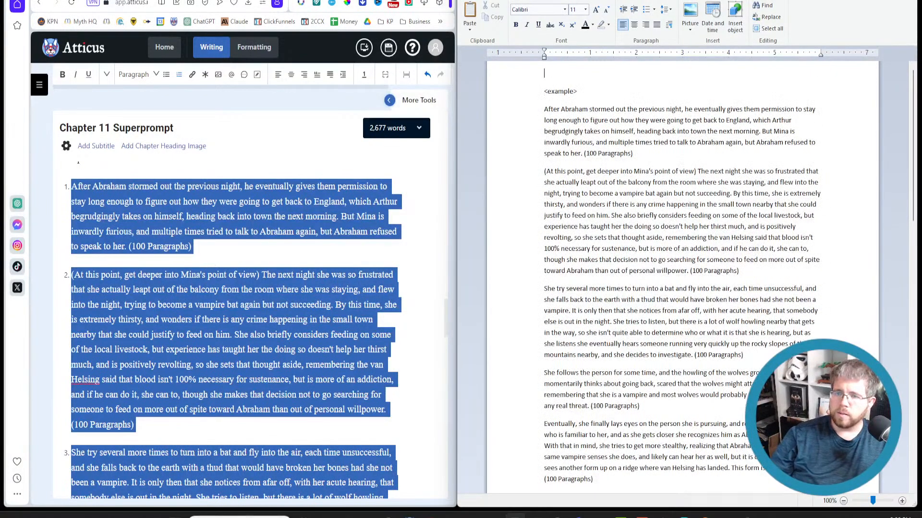
pyautogui.write('<instr')
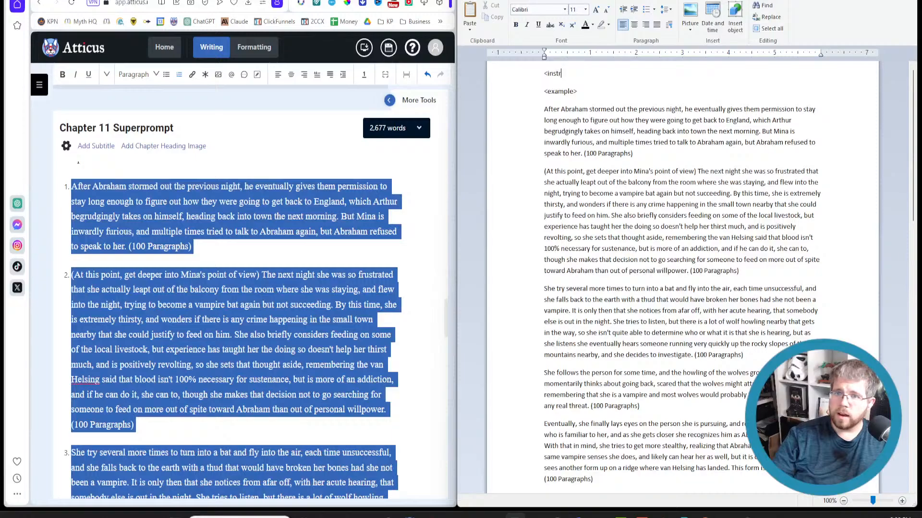
pyautogui.write('uctions>')
pyautogui.press('Return')
pyautogui.write('</')
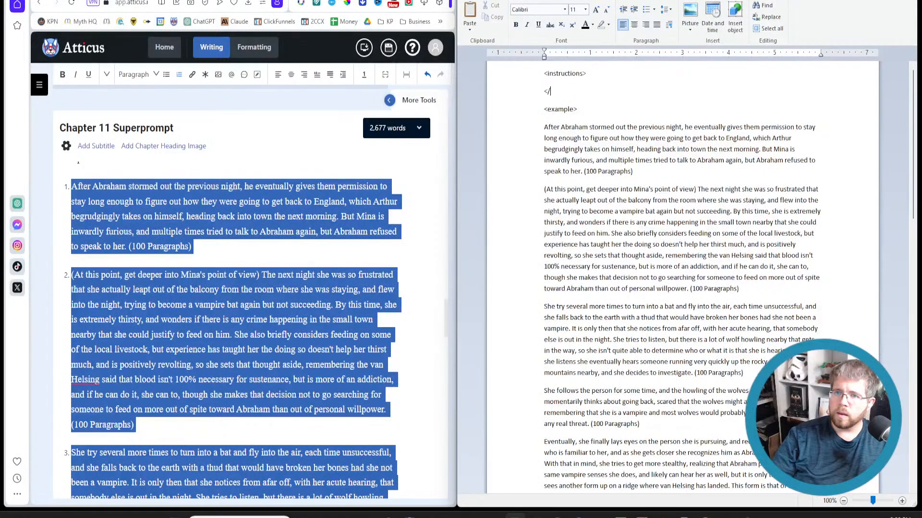
pyautogui.write('instructions>')
pyautogui.press('Up')
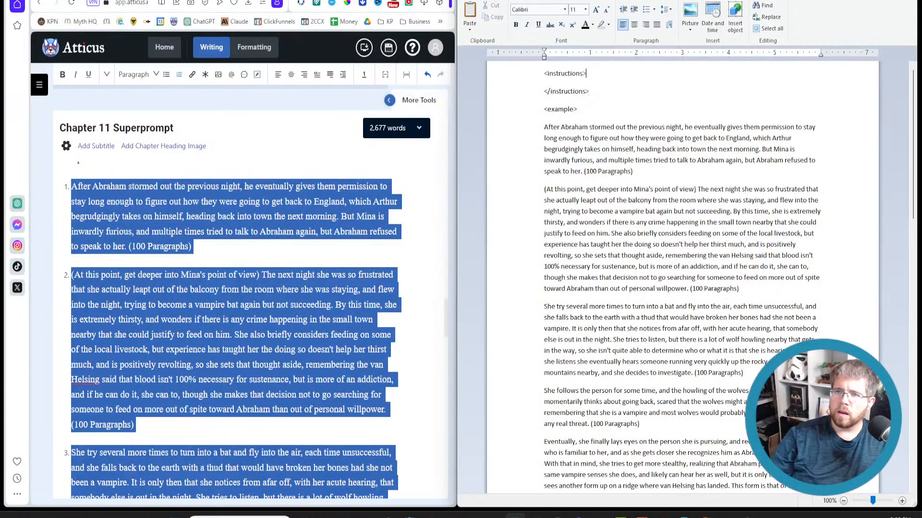
pyautogui.press('Return')
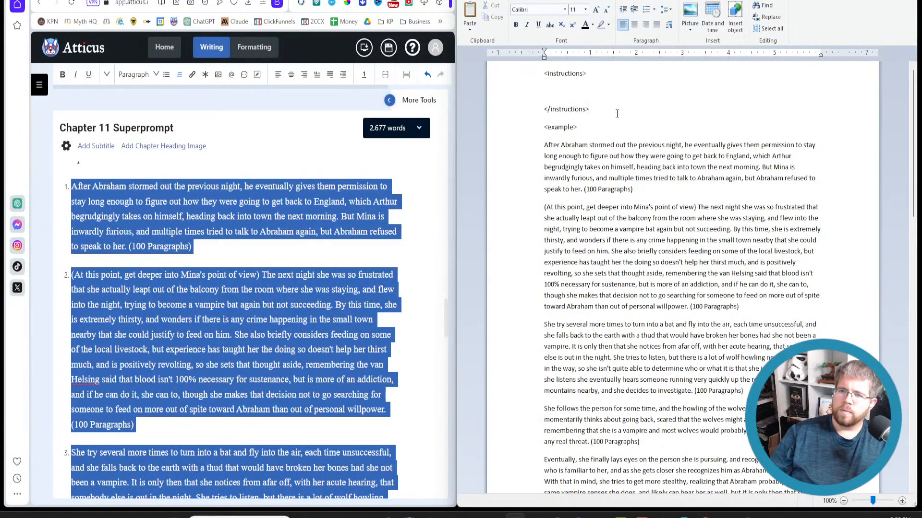
# Add a <chapter summary> and </chapter summary> tag pair below the instructions, with an empty line between the tags.
pyautogui.press('Return')
pyautogui.write('<c')
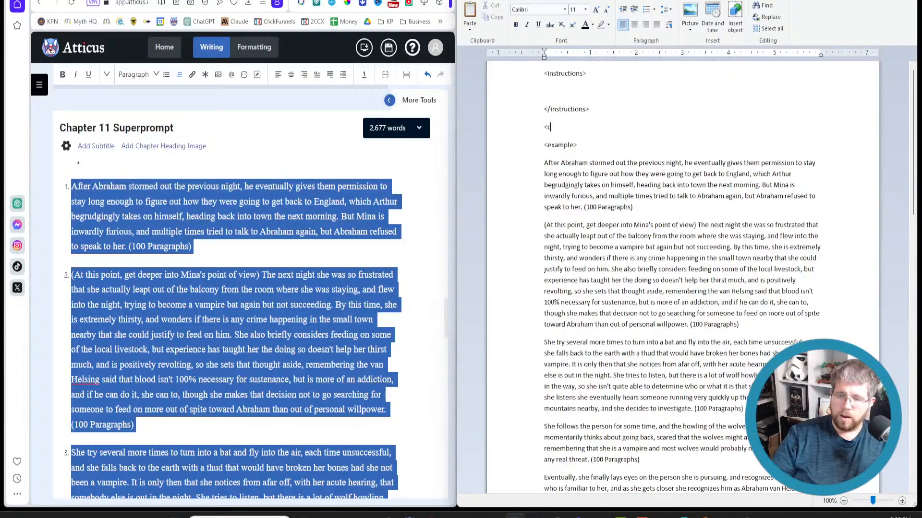
pyautogui.write('hapter ')
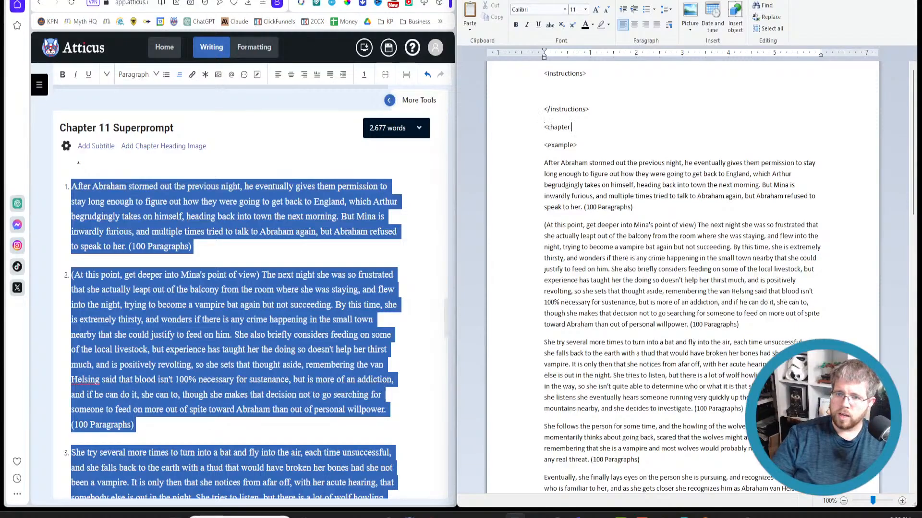
pyautogui.write('summary>')
pyautogui.press('Return')
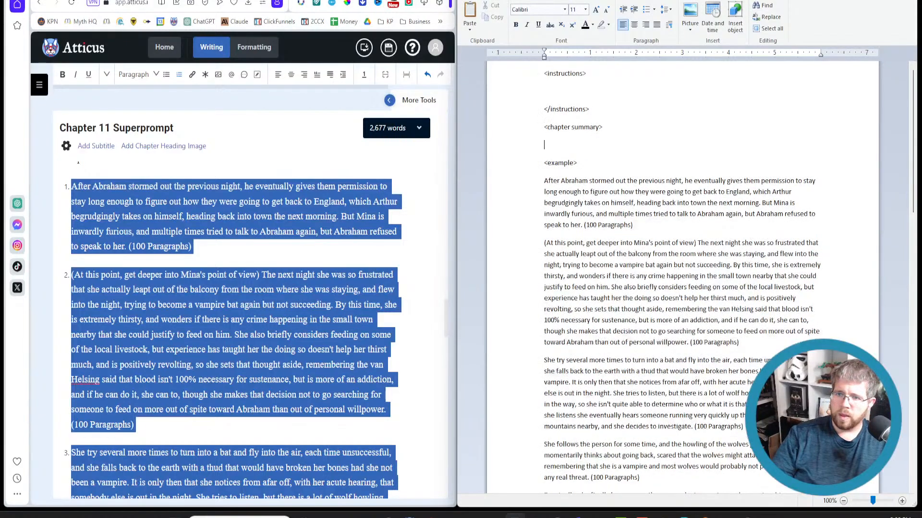
pyautogui.write('</')
pyautogui.write('hapte')
pyautogui.press('BackSpace')
pyautogui.press('BackSpace')
pyautogui.press('BackSpace')
pyautogui.press('BackSpace')
pyautogui.write('chapter summ')
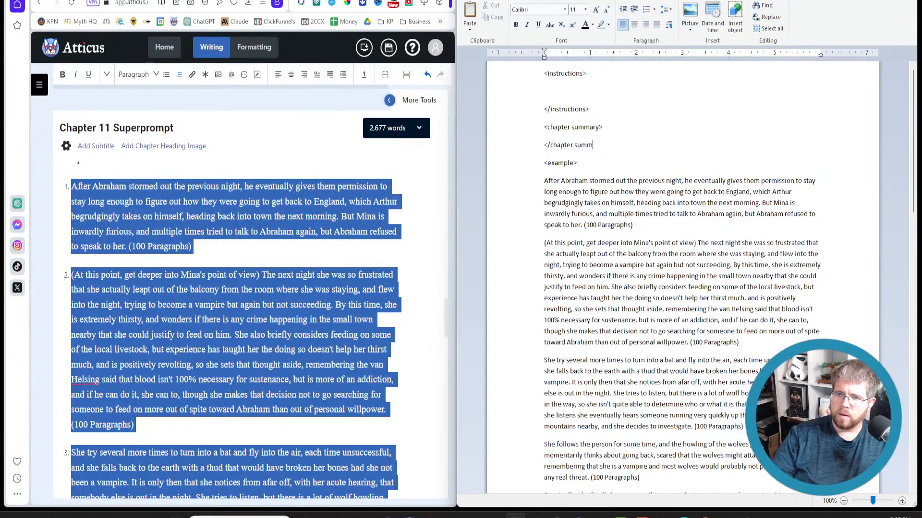
pyautogui.write('ary>')
pyautogui.press('Up')
pyautogui.press('Return')
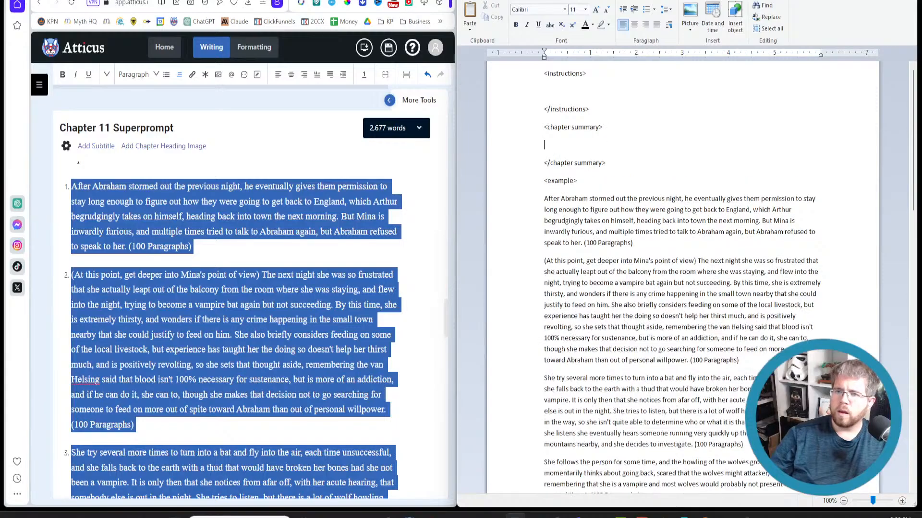
# Copy the chapter 14 "Problem Revealed" summary text from the Atticus Outline and paste it between the chapter summary tags in WordPad.
pyautogui.click(41, 86)
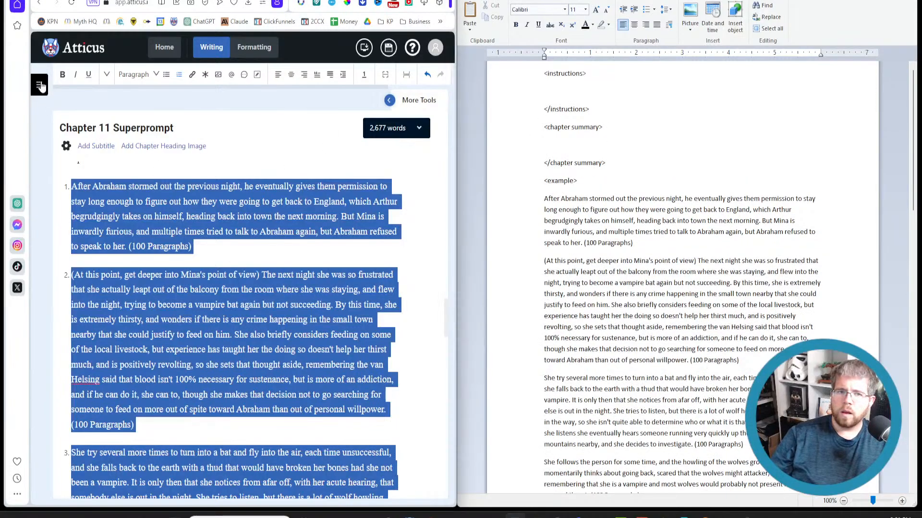
pyautogui.click(42, 86)
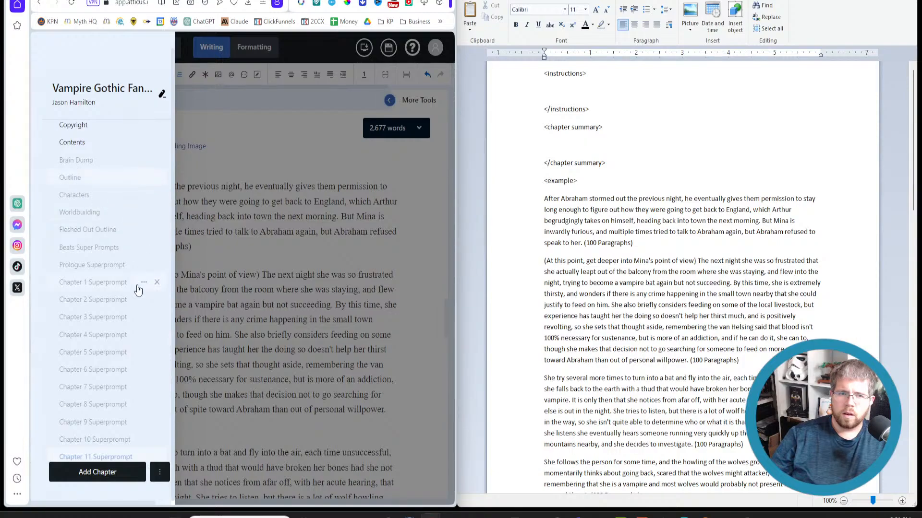
pyautogui.click(204, 268)
pyautogui.scroll(-2, 165, 303)
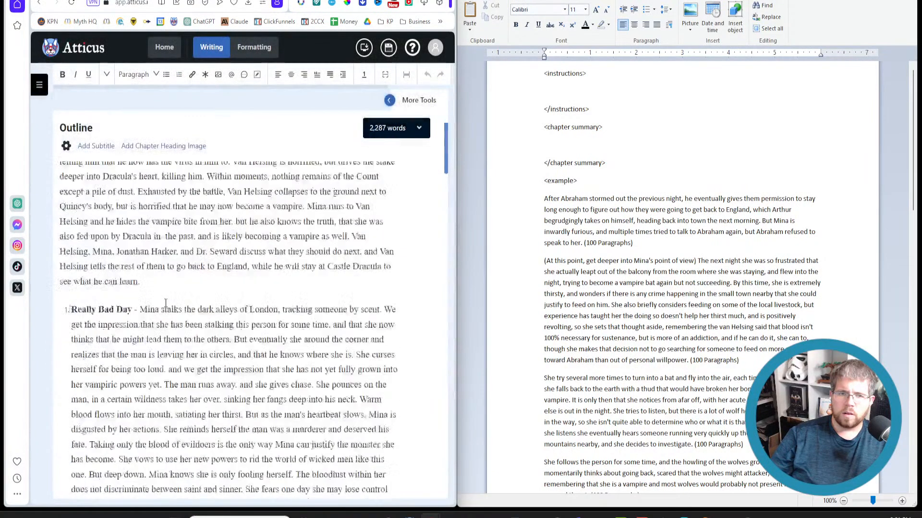
pyautogui.scroll(-10, 165, 303)
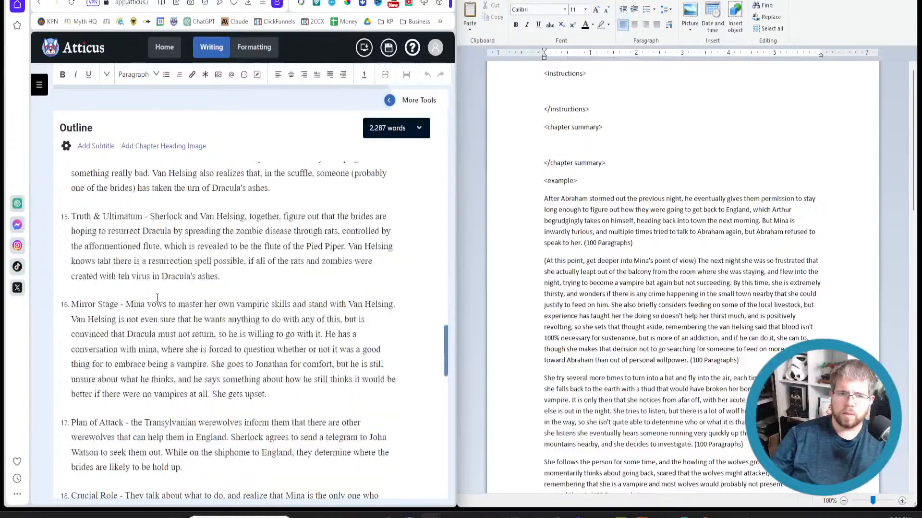
pyautogui.scroll(3, 157, 297)
pyautogui.moveTo(272, 259); pyautogui.dragTo(145, 228)
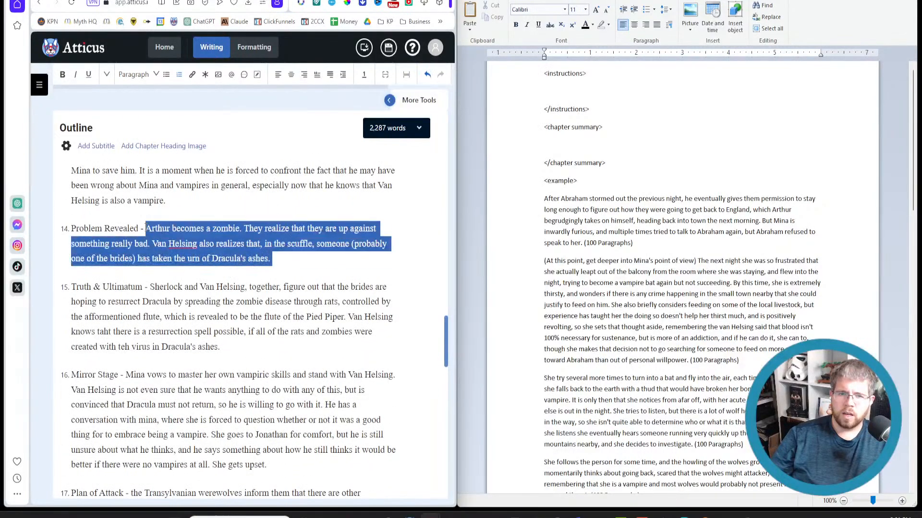
pyautogui.hotkey('ctrl', 'c')
pyautogui.click(594, 145)
pyautogui.hotkey('ctrl', 'v')
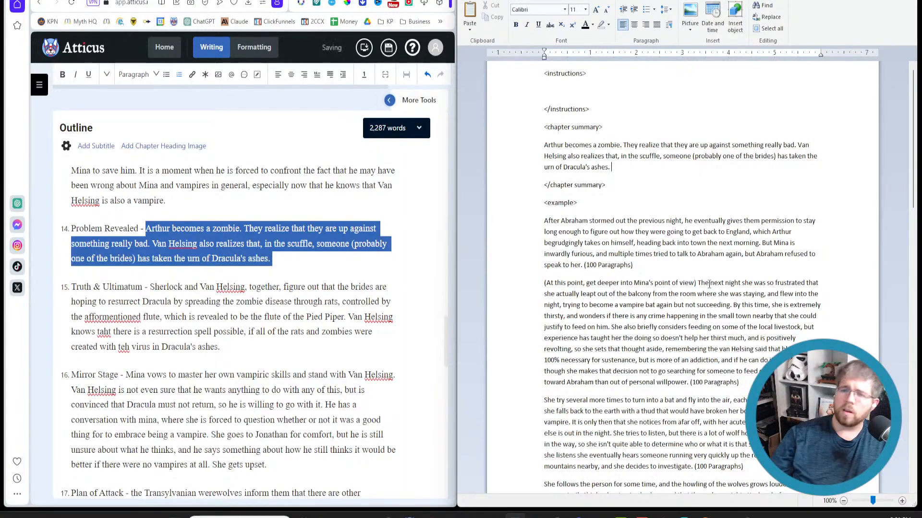
# Enter instructions: "Using the following <chapter summary>, please expand the summary to a list of detailed story beats with additional chapter information to flesh out the story.".
pyautogui.click(591, 90)
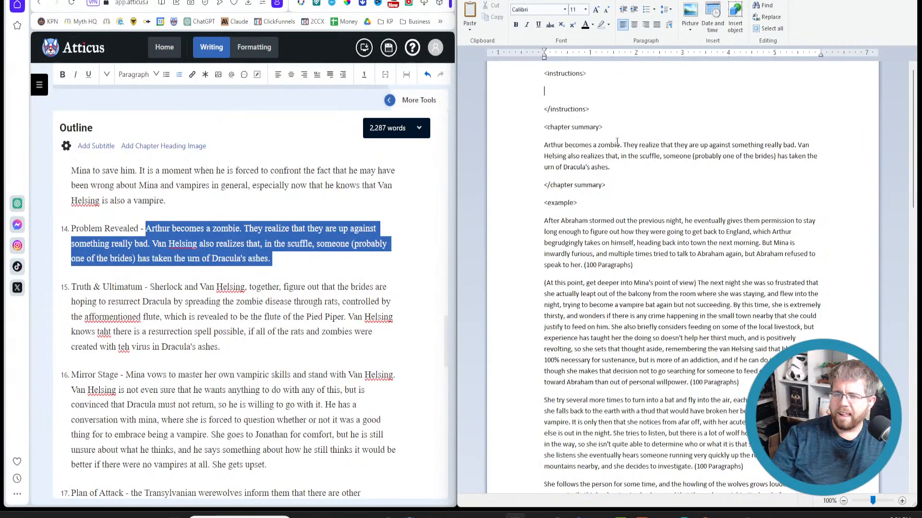
pyautogui.write('Using the ')
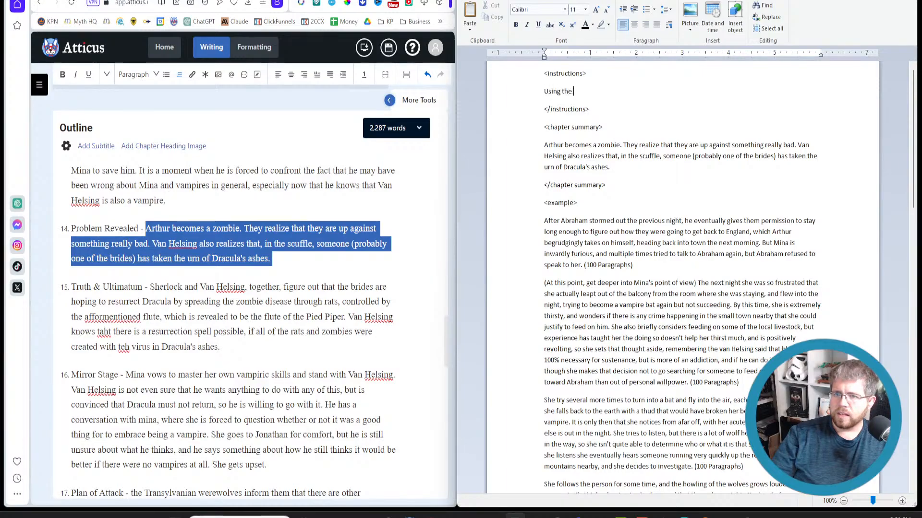
pyautogui.write('following <chapter summary>, please')
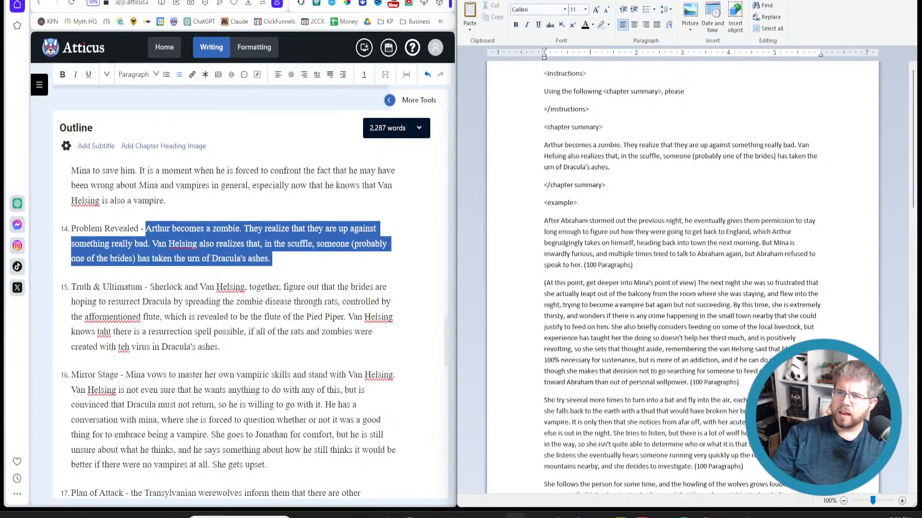
pyautogui.write('xpand the su')
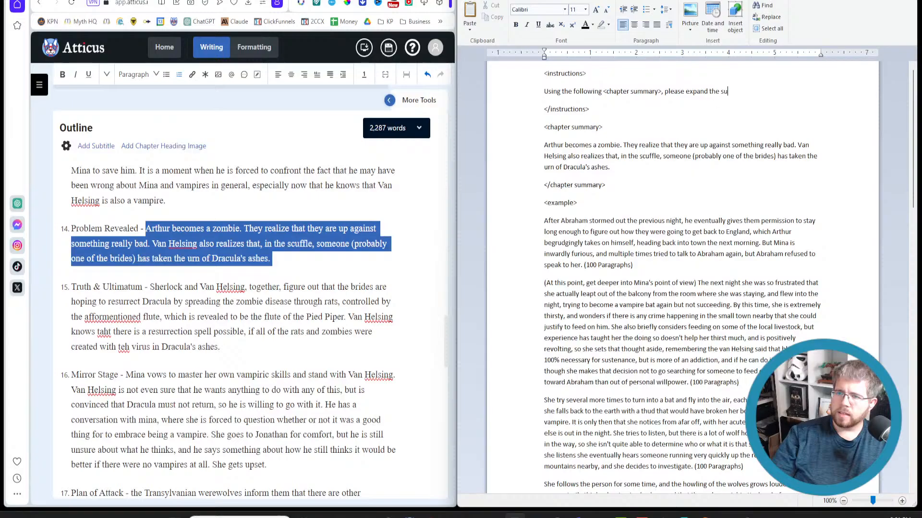
pyautogui.write('mmary to')
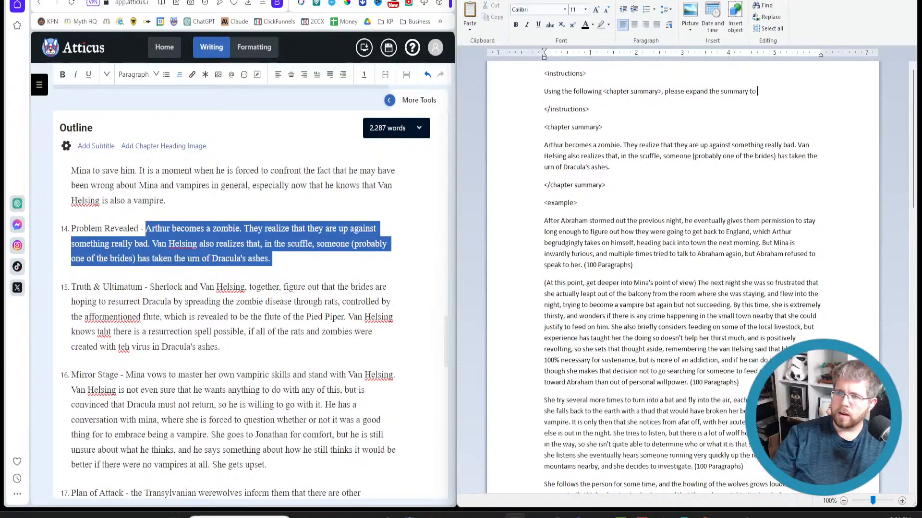
pyautogui.write(' a ')
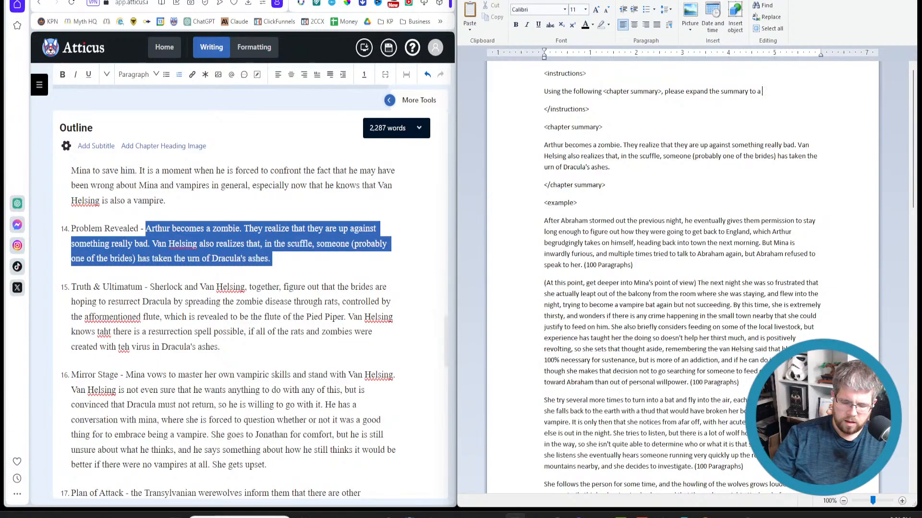
pyautogui.write(' list of st')
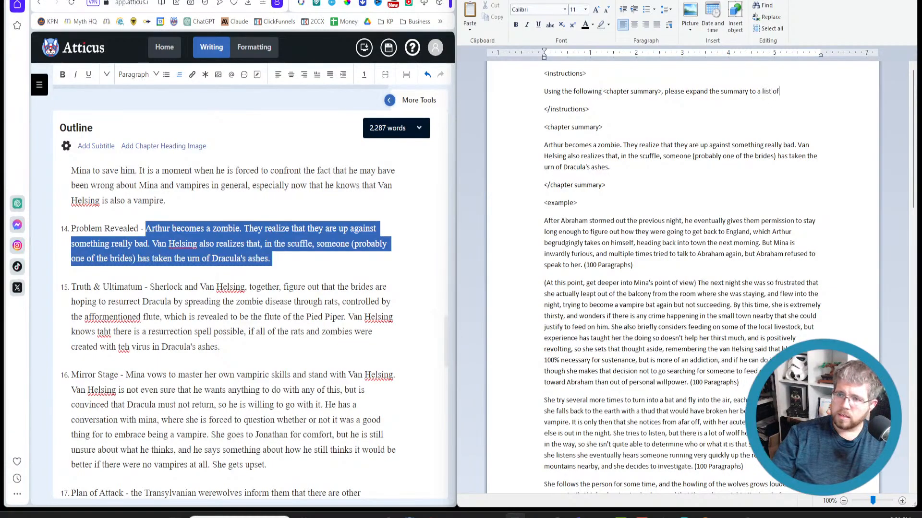
pyautogui.press('BackSpace')
pyautogui.write('detailed')
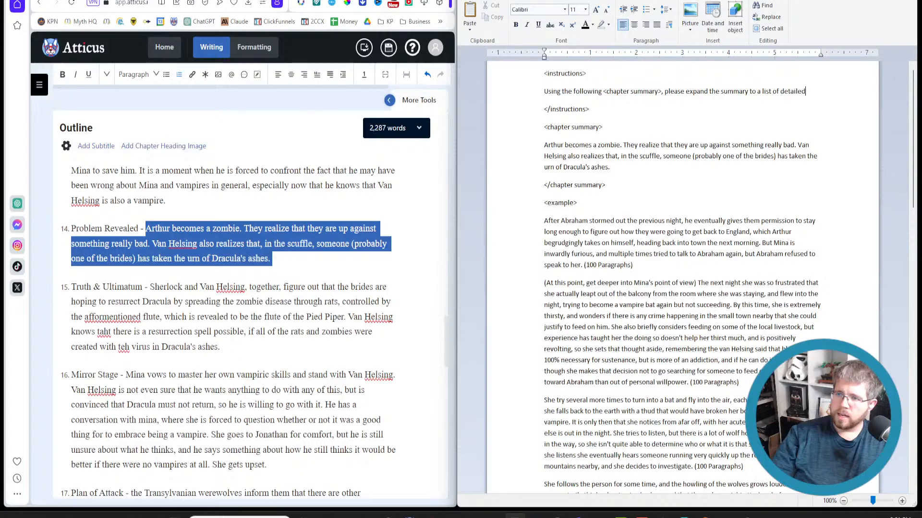
pyautogui.write(' story beats with ad')
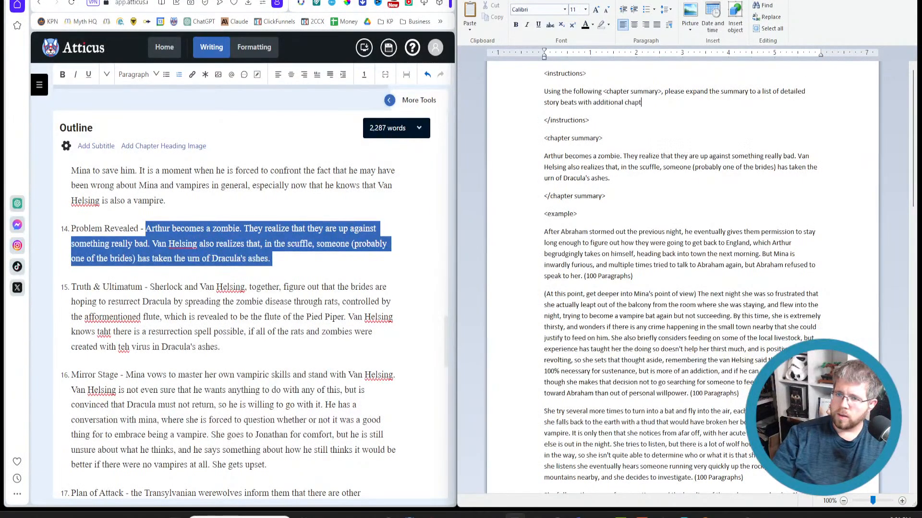
pyautogui.write('ditional chapter information to flesh out')
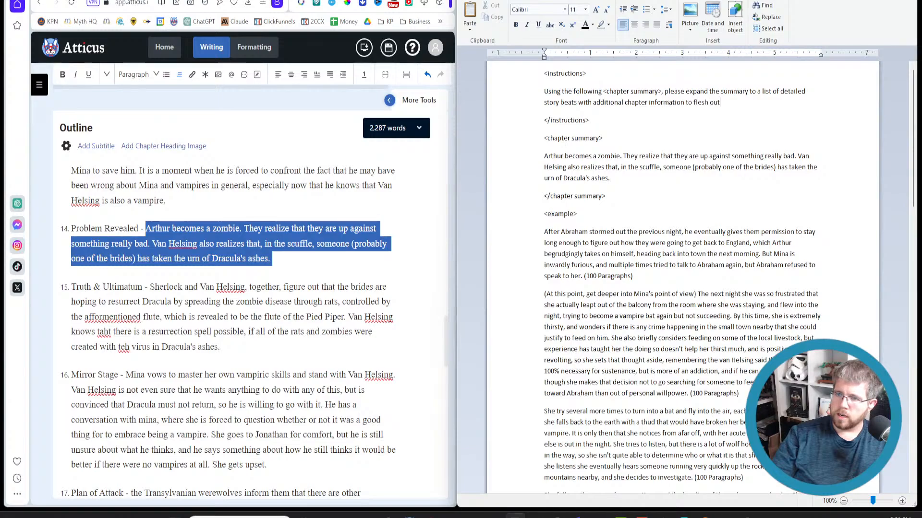
pyautogui.write(' the story.')
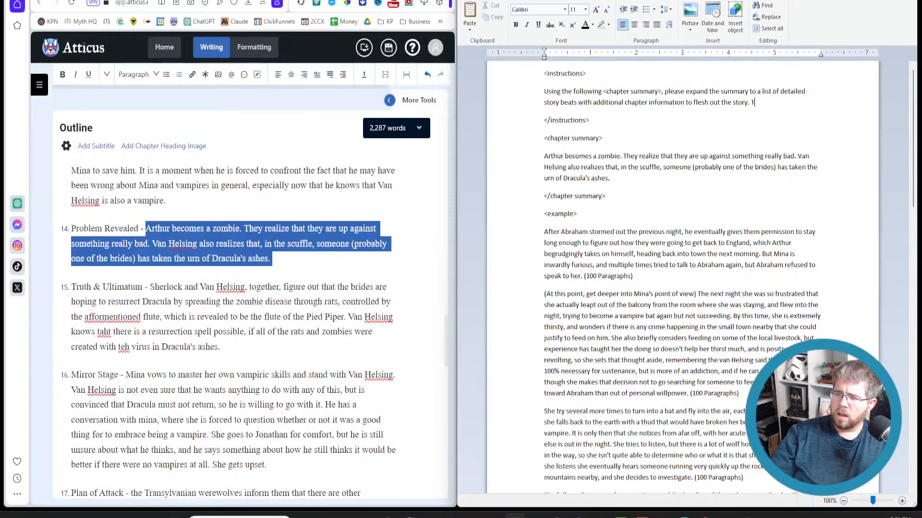
pyautogui.write(' The stor')
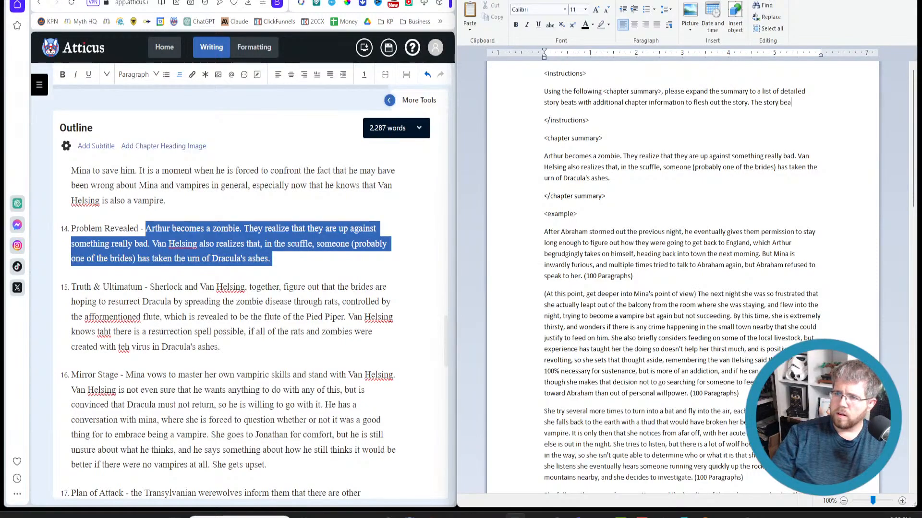
pyautogui.press('BackSpace')
pyautogui.press('BackSpace')
pyautogui.press('BackSpace')
pyautogui.press('BackSpace')
pyautogui.press('BackSpace')
pyautogui.press('BackSpace')
pyautogui.press('BackSpace')
pyautogui.press('BackSpace')
pyautogui.press('BackSpace')
pyautogui.press('BackSpace')
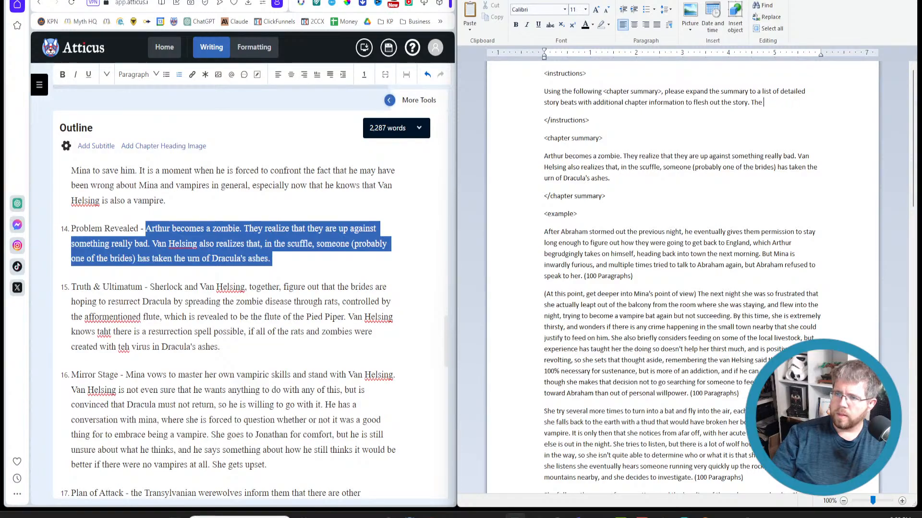
# Add to the instructions: "I've included an <example> of what good story beats should look like, and the output should be roughly 4000 words.".
pyautogui.write("story. I've included an <example> of waht")
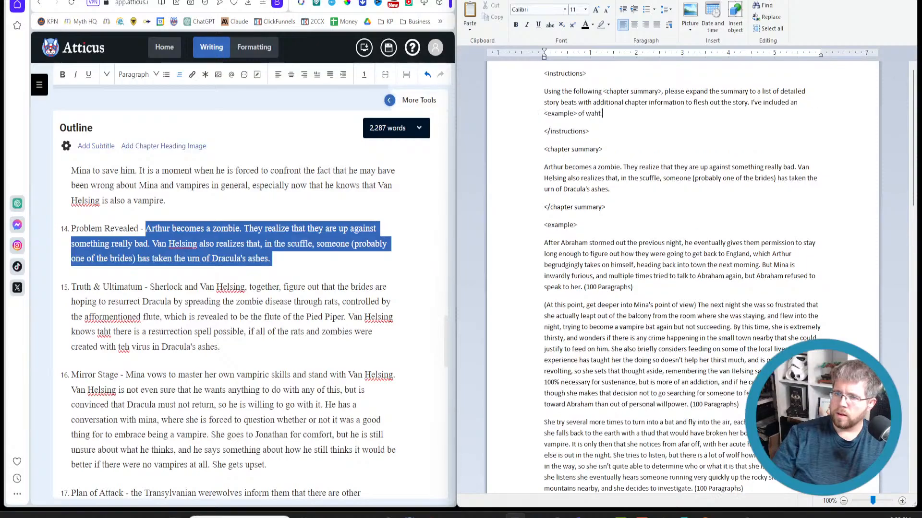
pyautogui.press('BackSpace')
pyautogui.press('BackSpace')
pyautogui.press('BackSpace')
pyautogui.press('BackSpace')
pyautogui.write('hat good story beats sh')
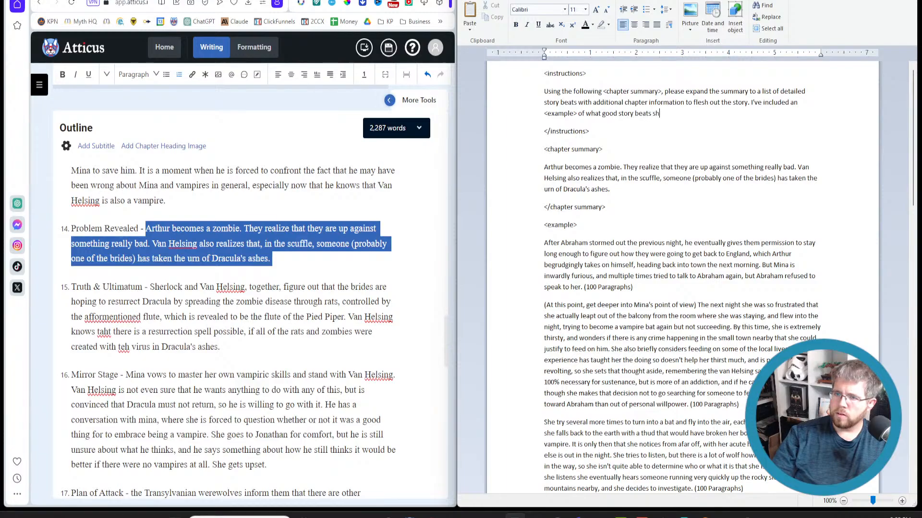
pyautogui.write('ould look like')
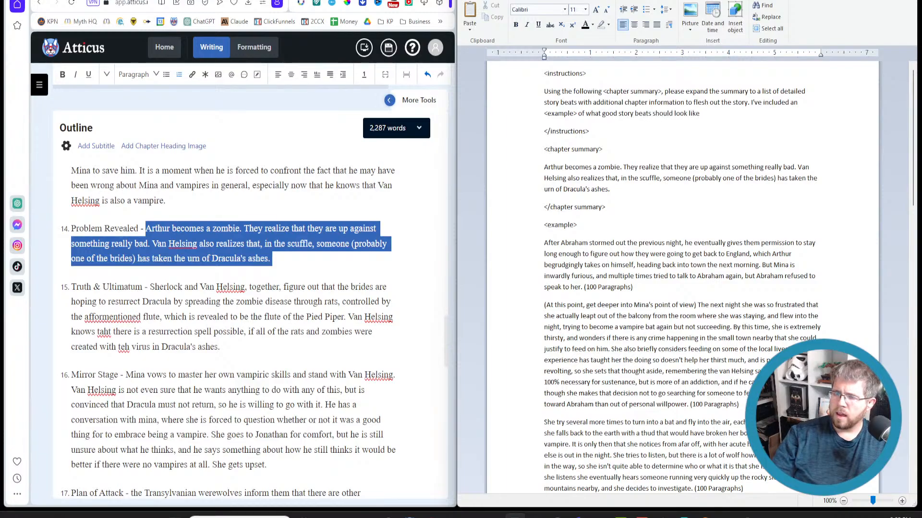
pyautogui.write(', and the ')
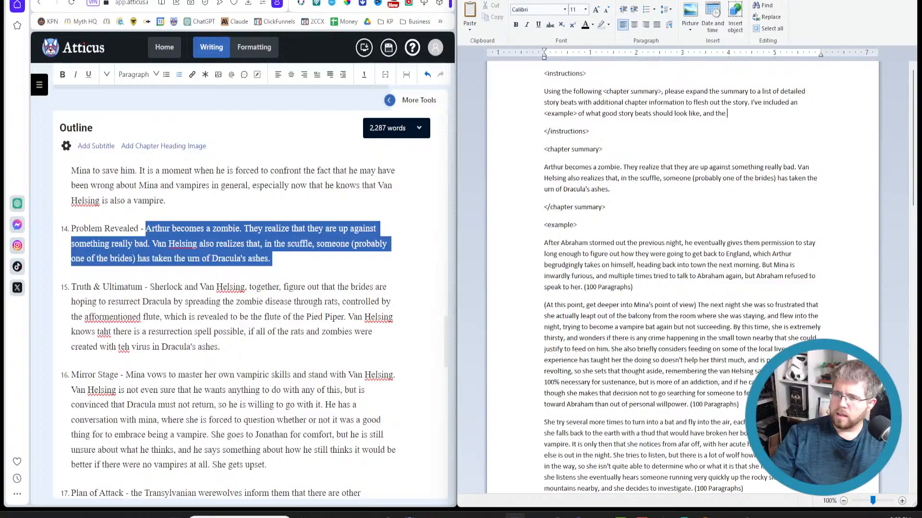
pyautogui.write('output should be ')
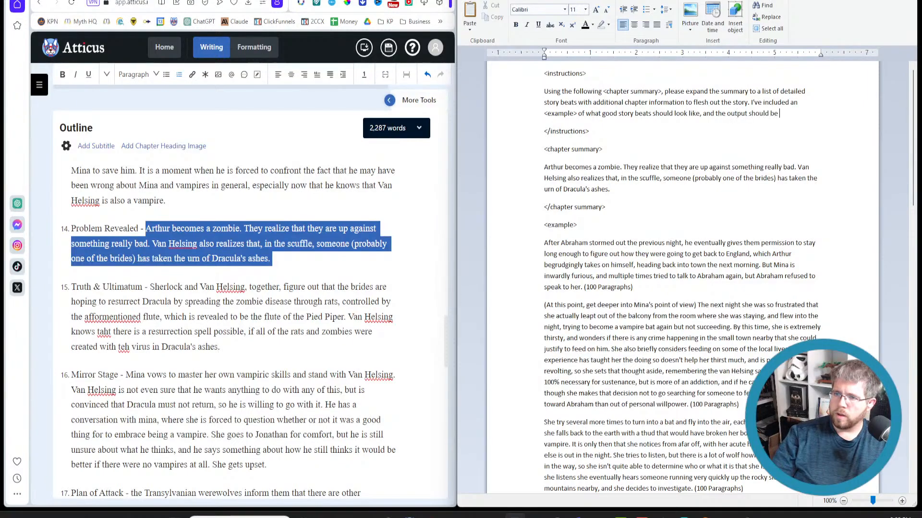
pyautogui.write('roughly 4000 words.')
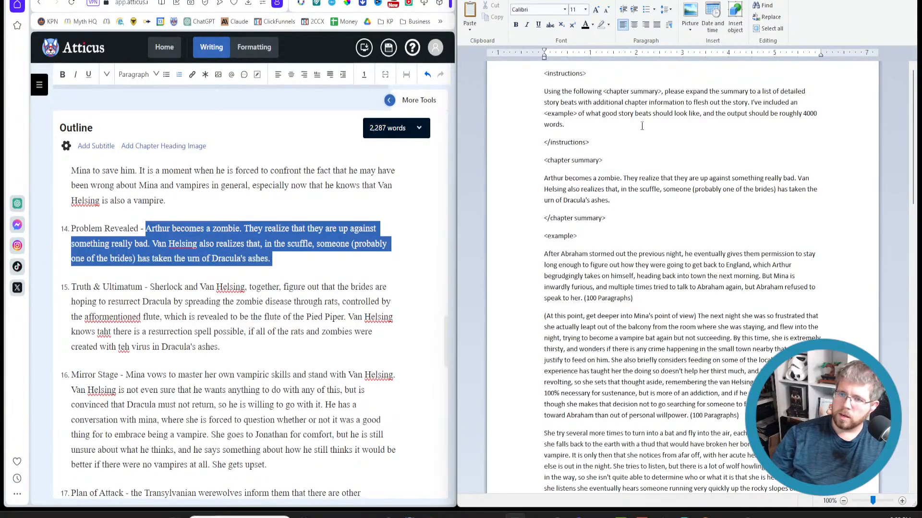
# Copy the entire prompt from WordPad and submit it in a new Claude chat.
pyautogui.click(654, 229)
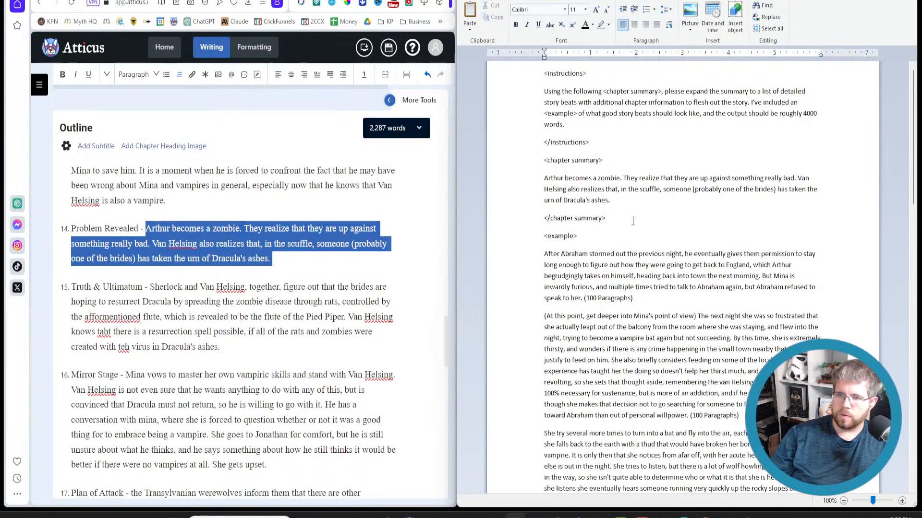
pyautogui.hotkey('ctrl', 'shift', 'End')
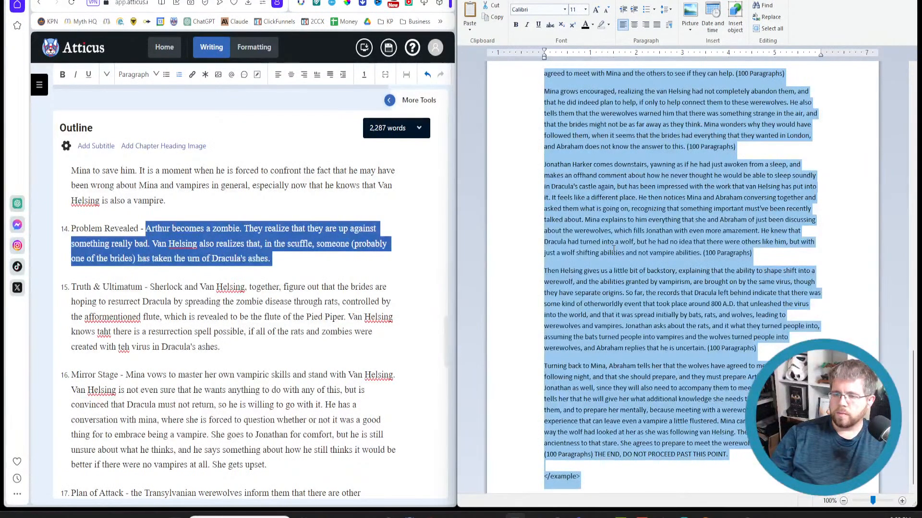
pyautogui.click(71, 0)
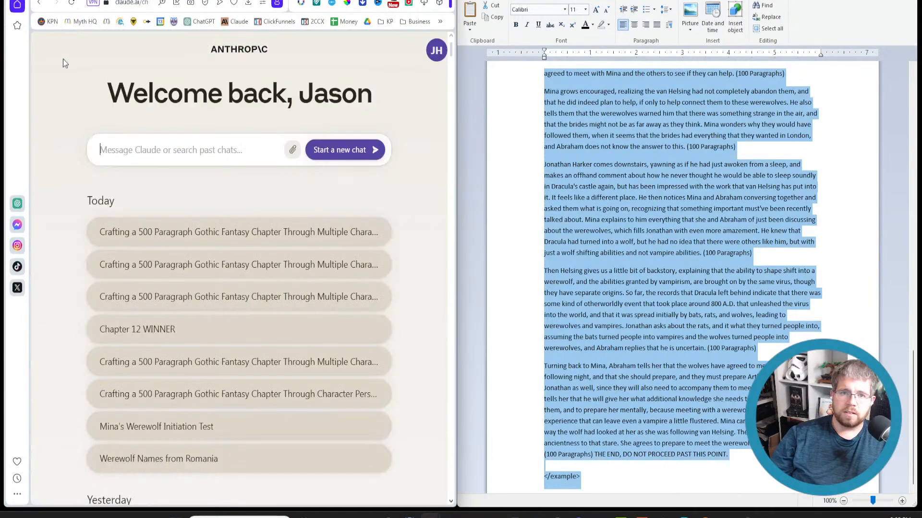
pyautogui.hotkey('ctrl', 'v')
pyautogui.click(344, 167)
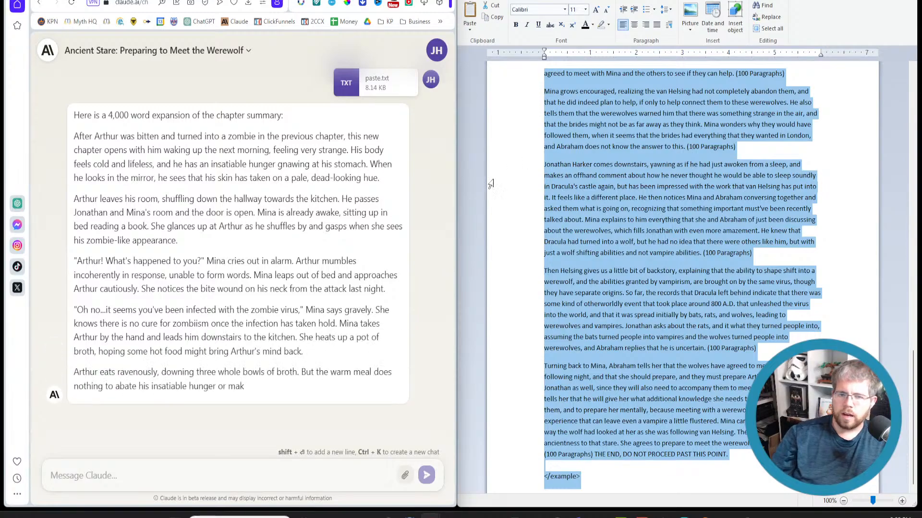
# Add to the end of the prompt's instructions: "Note that the chapter is from Mina's point of view".
pyautogui.scroll(5, 633, 197)
pyautogui.scroll(20, 638, 230)
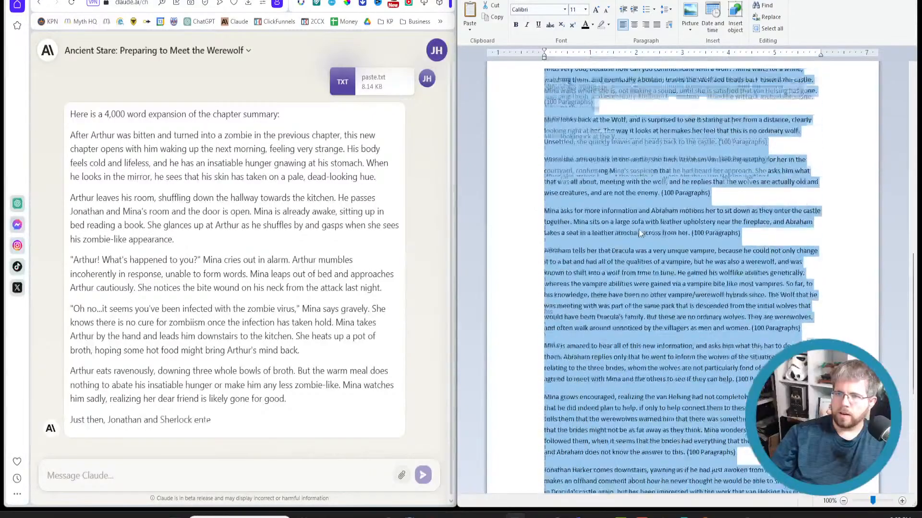
pyautogui.click(593, 256)
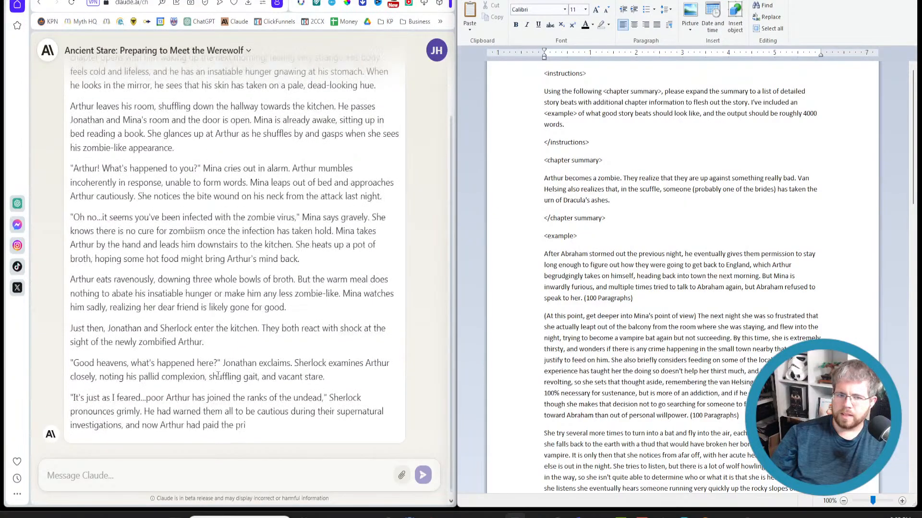
pyautogui.scroll(2, 218, 376)
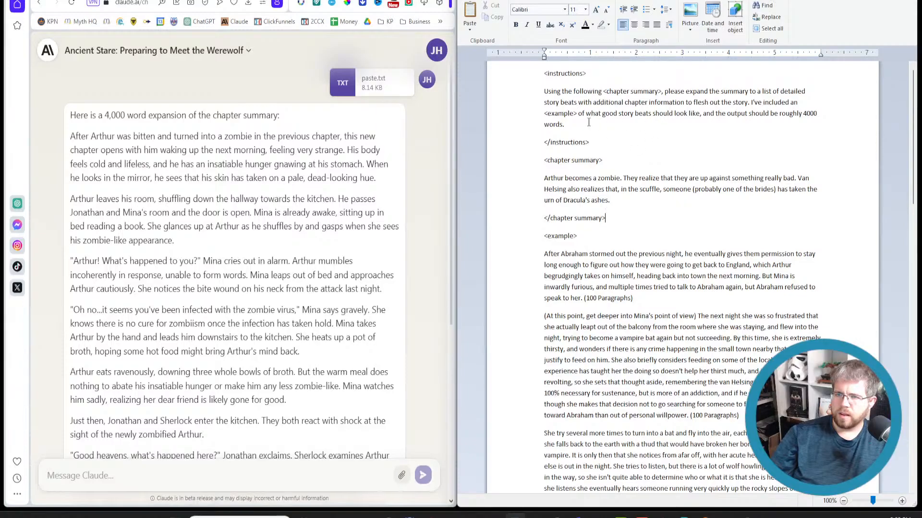
pyautogui.write('Note that the')
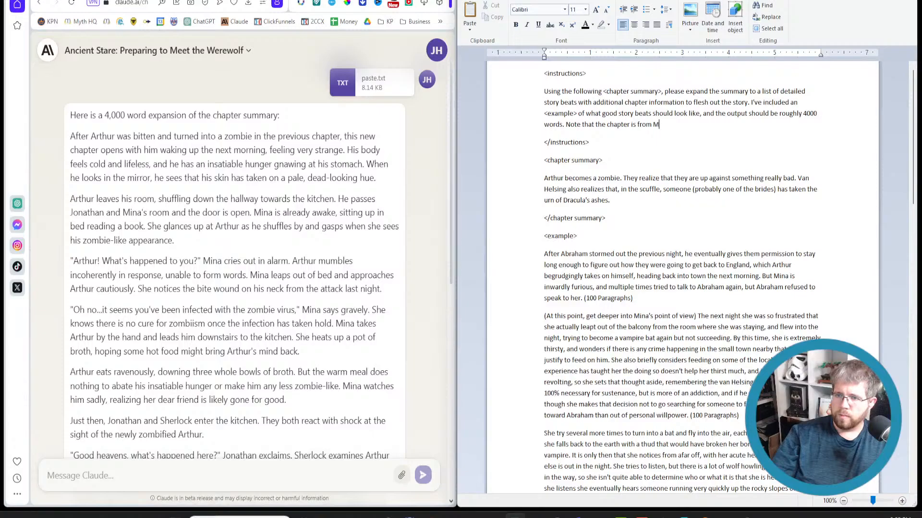
pyautogui.write("chapter is from Mina's point of view")
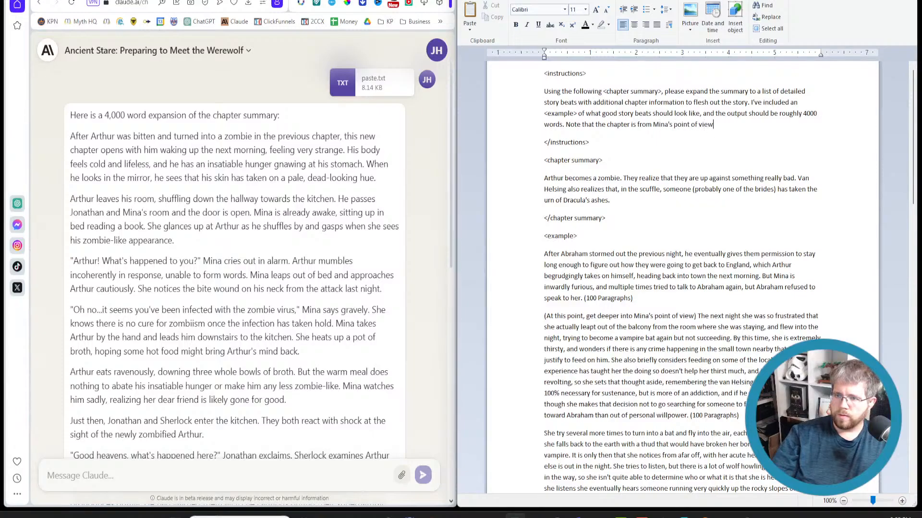
# Add that story beats should be written exactly like the <example>, simply telling what happens in the chapter, with the phrase (100 Paragraphs) after each beat.
pyautogui.write(', but')
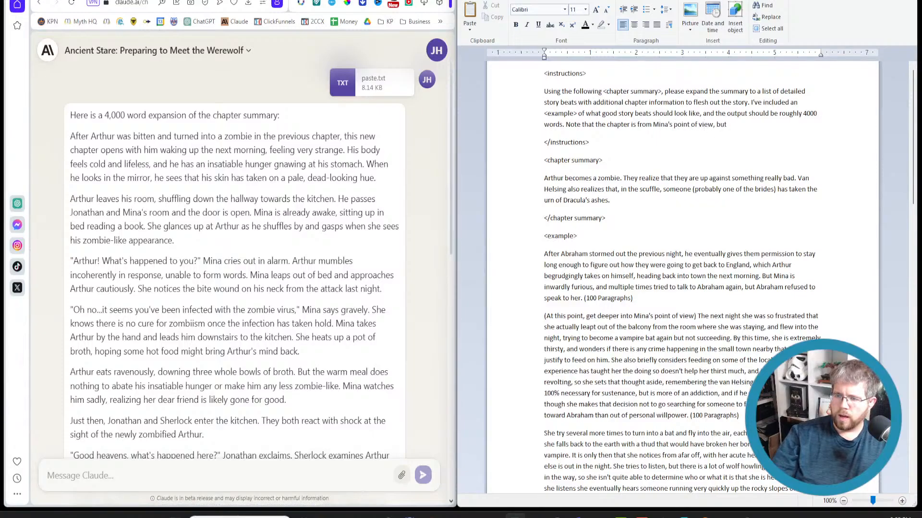
pyautogui.write(' these story beat')
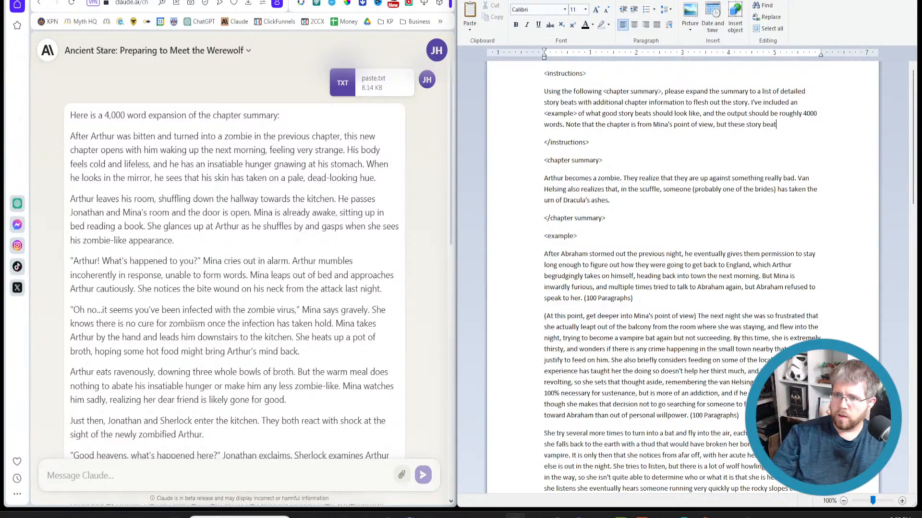
pyautogui.write('s should be written exactl')
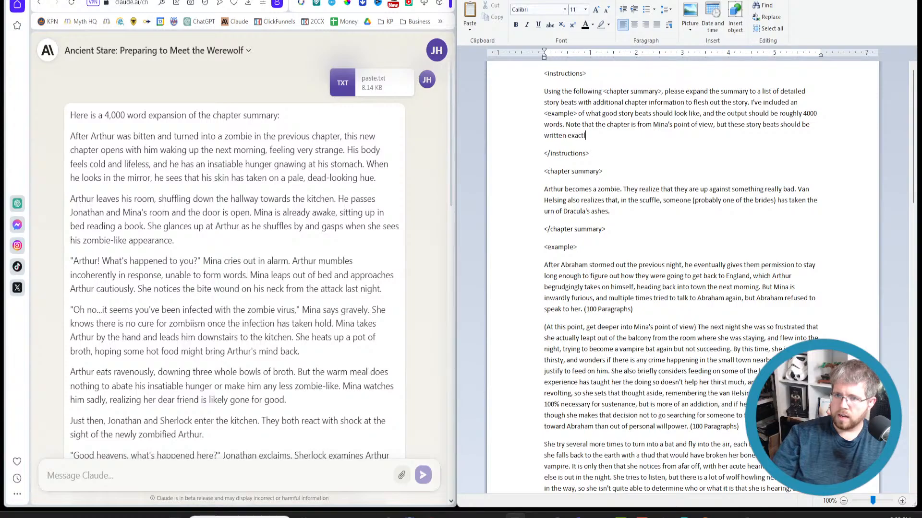
pyautogui.write('the')
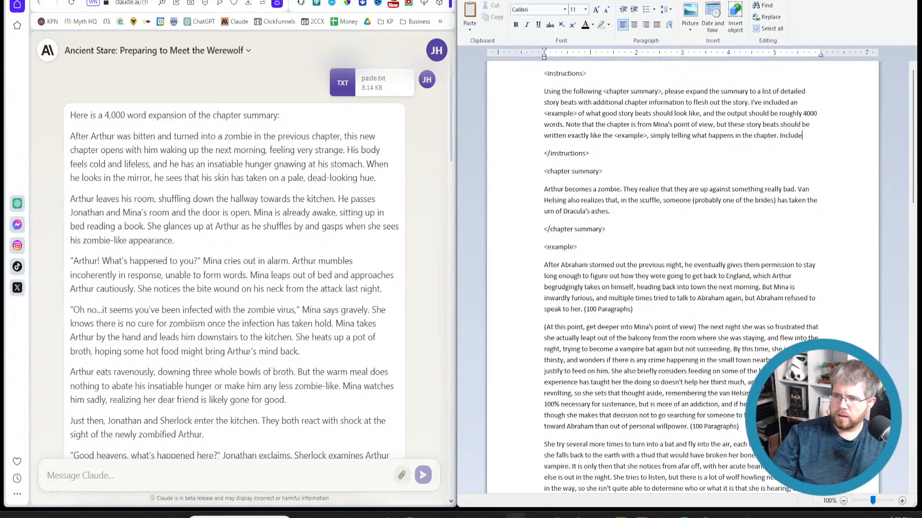
pyautogui.write('phrase (100 Paragraphs) after each story beat.')
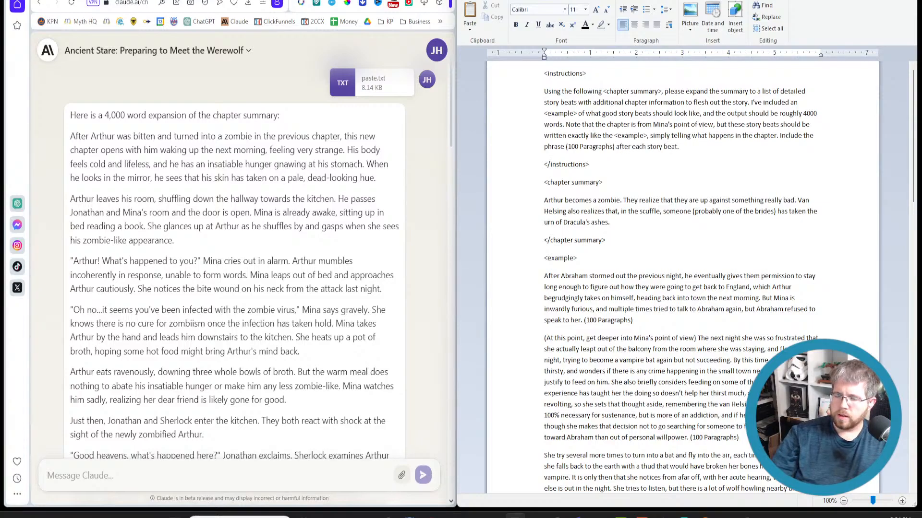
# Copy the entire revised prompt from WordPad and delete the "Ancient Stare: Preparing to Meet the Werewolf" conversation in Claude.
pyautogui.hotkey('ctrl', 'a')
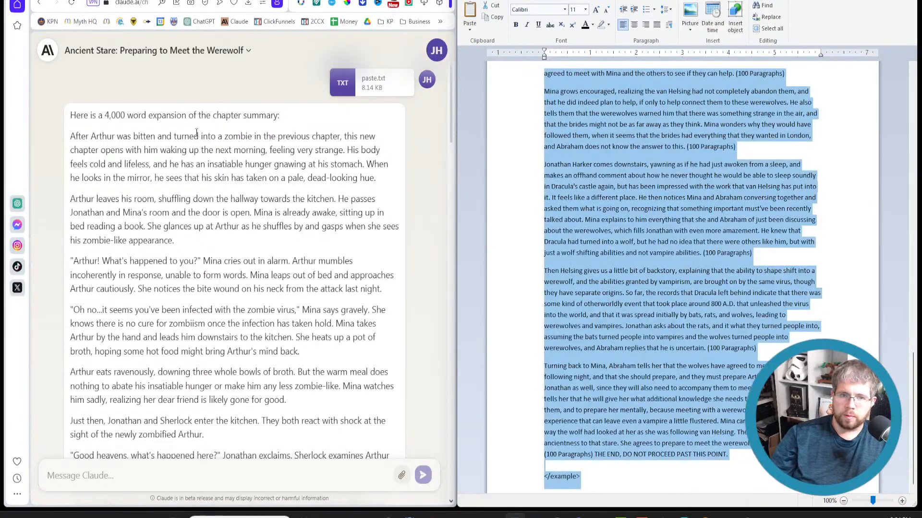
pyautogui.click(217, 53)
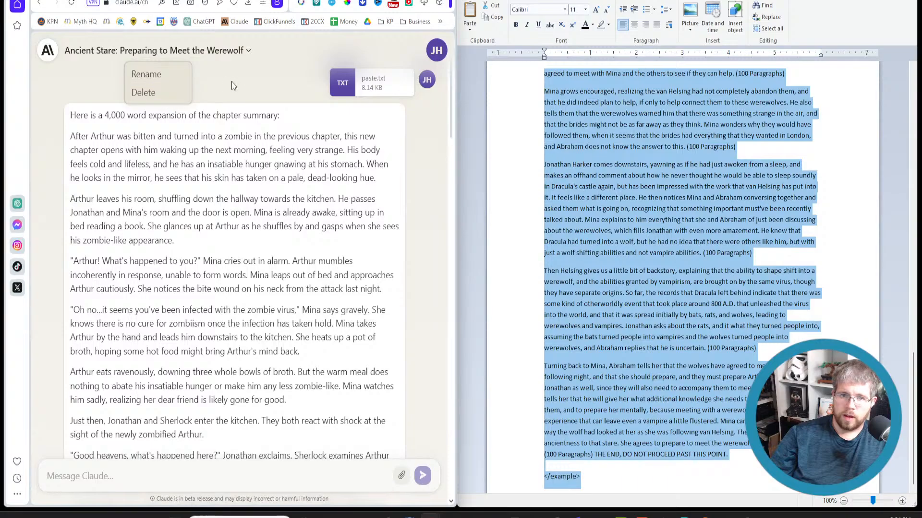
pyautogui.press('Escape')
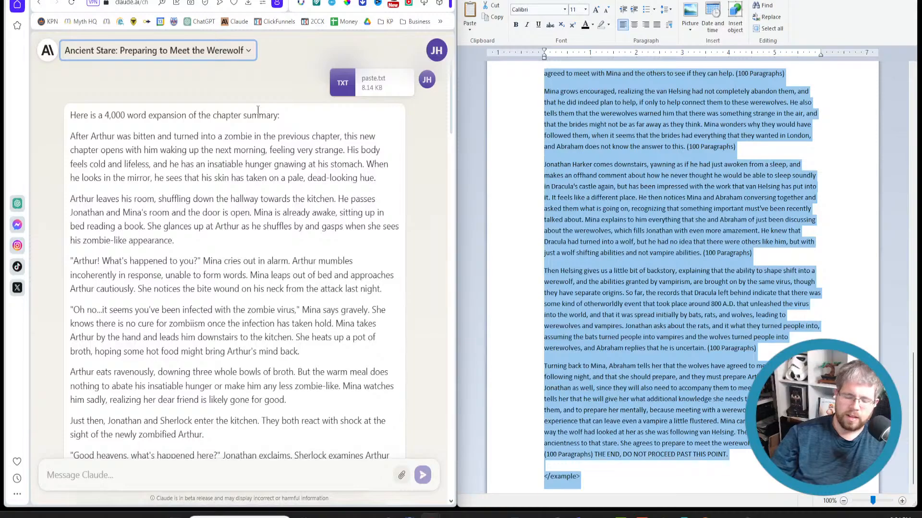
pyautogui.click(214, 51)
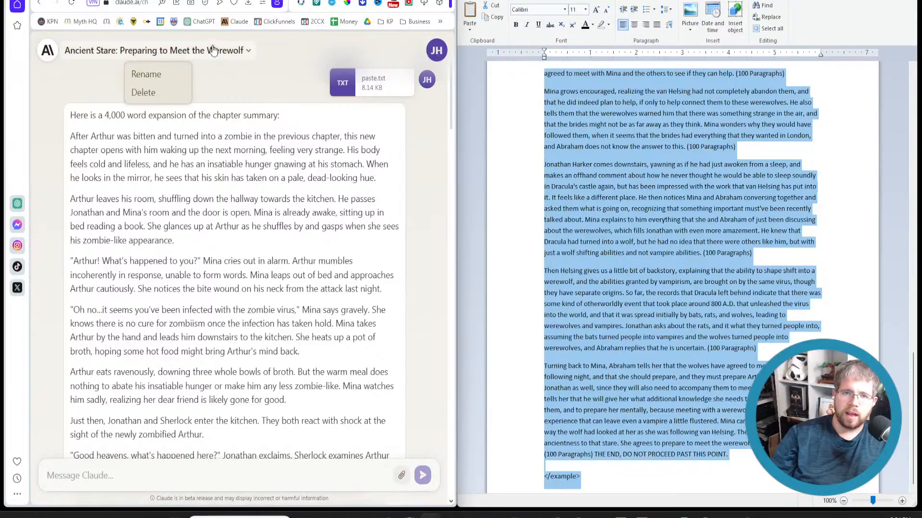
pyautogui.click(143, 92)
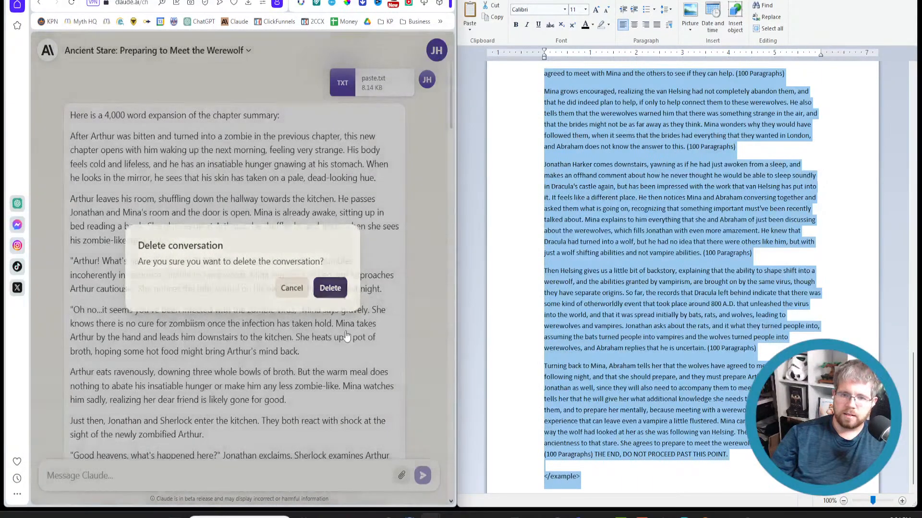
pyautogui.click(346, 335)
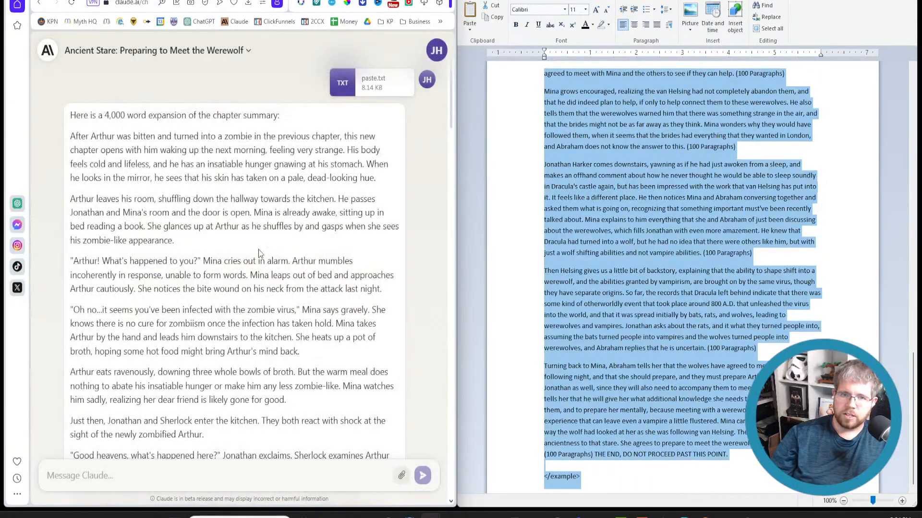
# Go to Claude's home page and submit the copied prompt as a new chat.
pyautogui.click(48, 54)
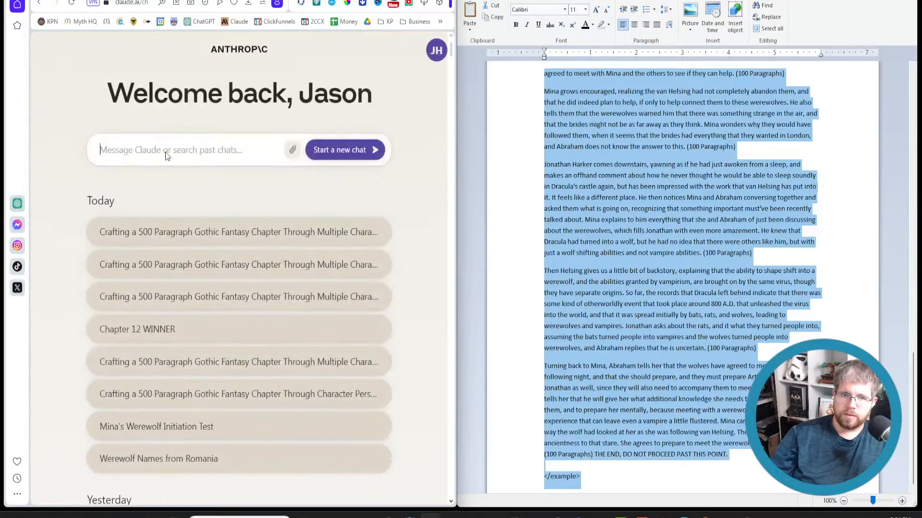
pyautogui.hotkey('ctrl', 'v')
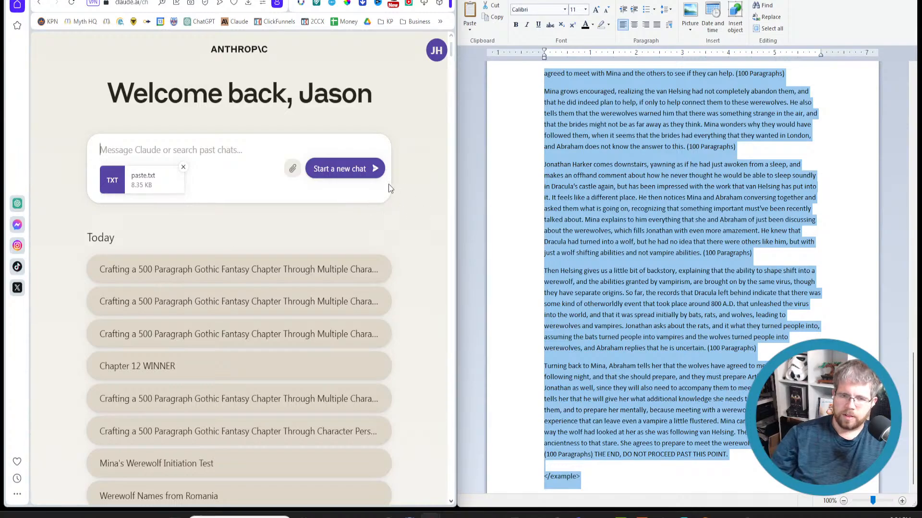
pyautogui.click(356, 173)
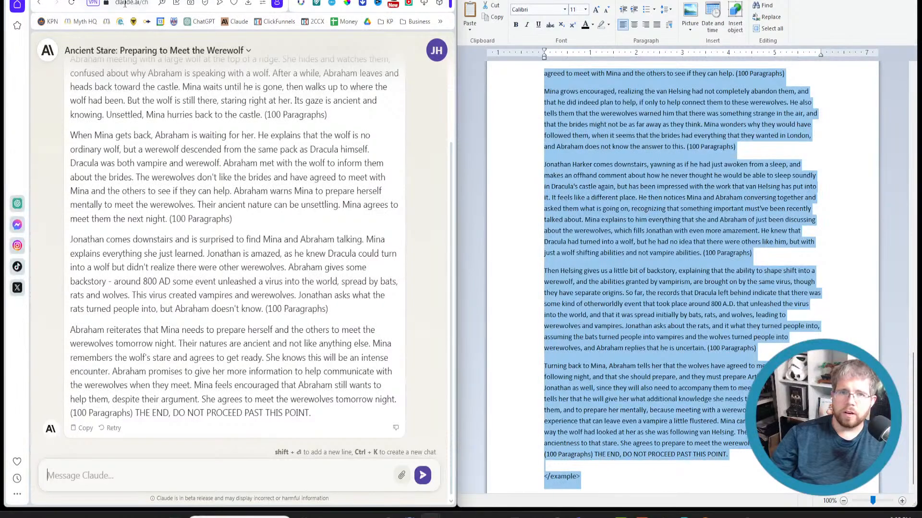
# Switch to Atticus and open the Chapter 13 Superprompt.
pyautogui.click(91, 0)
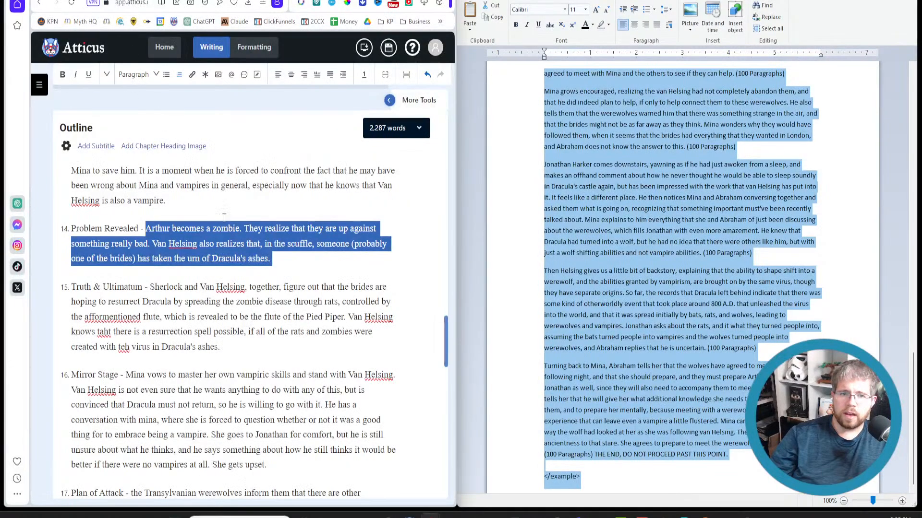
pyautogui.scroll(2, 225, 221)
pyautogui.click(46, 96)
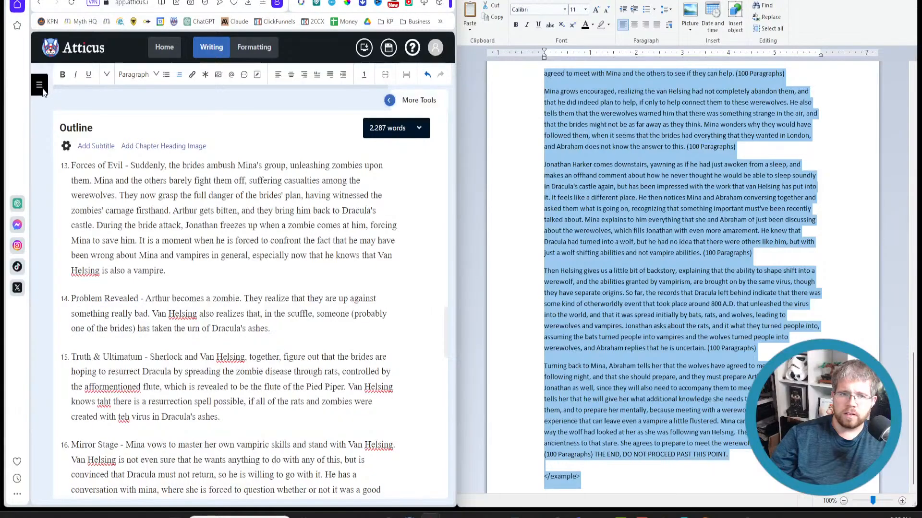
pyautogui.click(39, 85)
pyautogui.scroll(-4, 103, 287)
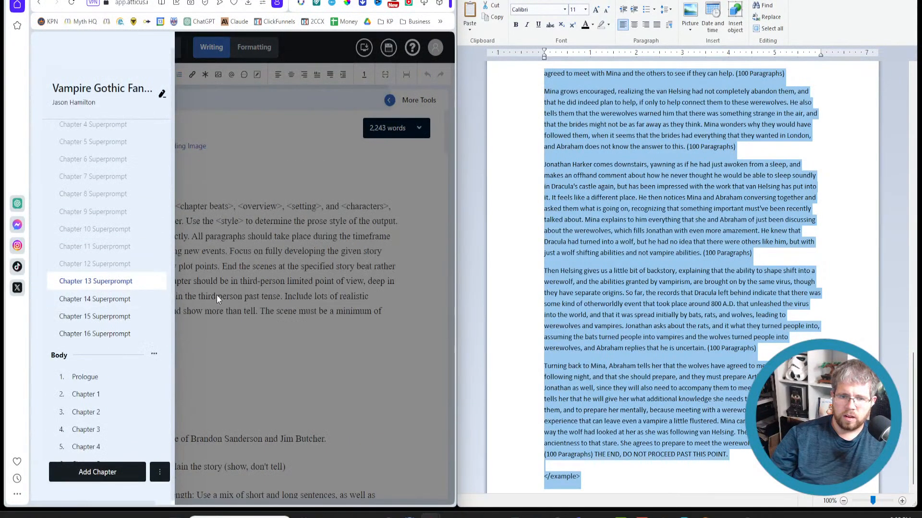
pyautogui.click(217, 294)
# Copy the full numbered list of story beats between the chapter beats tags of the Chapter 13 Superprompt.
pyautogui.scroll(-5, 148, 285)
pyautogui.scroll(-10, 148, 285)
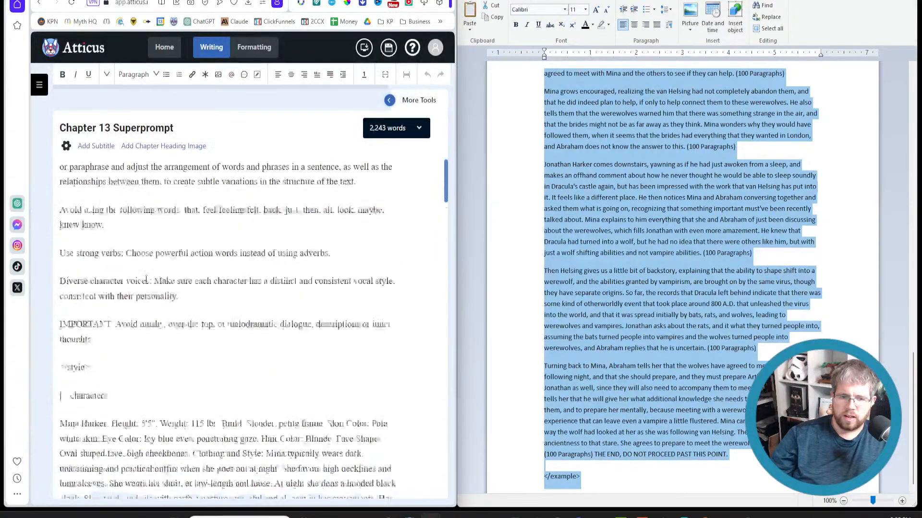
pyautogui.scroll(-5, 111, 264)
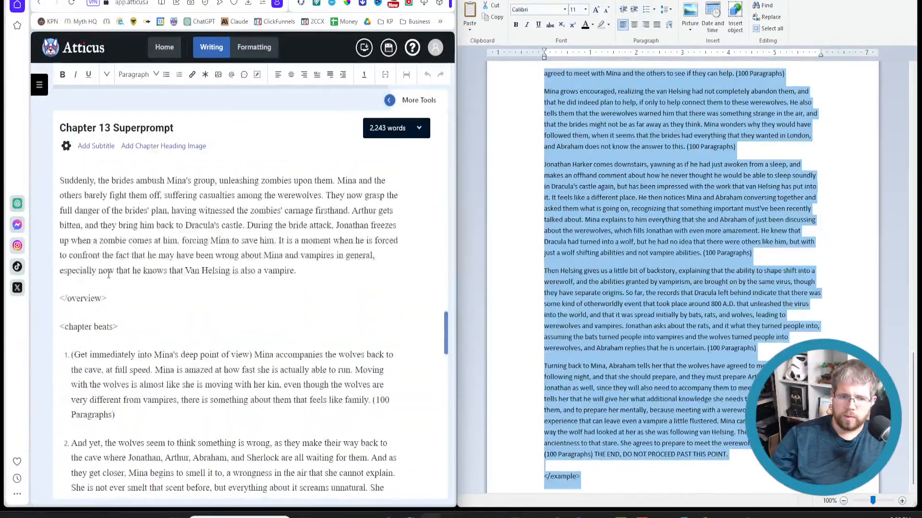
pyautogui.moveTo(65, 354); pyautogui.dragTo(147, 294)
# Replace the text between the example tags in the WordPad prompt with the copied chapter 13 story beats.
pyautogui.click(689, 454)
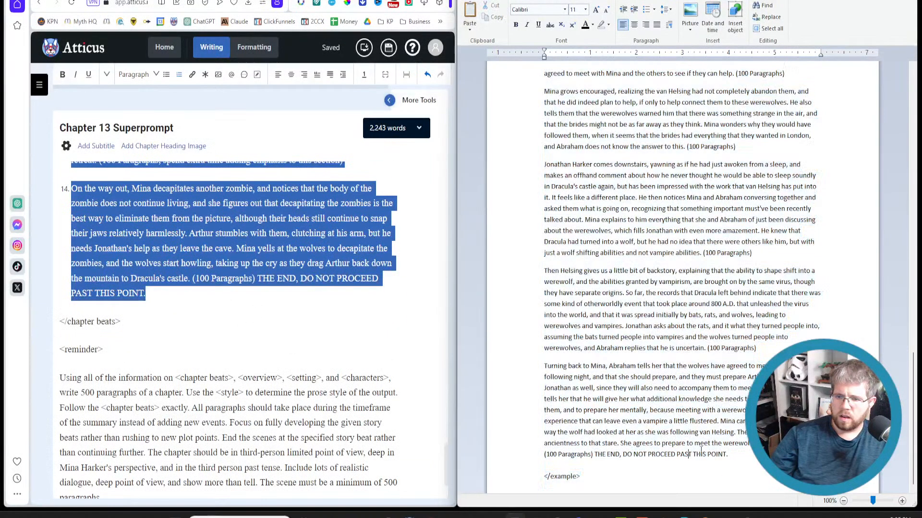
pyautogui.moveTo(730, 454); pyautogui.dragTo(562, 273)
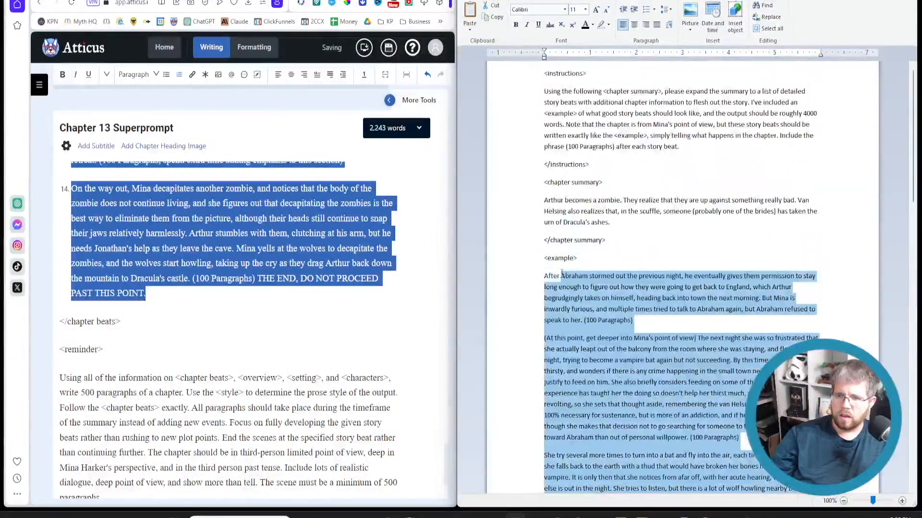
pyautogui.hotkey('ctrl', 'v')
pyautogui.scroll(-1, 550, 329)
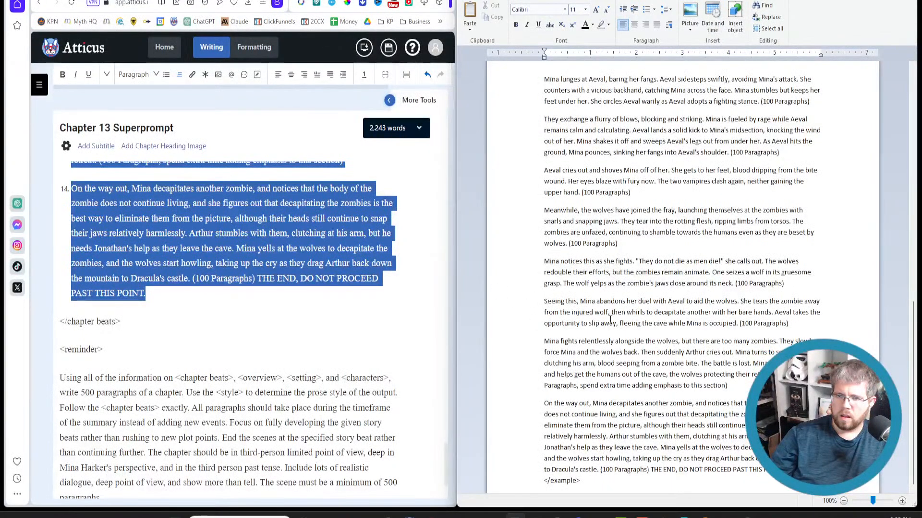
# Copy the whole prompt with the new example and delete the current "Ancient Stare" conversation in Claude.
pyautogui.hotkey('ctrl', 'a')
pyautogui.click(216, 0)
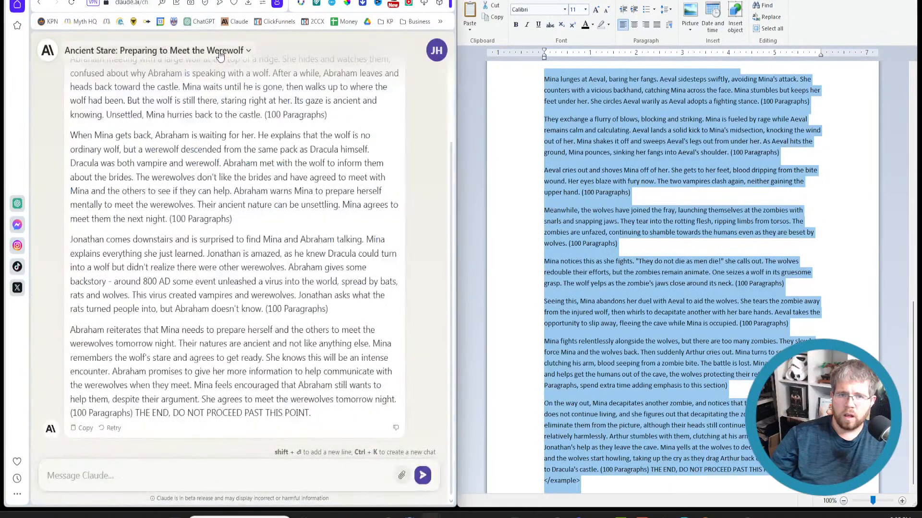
pyautogui.click(219, 55)
pyautogui.click(144, 91)
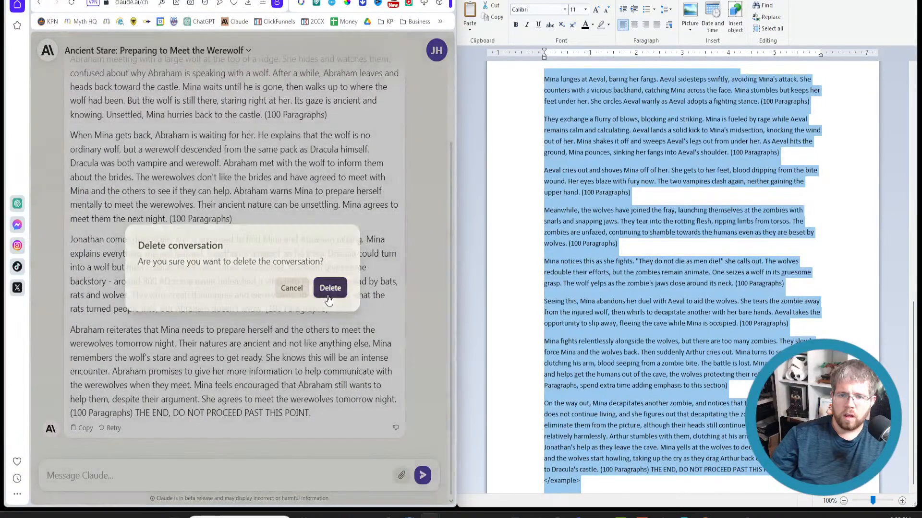
pyautogui.click(330, 290)
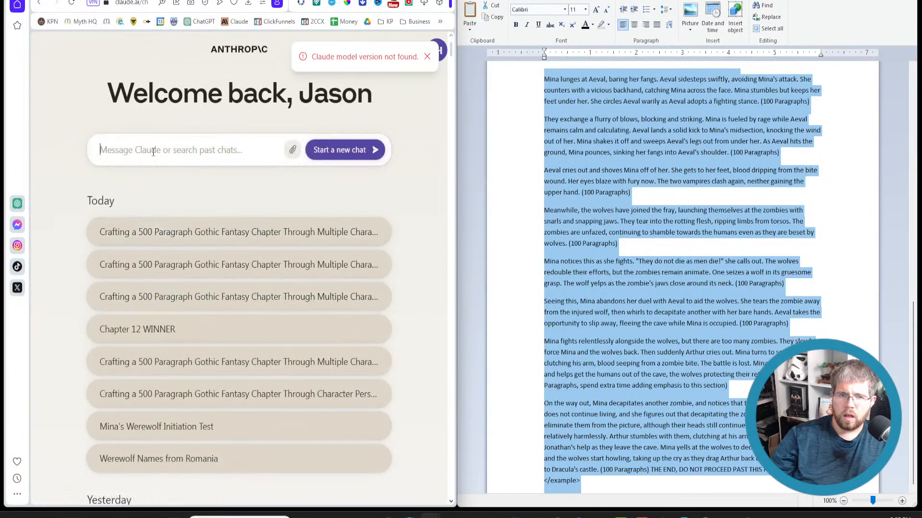
# Submit the copied prompt in a new Claude chat and check the beginning of the generated story beats.
pyautogui.hotkey('ctrl', 'v')
pyautogui.press('Return')
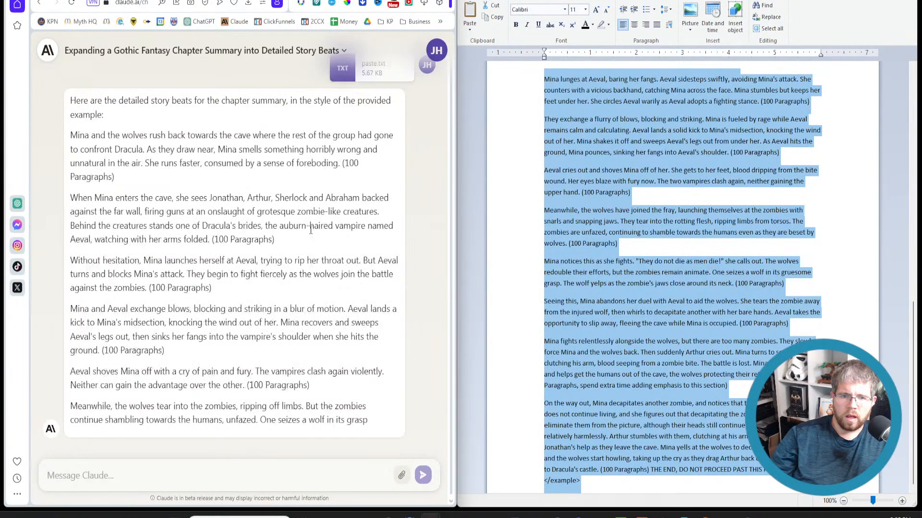
pyautogui.scroll(1, 296, 259)
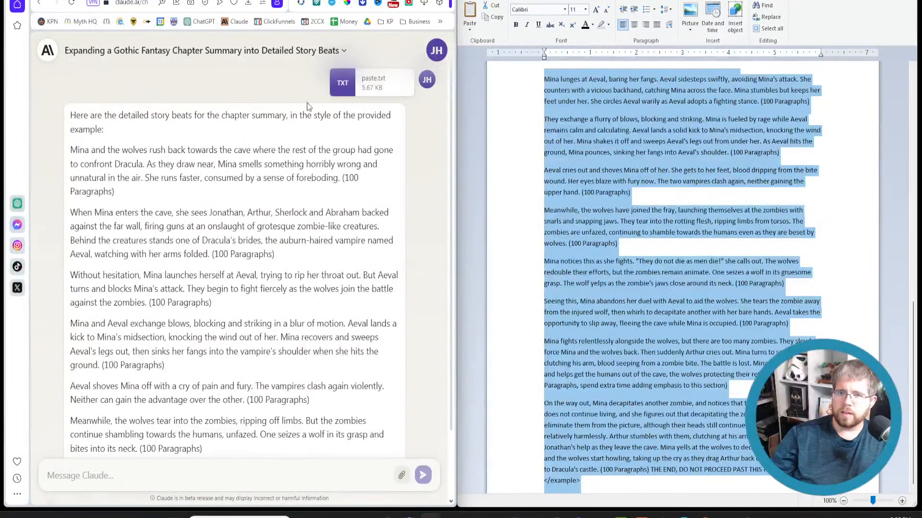
# Review the instructions and chapter summary at the start of the WordPad prompt and switch back to the Chapter 13 Superprompt in Atticus.
pyautogui.scroll(20, 659, 384)
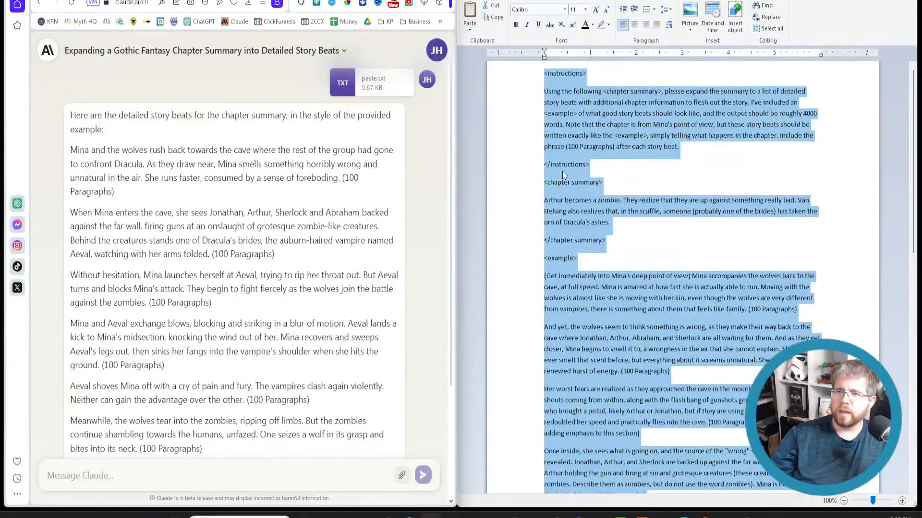
pyautogui.click(644, 255)
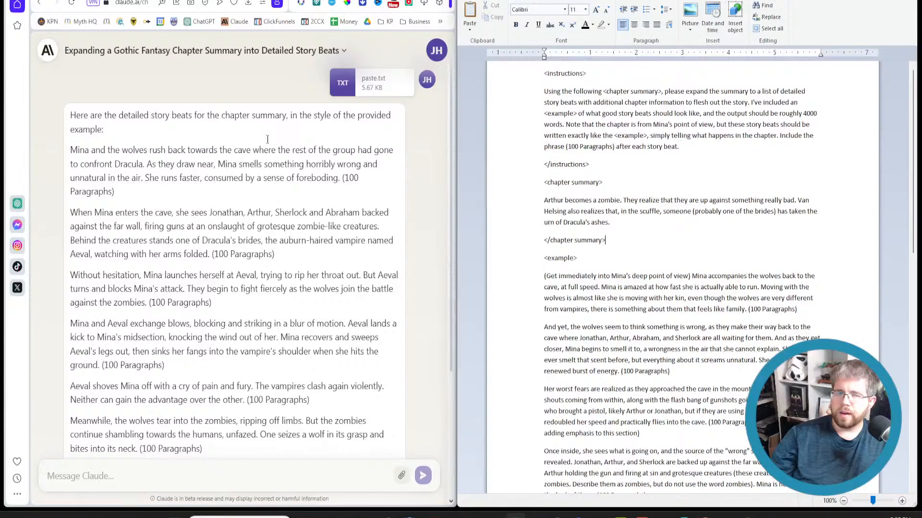
pyautogui.click(192, 0)
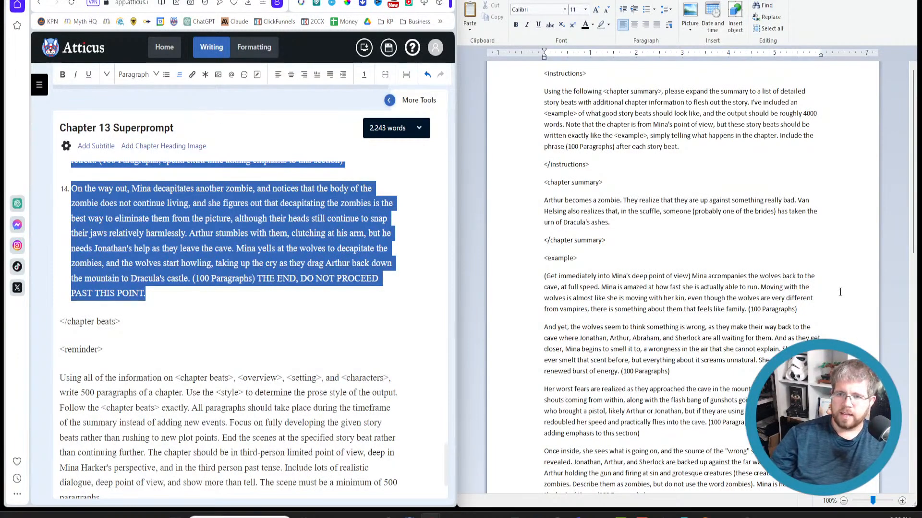
# Clear the entire prompt from the WordPad document and open the Chapter 14 Superprompt in Atticus.
pyautogui.click(608, 308)
pyautogui.hotkey('ctrl', 'a')
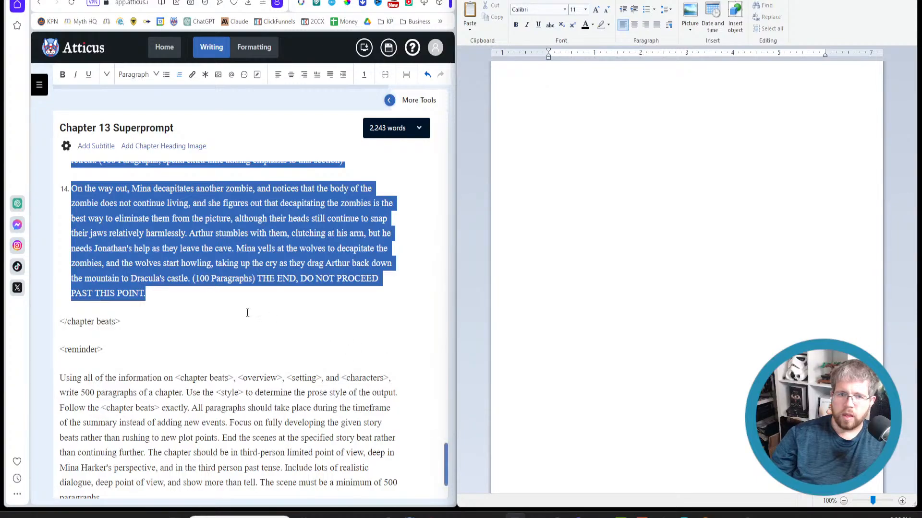
pyautogui.click(207, 305)
pyautogui.scroll(10, 206, 306)
pyautogui.scroll(10, 205, 307)
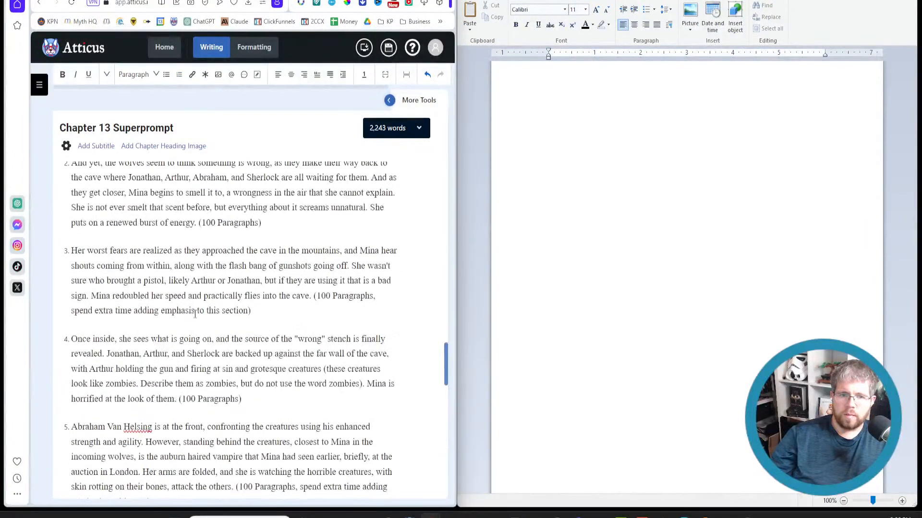
pyautogui.click(39, 86)
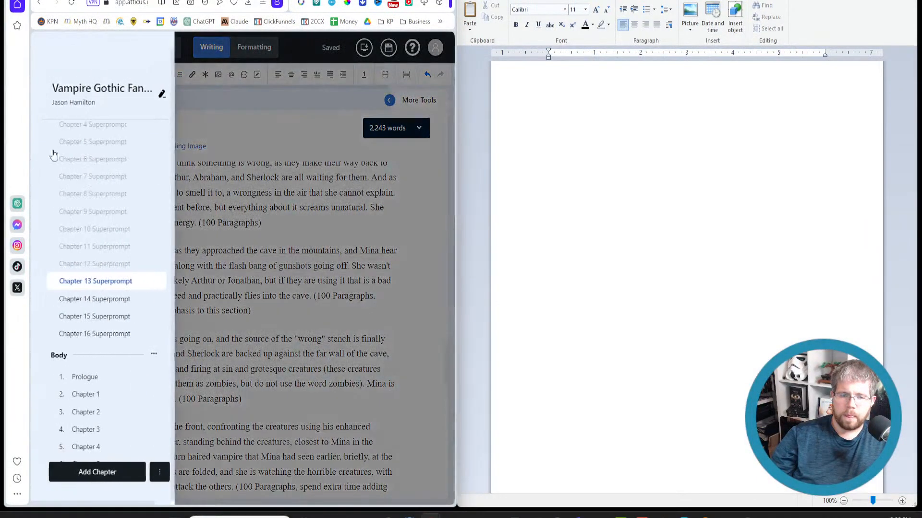
pyautogui.click(88, 298)
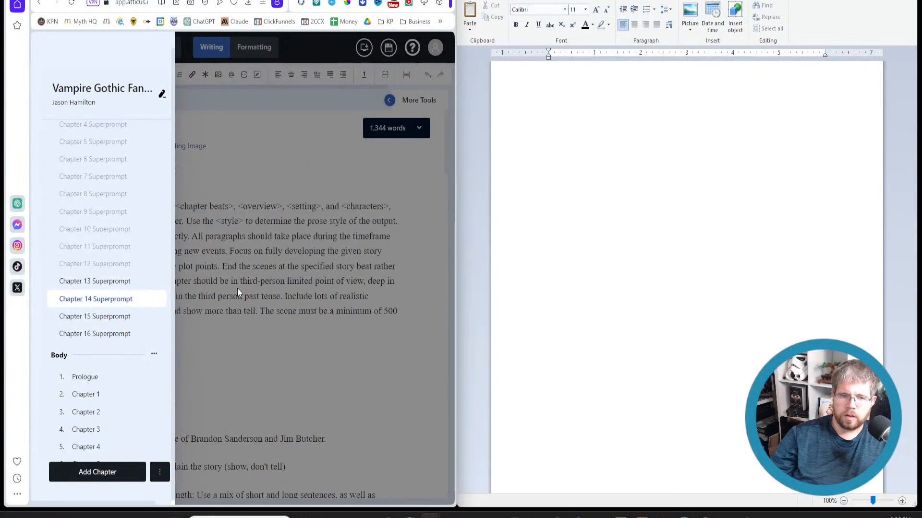
pyautogui.click(237, 288)
# Find the short chapter summary below the setting section of the Chapter 14 Superprompt and highlight it for reference.
pyautogui.scroll(-10, 270, 350)
pyautogui.scroll(-10, 240, 340)
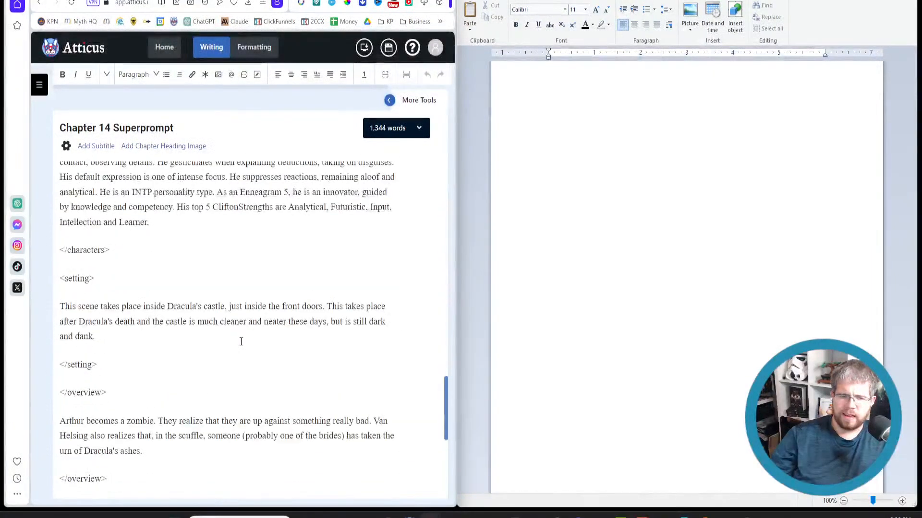
pyautogui.scroll(3, 233, 341)
pyautogui.scroll(-5, 231, 340)
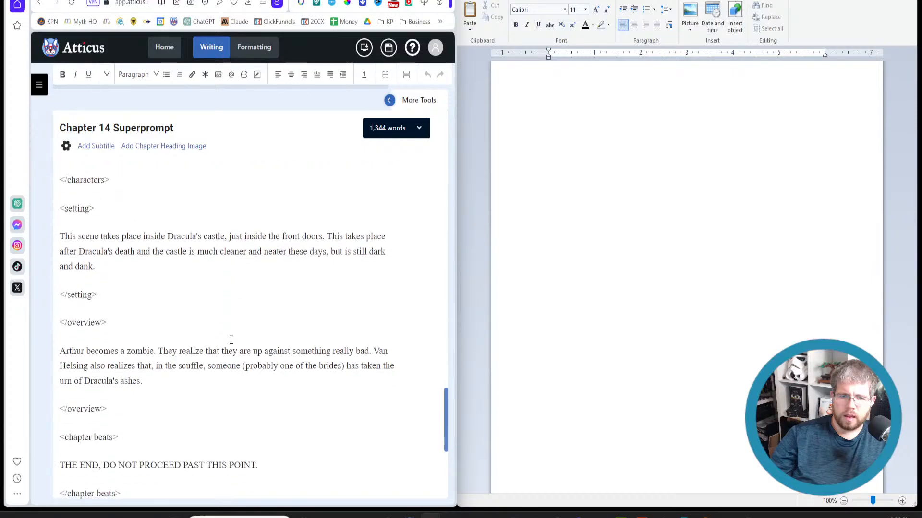
pyautogui.scroll(3, 186, 350)
pyautogui.tripleClick(139, 381)
# Write the first beat in WordPad: everyone stumbles into Dracula's castle, feverish Arthur is laid on a couch, and Sherlock goes to fetch bandages.
pyautogui.click(547, 74)
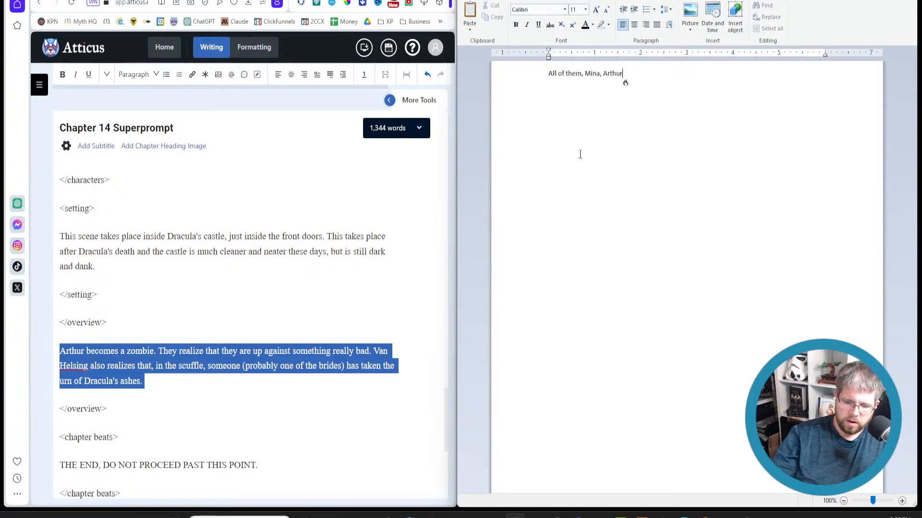
pyautogui.press('BackSpace')
pyautogui.press('BackSpace')
pyautogui.press('BackSpace')
pyautogui.press('BackSpace')
pyautogui.press('BackSpace')
pyautogui.press('BackSpace')
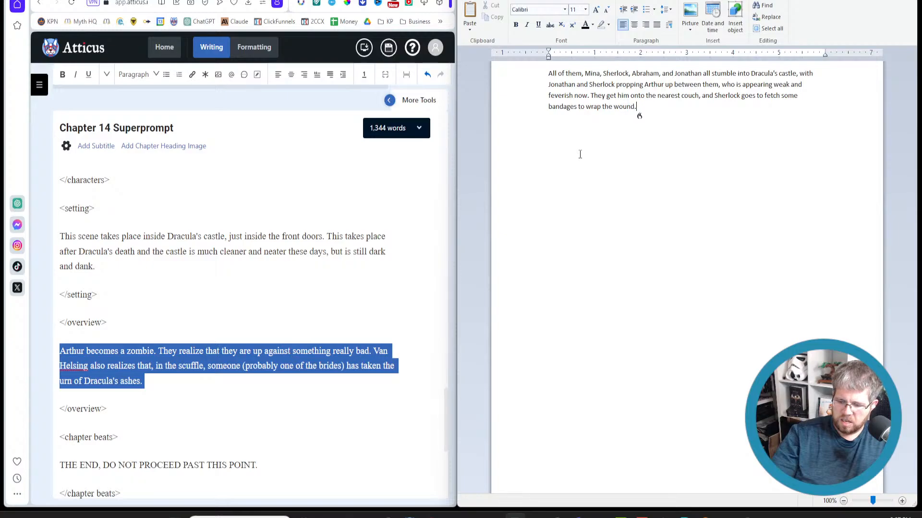
# Add a second beat where Abraham Van Helsing says it is no use and tells Mina he has read about the cave creatures guided by Aeval.
pyautogui.press('Return')
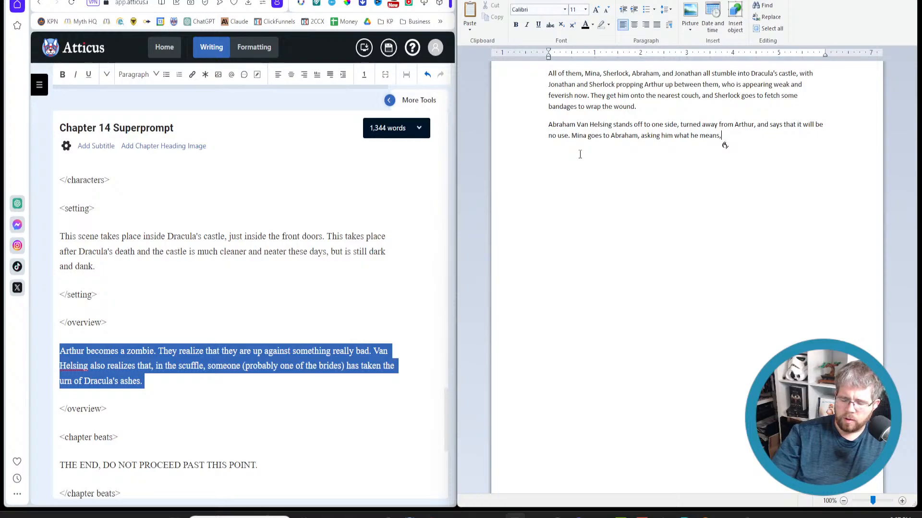
pyautogui.write('and Abraham')
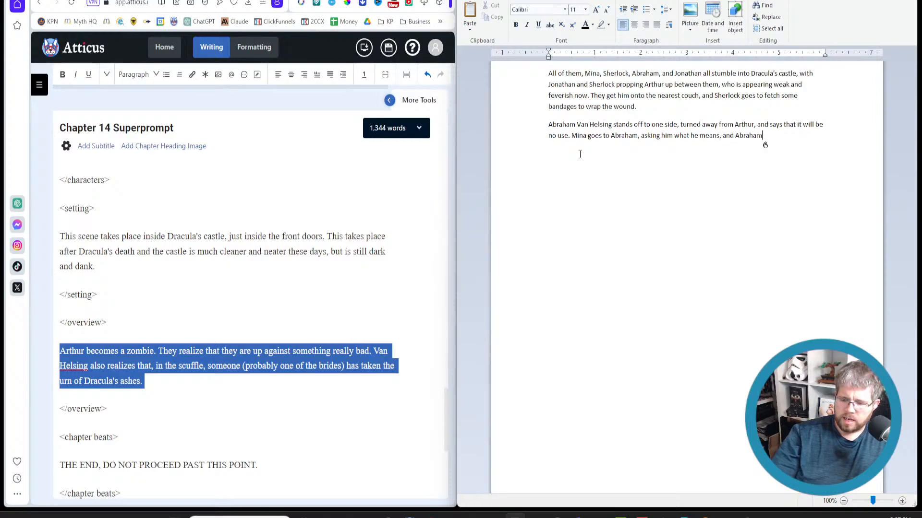
pyautogui.write(' tells them that')
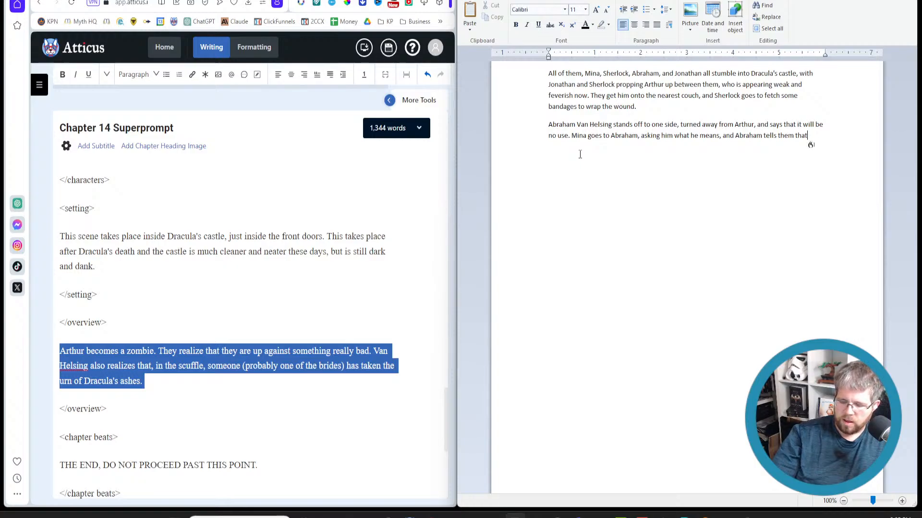
pyautogui.write('he has read something about those creatures that attacked them in the cave')
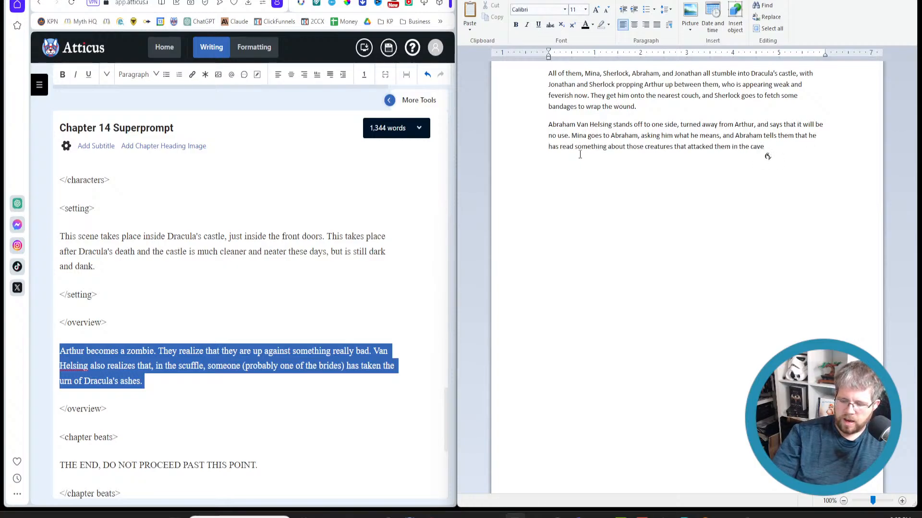
pyautogui.write(', that were being guided by')
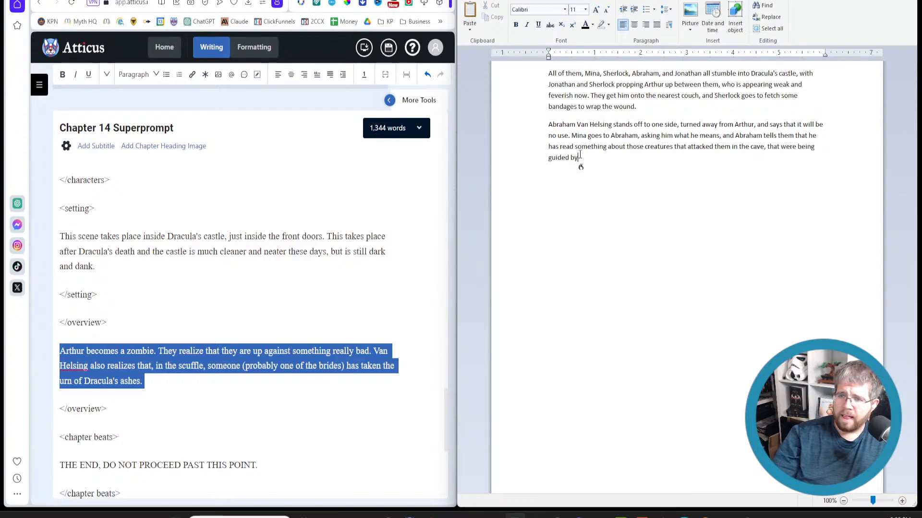
pyautogui.write(' Aeval')
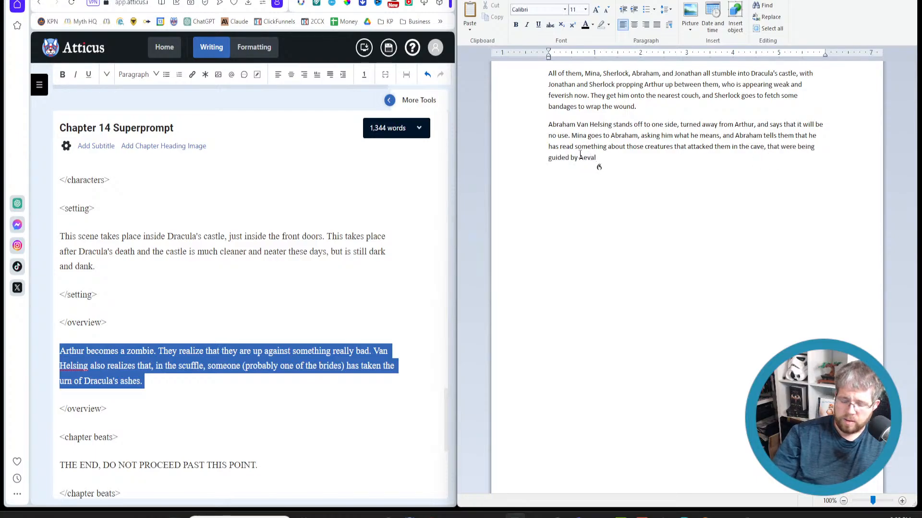
pyautogui.write(' the bride of Dracula')
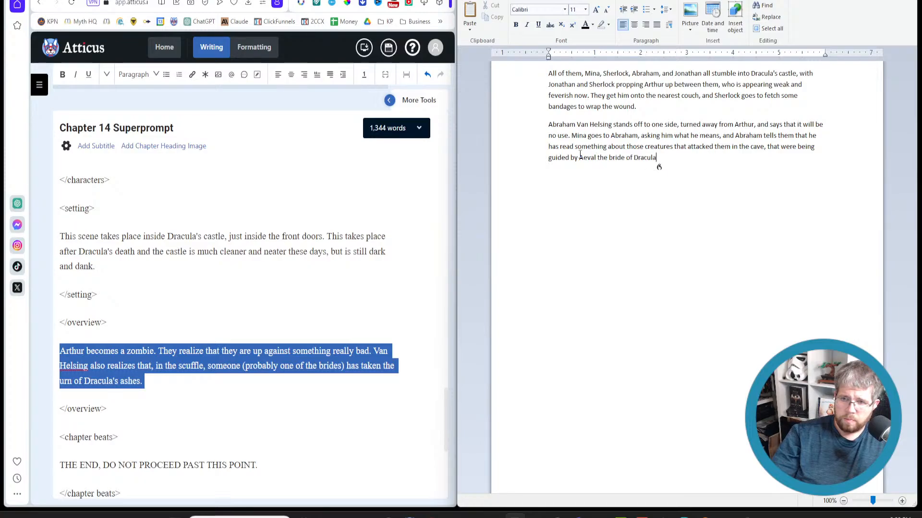
pyautogui.write('.')
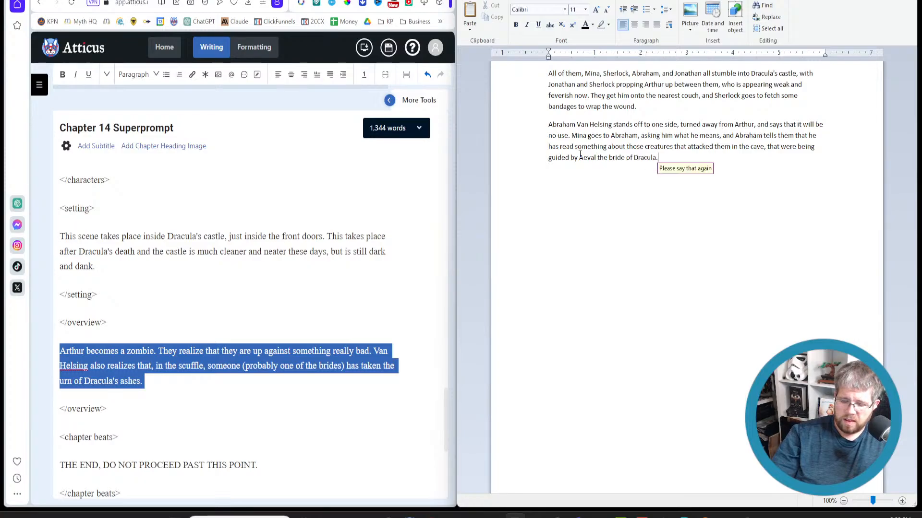
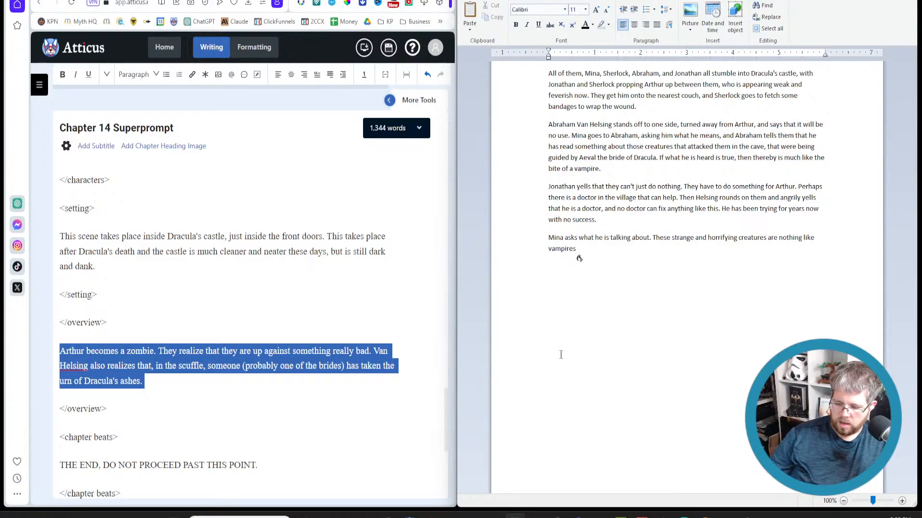
# Add beats where Jonathan demands help for Arthur and Helsing tells Mina the creatures come from the same virus, mutated in different ways.
pyautogui.write('.')
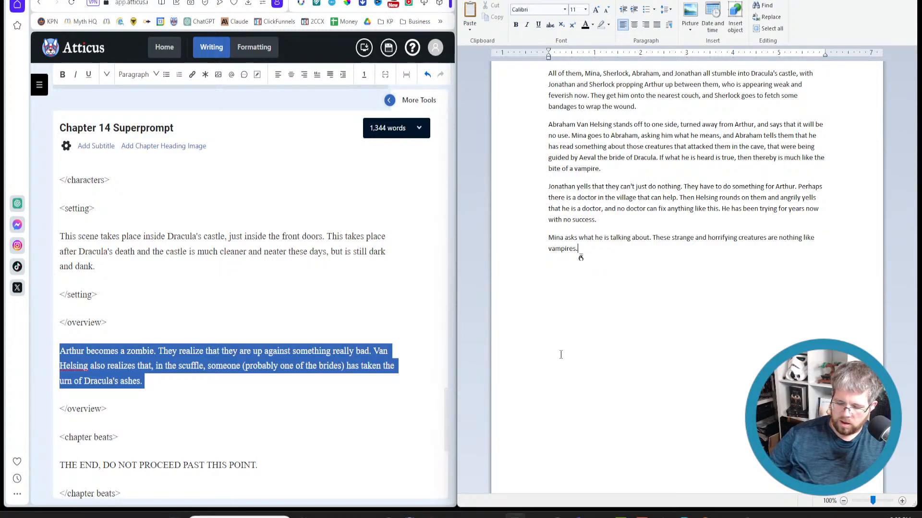
pyautogui.write(' Then Helsing explains that they all come from the same virus')
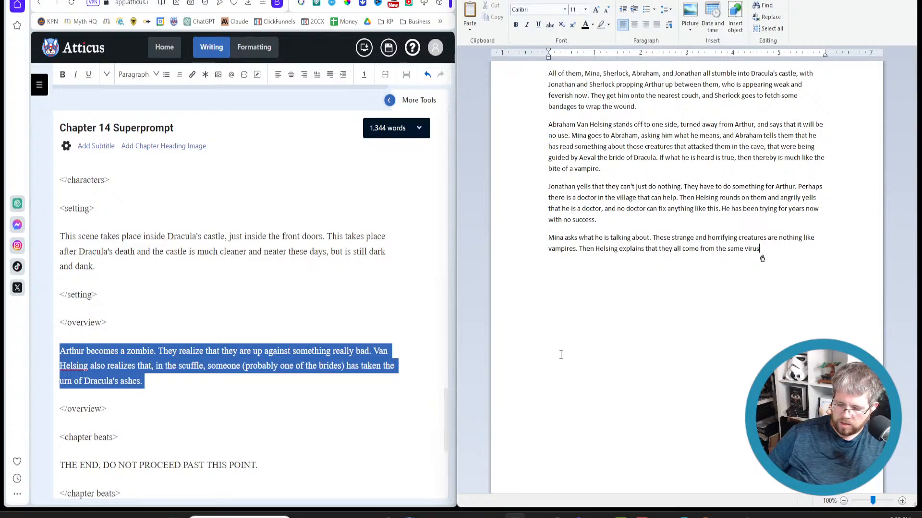
pyautogui.write(', mutated in different ways.')
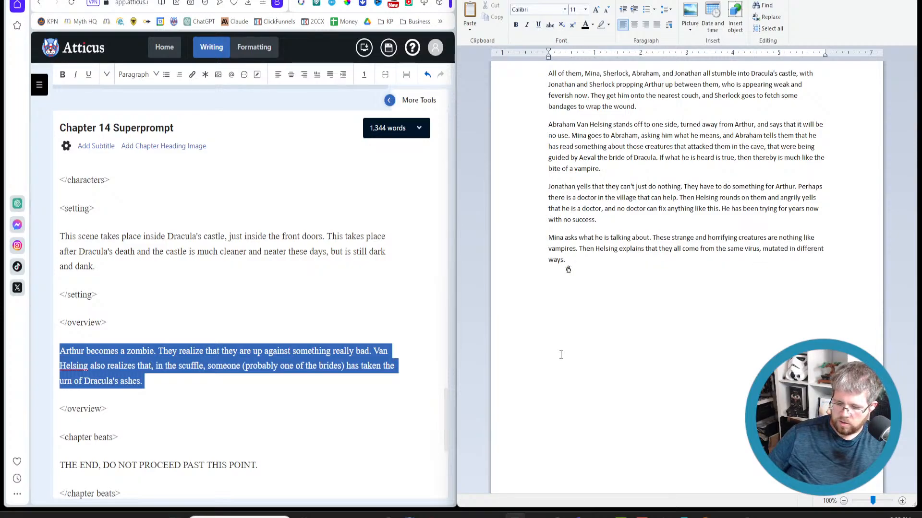
pyautogui.write(' If he had to guess,')
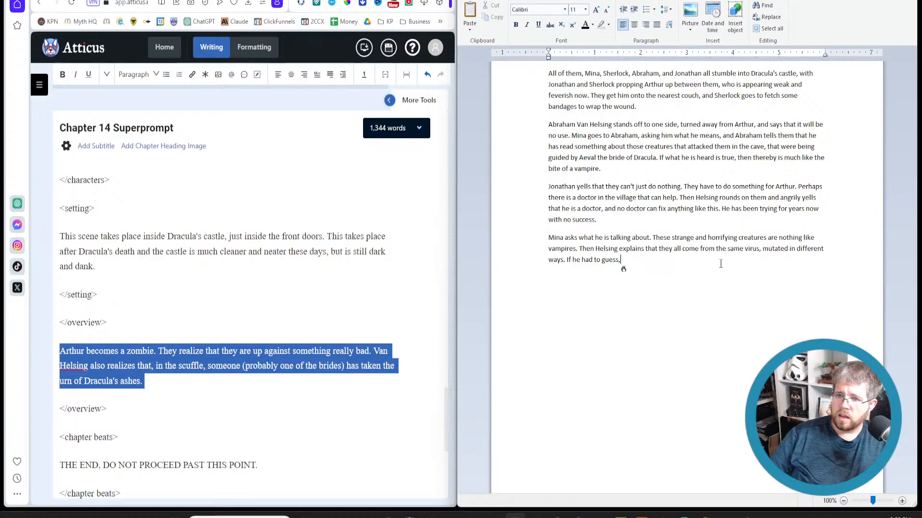
# Replace the trailing "If he had to guess," with the virus's thousand-year-old origin, its spread through bats, wolves and rats, and Dracula's notes on the Black death.
pyautogui.moveTo(622, 261); pyautogui.dragTo(566, 263)
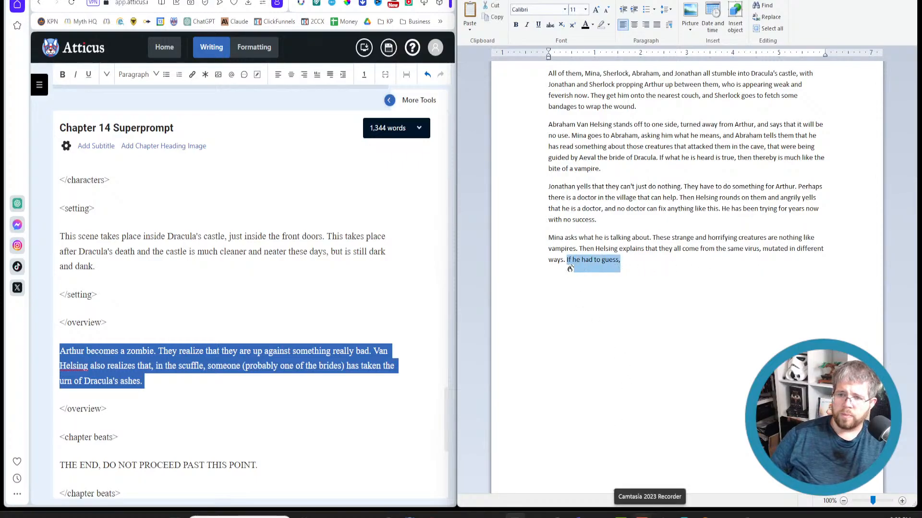
pyautogui.write('This is something he is told him before')
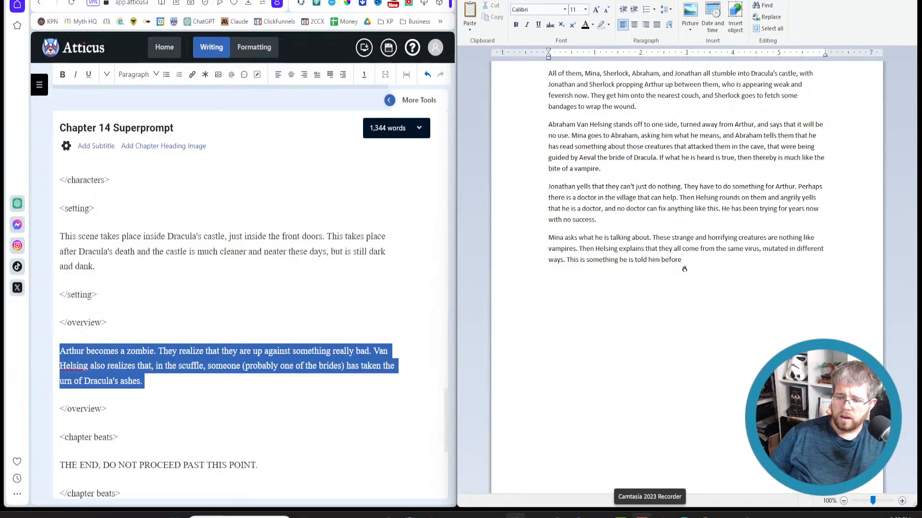
pyautogui.write(',')
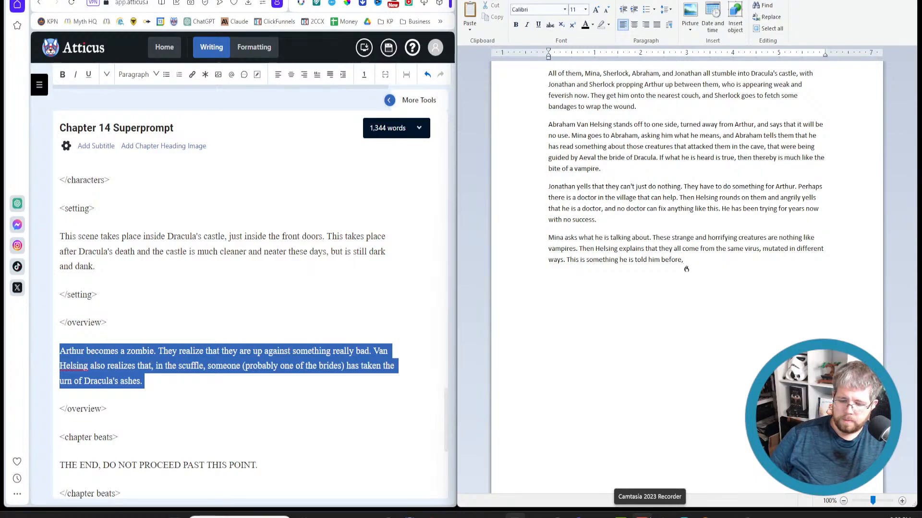
pyautogui.write(' that')
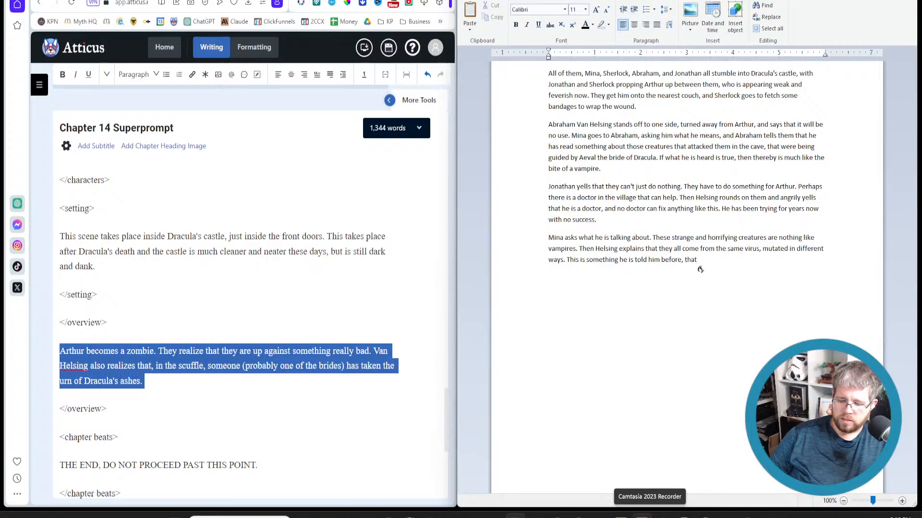
pyautogui.write(' the original virus originated some thousand years ago')
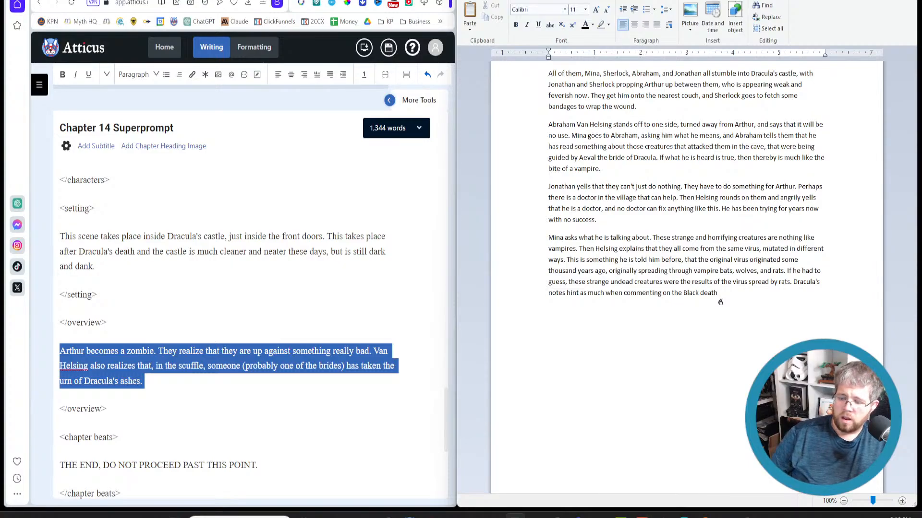
pyautogui.click(564, 293)
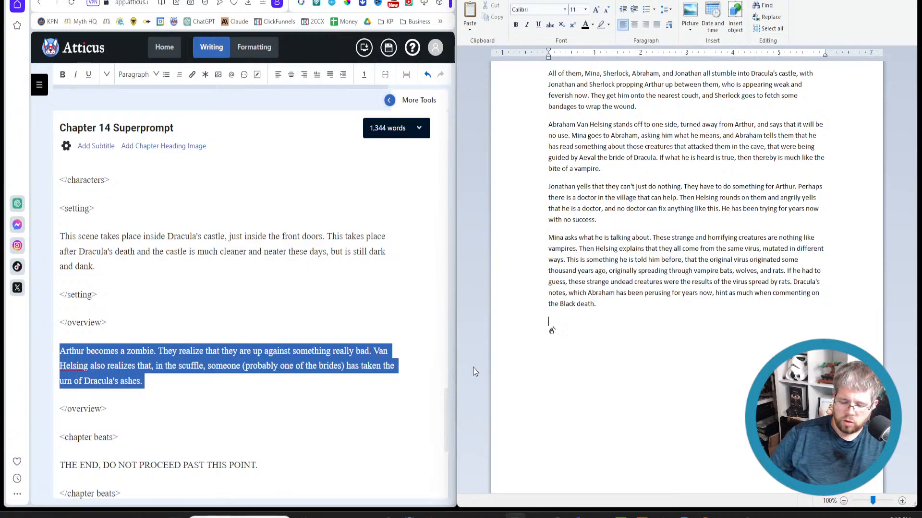
# Add a beat where Sherlock rejoins them, catches the gist, and sees Arthur shivering, pale and feverish, asking for help in a weak voice.
pyautogui.write('Sherlock joins them')
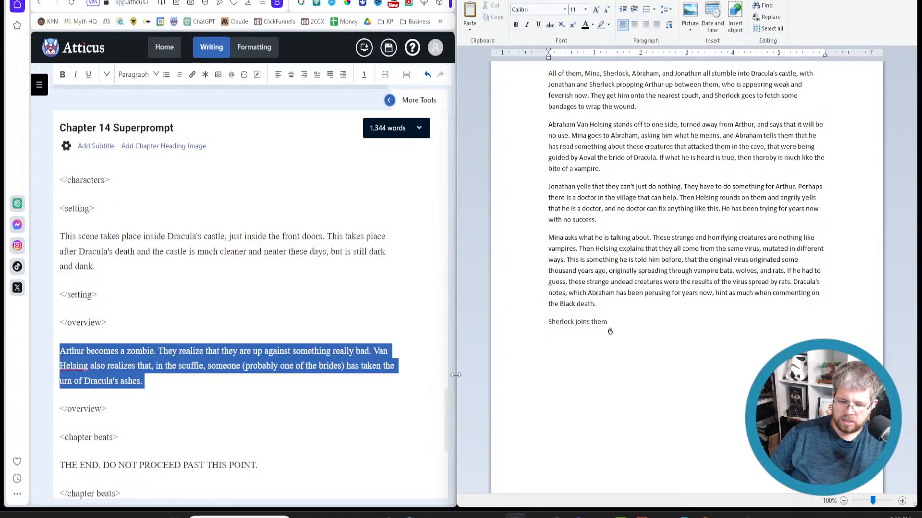
pyautogui.write(' again, enough to catch the gist of the conversation')
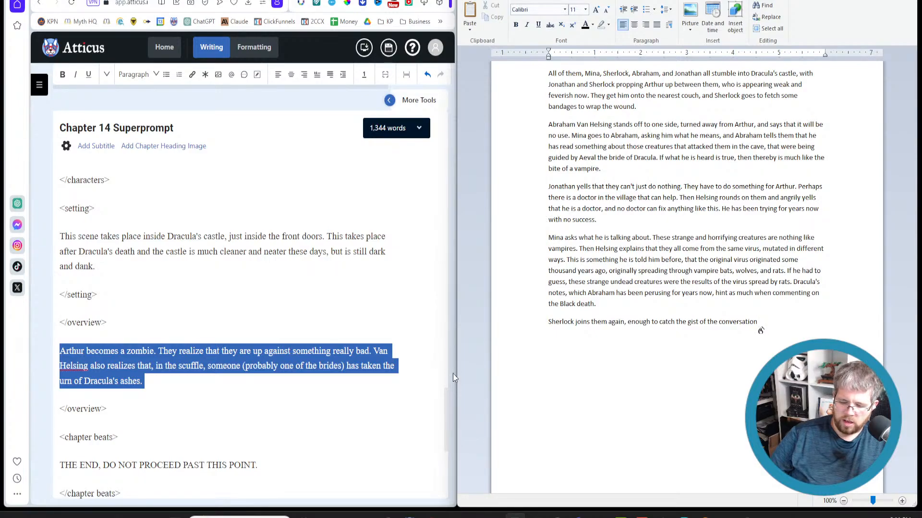
pyautogui.write('. He looks at Arthur, who is still shivering')
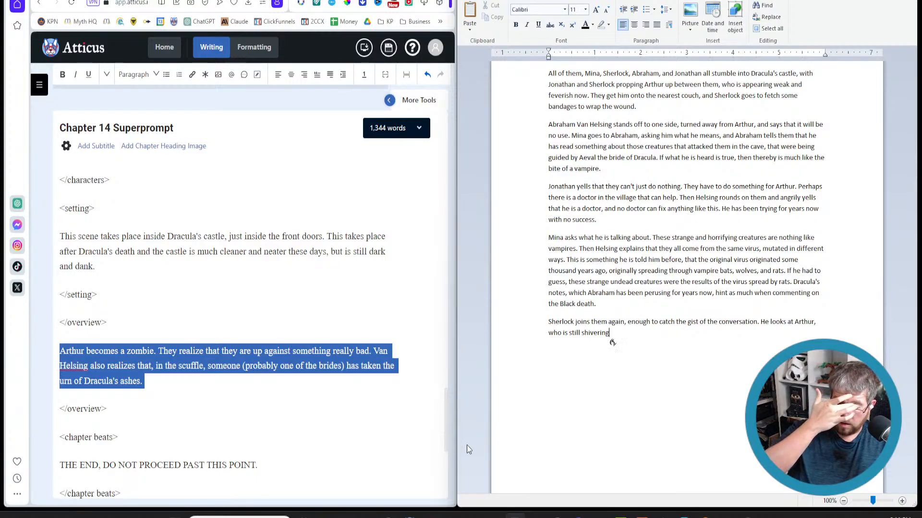
pyautogui.write('and pale, completely feverish')
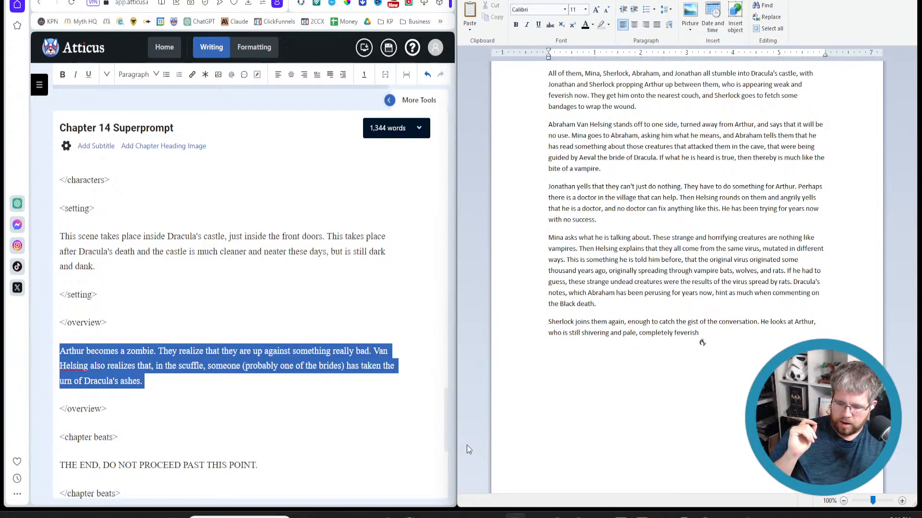
pyautogui.write(', sweating all over.')
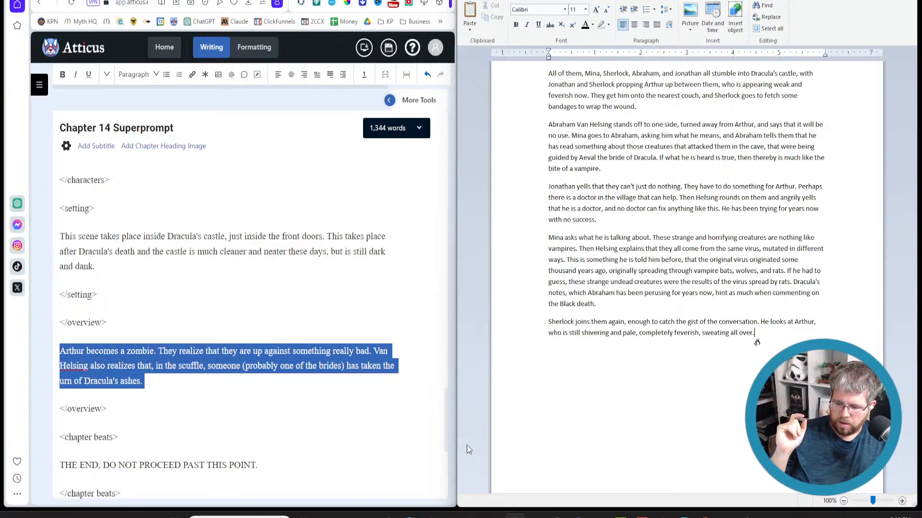
pyautogui.write(' Arthur asks for help')
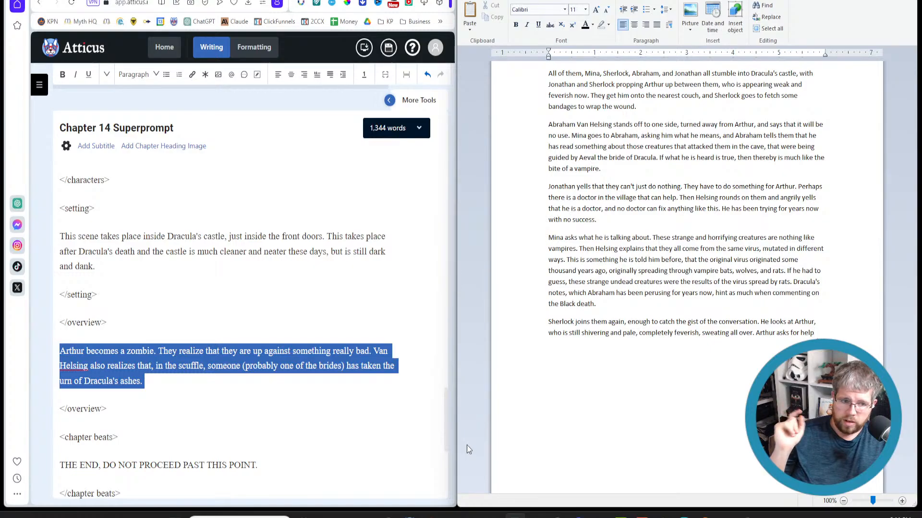
pyautogui.write(' in a weak voice.')
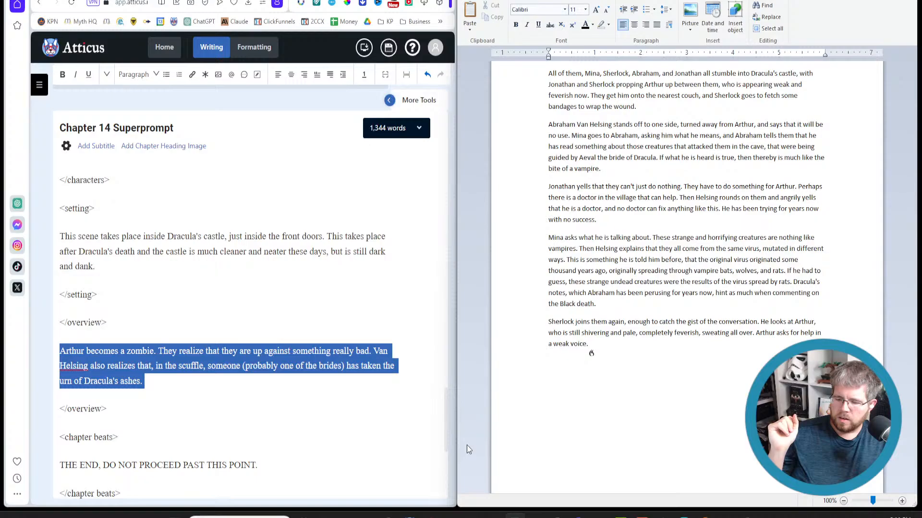
# Extend the Sherlock beat so that he figures out what is happening by scanning the situation.
pyautogui.write(' Sherlock')
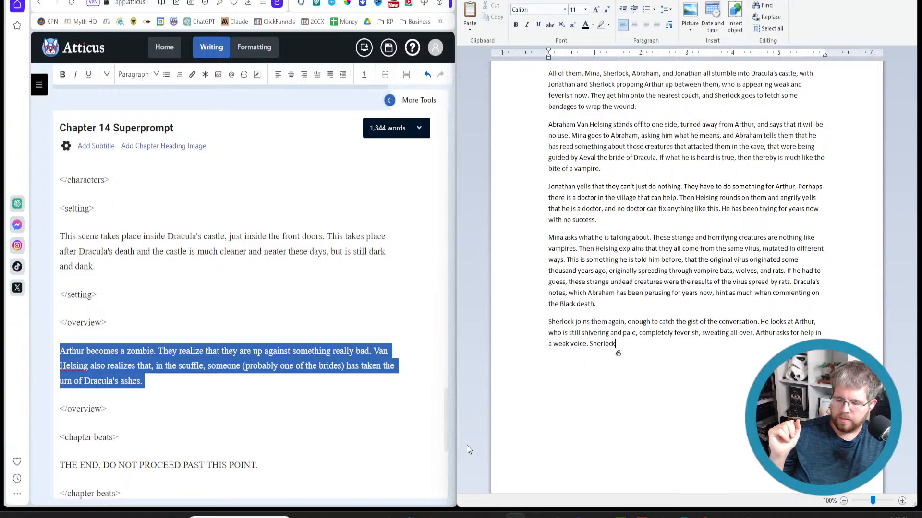
pyautogui.write(' figures out what is happening')
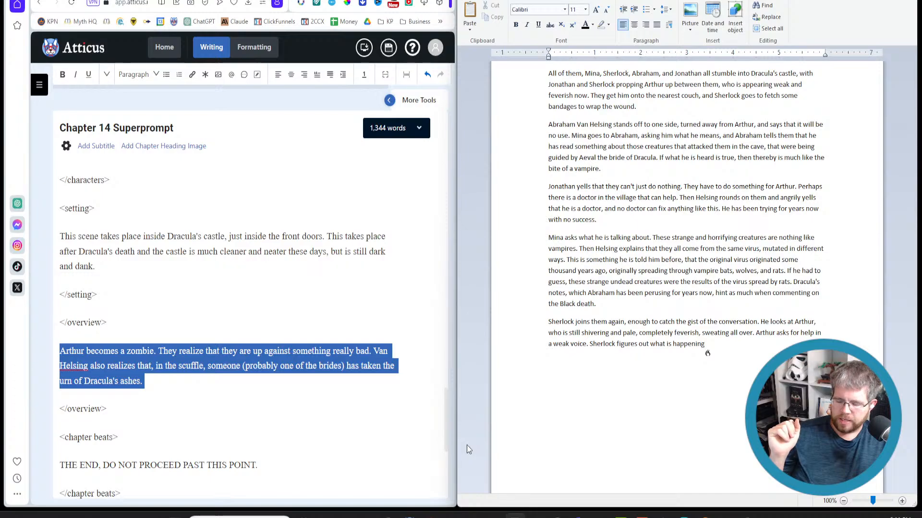
pyautogui.write(' by scanning')
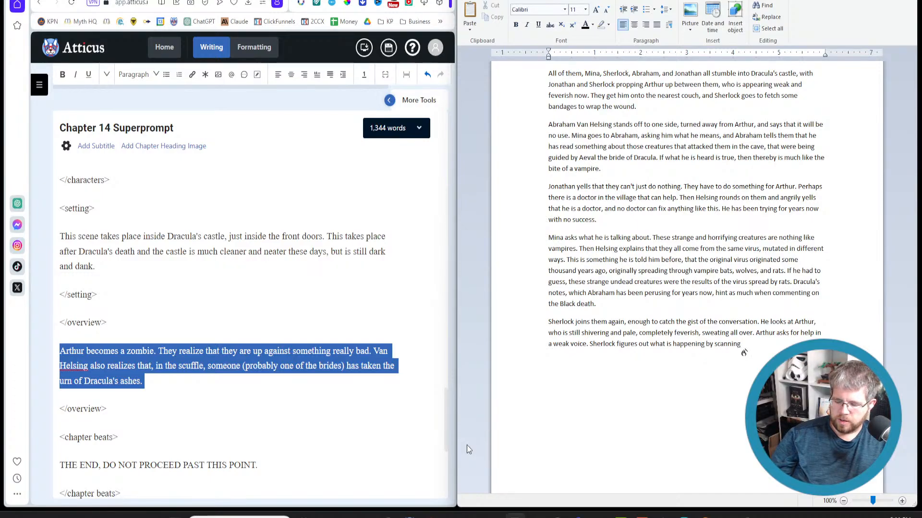
pyautogui.write(' the situation,')
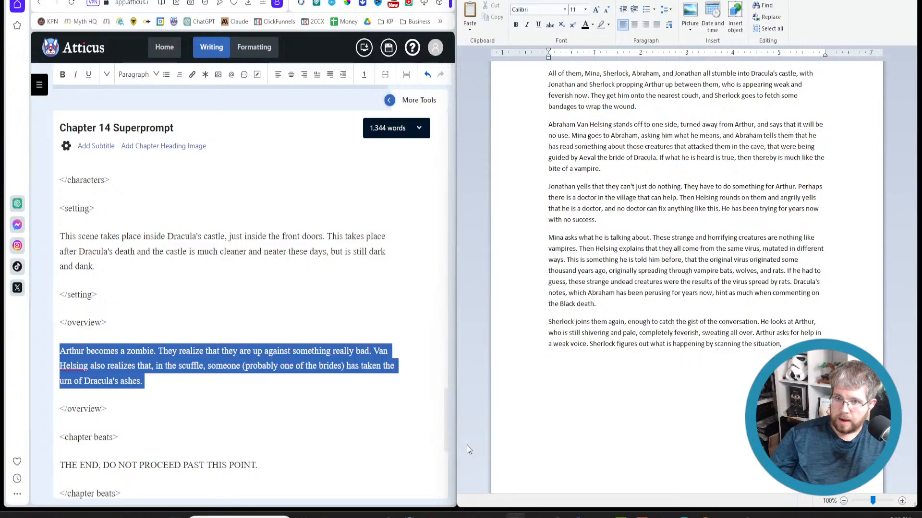
pyautogui.write('and can do it')
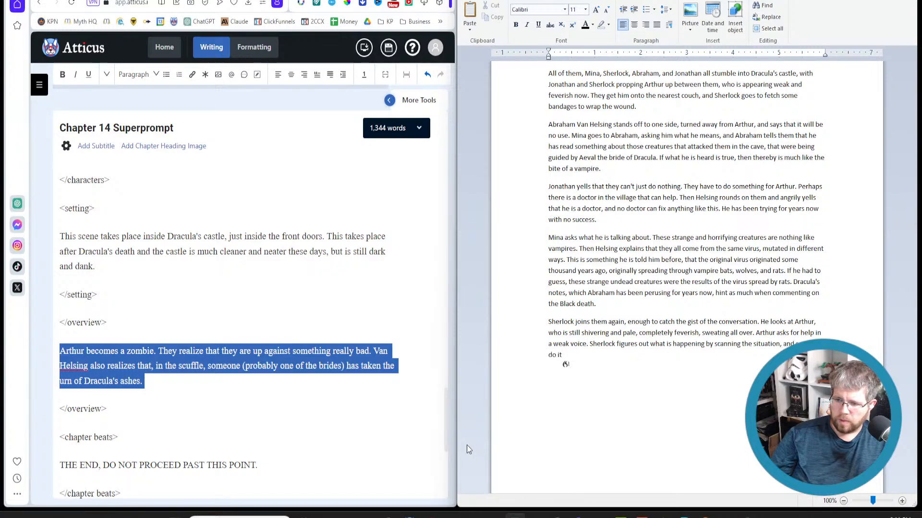
pyautogui.write('."')
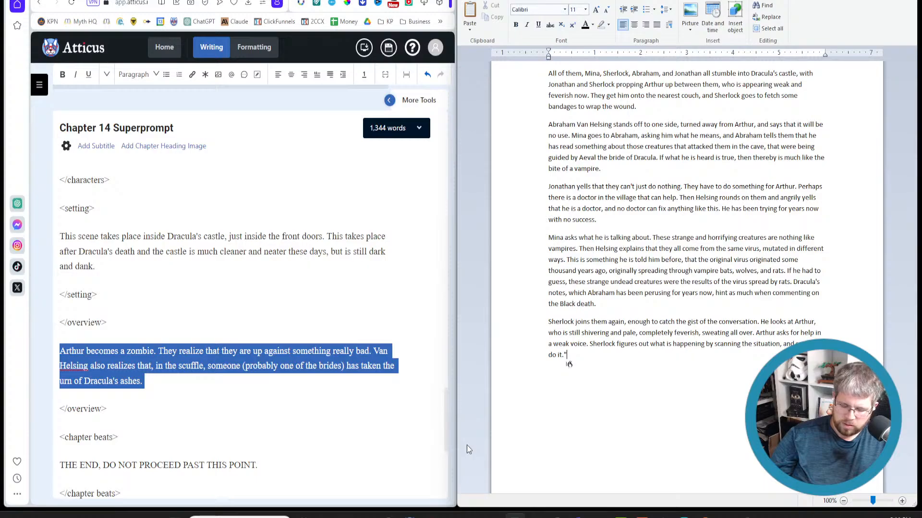
# Start a new beat where Sherlock moves to pull a stake from his belt, a weapon hidden under his cloak that even Mina didn't know about.
pyautogui.press('Return')
pyautogui.write('Sherlock moves to')
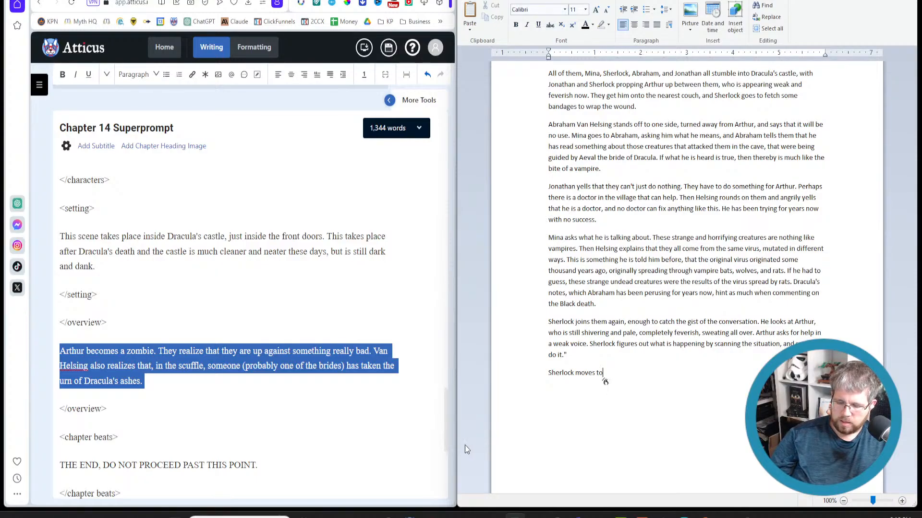
pyautogui.write('pull a steak from his belt')
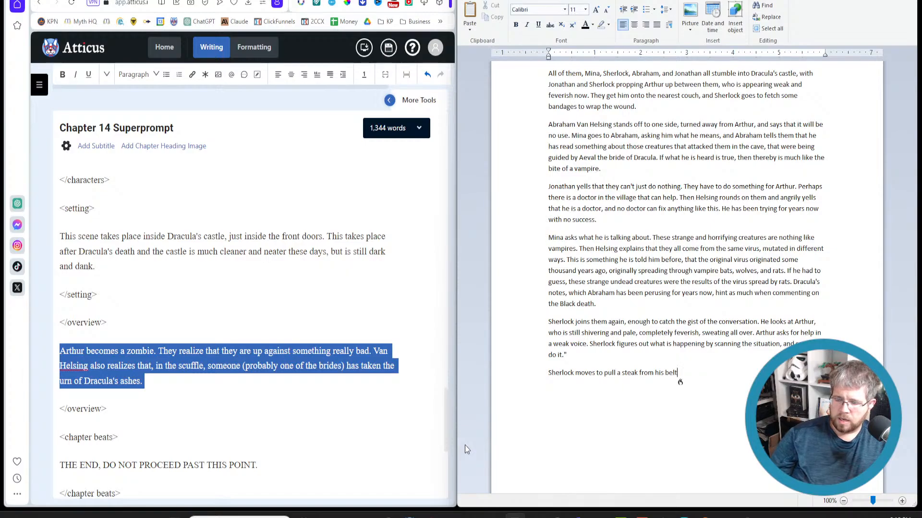
pyautogui.click(630, 373)
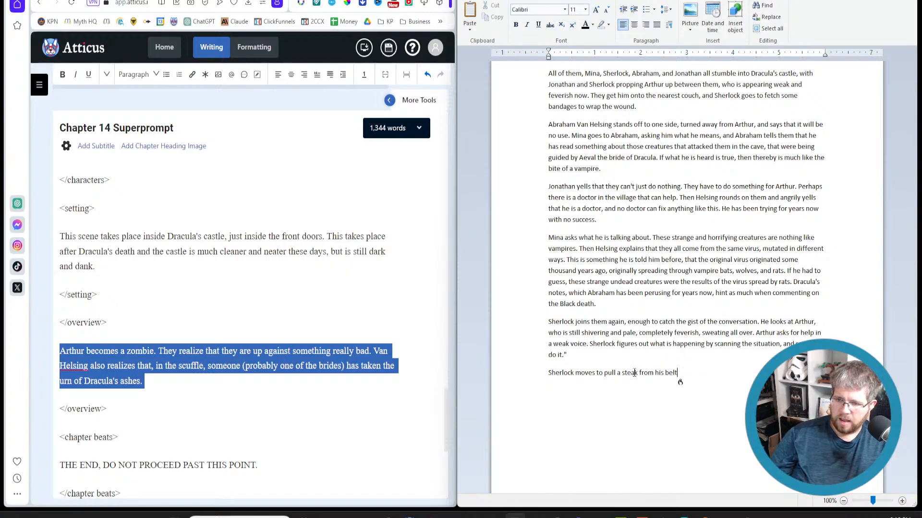
pyautogui.press('BackSpace')
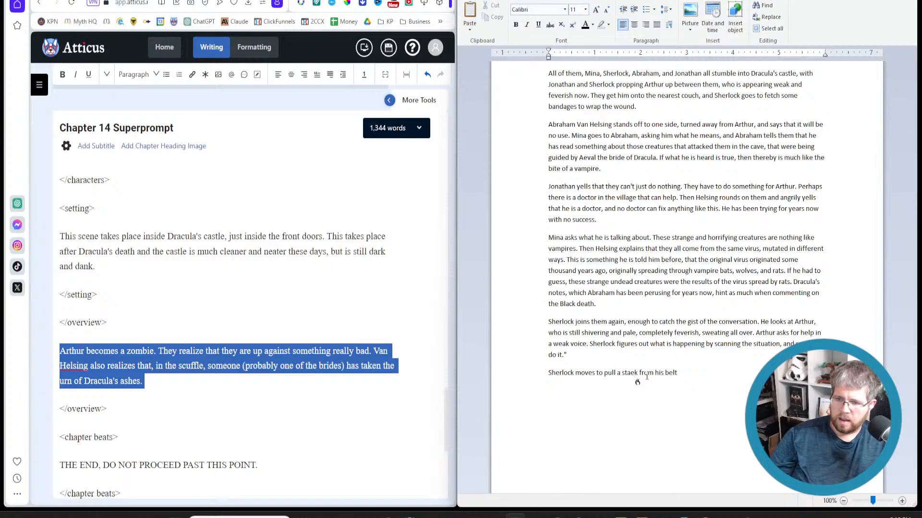
pyautogui.press('Right')
pyautogui.press('Right')
pyautogui.write('e')
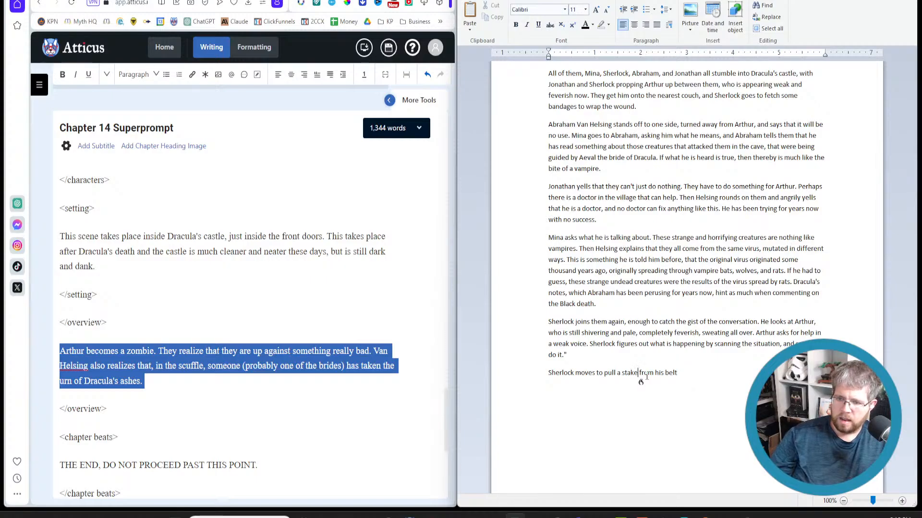
pyautogui.click(687, 378)
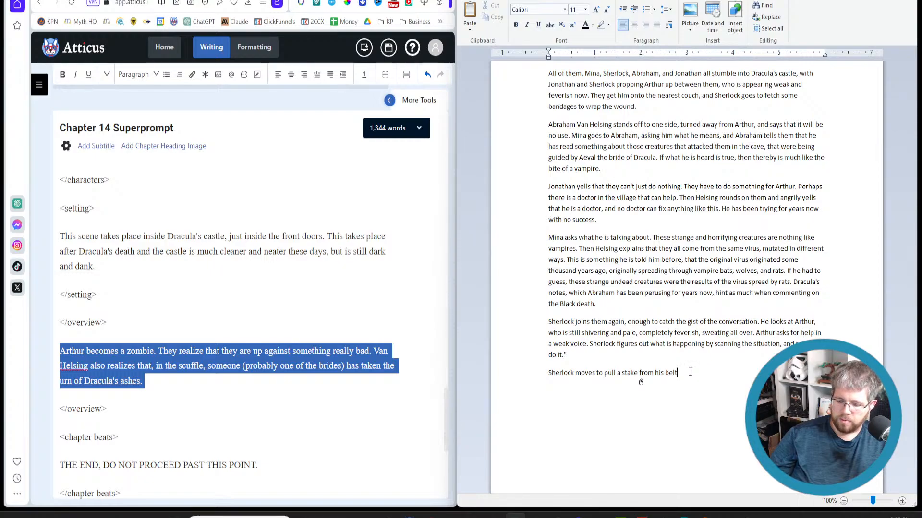
pyautogui.write(',')
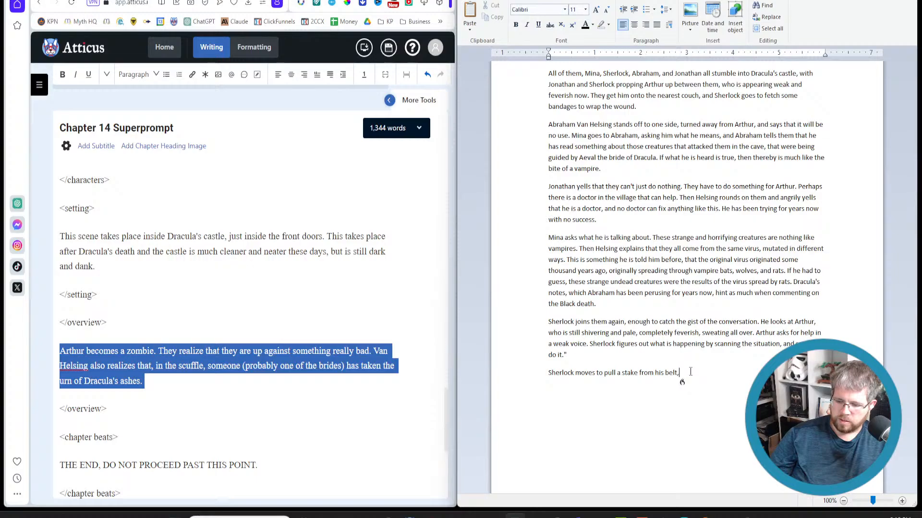
pyautogui.write(" a weapon that even Mina didn't know was there, as it was hidden")
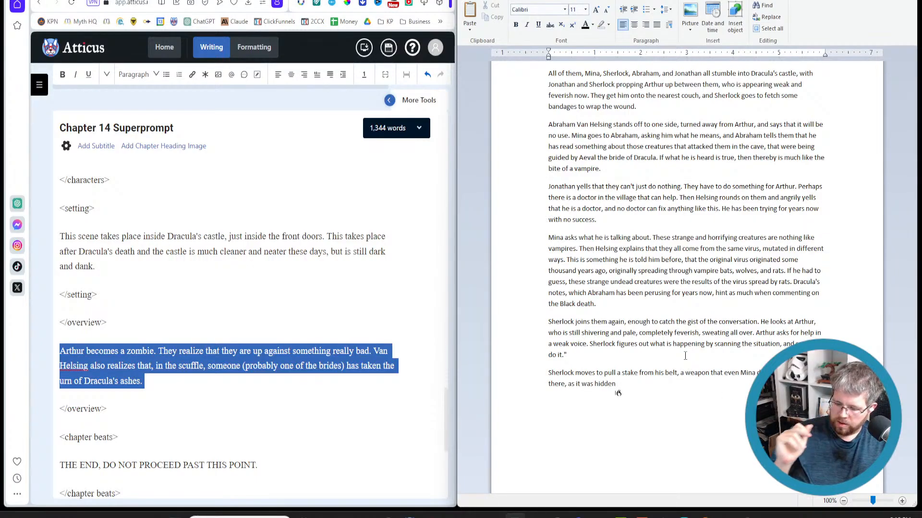
pyautogui.write(" under Sherlock's cloak.")
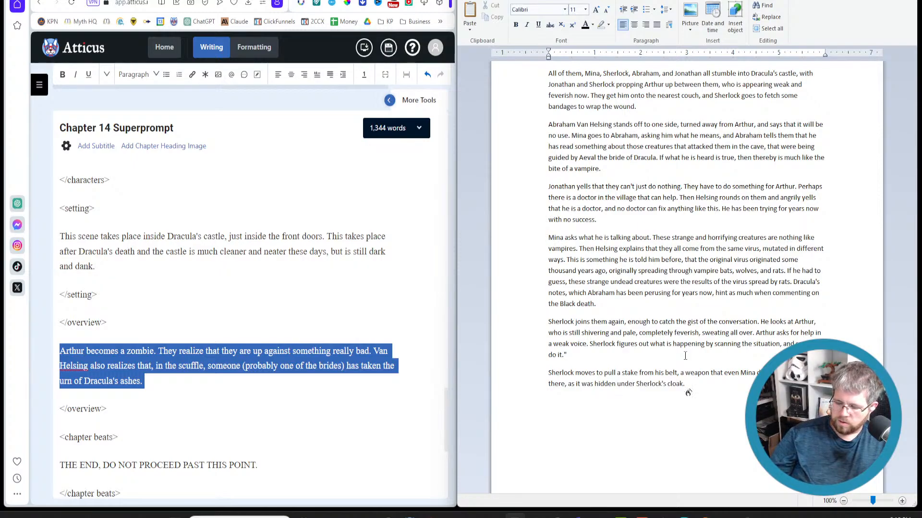
# Continue the beat with Jonathan screaming they can't abandon Arthur, Arthur seizing his arm to bite, and Arthur being pushed away in a flash.
pyautogui.write(' Jonathan quickly runs to him, screaming no')
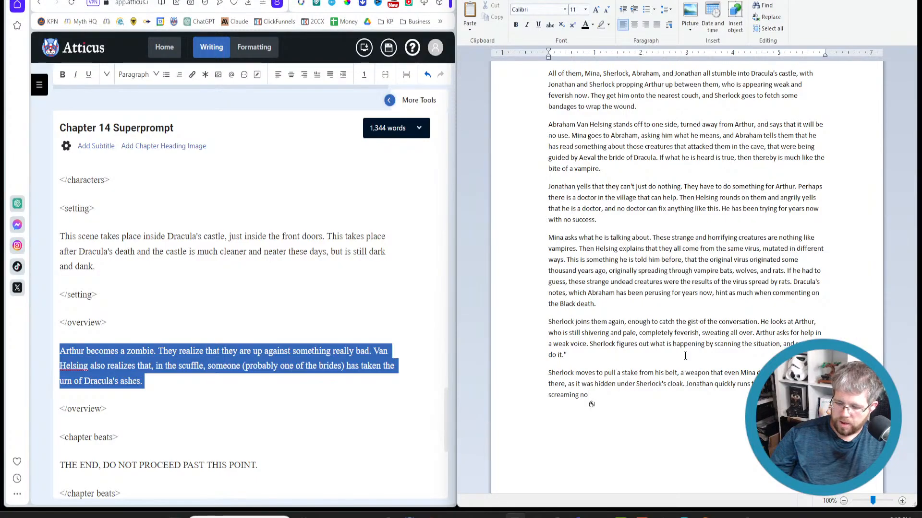
pyautogui.write(", that they can't abandon")
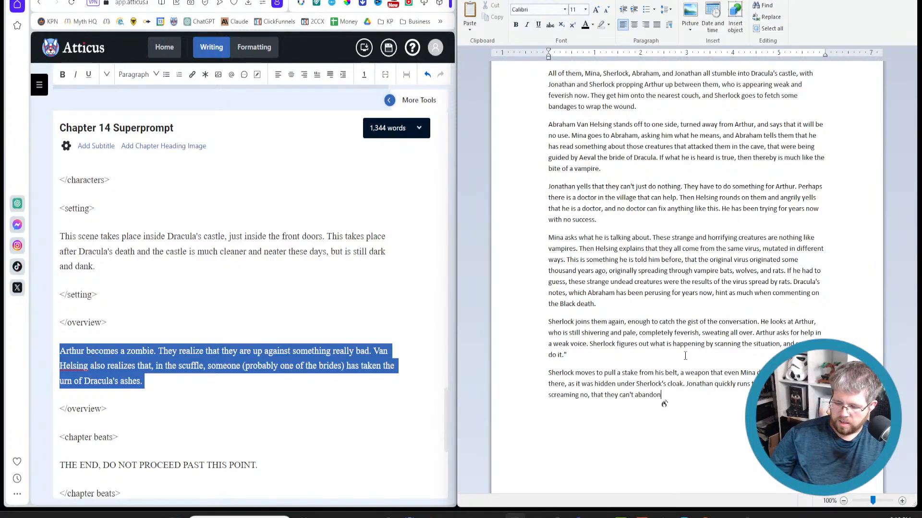
pyautogui.write(' Arthur like this, that there ha')
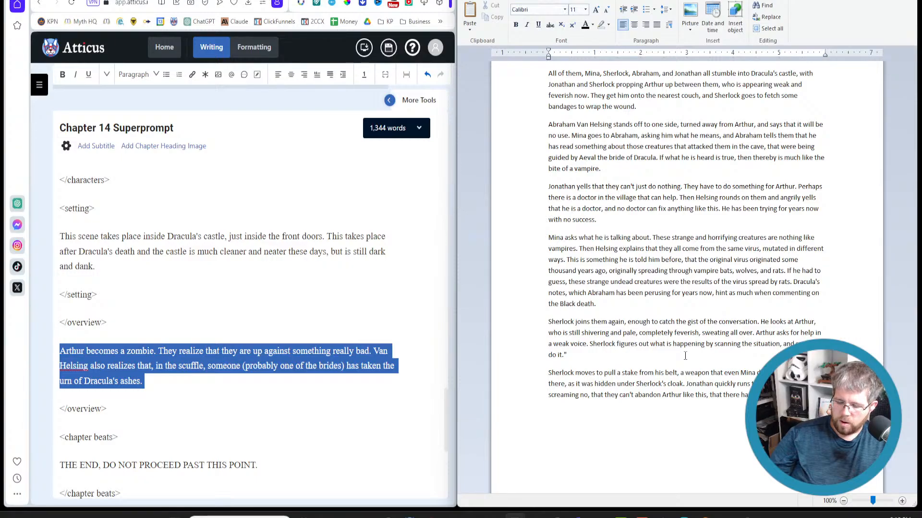
pyautogui.write('at that moment')
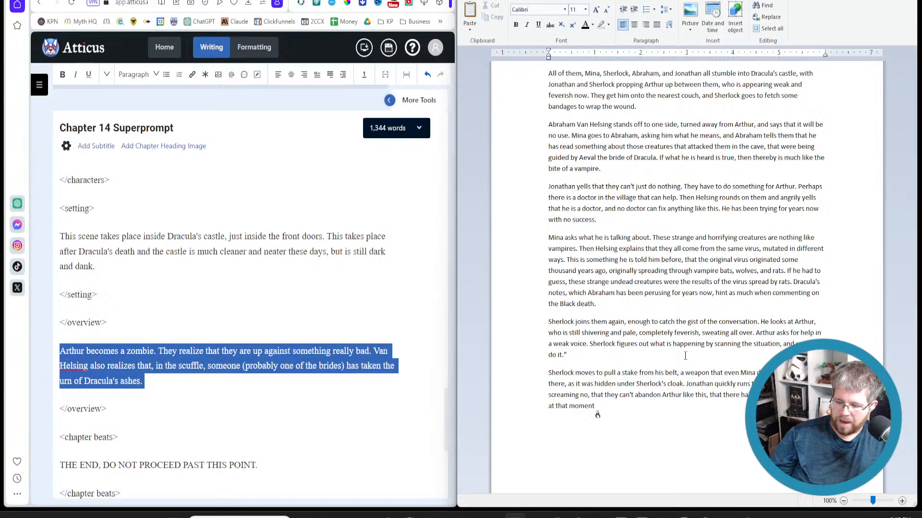
pyautogui.write(", Arthur seizes Jonathan's arm, and is about to bite i")
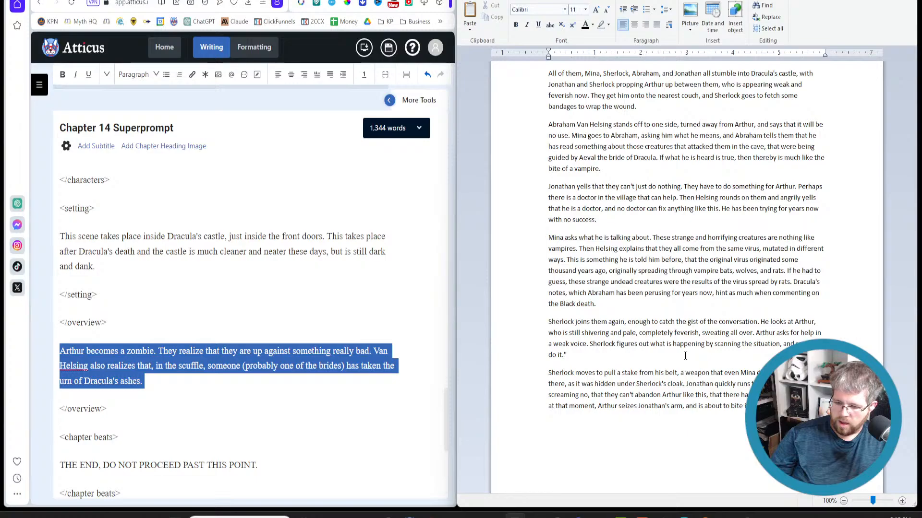
pyautogui.write('distance between them in a flash and pushes Arthur away.')
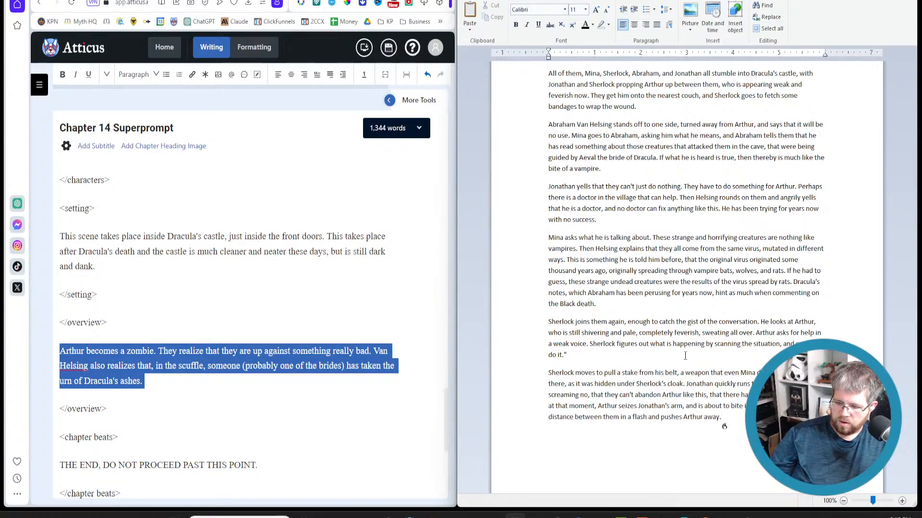
# Start a new beat where Arthur, though still semi-lucid, is snapping out at them as the virus turns him into one of those things they encountered.
pyautogui.write('Arthur')
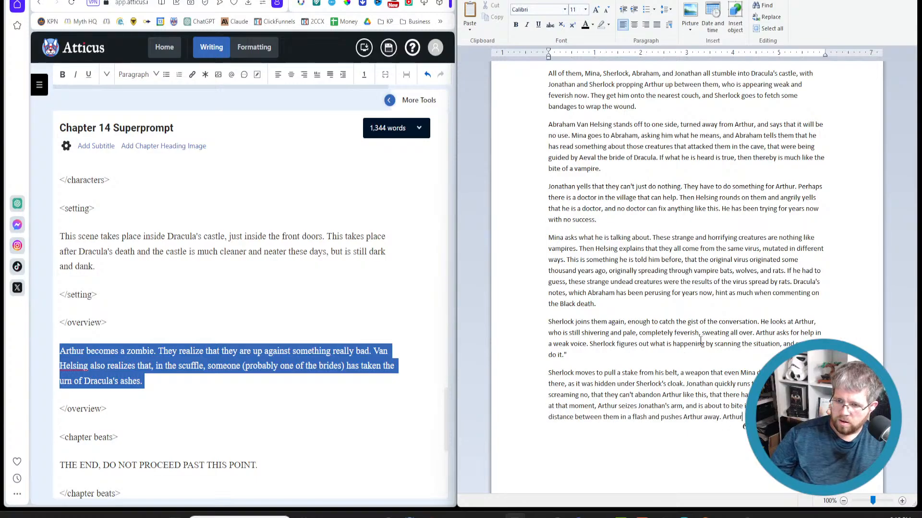
pyautogui.click(722, 418)
pyautogui.press('Return')
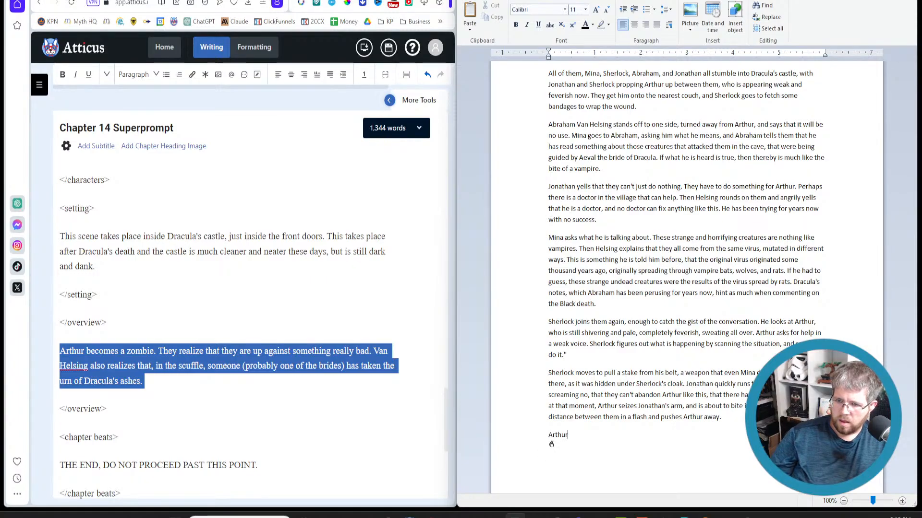
pyautogui.press('End')
pyautogui.write(',')
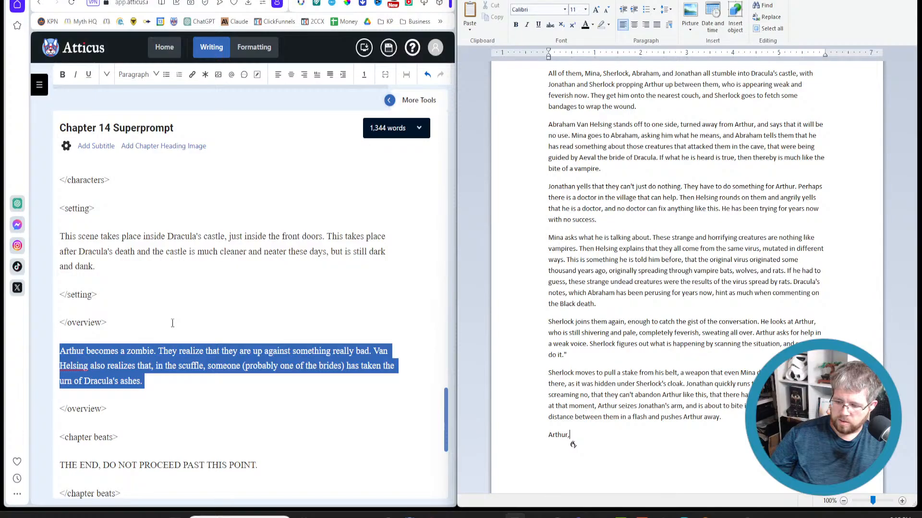
pyautogui.write(' though still semi-lucid,')
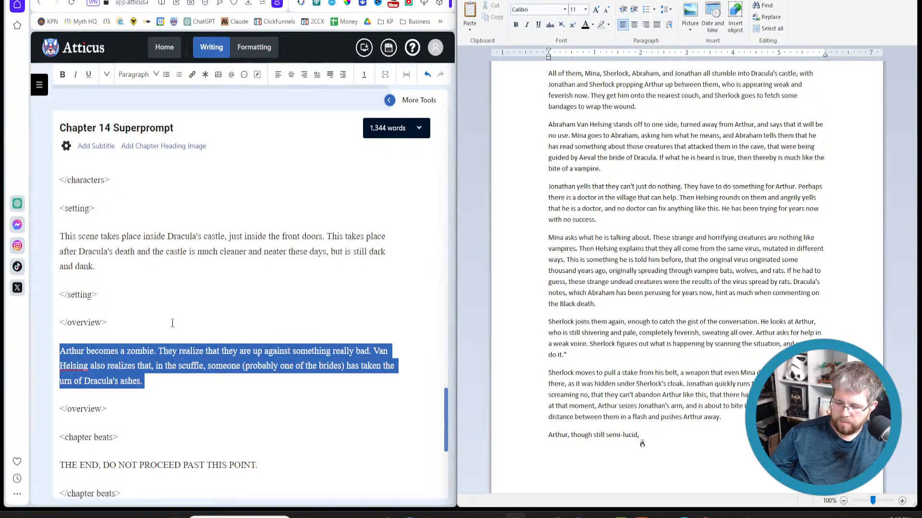
pyautogui.write(' is now snapping out them')
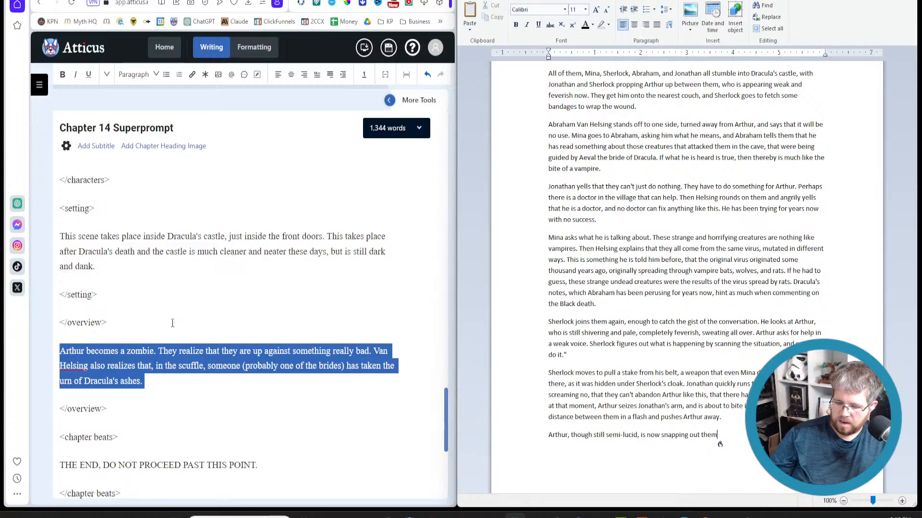
pyautogui.write(',')
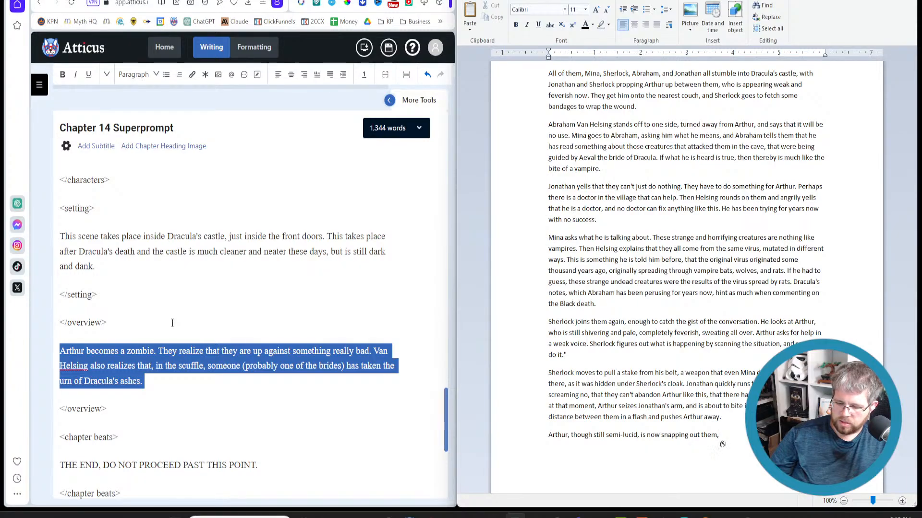
pyautogui.write(' the horri ')
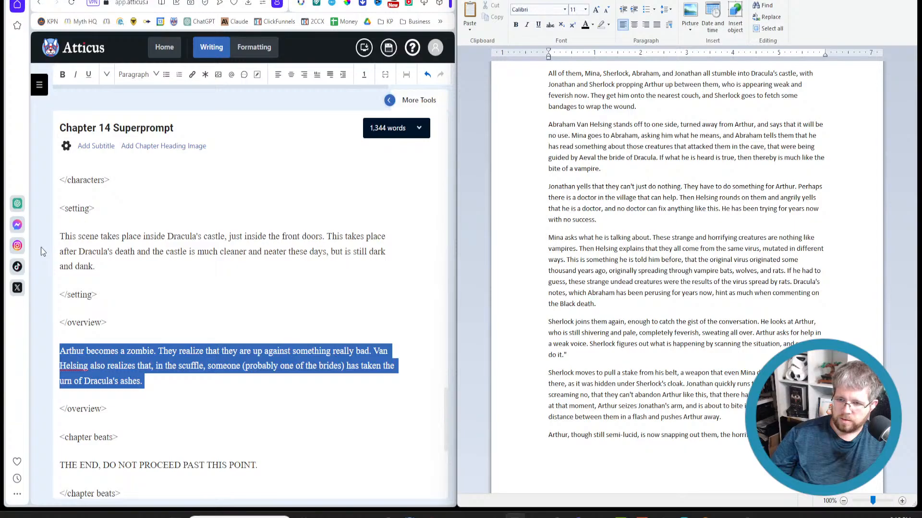
pyautogui.write('turning him into one of those things that they encountered on the m')
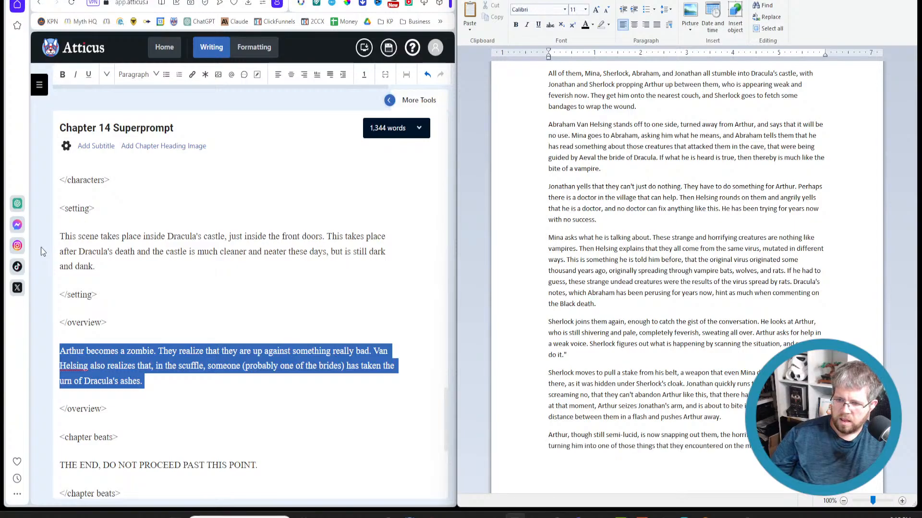
pyautogui.click(705, 435)
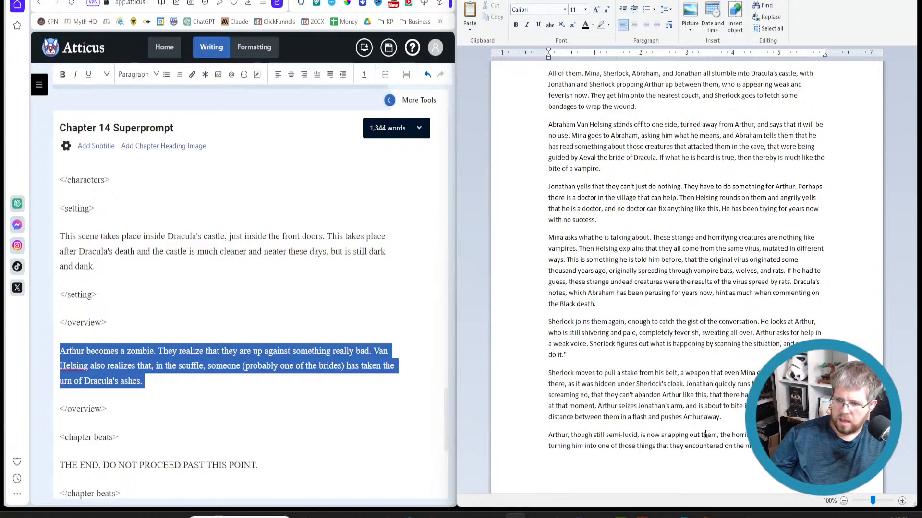
pyautogui.write('at')
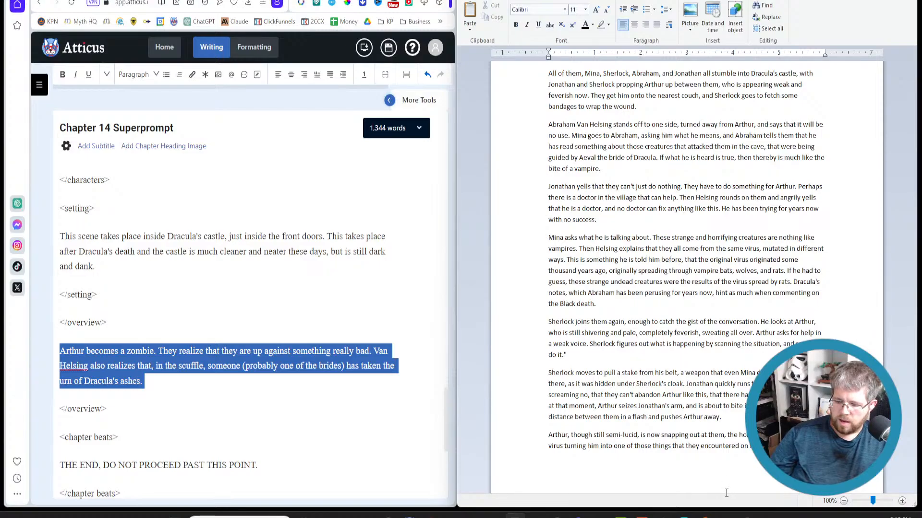
# Continue Arthur's beat with him looking to Mina, desperation in his eyes, and muttering a one-word plea.
pyautogui.write('looks to Mina')
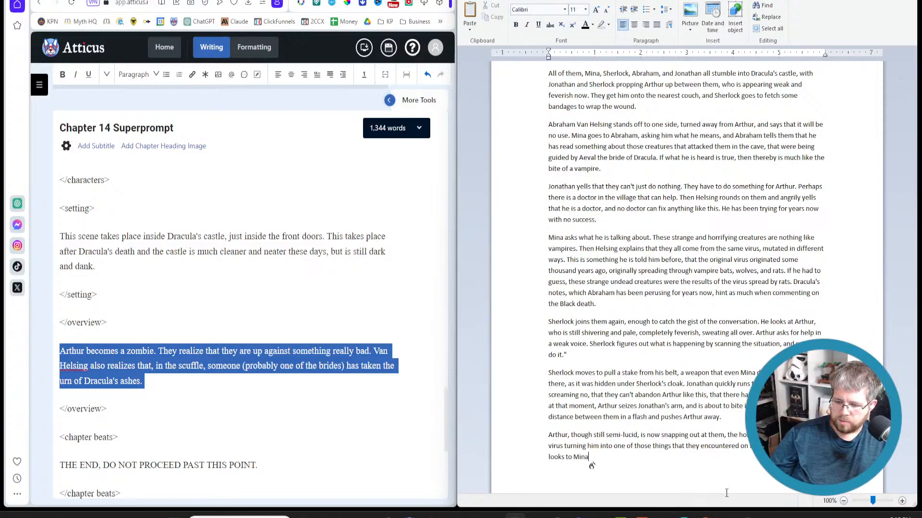
pyautogui.write(', desperation in his eyes,')
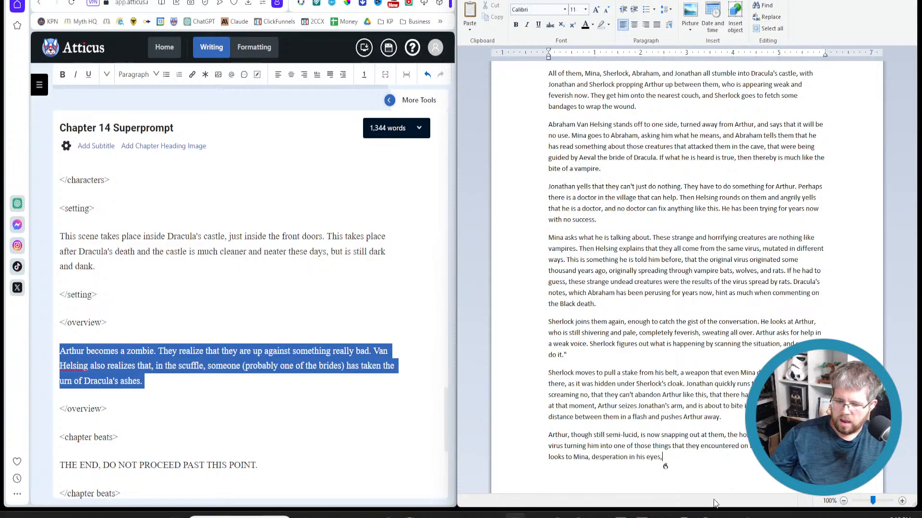
pyautogui.write(' and he mutters one word')
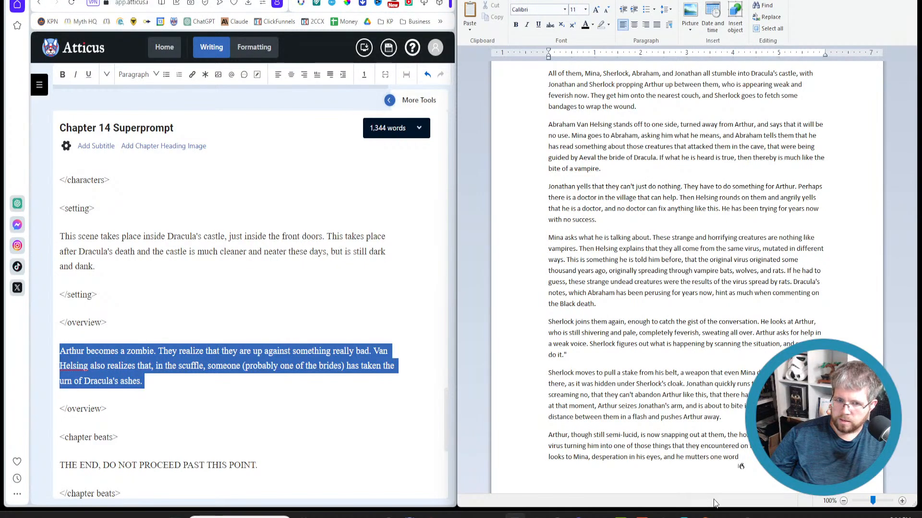
pyautogui.write(': "plea')
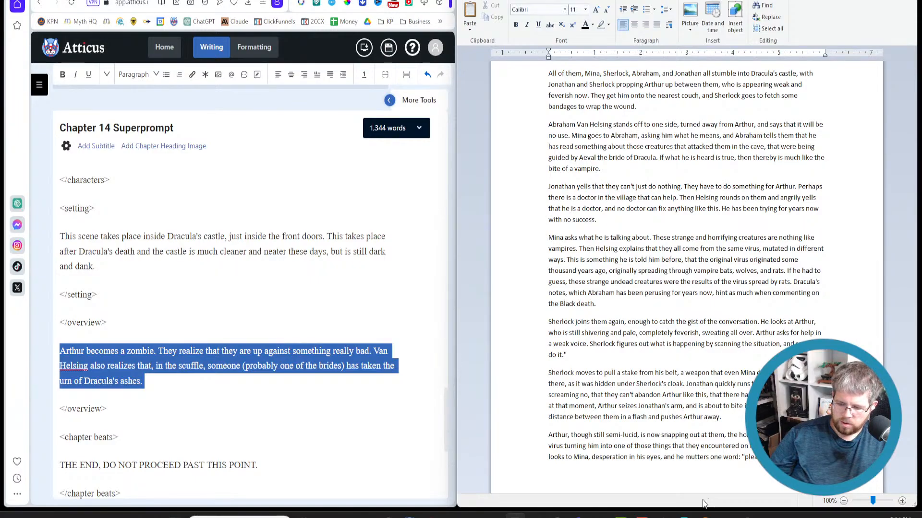
# Start a new beat where Mina understands what Arthur means, walks over to Sherlock and takes the stake from him.
pyautogui.press('Return')
pyautogui.write('Mina understands what Arthur means, and')
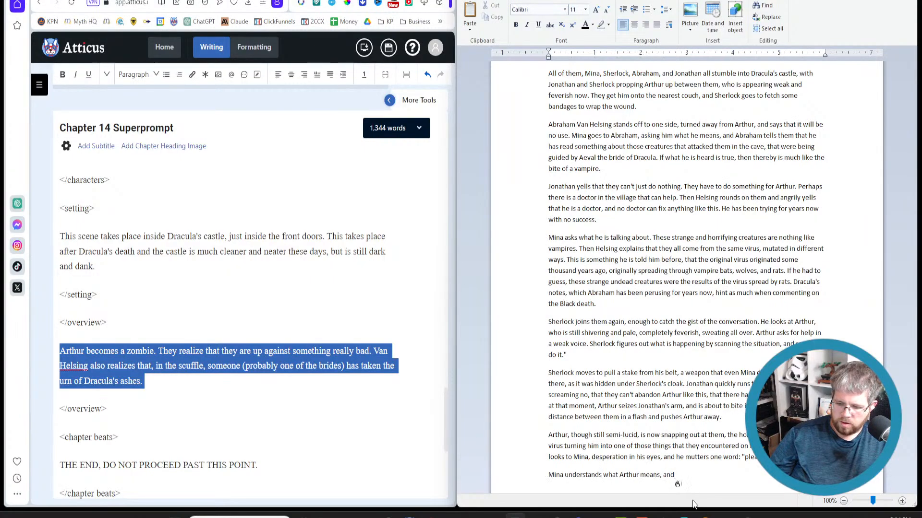
pyautogui.write(' walks over to')
pyautogui.write('Sherlock and takes the stake from him')
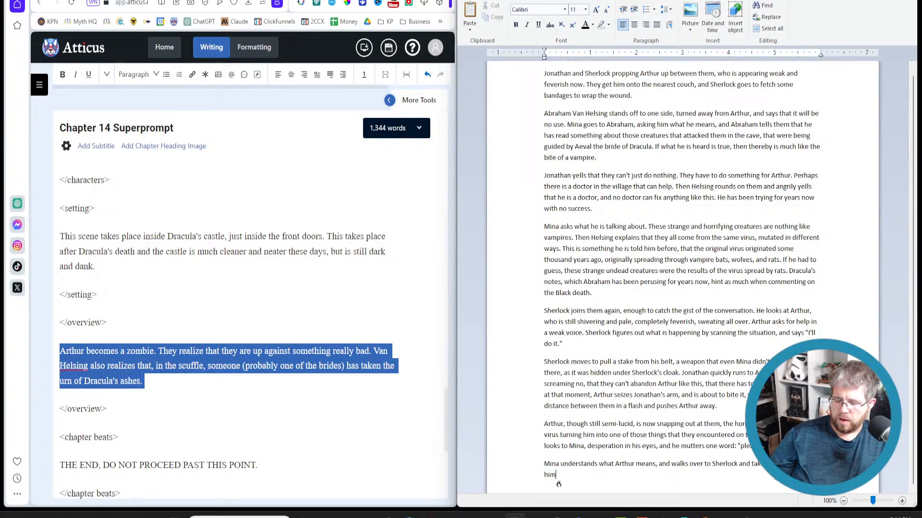
# Continue the beat with Mina asking Abraham if driving the stake through his heart would have the same effect as it does for a vampire.
pyautogui.write('. She looks over')
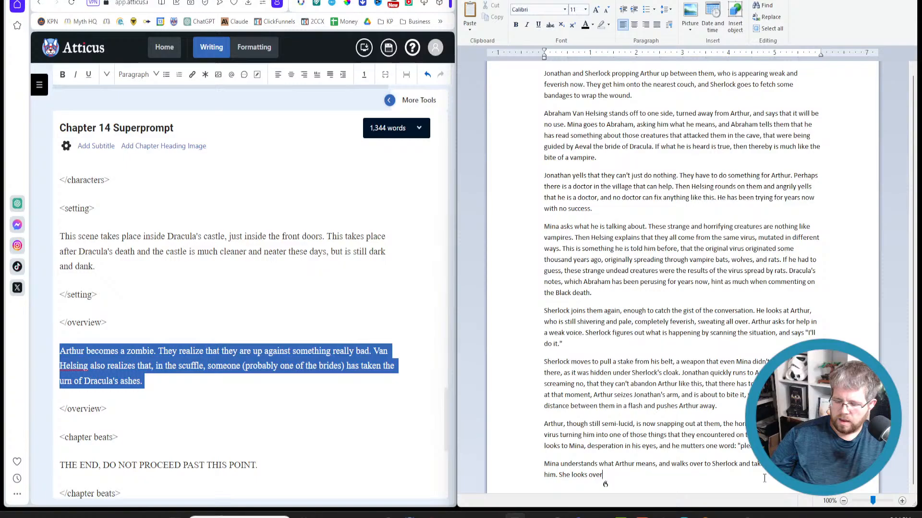
pyautogui.write(' at')
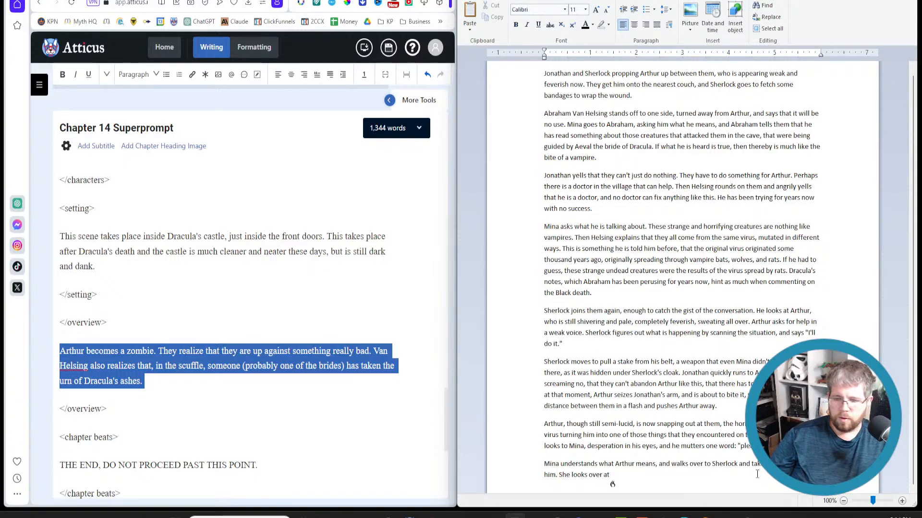
pyautogui.write(' Abraham')
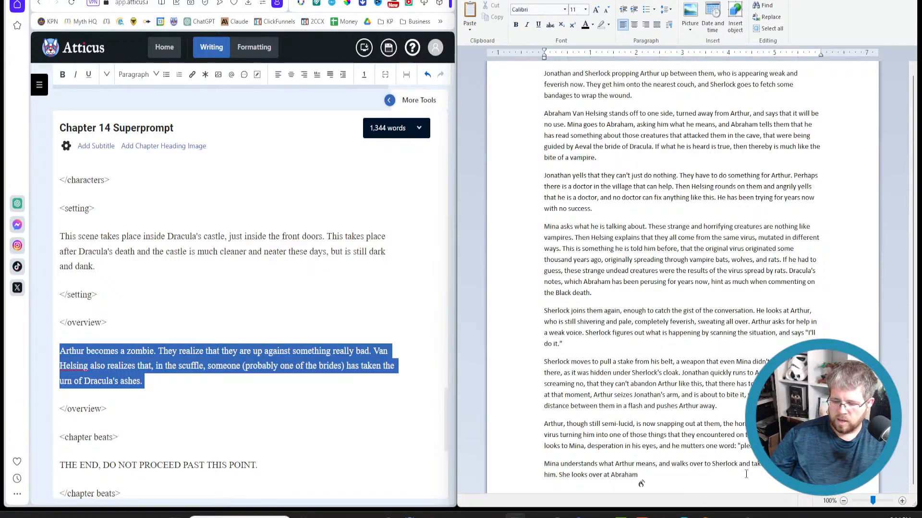
pyautogui.write(' and asks him if')
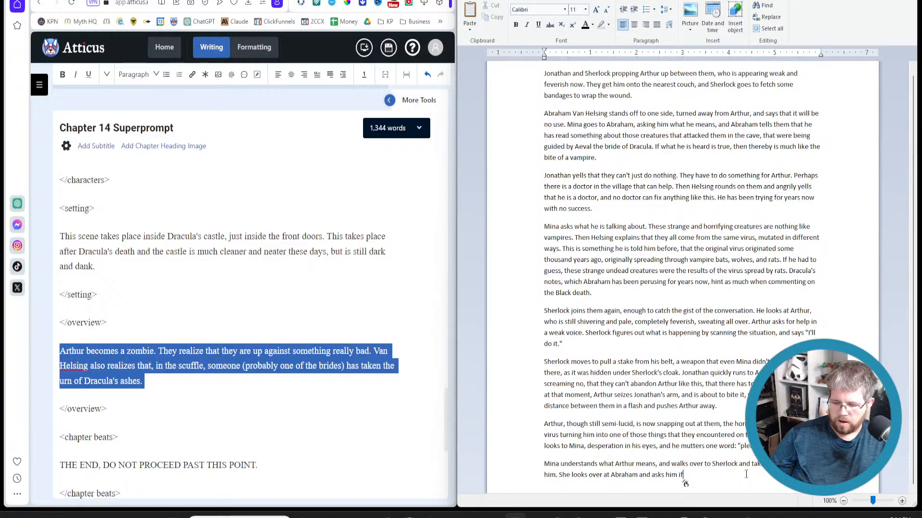
pyautogui.write(' driving the stake through his heart would have the same effect as it does for a vampire')
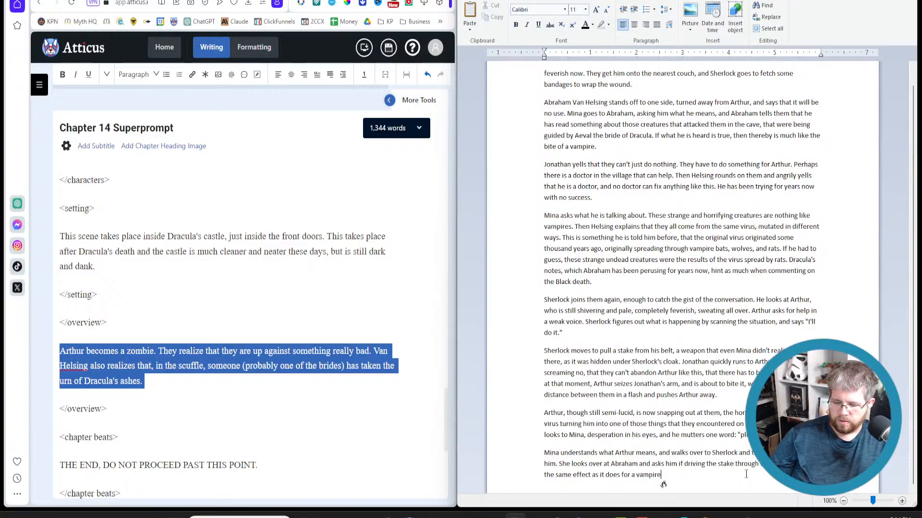
# Finish the beat with Helsing confirming this and adding that through the brain will do as well.
pyautogui.write('. Then Helsing confirms this,')
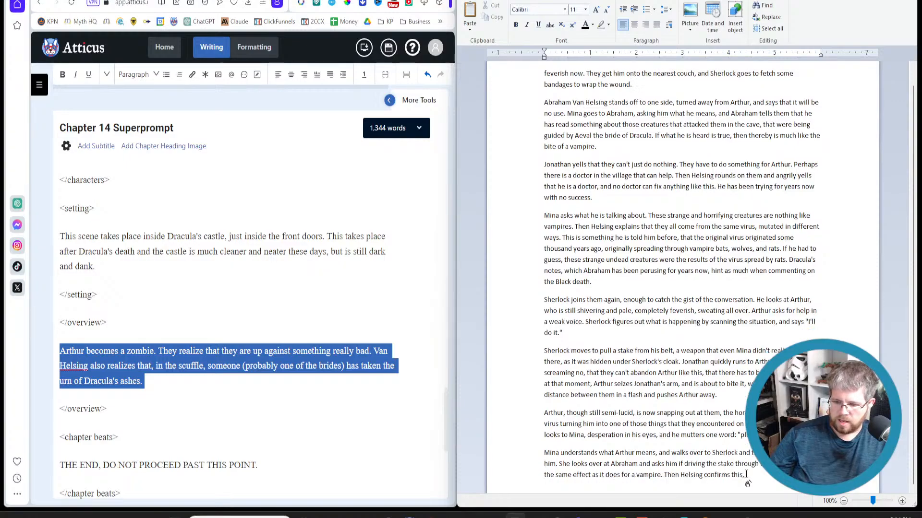
pyautogui.write(' also add ')
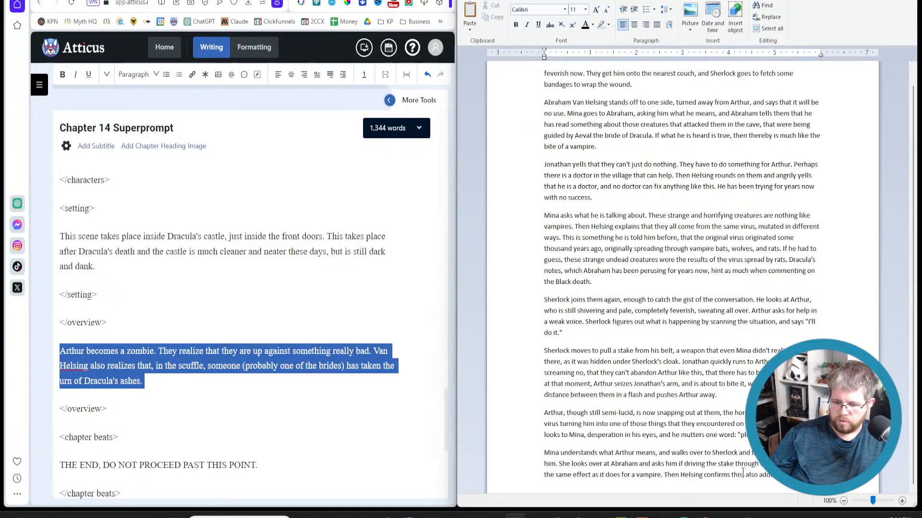
pyautogui.write('through the brain will do as well.')
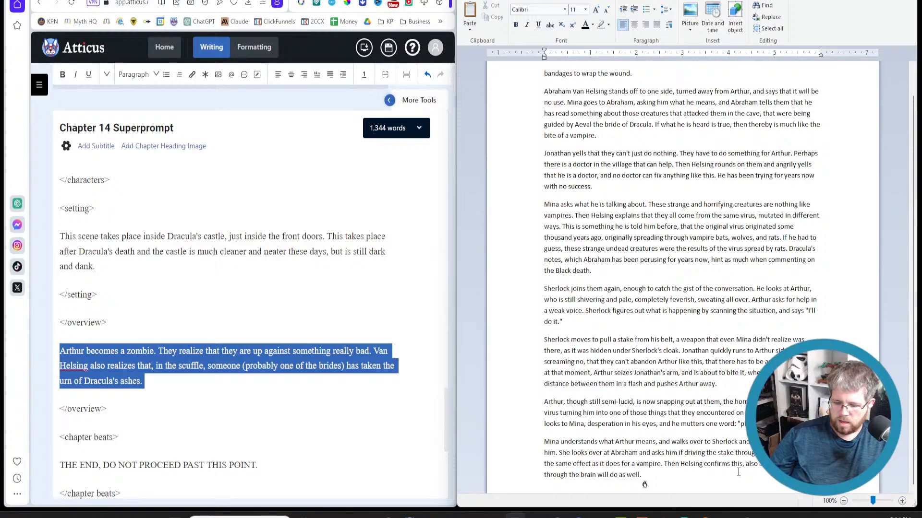
# Start a new beat where Mina walks over to Arthur, who is beginning to roll out of the couch and crawl towards Jonathan.
pyautogui.press('Return')
pyautogui.write('Mina')
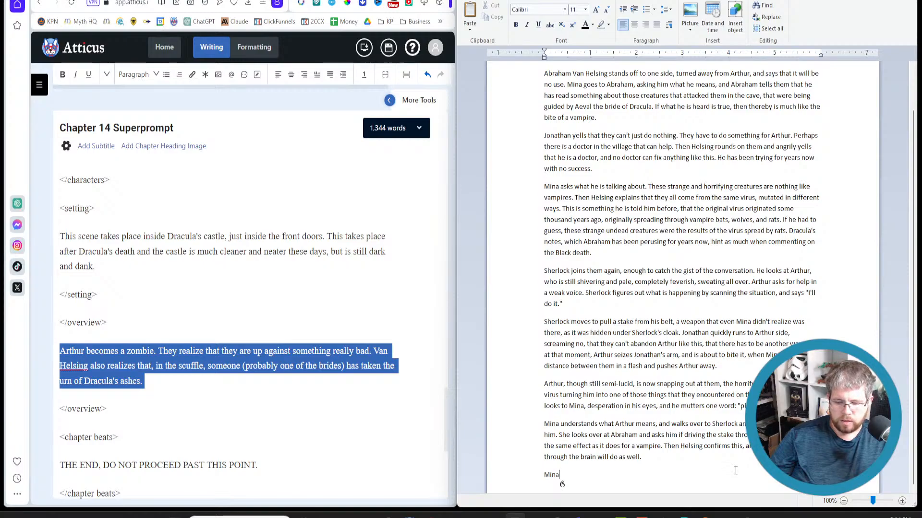
pyautogui.write(' walks over')
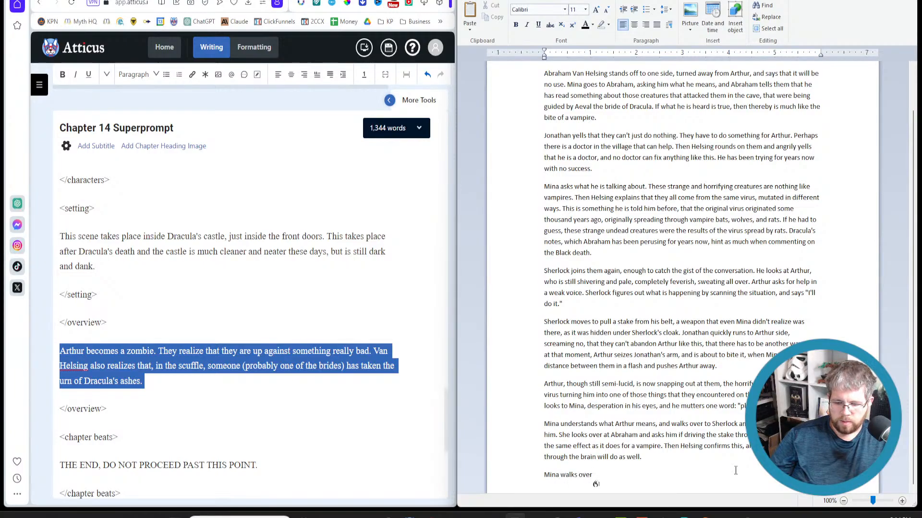
pyautogui.write(' to Arthur, who is beginning')
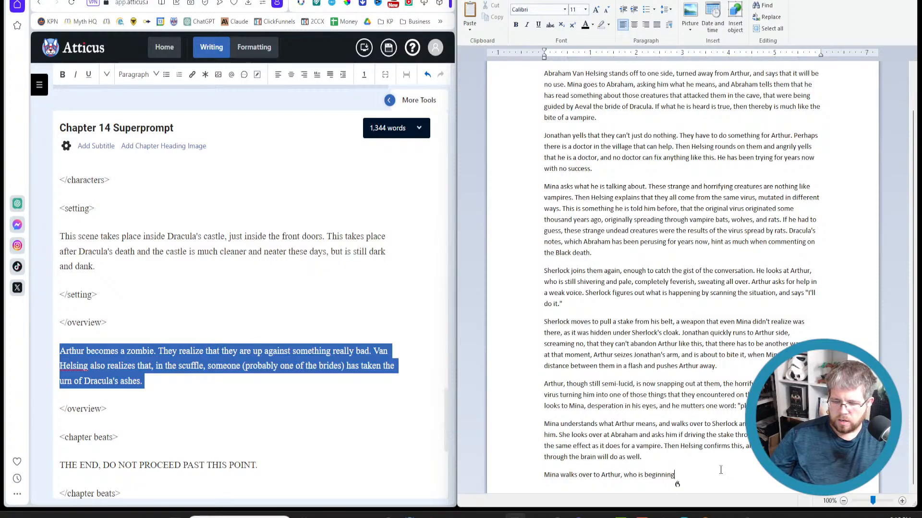
pyautogui.write(' to')
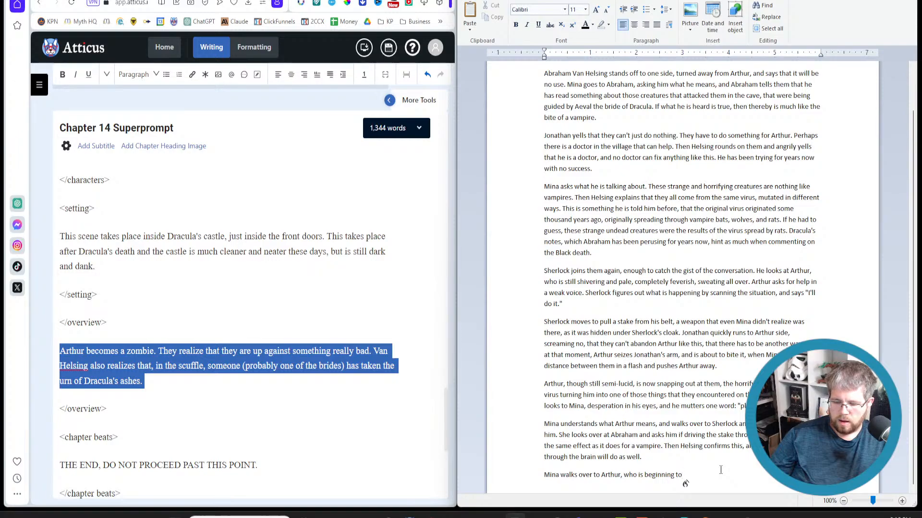
pyautogui.write(' roll')
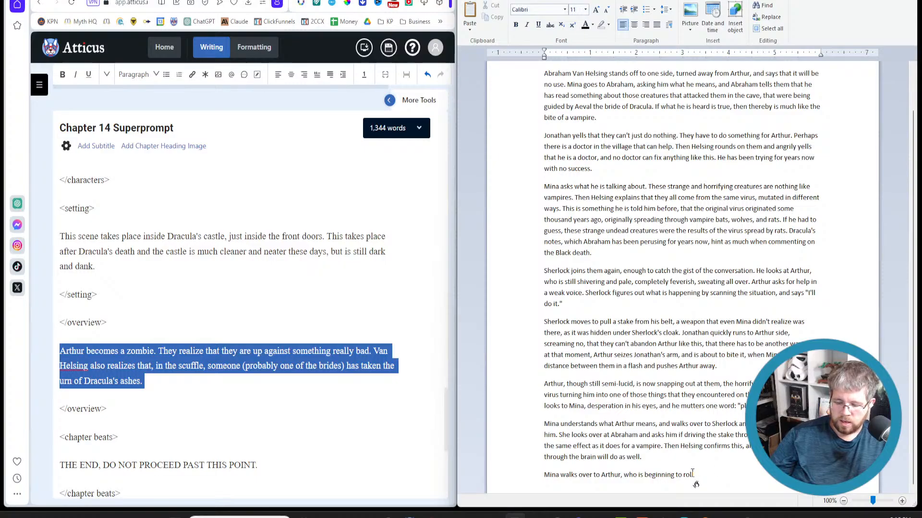
pyautogui.write(' out of the couch, crawling towards Jonathan who has')
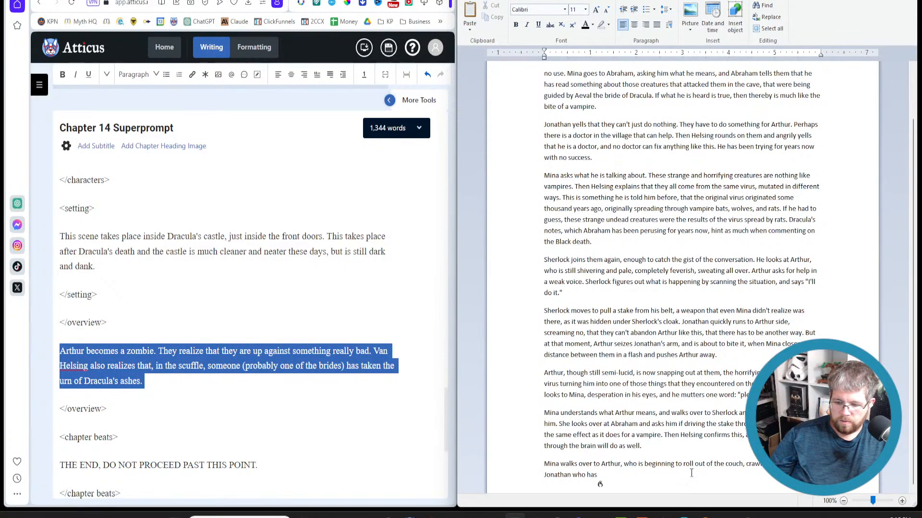
# Complete the sentence about Arthur crawling towards Jonathan by adding that Jonathan has fearfully retreated back several steps by now.
pyautogui.write(' fearfully retreated')
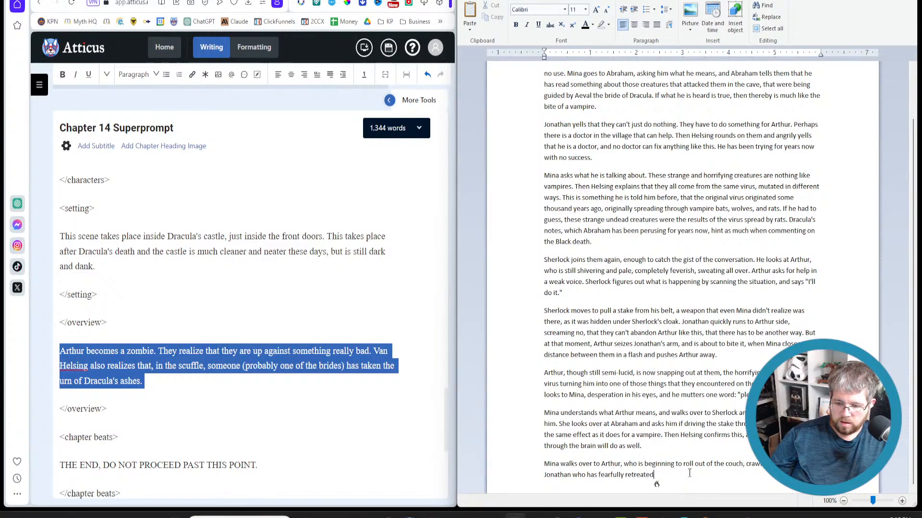
pyautogui.write(' back')
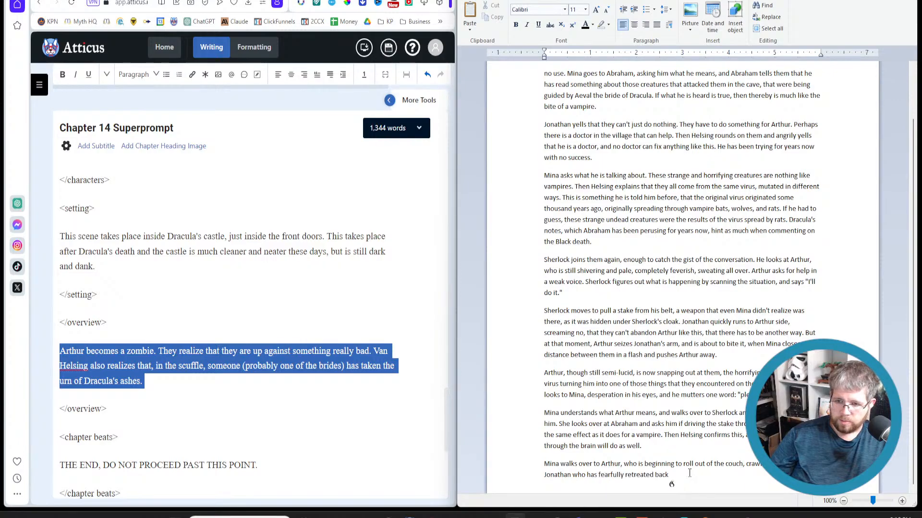
pyautogui.write(' several steps by now')
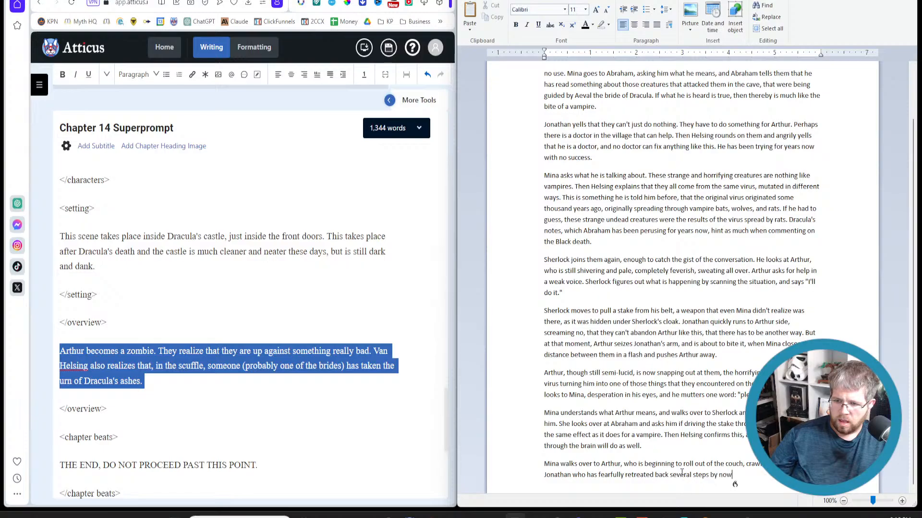
pyautogui.write('.')
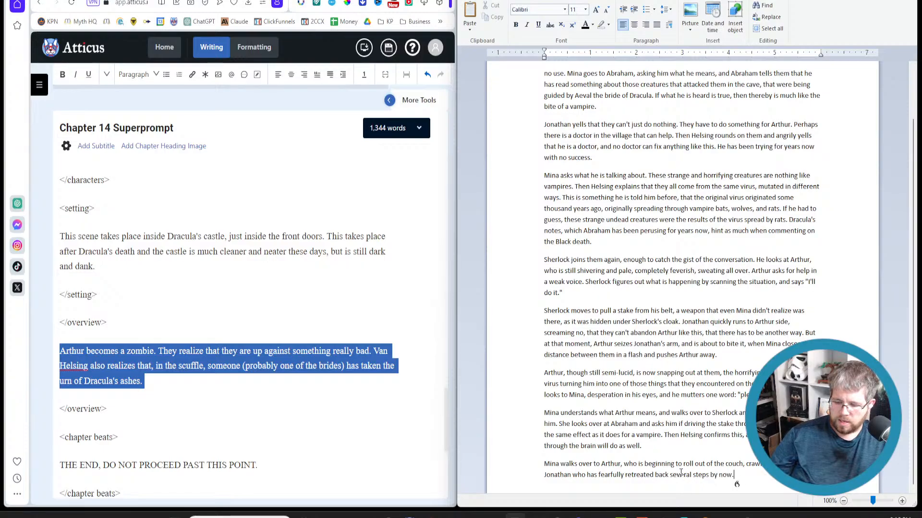
# Finish the beat with Mina telling Arthur she is sorry, driving the stake into his heart, and Arthur going still almost in relief.
pyautogui.write(' Mina stands')
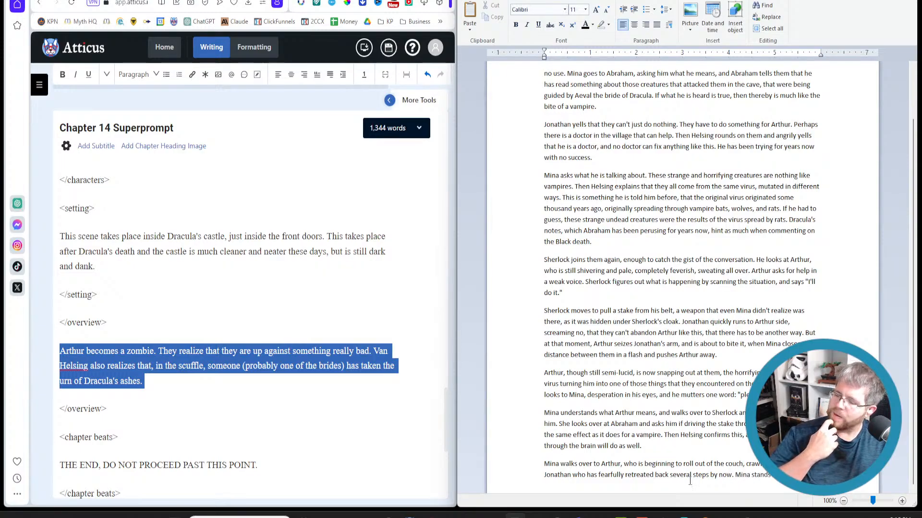
pyautogui.write(' over him and tells him that she is sorry, before driving the')
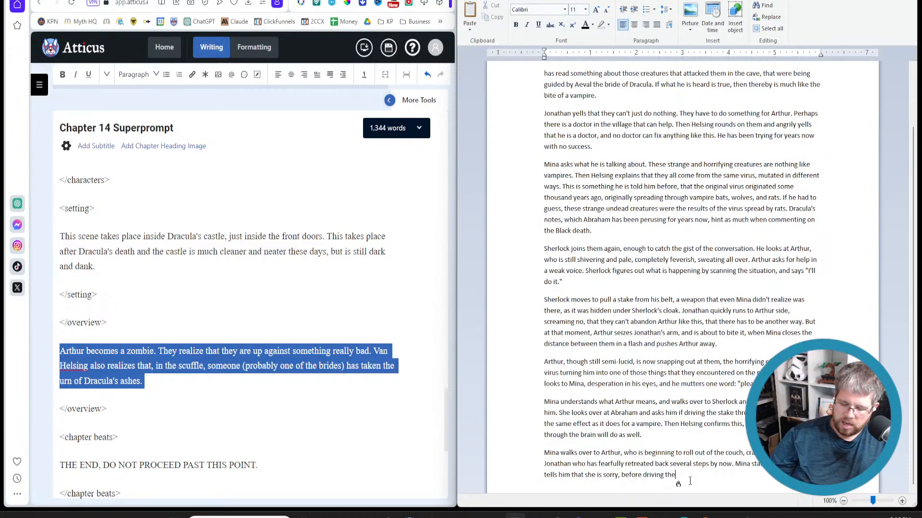
pyautogui.write(' stake')
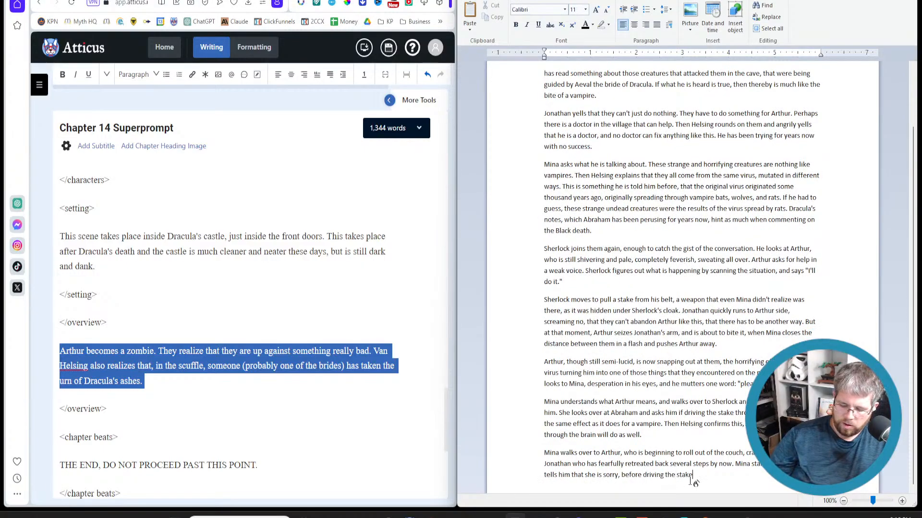
pyautogui.write(" poem into Arthur's heart")
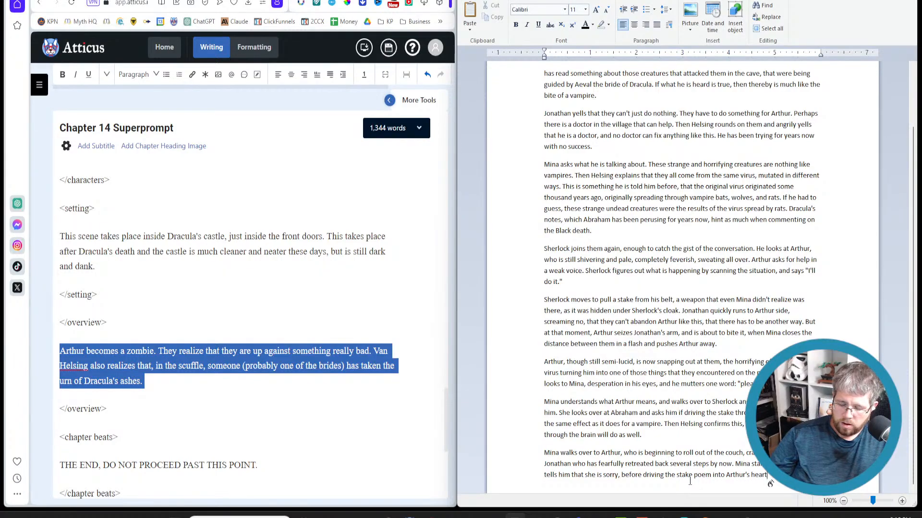
pyautogui.write('. A')
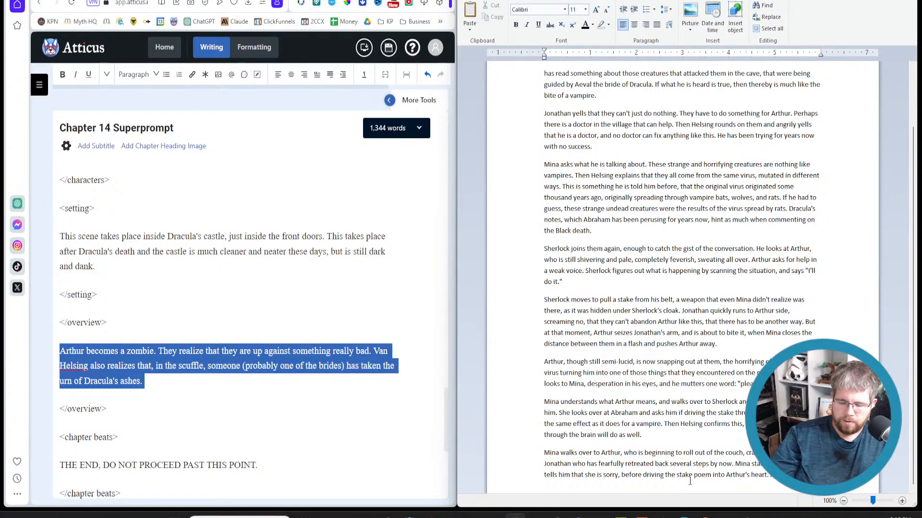
pyautogui.write('almost in relief, then')
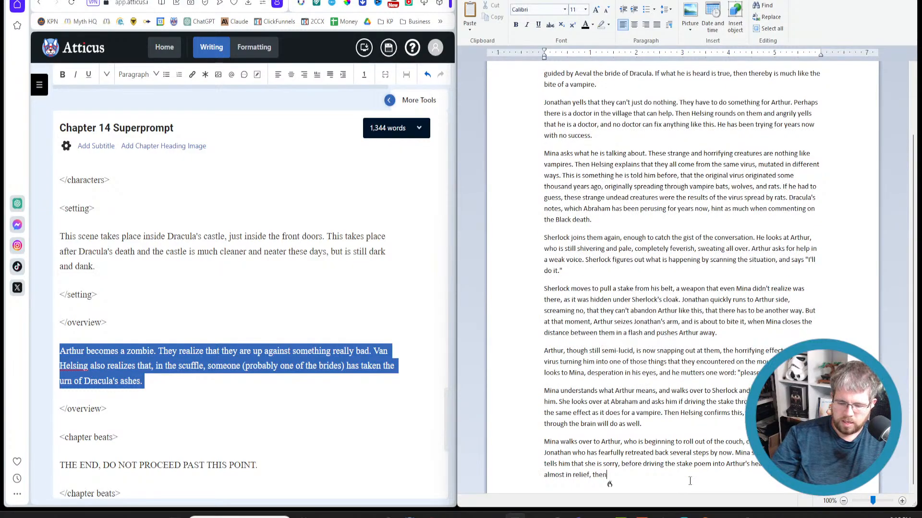
pyautogui.write(' goes still.')
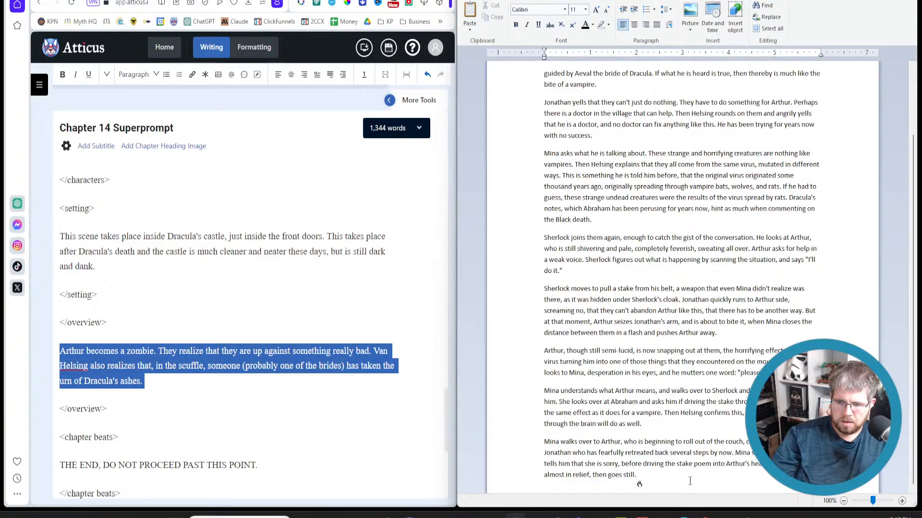
# Add a new beat where everyone stands silent for a moment, the solemnity of the moment weighing heavily down on them.
pyautogui.press('Return')
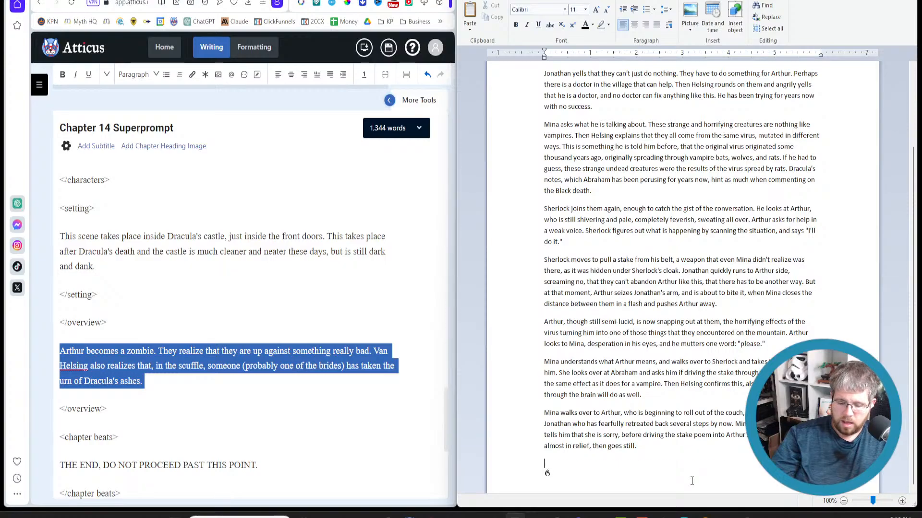
pyautogui.write('Everyone stands there, silent for a moment, the solemnity')
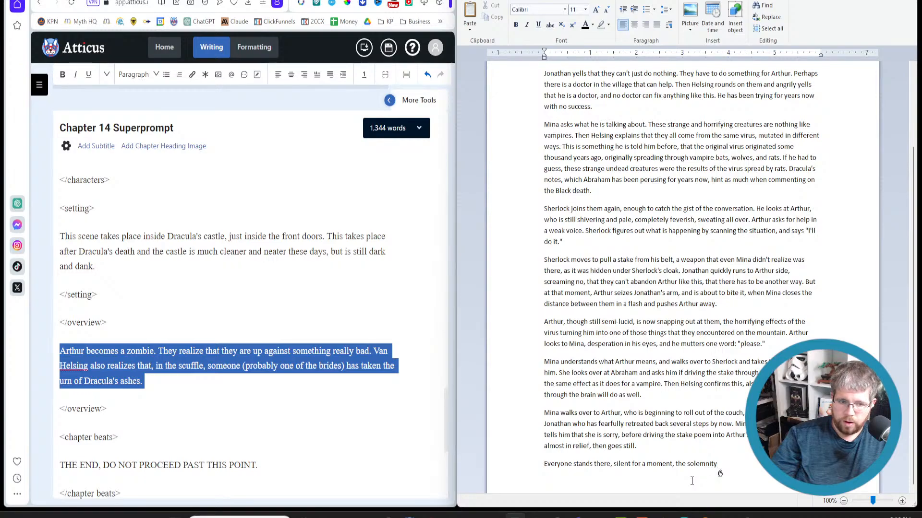
pyautogui.write(' of the moment weighing heavily down on them.')
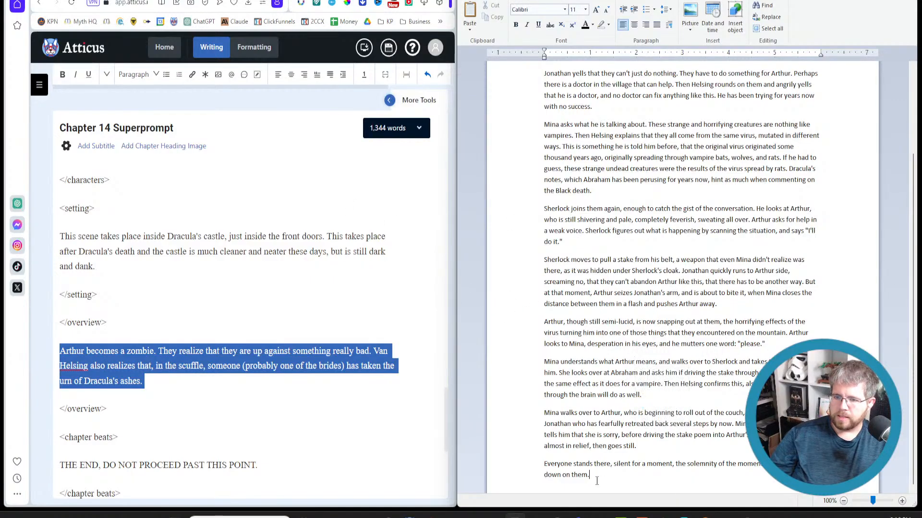
# Select all the story beats, switch to Claude and delete the conversation "Expanding a Gothic Fantasy Chapter Summary into Detailed Story Beats".
pyautogui.hotkey('ctrl', 'a')
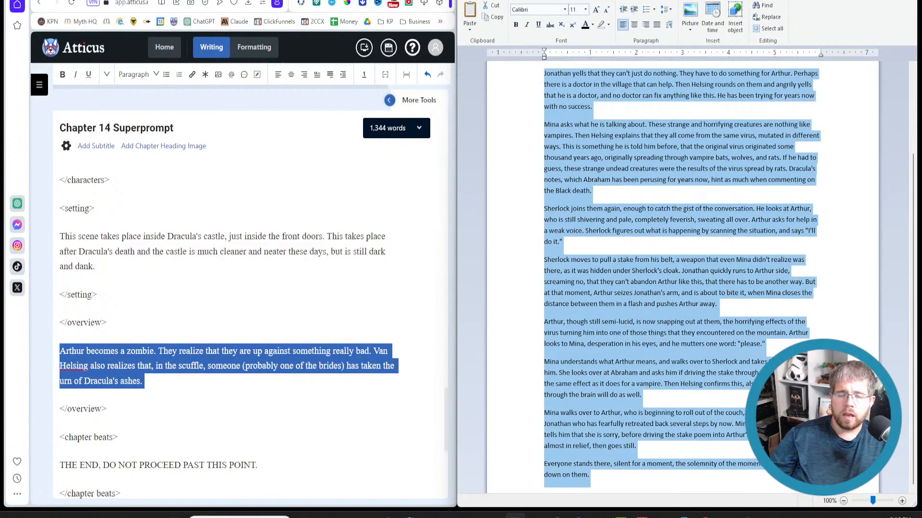
pyautogui.click(120, 0)
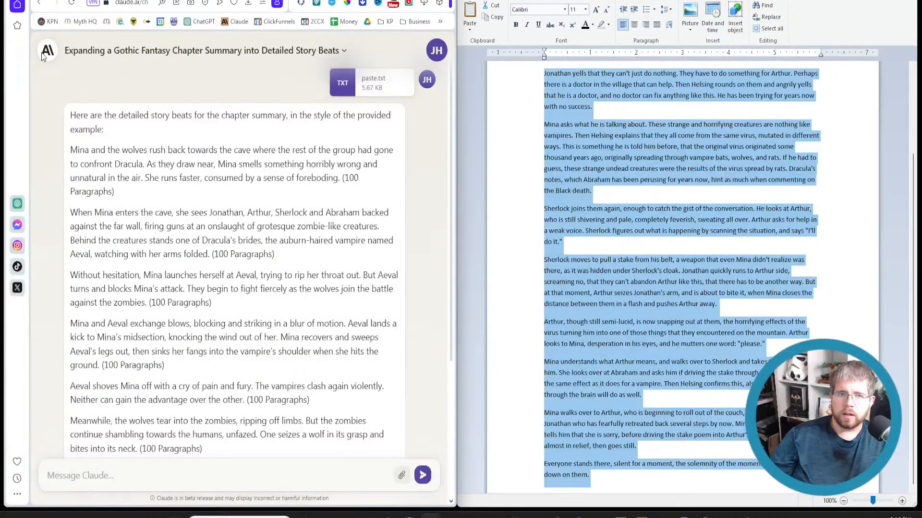
pyautogui.click(226, 51)
pyautogui.click(200, 94)
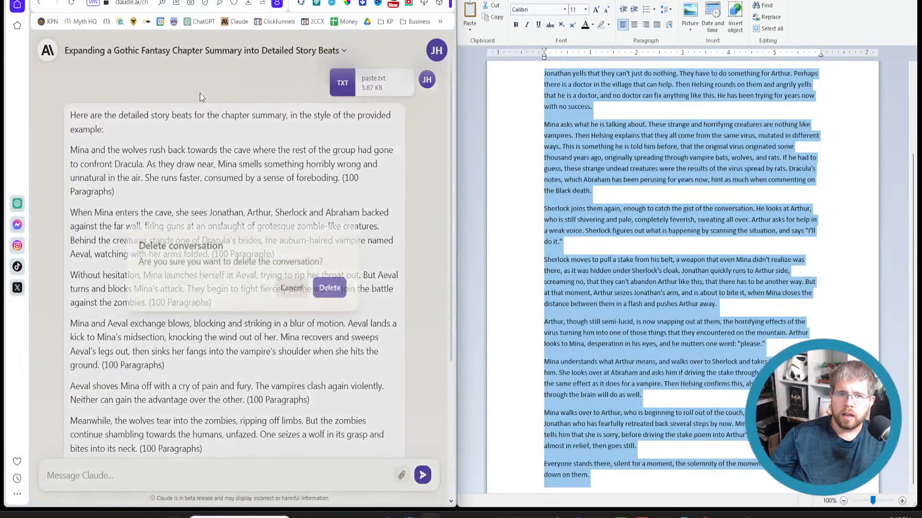
pyautogui.click(330, 288)
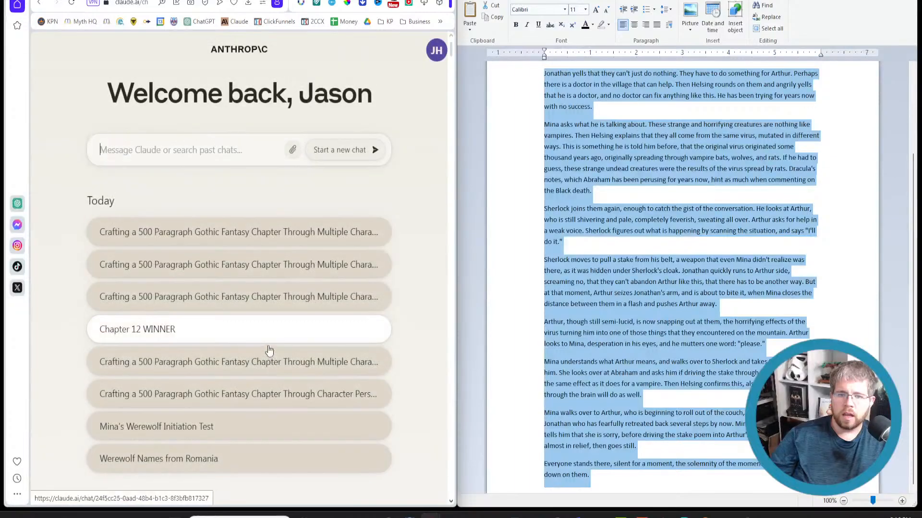
# Begin a new chat prompt with the sentence "Please continue the following story beats.".
pyautogui.click(160, 156)
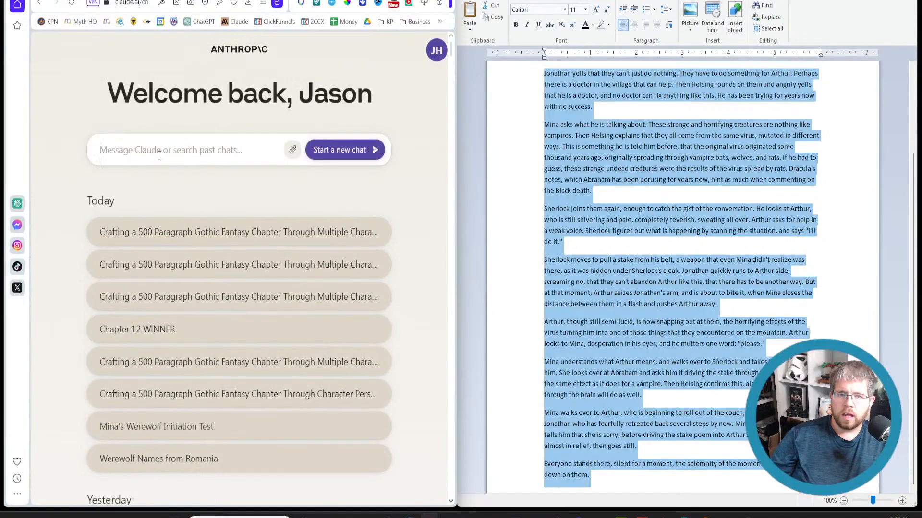
pyautogui.write('P')
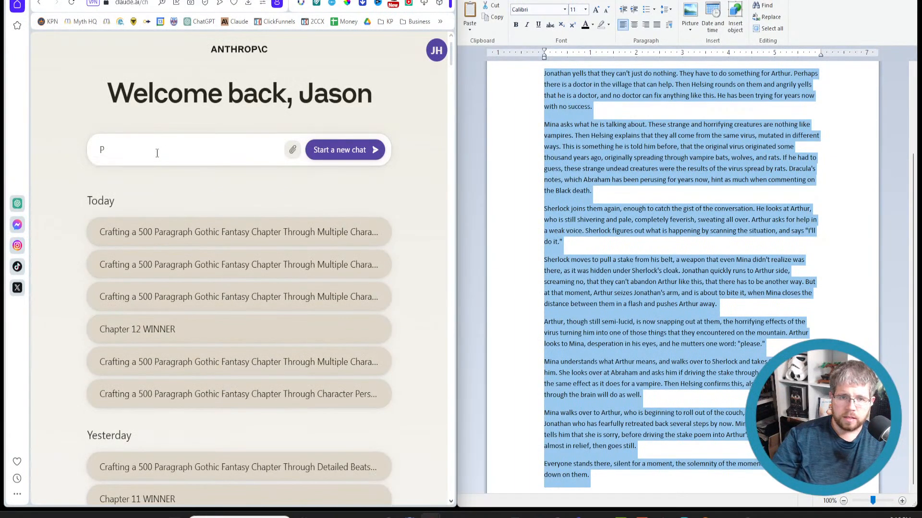
pyautogui.write('lease continue the f')
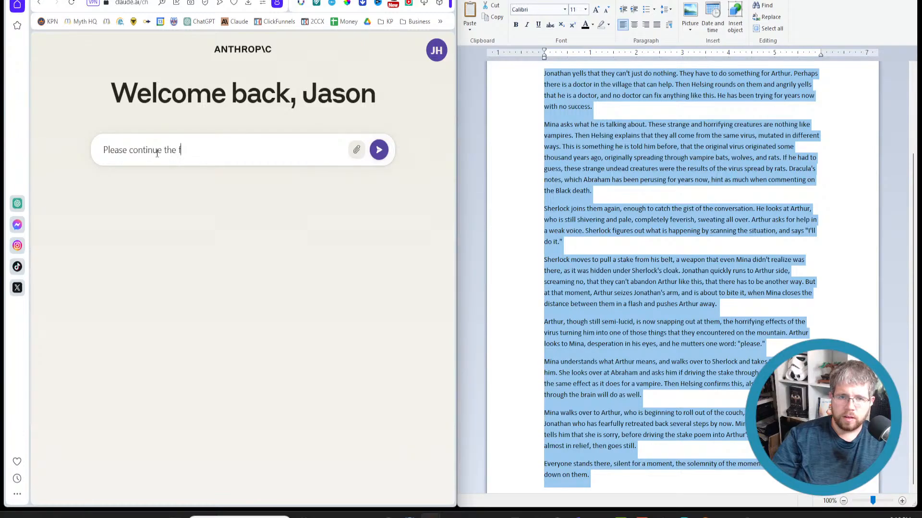
pyautogui.write('ollowing story beats')
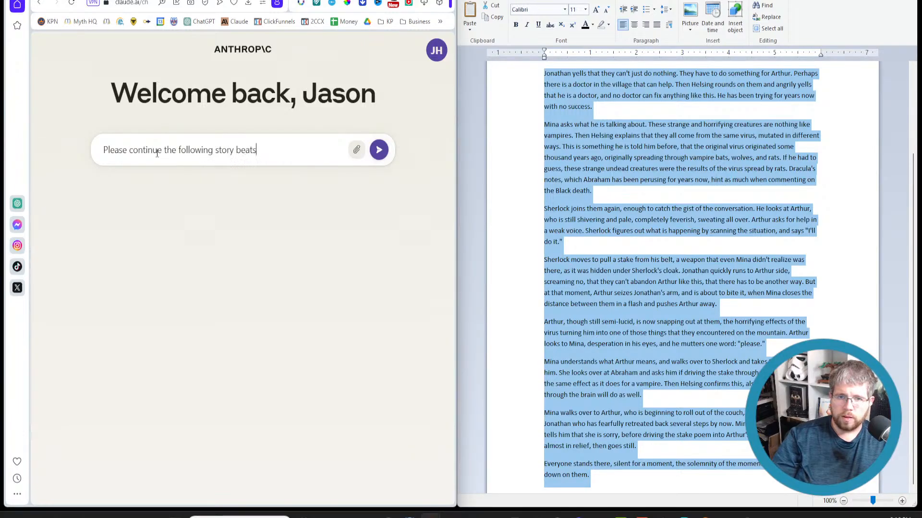
pyautogui.write('. Over th')
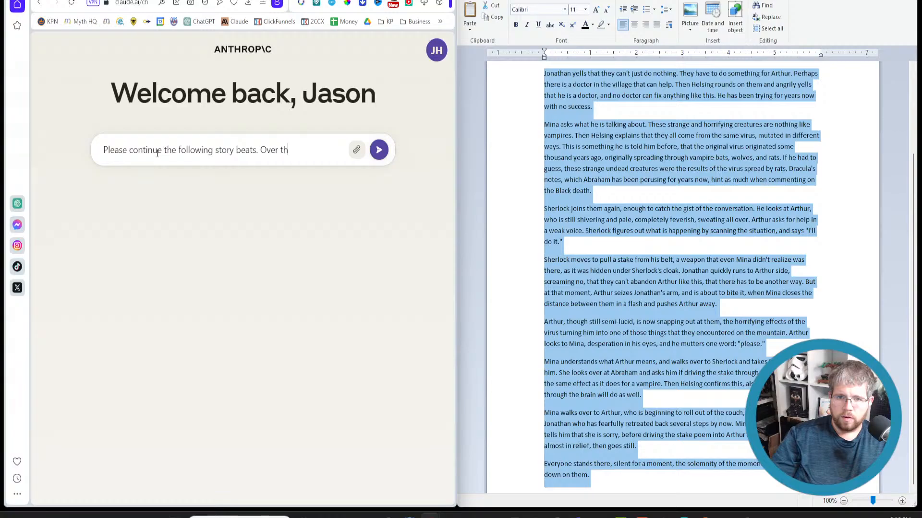
pyautogui.write('e next')
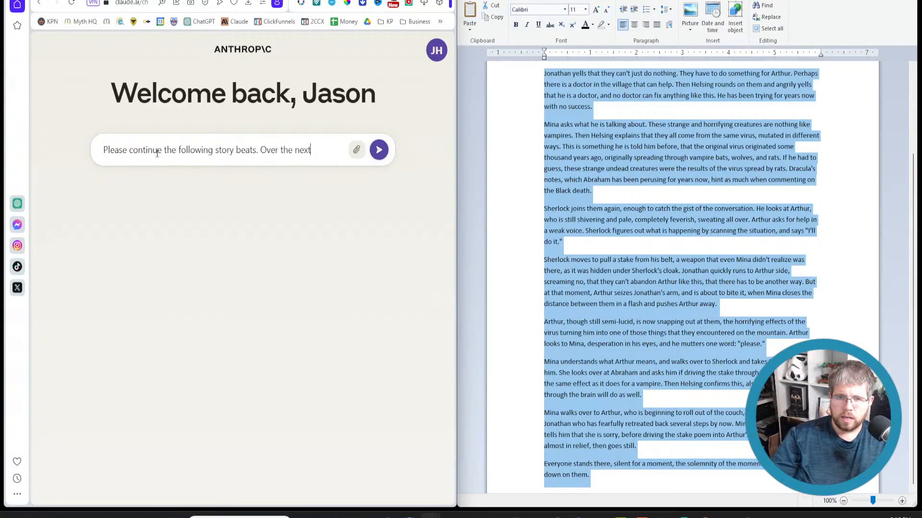
pyautogui.press('BackSpace')
pyautogui.press('BackSpace')
pyautogui.press('BackSpace')
pyautogui.press('BackSpace')
pyautogui.press('BackSpace')
pyautogui.press('BackSpace')
pyautogui.press('BackSpace')
pyautogui.press('BackSpace')
pyautogui.press('BackSpace')
pyautogui.press('BackSpace')
pyautogui.press('BackSpace')
pyautogui.press('BackSpace')
pyautogui.press('BackSpace')
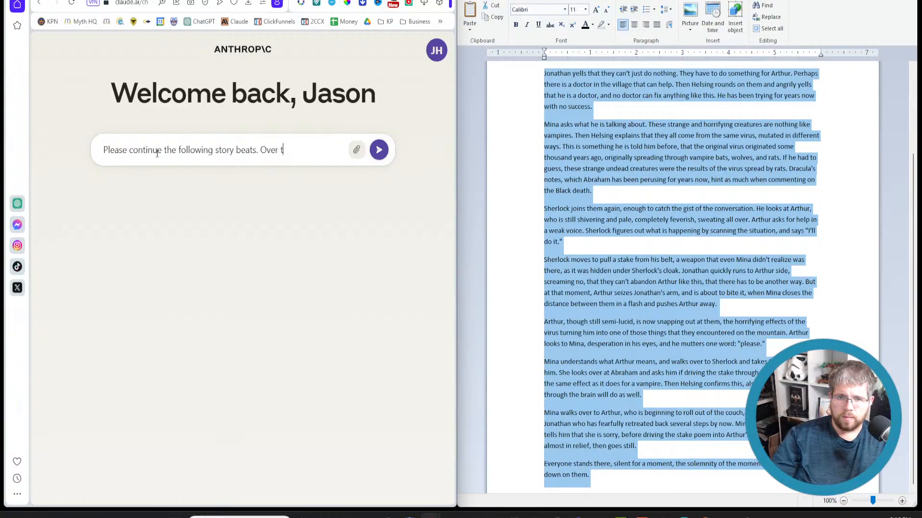
# Add to the prompt that the beats should continue with a brief conversation between the remaining people about what they should do next.
pyautogui.write('The beats should continue with')
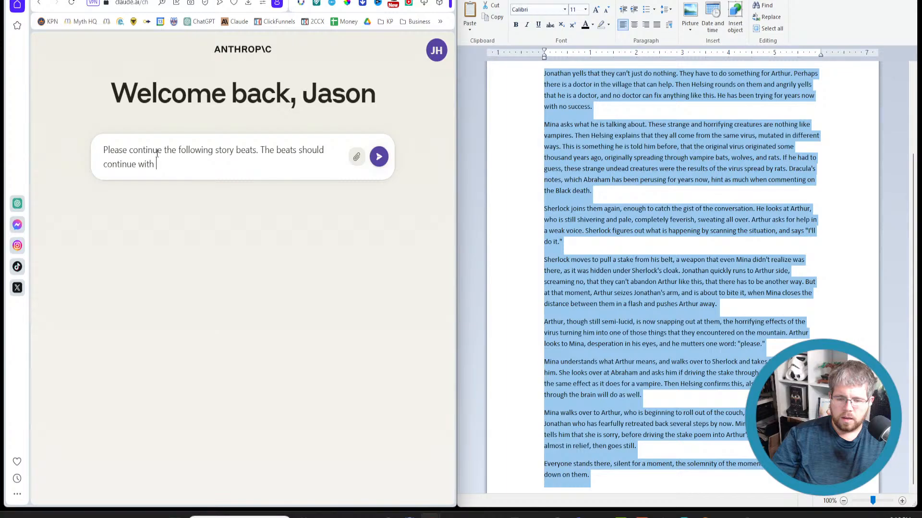
pyautogui.write('a brie')
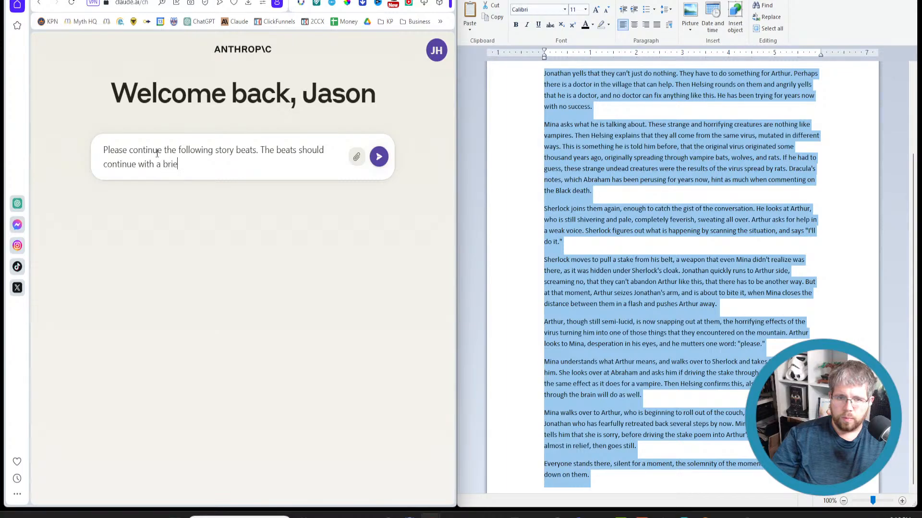
pyautogui.write('f conversation between the rema')
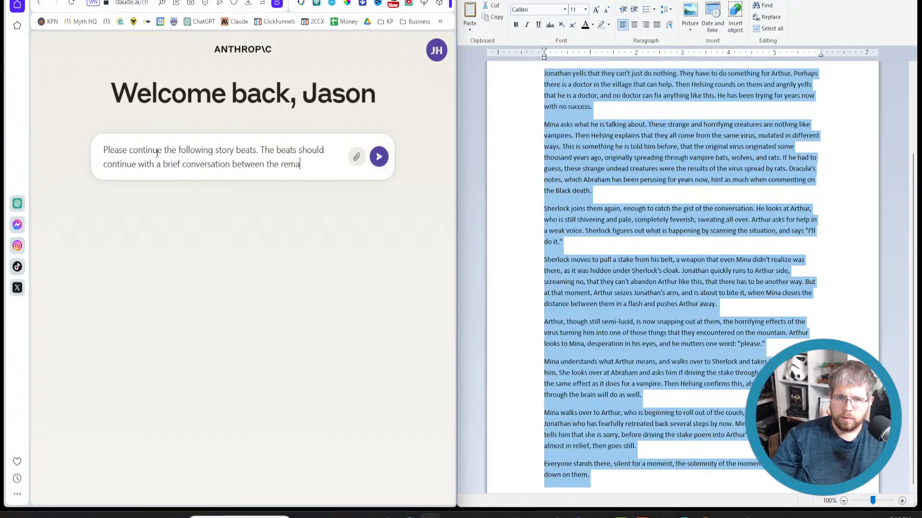
pyautogui.write('ining people about')
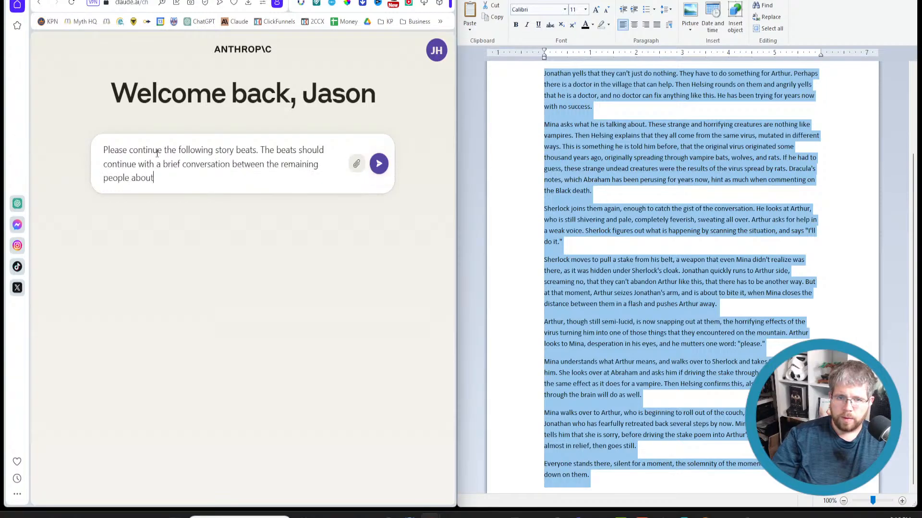
pyautogui.write(' what they should do ')
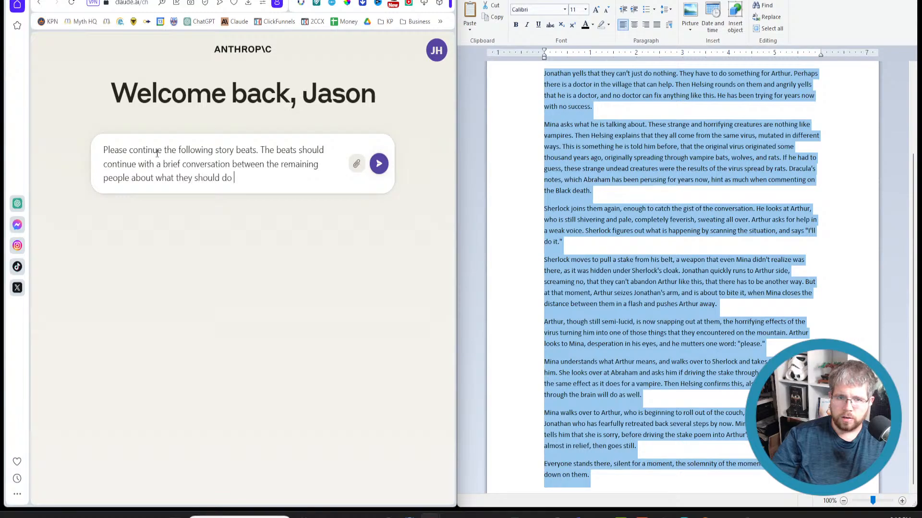
pyautogui.write('next. Jo')
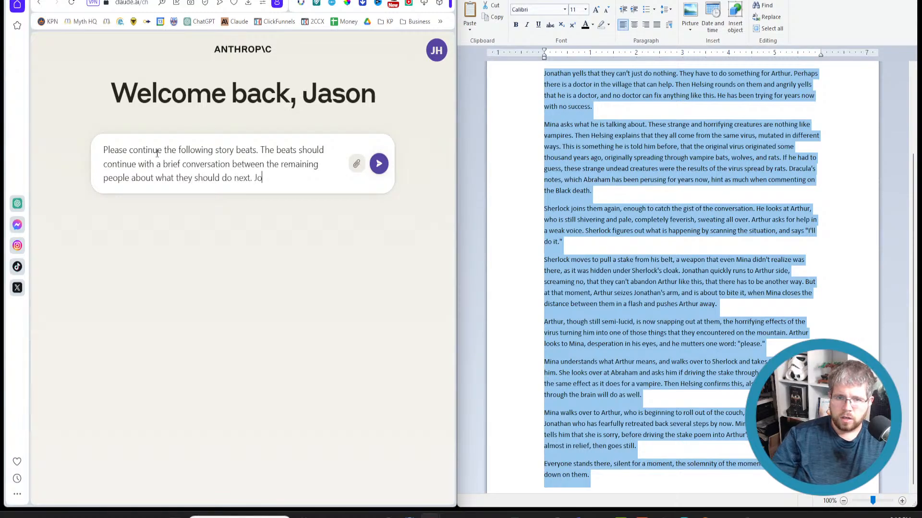
# Add to the prompt that Jonathan gets fixated on wanting to bury Arthur.
pyautogui.write('nathan')
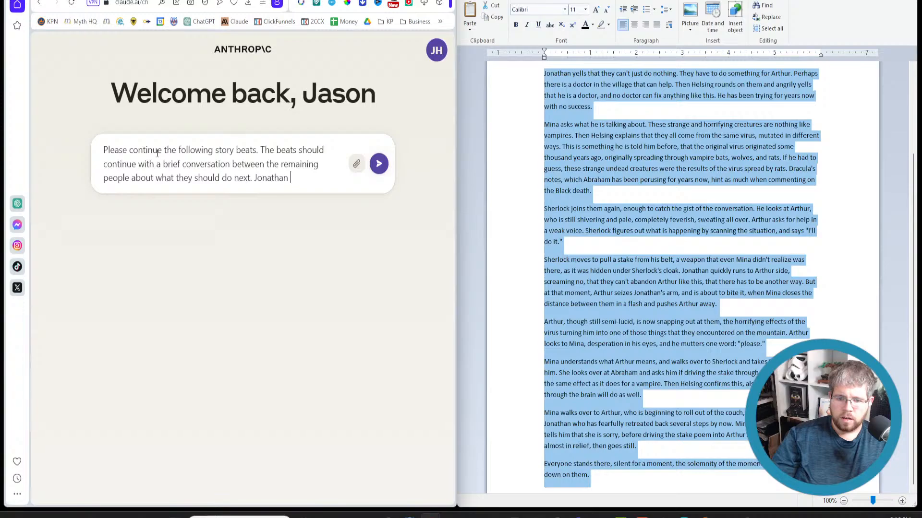
pyautogui.write(' gets fixated on')
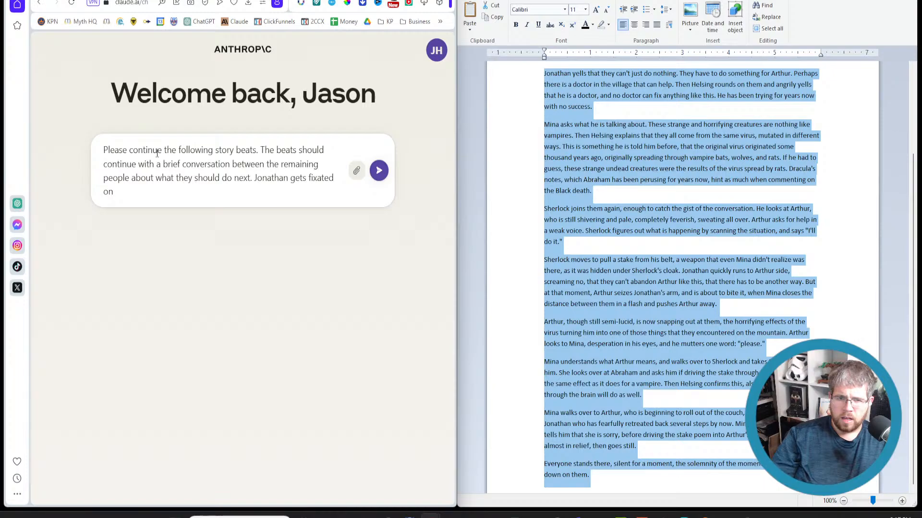
pyautogui.write('wanting t')
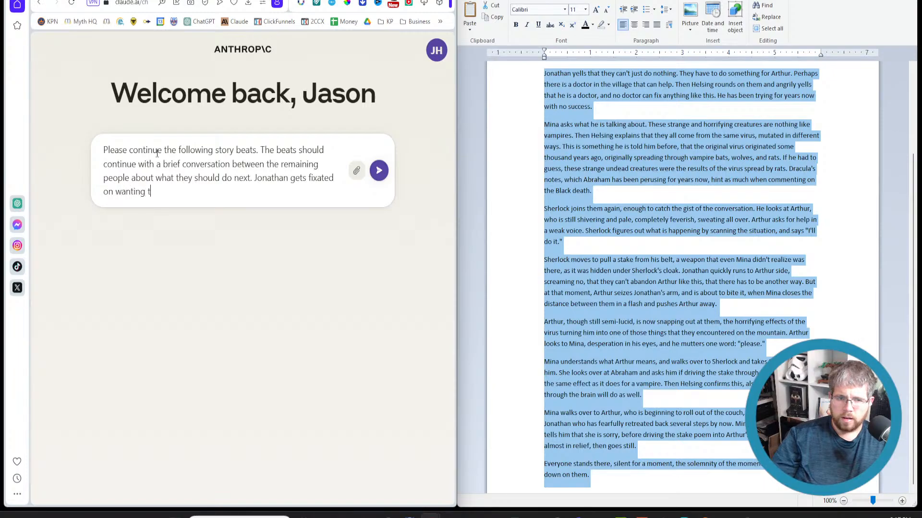
pyautogui.write('o bury Arthur, but ')
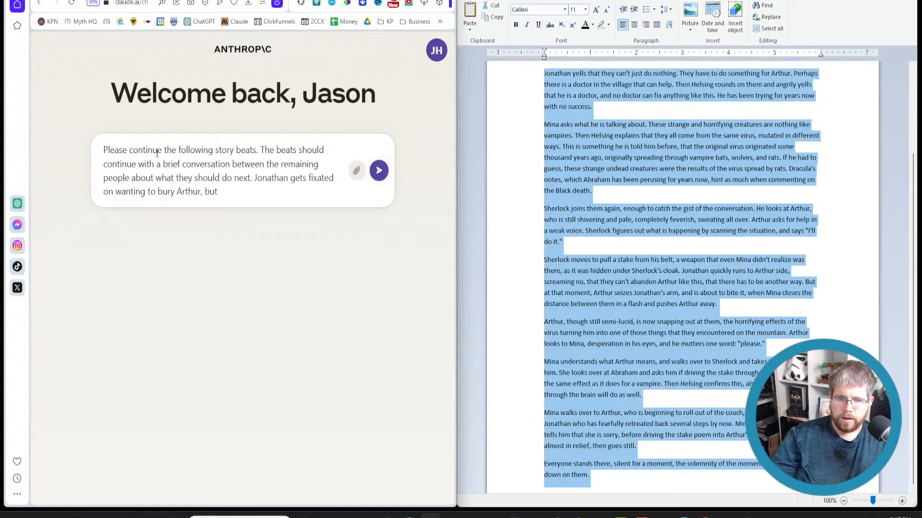
# Extend the sentence so that Abraham thinks they need to focus on something else instead.
pyautogui.write('Abraham thinks they should')
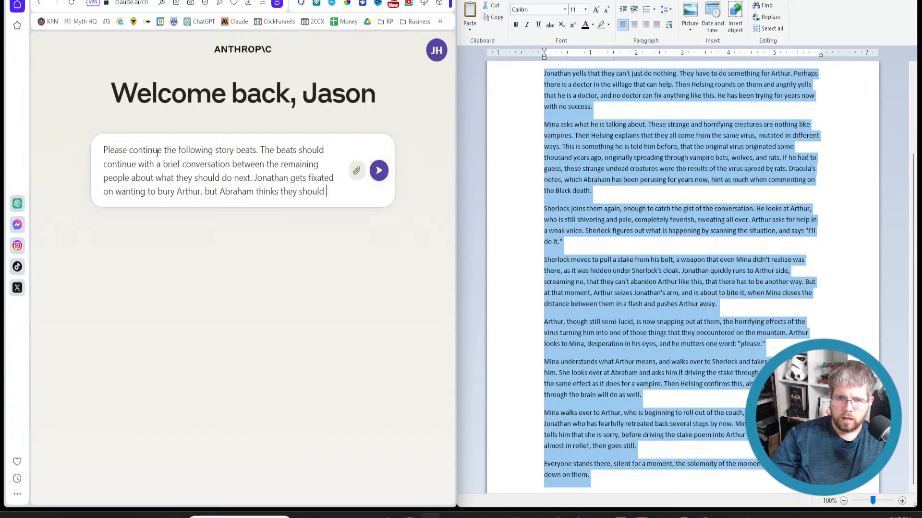
pyautogui.press('BackSpace')
pyautogui.press('BackSpace')
pyautogui.press('BackSpace')
pyautogui.press('BackSpace')
pyautogui.press('BackSpace')
pyautogui.press('BackSpace')
pyautogui.press('BackSpace')
pyautogui.write('need to fou')
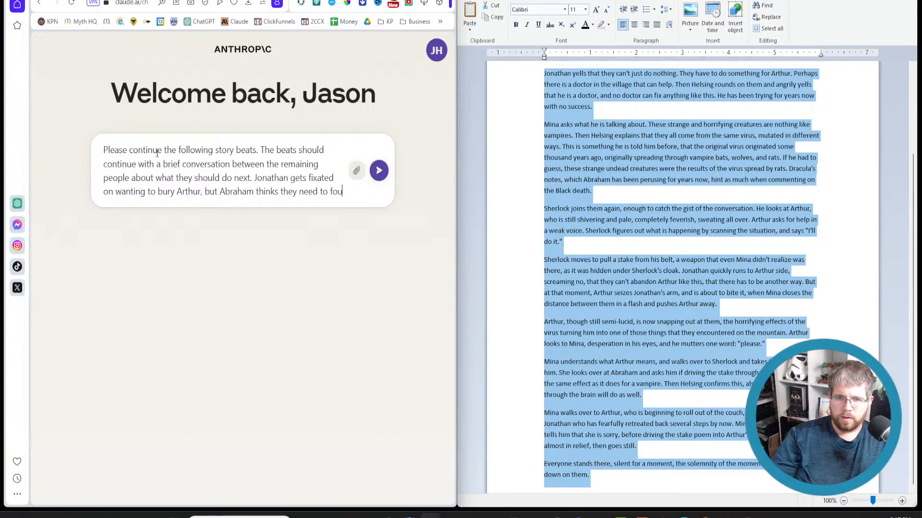
pyautogui.press('BackSpace')
pyautogui.write('cus on')
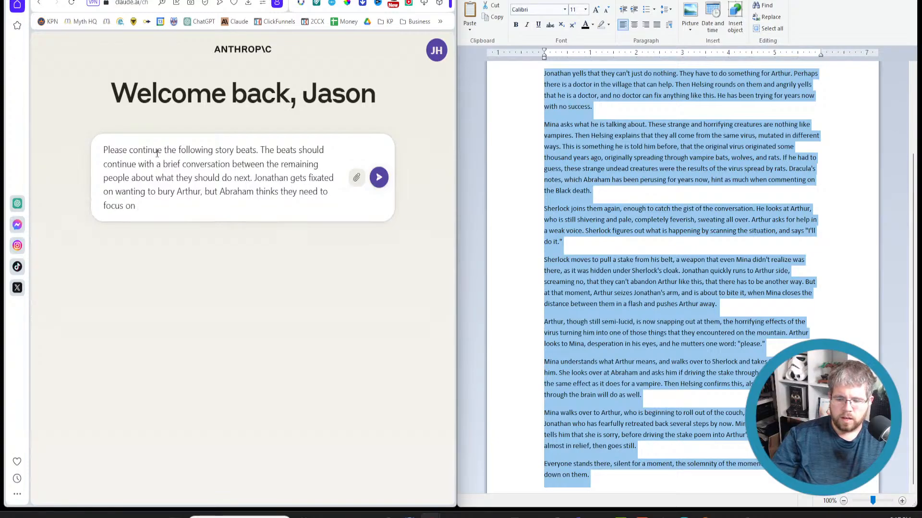
# Complete the sentence with Abraham's aim of a solution, so there are no more casualties, and Sherlock agreeing.
pyautogui.write(' a solution')
pyautogui.press('BackSpace')
pyautogui.press('BackSpace')
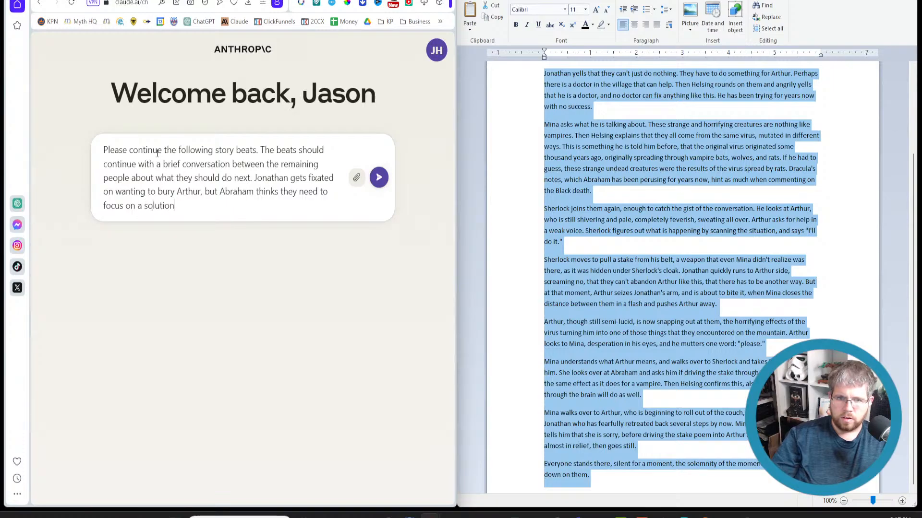
pyautogui.write(', so more')
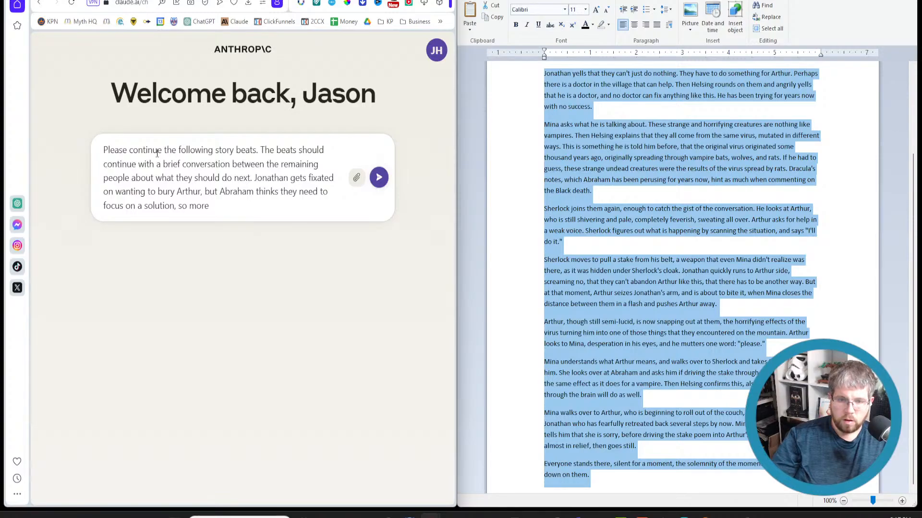
pyautogui.press('BackSpace')
pyautogui.press('BackSpace')
pyautogui.press('BackSpace')
pyautogui.press('BackSpace')
pyautogui.press('BackSpace')
pyautogui.write('there are')
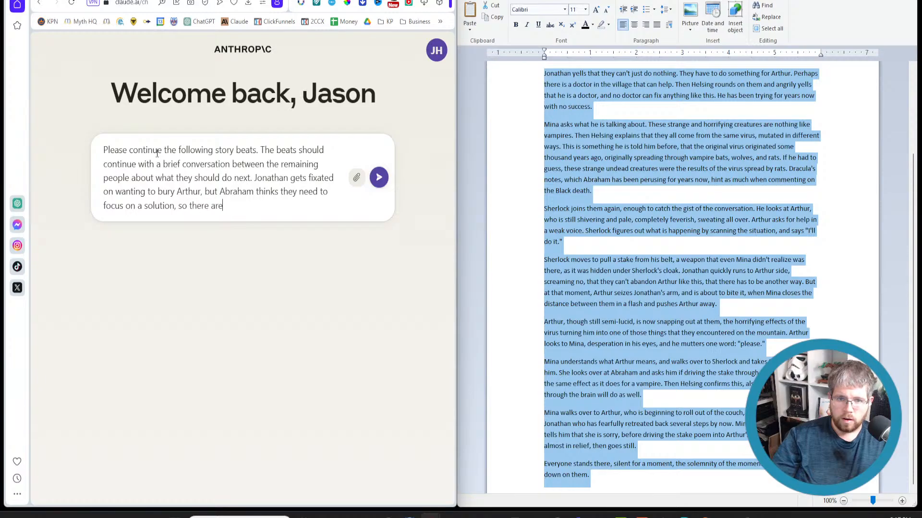
pyautogui.write(' no more casual')
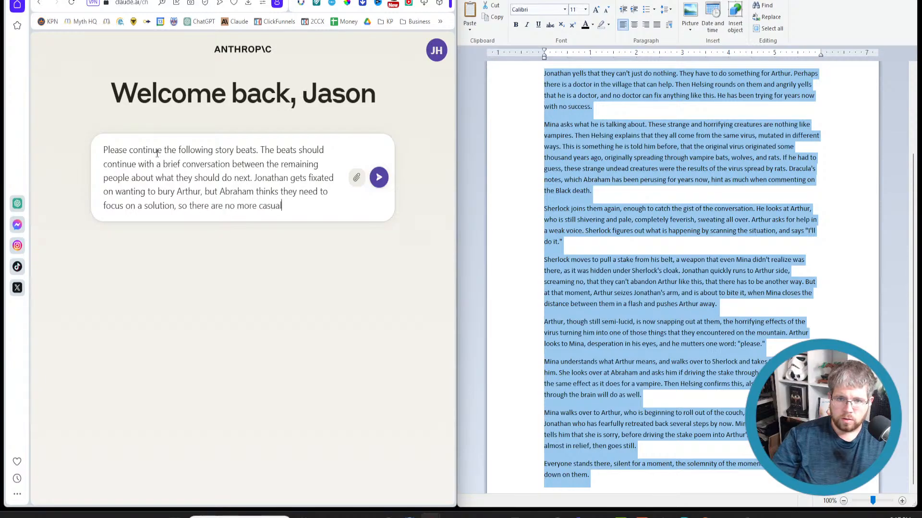
pyautogui.write('ties and Sherlock agrees.')
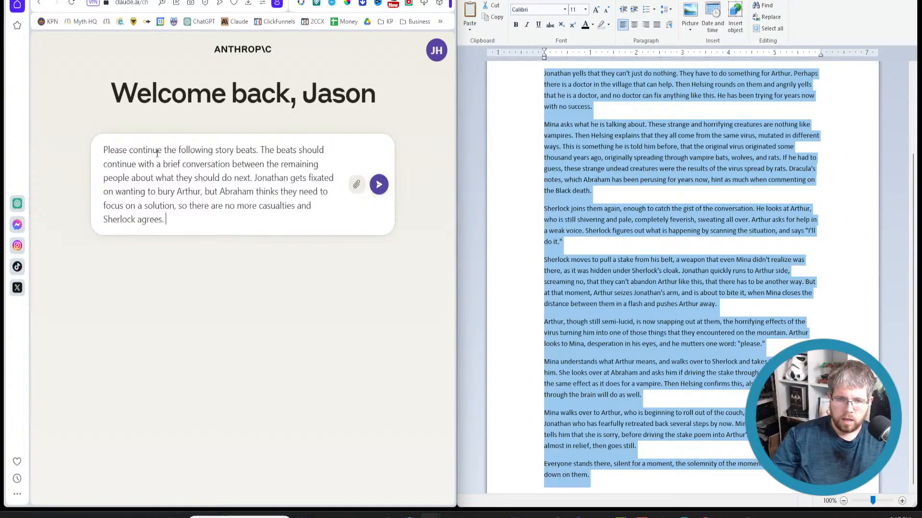
# Add that Arthur should then go to his study and realize that the urn holding the late Dracula's ashes is gone.
pyautogui.write(' Arthur should te')
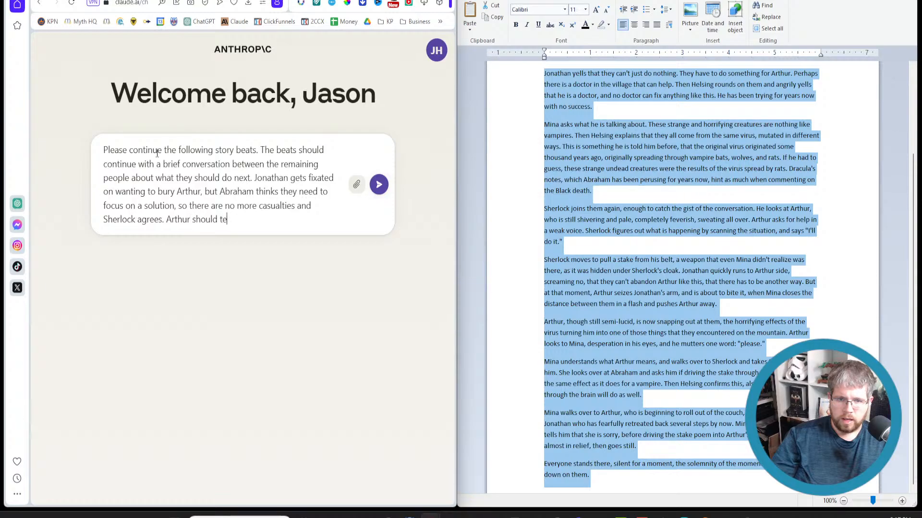
pyautogui.press('BackSpace')
pyautogui.write('hen go to his')
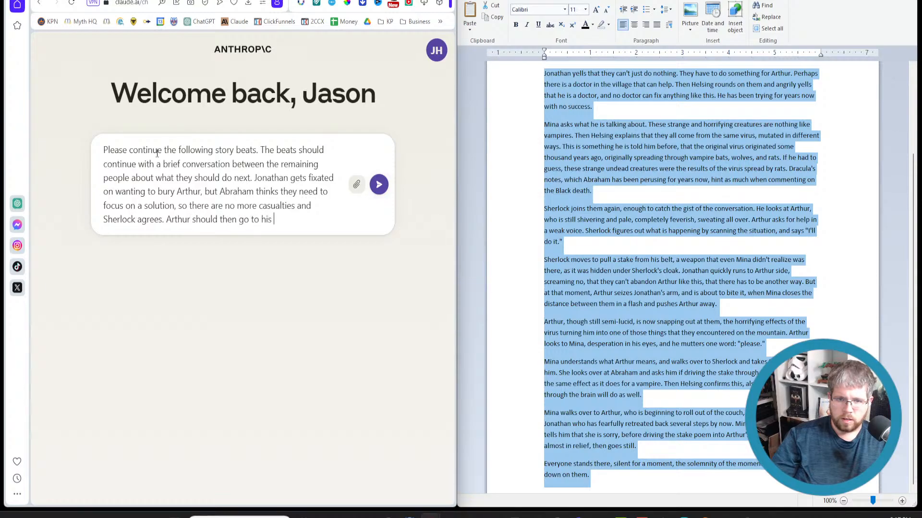
pyautogui.write(' study and rea')
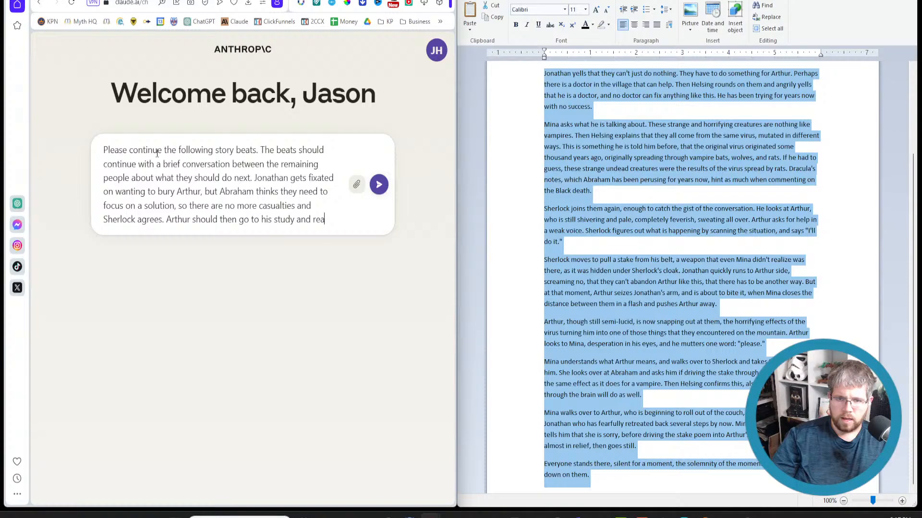
pyautogui.write('lize that an ur')
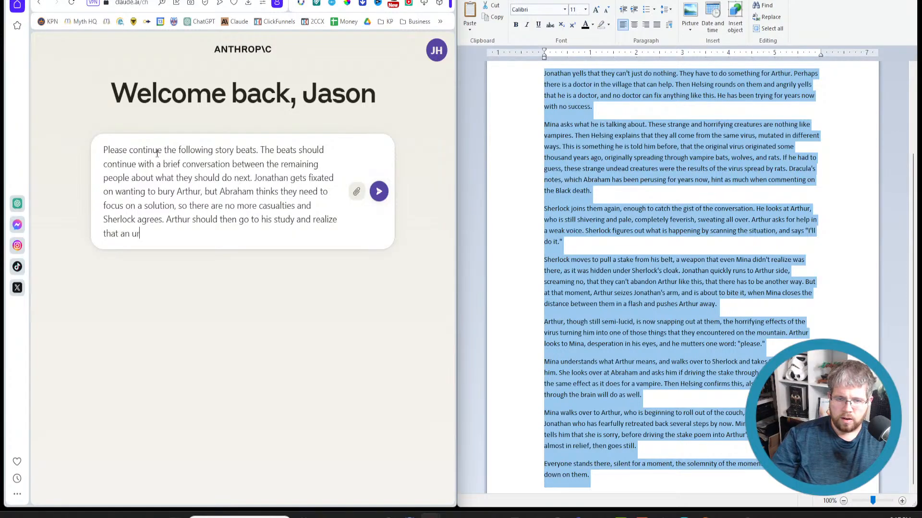
pyautogui.write('n he was using ')
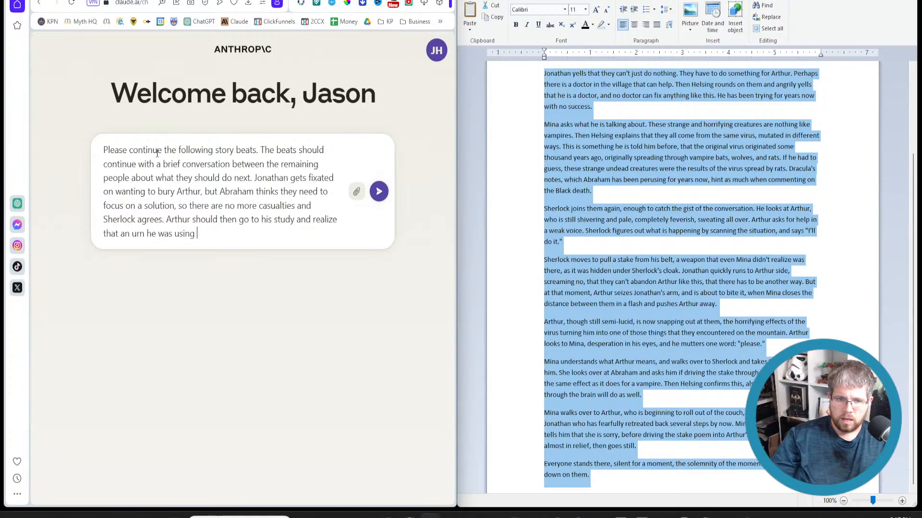
pyautogui.write('to hold the ashes of the late Dracula')
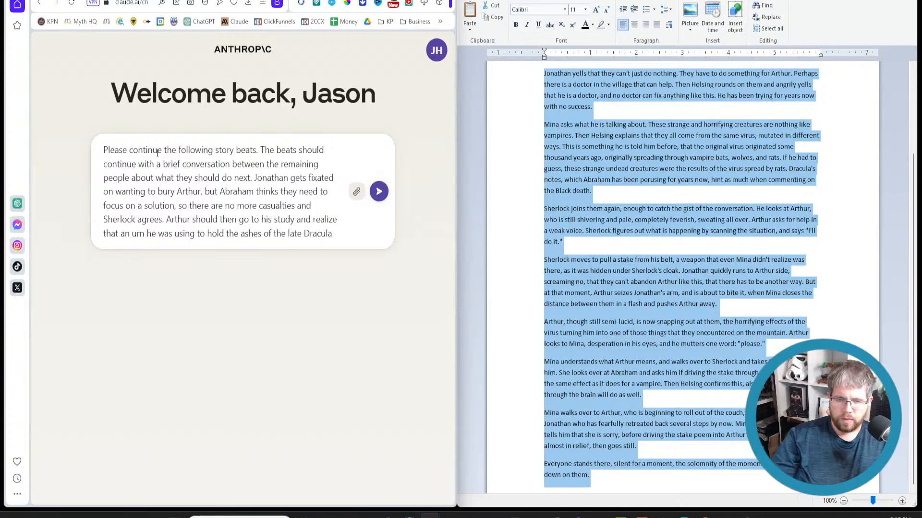
pyautogui.write(' is gon')
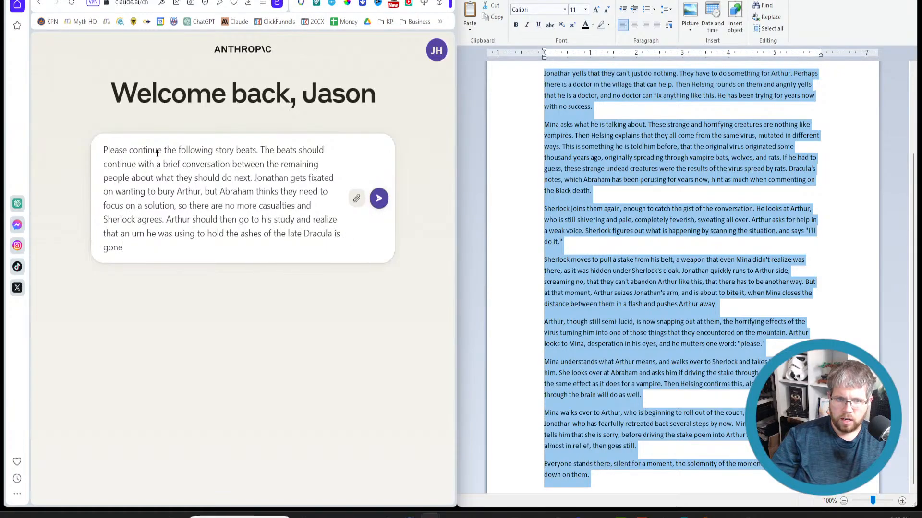
# Add that they search before concluding one of the brides took it and the earlier attack was a distraction, and submit the prompt.
pyautogui.write('e. They should search f')
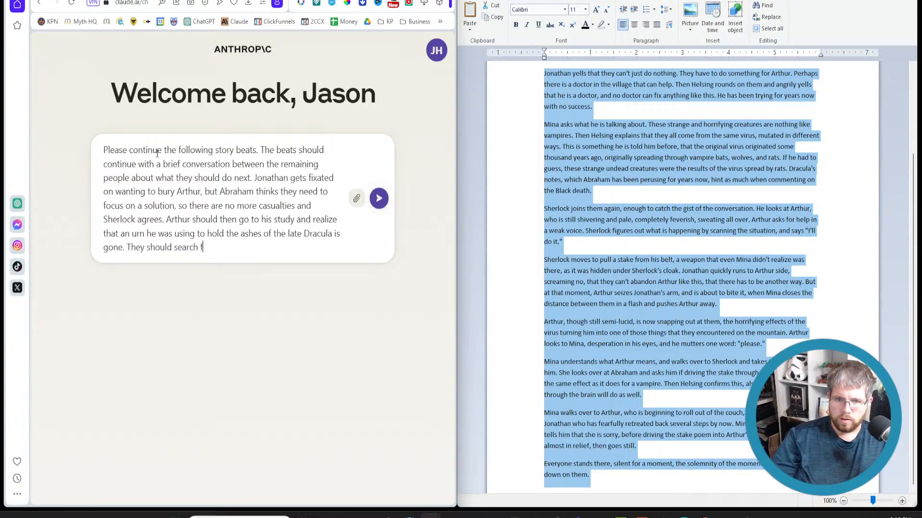
pyautogui.write('or it a while before conclud')
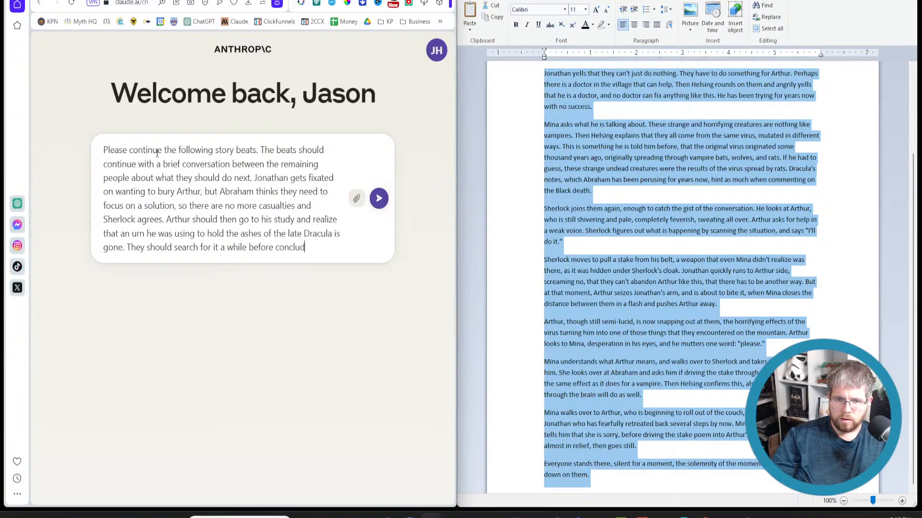
pyautogui.write('ing that one of the b')
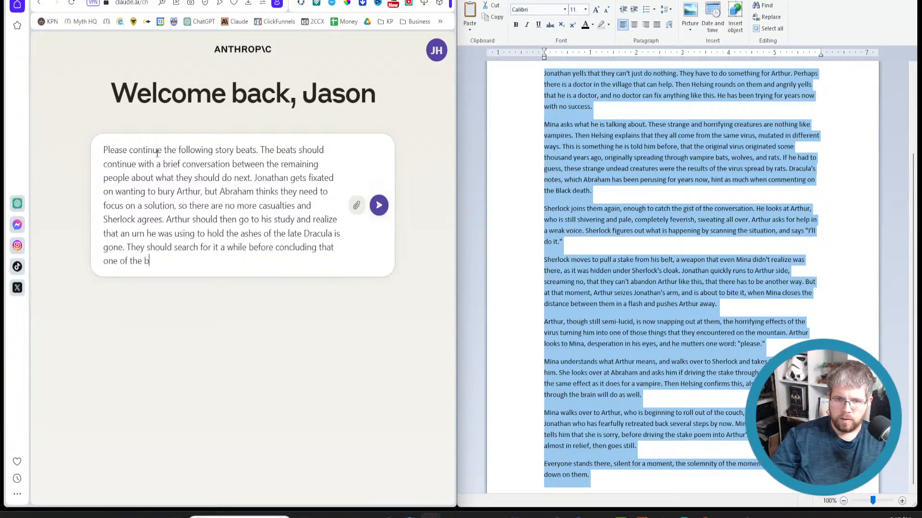
pyautogui.write('rides must have taken it, and that t')
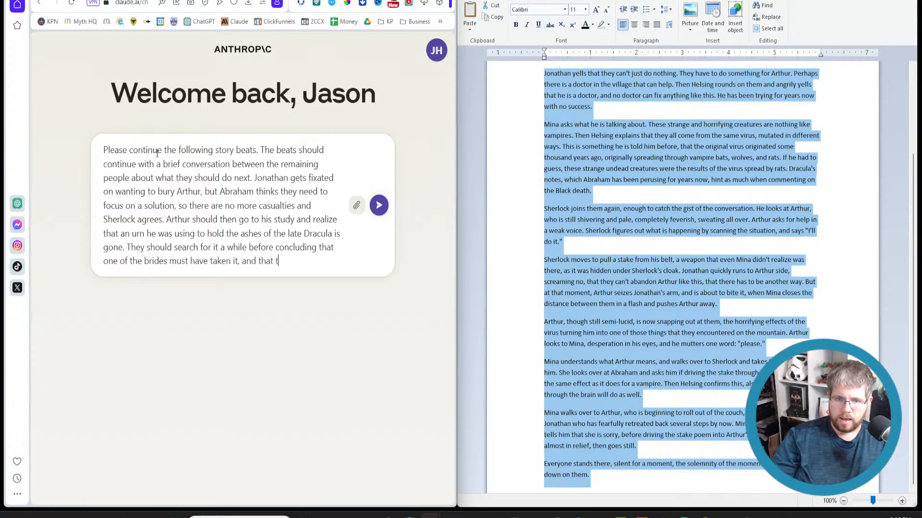
pyautogui.write('he earlier attack must have be')
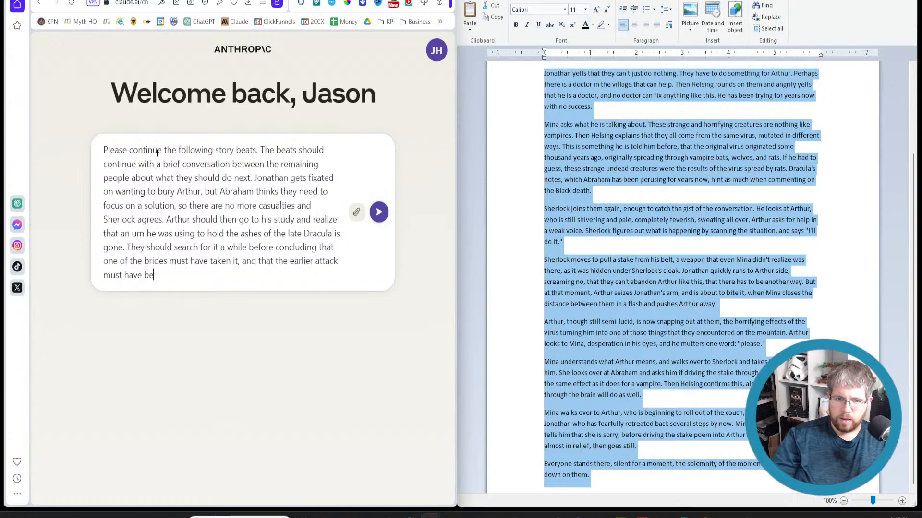
pyautogui.write('en a distraction.')
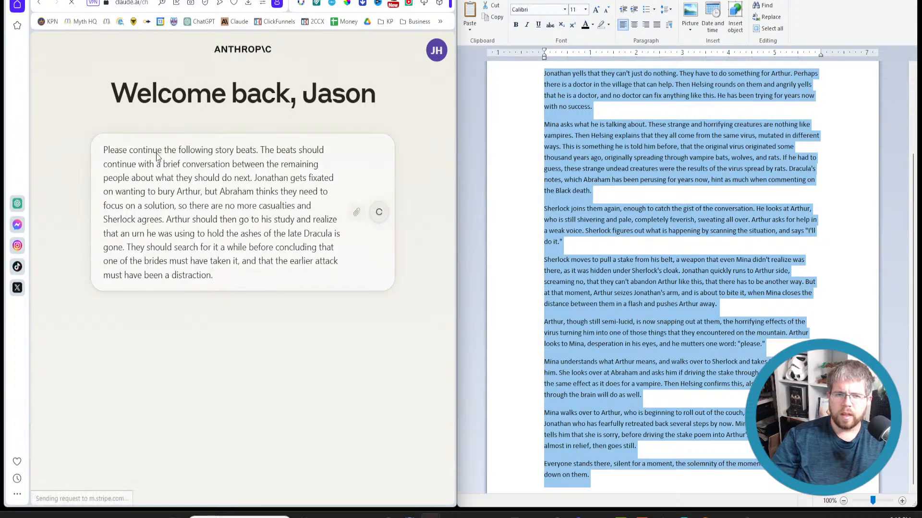
pyautogui.press('Return')
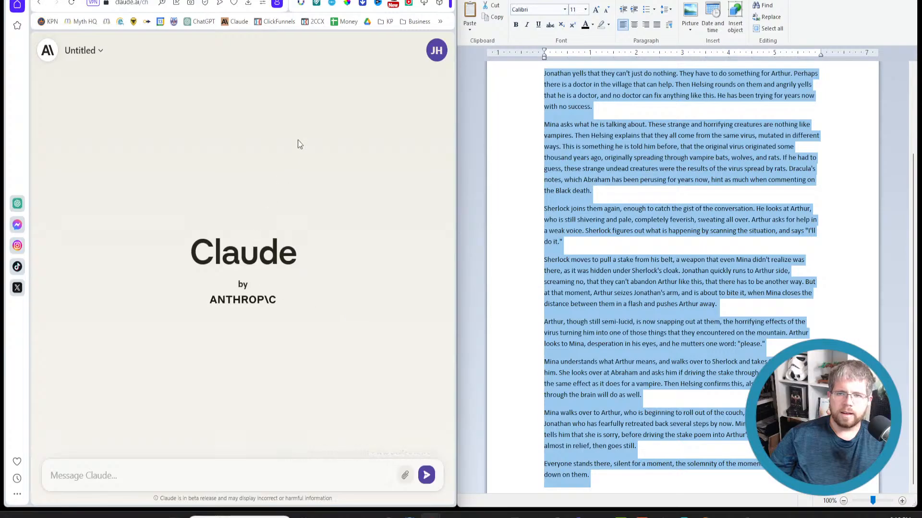
pyautogui.click(98, 50)
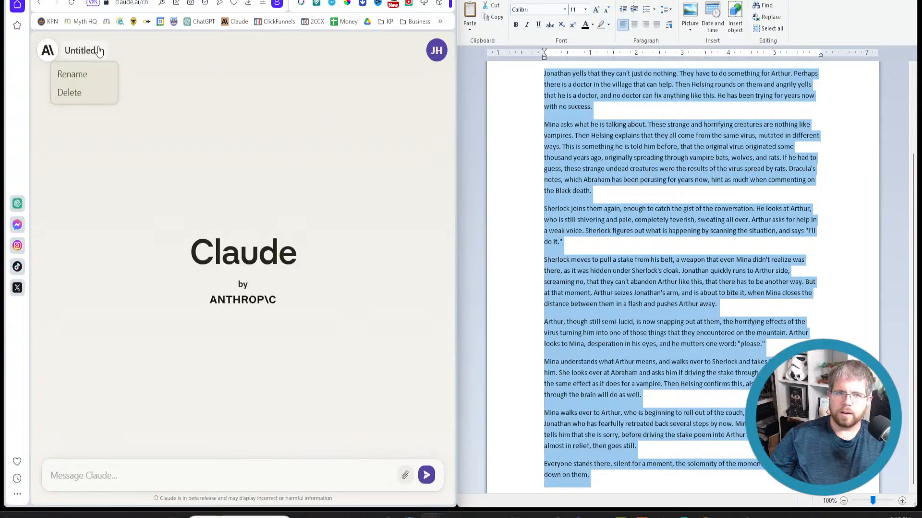
pyautogui.click(84, 75)
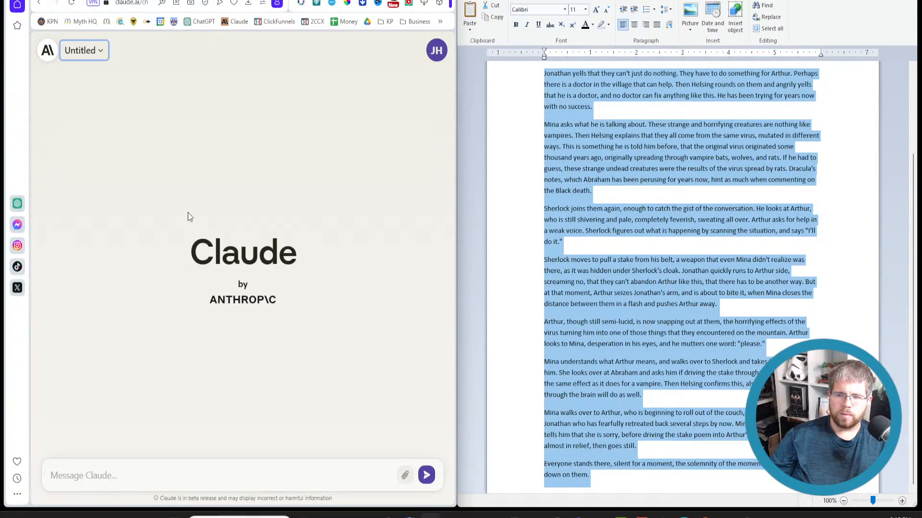
# Switch to WordPad and write "Please continue the above story beats." as a separate paragraph below the last beat.
pyautogui.click(549, 372)
pyautogui.click(606, 488)
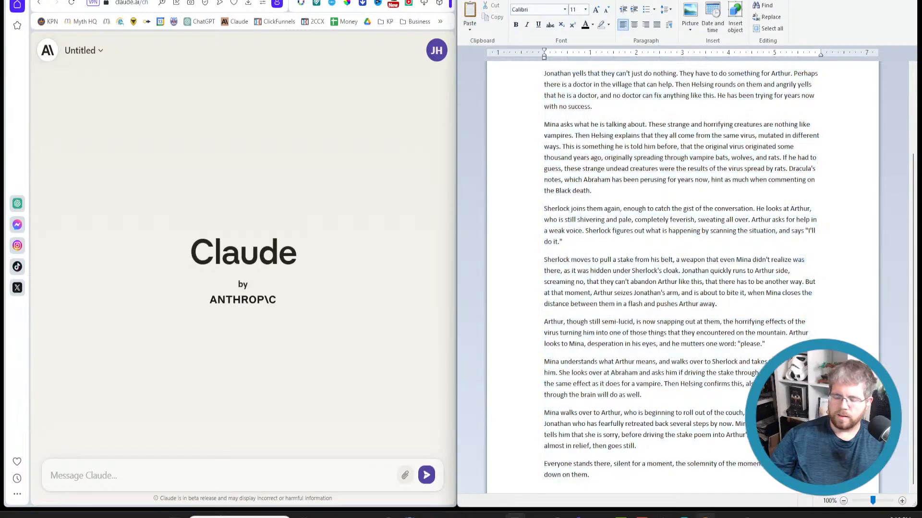
pyautogui.press('Return')
pyautogui.press('Return')
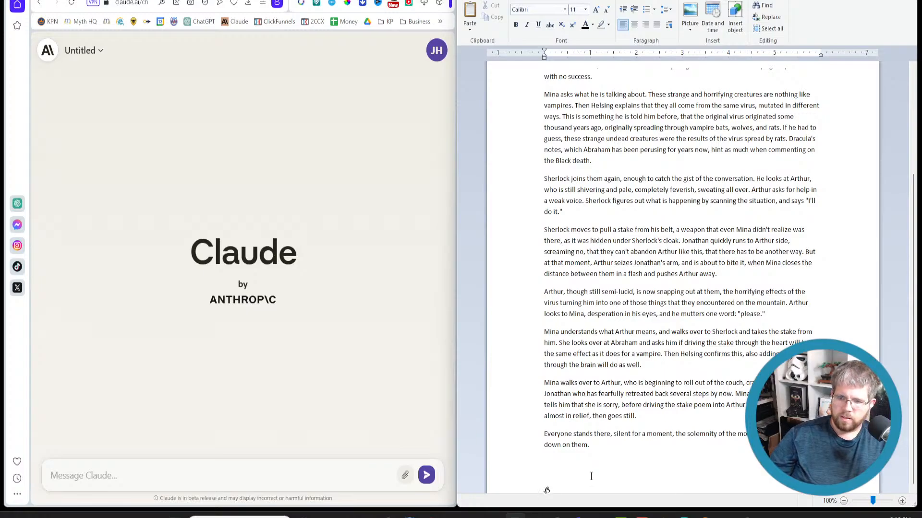
pyautogui.write('Please continue the above story beats')
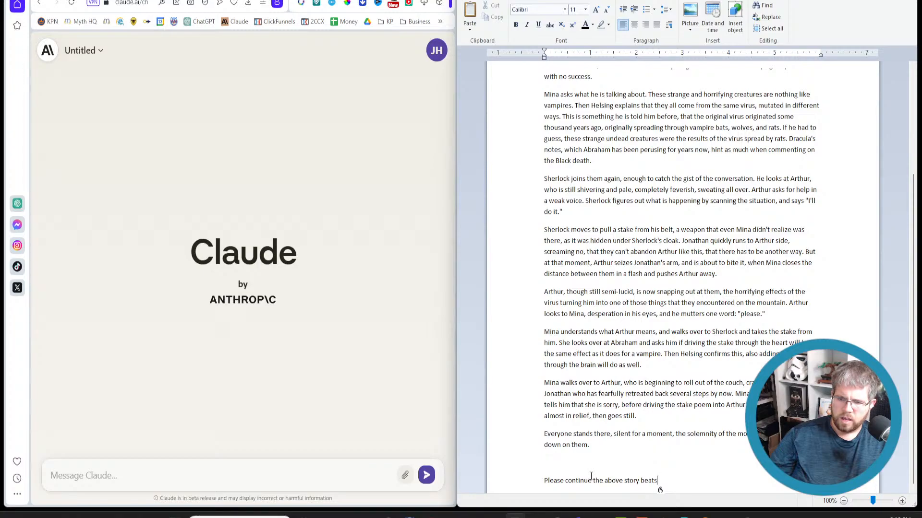
pyautogui.write('.')
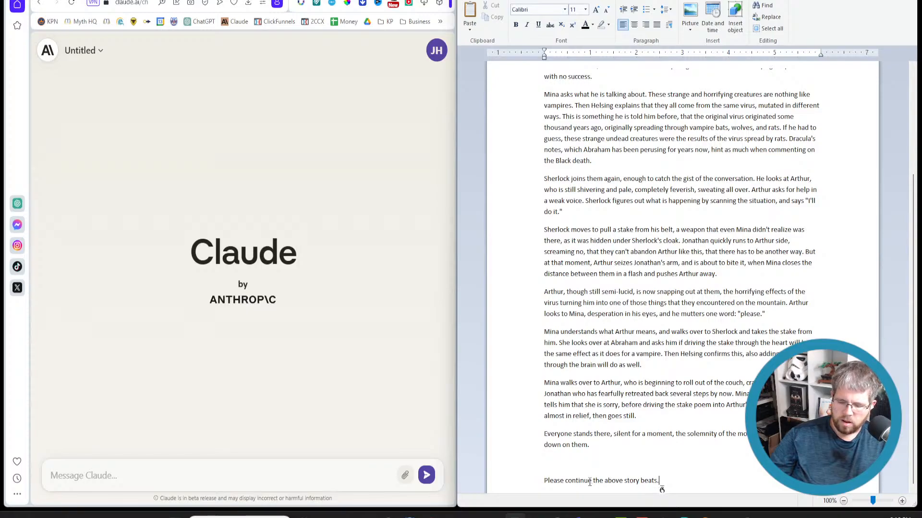
# Add a brief debate about Arthur: Jonathan wants to bury him, Van Helsing insists on figuring out how to prevent a repeat, followed by Sherlock's response.
pyautogui.write('They should briefly debate what they should do with Arthur. Jonathan wants to bury Arthur')
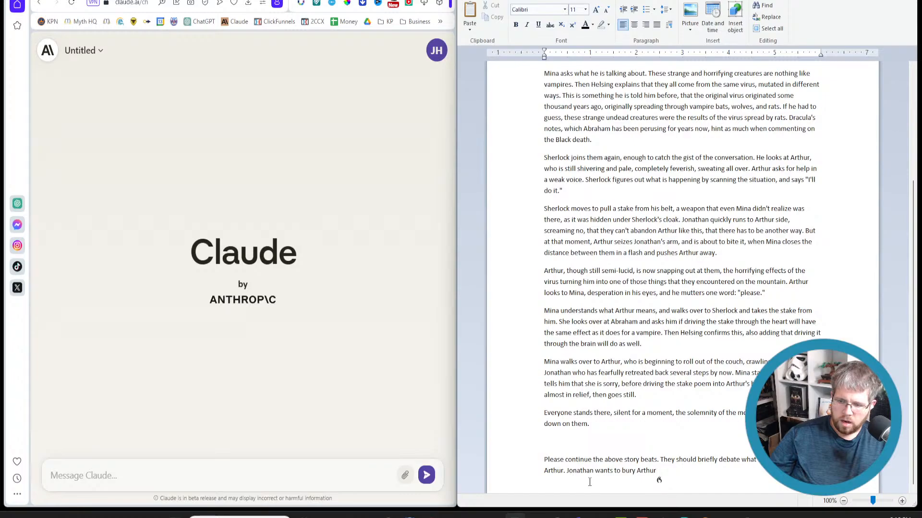
pyautogui.write(',')
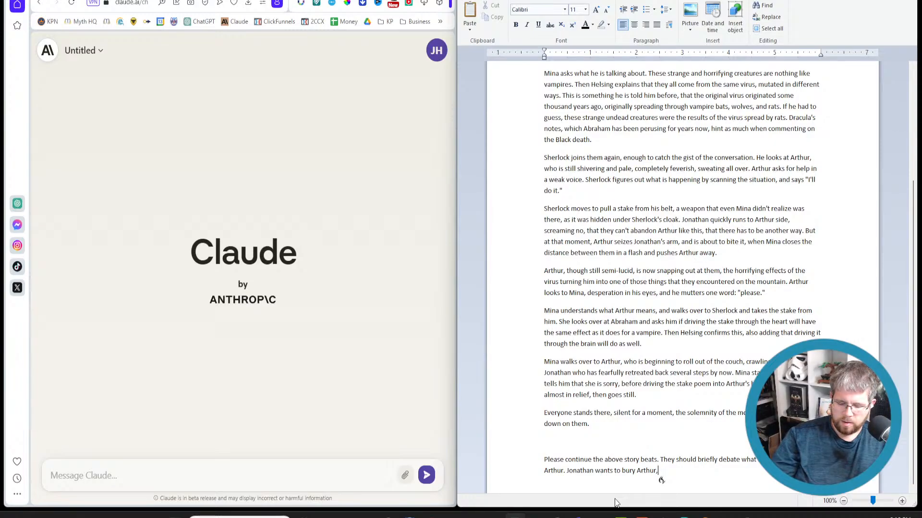
pyautogui.write(' but then Helsing insists that they ne ')
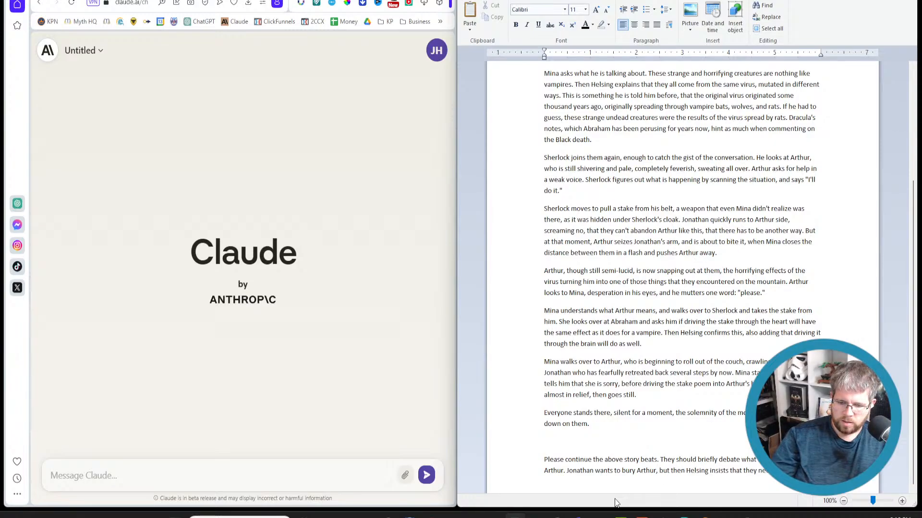
pyautogui.write('they can figure out how to prevent this from happening again. Sherlock')
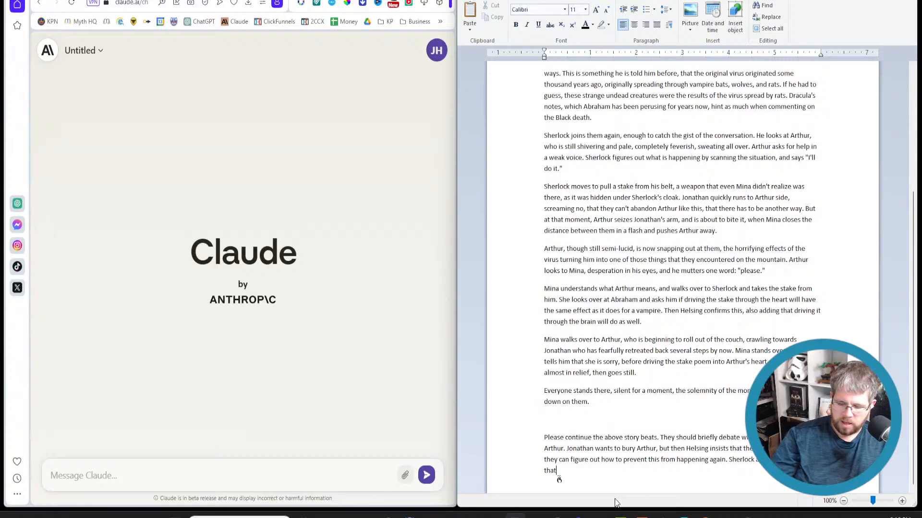
# Continue the prompt paragraph: they will soon be needed in London because of the brides' plan, and Mina wonders why the brides are in Romania.
pyautogui.write('they will soon be needed back in London,')
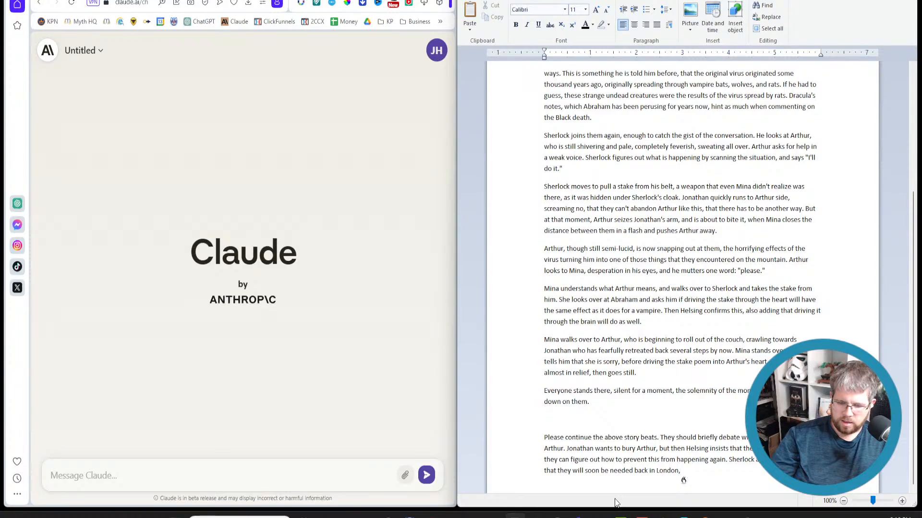
pyautogui.write(' as the brides clearly have')
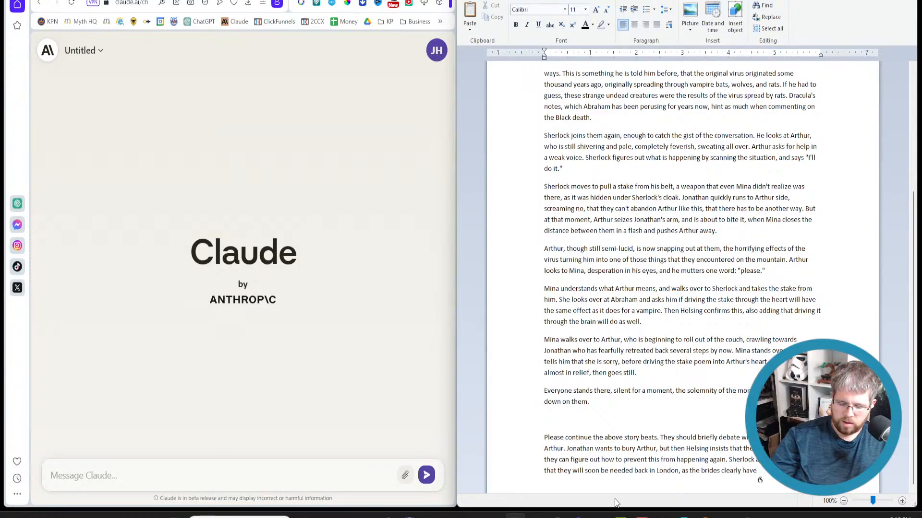
pyautogui.write(' so')
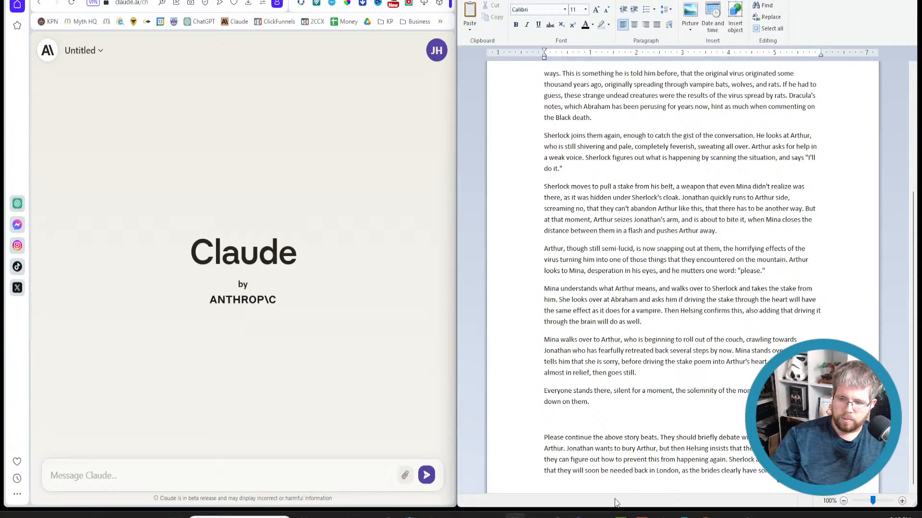
pyautogui.write('they are trying')
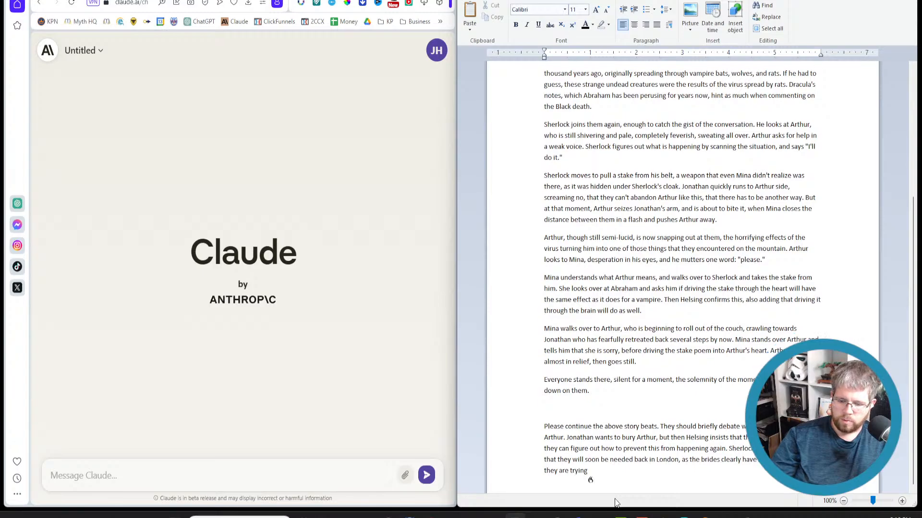
pyautogui.write(' to put into motion')
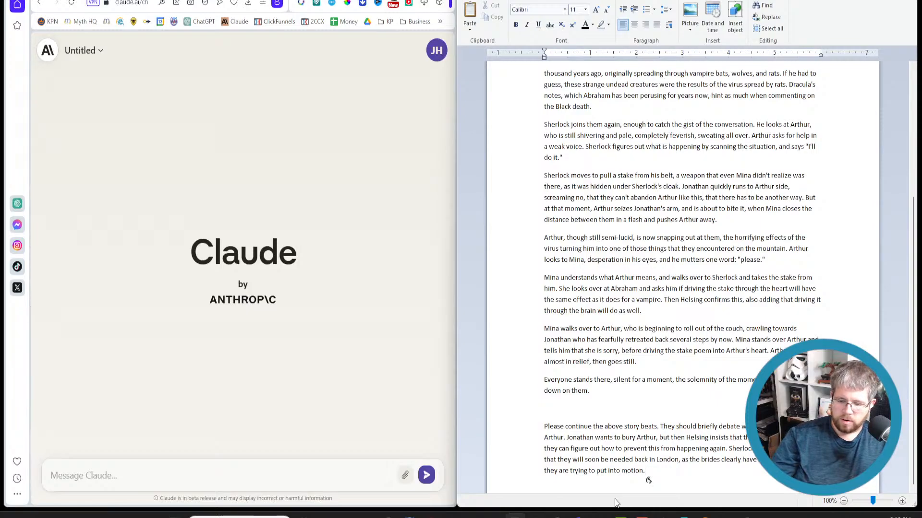
pyautogui.write('. That causes Mina to wonder')
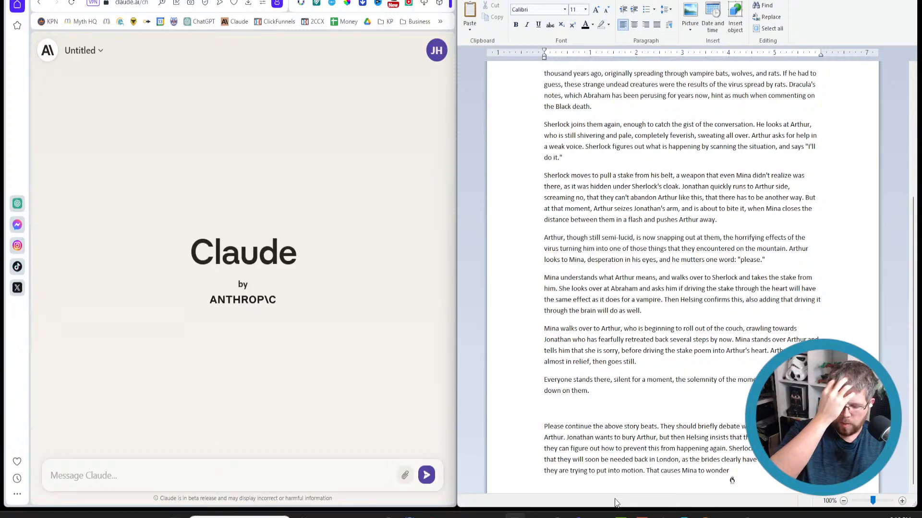
pyautogui.write('why the brides attacked them in the first place.')
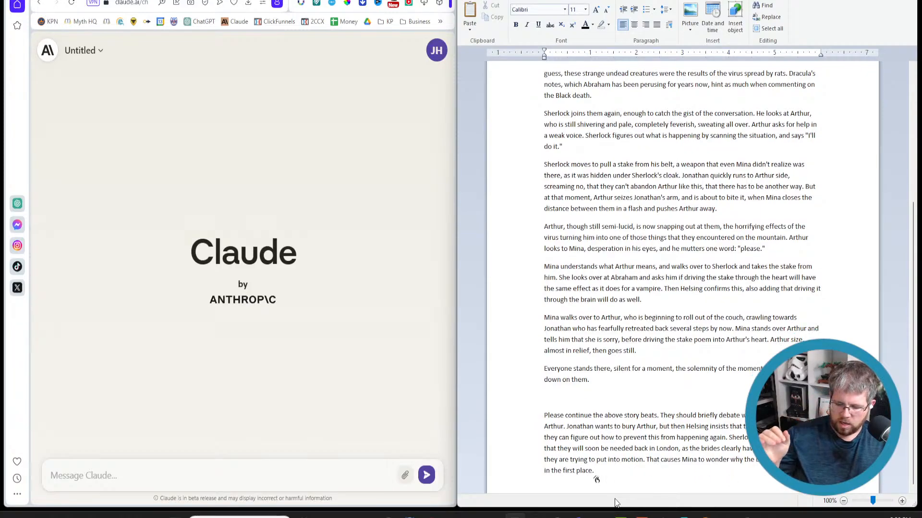
# Extend the prompt: Abraham notices the urn of Dracula's ashes was stolen, they search the castle, and determine the brides took it during the cave visit.
pyautogui.write(' Abraham returns to his study')
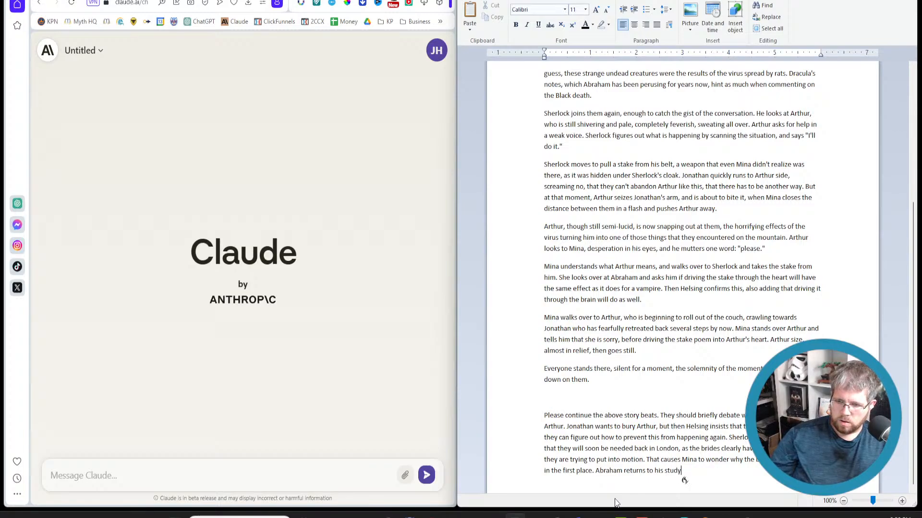
pyautogui.write(' to')
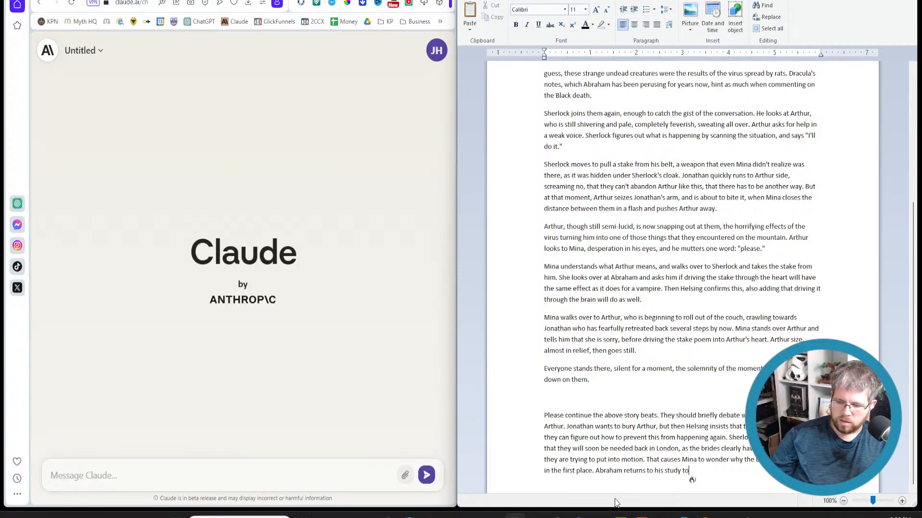
pyautogui.write('try and find some additional information and notices that an earned that he was using to')
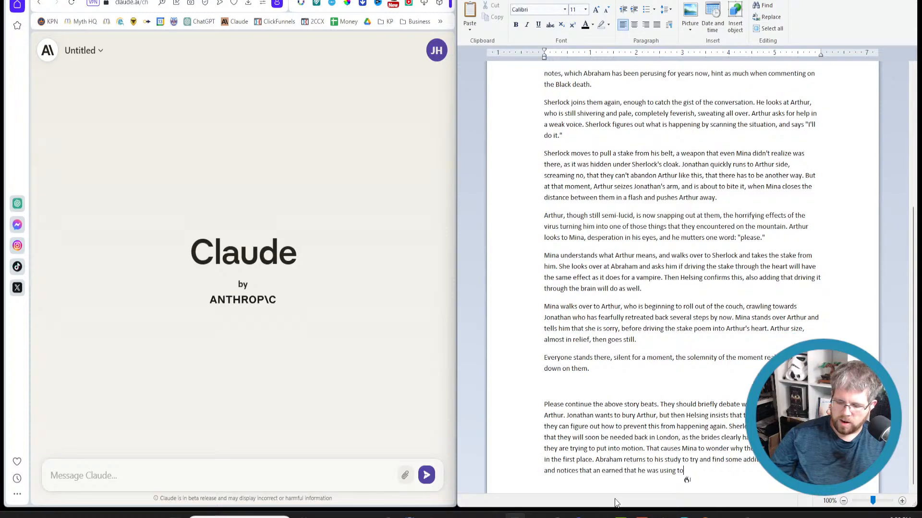
pyautogui.write(' carry the ashes of Dracula h')
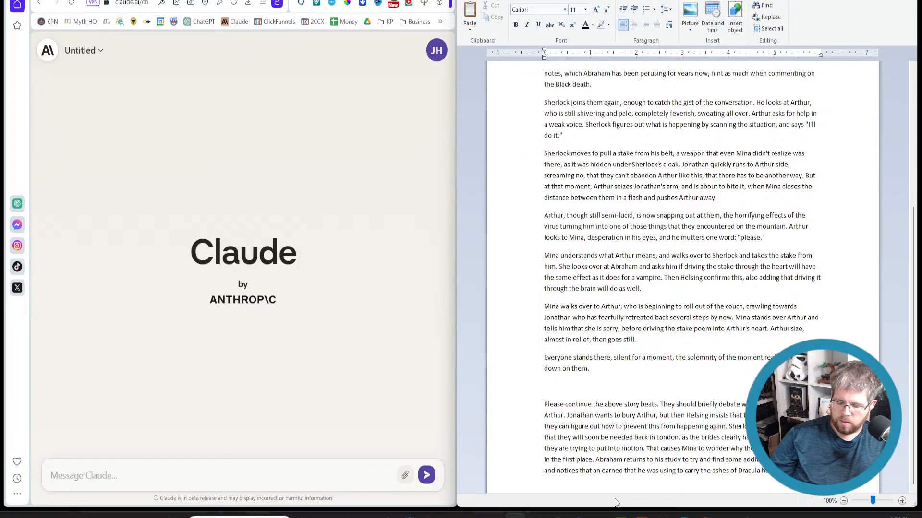
pyautogui.write(' They frantically search the castle for some time, but eventually')
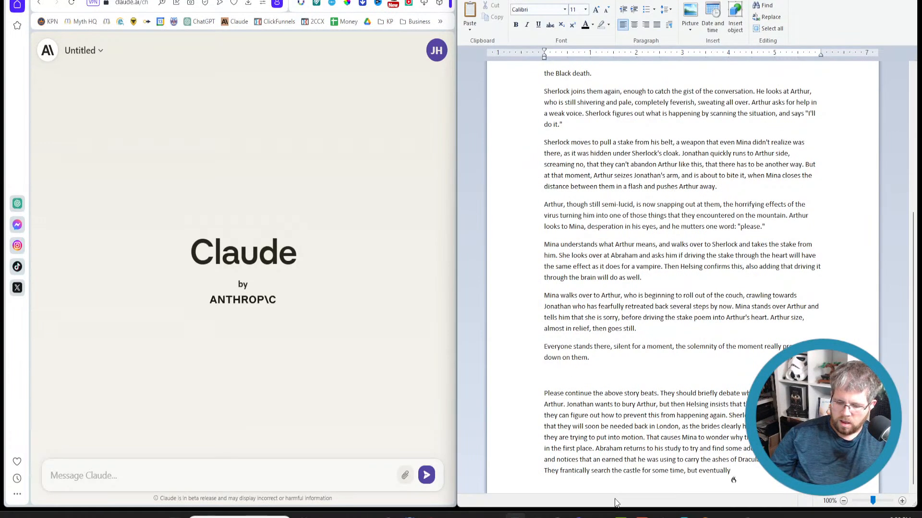
pyautogui.write(' determined')
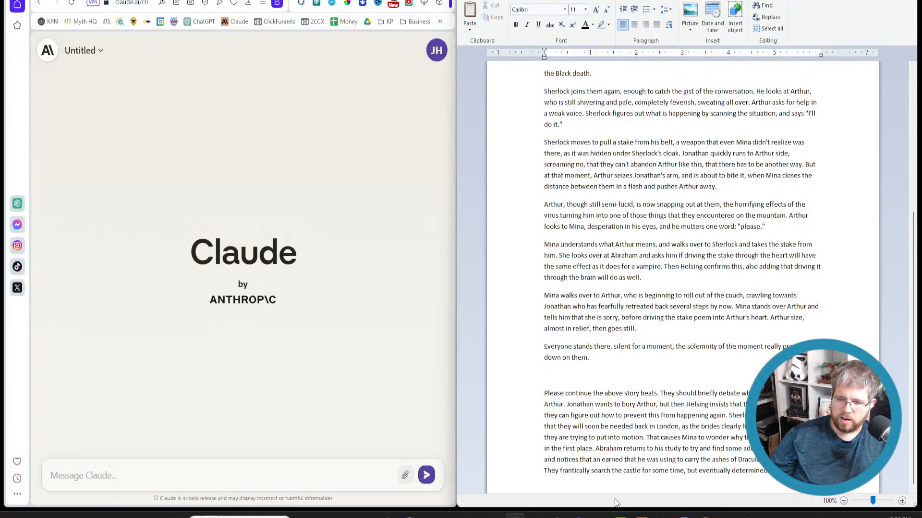
pyautogui.hotkey('ctrl', 'v')
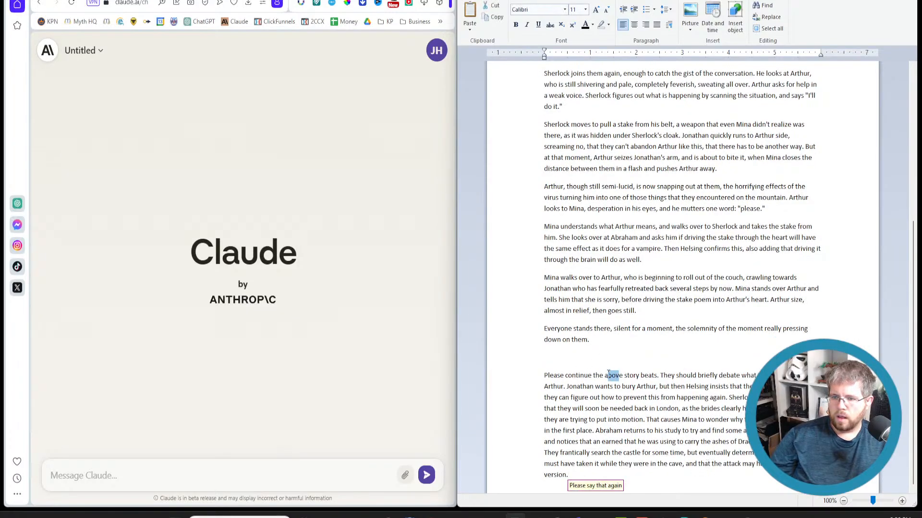
# Correct the prompt's last word to "diversion" and change "above story beats" in its first sentence to "below story beats".
pyautogui.click(577, 464)
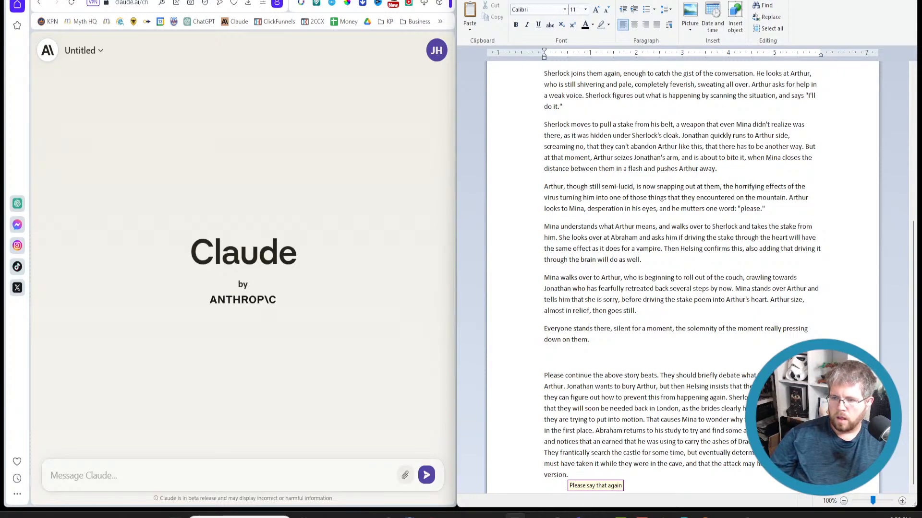
pyautogui.press('Home')
pyautogui.write('di')
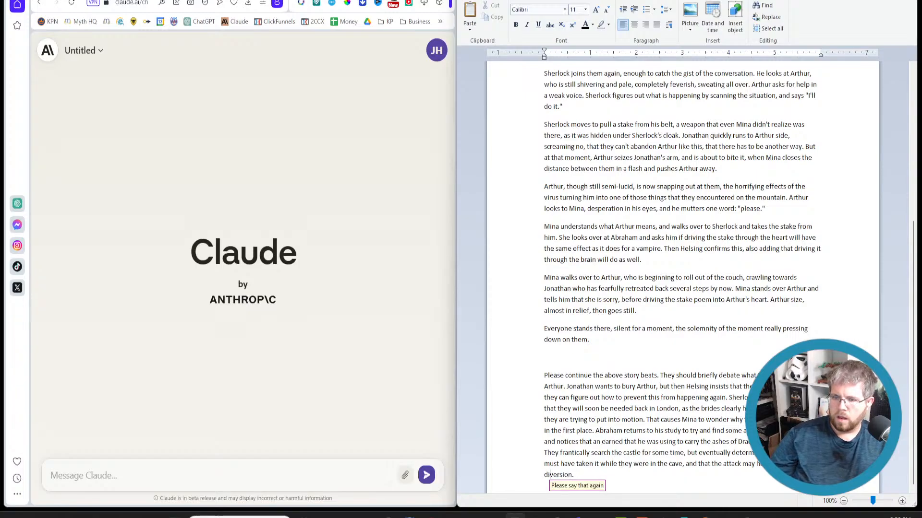
pyautogui.click(601, 408)
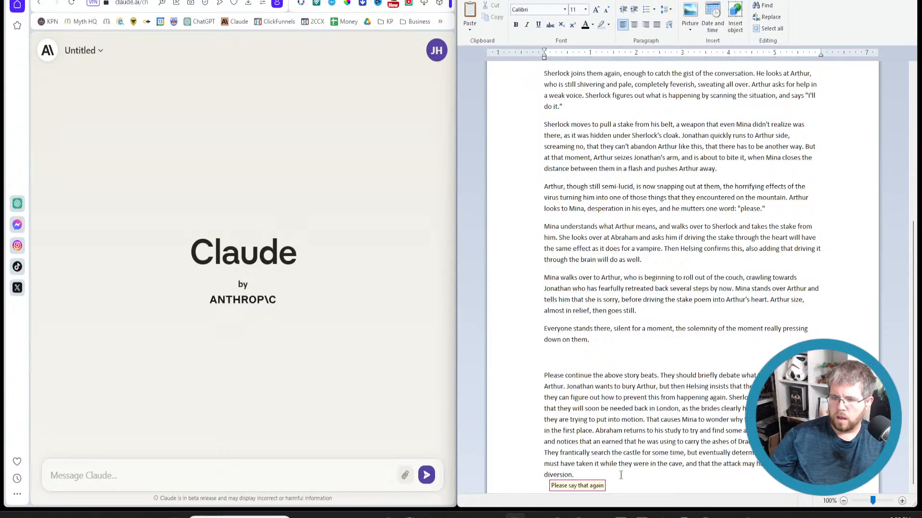
pyautogui.moveTo(624, 376)
pyautogui.mouseDown()
pyautogui.moveTo(593, 377)
pyautogui.moveTo(605, 379)
pyautogui.mouseUp()
pyautogui.write('below')
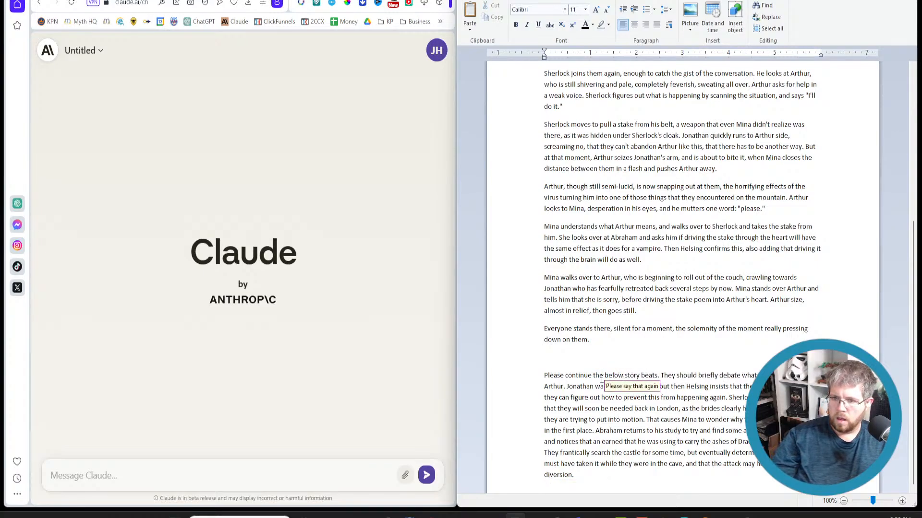
# Add a new paragraph under the prompt reading "Here are the story beats for the chapter so far:".
pyautogui.press('Return')
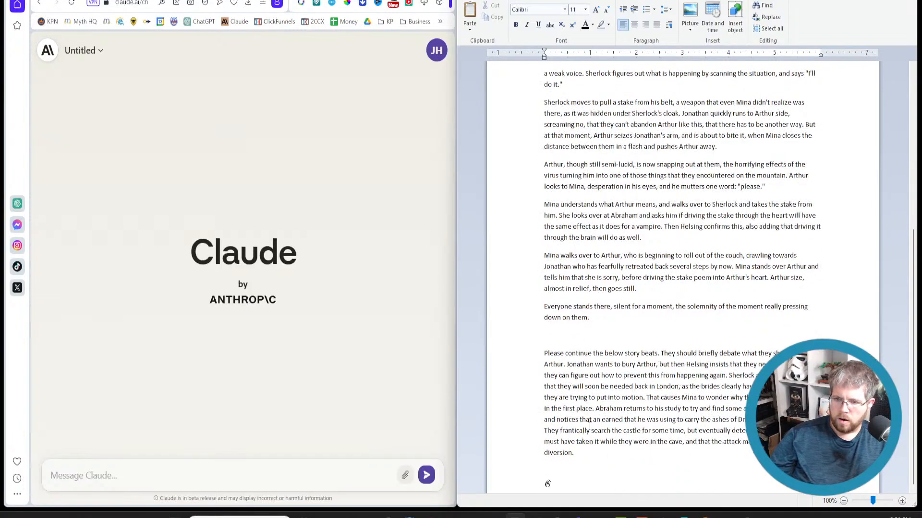
pyautogui.write('Here are')
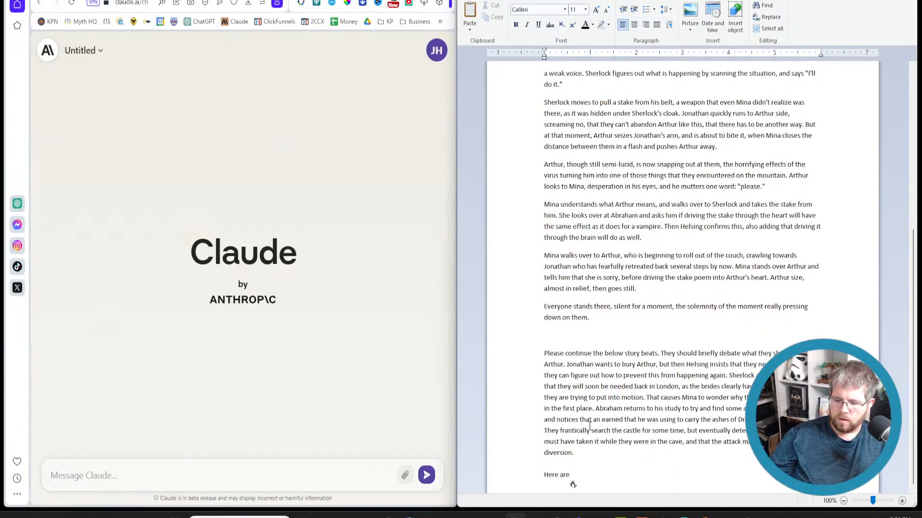
pyautogui.write(' the story beats')
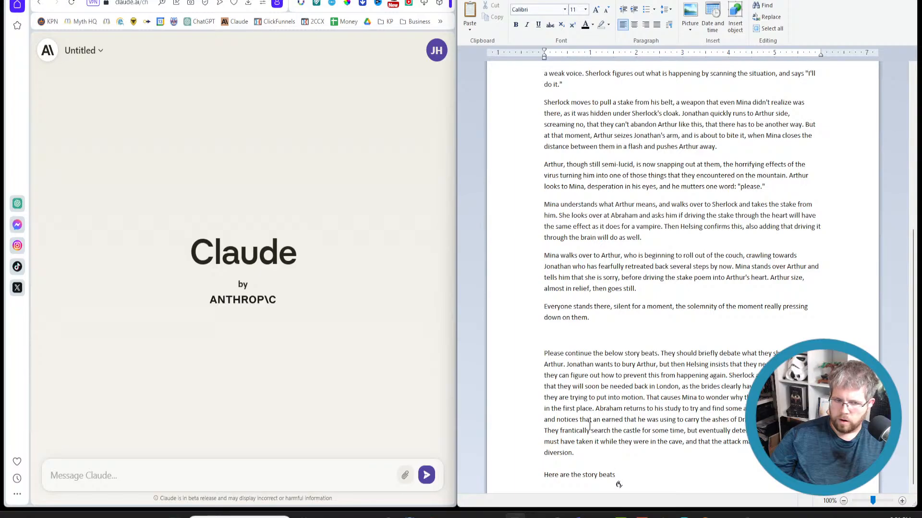
pyautogui.write(' for the chapter so far:')
# Copy the prompt, from "Please continue" through the story-beats lead-in line, into the Claude message box.
pyautogui.moveTo(688, 474); pyautogui.dragTo(530, 358)
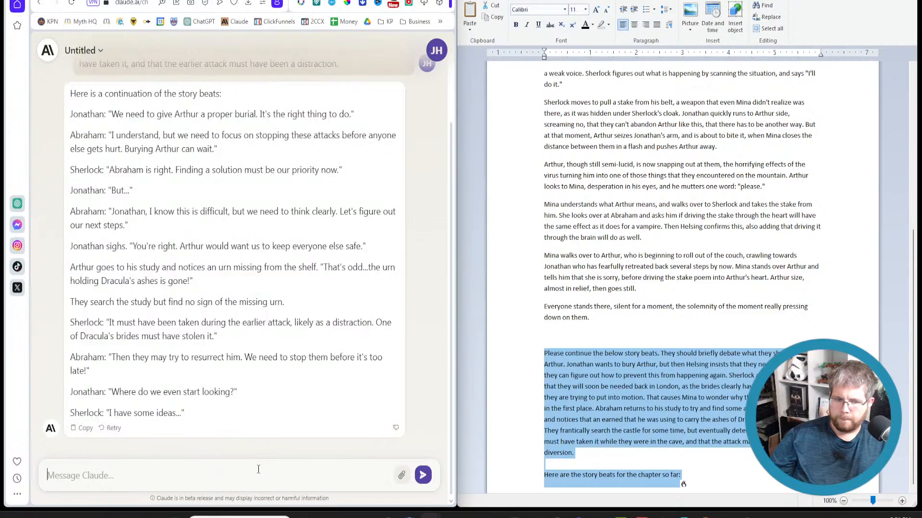
pyautogui.click(258, 470)
pyautogui.write('Please continue the below story beats. They should briefly debate what they should do with Arthur. Jonathan wants to bury Arthur, but then Helsing insists that they need to study him so they can figure out how to prevent this from happening again. Sherlock agrees, though notes that they will soon be needed back in London, as the brides clearly have some some plan that they are trying to put into motion. That causes Mina to wonder why the brides are in Romania in the first place. Abraham returns to his study to try and find some additional information and notices that an earned that he was using to carry the ashes of Dracula has been stolen. They frantically search the castle for some time, but eventually determined that the brides must have taken it while they were in the cave, and that the attack may have been a diversion. Here are the story beats for the chapter so far:')
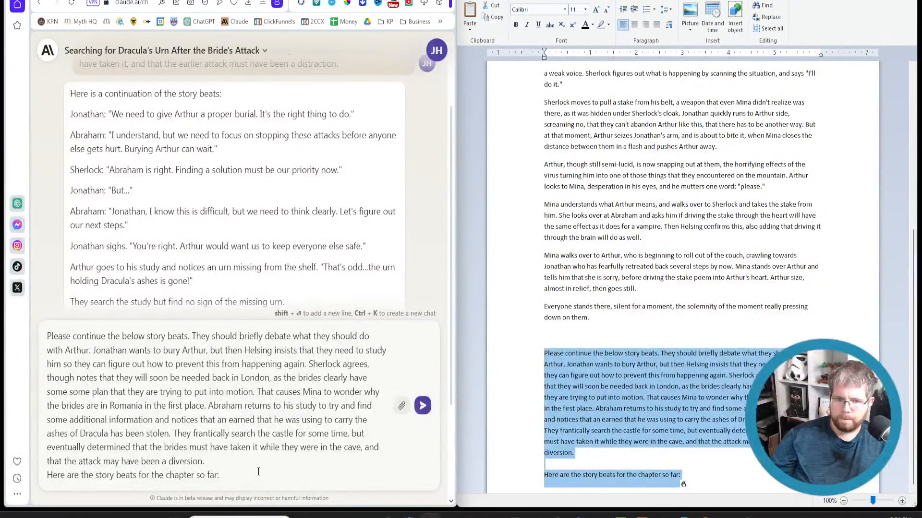
# Copy all existing story beats above the prompt in the document and paste them below the prompt in the Claude message.
pyautogui.click(619, 317)
pyautogui.scroll(8, 620, 302)
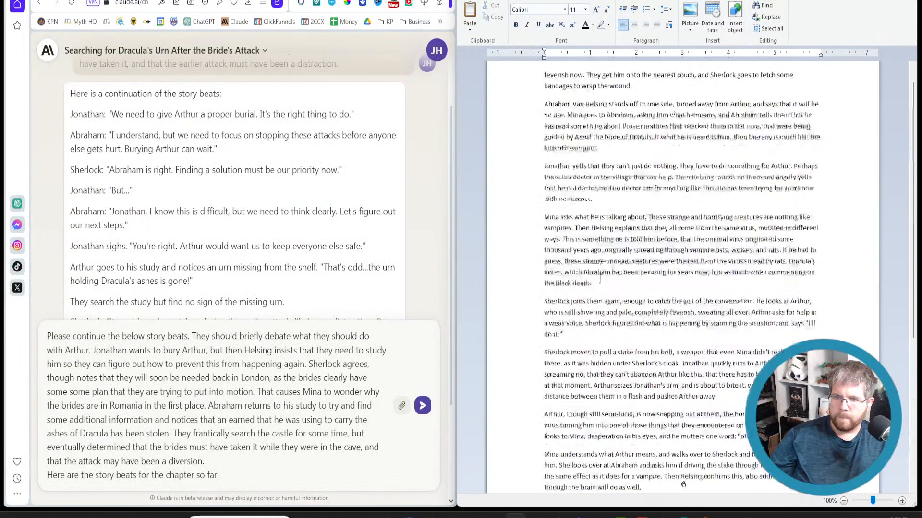
pyautogui.hotkey('ctrl', 'a')
pyautogui.hotkey('ctrl', 'c')
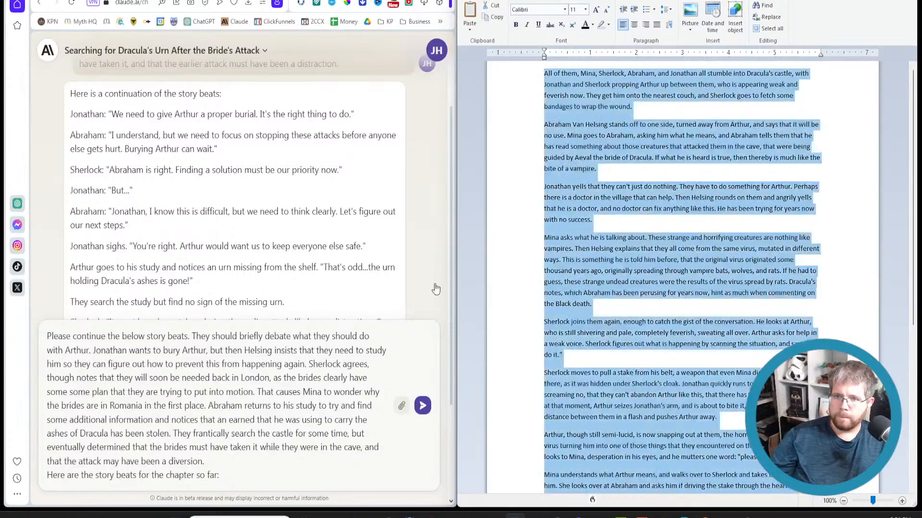
pyautogui.click(276, 488)
pyautogui.hotkey('shift', 'Return')
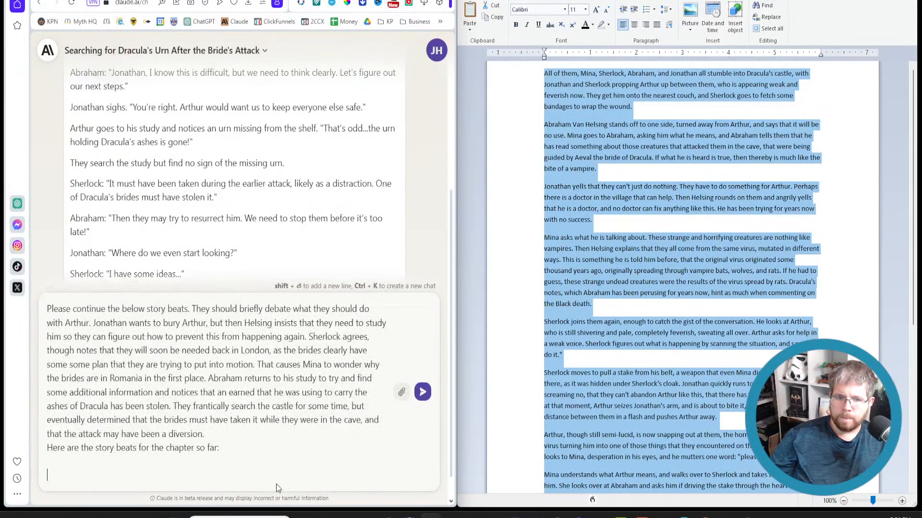
pyautogui.hotkey('ctrl', 'v')
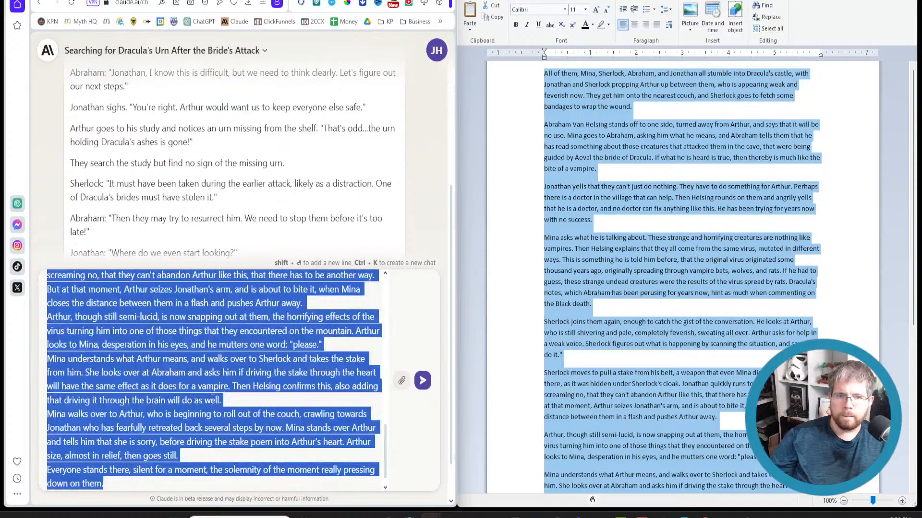
# Delete the conversation "Searching for Dracula's Urn After the Bride's Attack" and start a new chat with the copied prompt and story beats.
pyautogui.click(177, 54)
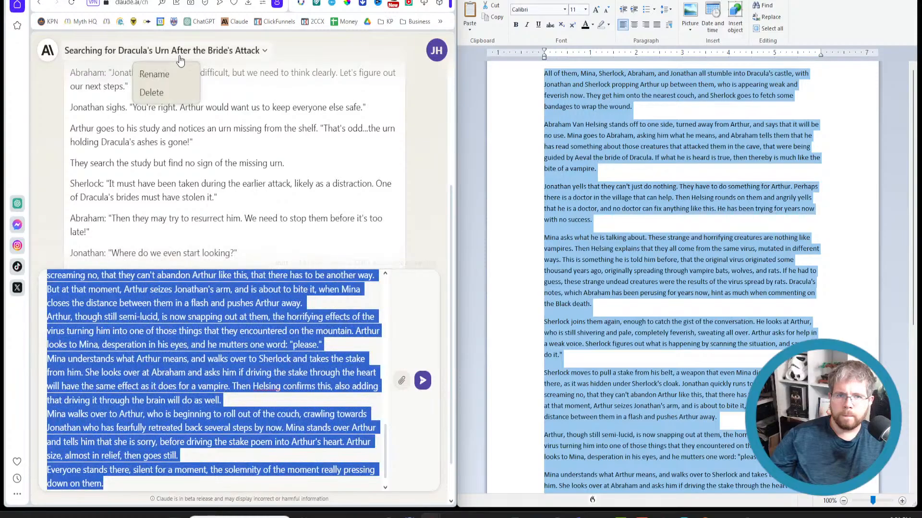
pyautogui.click(175, 93)
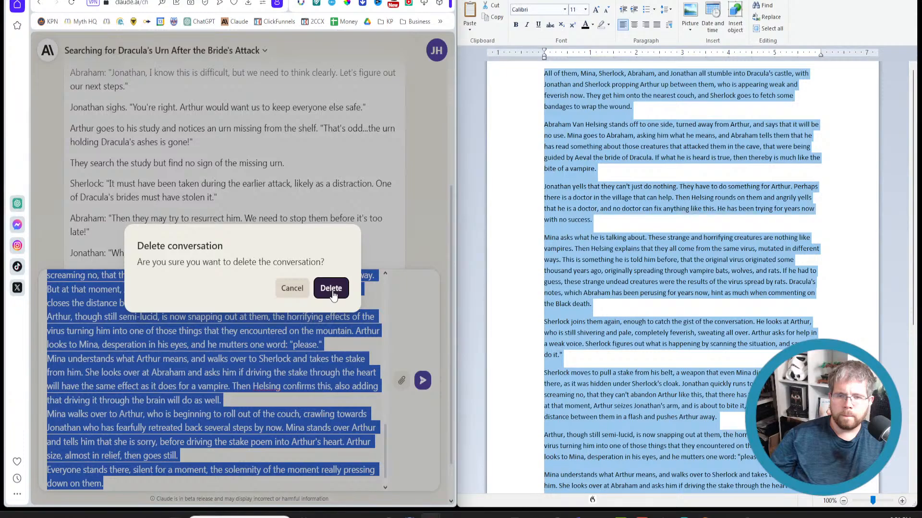
pyautogui.click(331, 288)
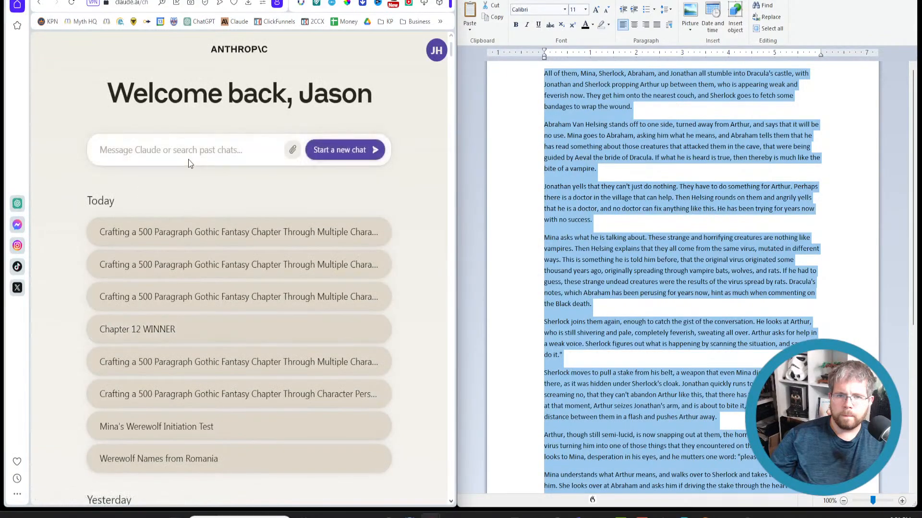
pyautogui.hotkey('ctrl', 'v')
pyautogui.click(338, 170)
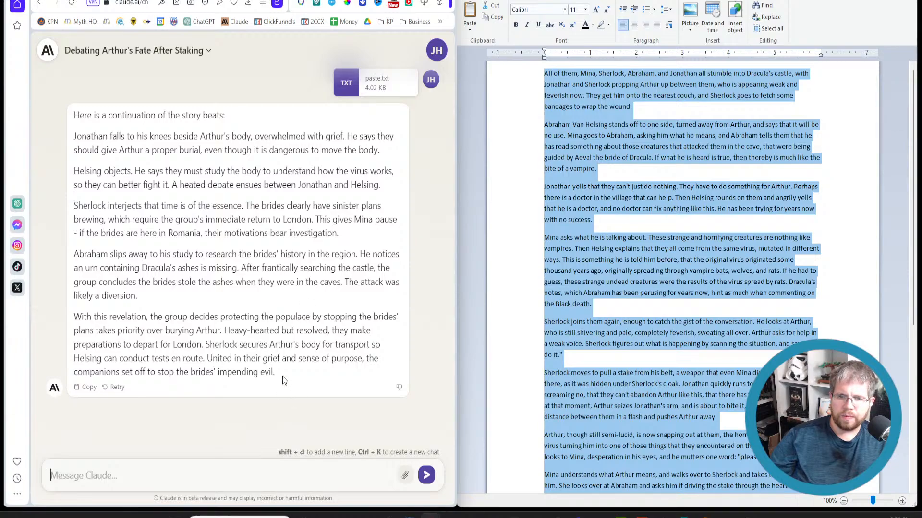
# Copy Claude's five continuation paragraphs and insert them in the document after the paragraph beginning "Everyone stands there".
pyautogui.moveTo(284, 379); pyautogui.dragTo(73, 132)
pyautogui.hotkey('ctrl', 'c')
pyautogui.scroll(-2, 683, 433)
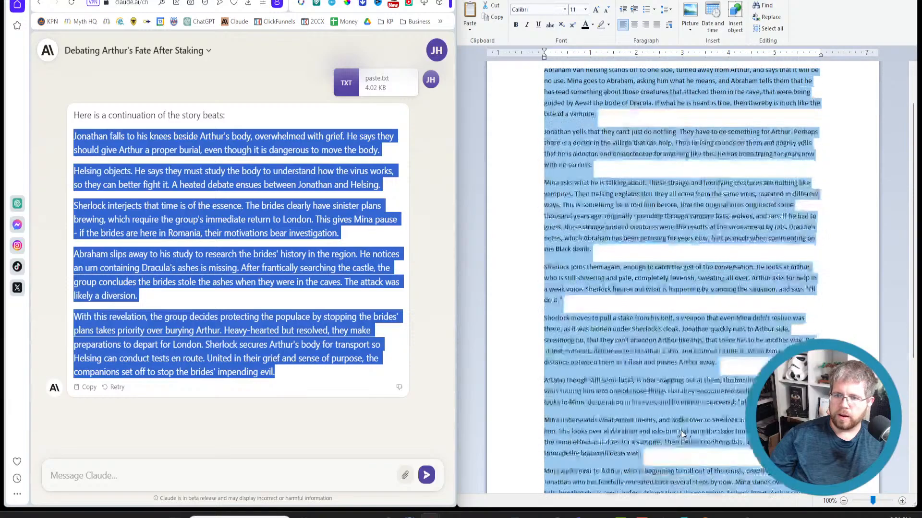
pyautogui.scroll(-6, 683, 433)
pyautogui.click(602, 325)
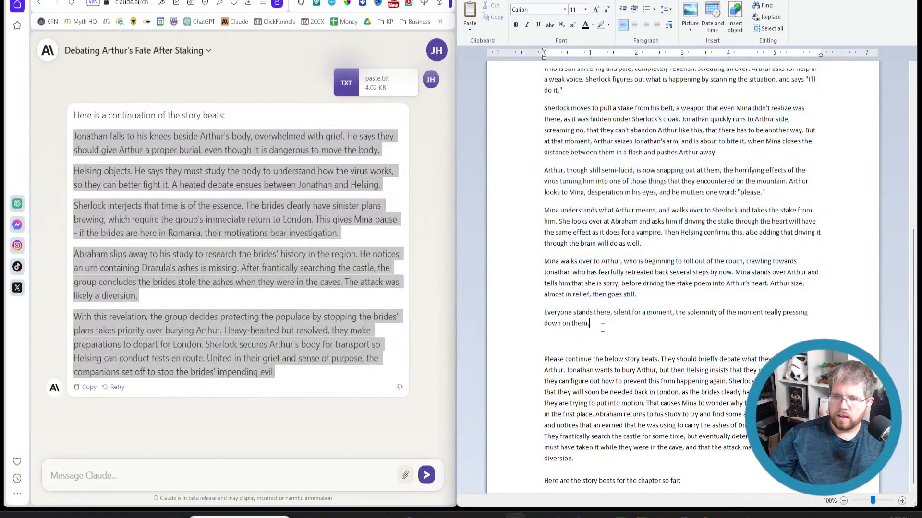
pyautogui.press('Return')
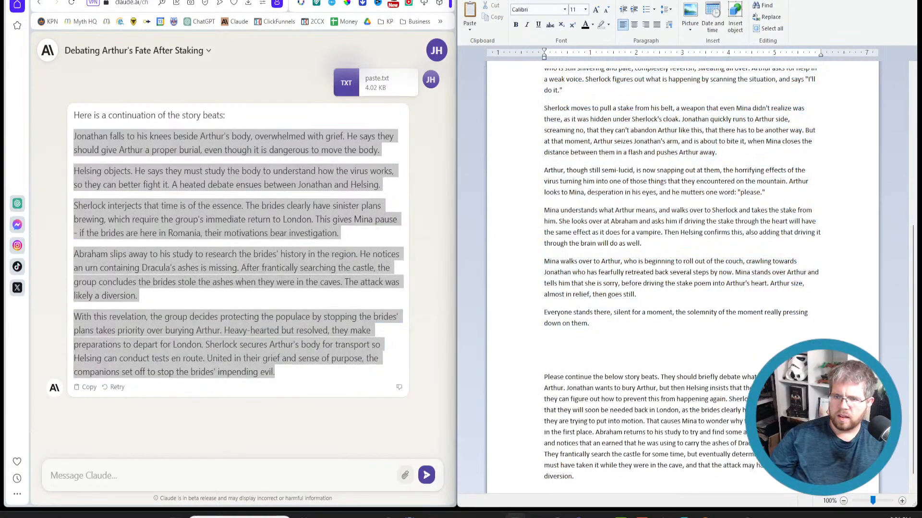
pyautogui.hotkey('ctrl', 'v')
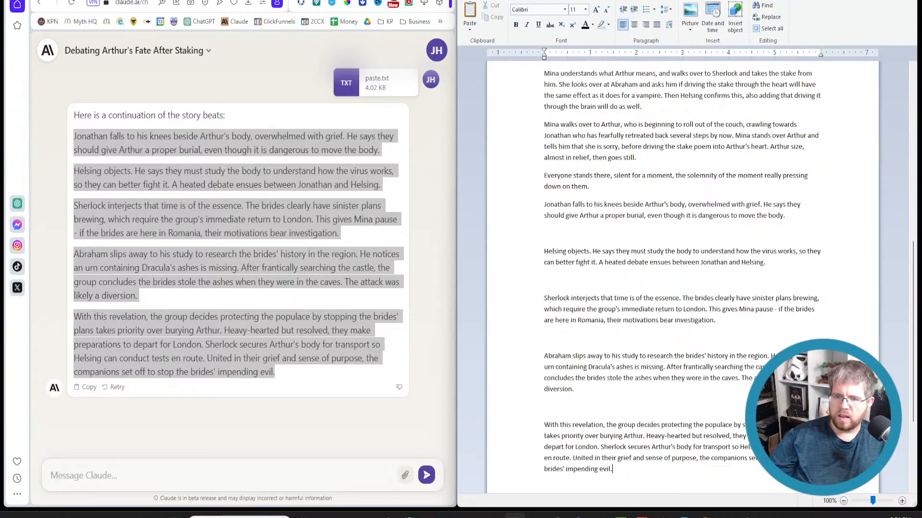
# Remove the extra blank lines between the first four continuation paragraphs, from "Jonathan falls" through "Abraham slips away".
pyautogui.click(576, 230)
pyautogui.press('Delete')
pyautogui.click(587, 273)
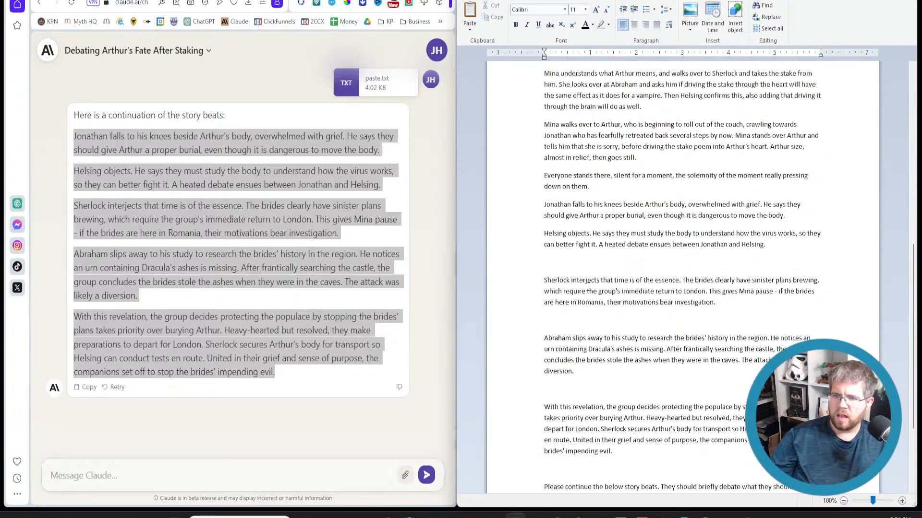
pyautogui.press('Delete')
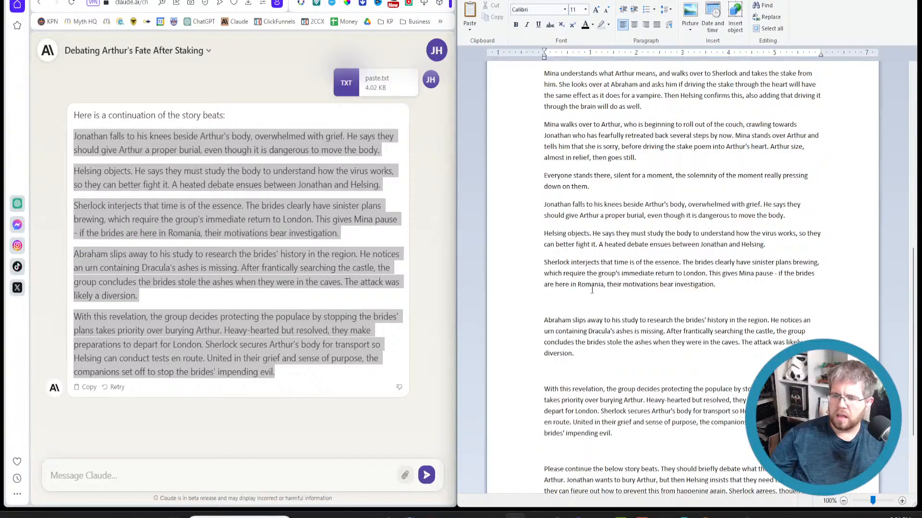
pyautogui.click(608, 312)
pyautogui.press('Delete')
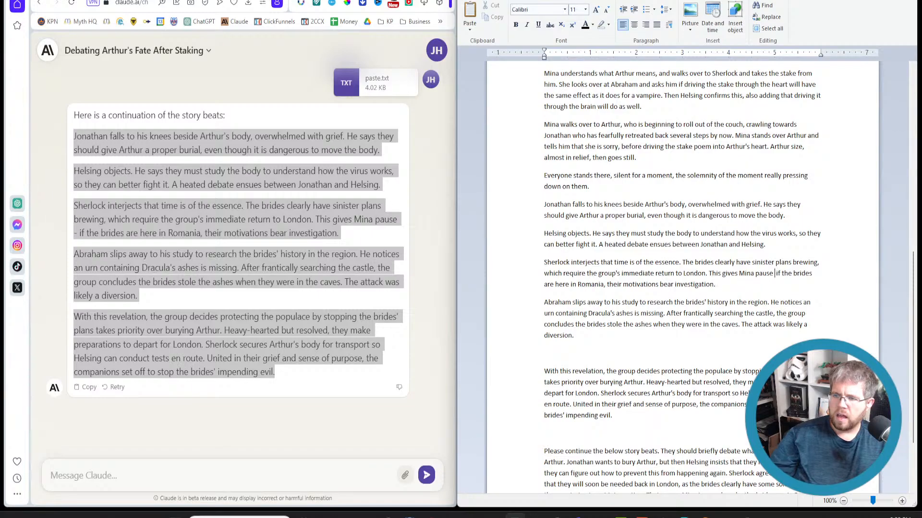
# In the paragraph beginning "Sherlock interjects", replace the dash after "This gives Mina pause" with "and she points out that".
pyautogui.click(776, 273)
pyautogui.press('BackSpace')
pyautogui.write('and she points out')
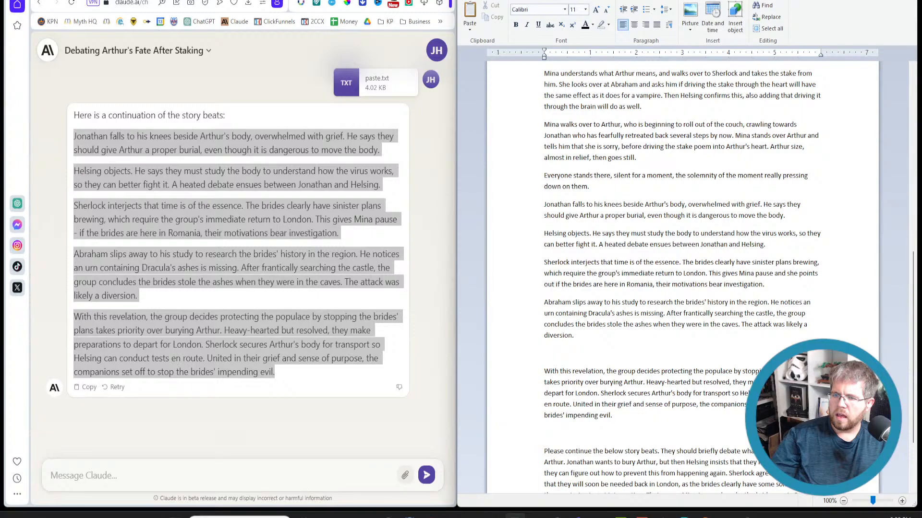
pyautogui.write('that')
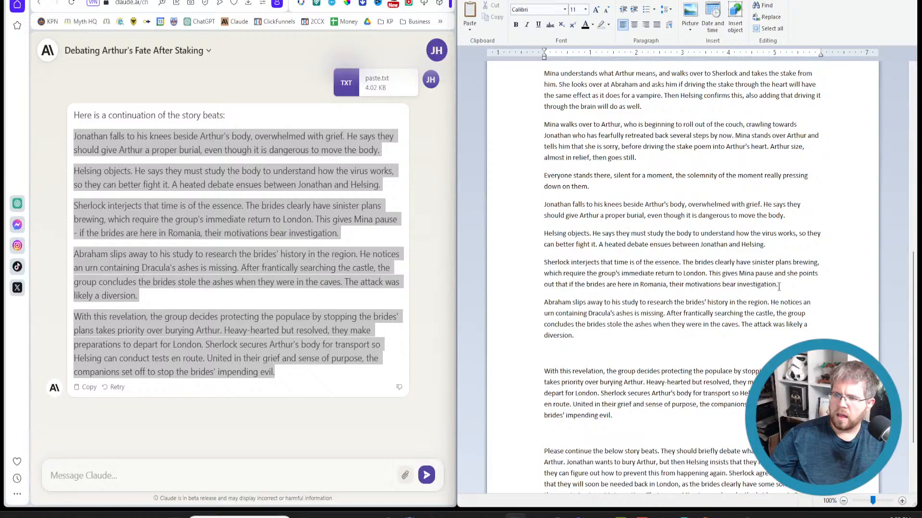
# Replace "their motivations bear investigation" with "they should discover why. Why were they there (or one of them was) in the first place?".
pyautogui.moveTo(775, 285); pyautogui.dragTo(679, 284)
pyautogui.write('y')
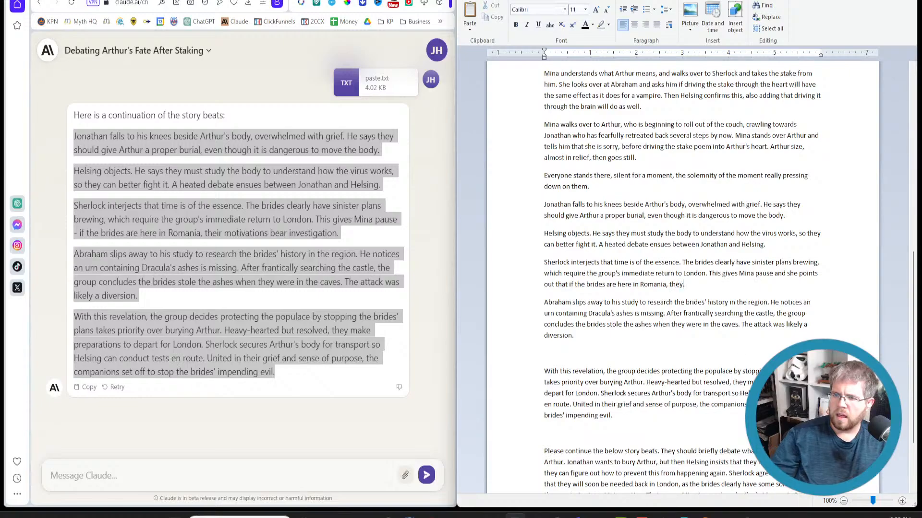
pyautogui.write(' should discover why')
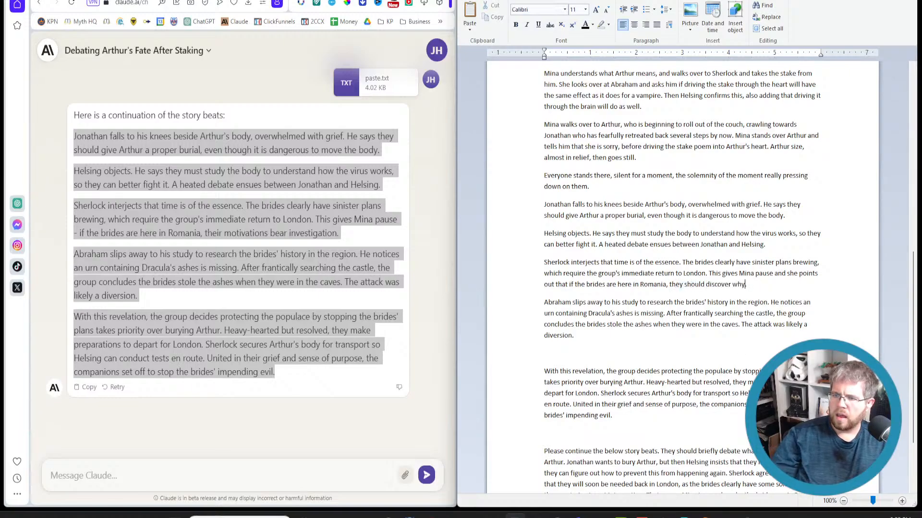
pyautogui.write('. Why were they there (or one of them was')
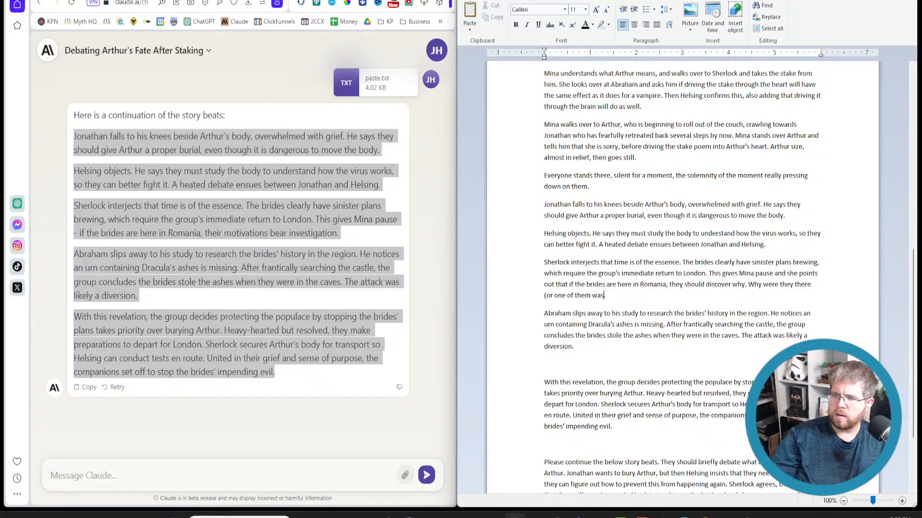
pyautogui.write(') in the first place?')
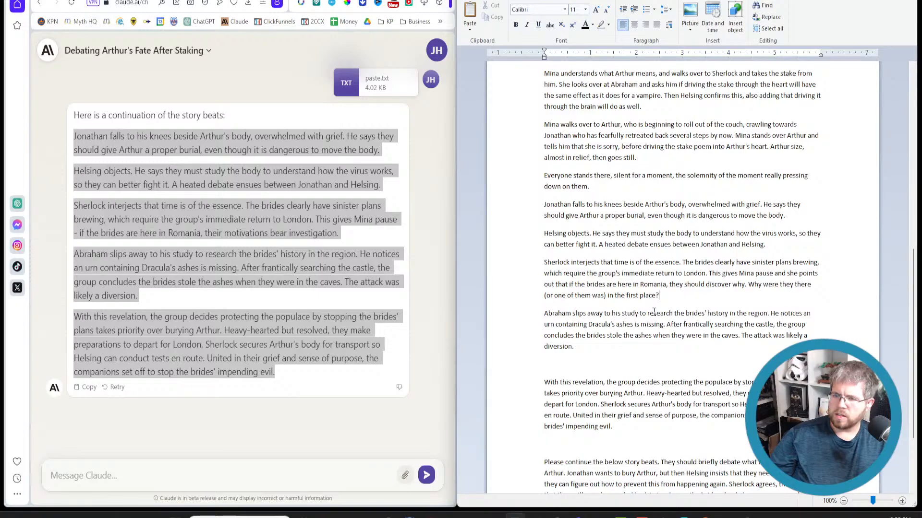
# Replace "research the brides' history in the region" with "grab some books that may help to learn more of the strange undead creatures they were attacked by".
pyautogui.moveTo(647, 317); pyautogui.dragTo(767, 315)
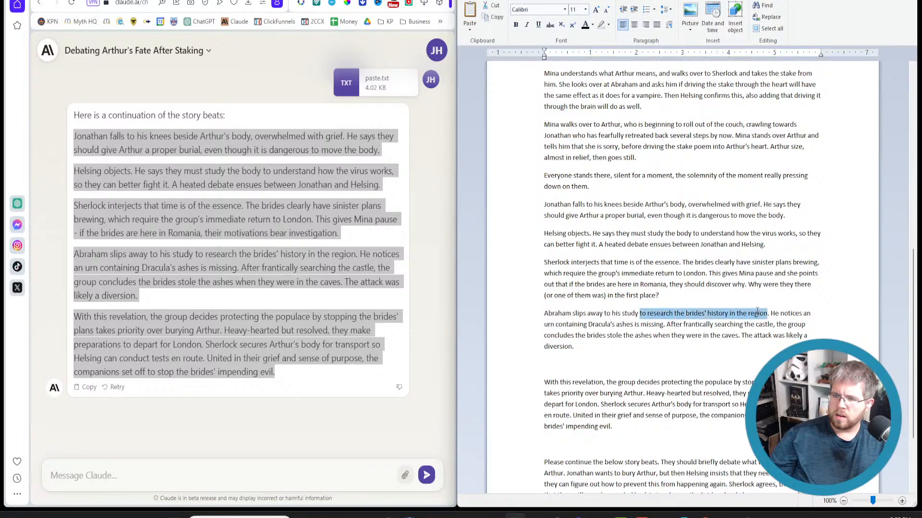
pyautogui.press('Delete')
pyautogui.write('grab some ')
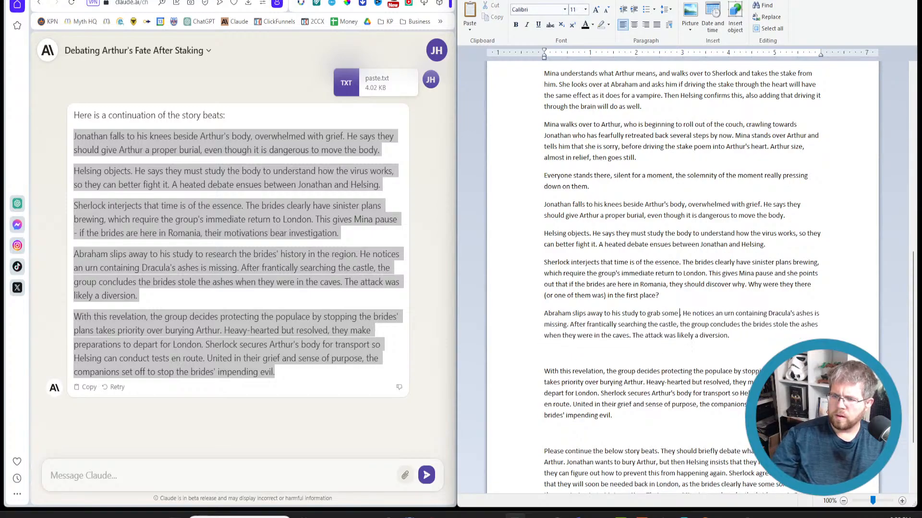
pyautogui.write('books')
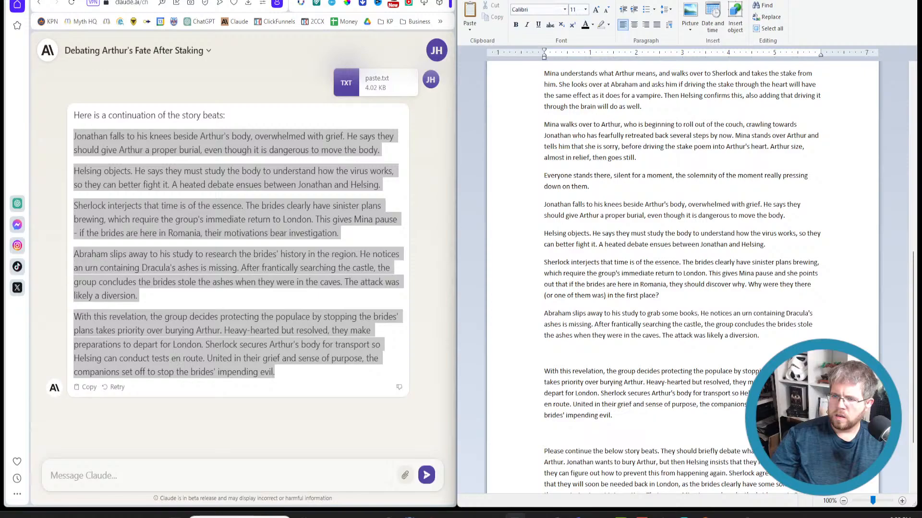
pyautogui.write('that may')
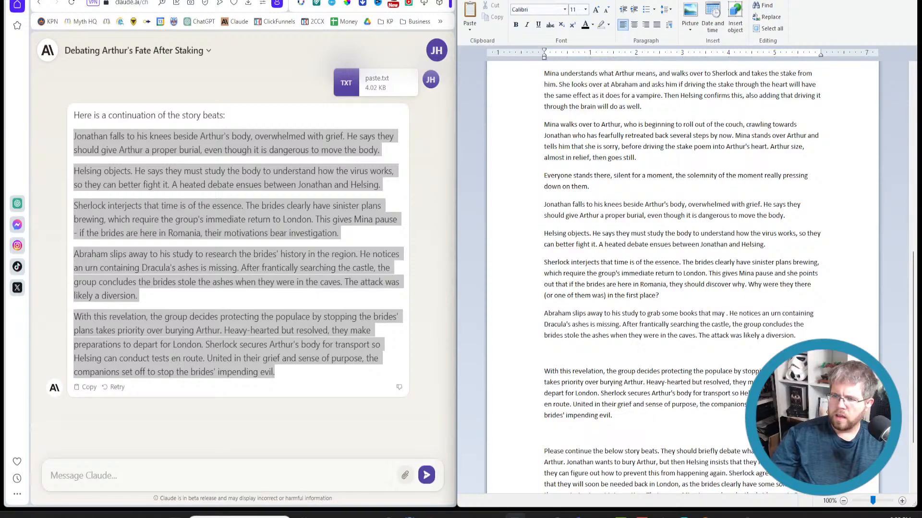
pyautogui.write(' help to')
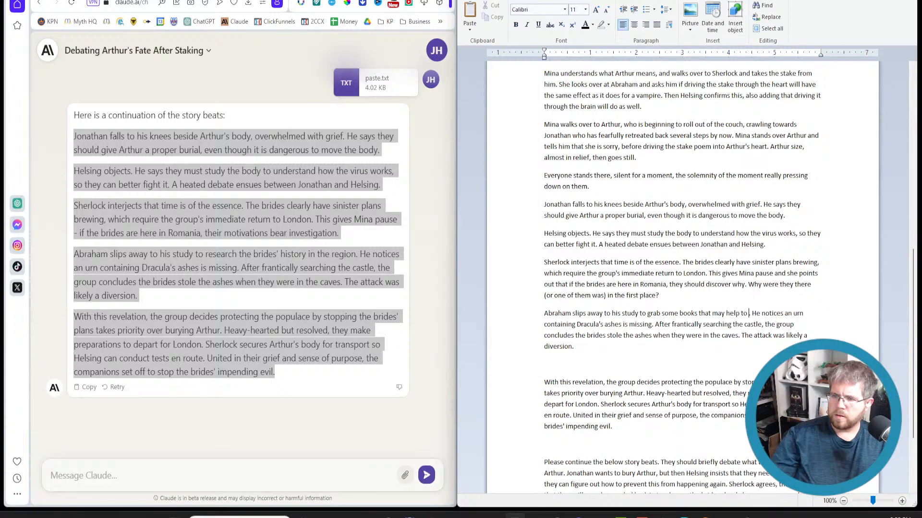
pyautogui.write(' learn more of the s ')
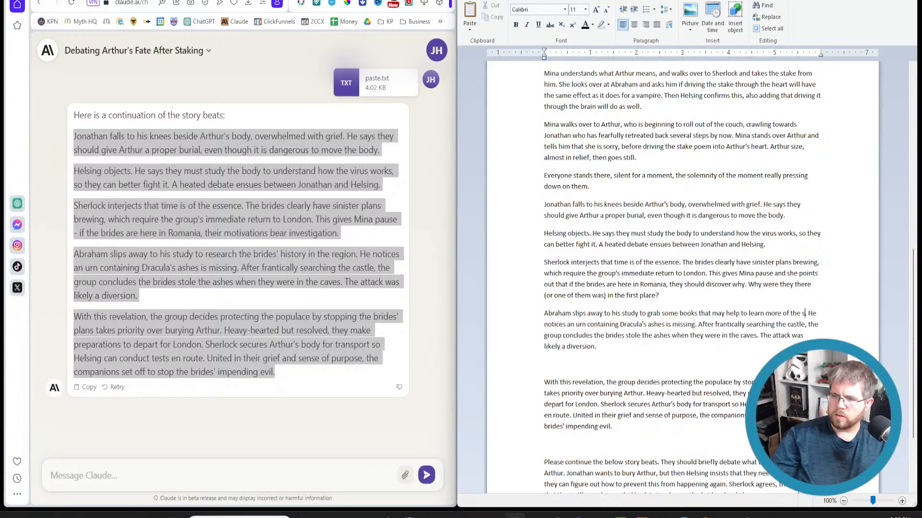
pyautogui.write('trange unde')
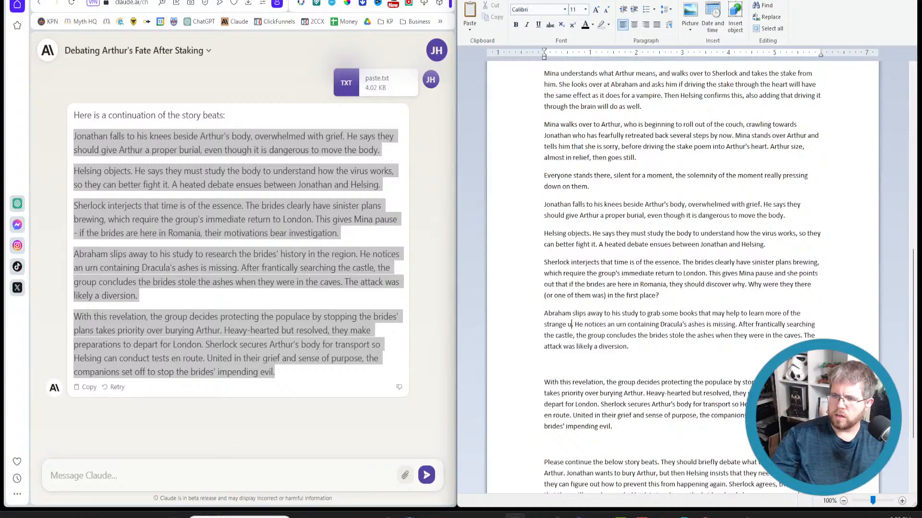
pyautogui.write('ad creatures the')
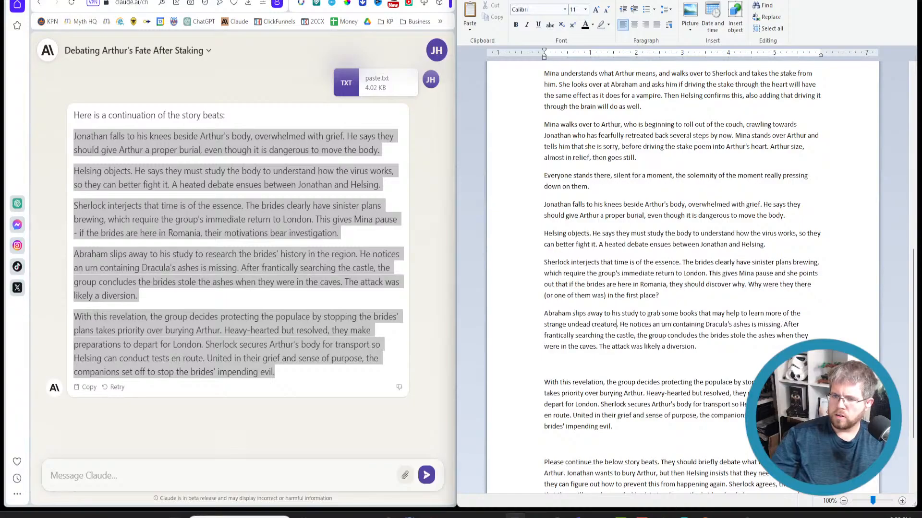
pyautogui.write('y were attacked by. ')
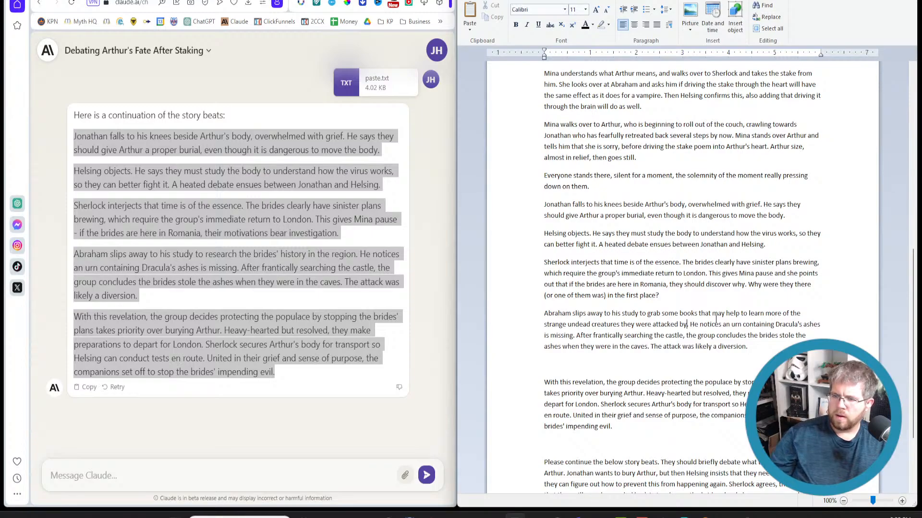
pyautogui.write('They')
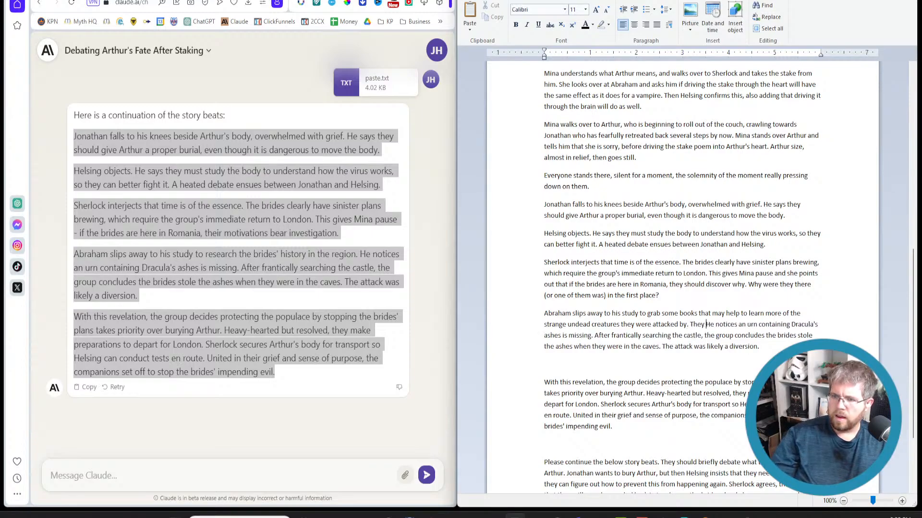
pyautogui.press('BackSpace')
pyautogui.press('BackSpace')
pyautogui.press('BackSpace')
pyautogui.press('BackSpace')
pyautogui.press('BackSpace')
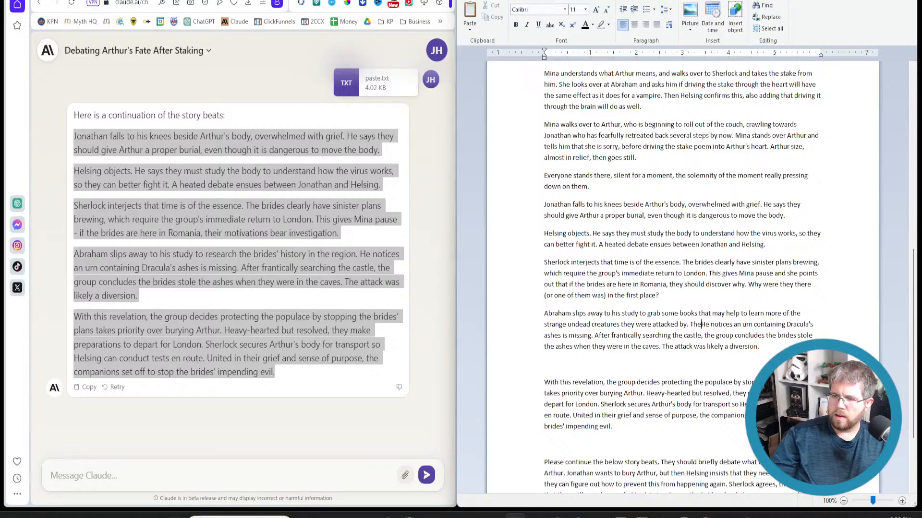
# Before "He notices", insert "Mina and the others eventually hear Abraham yell, and they run to the study to learn what's wrong.".
pyautogui.write('Mina and the others eventu')
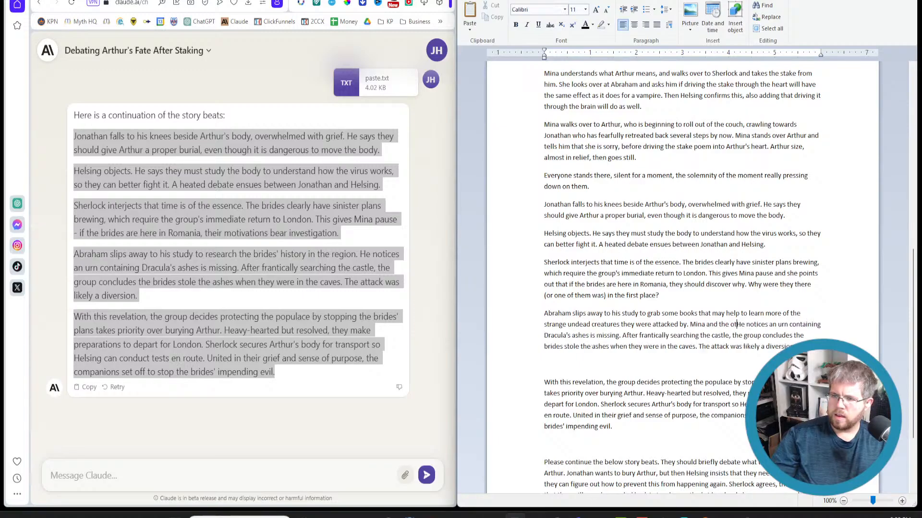
pyautogui.write('ally hear Abraham')
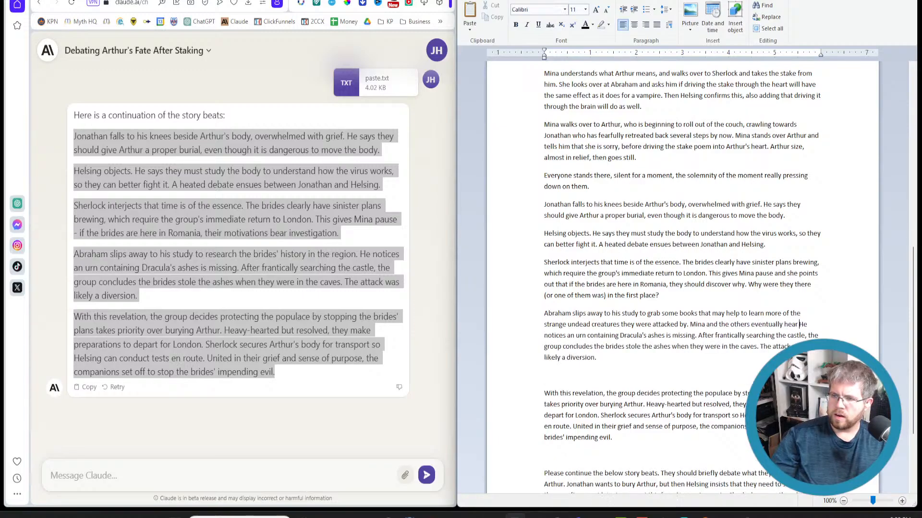
pyautogui.write(' yell, and they ')
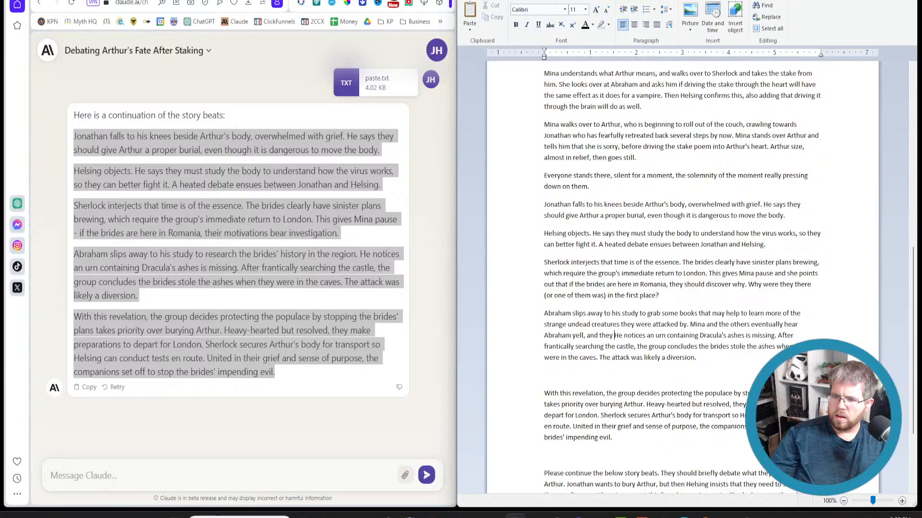
pyautogui.write('run to the ')
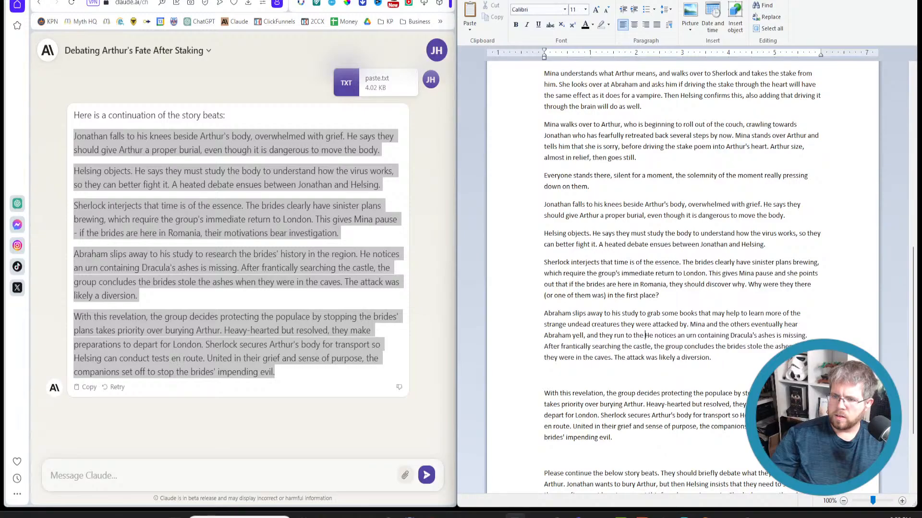
pyautogui.write('study to learn what')
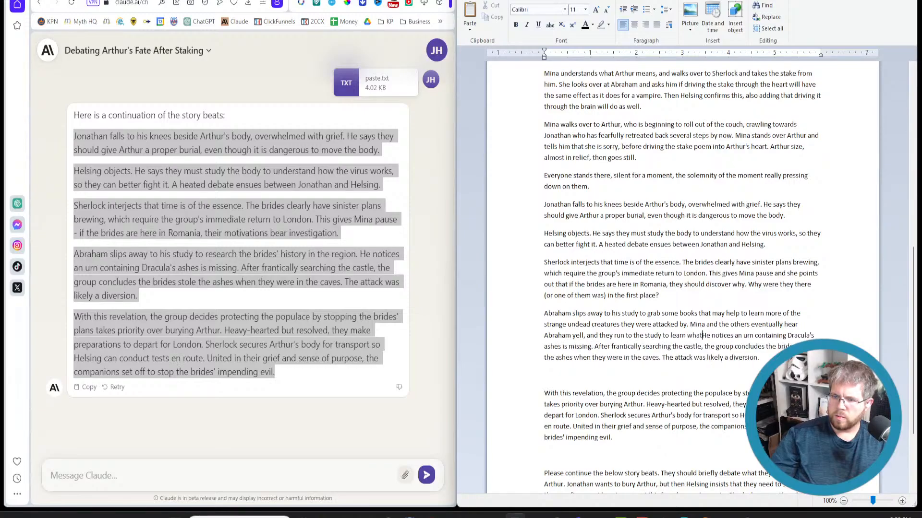
pyautogui.write("'s wrong.")
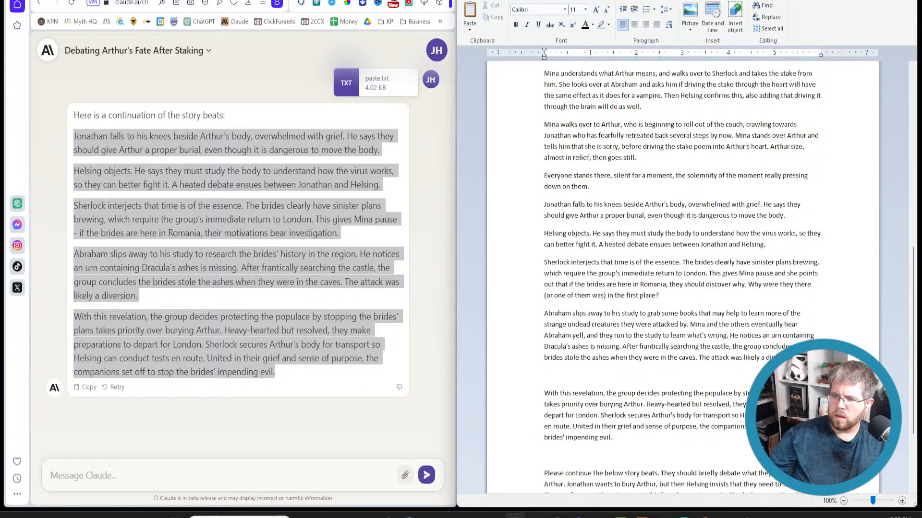
# Replace "He notices" before "an urn containing Dracula's ashes is missing" with "He tells them that".
pyautogui.hotkey('shift', 'Right')
pyautogui.hotkey('shift', 'Right')
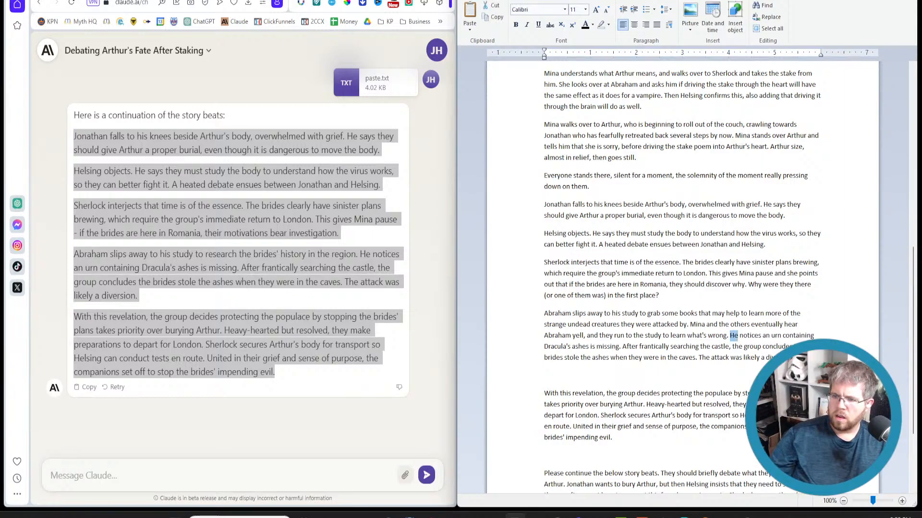
pyautogui.hotkey('shift', 'Right')
pyautogui.hotkey('shift', 'Right')
pyautogui.hotkey('shift', 'Right')
pyautogui.hotkey('shift', 'Right')
pyautogui.hotkey('shift', 'Right')
pyautogui.hotkey('shift', 'Right')
pyautogui.hotkey('shift', 'Right')
pyautogui.hotkey('shift', 'Right')
pyautogui.hotkey('shift', 'Right')
pyautogui.write('He tel')
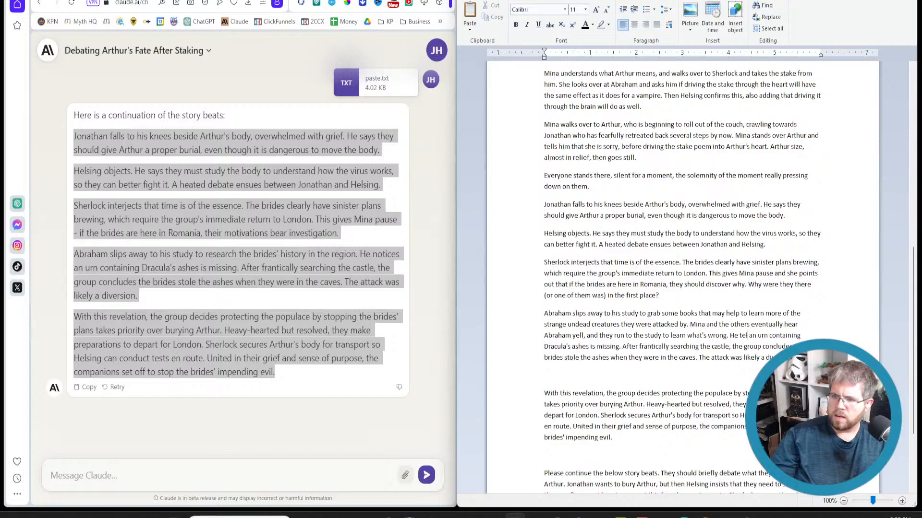
pyautogui.write('ls them that')
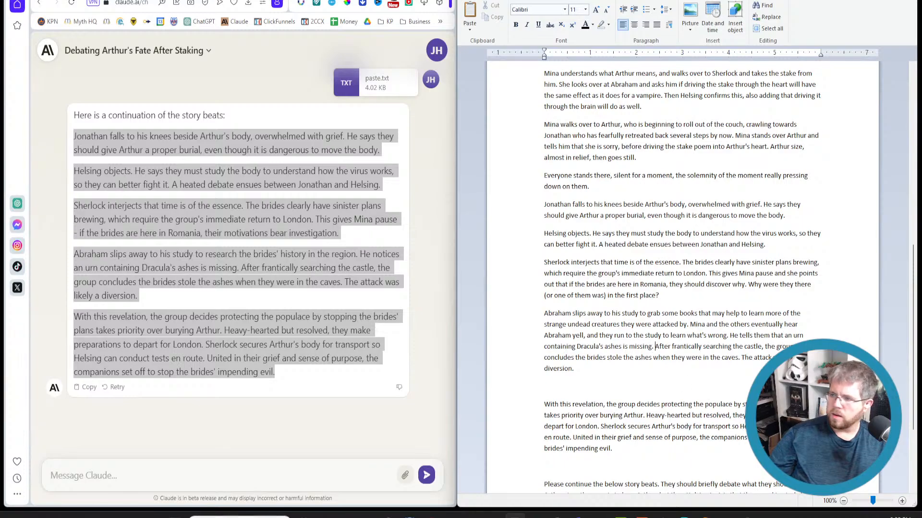
# Before "After frantically searching", insert "Mina asks him what he was doing with the ashes of Dracula.".
pyautogui.click(655, 346)
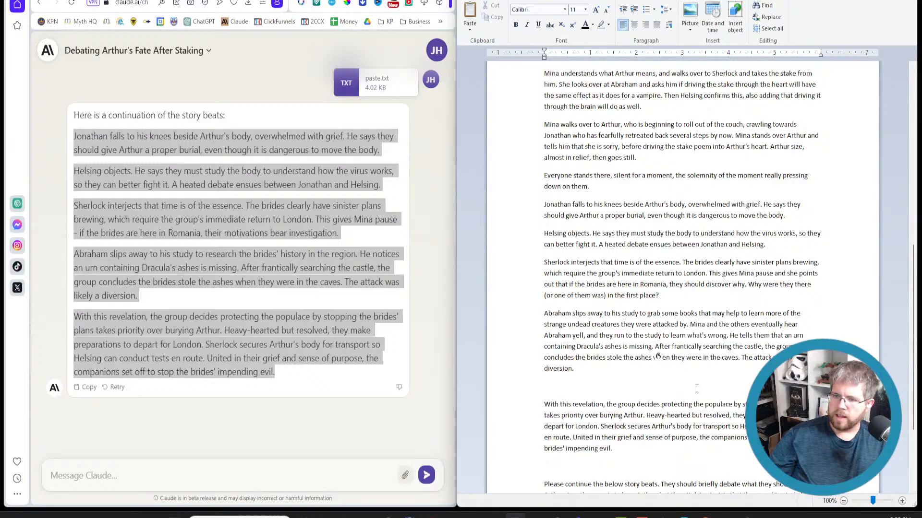
pyautogui.write('Mina asks him what he was doing with the ashes of Dracula.')
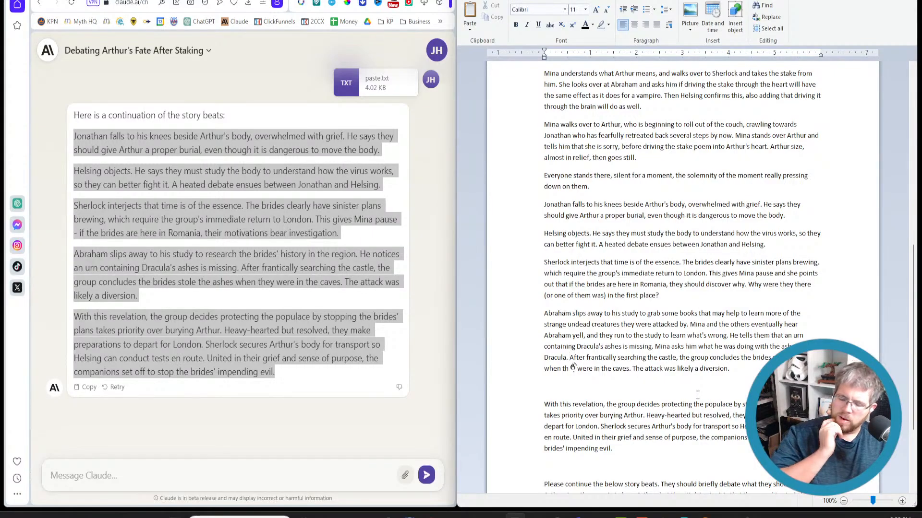
# Continue with "Then Helsing merely replies that if the virus for vampirism was so strong that he needed all of his remains to continue to study the virus.".
pyautogui.write('Then Helsing merely replies that')
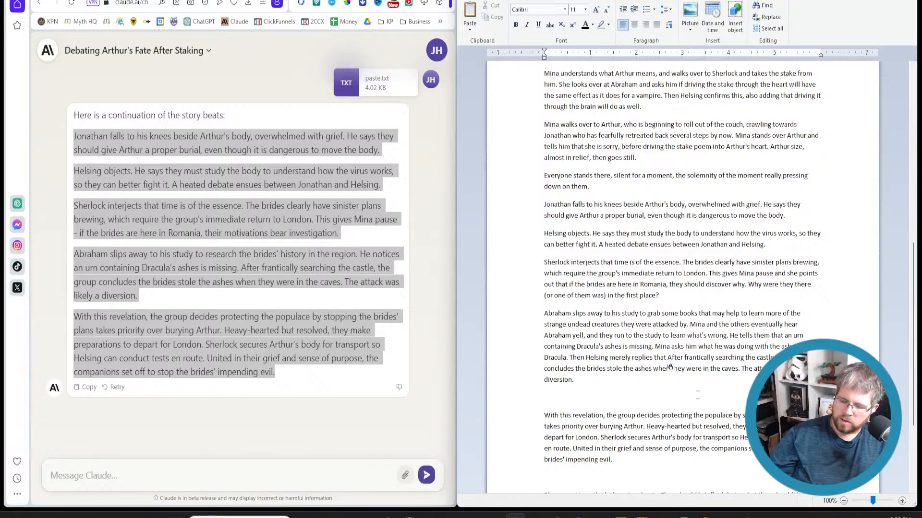
pyautogui.write('if the virus for vampirism was ')
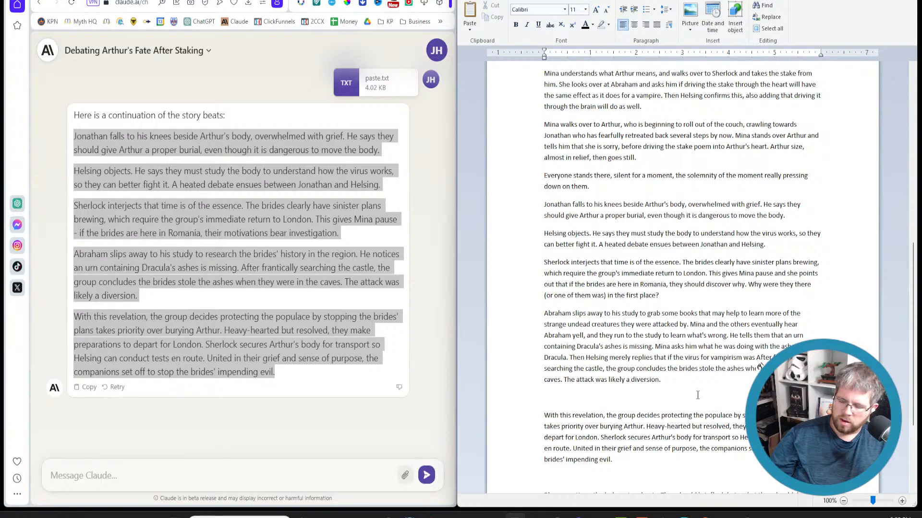
pyautogui.write('so strong ')
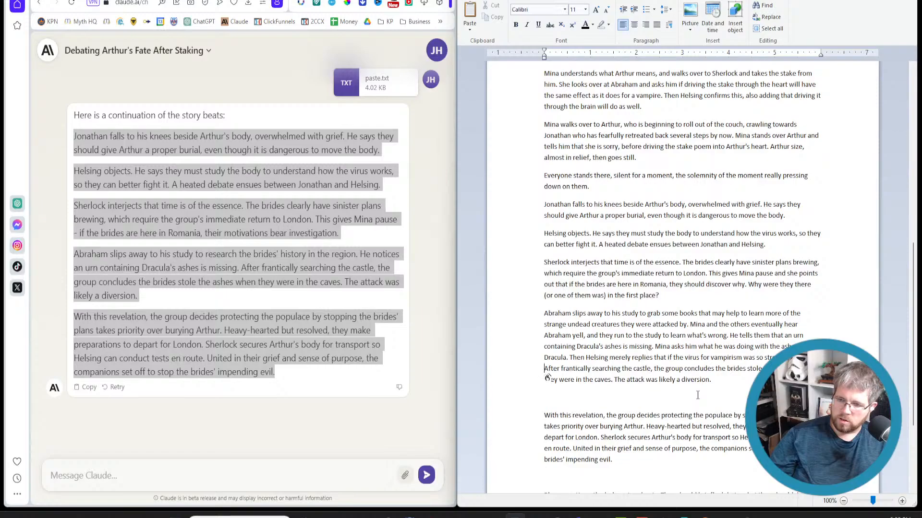
pyautogui.write('that he needed all of his remains to continue to study the virus.')
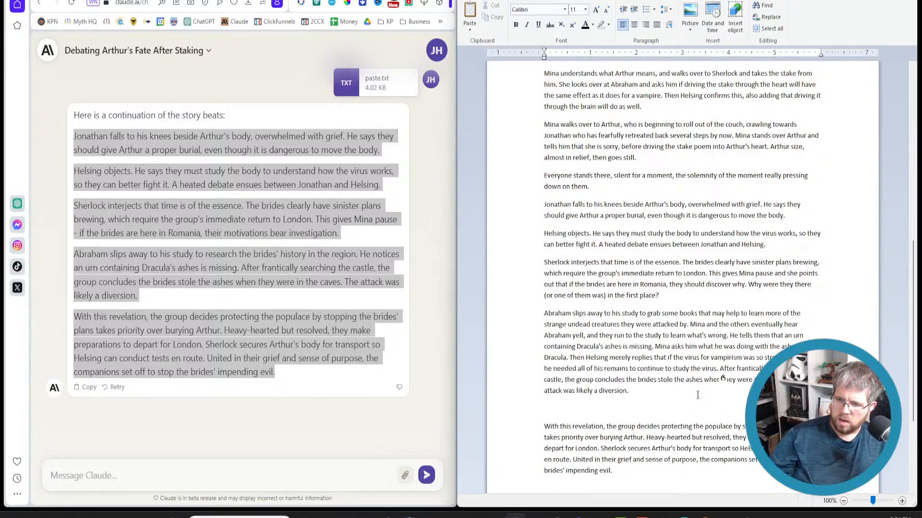
# Start a new paragraph at "After frantically searching the castle" and end the preceding paragraph with "They begin a search.".
pyautogui.press('Return')
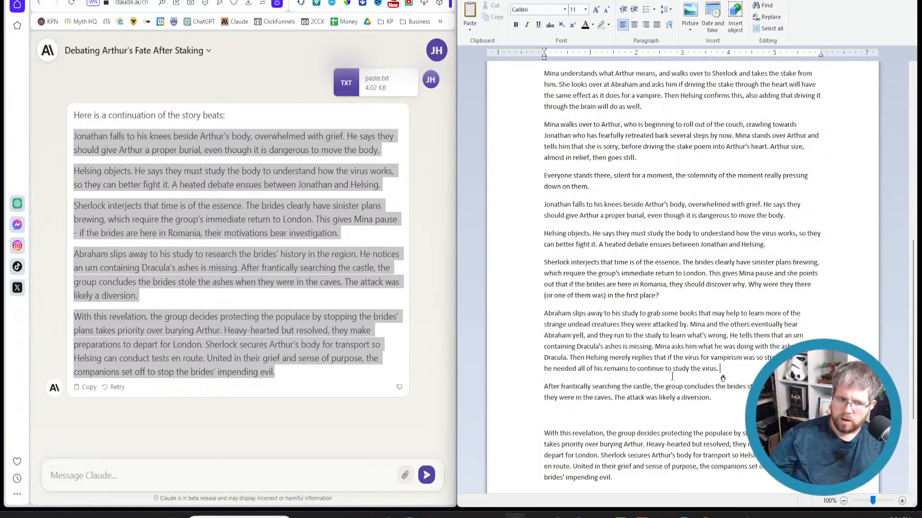
pyautogui.write('They begin a search.')
# Delete the whole paragraph that begins "With this revelation, the group decides protecting the populace".
pyautogui.scroll(-3, 658, 405)
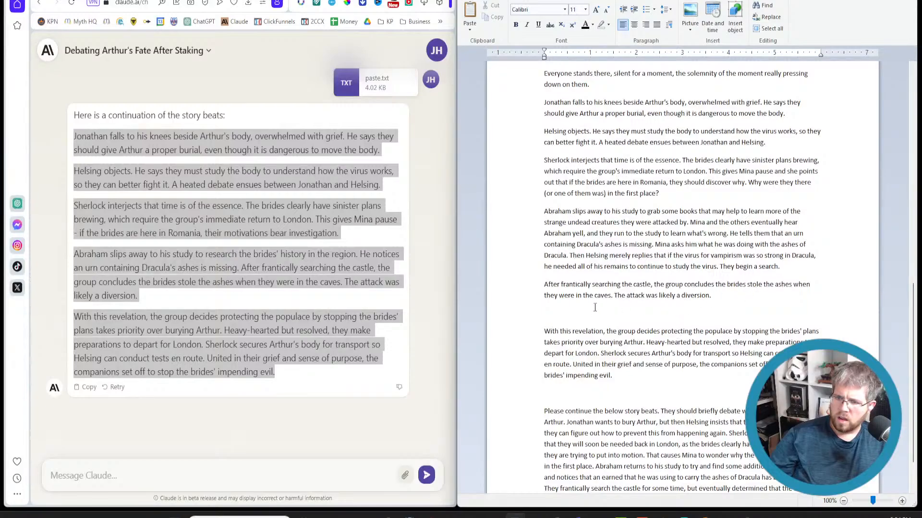
pyautogui.click(536, 336)
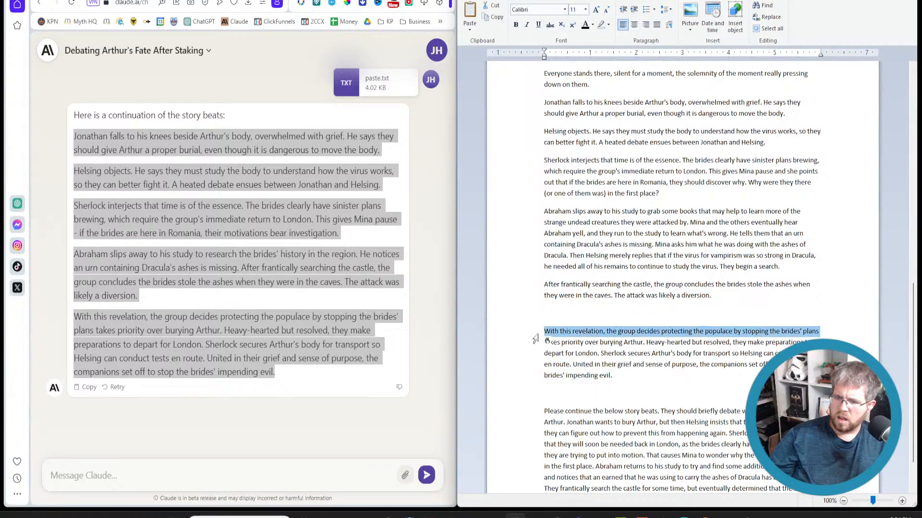
pyautogui.click(546, 338)
pyautogui.moveTo(546, 332); pyautogui.dragTo(683, 377)
pyautogui.press('Delete')
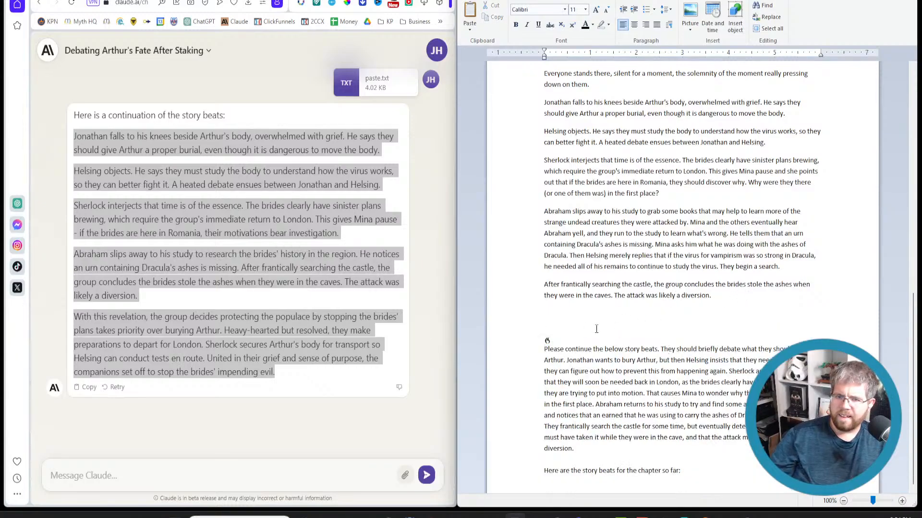
# Switch to Atticus, open the book's Outline and examine the plot points from chapter 14 through chapter 17.
pyautogui.click(192, 1)
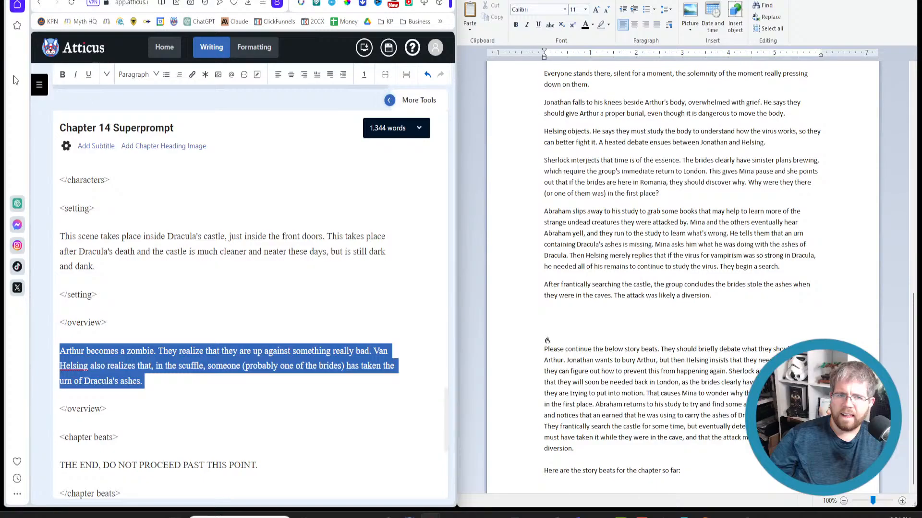
pyautogui.click(38, 88)
pyautogui.scroll(8, 110, 265)
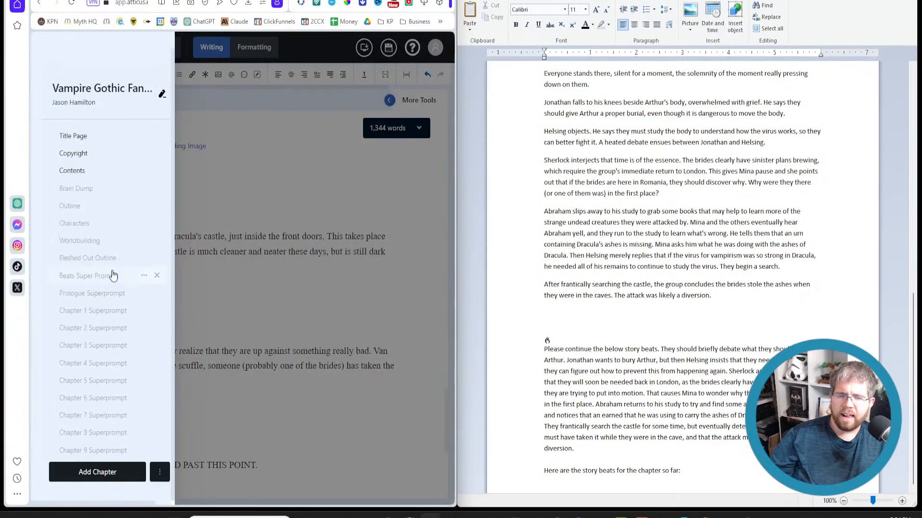
pyautogui.click(77, 206)
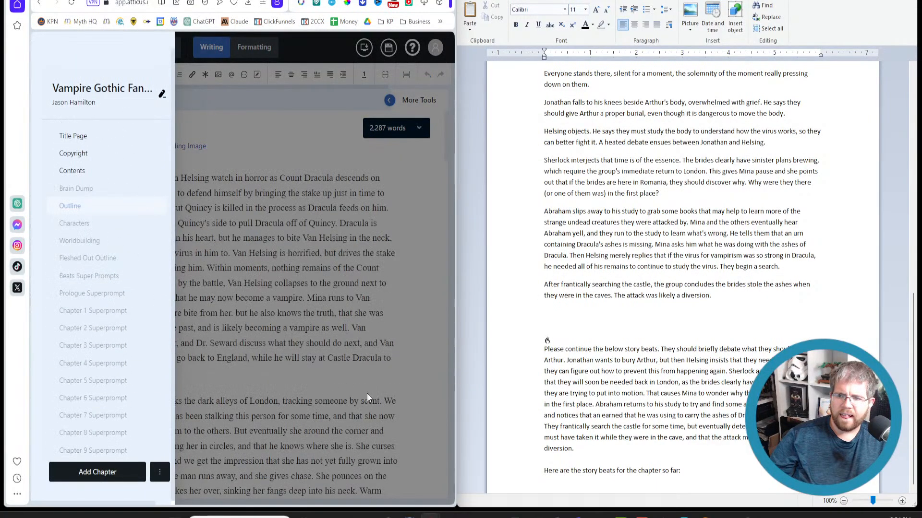
pyautogui.click(408, 380)
pyautogui.scroll(-10, 230, 408)
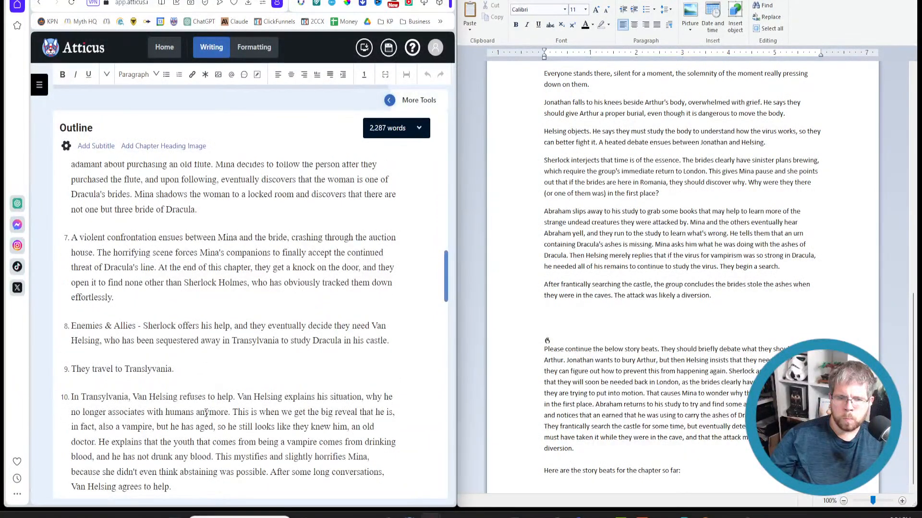
pyautogui.scroll(-8, 205, 413)
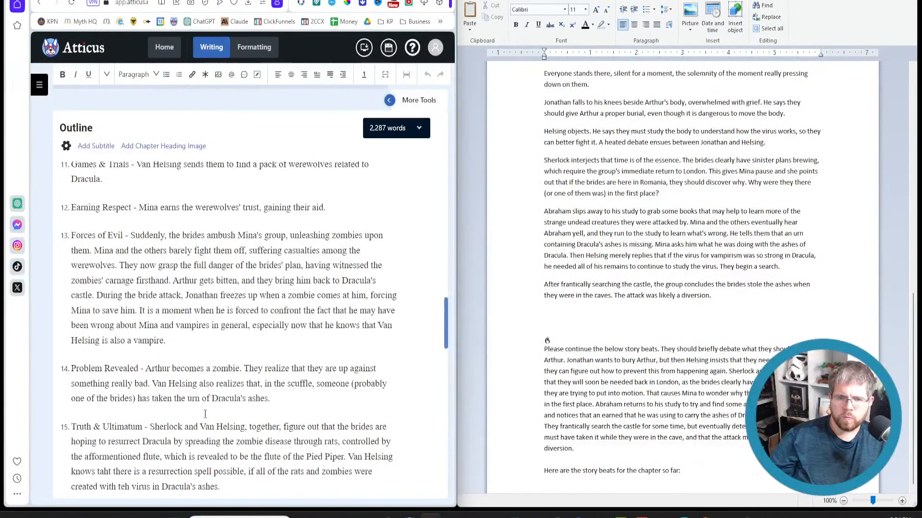
pyautogui.scroll(-5, 204, 413)
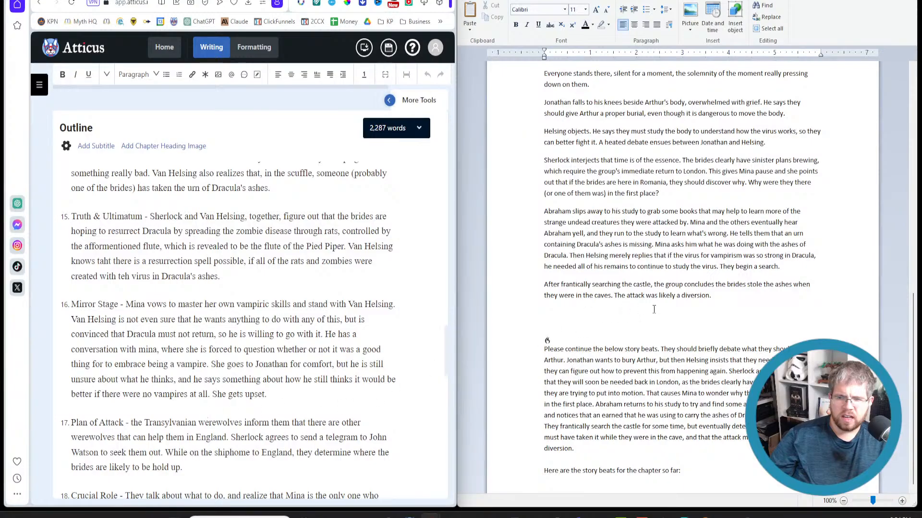
# After "likely a diversion.", add a paragraph: "Sherlock begins to mused to himself, noting out loud that some of the pieces are coming together:".
pyautogui.click(728, 301)
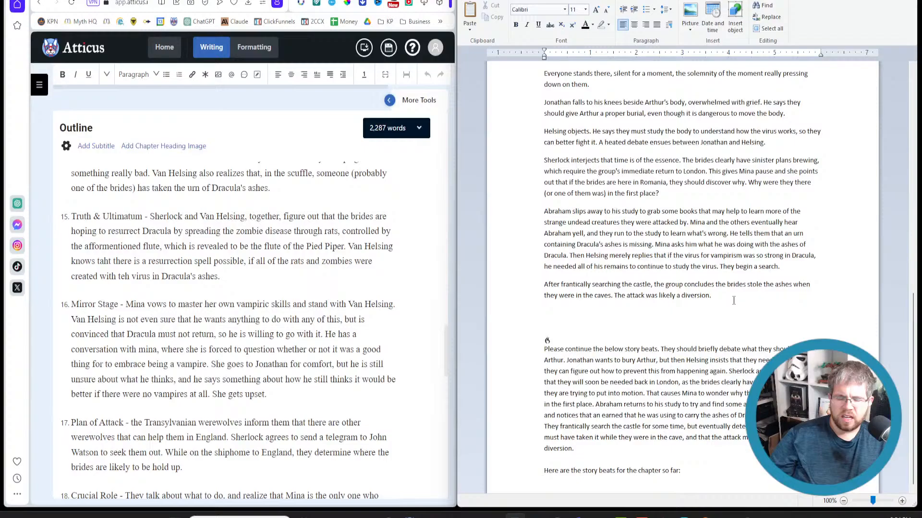
pyautogui.press('Return')
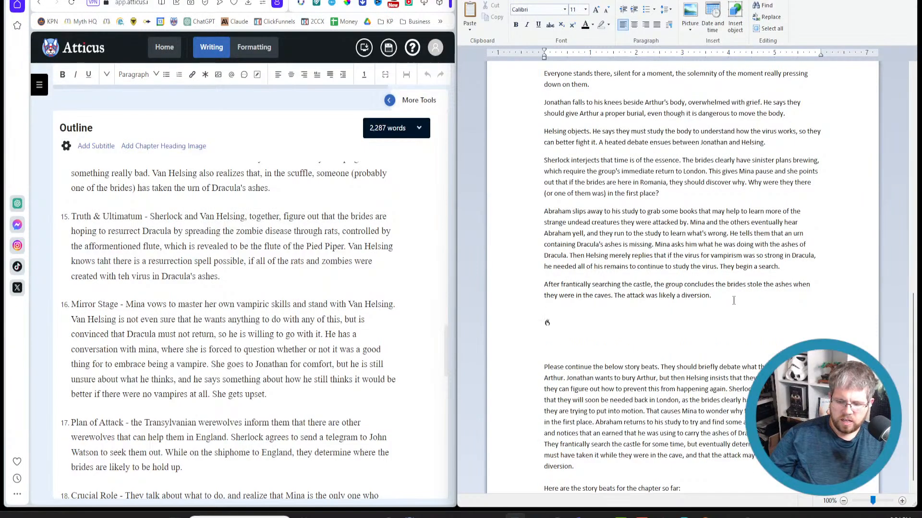
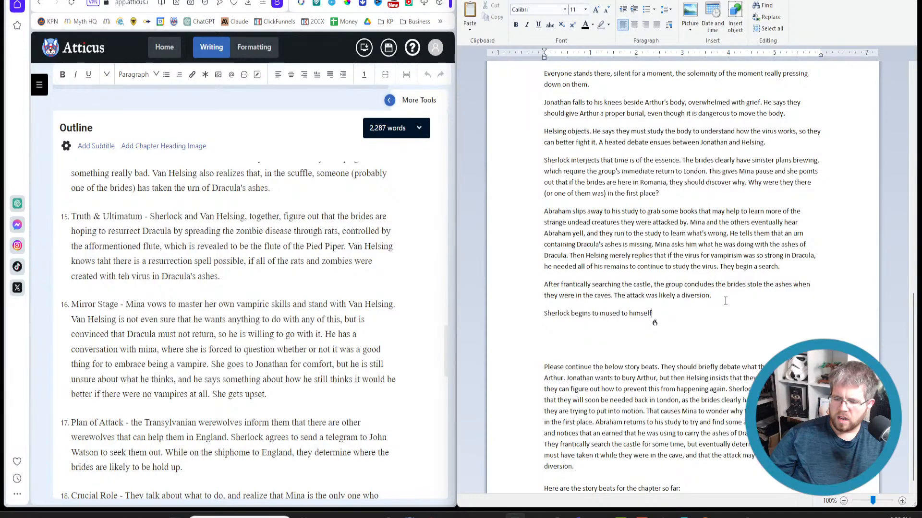
pyautogui.write(',')
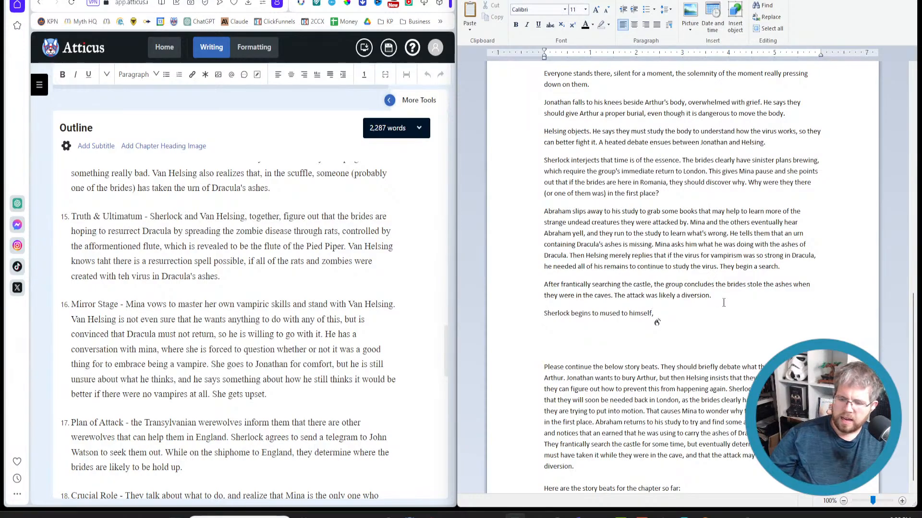
pyautogui.write(' noting out loud')
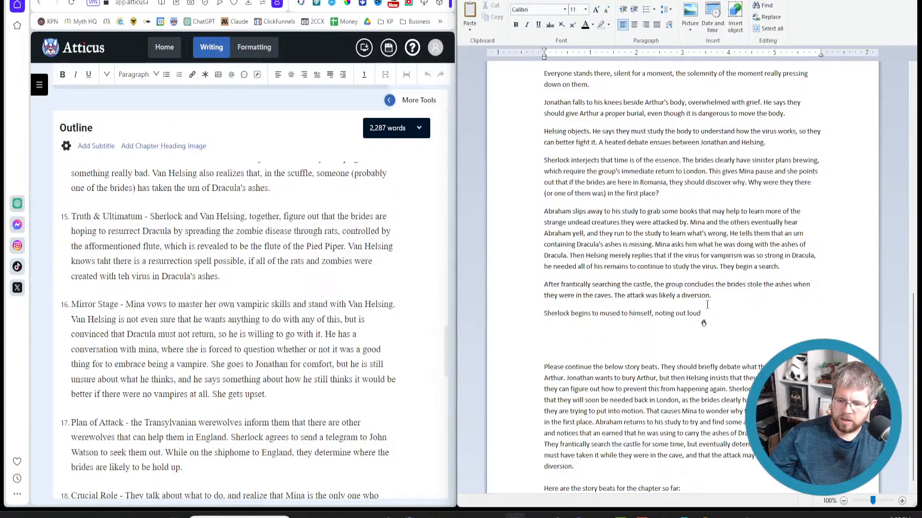
pyautogui.write(' that some of the pieces are coming together:')
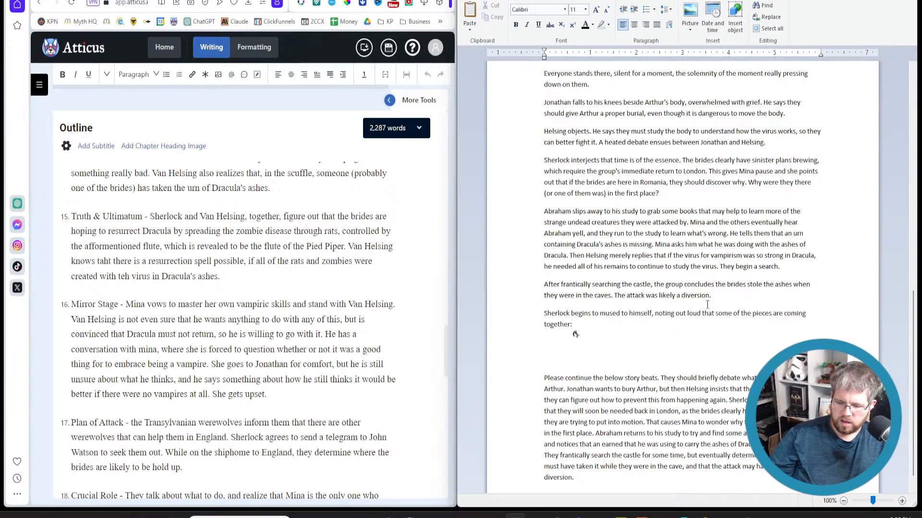
# Continue the Sherlock sentence with "the strange old flute that was sold at the auction, the undead creatures, Dracula is ashes".
pyautogui.write(' the strange old flute that was sold at the auction, the')
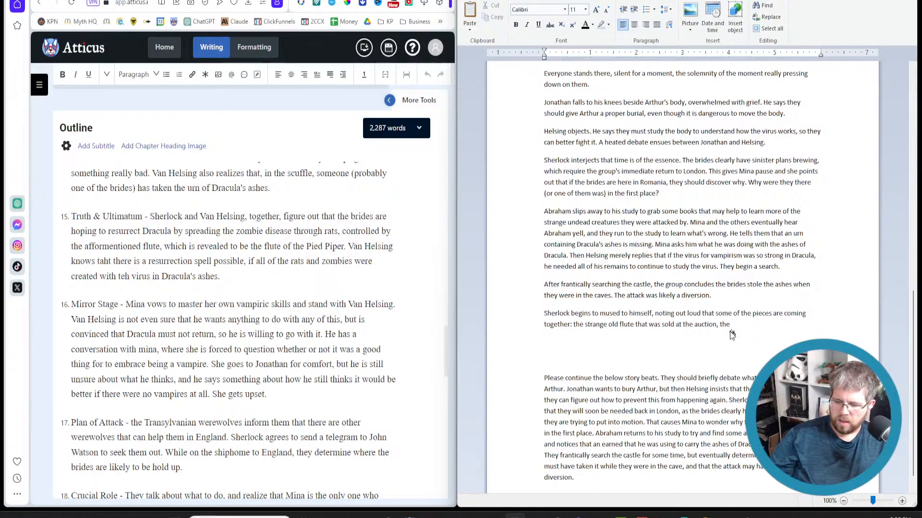
pyautogui.write(' undead creatures,')
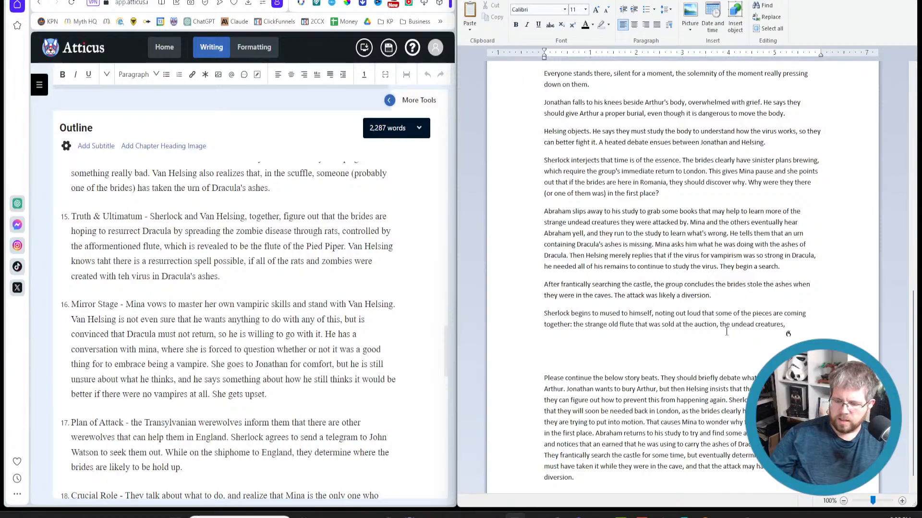
pyautogui.write(' Dracula is ashes')
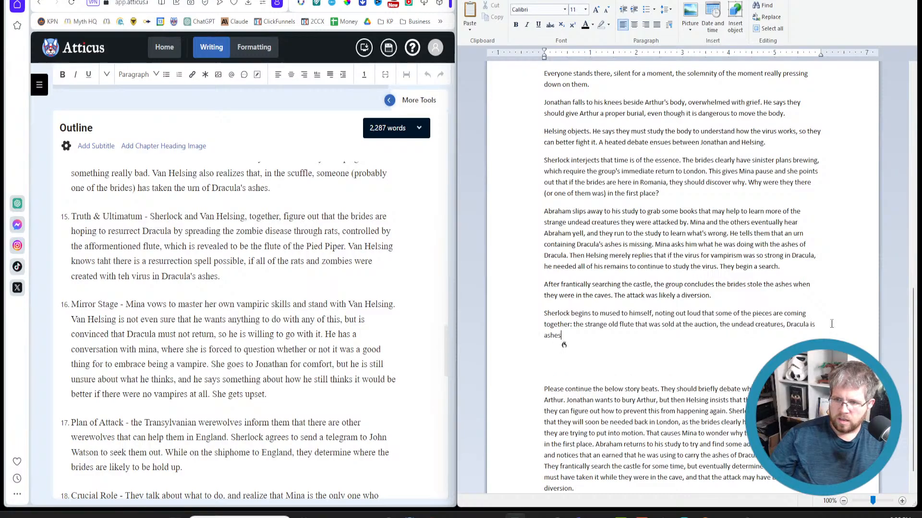
# Correct "Dracula is ashes" to the possessive "Dracula's ashes" in the Sherlock paragraph.
pyautogui.click(812, 327)
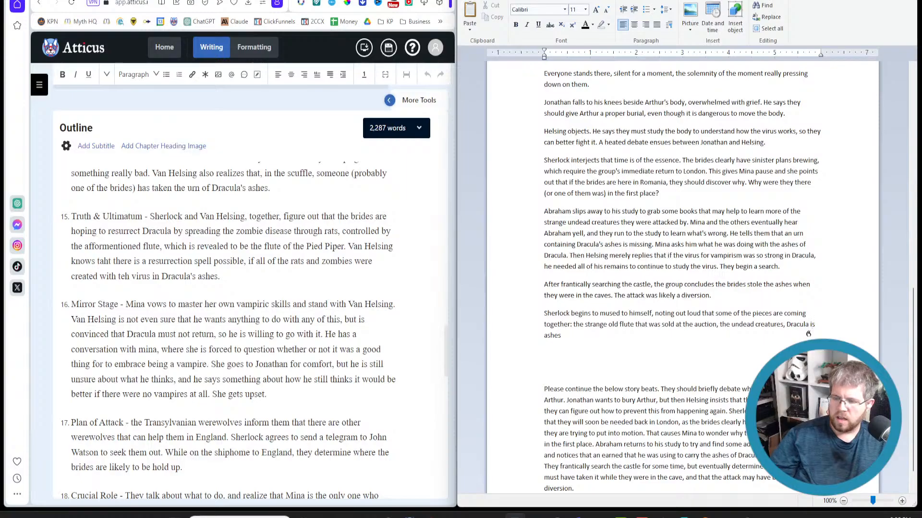
pyautogui.press('BackSpace')
pyautogui.press('BackSpace')
pyautogui.write("'")
pyautogui.press('BackSpace')
pyautogui.write("'")
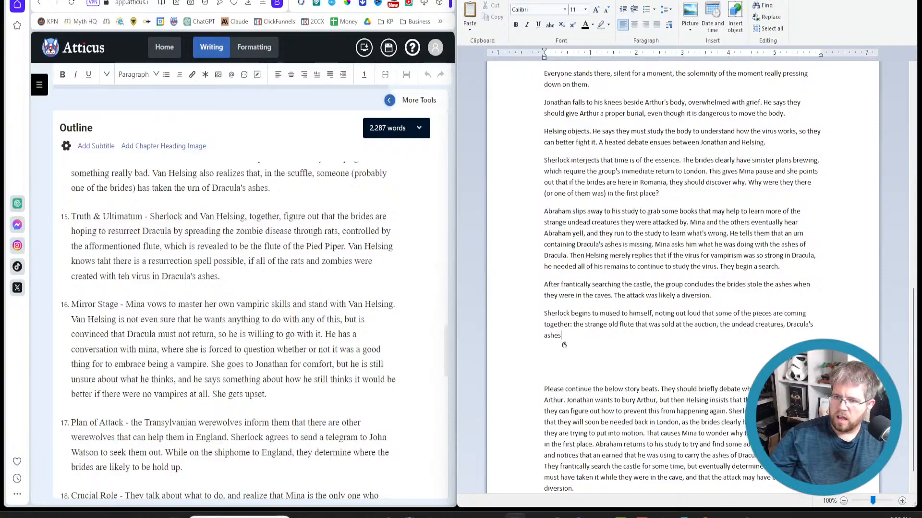
# After "ashes", continue with ", the brides, it all must be connected somehow. They all ask him how, and he is not certain yet,".
pyautogui.click(563, 337)
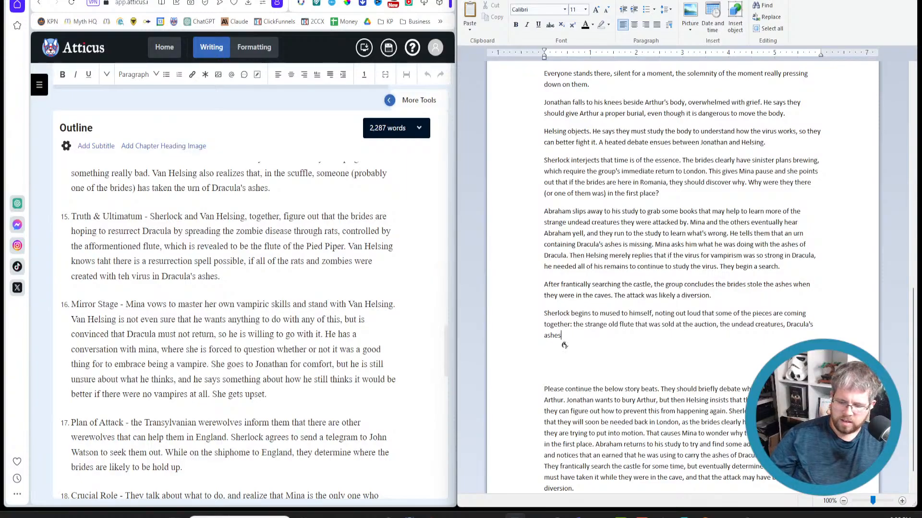
pyautogui.write(', the brides,')
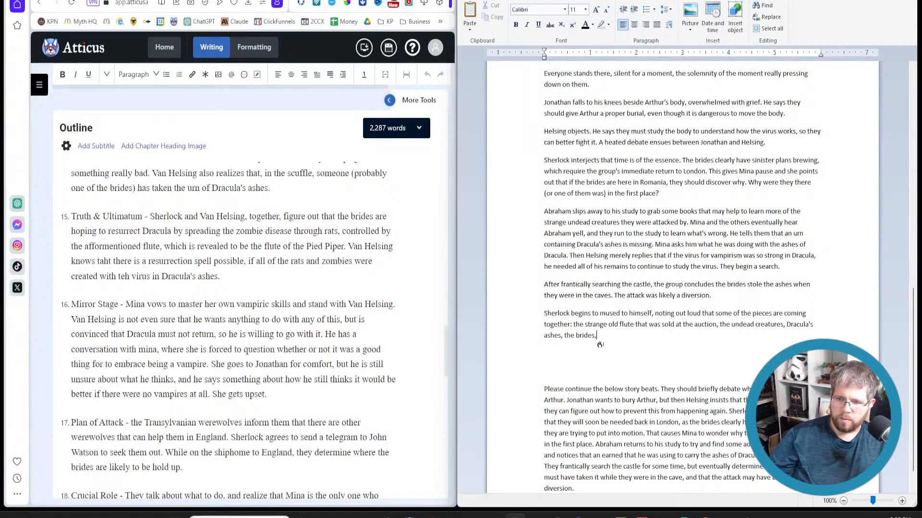
pyautogui.write(' it all must be connected somehow.')
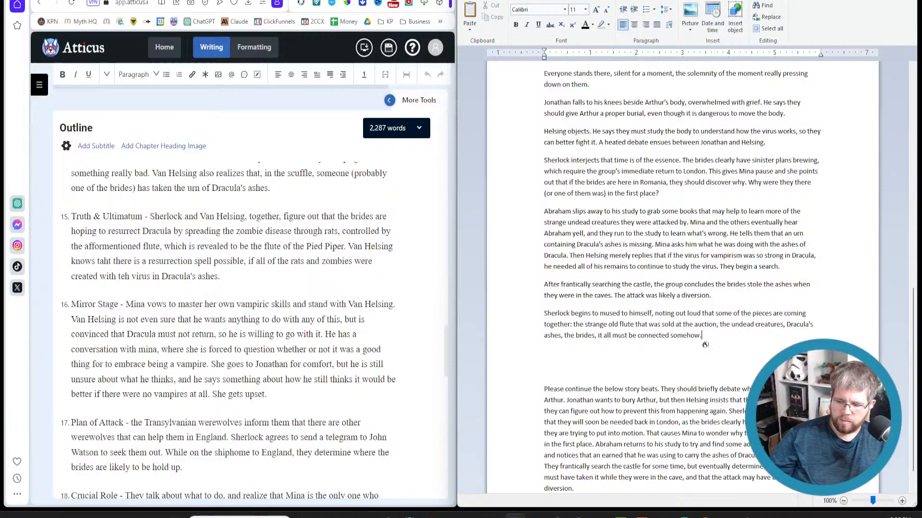
pyautogui.write(' They all ask him how')
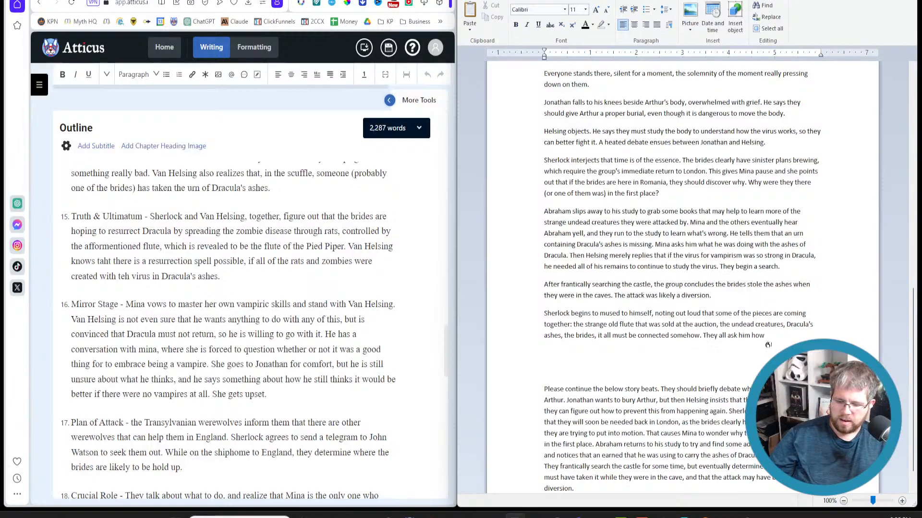
pyautogui.write(', and he is not certain yet,')
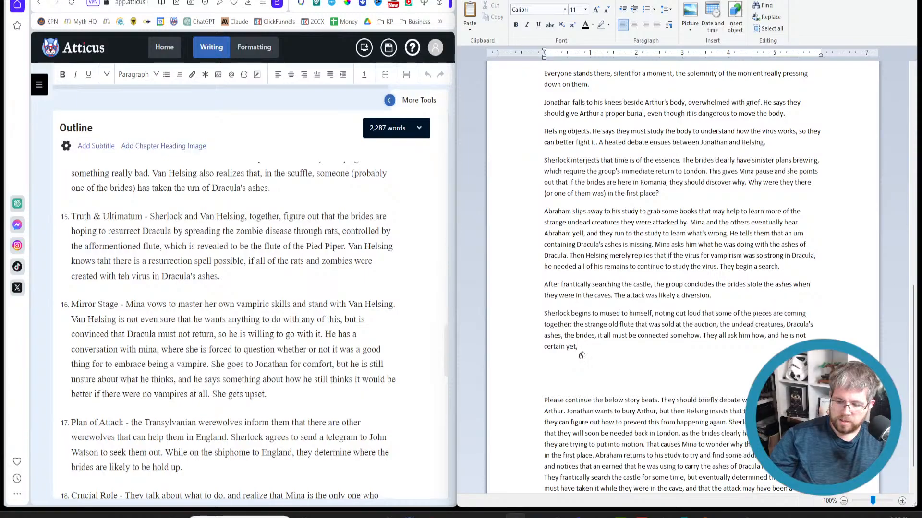
# Continue with "but he is certain that there must be something in Dracula's notes that might give them a clue as to what is going on.".
pyautogui.write("but he is certain that there must be something in Dracula's notes")
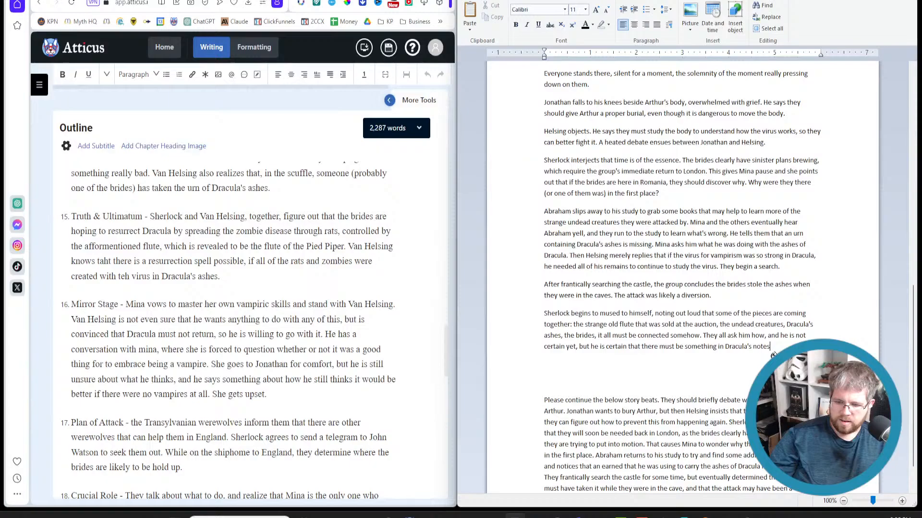
pyautogui.write(' that')
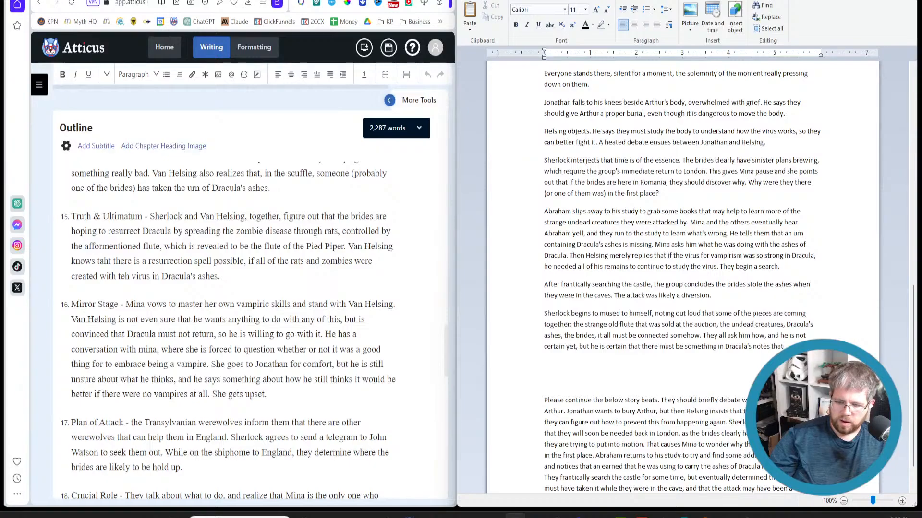
pyautogui.write(' might give them a clue as to what is going on.')
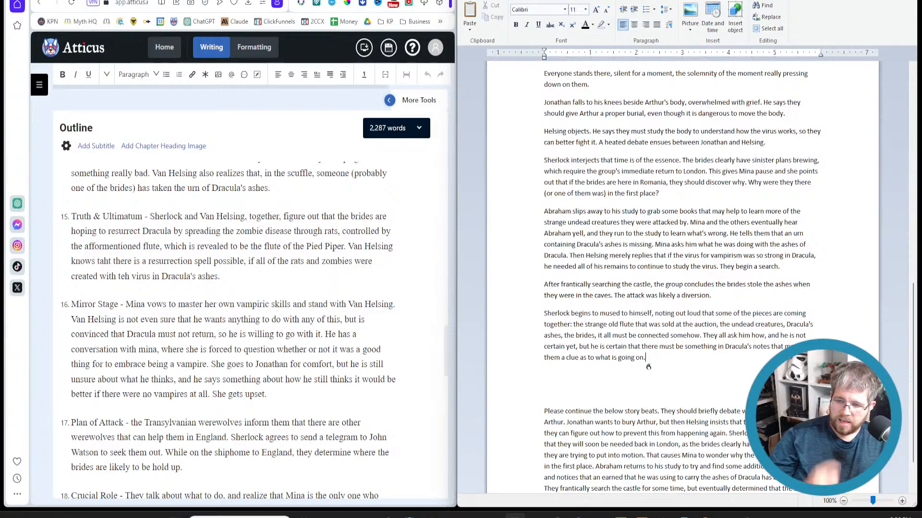
# Add "He surmises that the brides of Dracula are not smart enough on their own to come up with such a complex plot".
pyautogui.write(' He surmises that')
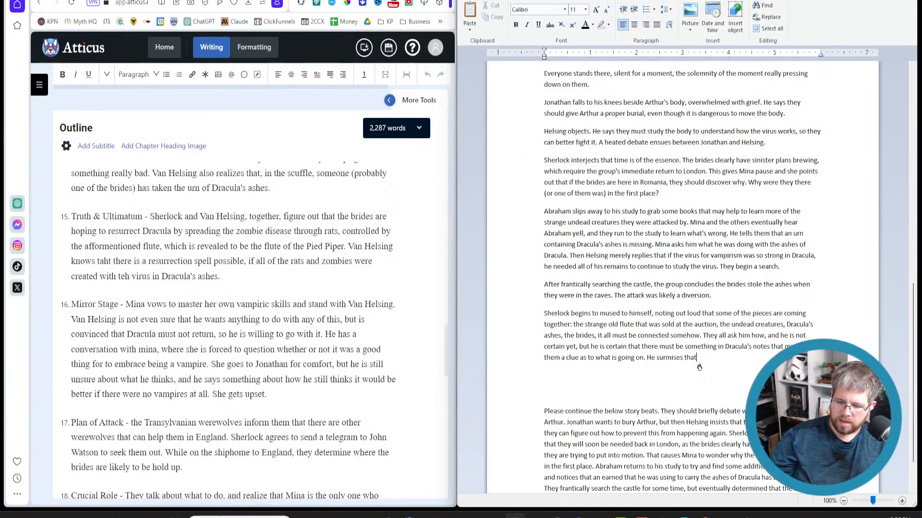
pyautogui.write('the brides of Dracula are not smart enough on their own to come up with such a complex plot')
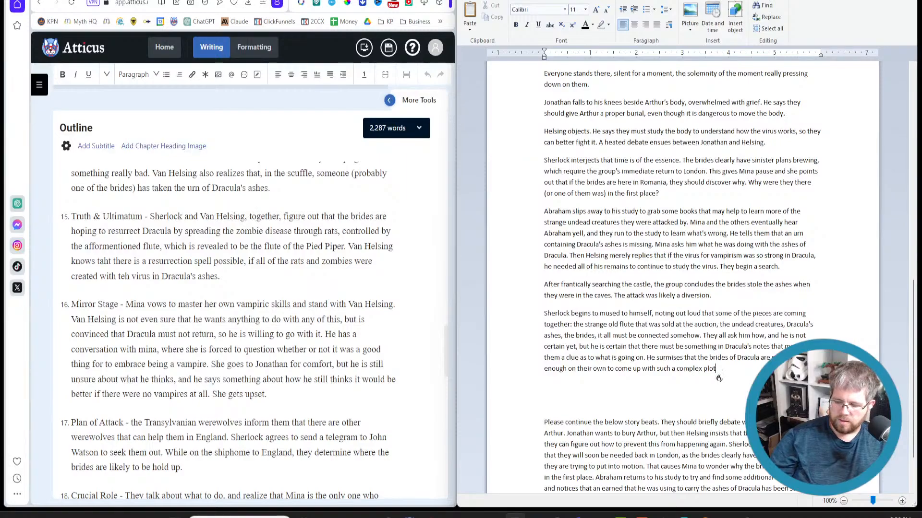
# Continue the Sherlock paragraph with ". They must be working off of some unknown ritual or war that they have overlooked.".
pyautogui.write('. They must be using some unknown ritual or war that they have overlooked')
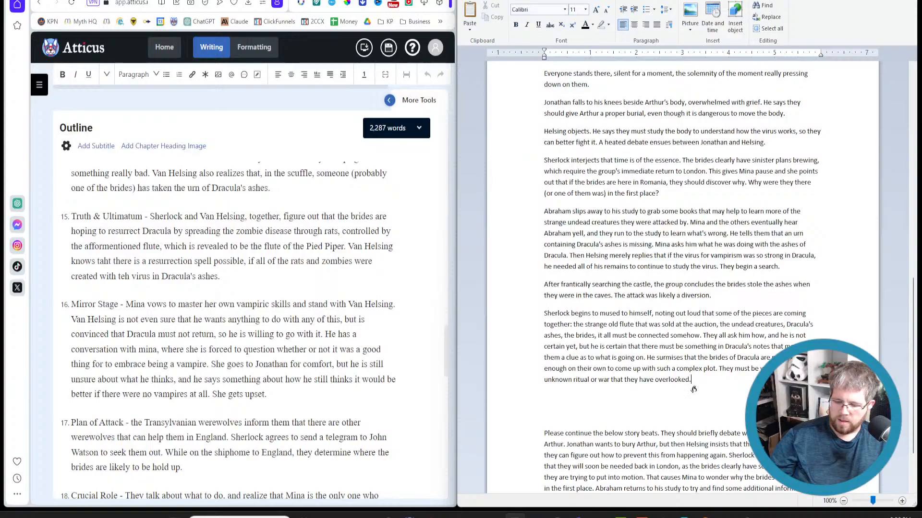
# Finish the paragraph with "They all agree, even Jonathan, that they must pour through the books to find something that answers that question.".
pyautogui.write('They all agree, even')
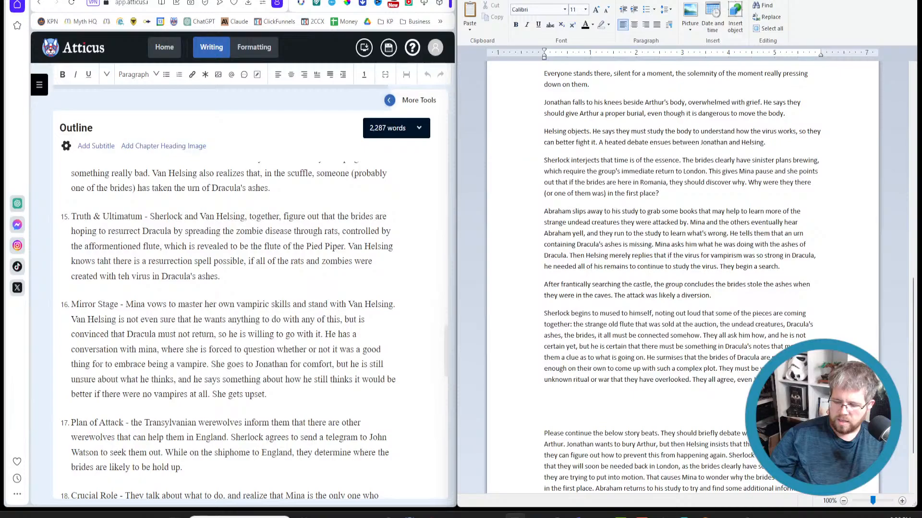
pyautogui.write('must')
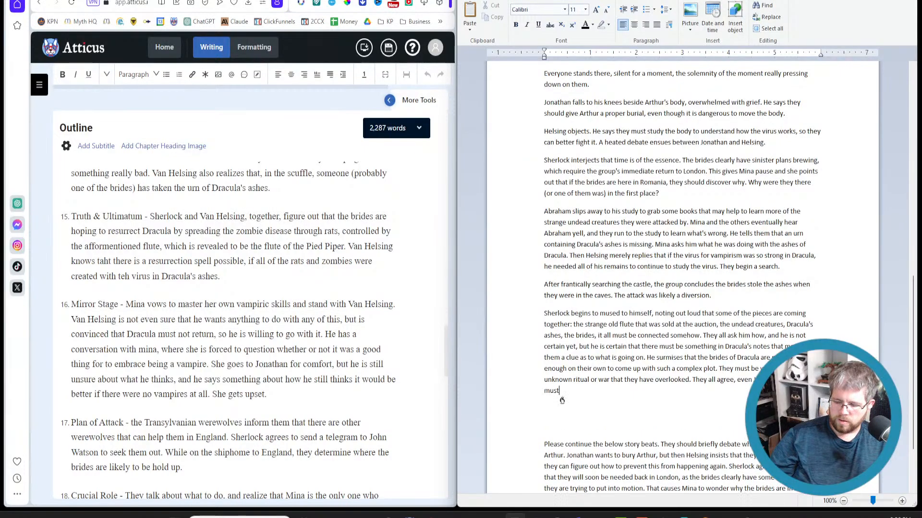
pyautogui.write(' pour through the books to find')
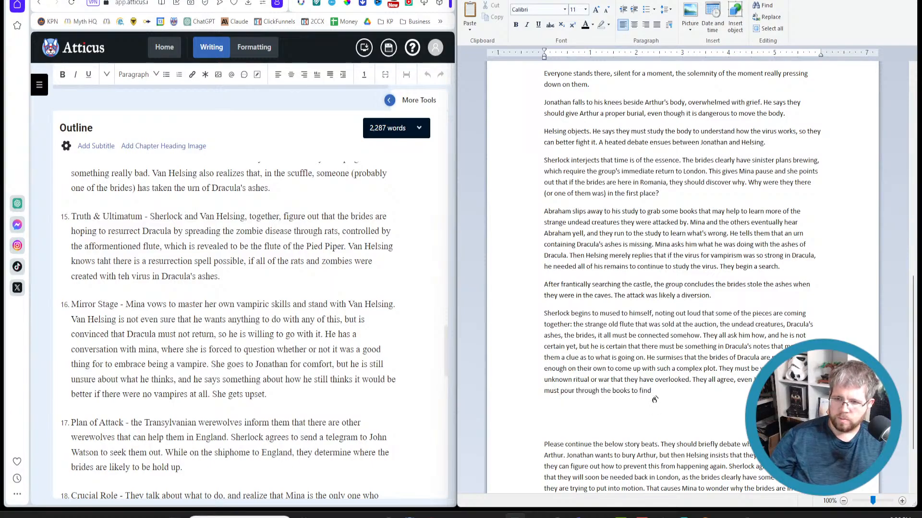
pyautogui.write(' something that answers that que')
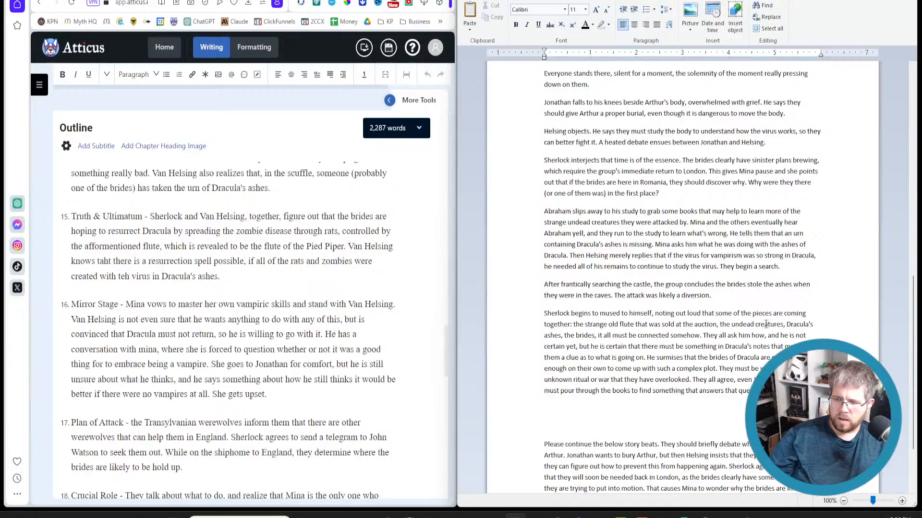
# Delete the leftover "Please continue the below story beats" prompt under the beats and copy the whole document.
pyautogui.moveTo(607, 424); pyautogui.dragTo(682, 489)
pyautogui.press('BackSpace')
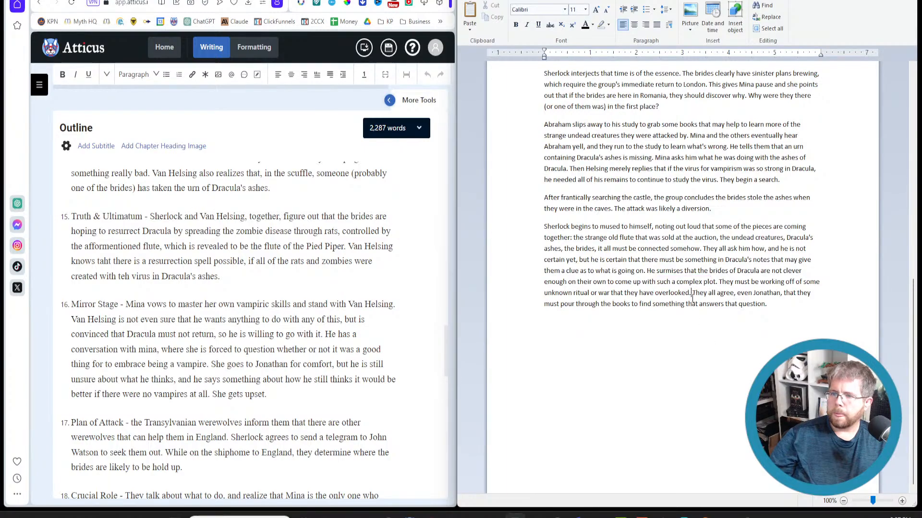
pyautogui.hotkey('ctrl', 'a')
pyautogui.hotkey('ctrl', 'c')
pyautogui.scroll(15, 684, 371)
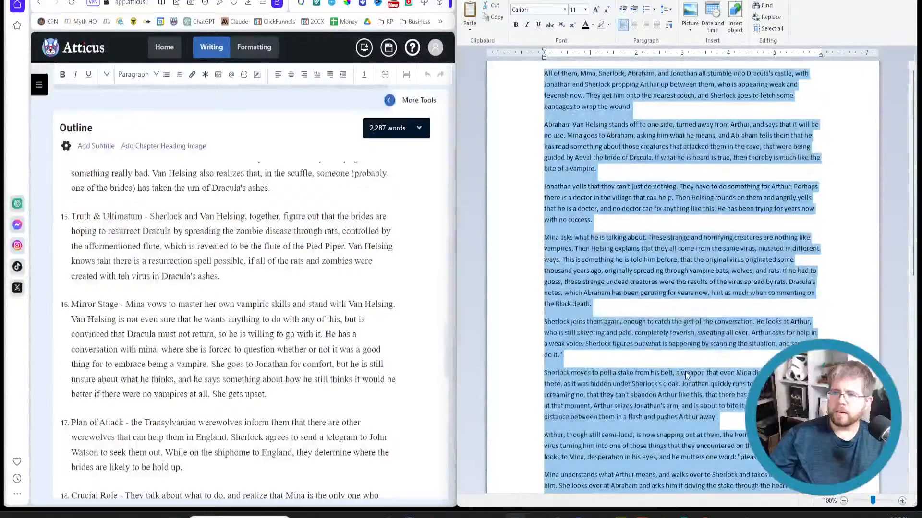
pyautogui.scroll(-13, 551, 371)
pyautogui.scroll(13, 551, 371)
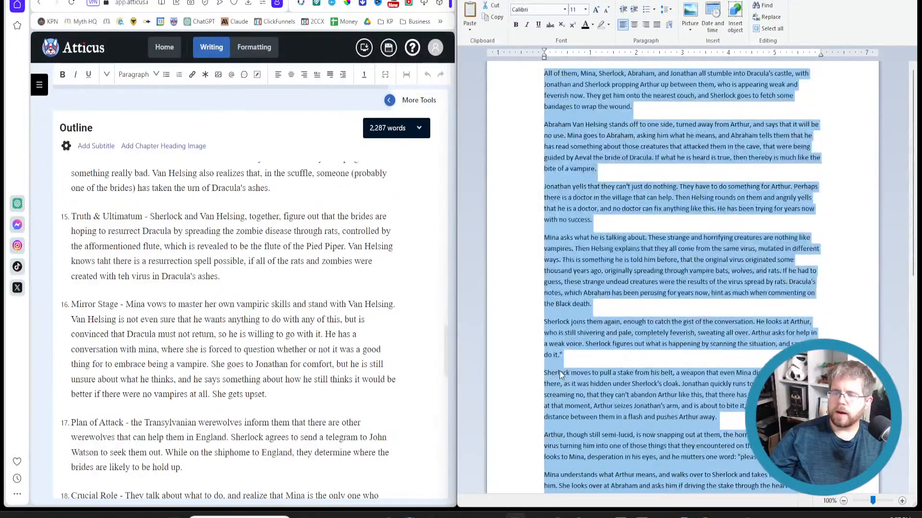
# Switch to WordCounter and replace its text with the copied story beats to check their word count.
pyautogui.click(230, 0)
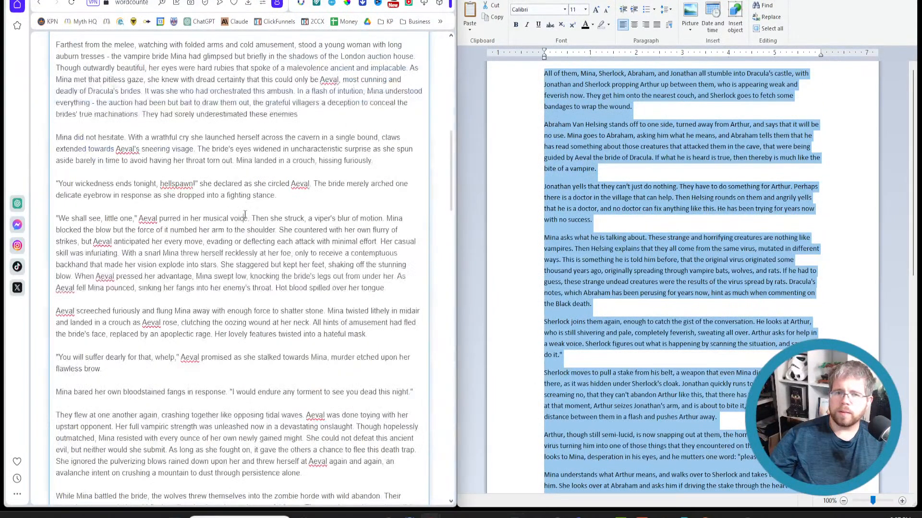
pyautogui.hotkey('ctrl', 'a')
pyautogui.hotkey('ctrl', 'v')
pyautogui.scroll(5, 216, 308)
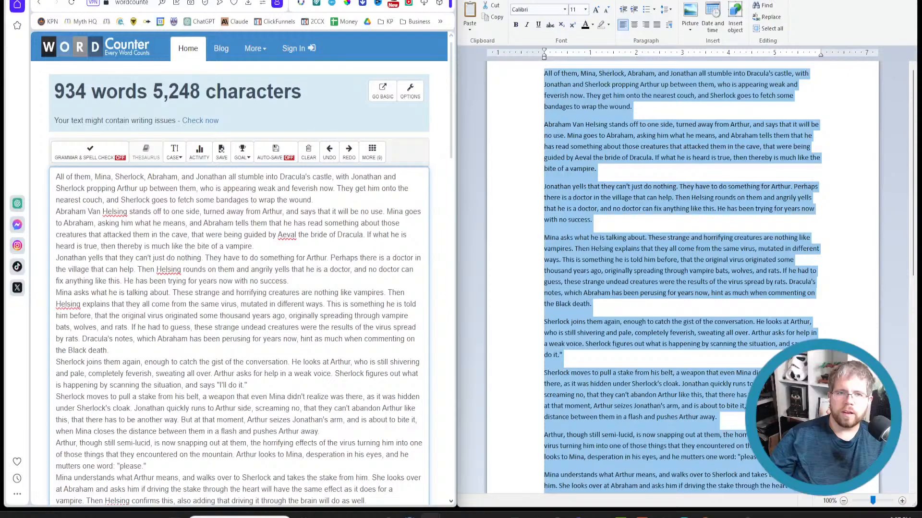
# Switch back to the Atticus book and open the Chapter 14 Superprompt.
pyautogui.click(144, 1)
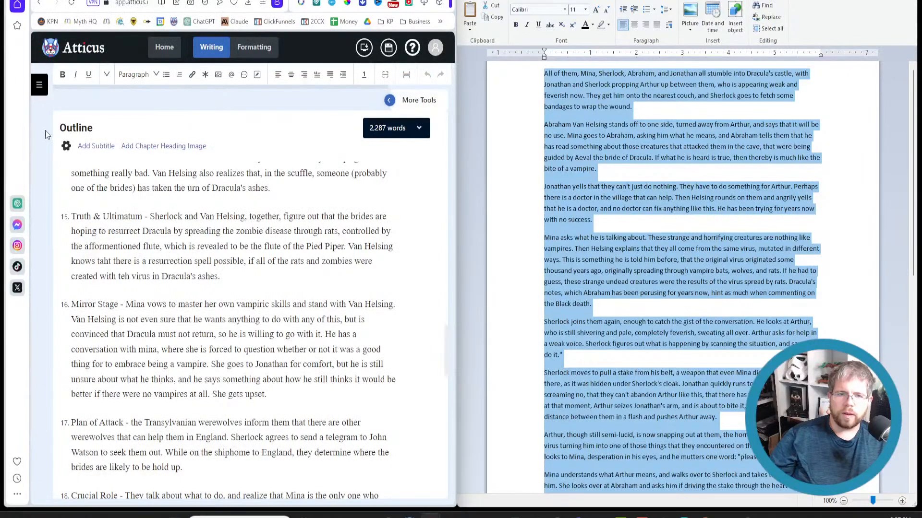
pyautogui.click(40, 85)
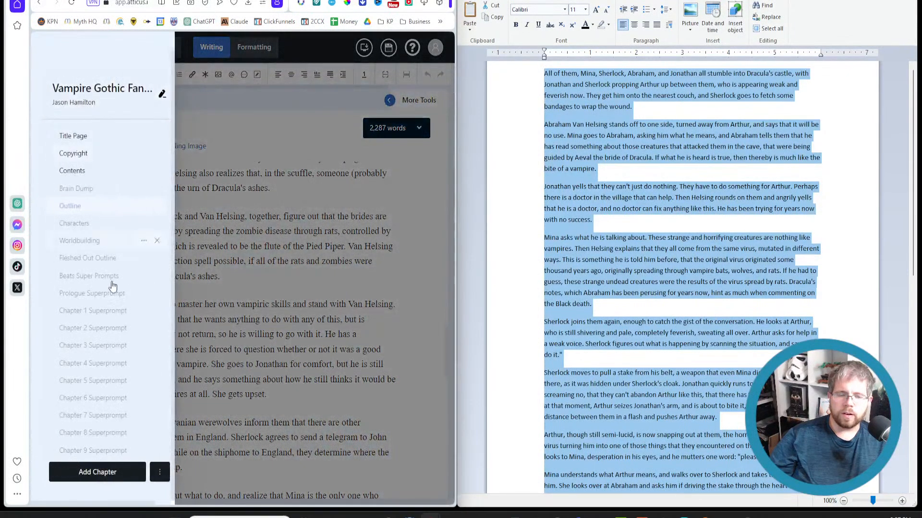
pyautogui.scroll(-6, 101, 360)
pyautogui.scroll(3, 101, 359)
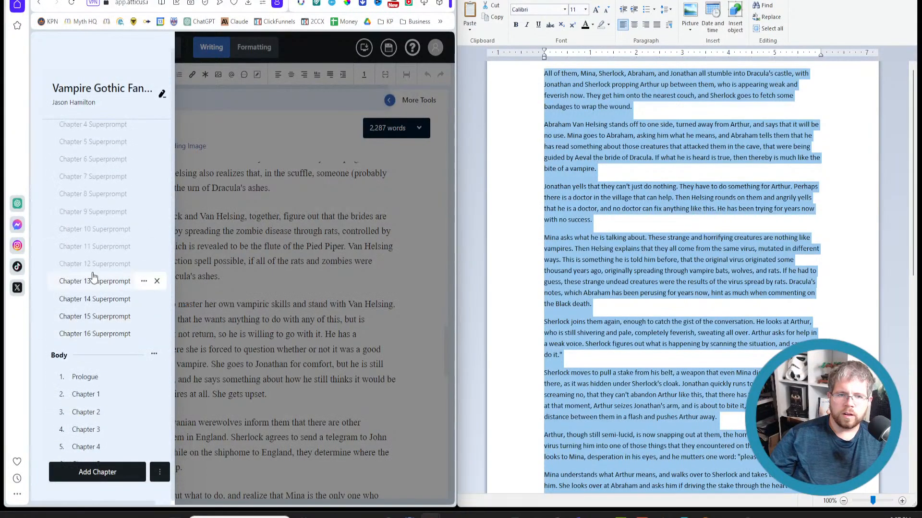
pyautogui.click(96, 298)
pyautogui.click(309, 248)
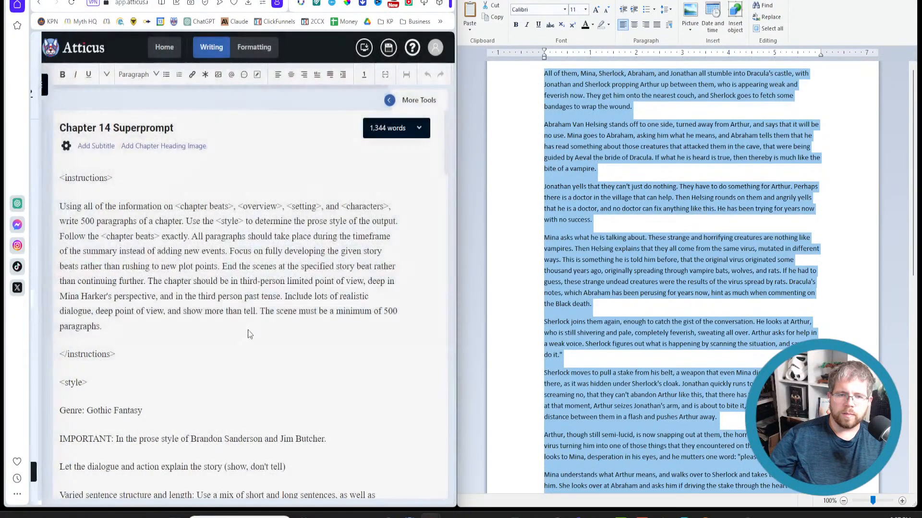
# Paste the copied story beats between the <chapter beats> tag and the "THE END, DO NOT PROCEED PAST THIS POINT." line.
pyautogui.scroll(-12, 184, 390)
pyautogui.scroll(-10, 183, 390)
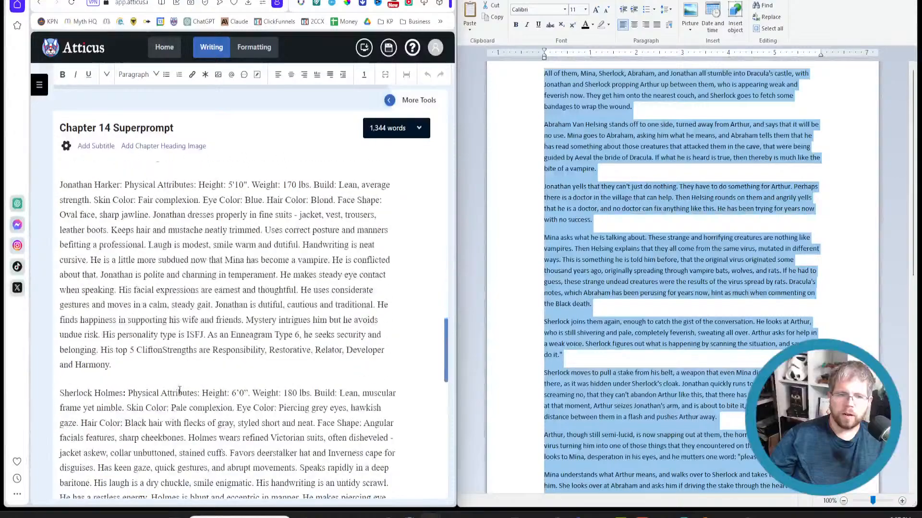
pyautogui.scroll(-4, 179, 391)
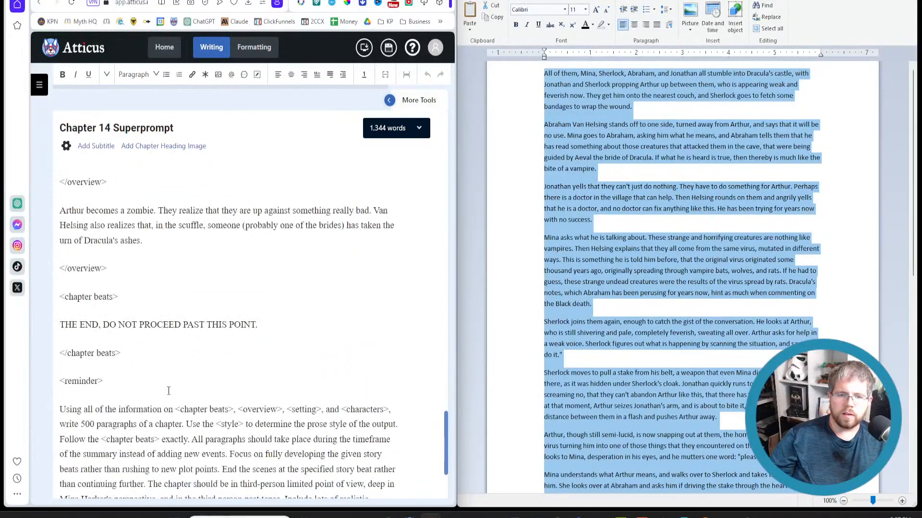
pyautogui.click(152, 301)
pyautogui.press('Return')
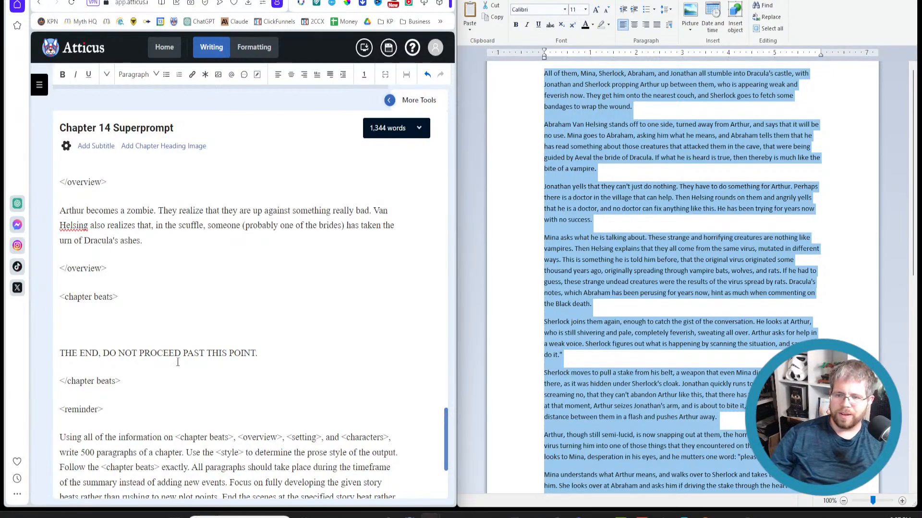
pyautogui.hotkey('ctrl', 'v')
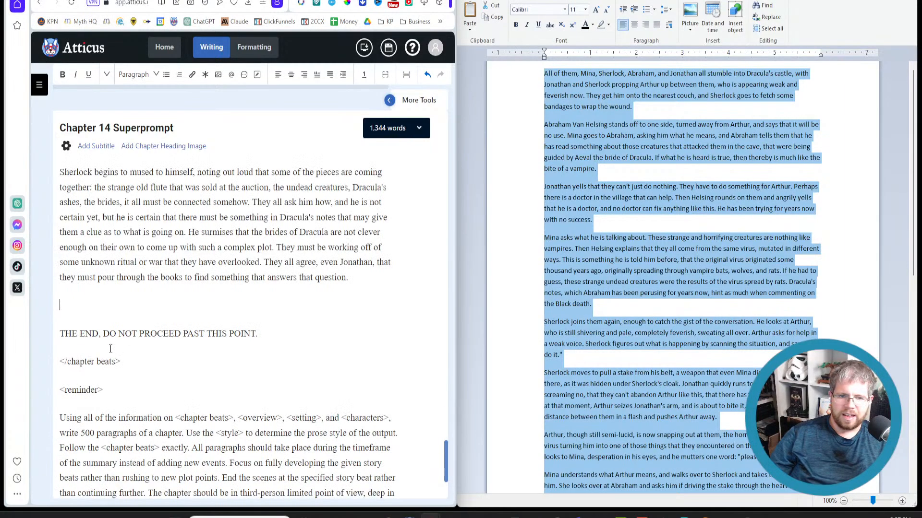
pyautogui.scroll(6, 115, 373)
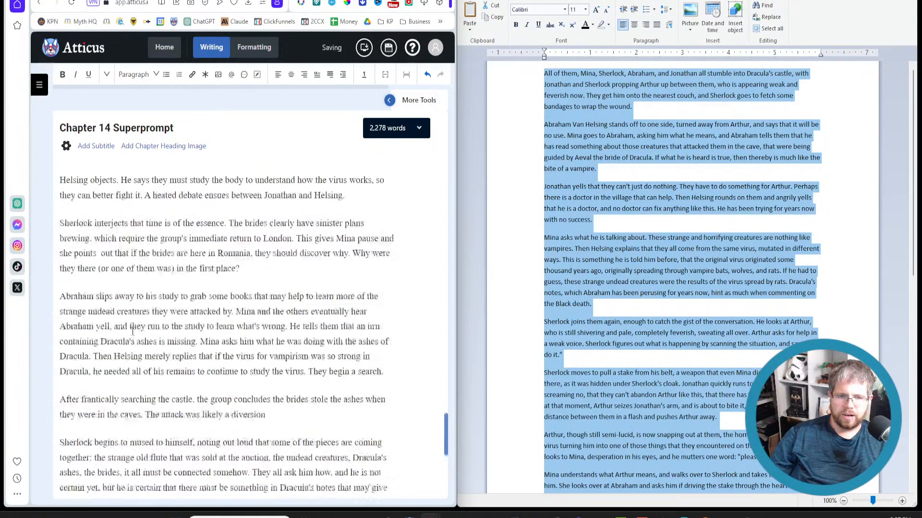
pyautogui.scroll(-4, 335, 367)
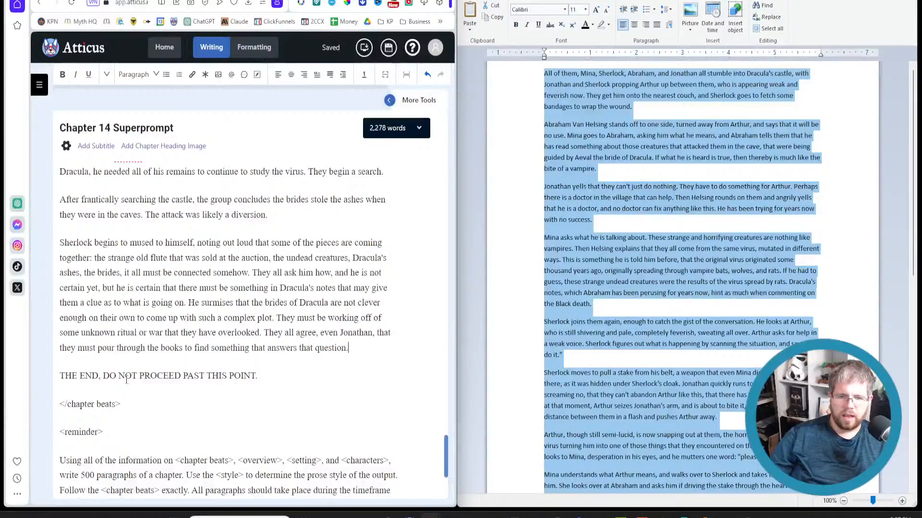
# Remove the blank line after the last beat and add "(100 Paragraphs)" at the end of that beat.
pyautogui.press('BackSpace')
pyautogui.write('(100')
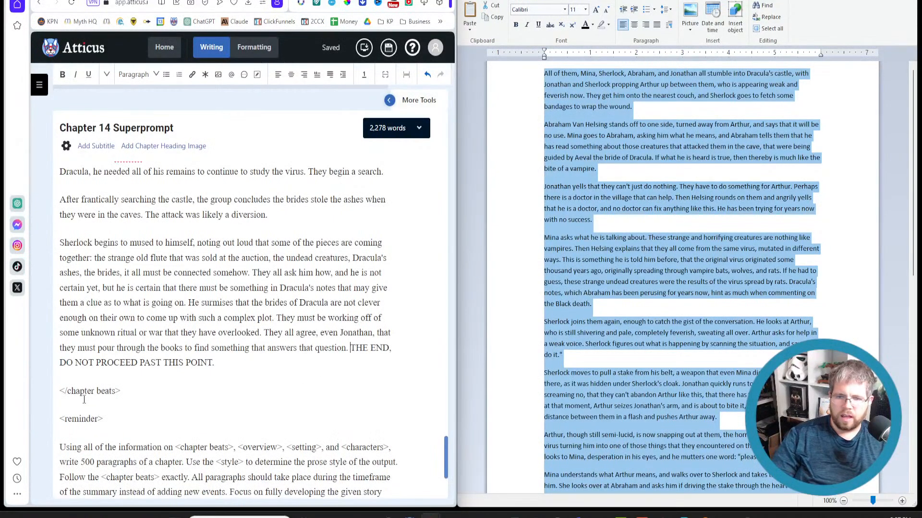
pyautogui.write(' Pragraphs')
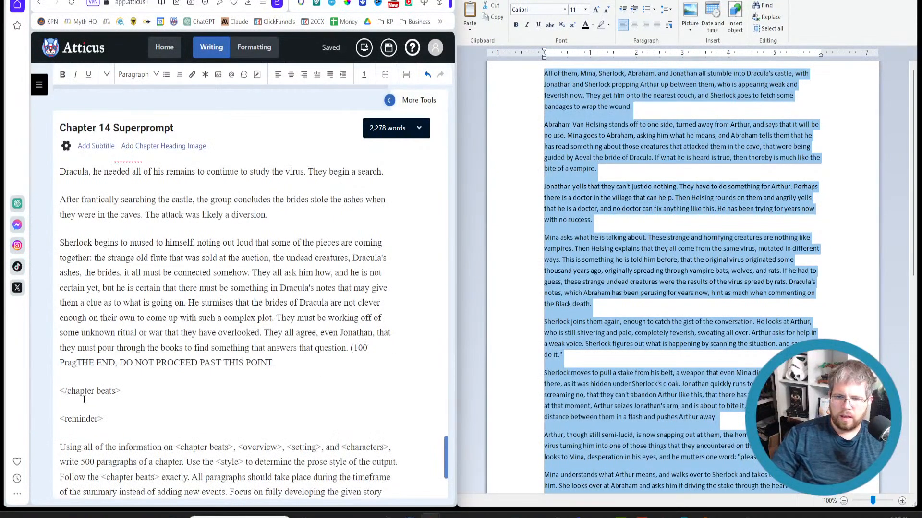
pyautogui.press('BackSpace')
pyautogui.press('BackSpace')
pyautogui.press('BackSpace')
pyautogui.press('BackSpace')
pyautogui.press('BackSpace')
pyautogui.press('BackSpace')
pyautogui.press('BackSpace')
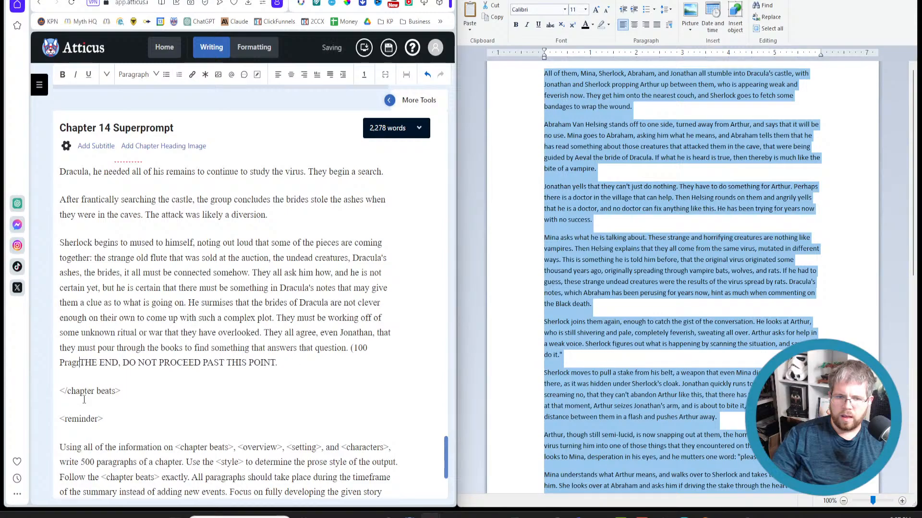
pyautogui.press('BackSpace')
pyautogui.write('aragraphs')
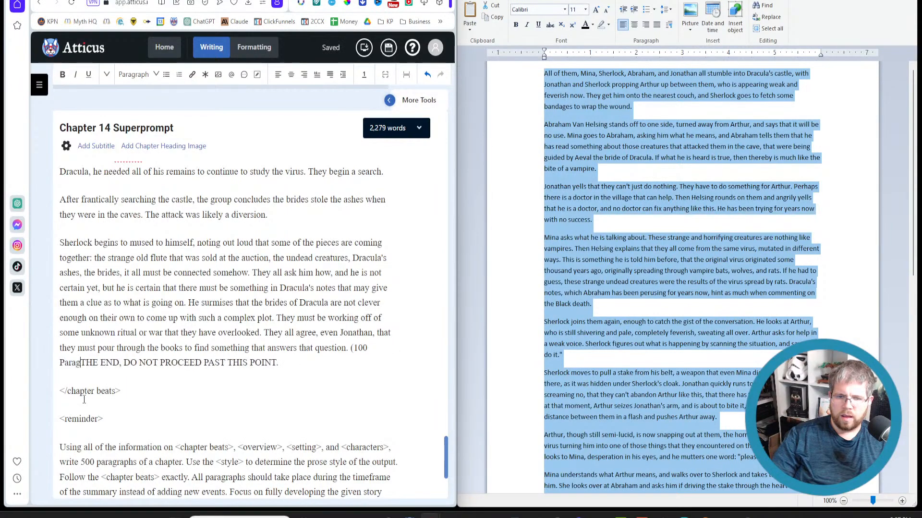
pyautogui.press('Left')
pyautogui.write(')')
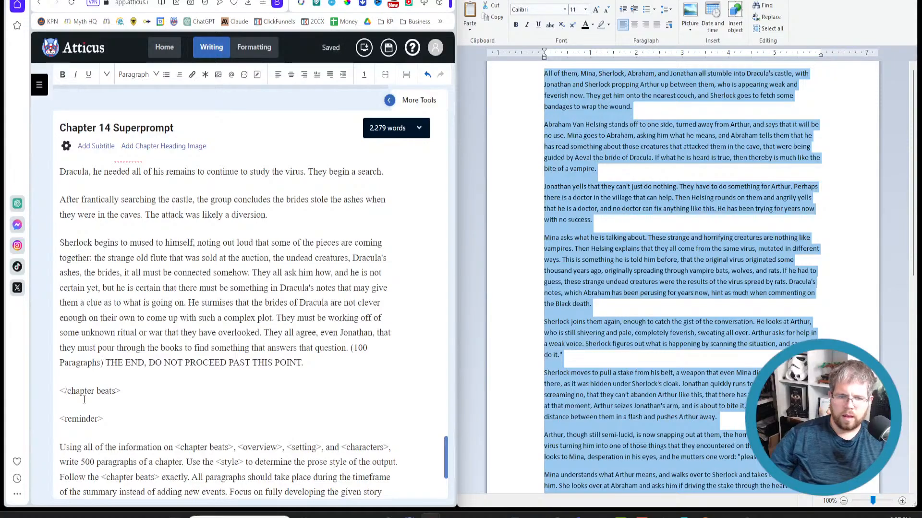
# Copy the "(100 Paragraphs)" note from the end of the last beat.
pyautogui.hotkey('shift', 'Left')
pyautogui.hotkey('shift', 'Left')
pyautogui.hotkey('shift', 'Left')
pyautogui.hotkey('shift', 'Left')
pyautogui.hotkey('shift', 'Left')
pyautogui.hotkey('shift', 'Left')
pyautogui.hotkey('shift', 'Left')
pyautogui.hotkey('shift', 'Left')
pyautogui.hotkey('shift', 'Left')
pyautogui.hotkey('shift', 'Left')
pyautogui.hotkey('shift', 'Left')
pyautogui.hotkey('shift', 'Left')
pyautogui.hotkey('shift', 'Left')
pyautogui.hotkey('shift', 'Left')
pyautogui.hotkey('shift', 'Left')
pyautogui.hotkey('shift', 'Left')
pyautogui.hotkey('shift', 'Left')
pyautogui.hotkey('shift', 'Left')
pyautogui.hotkey('shift', 'Left')
pyautogui.hotkey('ctrl', 'c')
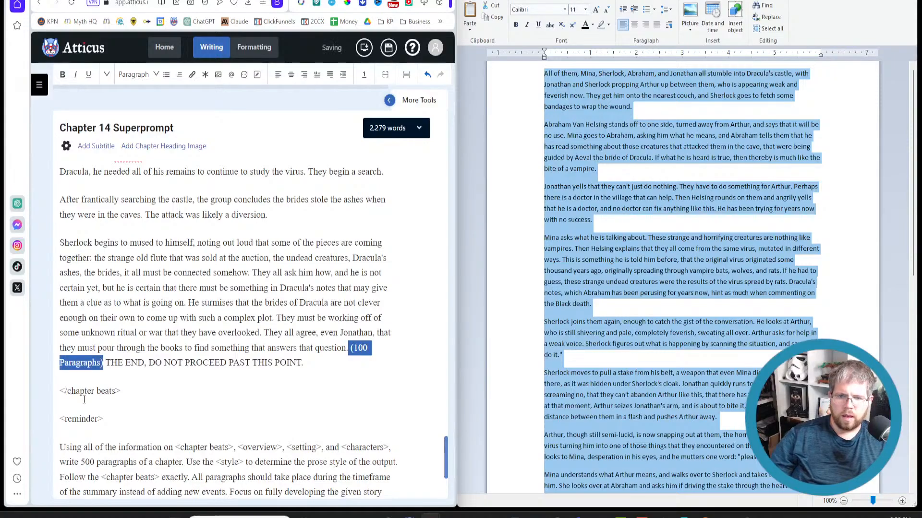
# Format all the pasted chapter beats as a numbered list.
pyautogui.click(290, 209)
pyautogui.moveTo(322, 362); pyautogui.dragTo(59, 366)
pyautogui.scroll(6, 141, 228)
pyautogui.scroll(18, 137, 235)
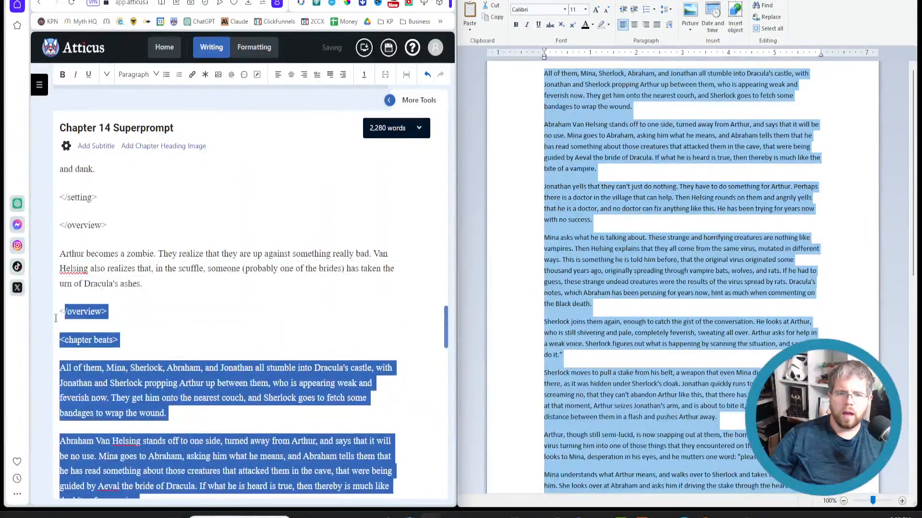
pyautogui.click(179, 74)
pyautogui.scroll(-4, 207, 222)
# Append the copied "(100 Paragraphs)" note to the end of beats 1 through 4.
pyautogui.click(209, 205)
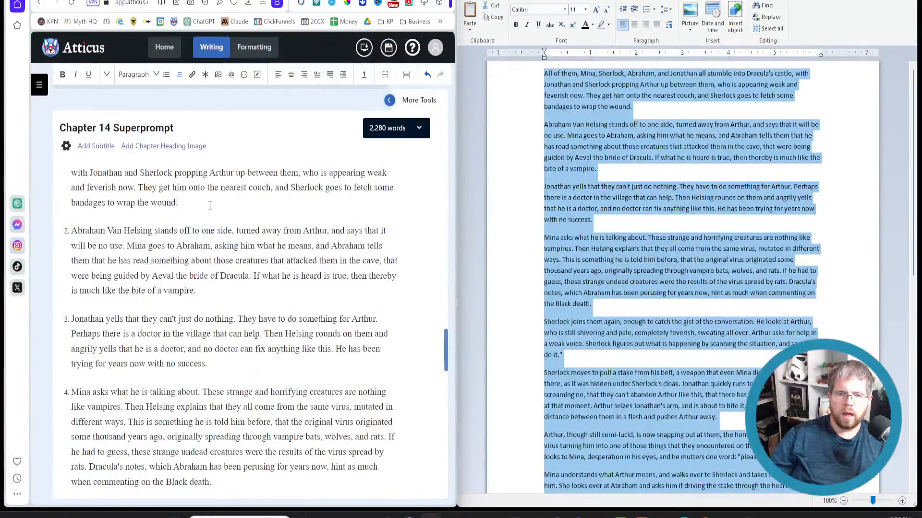
pyautogui.hotkey('ctrl', 'v')
pyautogui.click(219, 291)
pyautogui.hotkey('ctrl', 'v')
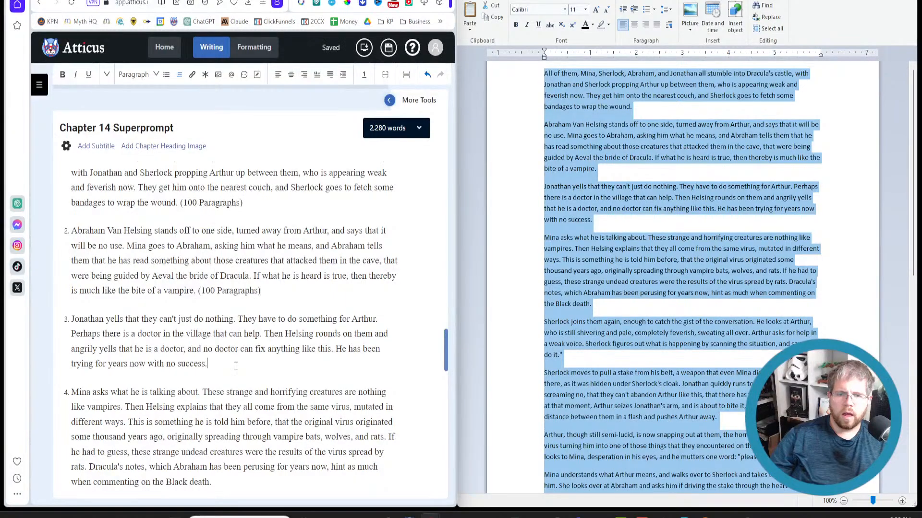
pyautogui.click(236, 364)
pyautogui.hotkey('ctrl', 'v')
pyautogui.hotkey('ctrl', 'v')
# Append "(100 Paragraphs)" to the end of beats 5, 6 and 7.
pyautogui.scroll(-5, 258, 282)
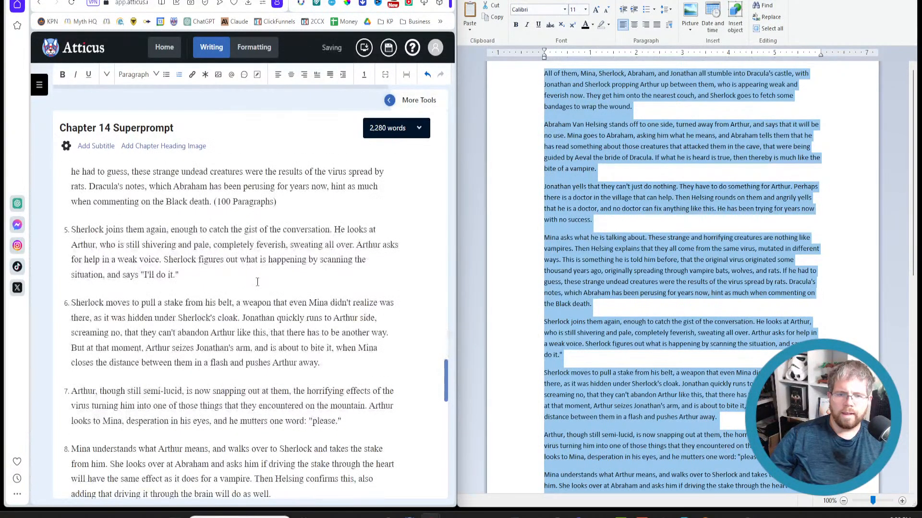
pyautogui.hotkey('ctrl', 'v')
pyautogui.hotkey('ctrl', 'v')
pyautogui.click(345, 422)
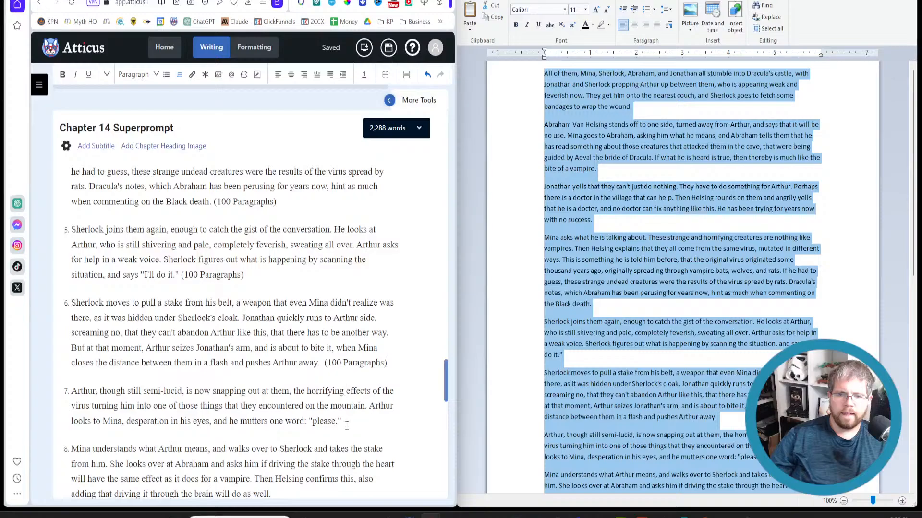
pyautogui.hotkey('ctrl', 'v')
# Append "(100 Paragraphs)" to the end of beats 8, 9 and 10.
pyautogui.scroll(-4, 312, 303)
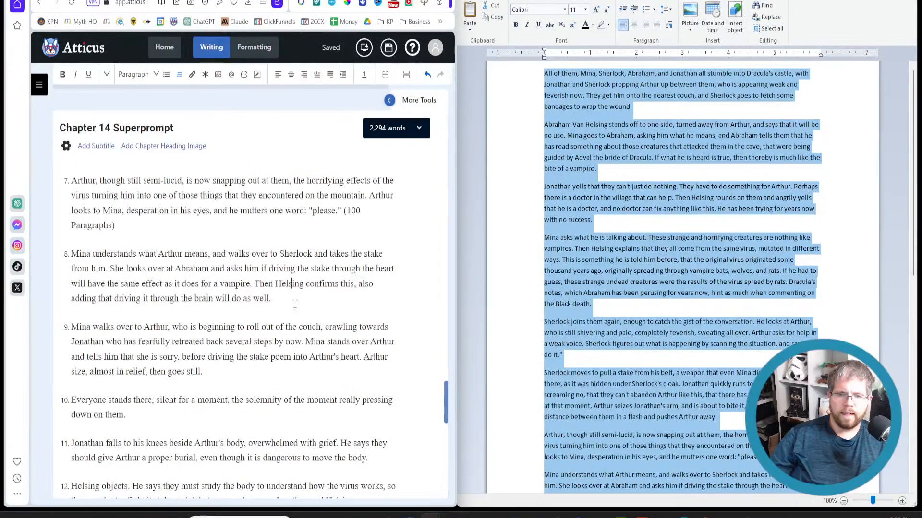
pyautogui.click(295, 304)
pyautogui.hotkey('ctrl', 'v')
pyautogui.click(231, 378)
pyautogui.hotkey('ctrl', 'v')
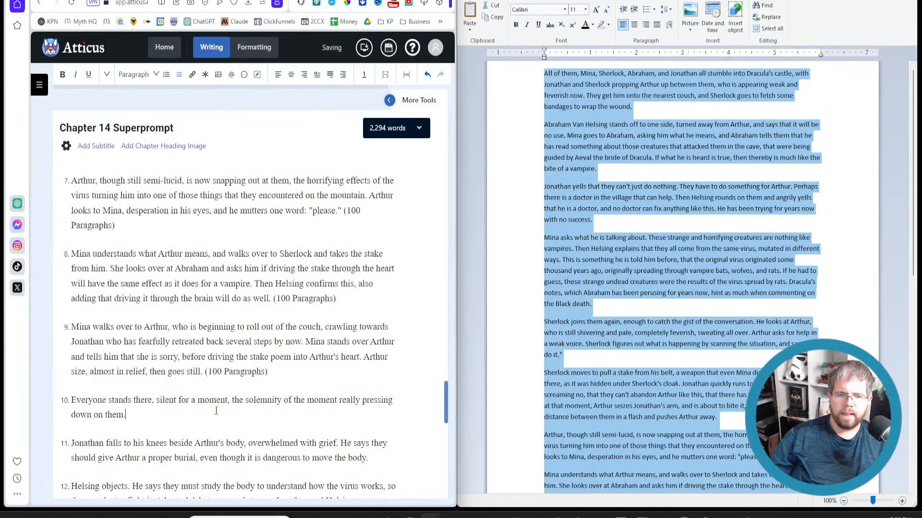
pyautogui.hotkey('ctrl', 'v')
# Append "(100 Paragraphs)" to the end of beats 11, 12 and 13.
pyautogui.scroll(-4, 218, 384)
pyautogui.click(378, 249)
pyautogui.hotkey('ctrl', 'v')
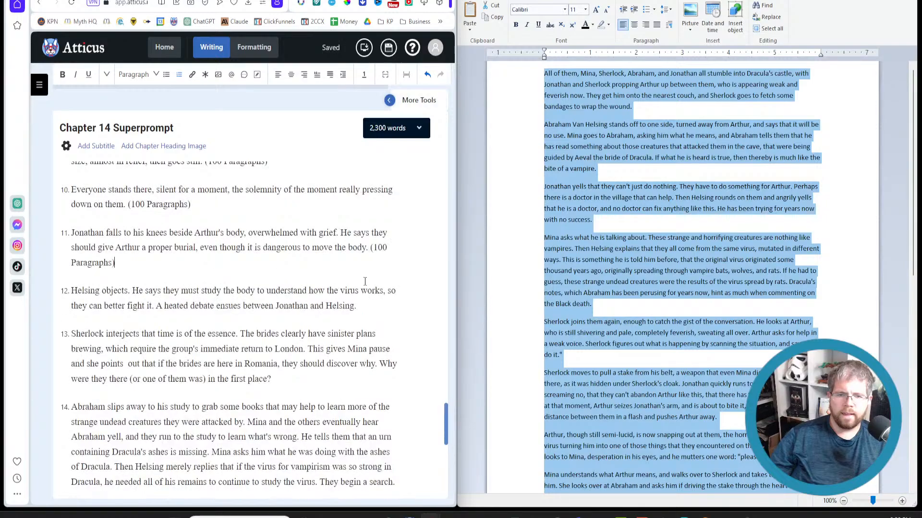
pyautogui.click(374, 305)
pyautogui.hotkey('ctrl', 'v')
pyautogui.click(301, 392)
pyautogui.hotkey('ctrl', 'v')
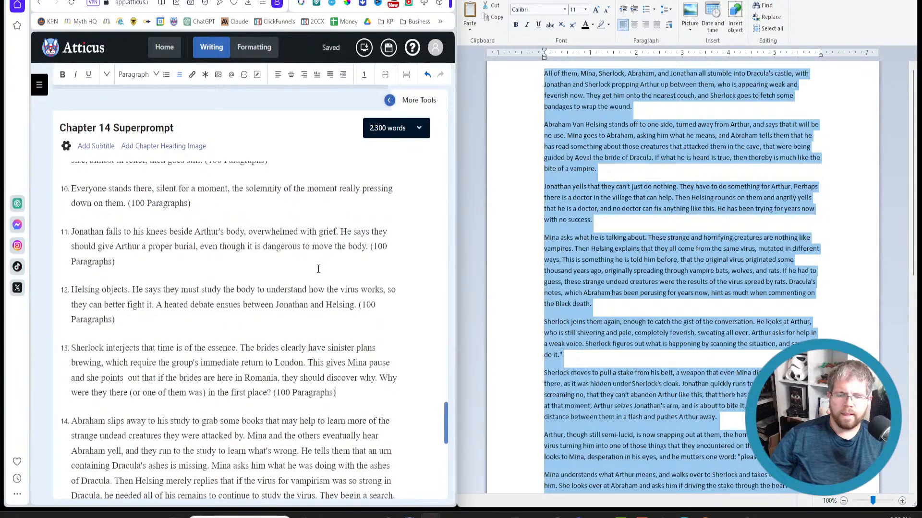
# Append the copied "(100 Paragraphs)" note to the end of beats 14 and 15.
pyautogui.scroll(-4, 308, 268)
pyautogui.hotkey('ctrl', 'v')
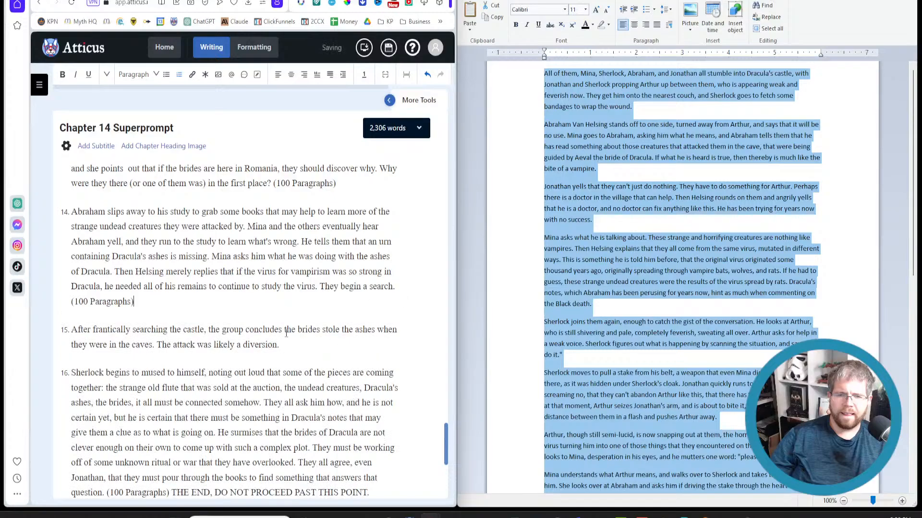
pyautogui.hotkey('ctrl', 'v')
pyautogui.scroll(-3, 301, 344)
# Begin beat 1 with "(Start by going deep into Mina's point of view and give detailed descriptions of what happens):" before its existing text.
pyautogui.scroll(20, 192, 327)
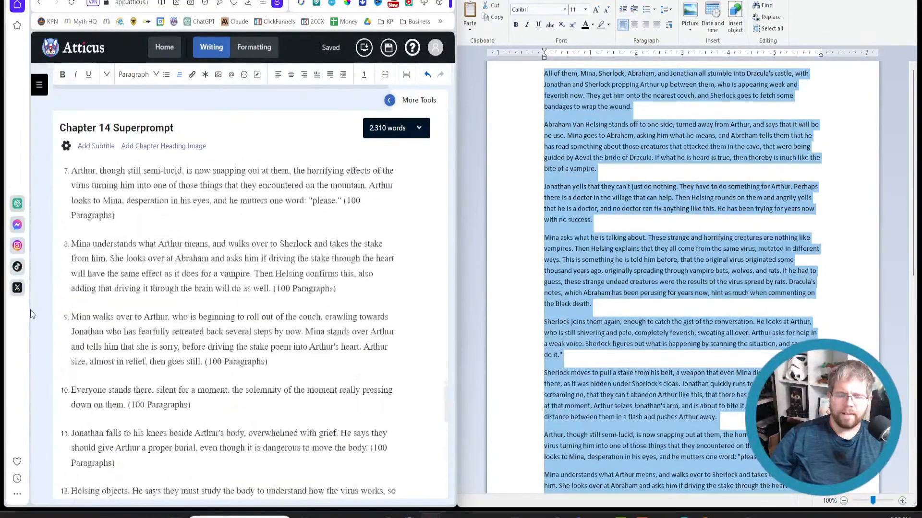
pyautogui.scroll(5, 73, 319)
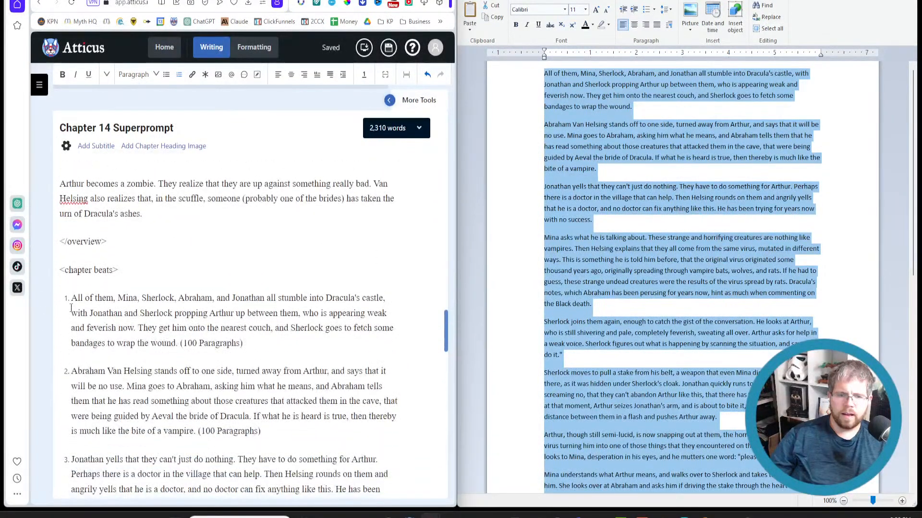
pyautogui.click(71, 302)
pyautogui.write('(St')
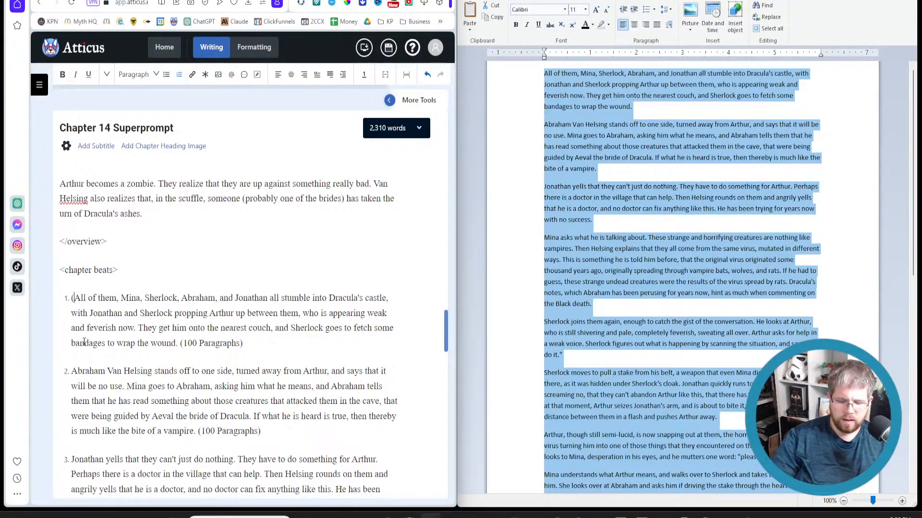
pyautogui.write('art by going')
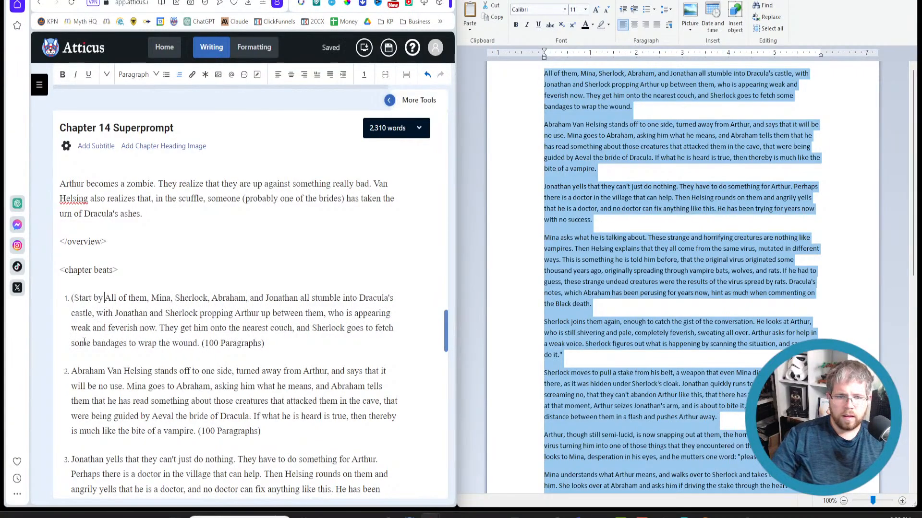
pyautogui.write(" deep into Mina's")
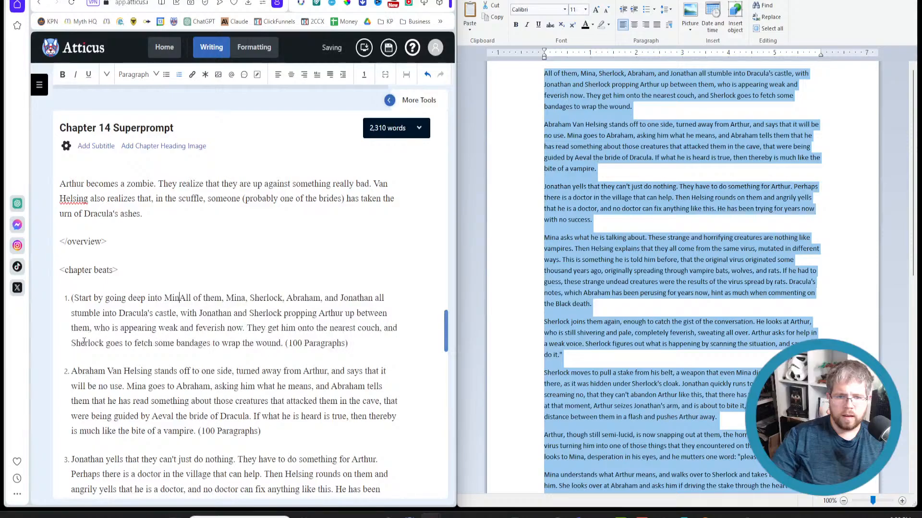
pyautogui.write(' point of vi')
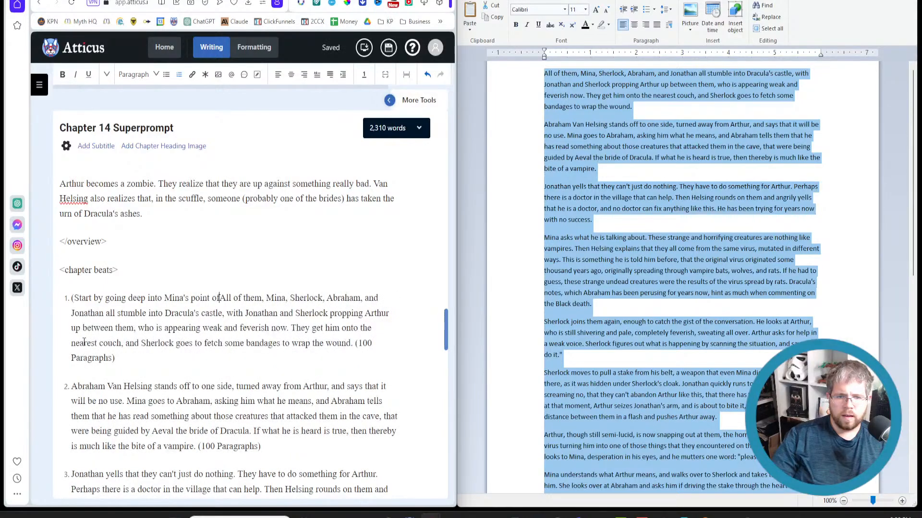
pyautogui.write('ew')
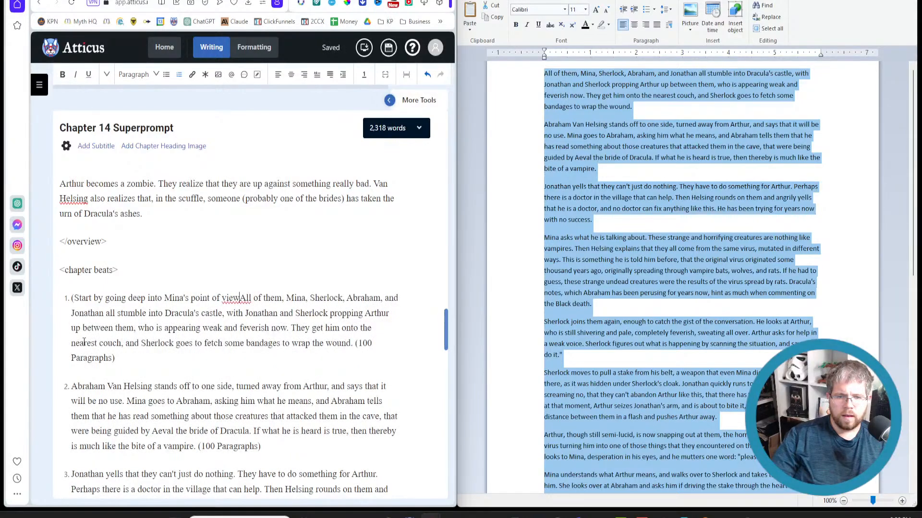
pyautogui.write(' and')
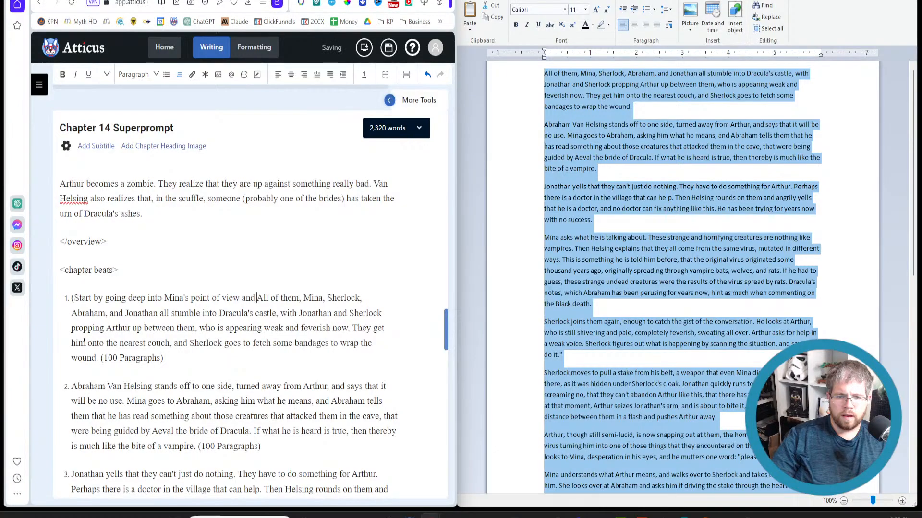
pyautogui.write(' give detailed de')
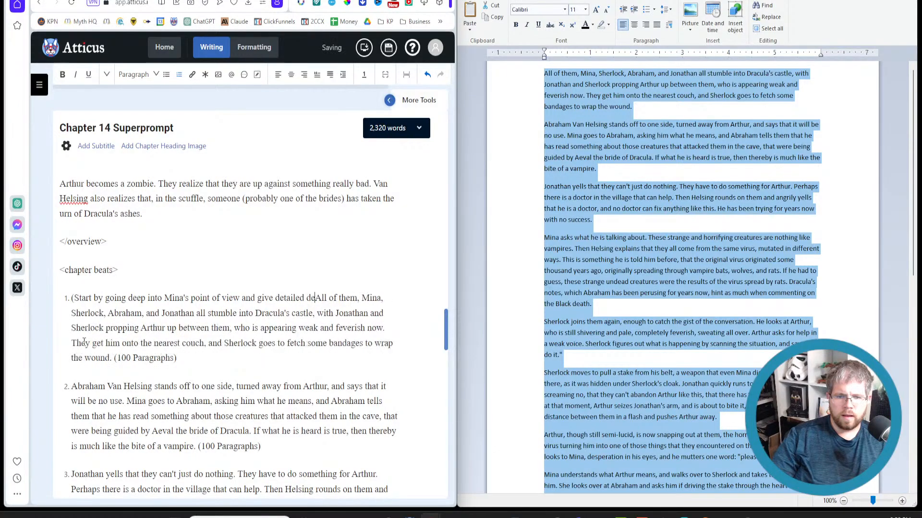
pyautogui.write('scriptions of wh')
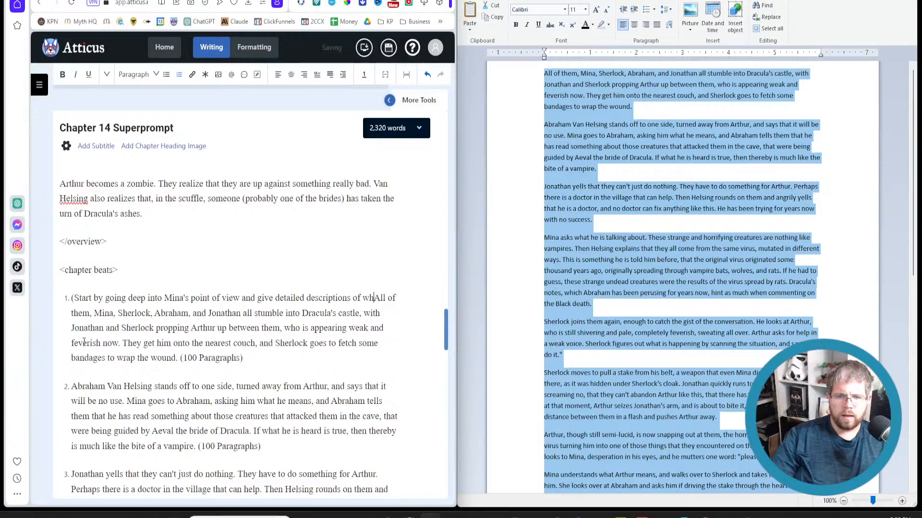
pyautogui.write('at happens).')
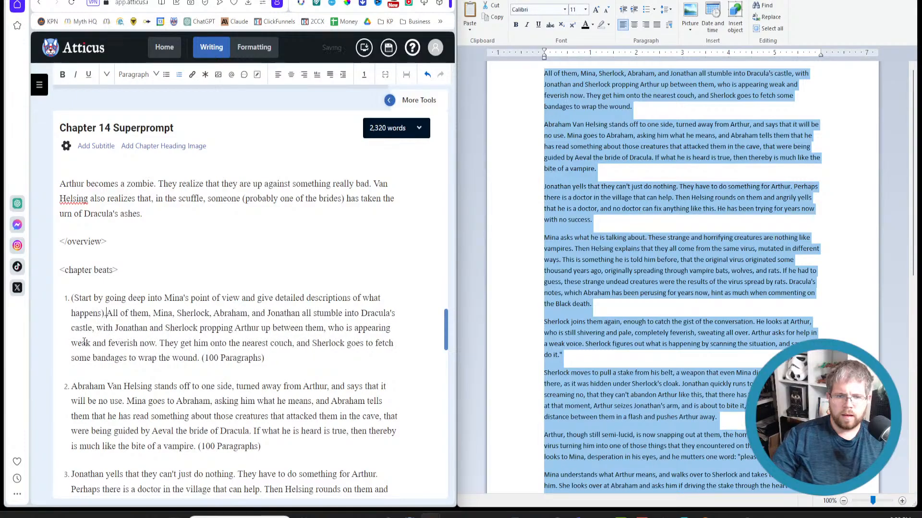
pyautogui.press('BackSpace')
pyautogui.press('BackSpace')
pyautogui.write(':')
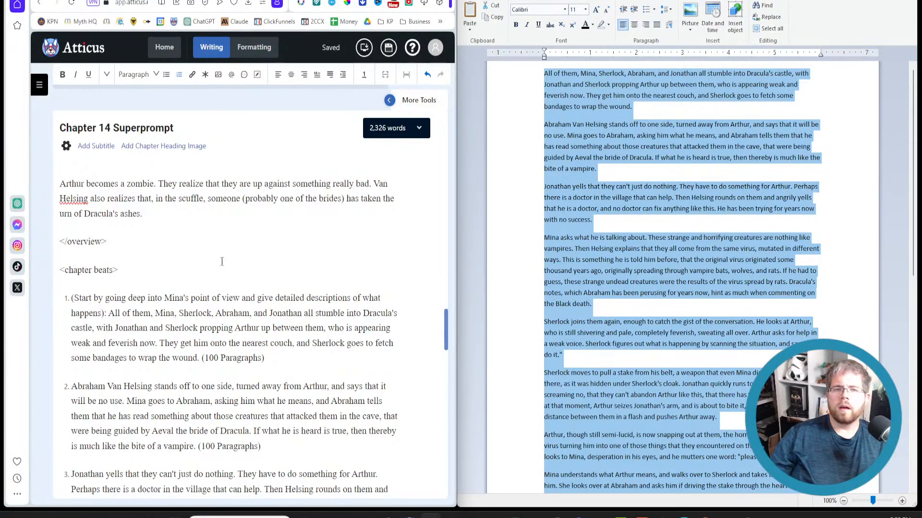
pyautogui.click(214, 276)
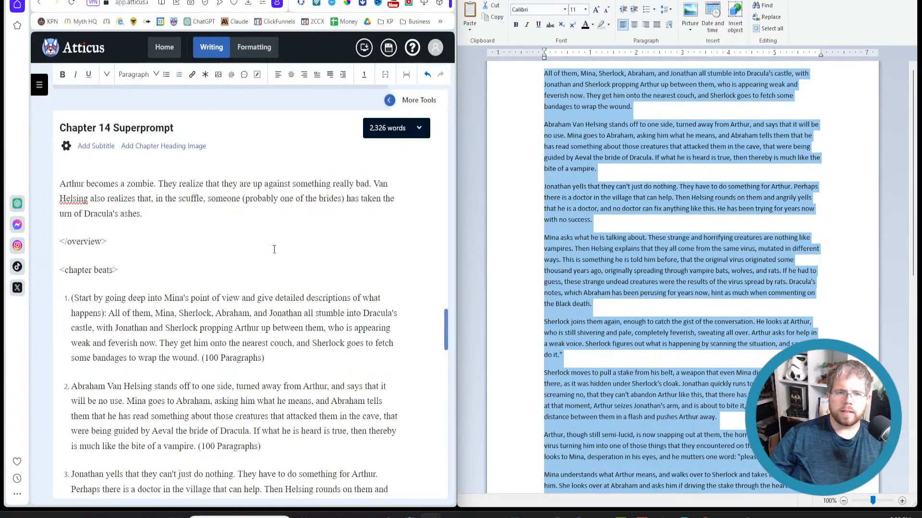
# Copy the summary text of item 15, "Truth & Ultimatum", from the Outline without its title.
pyautogui.scroll(3, 274, 249)
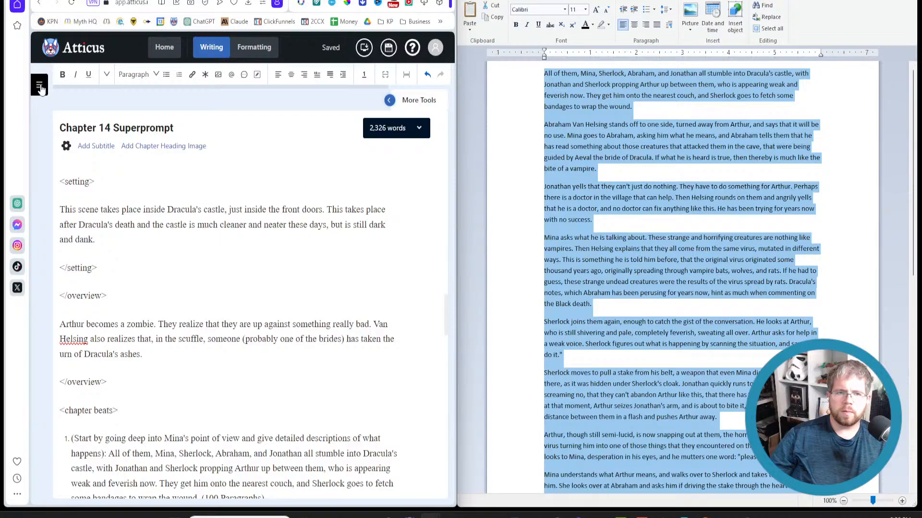
pyautogui.click(43, 89)
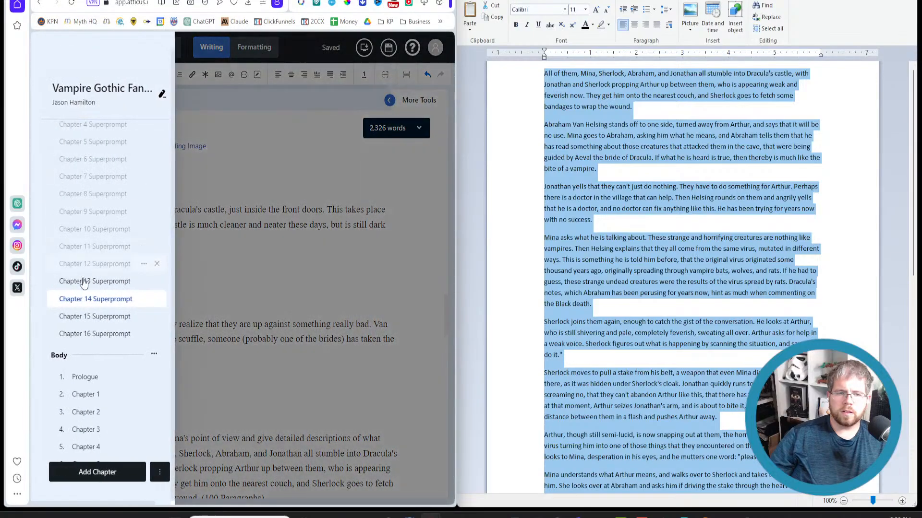
pyautogui.click(95, 318)
pyautogui.scroll(5, 108, 268)
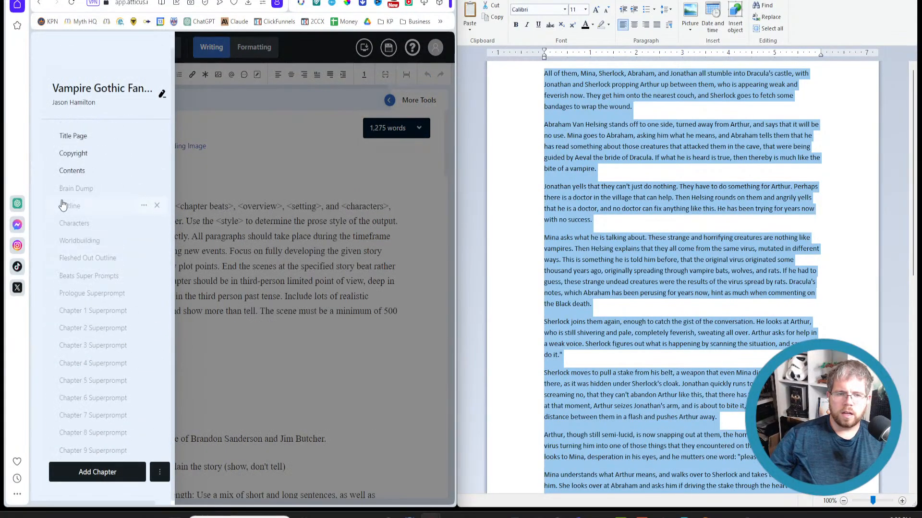
pyautogui.click(79, 215)
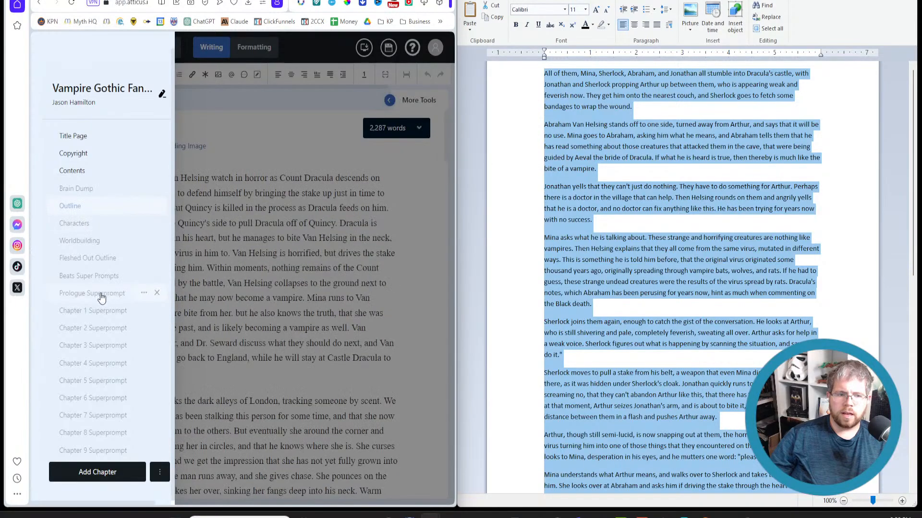
pyautogui.scroll(-10, 214, 349)
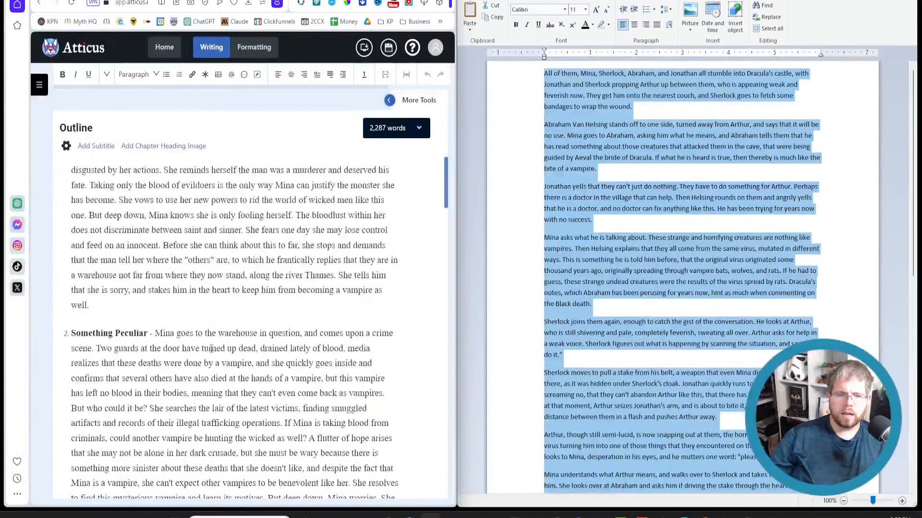
pyautogui.scroll(-6, 208, 346)
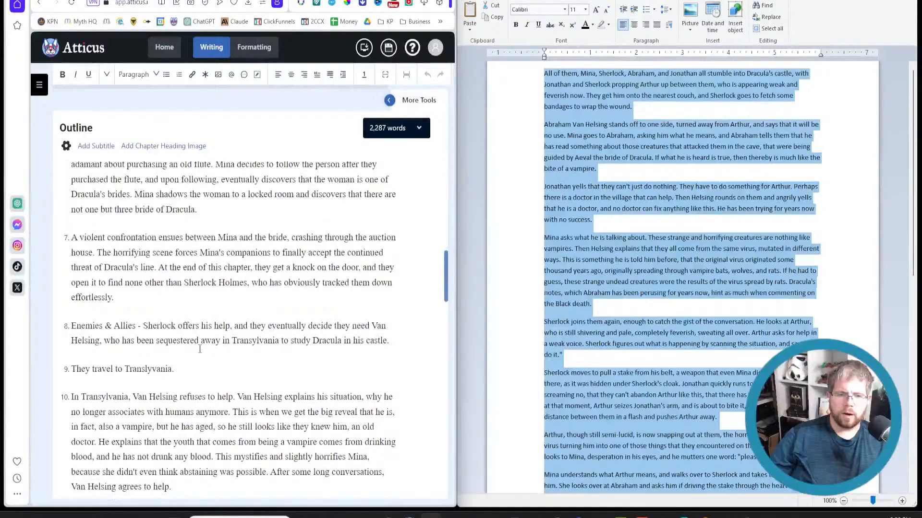
pyautogui.scroll(-8, 199, 349)
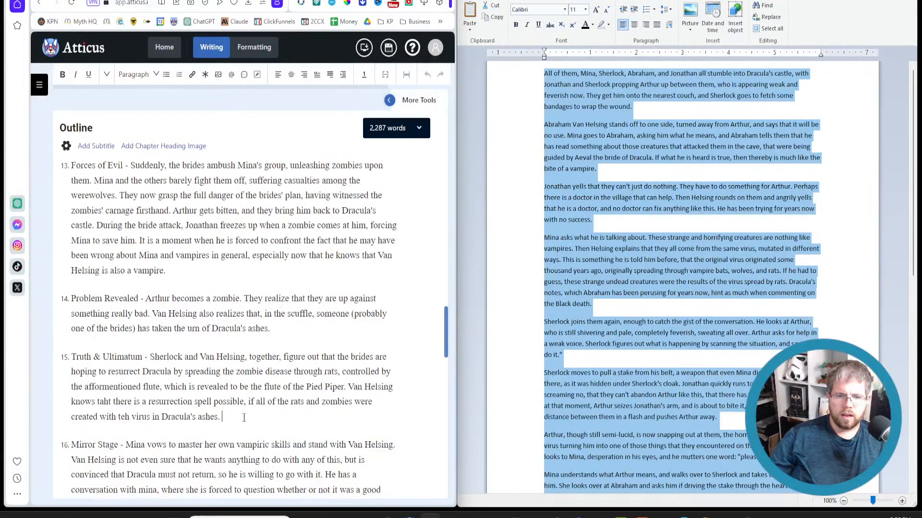
pyautogui.moveTo(244, 418); pyautogui.dragTo(151, 357)
pyautogui.hotkey('ctrl', 'c')
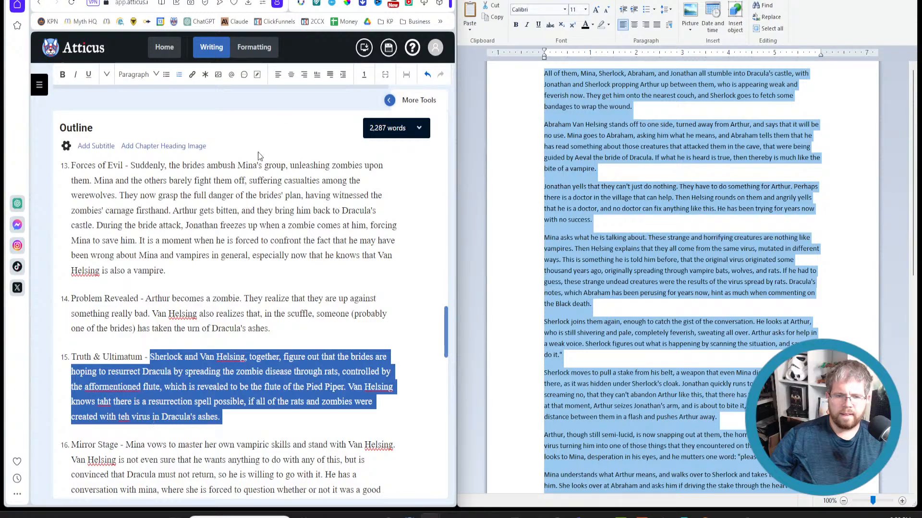
# Paste the copied outline summary between the two overview tags of the Chapter 15 Superprompt.
pyautogui.click(39, 84)
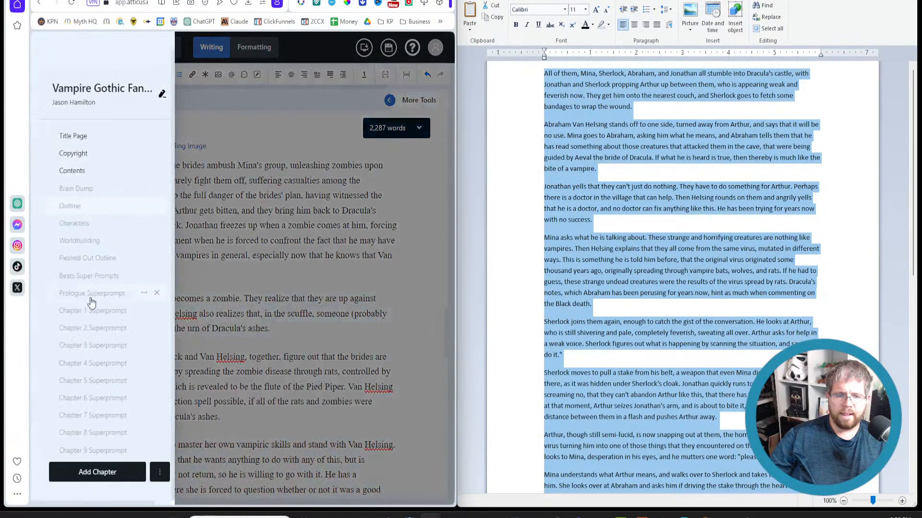
pyautogui.scroll(-6, 99, 292)
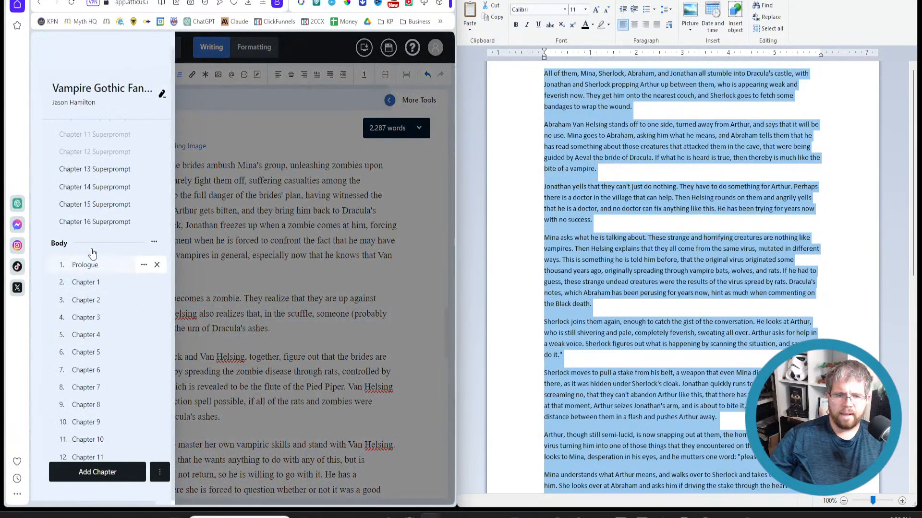
pyautogui.click(89, 204)
pyautogui.click(221, 355)
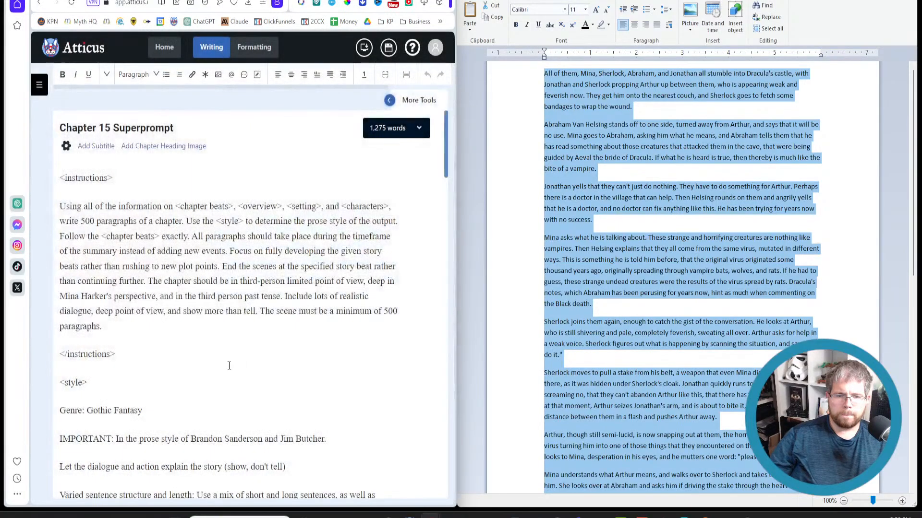
pyautogui.scroll(-15, 220, 365)
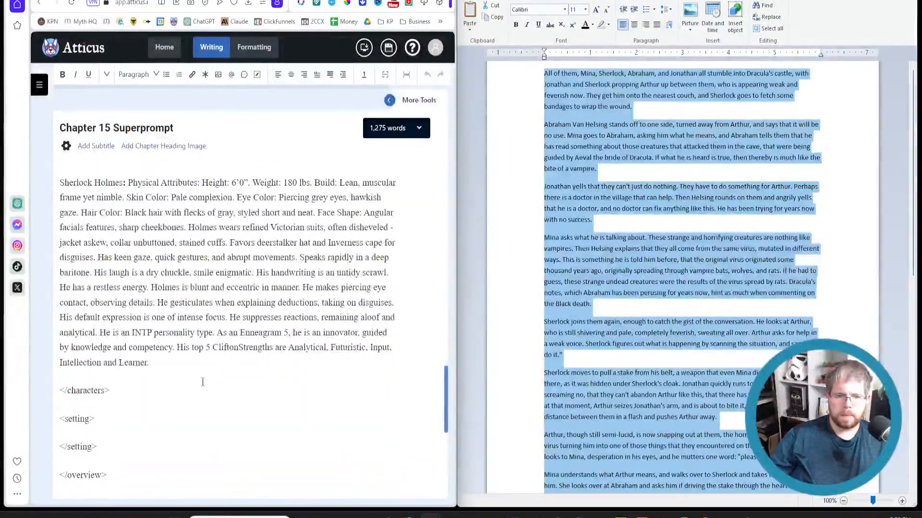
pyautogui.scroll(-2, 144, 374)
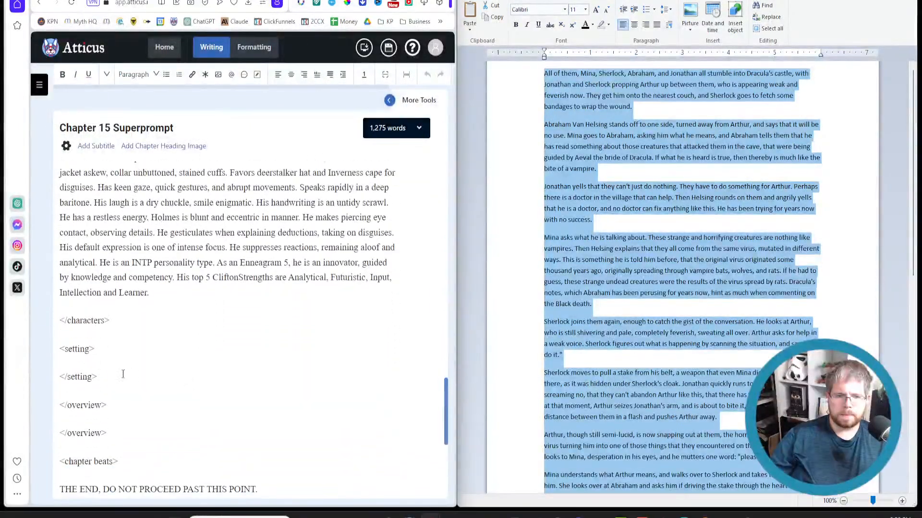
pyautogui.click(108, 422)
pyautogui.press('Return')
pyautogui.hotkey('ctrl', 'v')
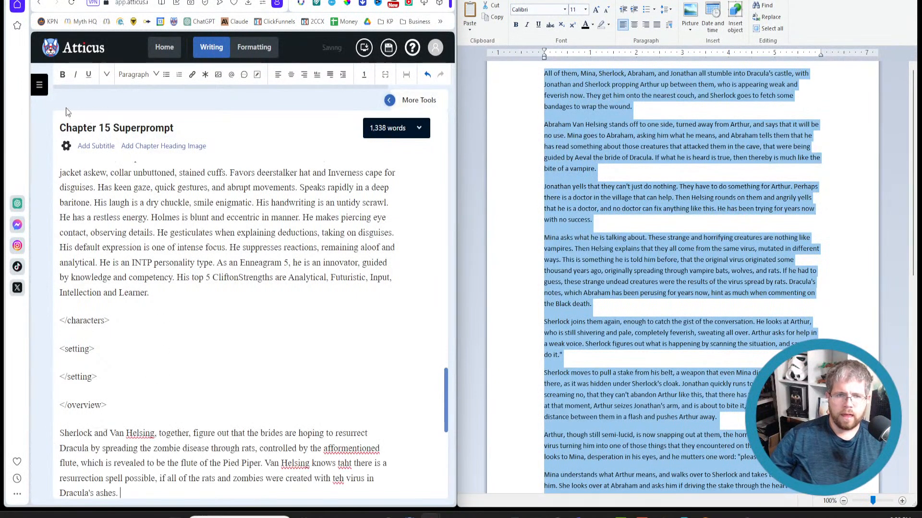
# Copy the castle setting paragraph between the setting tags of the Chapter 14 Superprompt.
pyautogui.click(39, 86)
pyautogui.scroll(-1, 108, 384)
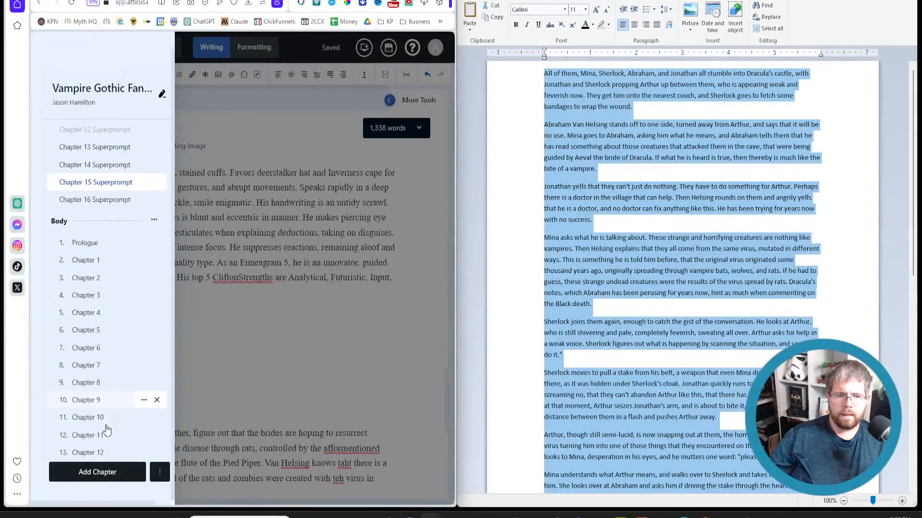
pyautogui.scroll(2, 107, 288)
pyautogui.click(113, 229)
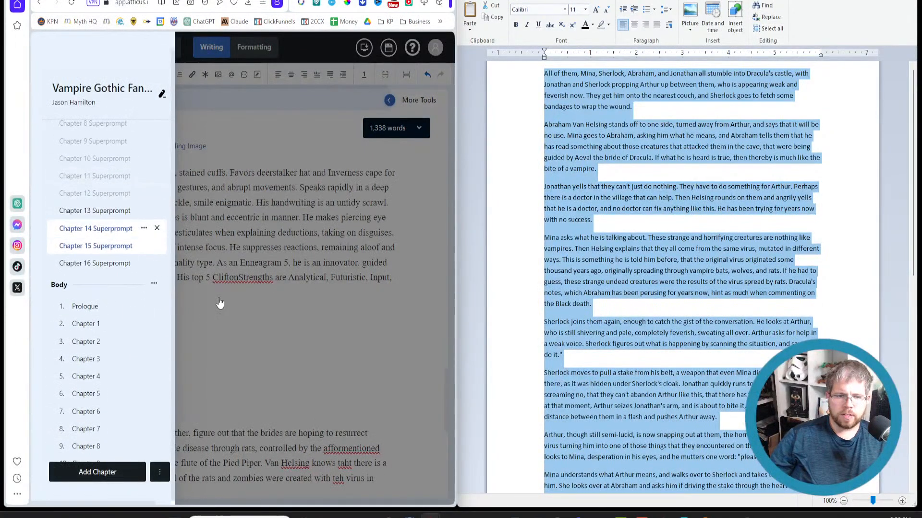
pyautogui.click(235, 301)
pyautogui.scroll(-10, 130, 378)
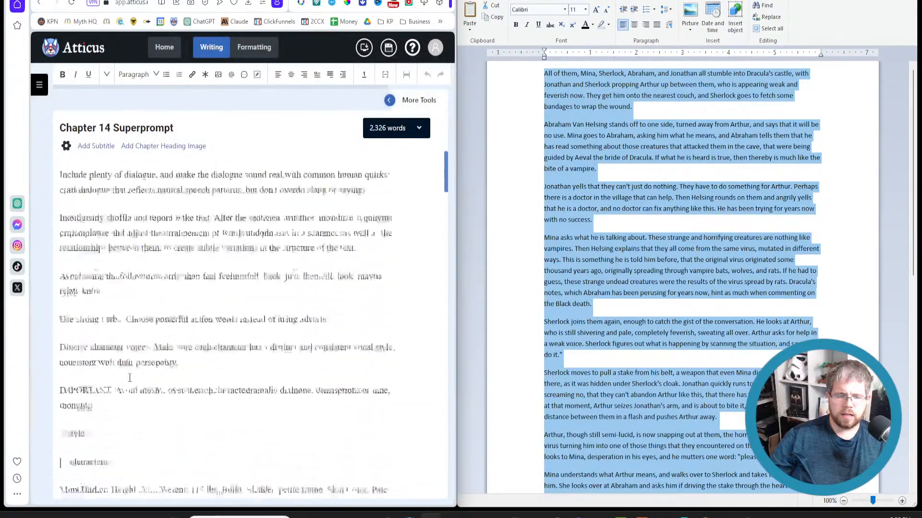
pyautogui.scroll(-2, 129, 378)
pyautogui.scroll(10, 130, 378)
pyautogui.scroll(-4, 129, 377)
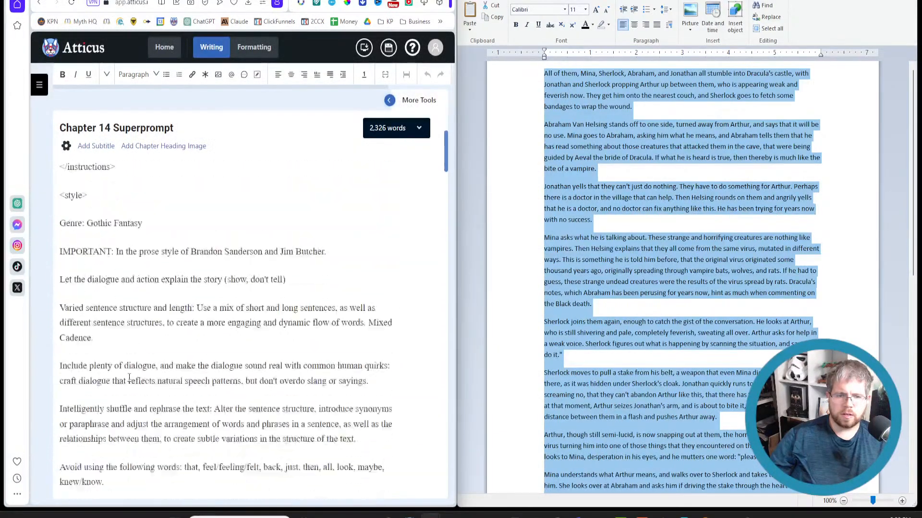
pyautogui.scroll(-5, 129, 378)
pyautogui.scroll(-10, 126, 373)
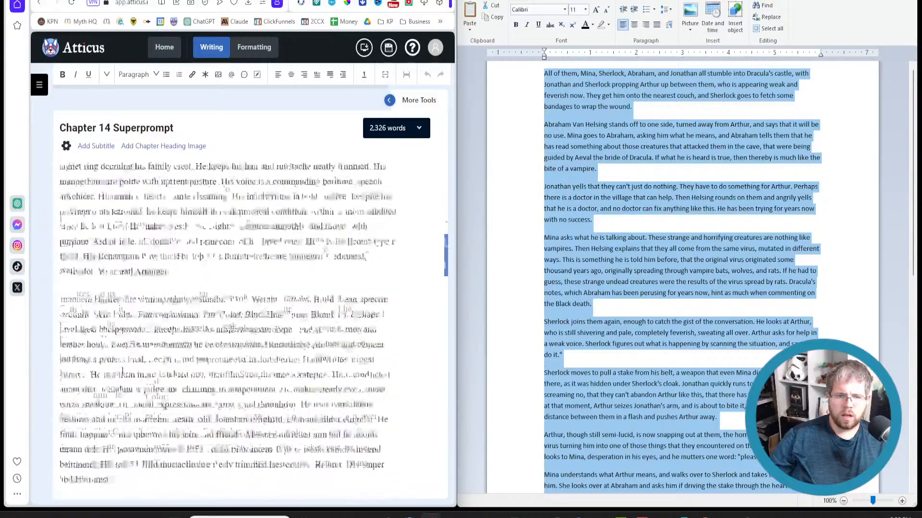
pyautogui.scroll(5, 121, 367)
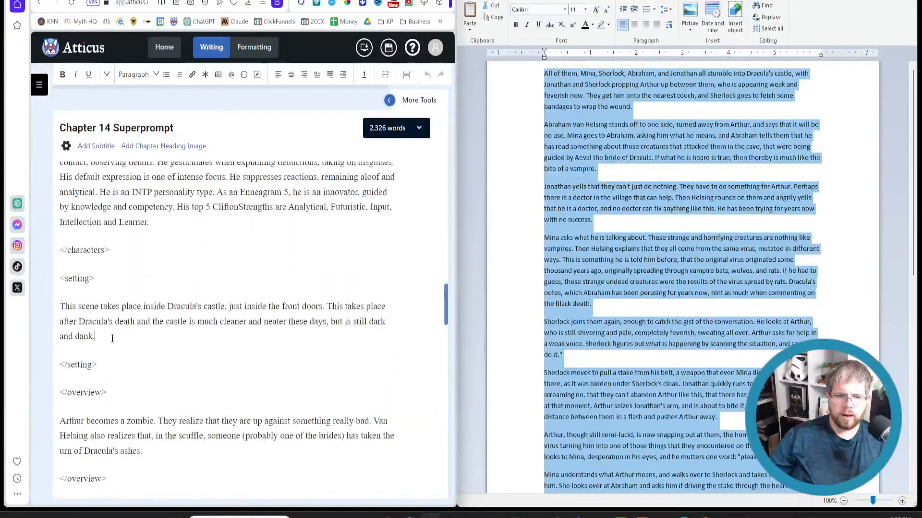
pyautogui.moveTo(113, 338); pyautogui.dragTo(61, 305)
pyautogui.hotkey('ctrl', 'c')
# Paste the copied castle description between the setting tags of the Chapter 15 Superprompt.
pyautogui.click(39, 86)
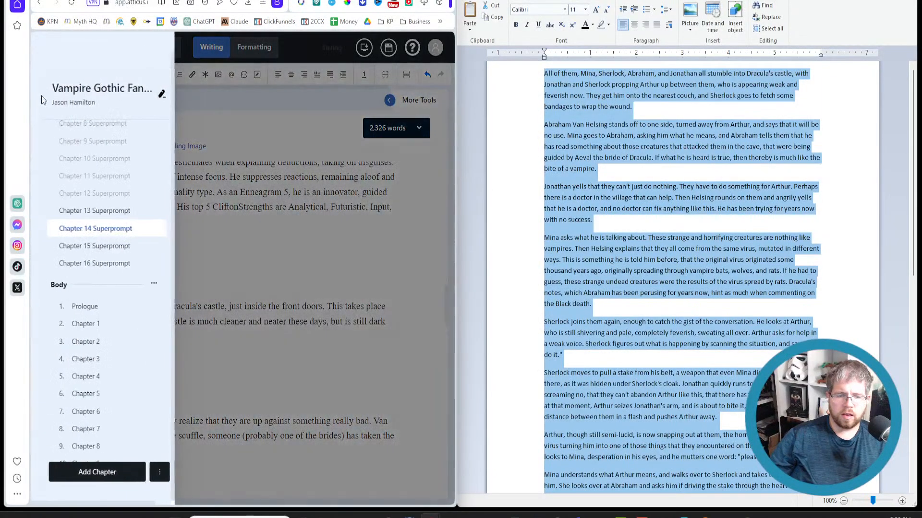
pyautogui.click(98, 247)
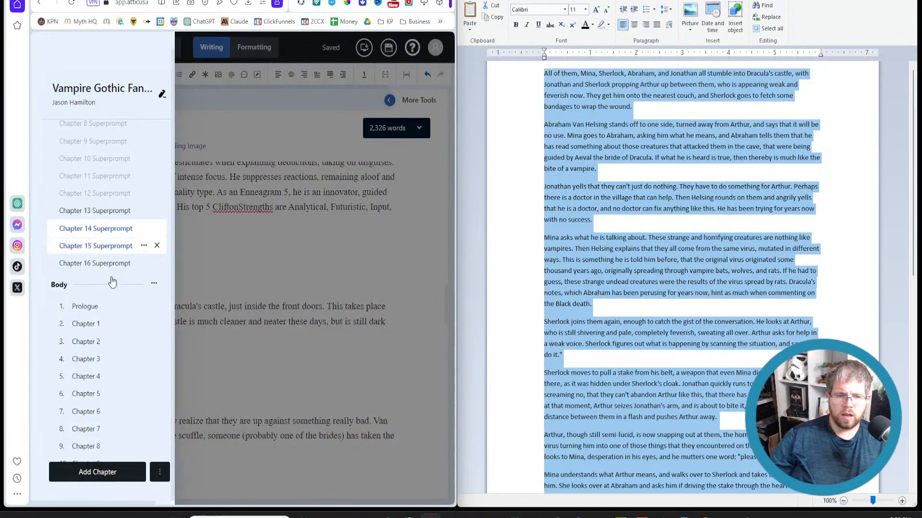
pyautogui.click(180, 350)
pyautogui.scroll(-20, 177, 355)
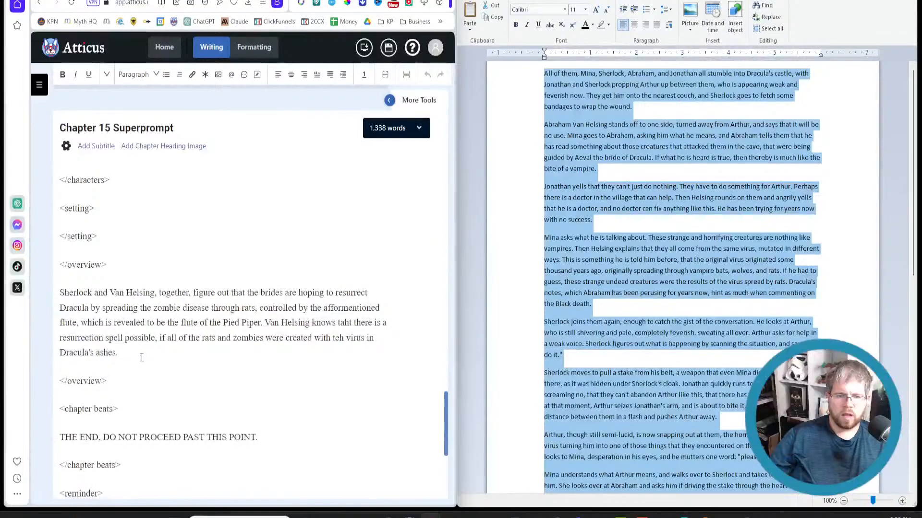
pyautogui.press('Return')
pyautogui.hotkey('ctrl', 'v')
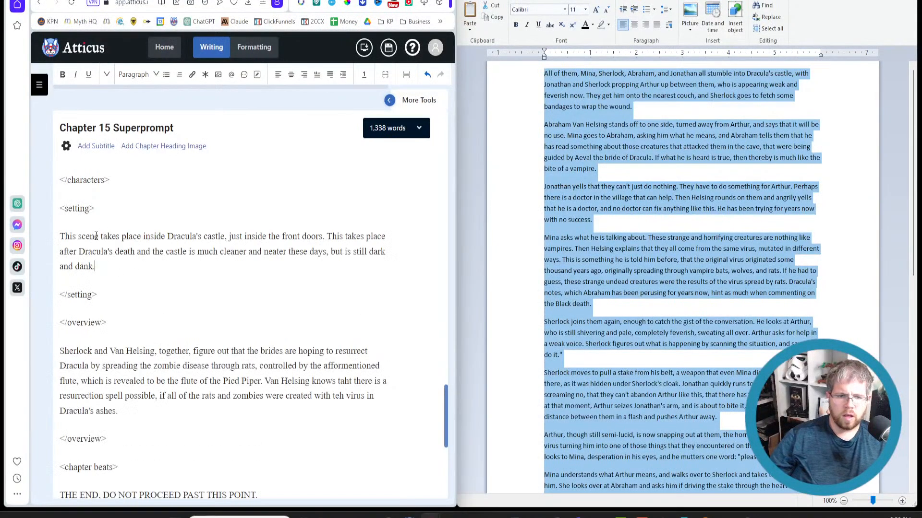
# Copy the overview paragraph of the Chapter 15 Superprompt, from "Sherlock and Van Helsing" to "Dracula's ashes.".
pyautogui.scroll(-13, 595, 313)
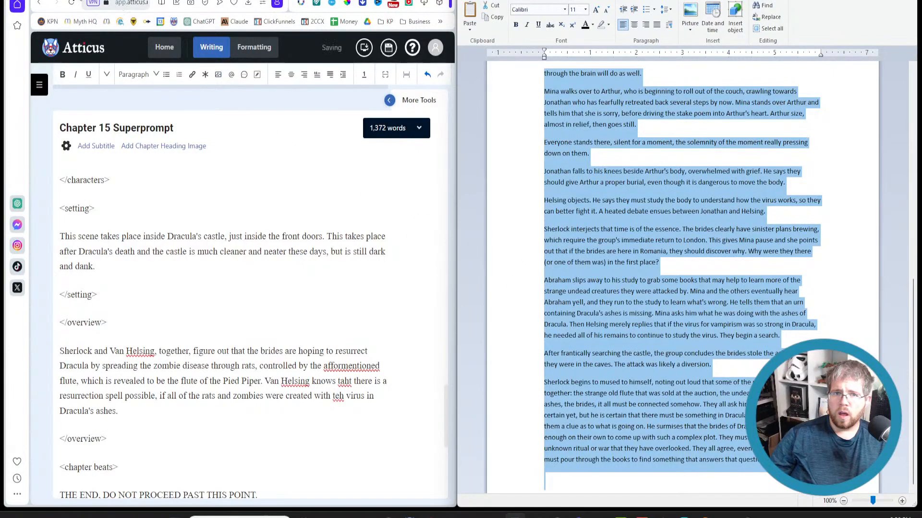
pyautogui.click(136, 381)
pyautogui.moveTo(79, 402); pyautogui.dragTo(32, 356)
pyautogui.hotkey('ctrl', 'c')
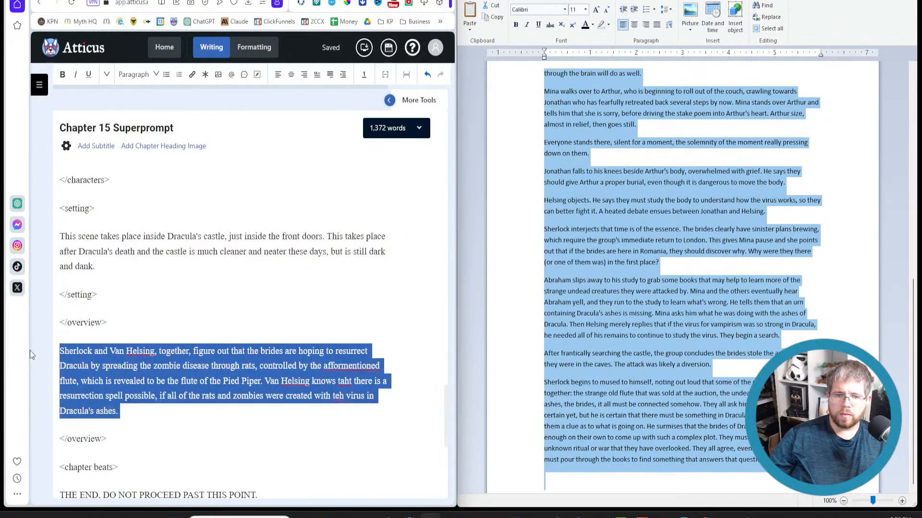
# Switch to Claude and delete the conversation "Debating Arthur's Fate After Staking".
pyautogui.click(96, 0)
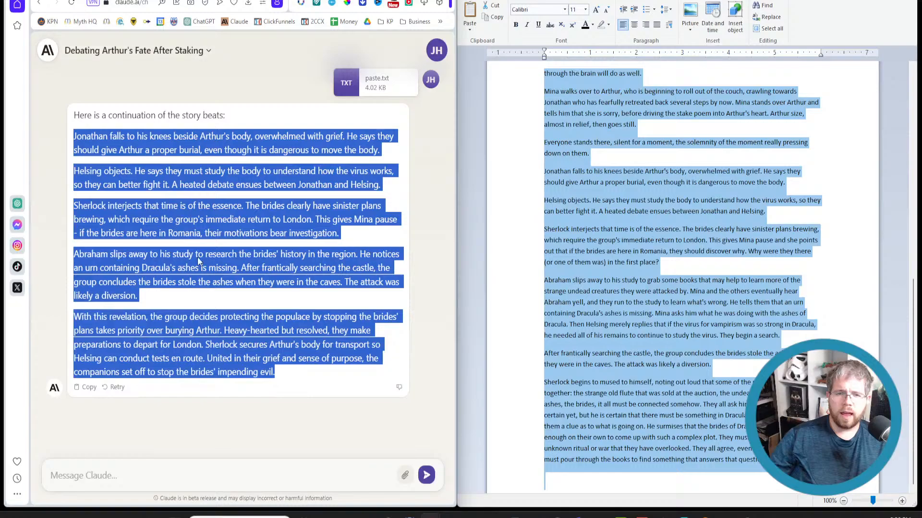
pyautogui.click(151, 468)
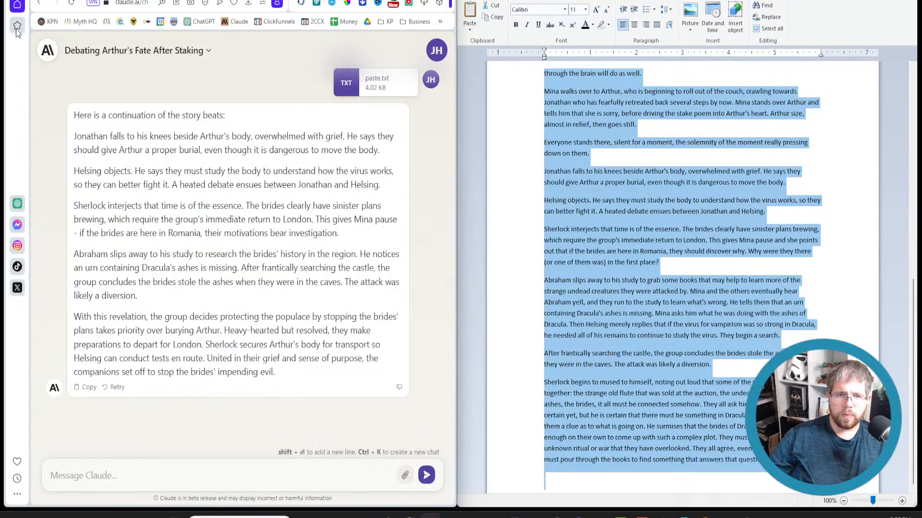
pyautogui.click(139, 51)
pyautogui.click(132, 91)
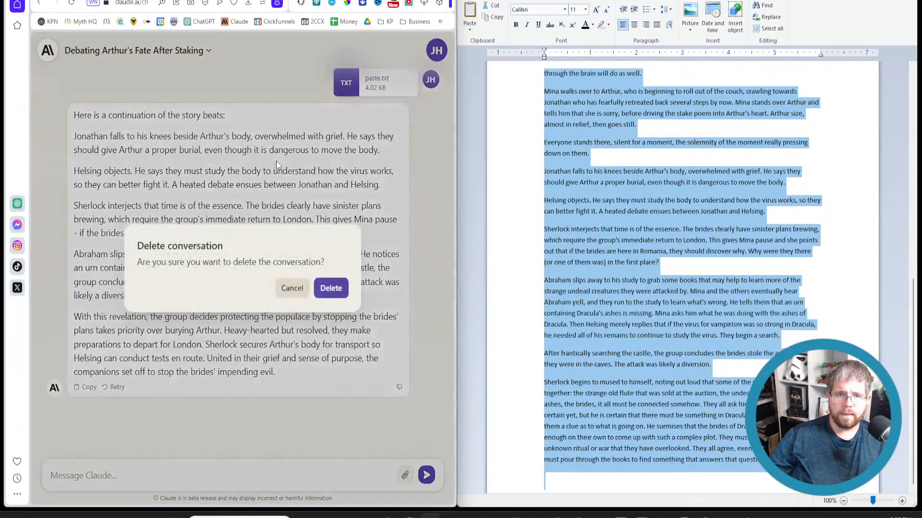
pyautogui.click(331, 288)
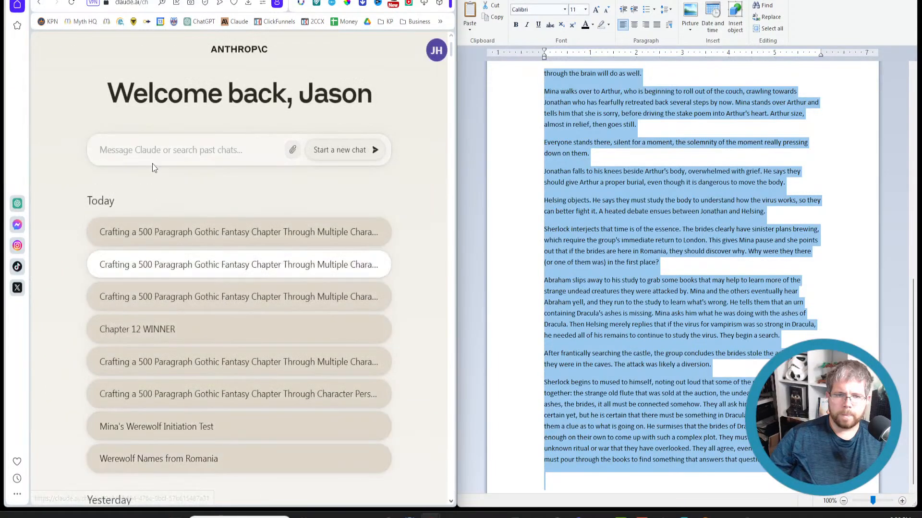
# Start a new chat prompt with "Please continue the following story beats. Write 3000 more words of story beats. This is what should happen:" plus the copied overview.
pyautogui.write('Please continue the following story beats. Write')
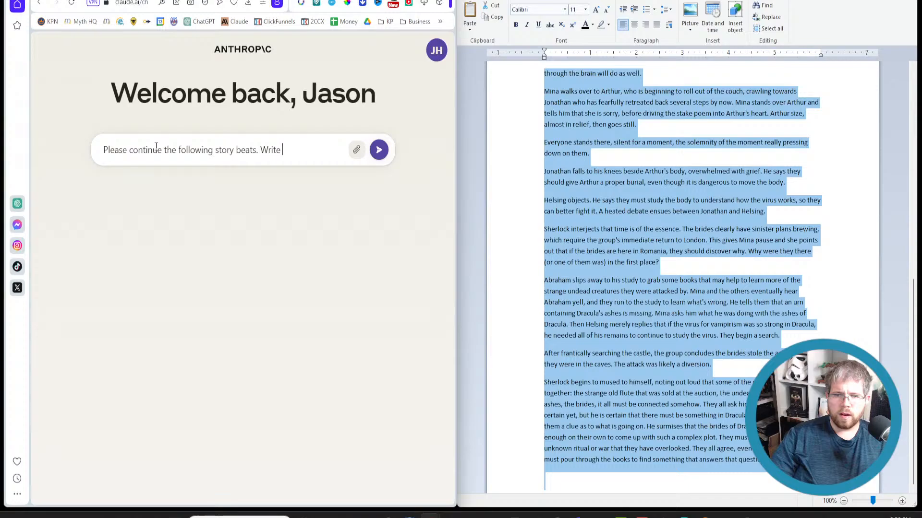
pyautogui.write('3000 more')
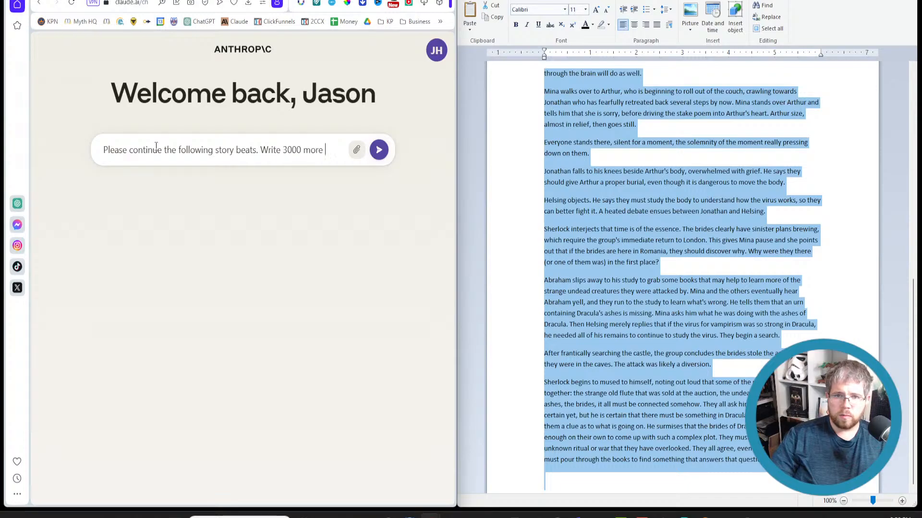
pyautogui.write(' words of story beats. This is what should happen:')
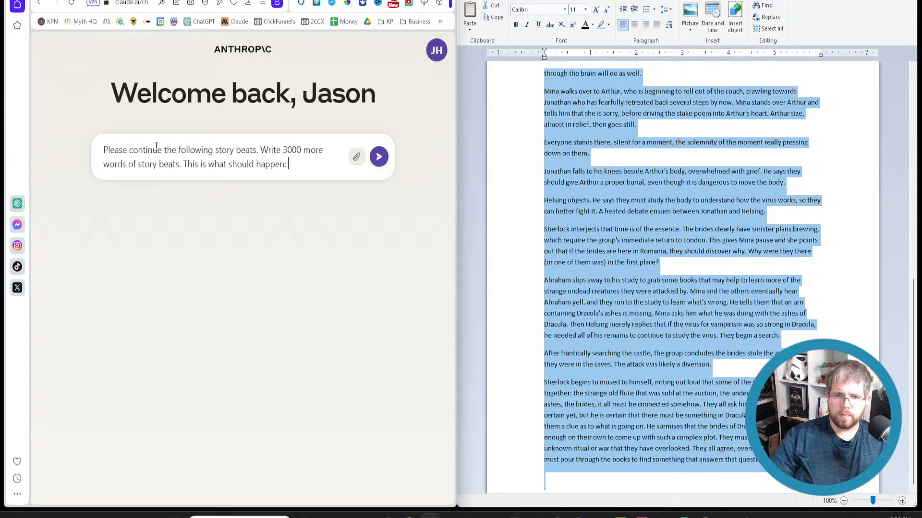
pyautogui.hotkey('ctrl', 'v')
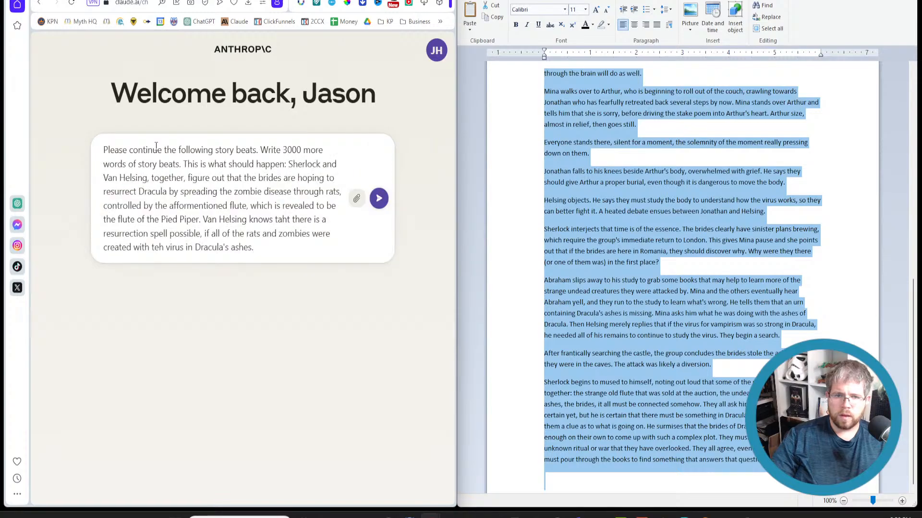
# End the prompt with "Here is the story beats so far, please continue from here:" plus all beats from the WordPad document, and send it.
pyautogui.hotkey('shift', 'Return')
pyautogui.hotkey('shift', 'Return')
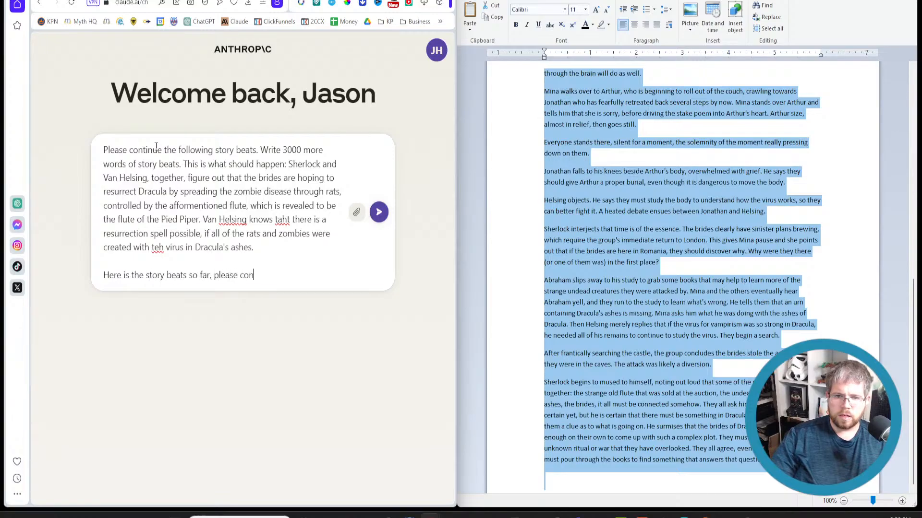
pyautogui.hotkey('shift', 'Return')
pyautogui.hotkey('shift', 'Return')
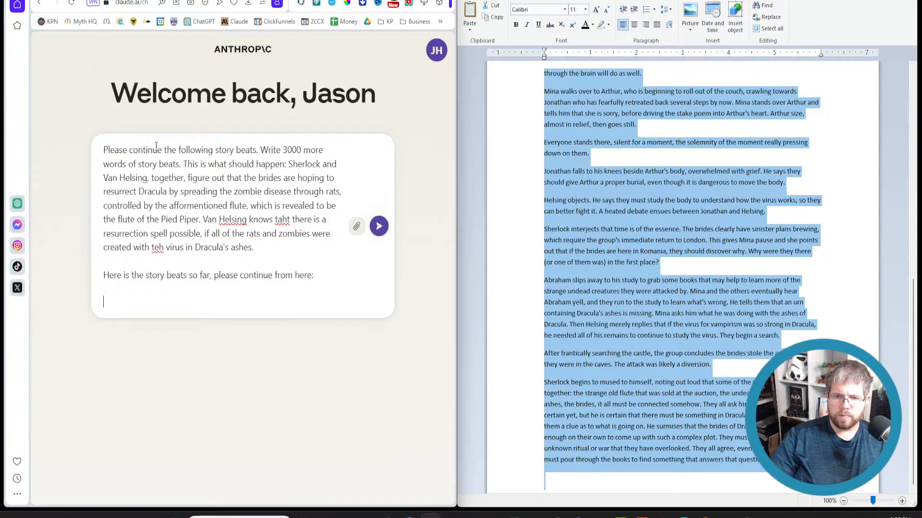
pyautogui.click(614, 216)
pyautogui.hotkey('ctrl', 'a')
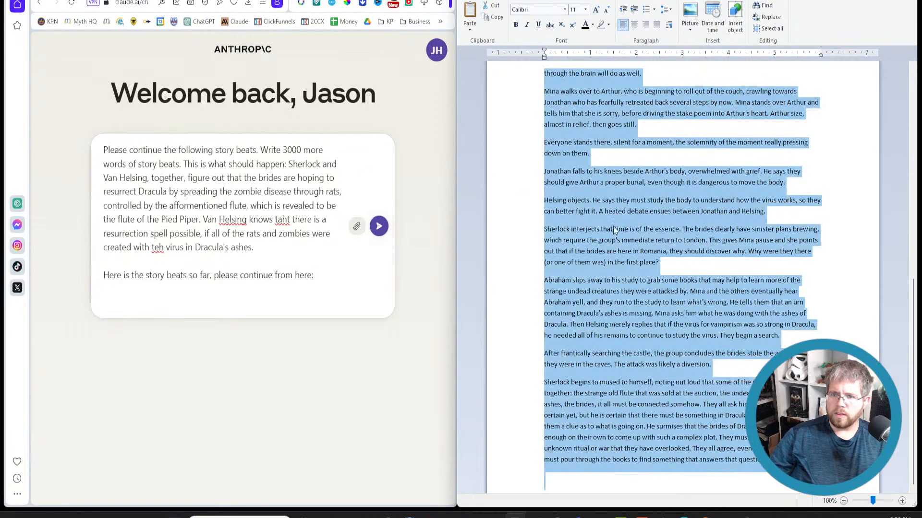
pyautogui.click(266, 314)
pyautogui.hotkey('ctrl', 'v')
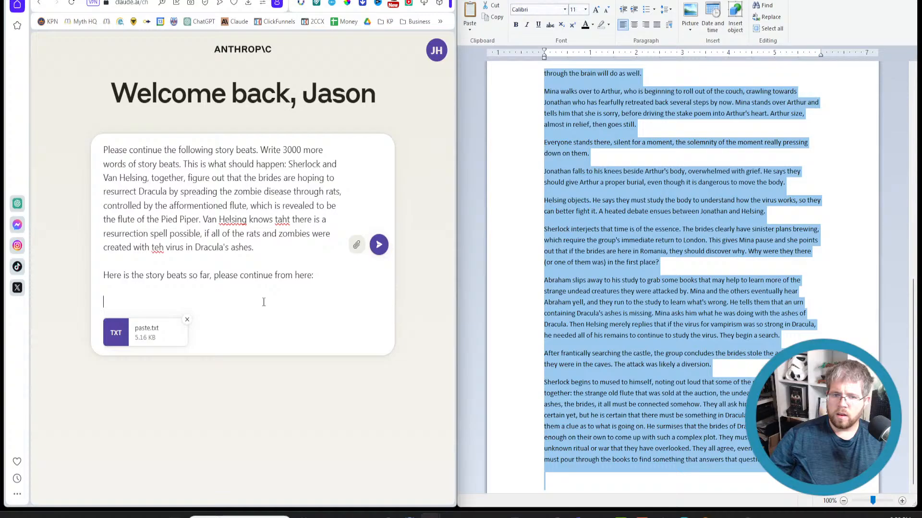
pyautogui.press('Return')
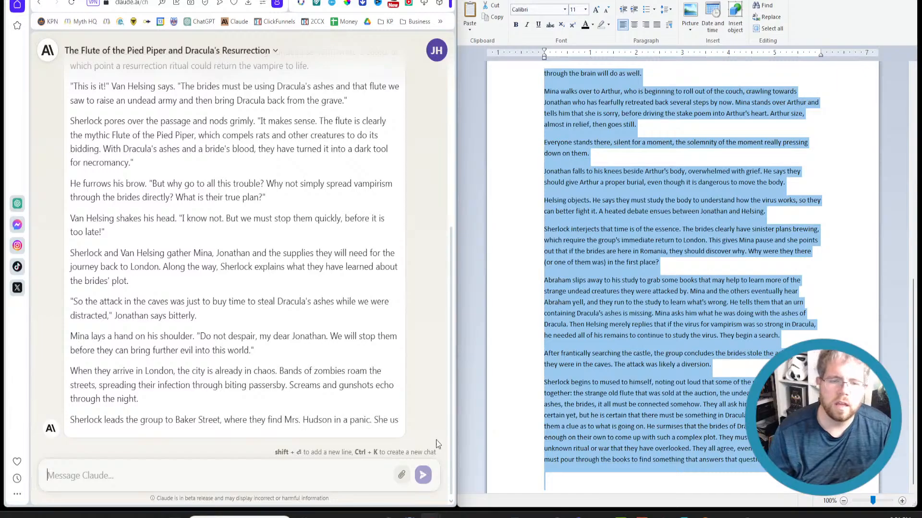
# Copy the text of the sent prompt into a new Claude chat and leave a blank line after it.
pyautogui.scroll(7, 189, 347)
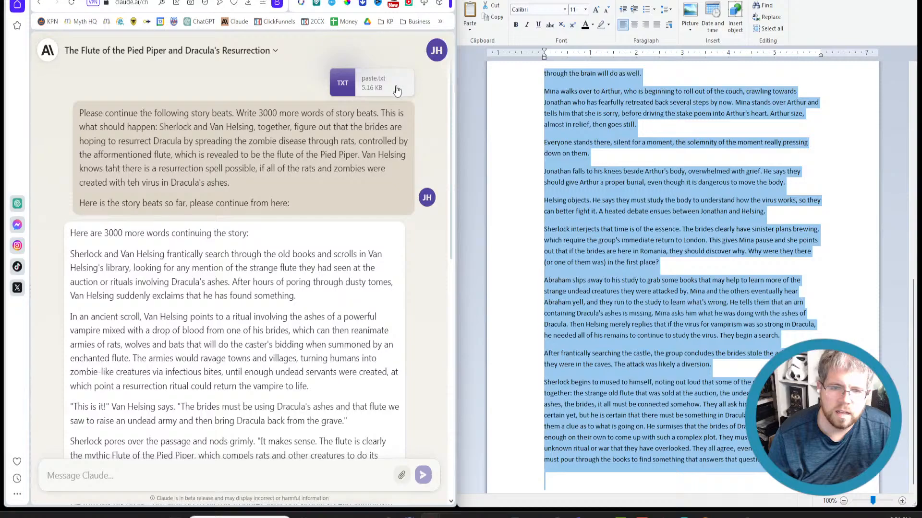
pyautogui.moveTo(307, 205); pyautogui.dragTo(73, 118)
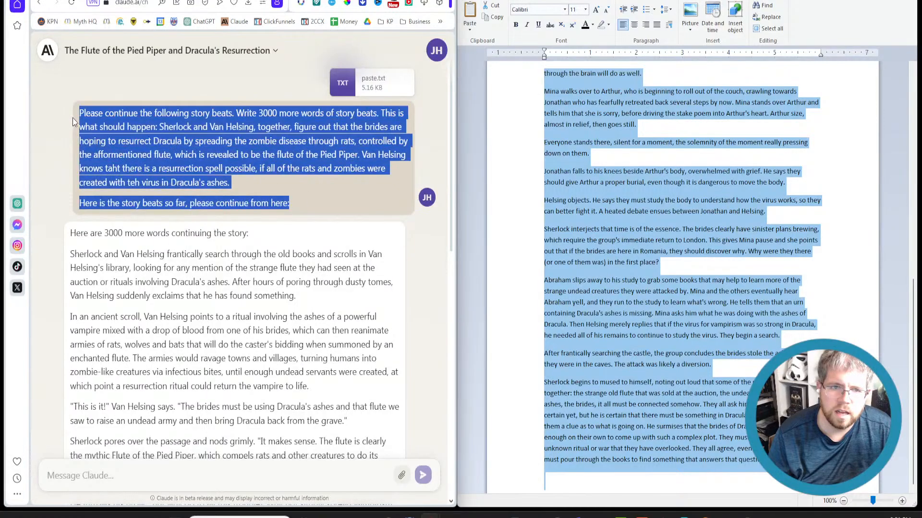
pyautogui.click(48, 50)
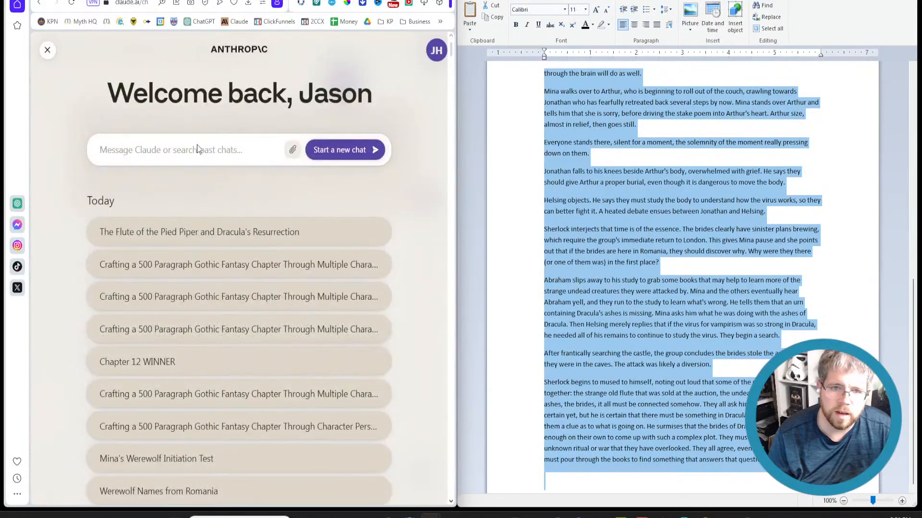
pyautogui.hotkey('ctrl', 'v')
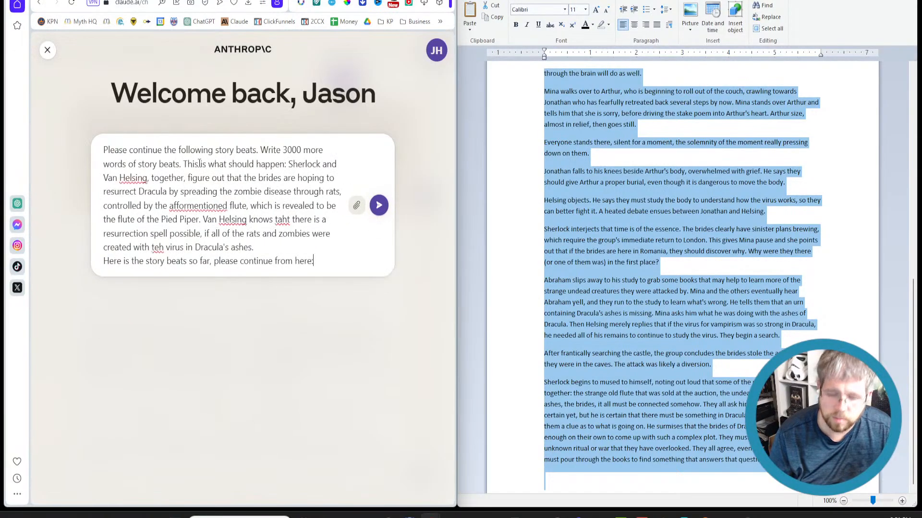
pyautogui.hotkey('shift', 'Return')
pyautogui.hotkey('shift', 'Return')
# Attach the complete story beats from the WordPad document to the new prompt and send it.
pyautogui.click(605, 301)
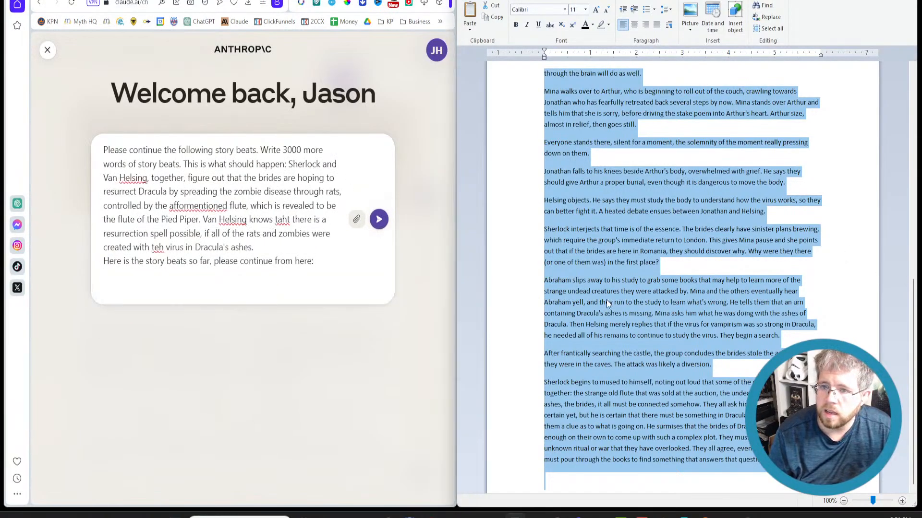
pyautogui.hotkey('ctrl', 'a')
pyautogui.click(211, 287)
pyautogui.hotkey('ctrl', 'v')
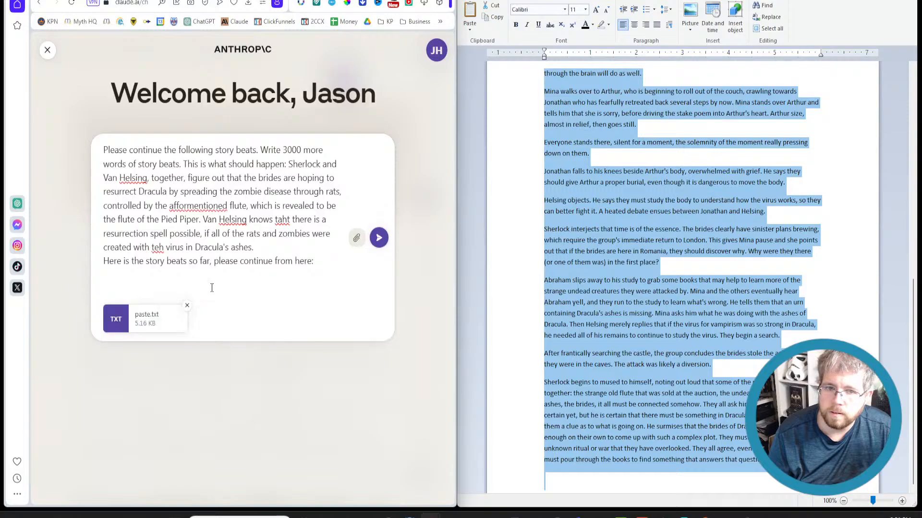
pyautogui.press('Return')
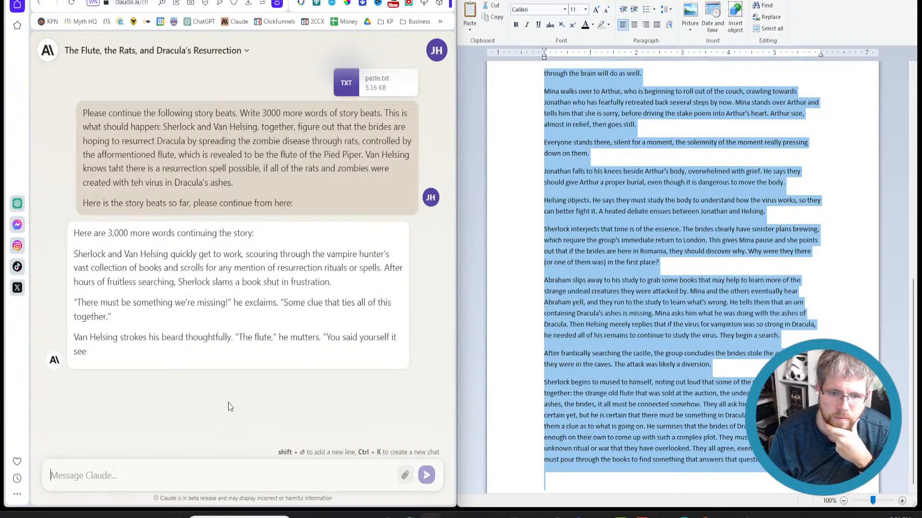
# Replace the WordPad document's text with the new response's first story paragraph and append "Even he can't seem to find everything that they need.".
pyautogui.moveTo(359, 281); pyautogui.dragTo(73, 259)
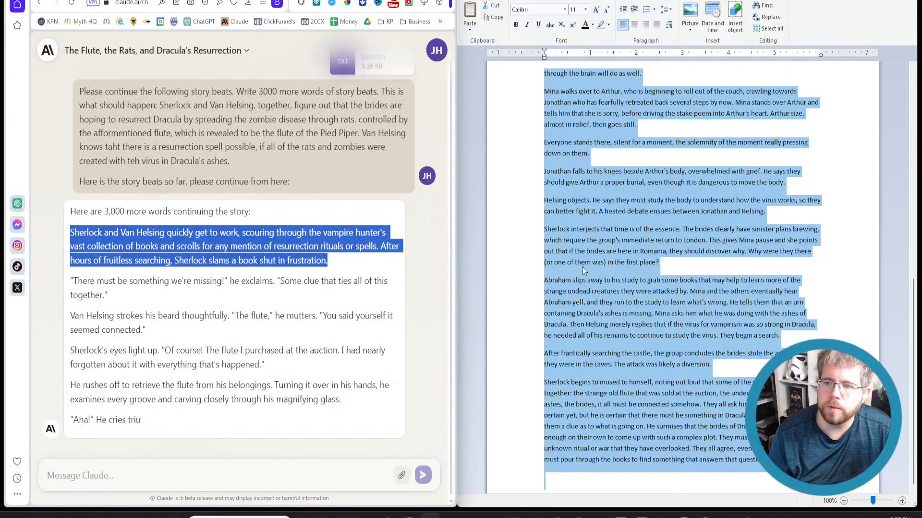
pyautogui.click(581, 265)
pyautogui.hotkey('ctrl', 'v')
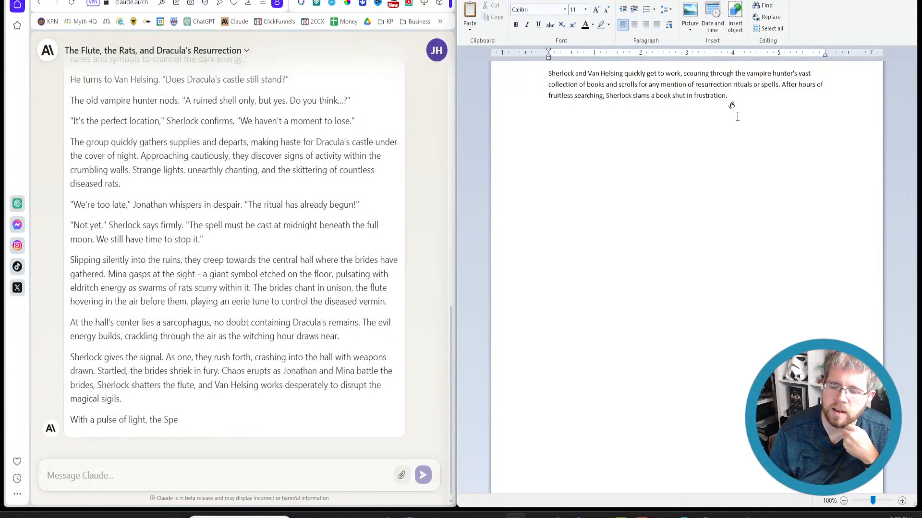
pyautogui.write("Even he can't seem to find everything that they need.")
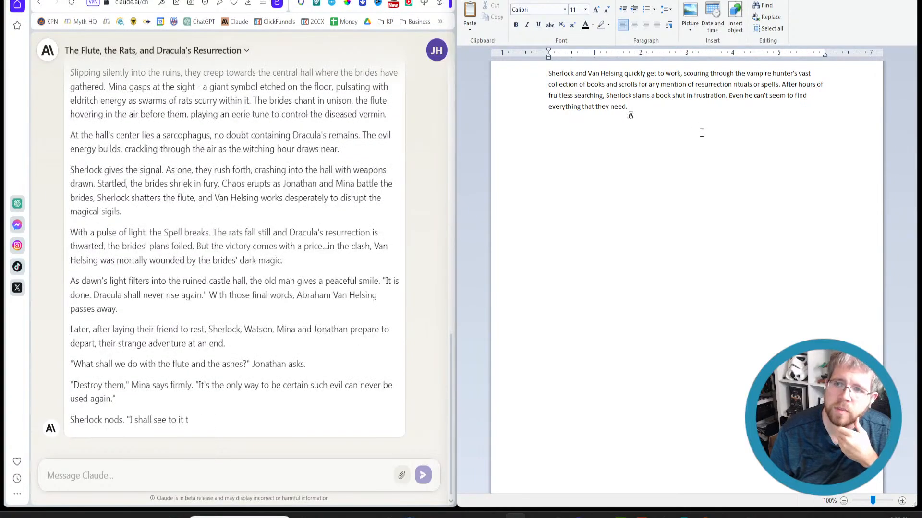
# Add two paragraphs: Mina searching for hours, tiring and seeking the missing Jonathan, and finding him outside the castle digging Arthur's grave with a shovel found nearby.
pyautogui.write(', Mina has been searching too.')
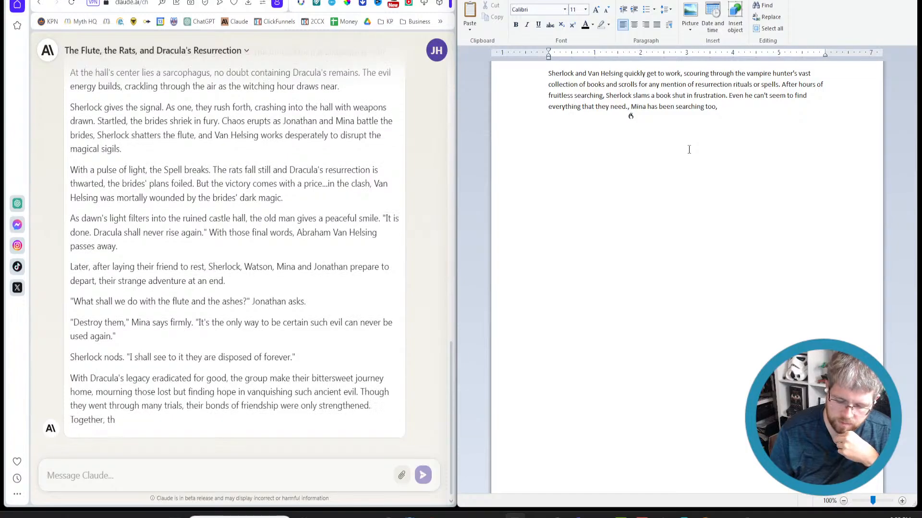
pyautogui.press('Return')
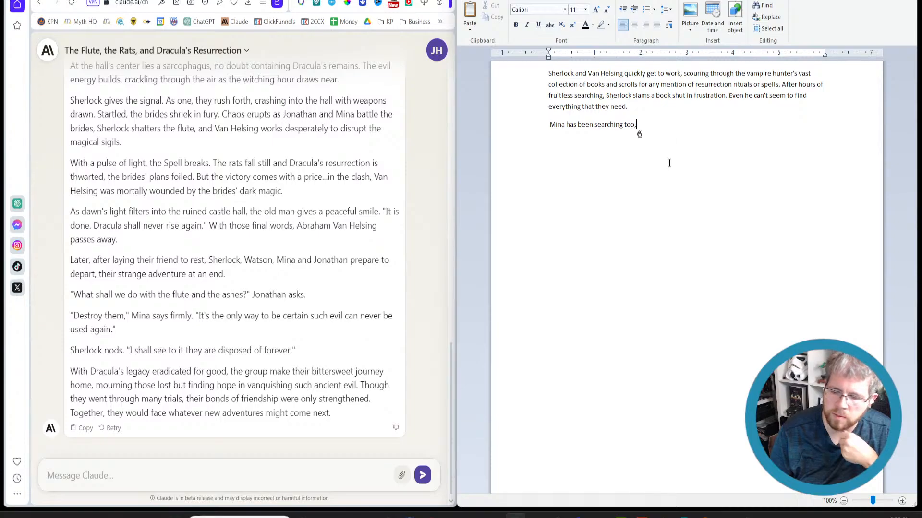
pyautogui.write('for several hours, but daytime is starting to come in and she is')
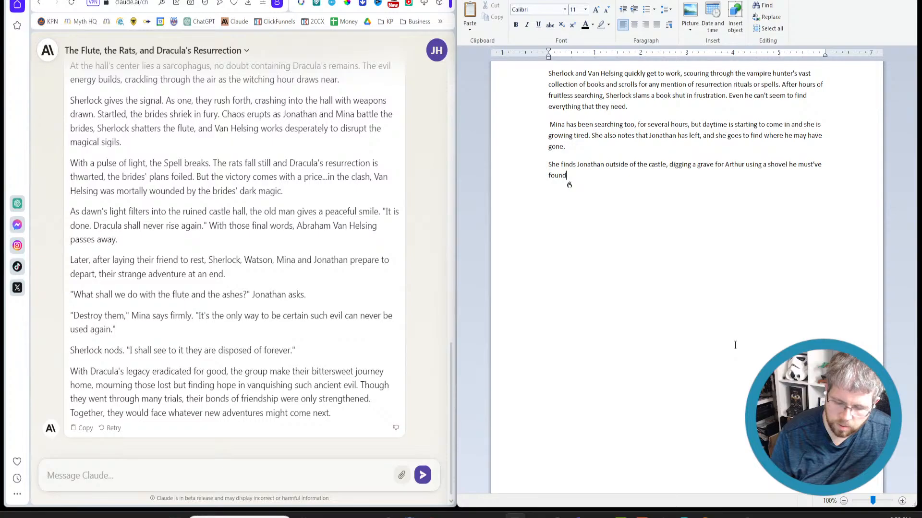
pyautogui.write('nearby')
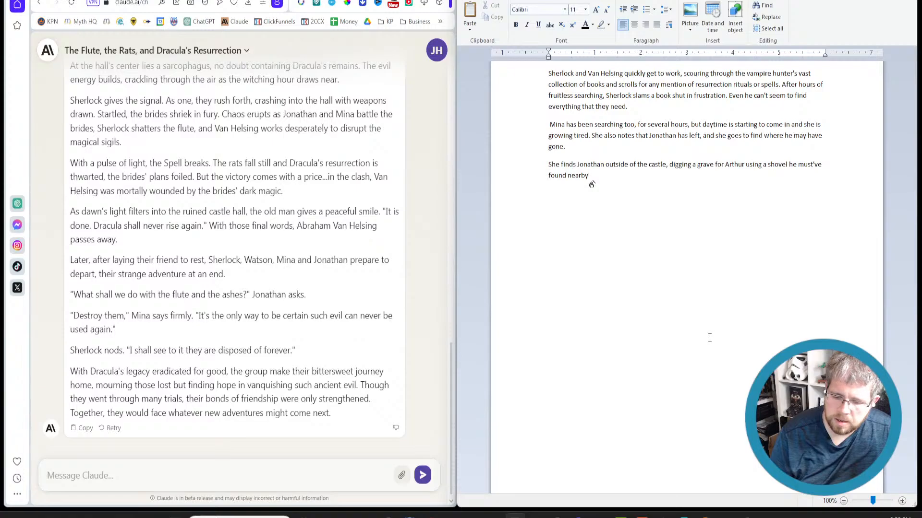
pyautogui.write('.')
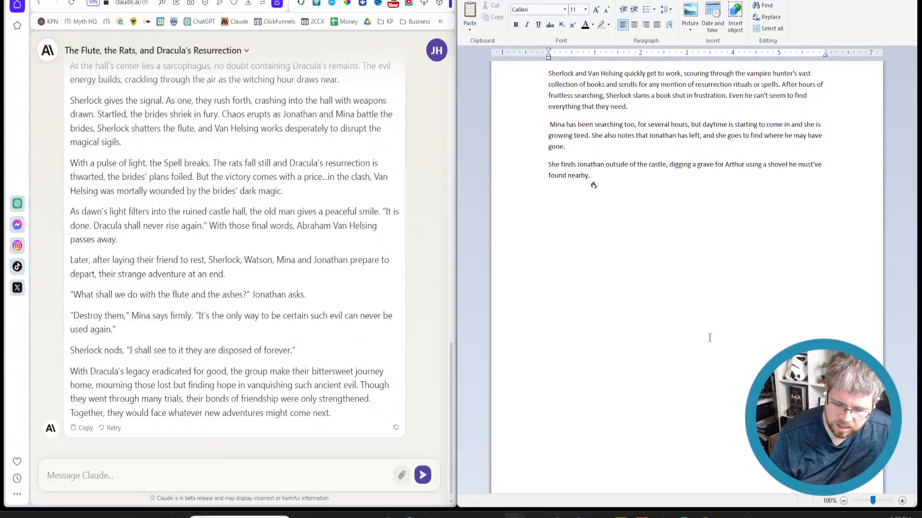
# Continue with "Jonathan is silent as he digs, and Mina joins him silently", having her pick up another shovel from a shed to help him.
pyautogui.write(' Jonathan is silent')
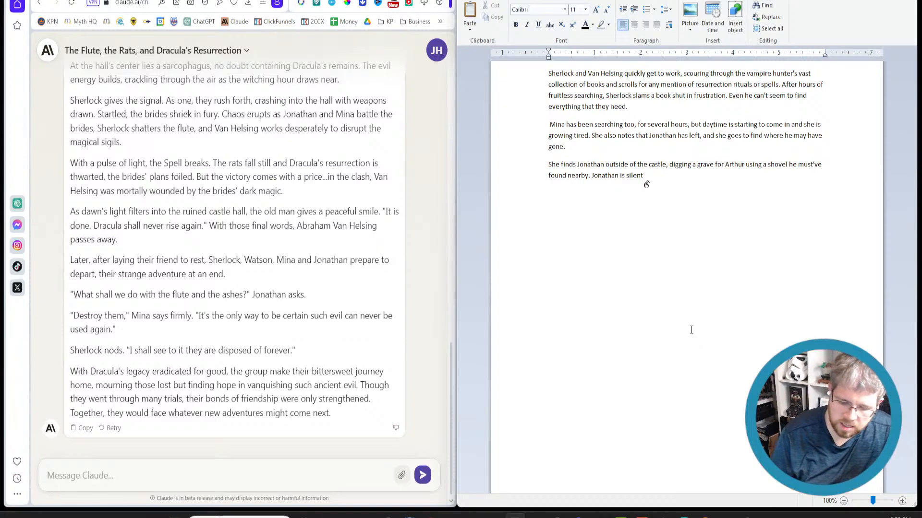
pyautogui.write(' as he digs')
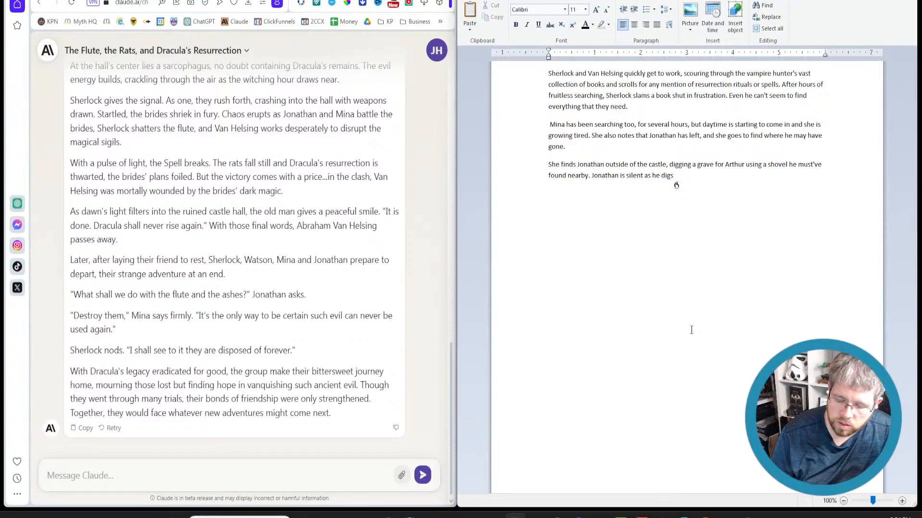
pyautogui.write(', and Mina joins him silently')
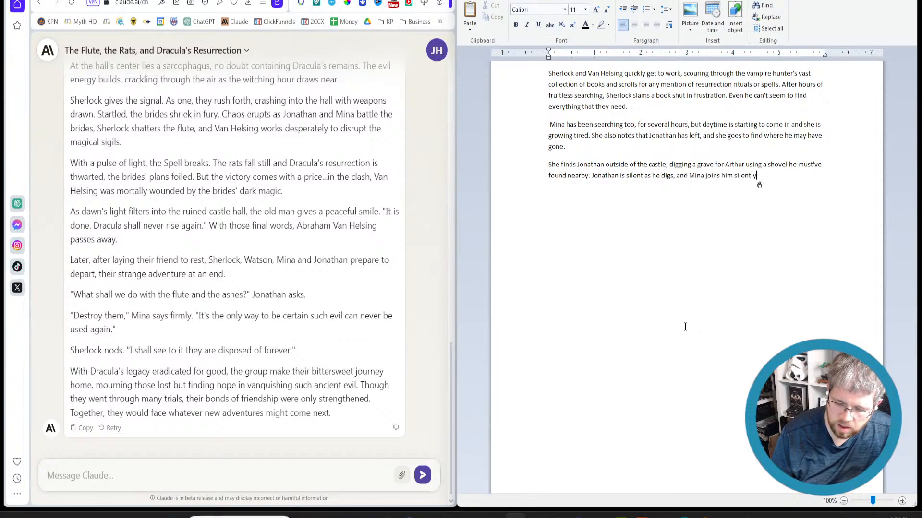
pyautogui.write(',')
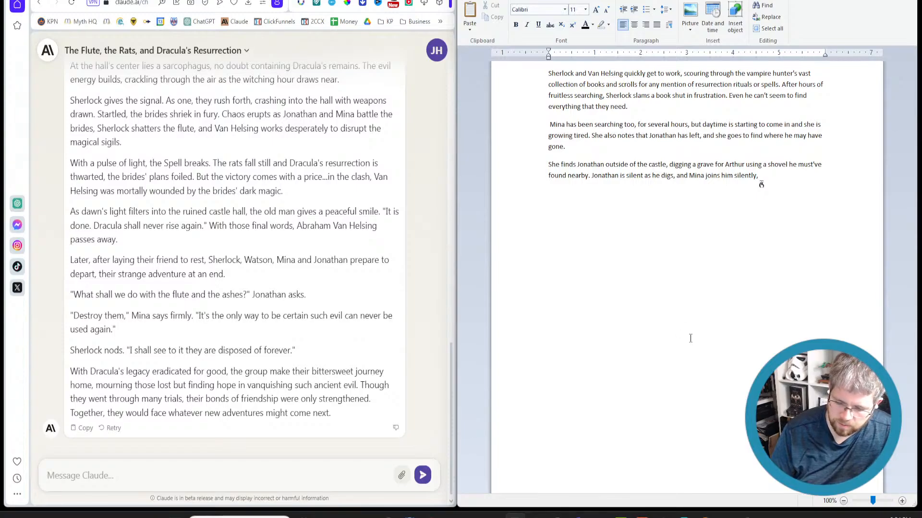
pyautogui.write(' finding a shed where Jonathan must have retrieved the shovel')
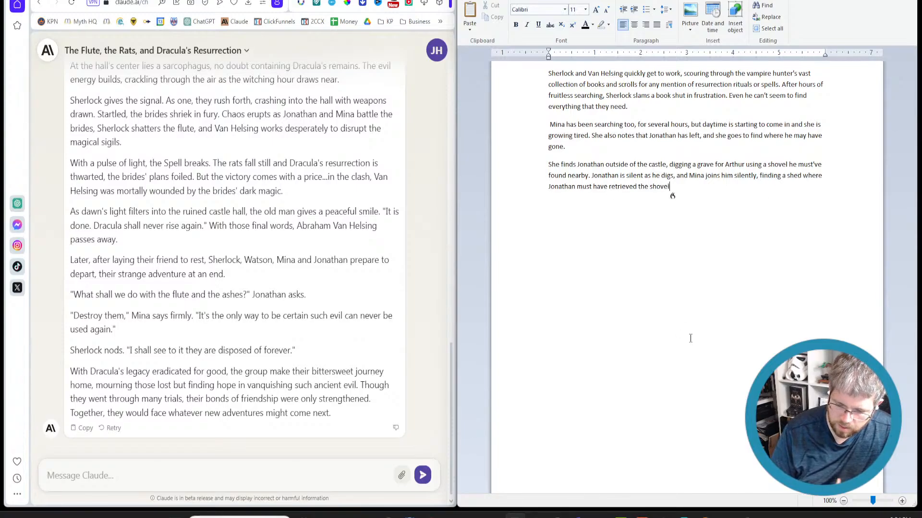
pyautogui.write(',')
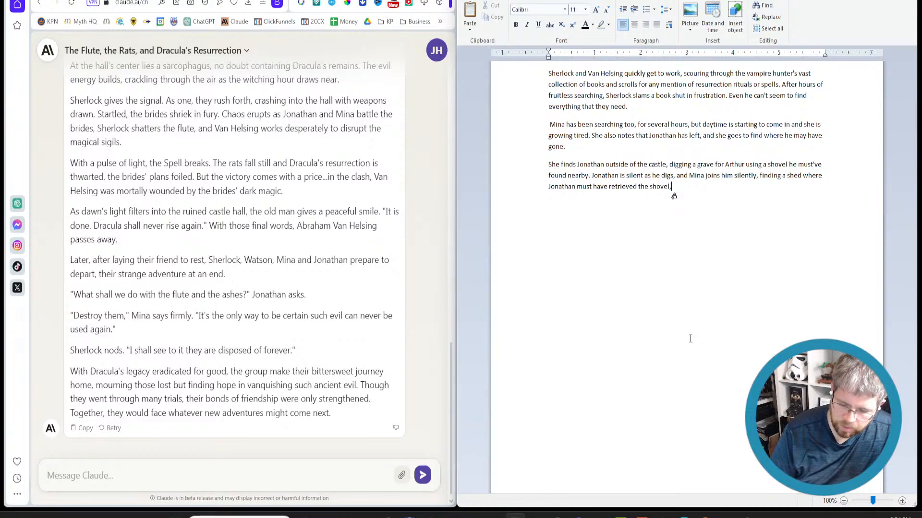
pyautogui.write(' picking up another shovel, and going to help them.')
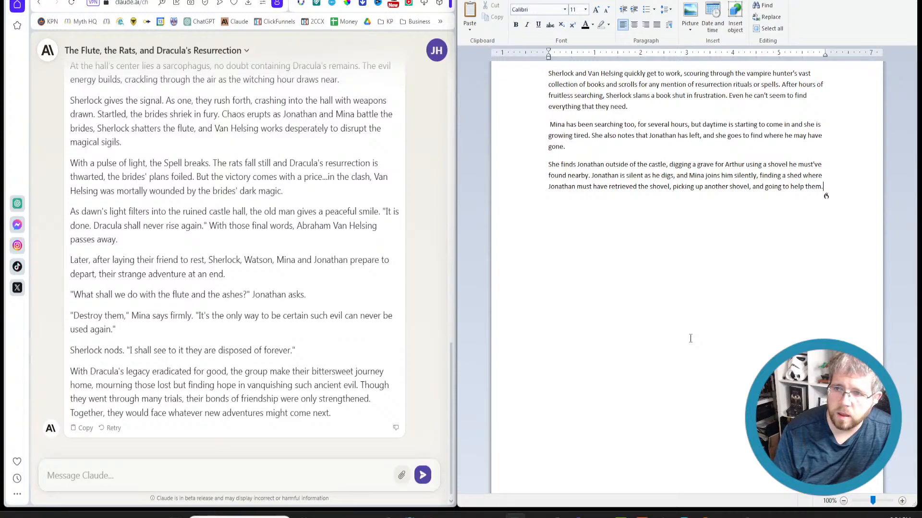
pyautogui.press('BackSpace')
pyautogui.press('BackSpace')
pyautogui.press('BackSpace')
pyautogui.press('BackSpace')
pyautogui.press('BackSpace')
pyautogui.write('him.')
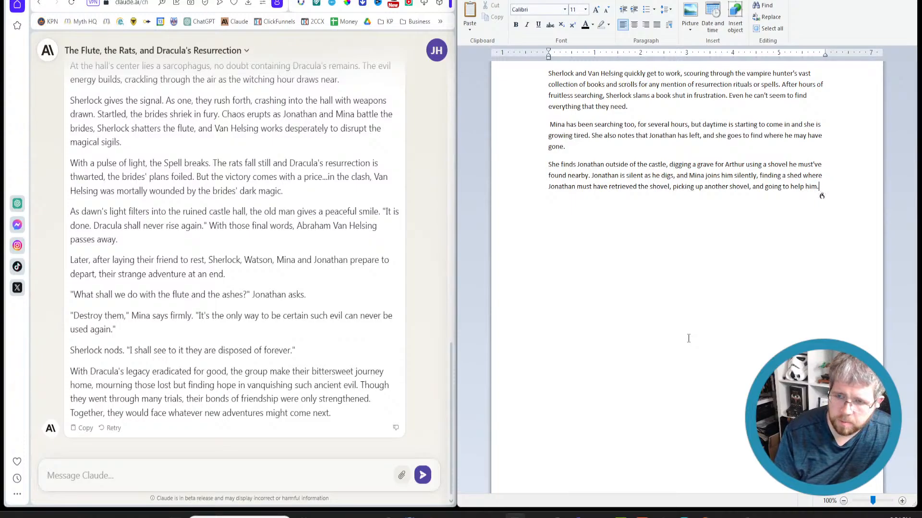
# Add that they worked in silence until the pit is deep enough to bury Arthur "with the stake still embedded in his heart.".
pyautogui.write('They worked in silence for a time.')
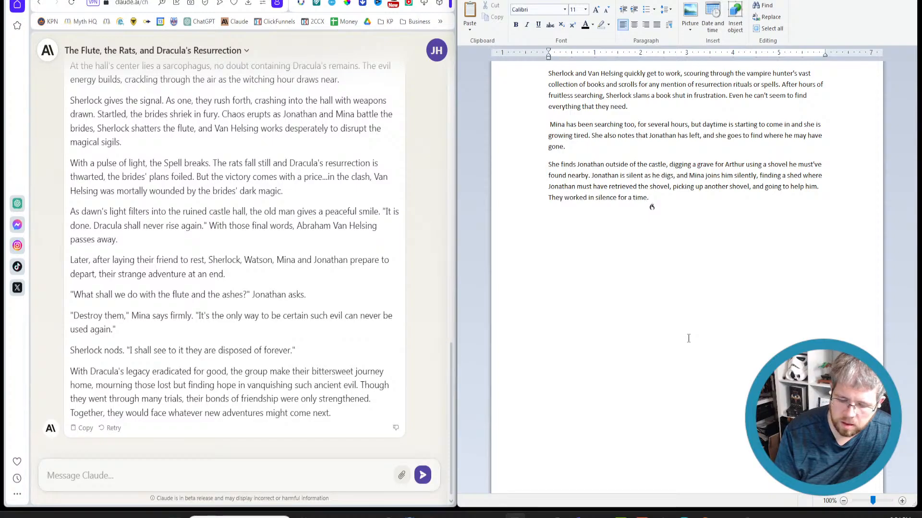
pyautogui.press('BackSpace')
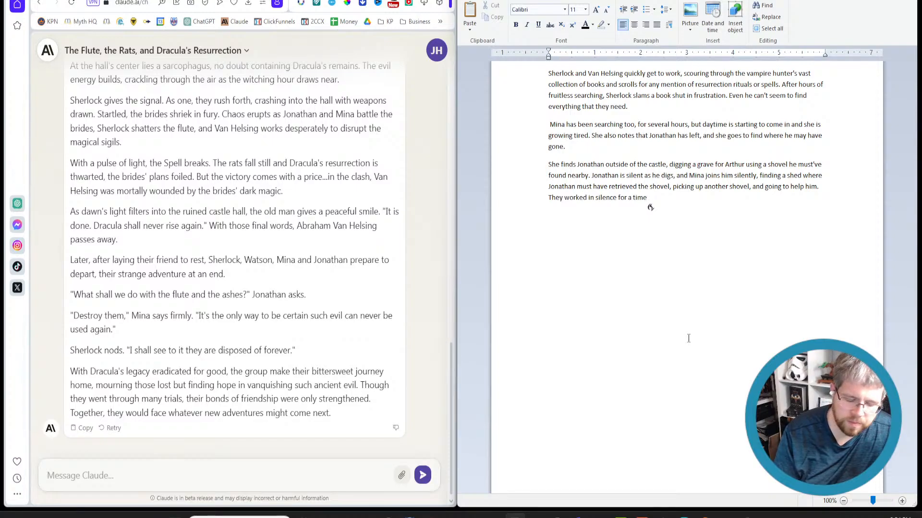
pyautogui.write(', and eventually')
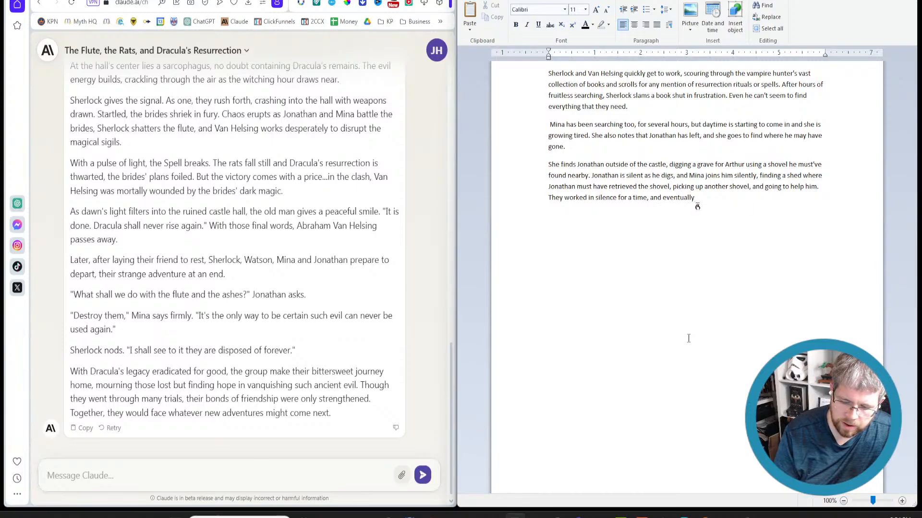
pyautogui.write(' the pit is deep enough that they are able to bury Arthur')
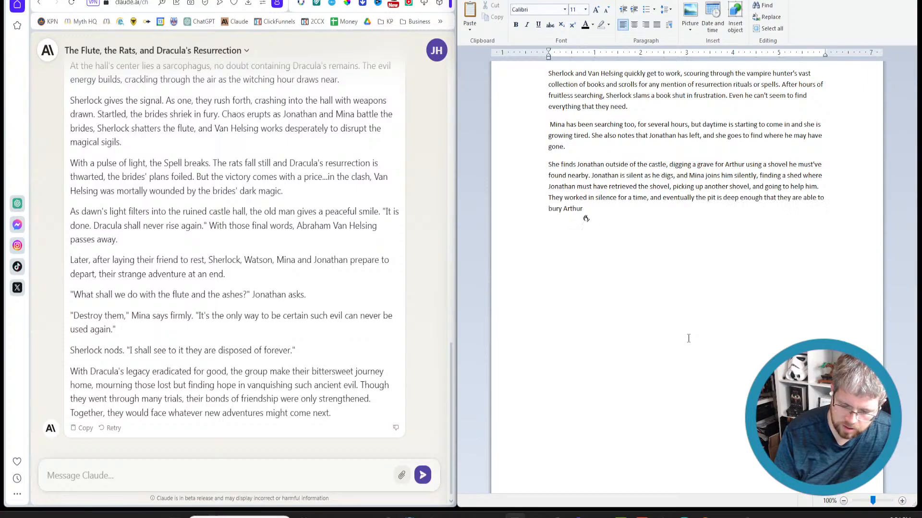
pyautogui.write(' with the stake still embedded in his heart.')
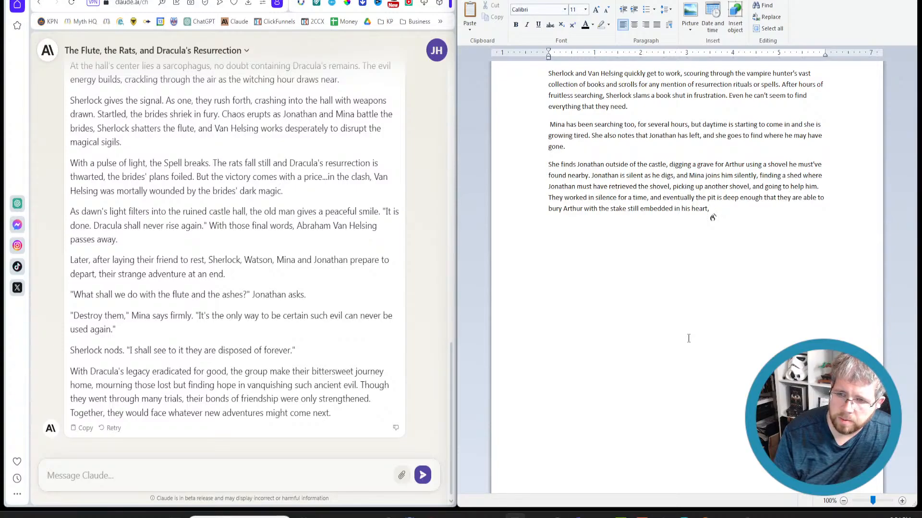
pyautogui.write('.')
pyautogui.press('BackSpace')
pyautogui.press('BackSpace')
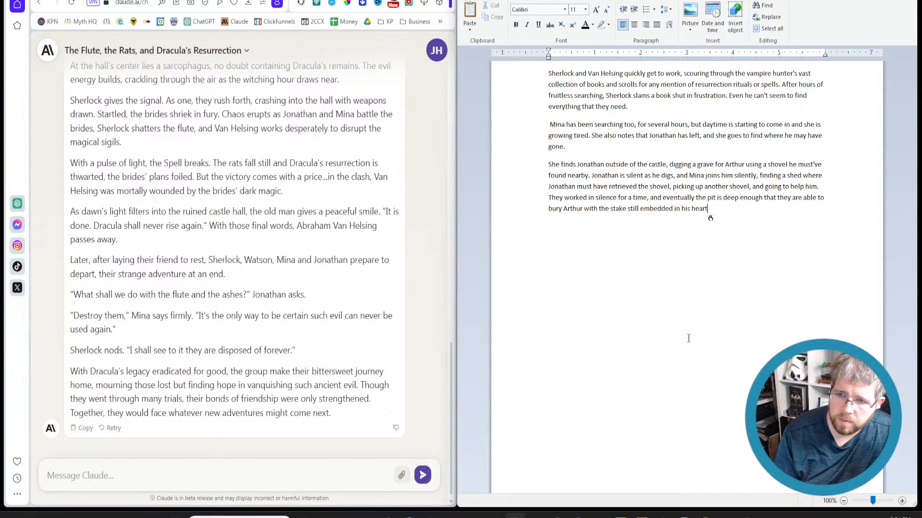
pyautogui.write('.')
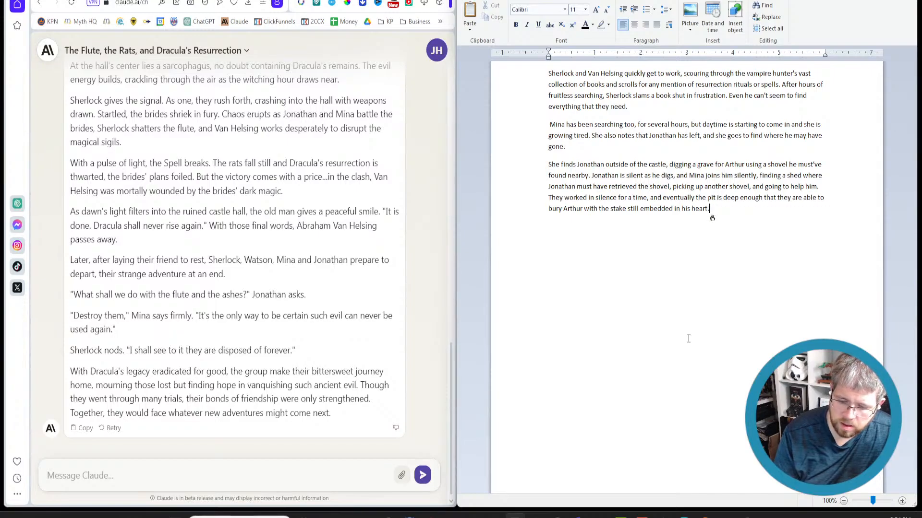
# End the paragraph with "Then they cover him in the loose dirt." and start a new paragraph below it.
pyautogui.write(' Then they')
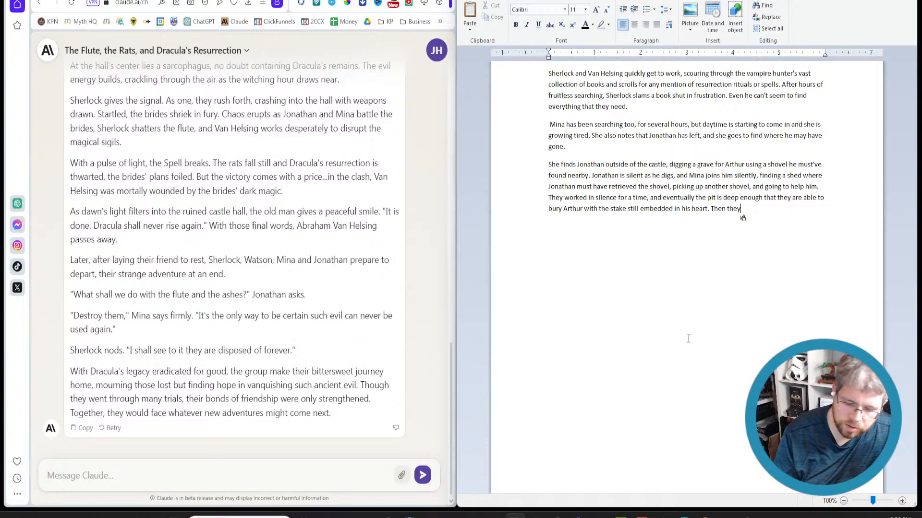
pyautogui.write('cover him in the loose dirt')
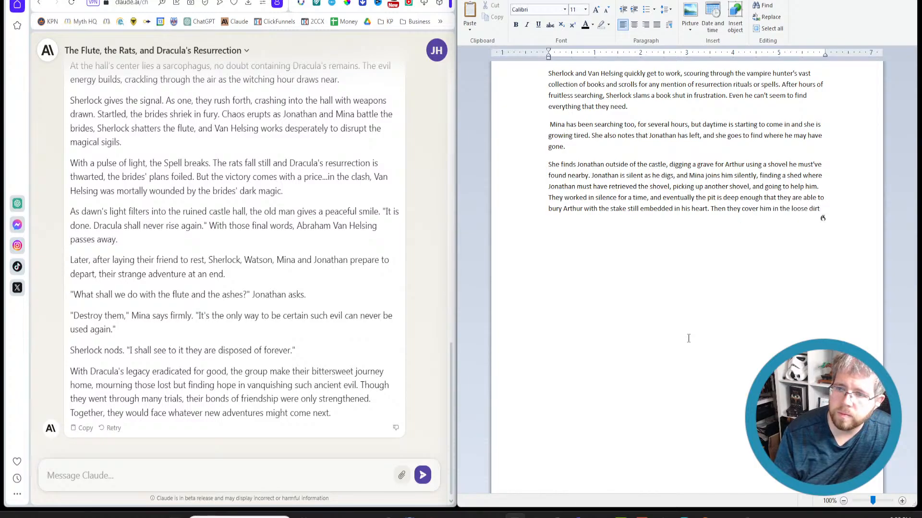
pyautogui.write('.')
pyautogui.press('Return')
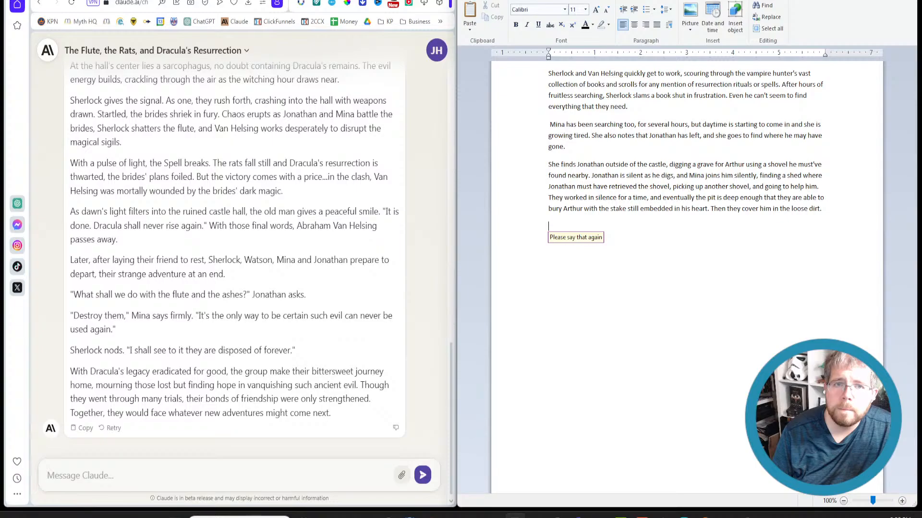
# Switch to the book project in Atticus and open its Outline page for reference.
pyautogui.click(169, 1)
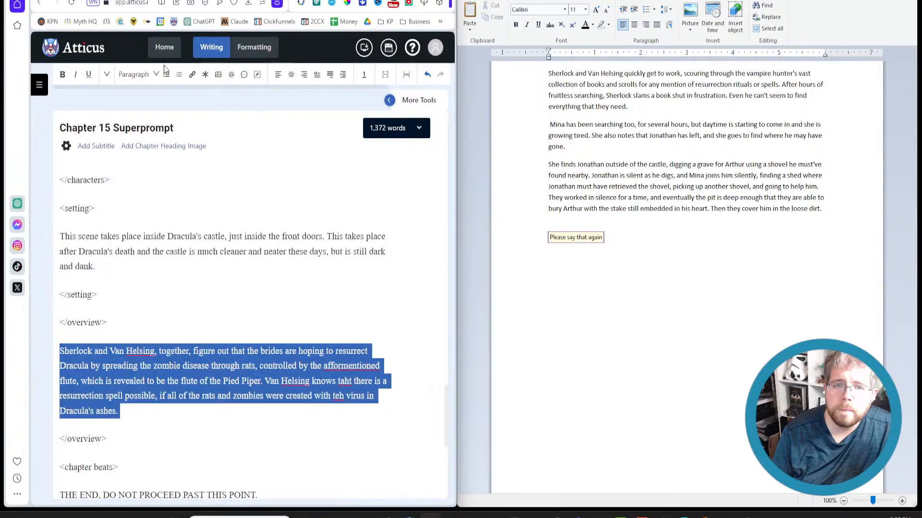
pyautogui.click(40, 86)
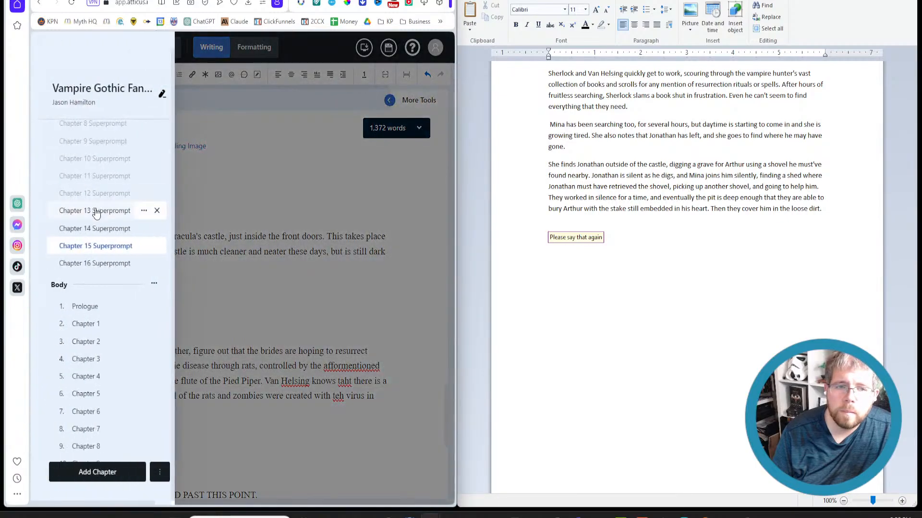
pyautogui.scroll(1, 86, 272)
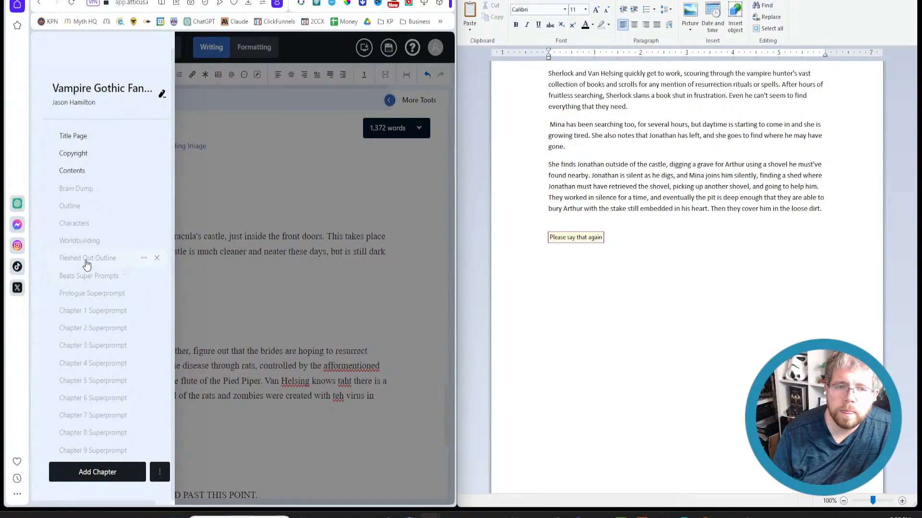
pyautogui.click(85, 212)
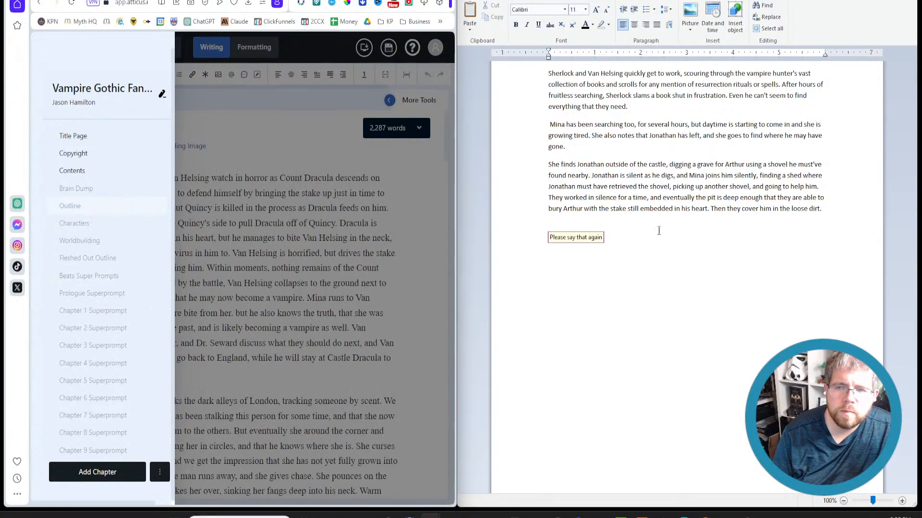
# Select all story beats in the WordPad document, and delete the Claude chat "The Flute, the Rats, and Dracula's Resurrection".
pyautogui.moveTo(763, 230); pyautogui.dragTo(540, 50)
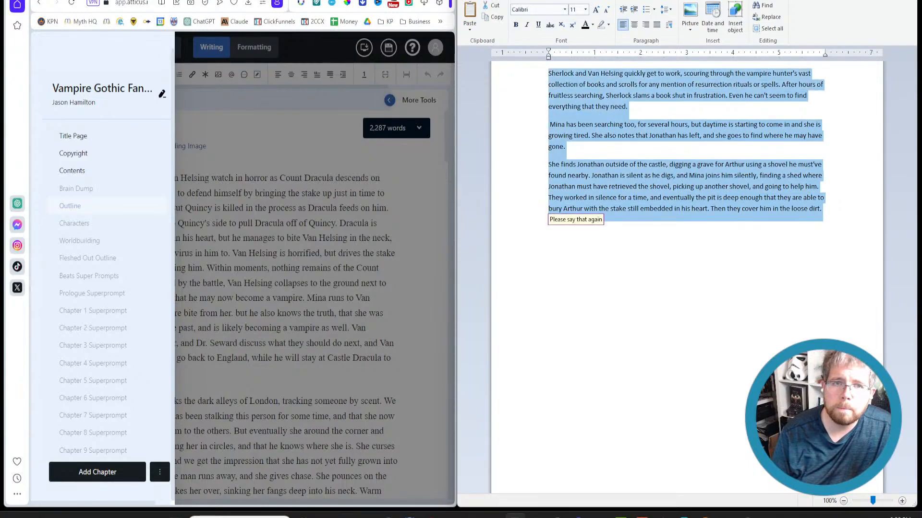
pyautogui.click(268, 0)
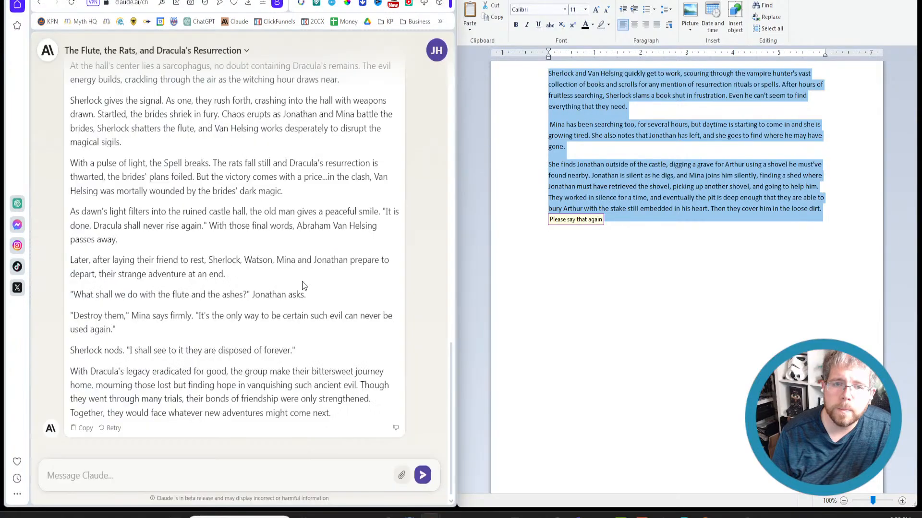
pyautogui.click(245, 51)
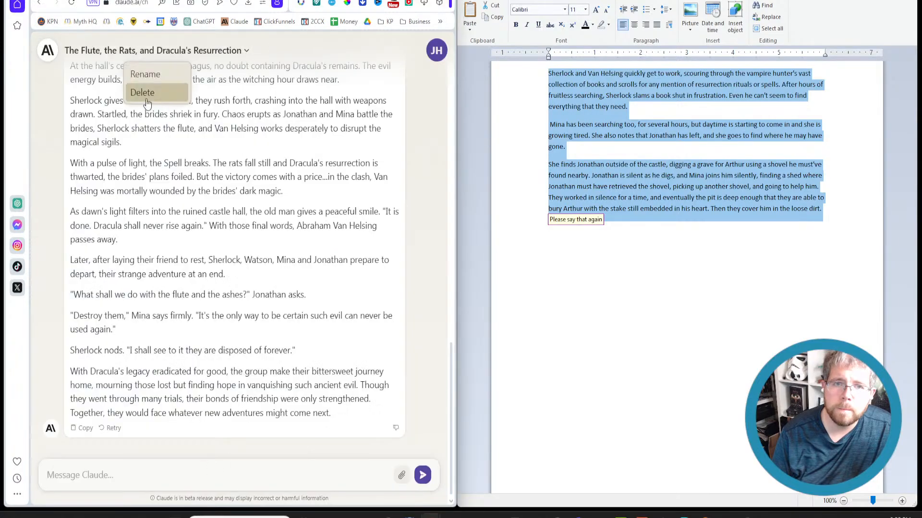
pyautogui.click(138, 94)
pyautogui.click(330, 288)
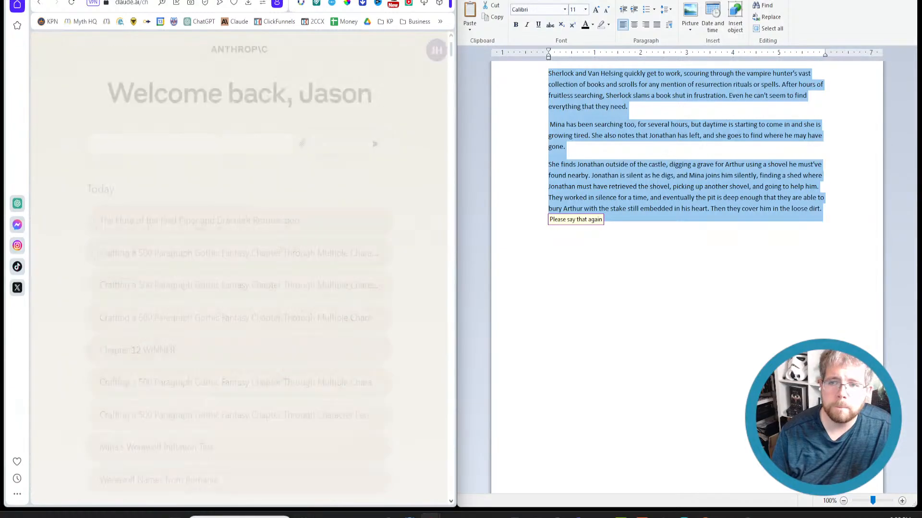
# Begin a new Claude prompt with "Write the story beats for what Mina and Jonathan should say to each other".
pyautogui.click(171, 152)
pyautogui.write('W')
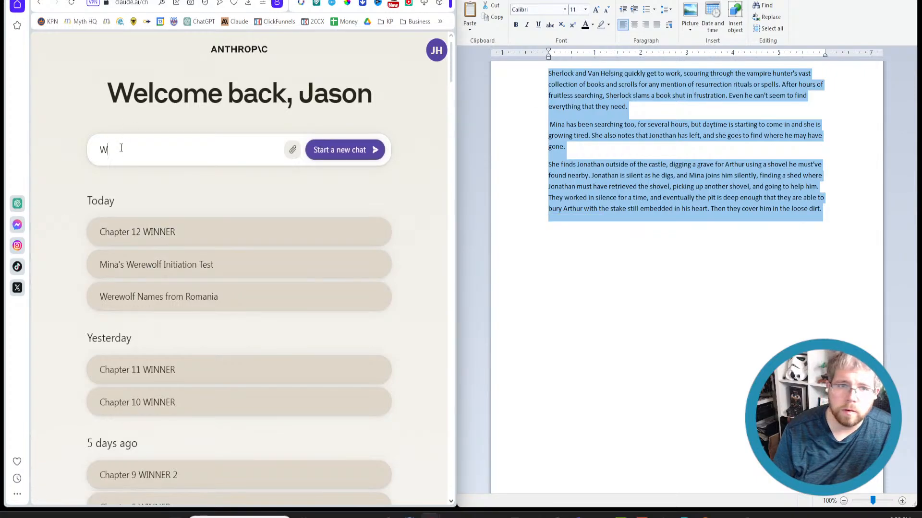
pyautogui.write('rite the story be')
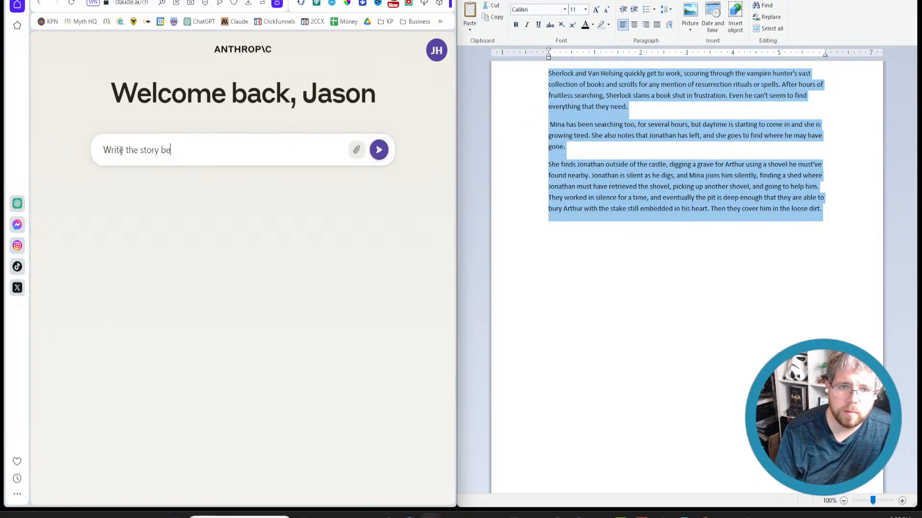
pyautogui.write('ats for the convers')
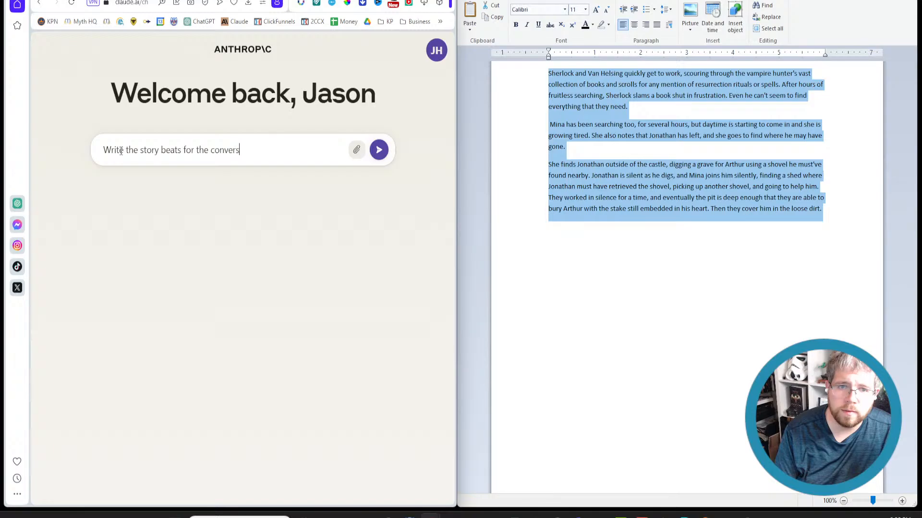
pyautogui.press('BackSpace')
pyautogui.press('BackSpace')
pyautogui.press('BackSpace')
pyautogui.press('BackSpace')
pyautogui.press('BackSpace')
pyautogui.press('BackSpace')
pyautogui.press('BackSpace')
pyautogui.press('BackSpace')
pyautogui.press('BackSpace')
pyautogui.press('BackSpace')
pyautogui.write('what ')
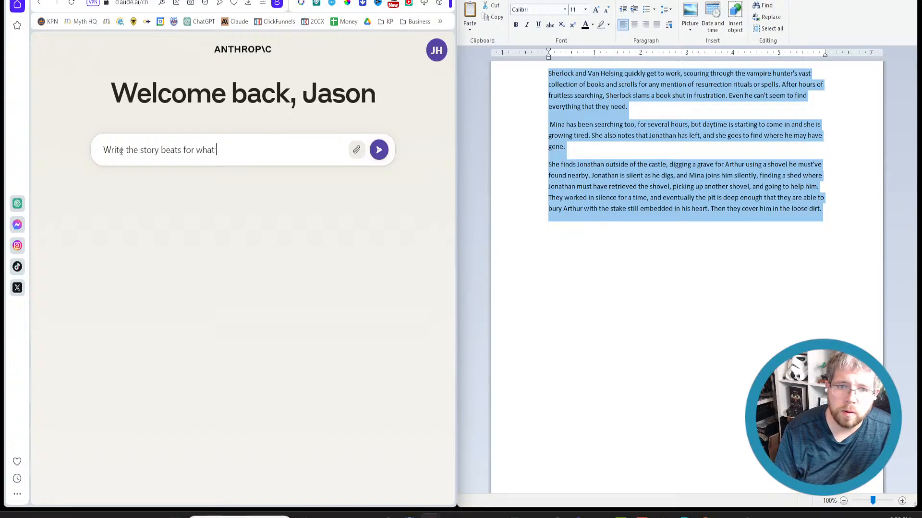
pyautogui.write('Mina a')
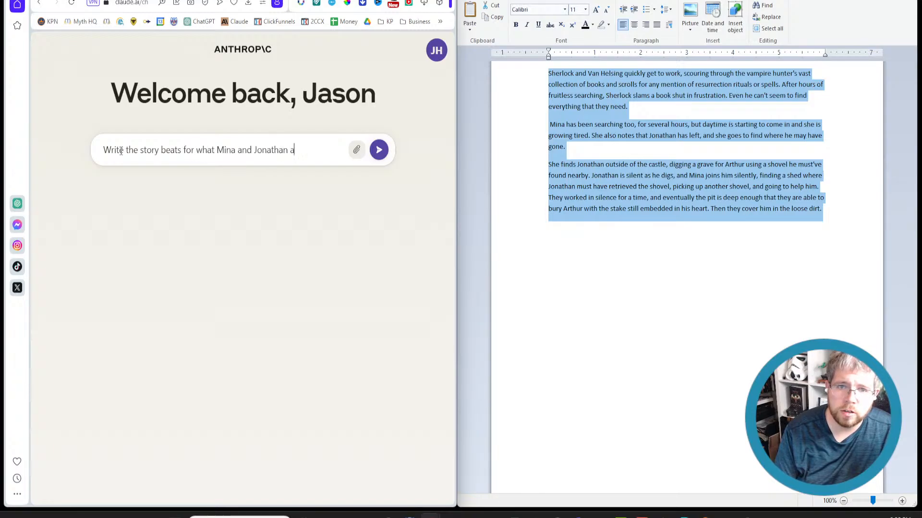
pyautogui.write('nd Jonathan should say to eac')
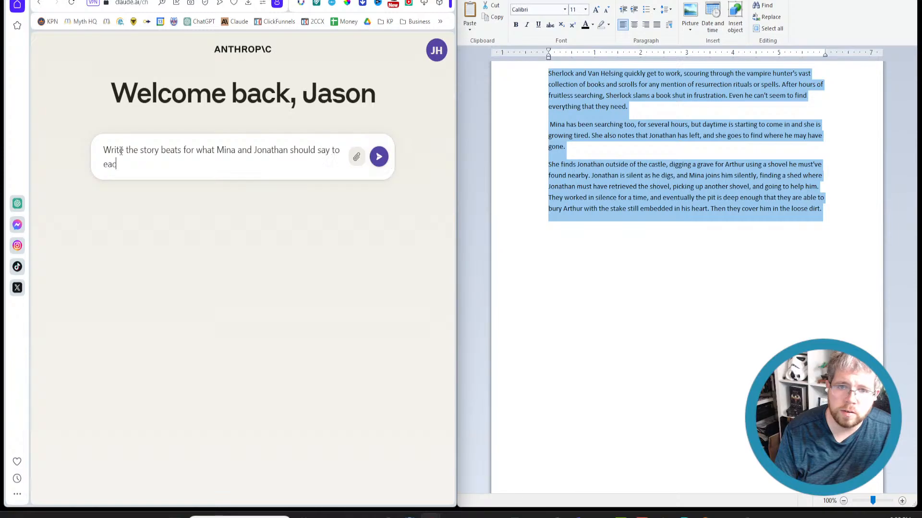
pyautogui.write('h other')
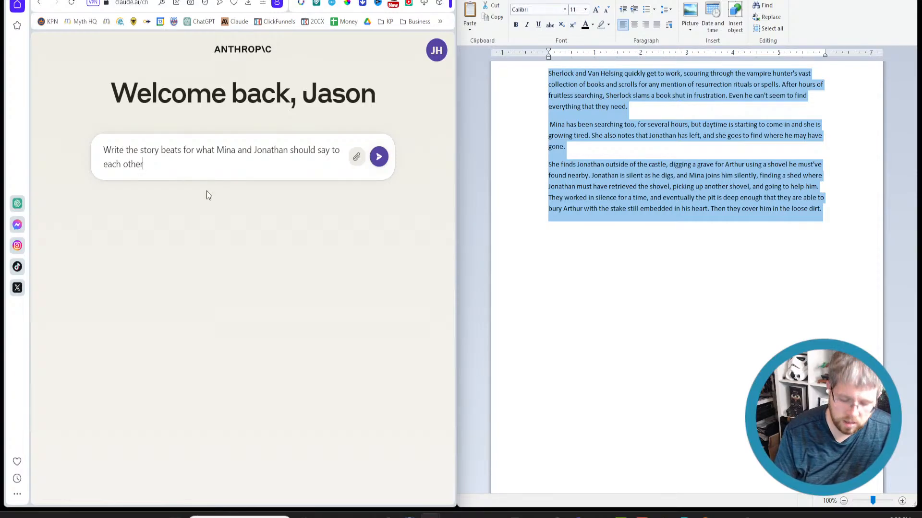
# Add the restriction "(without writing actual dialogue)" to the end of the prompt's first sentence.
pyautogui.write(' (w')
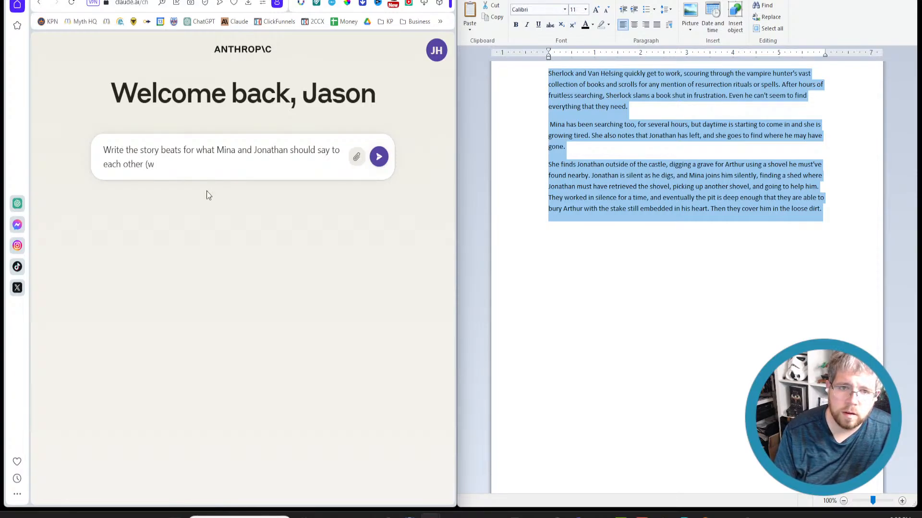
pyautogui.write('ithout wri')
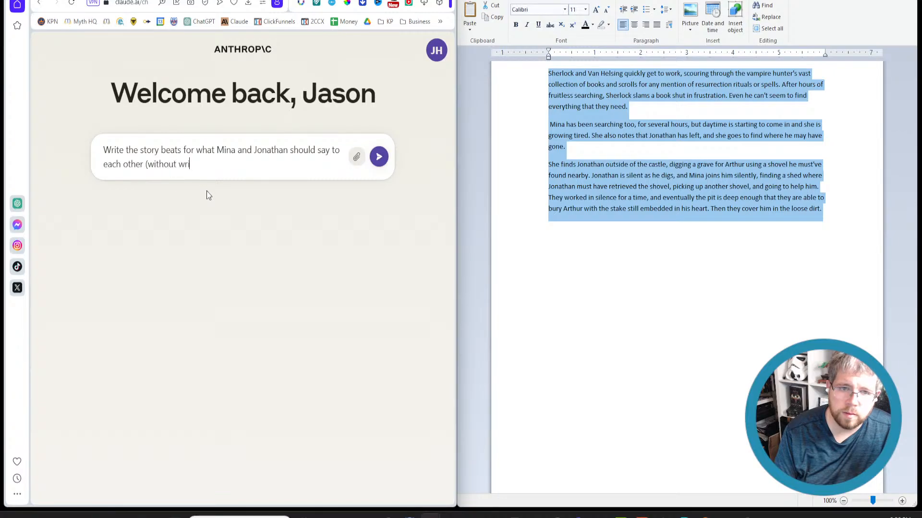
pyautogui.write('ting actual dialog')
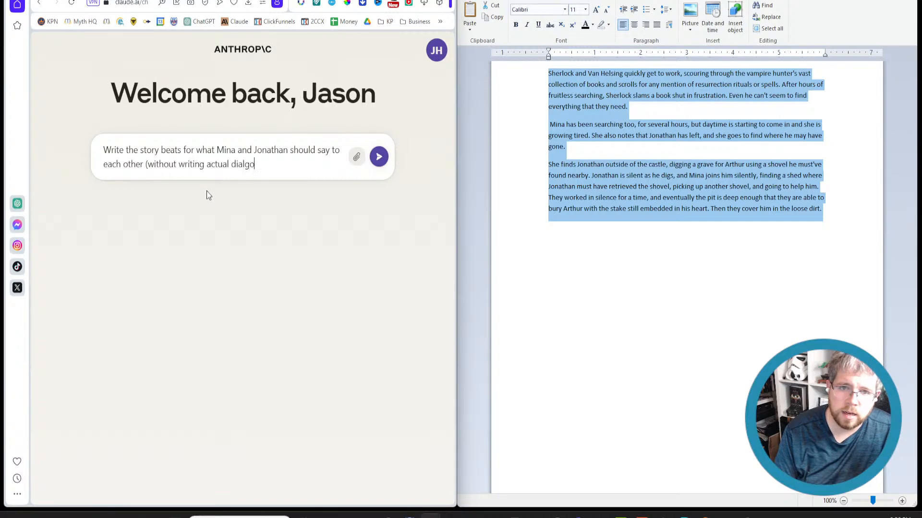
pyautogui.press('BackSpace')
pyautogui.press('BackSpace')
pyautogui.write('og')
pyautogui.write(')')
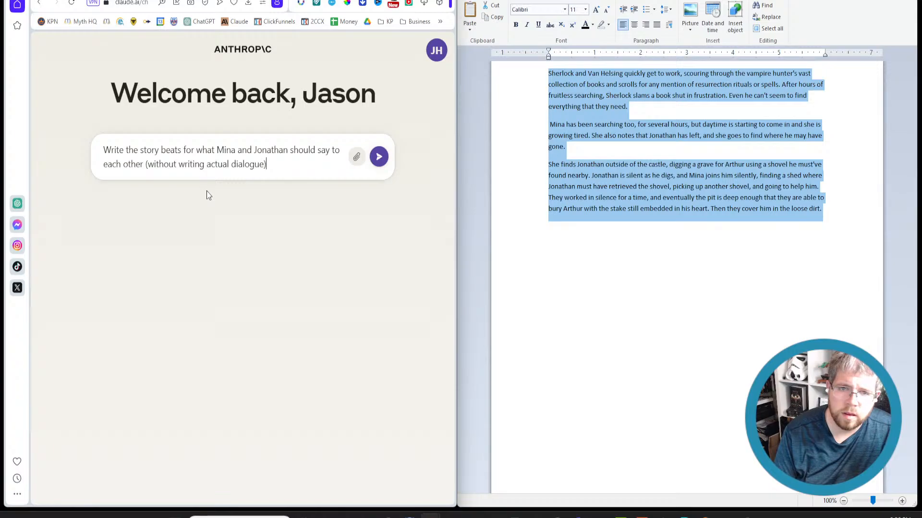
# Add to the prompt "This should be a tense conversation, given that Mina is a vampire".
pyautogui.write('. This should be')
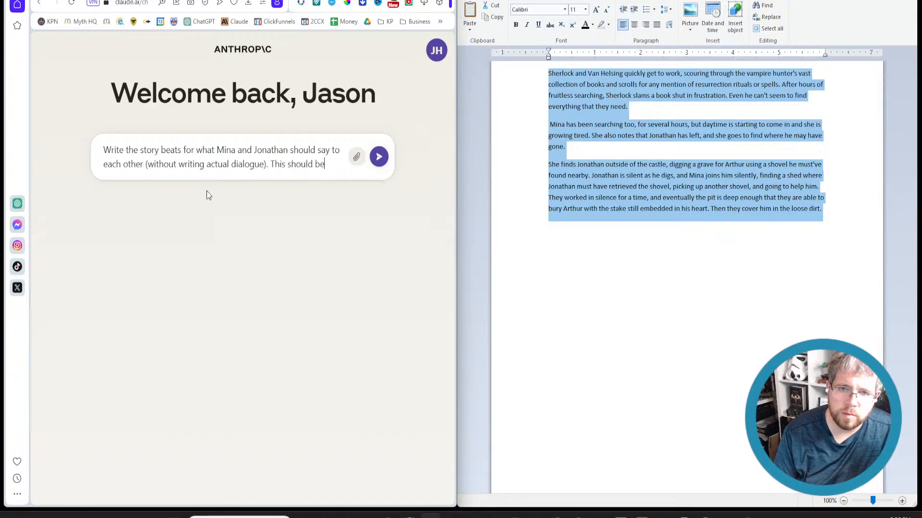
pyautogui.write(' a tense conversat')
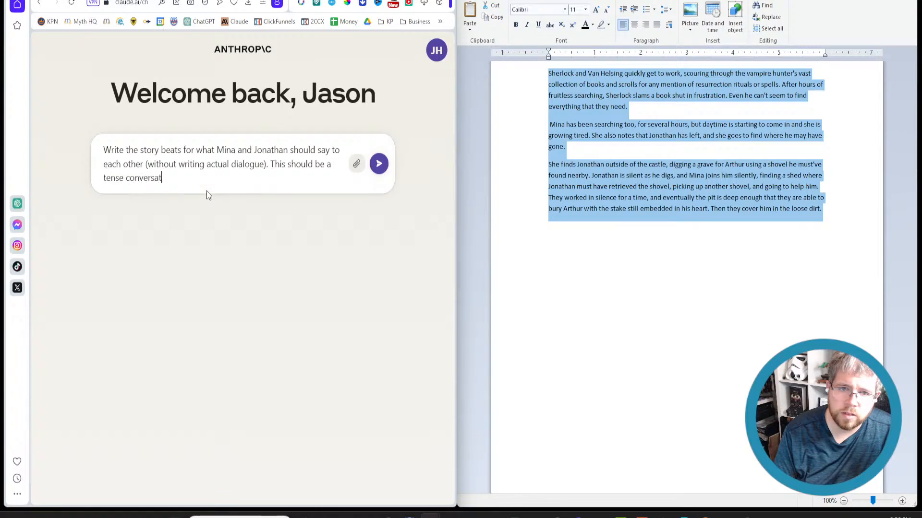
pyautogui.write('ion, given that ')
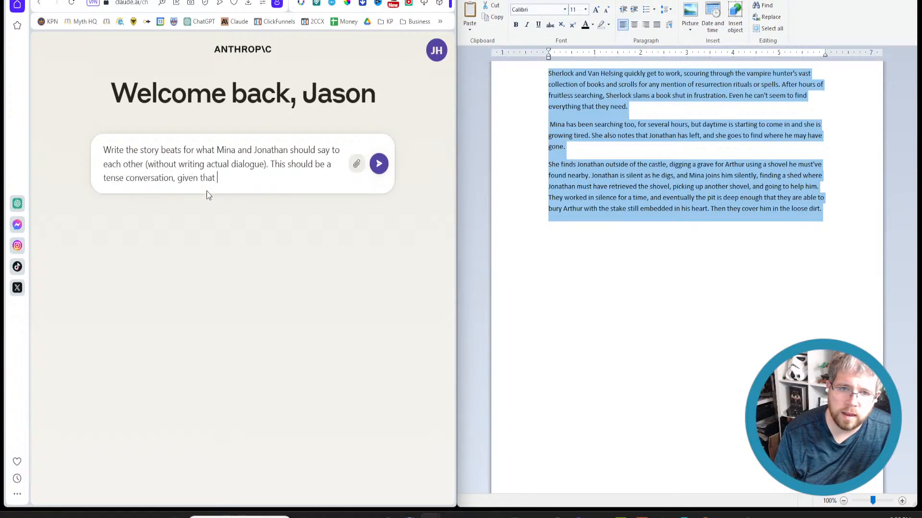
pyautogui.write('Mina is a vampir')
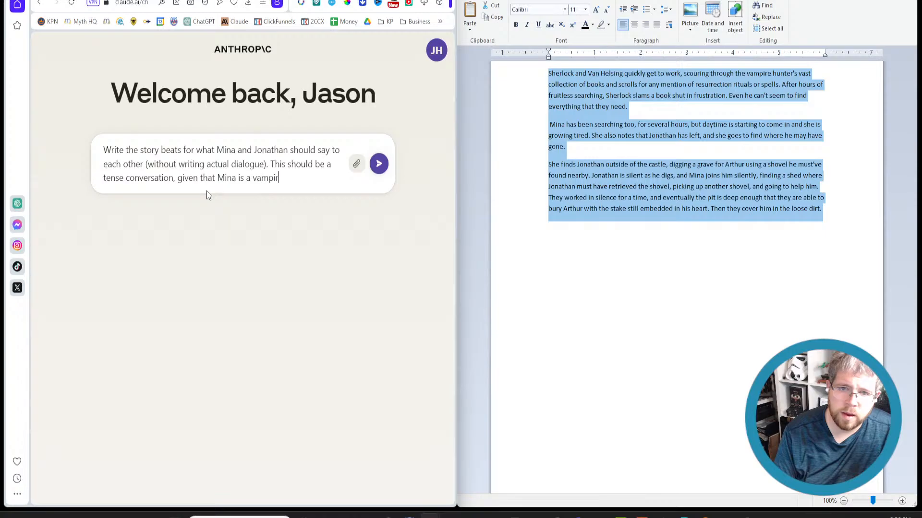
pyautogui.write(', and')
pyautogui.press('BackSpace')
pyautogui.press('BackSpace')
pyautogui.press('BackSpace')
pyautogui.press('BackSpace')
pyautogui.press('BackSpace')
pyautogui.write('e')
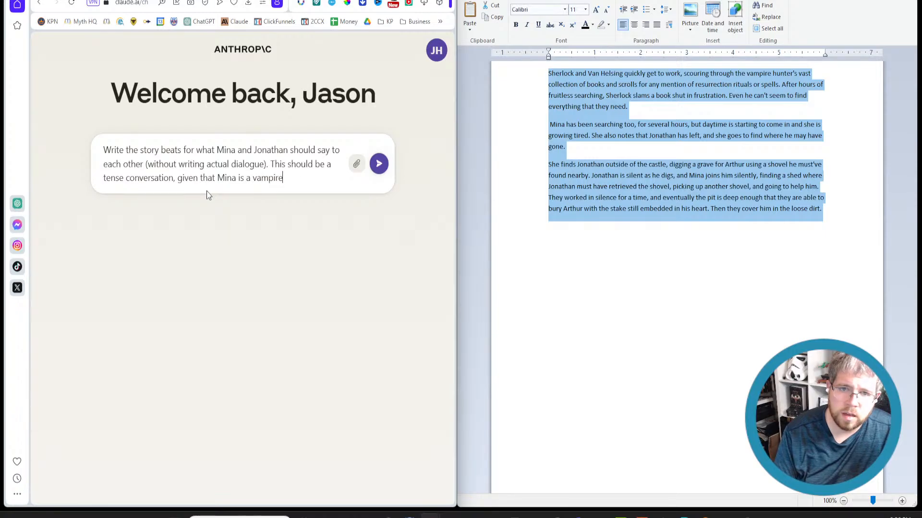
# Continue the prompt's sentence with ", and Arthur was just killed by the Bridges of Dracula and her undead hoard.".
pyautogui.write(', and Arthur was j')
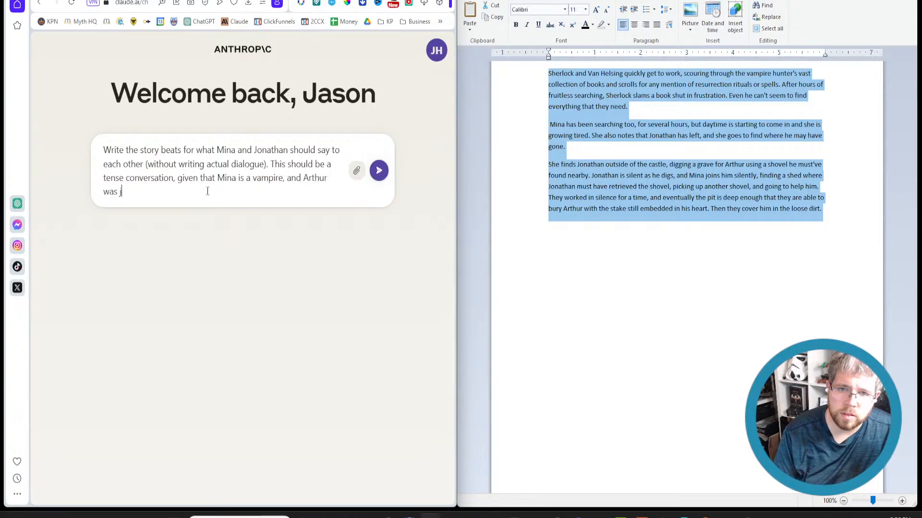
pyautogui.write('ust killed by')
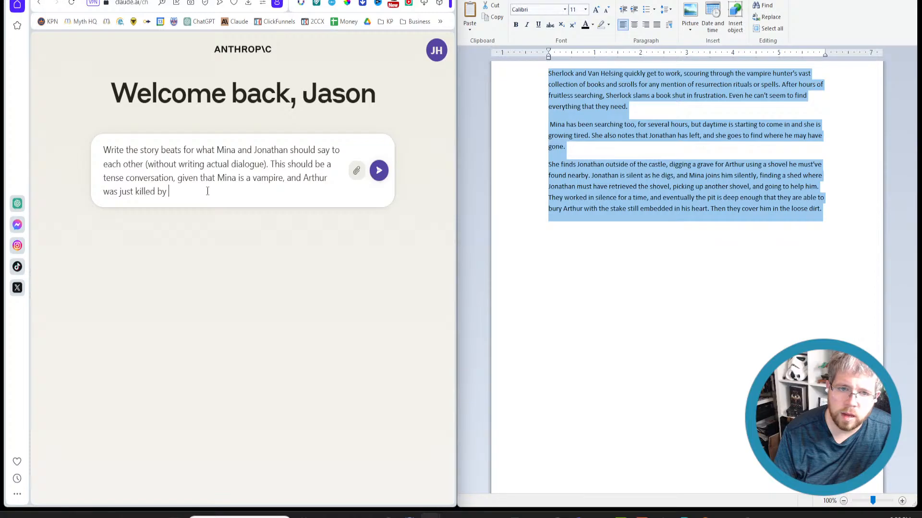
pyautogui.write(' the Bridges of Dracula an')
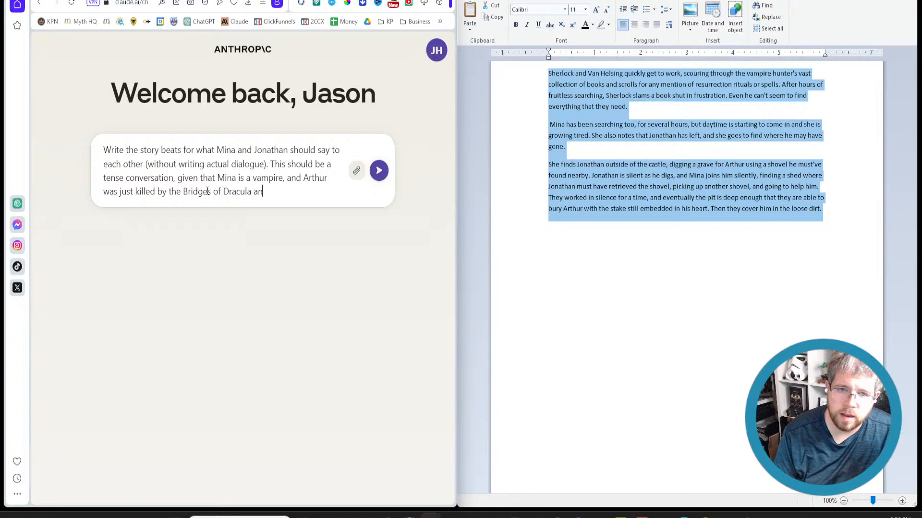
pyautogui.write('d her undead hoard')
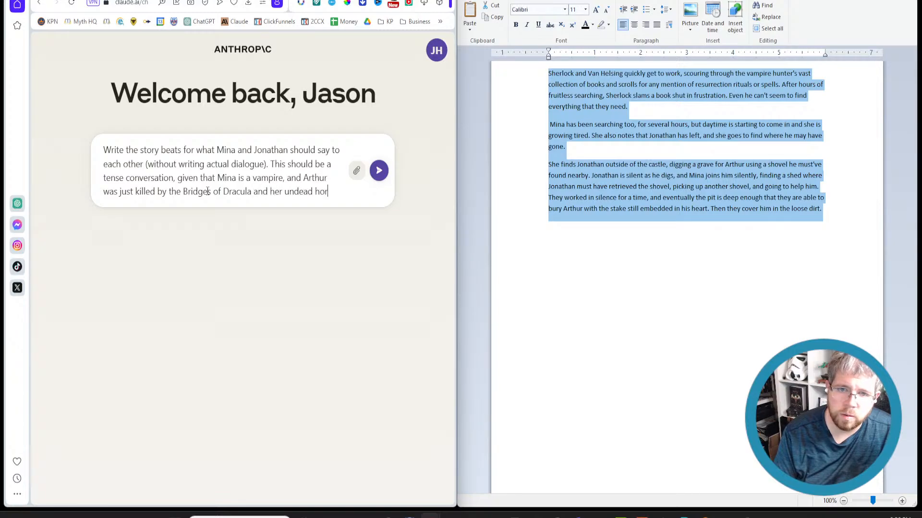
pyautogui.write('.')
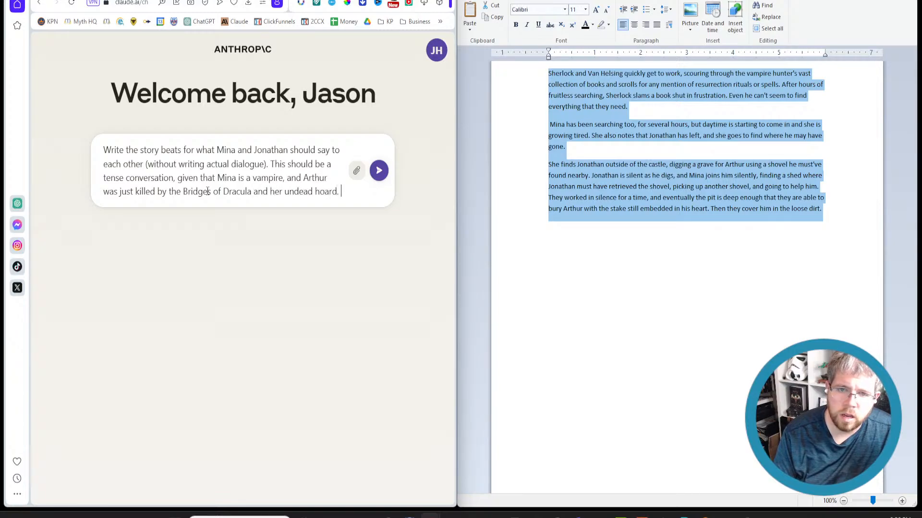
# Add the sentence "And Jonathan has never been comfortable with the fact that his wife is a vampire." to the prompt.
pyautogui.hotkey('shift', 'Return')
pyautogui.write('And Jonath')
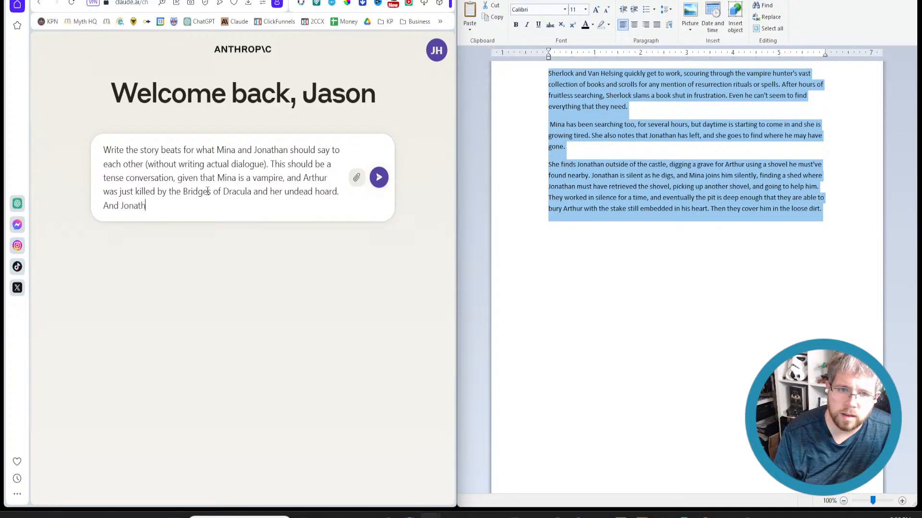
pyautogui.write('an has never been comfortab')
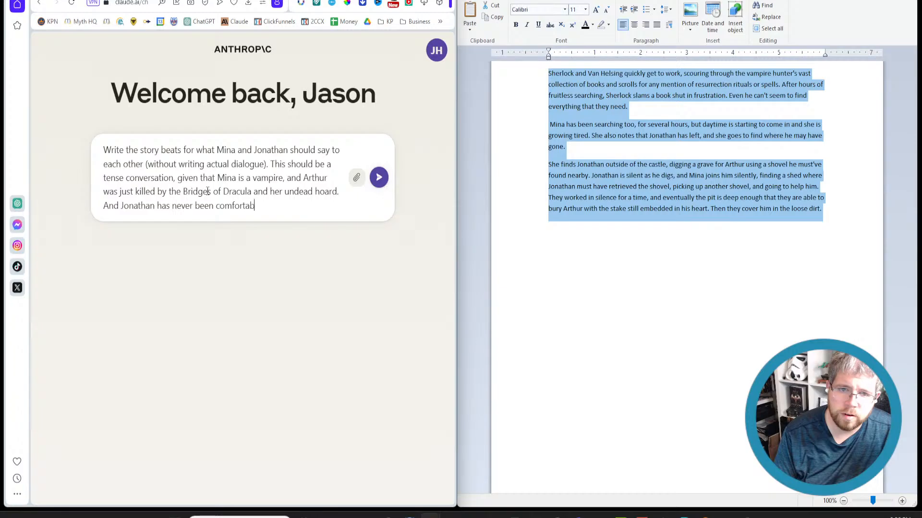
pyautogui.write('le with the fa')
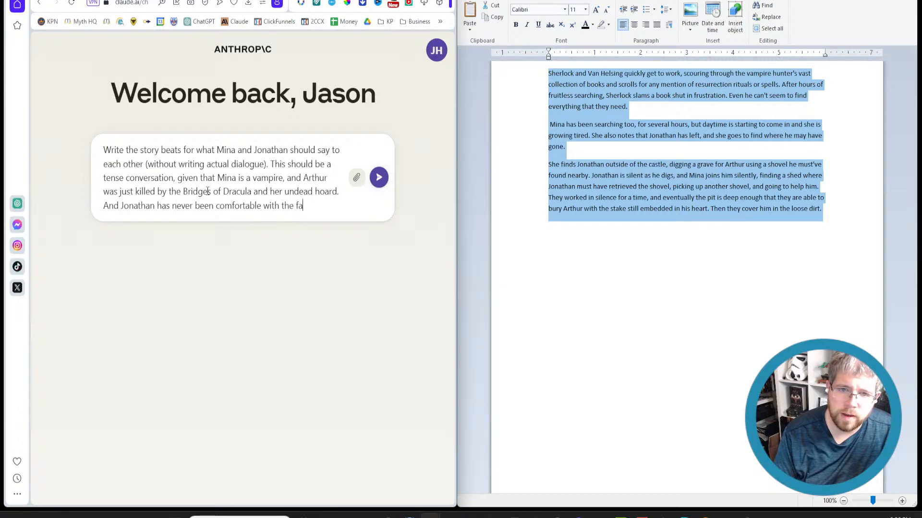
pyautogui.write('ct that his wife is a ')
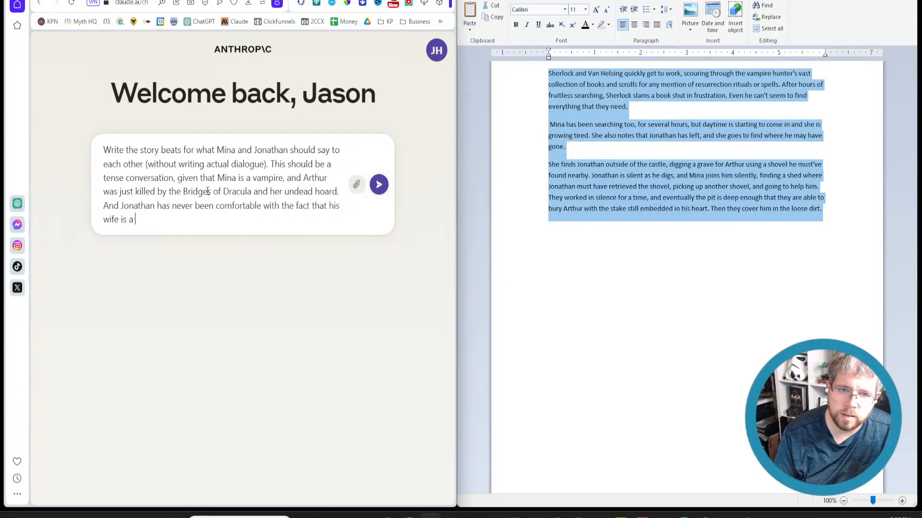
pyautogui.write('vampire.')
# Append the WordPad beats under "Here is the story beats so far:", submit the prompt, and have Claude regenerate its answer.
pyautogui.hotkey('shift', 'Return')
pyautogui.hotkey('shift', 'Return')
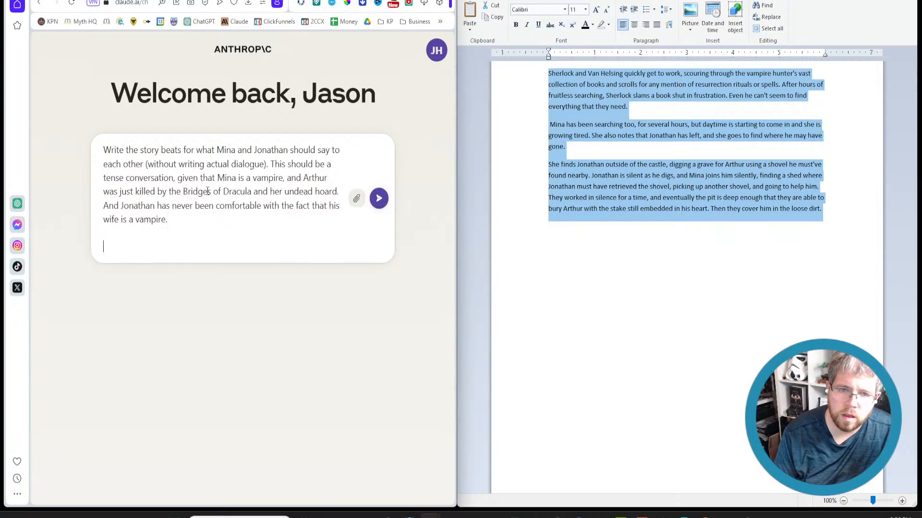
pyautogui.write('Here is the story beats so far:')
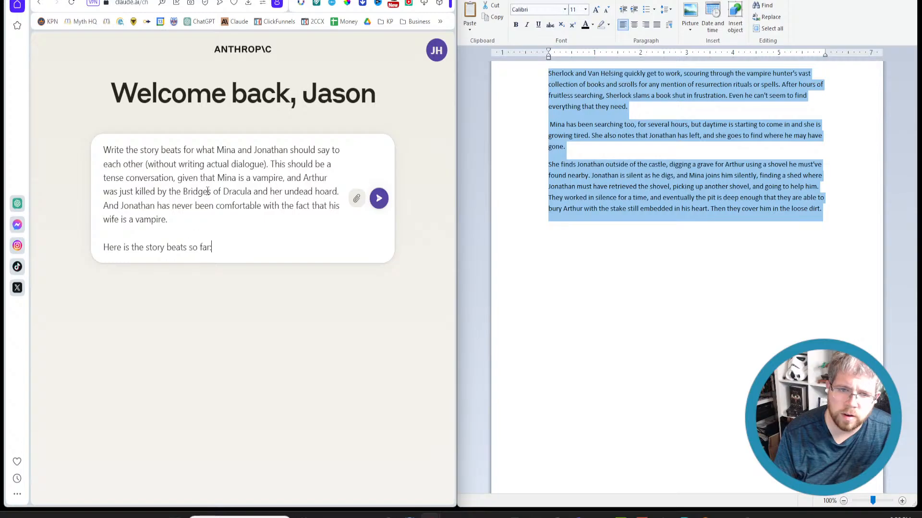
pyautogui.write("Sherlock and Van Helsing quickly get to work, scouring through the vampire hunter's vast collection of books and scrolls for any mention of resurrection rituals or spells. After hours of fruitless searching, Sherlock slams a book shut in frustration. Even he can't seem to find everything that they need.\\n Mina has been searching too, for several hours, but daytime is starting to come in and she is growing tired. She also notes that Jonathan has left, and she goes to find where he may have gone.\\nShe finds Jonathan outside of the castle, digging a grave for Arthur using a shovel he must've found nearby. Jonathan is silent as he digs, and Mina joins him silently, finding a shed where Jonathan must have retrieved the shovel, picking up another shovel, and going to help him. They worked in silence for a time, and eventually the pit is deep enough that they are able to bury Arthur with the stake still embedded in his heart. Then they cover him in the loose dirt.")
pyautogui.press('Return')
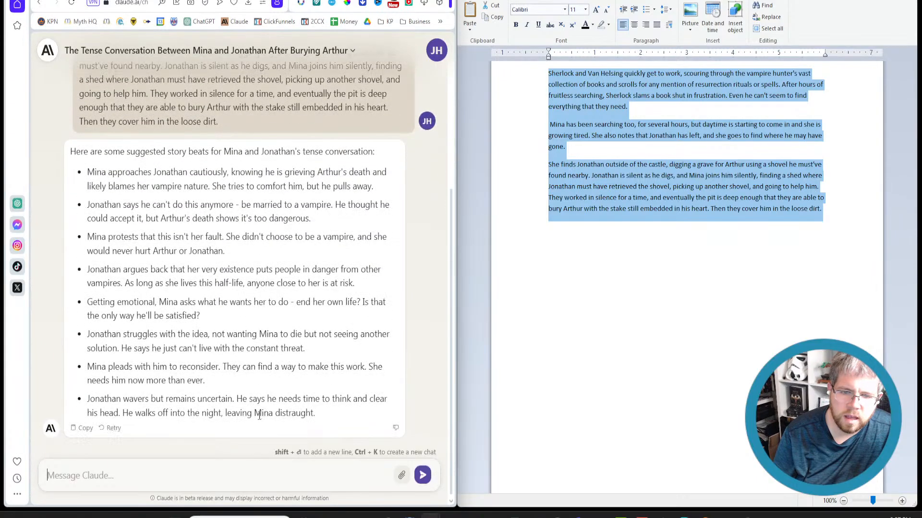
pyautogui.click(110, 432)
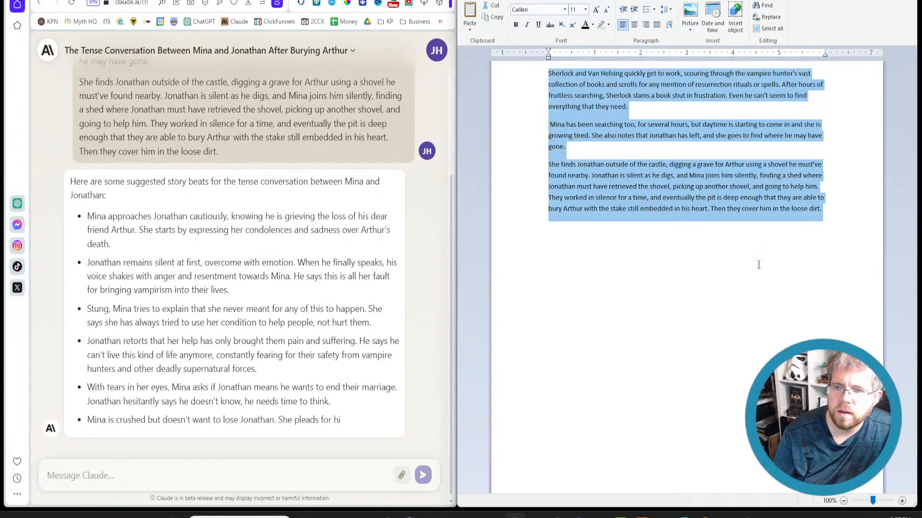
# Begin a new paragraph with "Mina tentatively tries to talk to Jonathan, knowing that he is grieving Arthur. But Jonathan remained silent at first,".
pyautogui.click(888, 244)
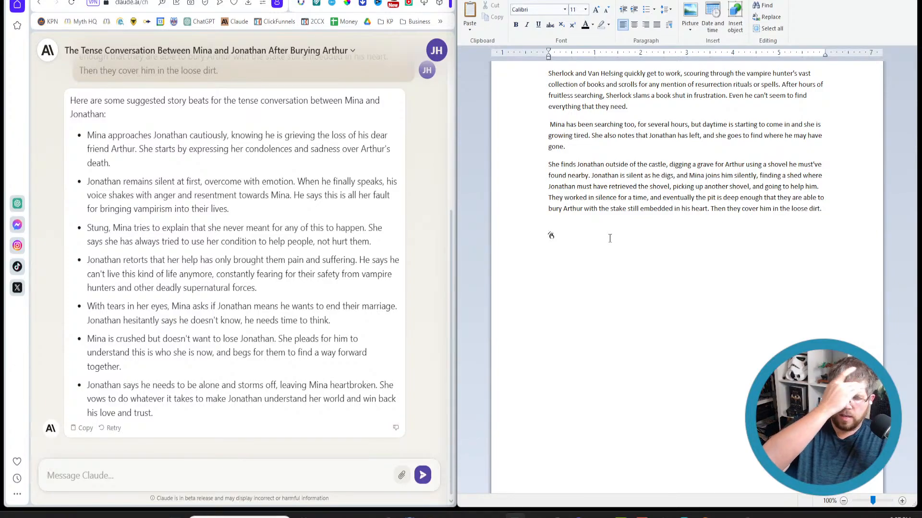
pyautogui.write('Mina tentatively')
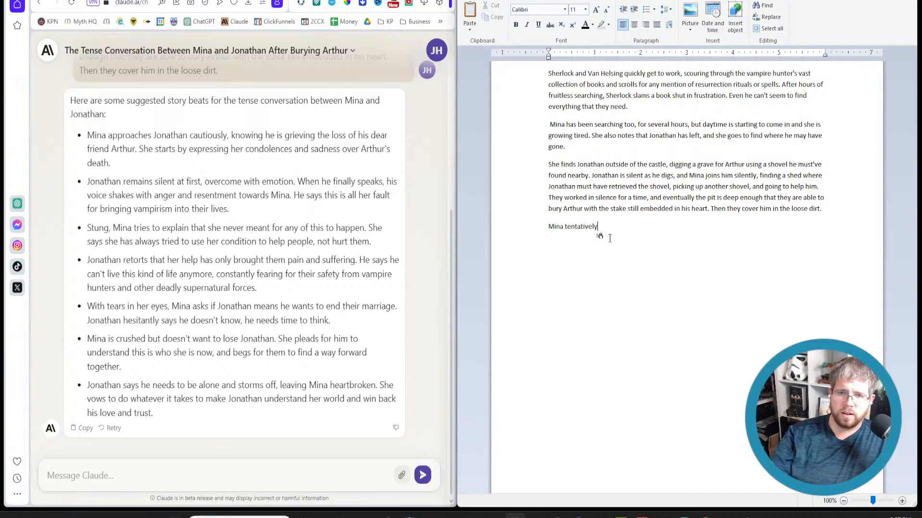
pyautogui.write(' tries to talk to Jonathan')
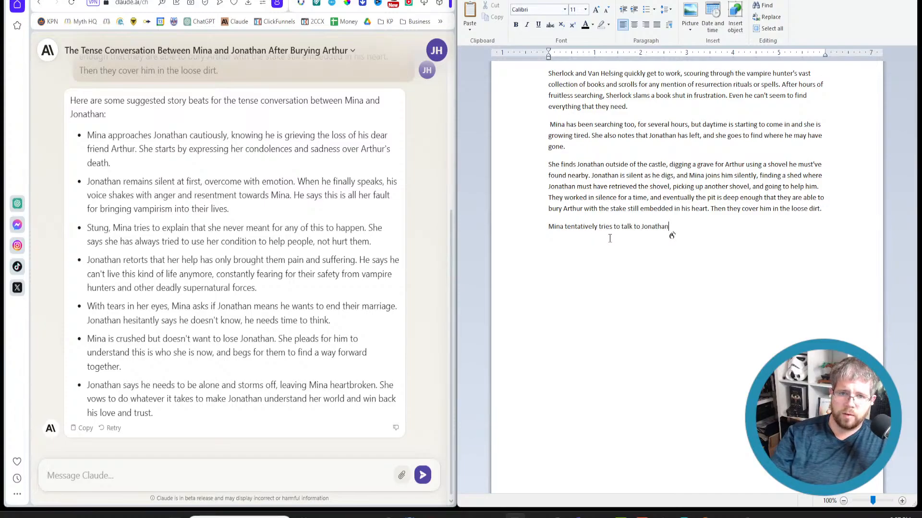
pyautogui.write(', knowing that he is grieving')
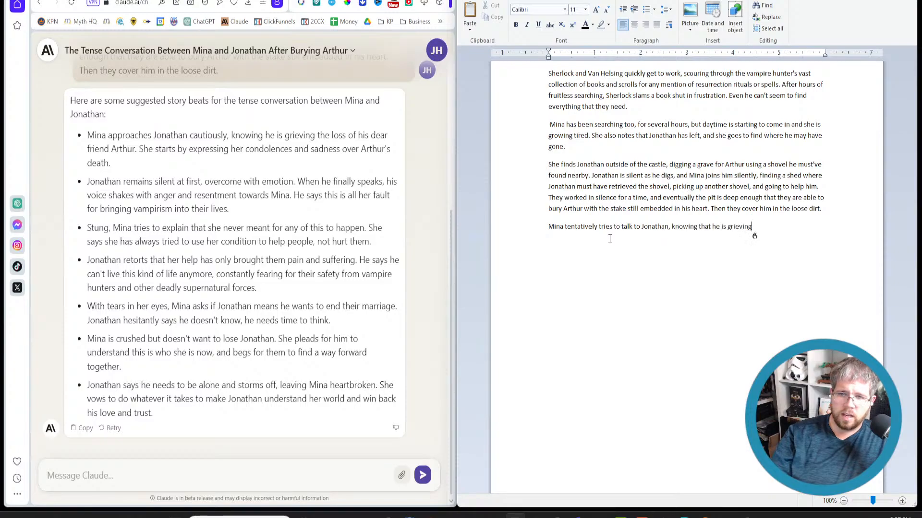
pyautogui.write(' Arthur')
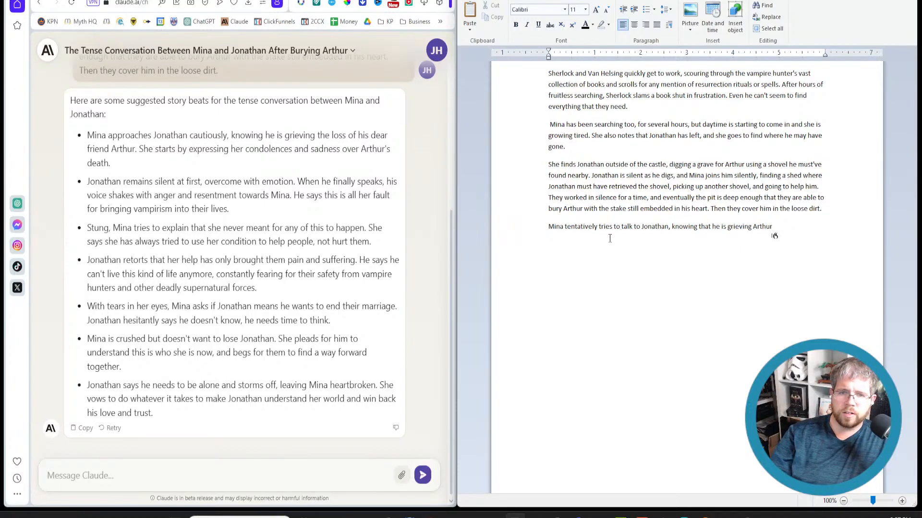
pyautogui.write('. But Jonathan remained silent at first,')
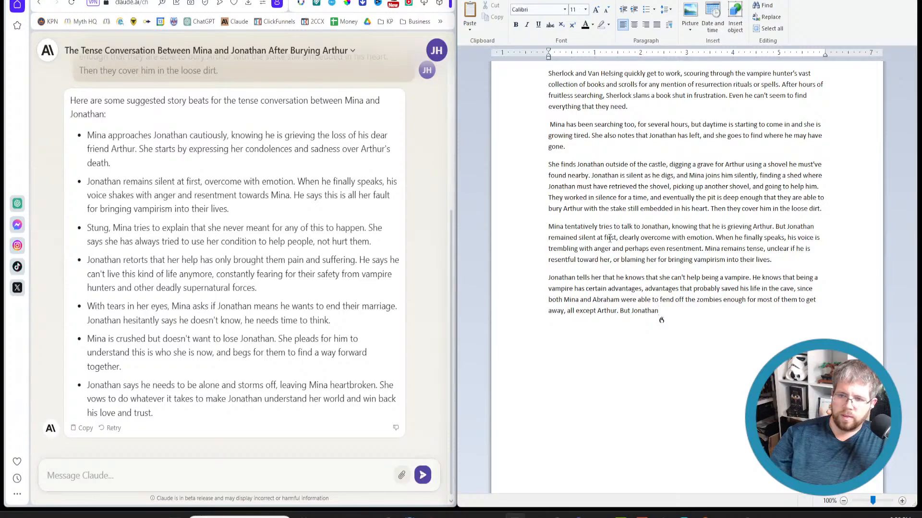
# Replace the trailing "Jonathan" with "Mina feels a "but" coming on, and Jonathan replies that, secretly, he wishes that vampires did not exist at all.".
pyautogui.press('BackSpace')
pyautogui.press('BackSpace')
pyautogui.press('BackSpace')
pyautogui.press('BackSpace')
pyautogui.press('BackSpace')
pyautogui.press('BackSpace')
pyautogui.press('BackSpace')
pyautogui.press('BackSpace')
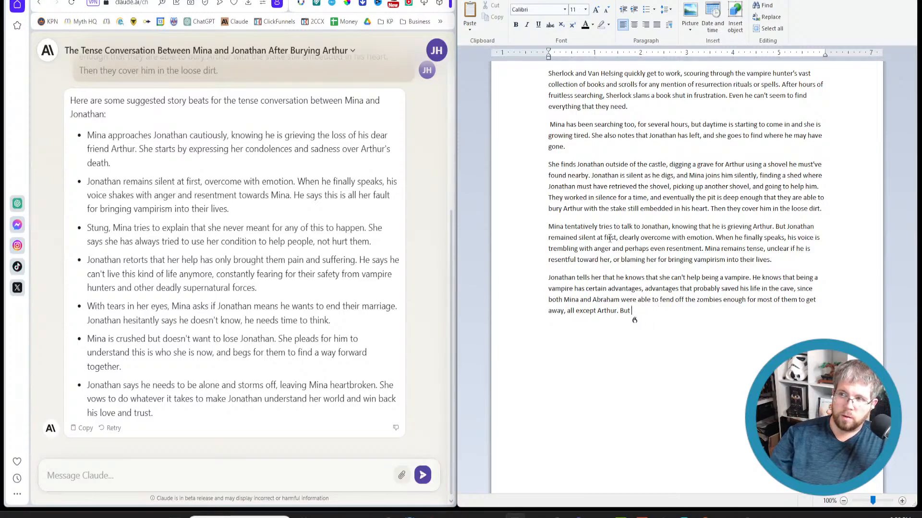
pyautogui.write('Mina feels a "but')
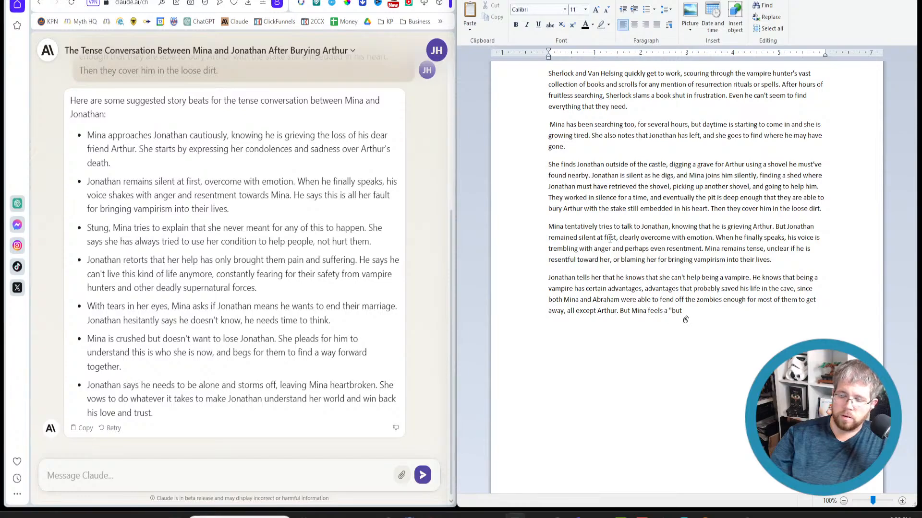
pyautogui.write('"')
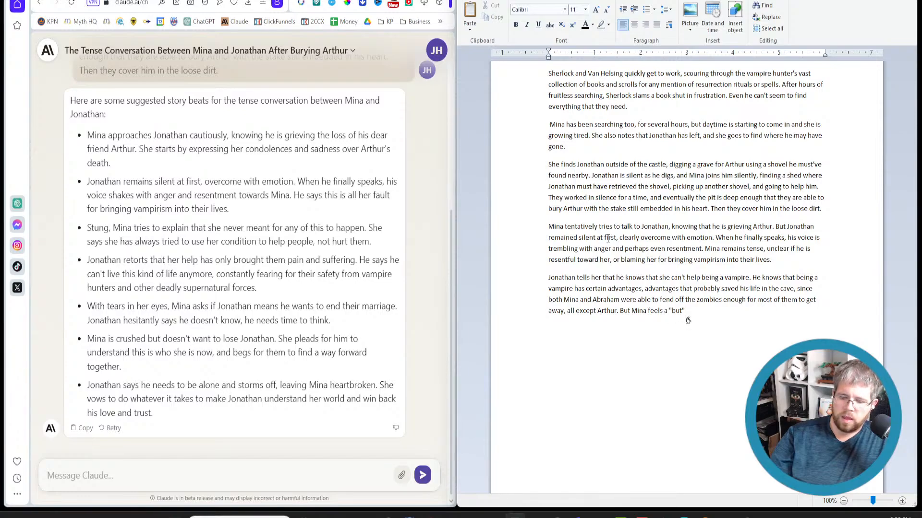
pyautogui.write(' coming on,')
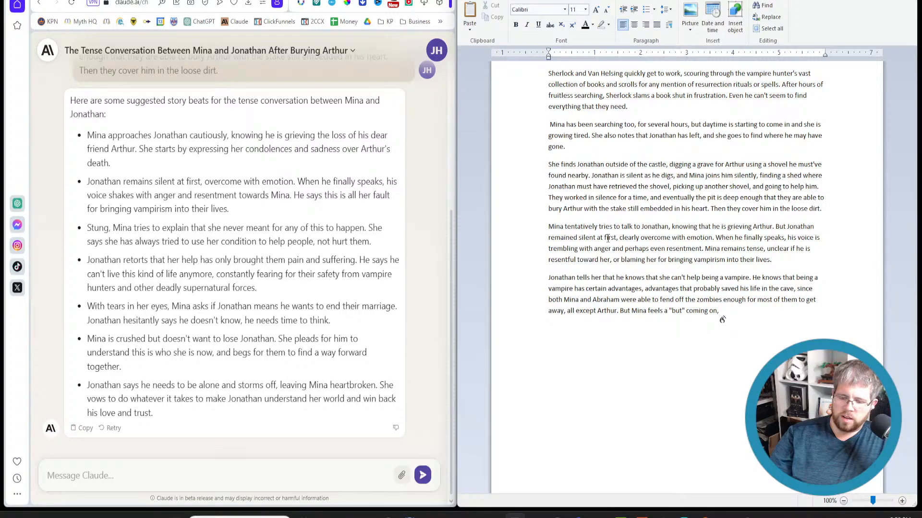
pyautogui.write('and Jonathan')
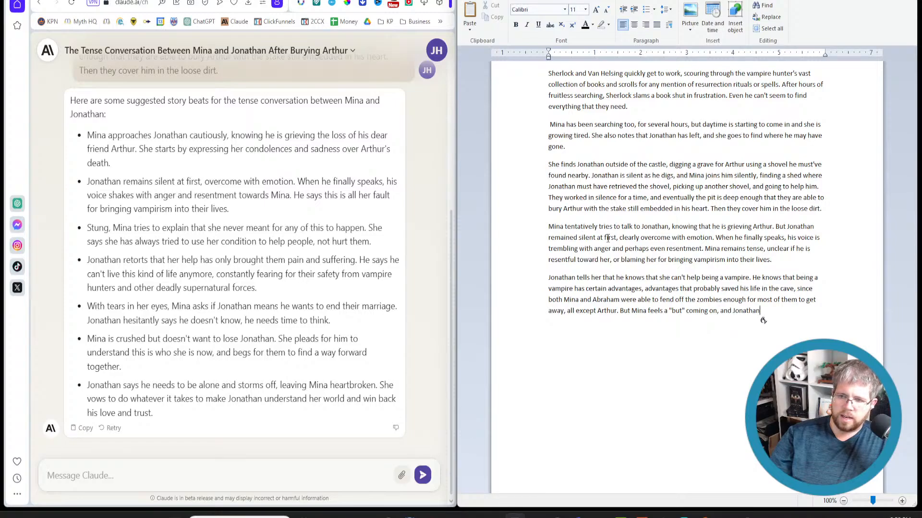
pyautogui.write(' replies that')
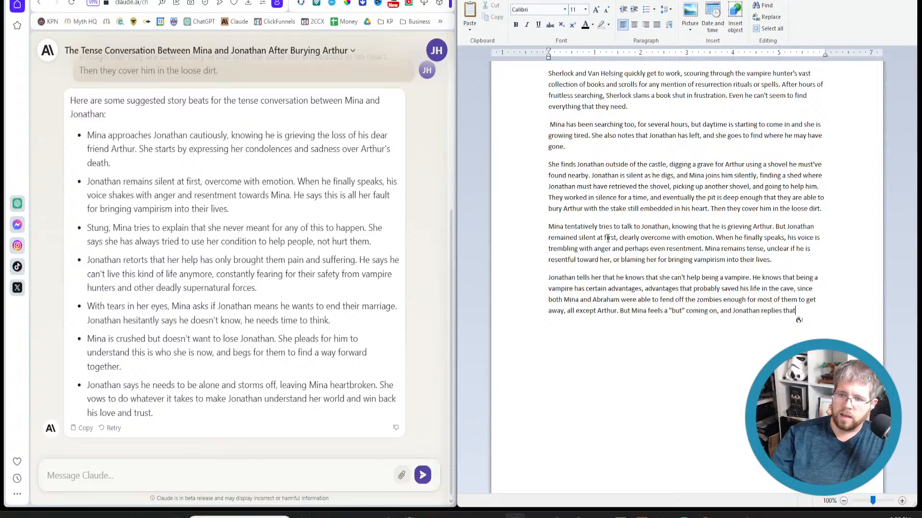
pyautogui.write(', secretly, he wishes that vampires did not exist at all.')
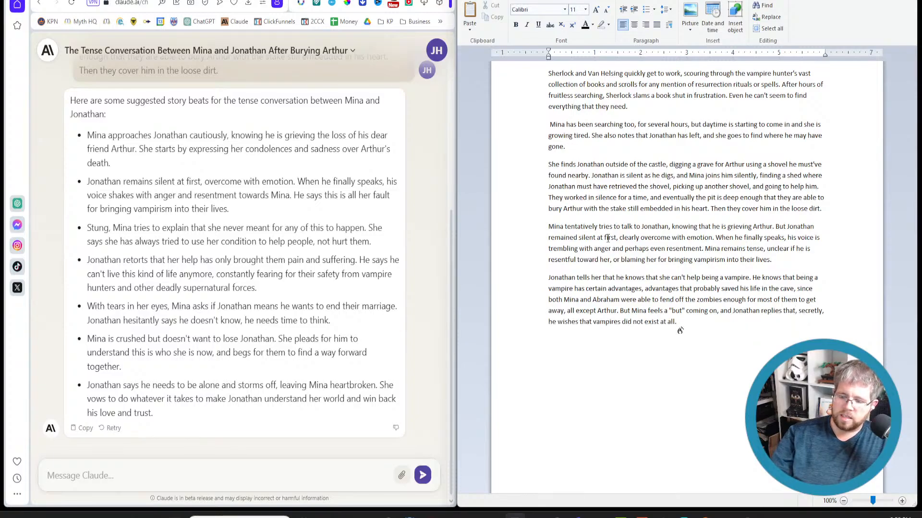
# Add "That yes, Mina was able to defend him, but he wouldn't need defending if there were no such things as vampires." and end the paragraph.
pyautogui.write(' That yes, Mina')
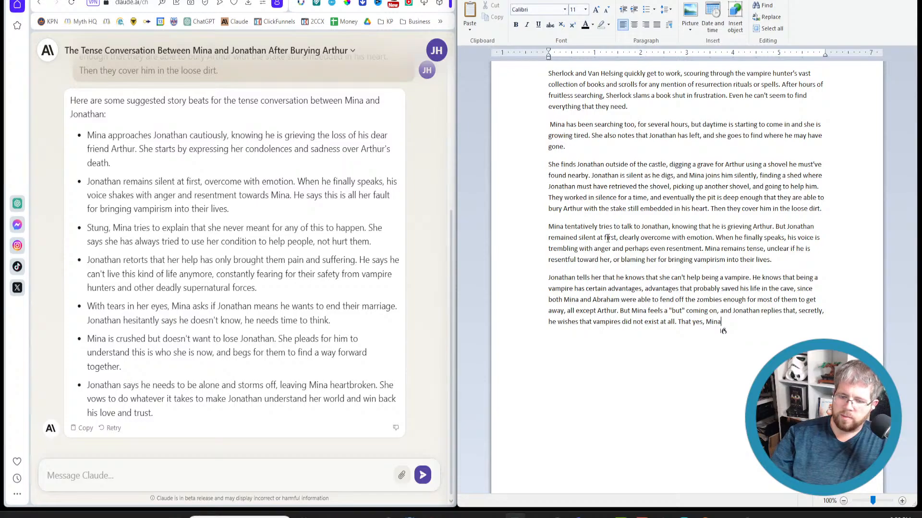
pyautogui.write(' was able to defend him,')
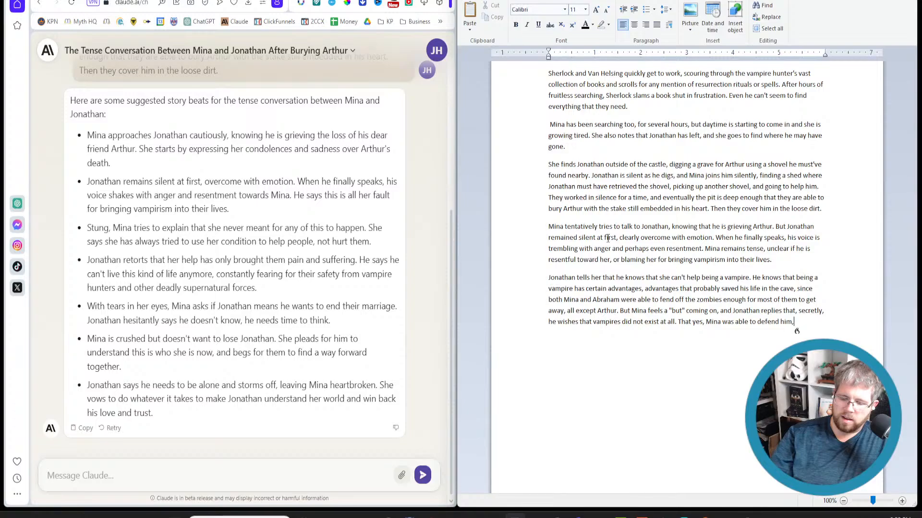
pyautogui.write(" but he wouldn't need defending")
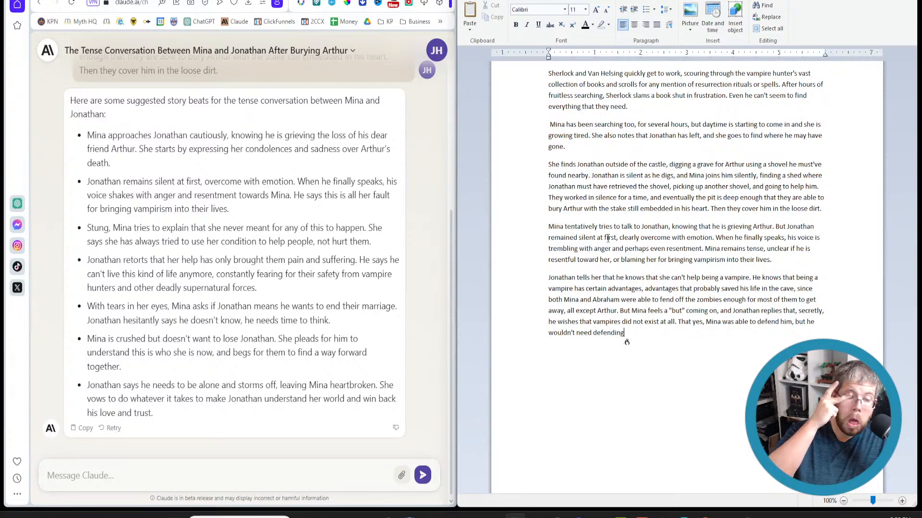
pyautogui.write('if there were no such things as vampires.')
pyautogui.press('Return')
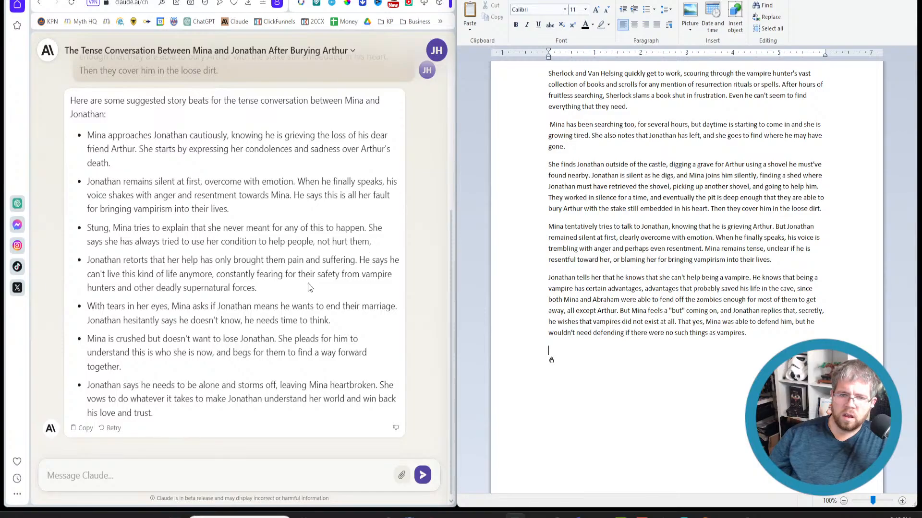
# Write the beat of a stung Mina explaining that she uses her condition to help people, not hurt them, and is selective about whom she feeds on.
pyautogui.moveTo(258, 288); pyautogui.dragTo(223, 288)
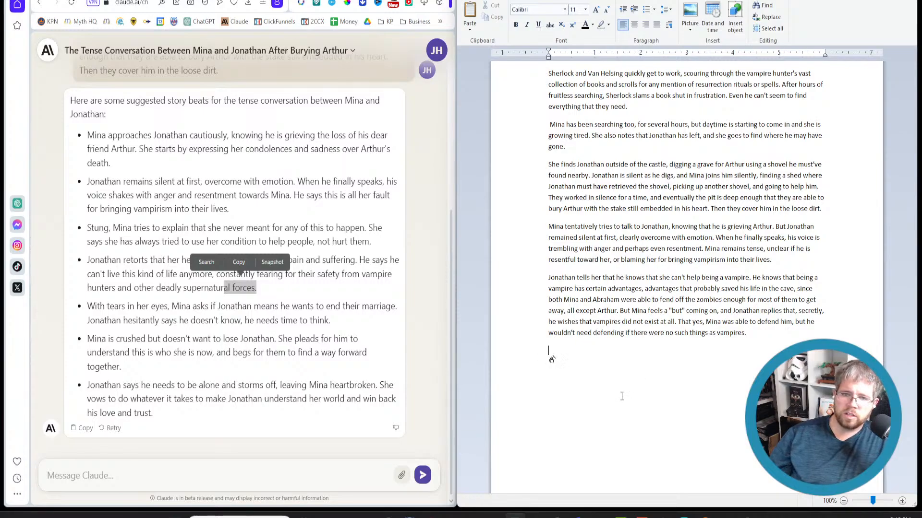
pyautogui.write('Stung, Mina tries to explain yourself, once again pointing out that she is always trying to use her condition to help people')
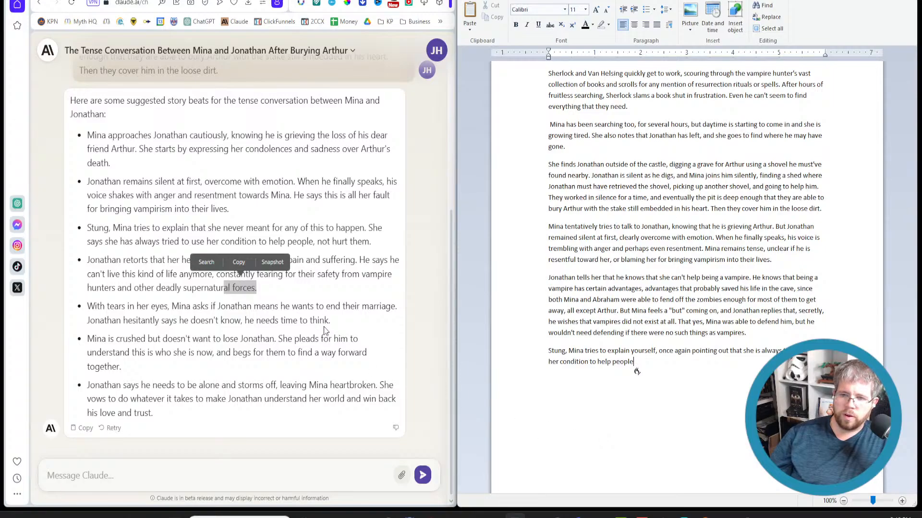
pyautogui.write(', not hurt them, and only feed on those who d')
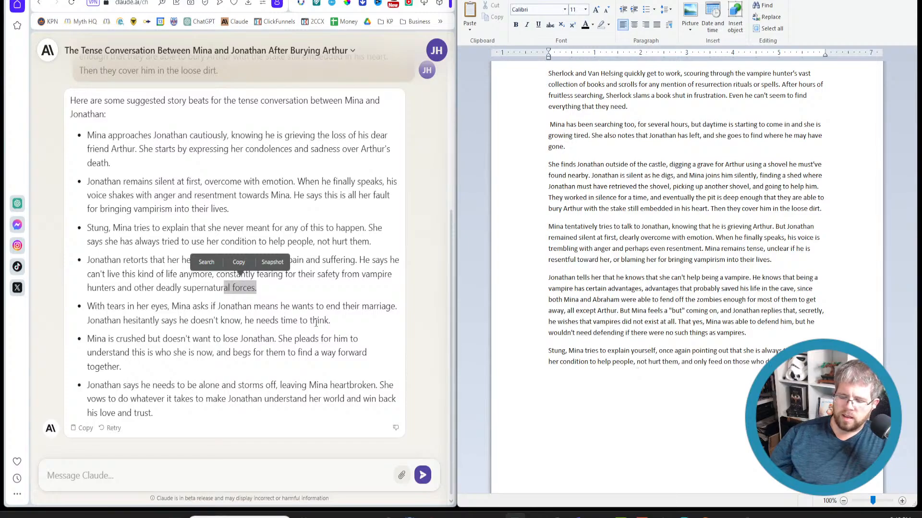
# Continue the stung Mina paragraph with Jonathan's answer, "Jonathan points out that Van Helsing has not said on anybody".
pyautogui.write(' Jonathan points out that')
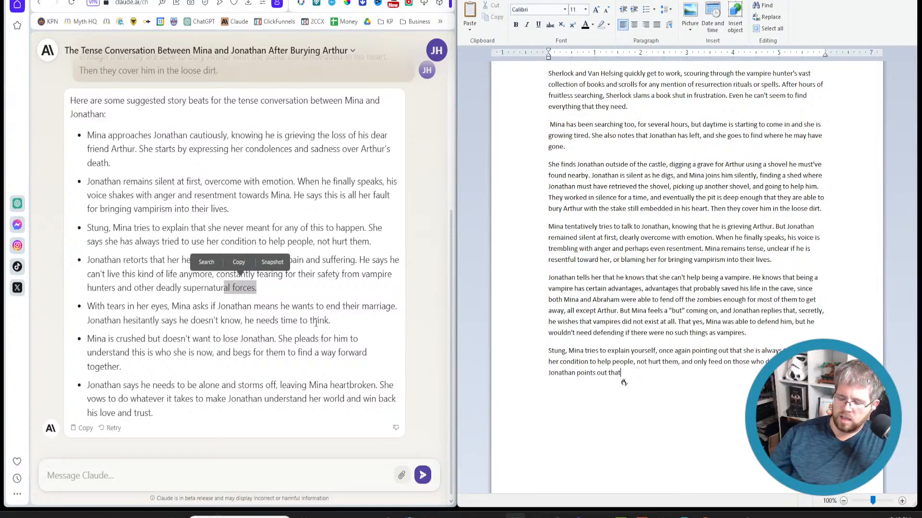
pyautogui.write(' Van Helsing')
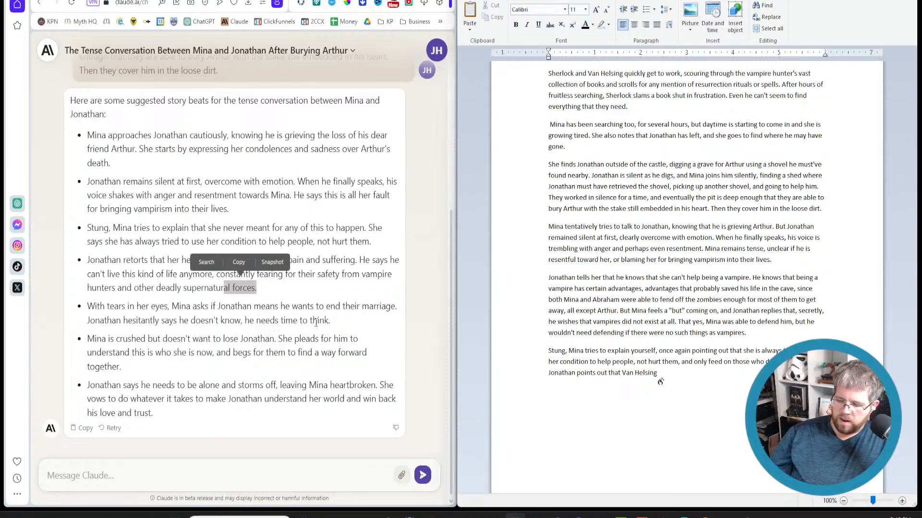
pyautogui.write(' has not said on anybody')
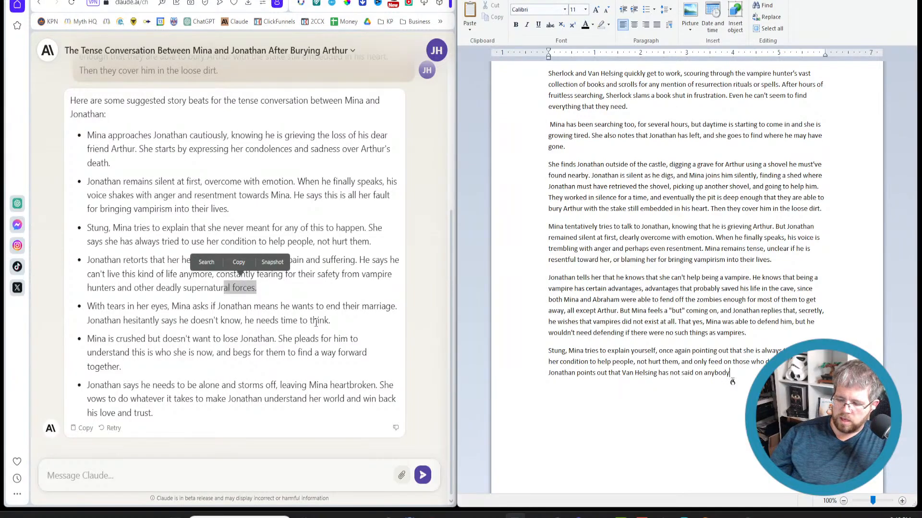
pyautogui.write(', and he s')
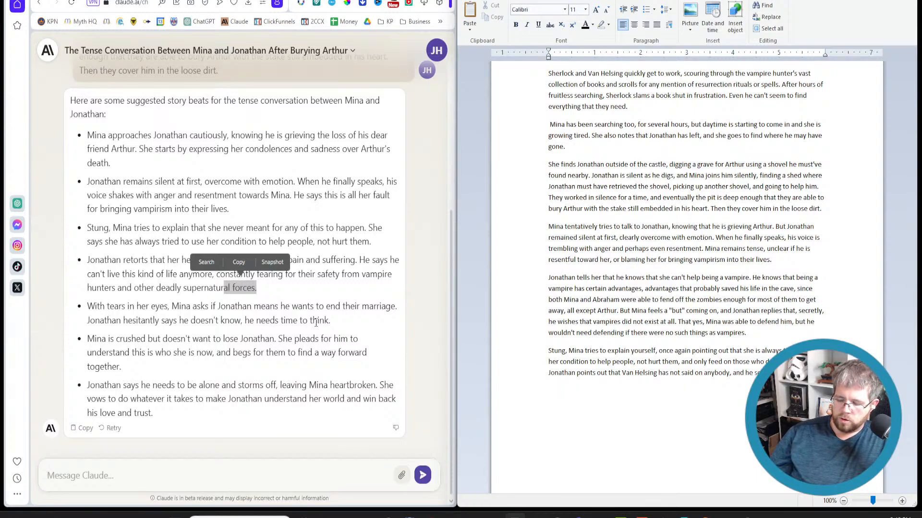
# Close the paragraph with "Those words staying Mina even further" and the argument heating up, and start a new paragraph.
pyautogui.write('Those words staying')
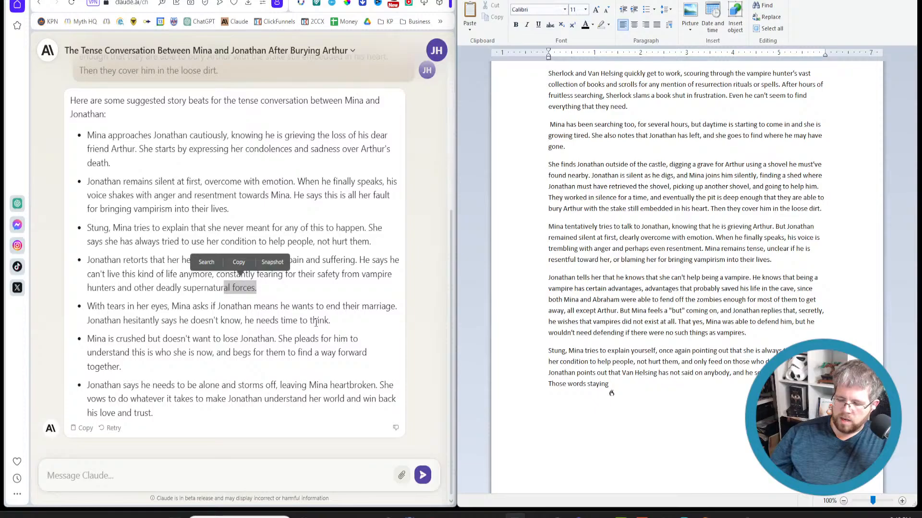
pyautogui.write(' Mina even further')
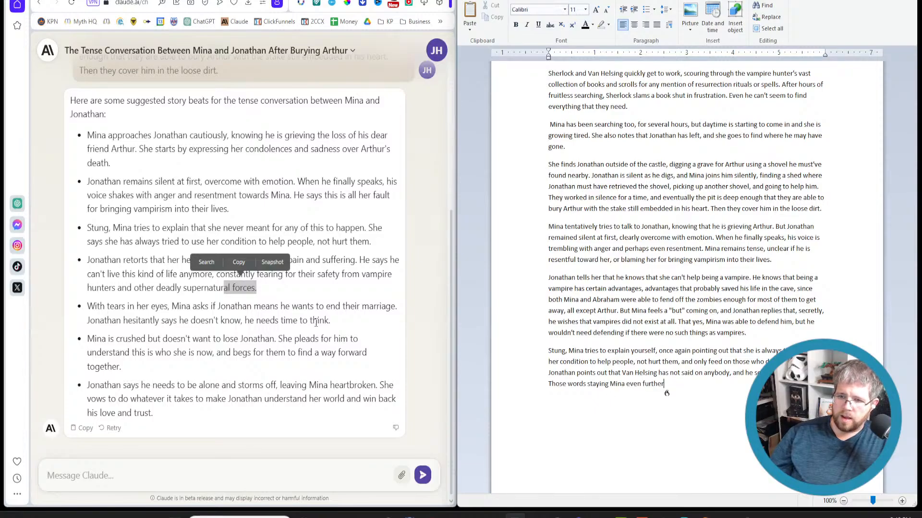
pyautogui.write(', and the')
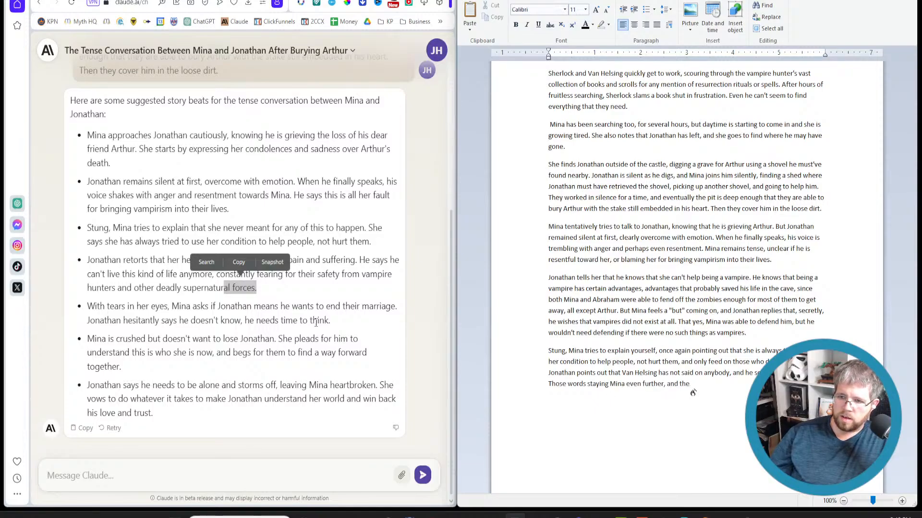
pyautogui.write(' arguments turns hea')
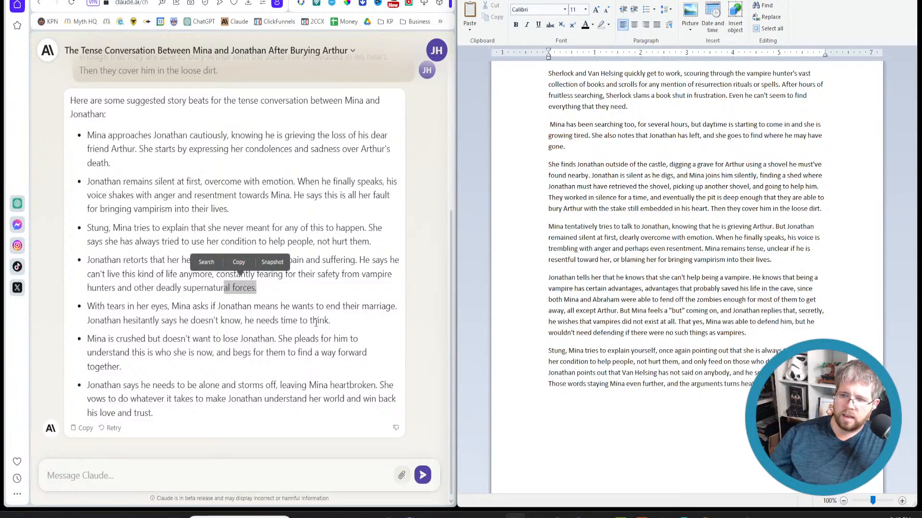
pyautogui.press('Return')
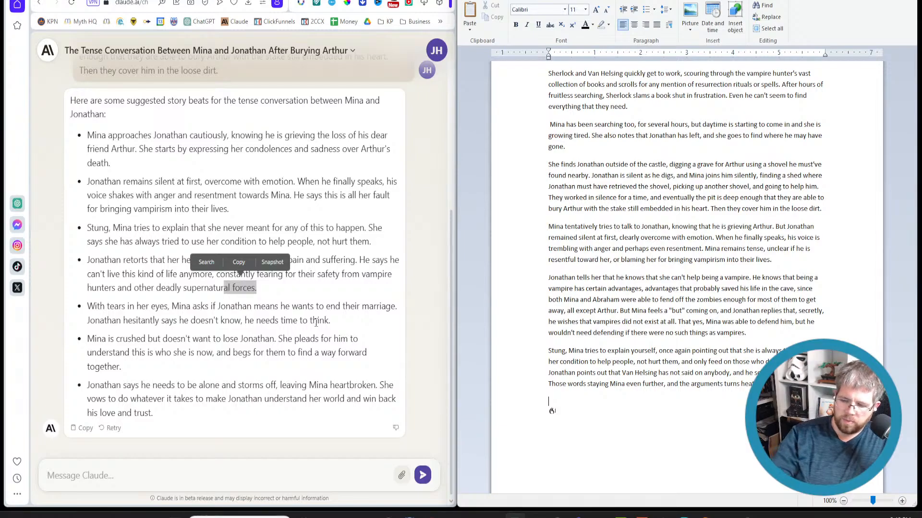
# Write Mina telling Jonathan that he simply can't expect these things from her and has no idea what it is like to be a vampire.
pyautogui.write('Mina')
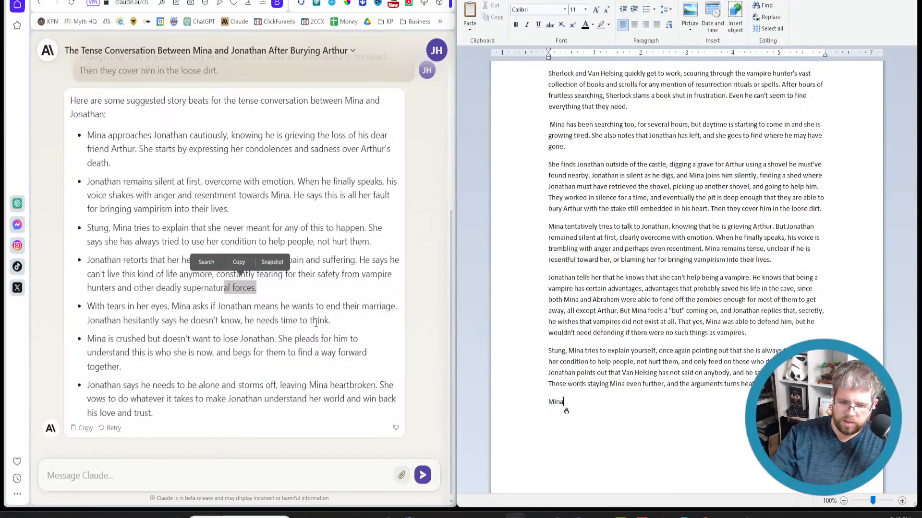
pyautogui.write(" tells him that he simply can't expect")
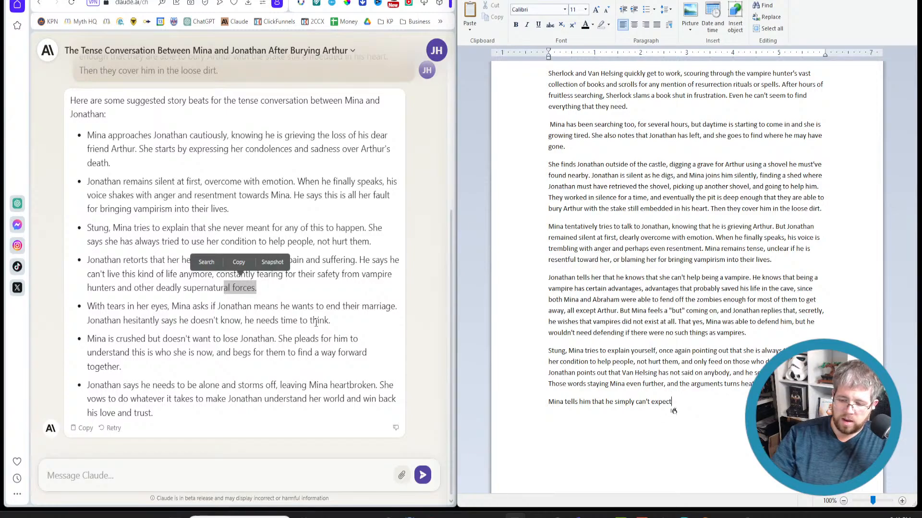
pyautogui.write(' these things from her, th ')
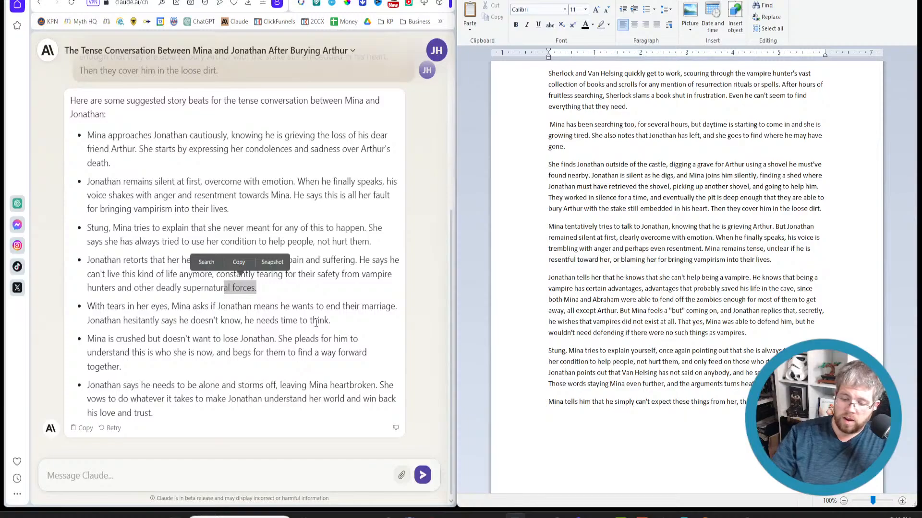
pyautogui.write('deals with every day, that he has no idea')
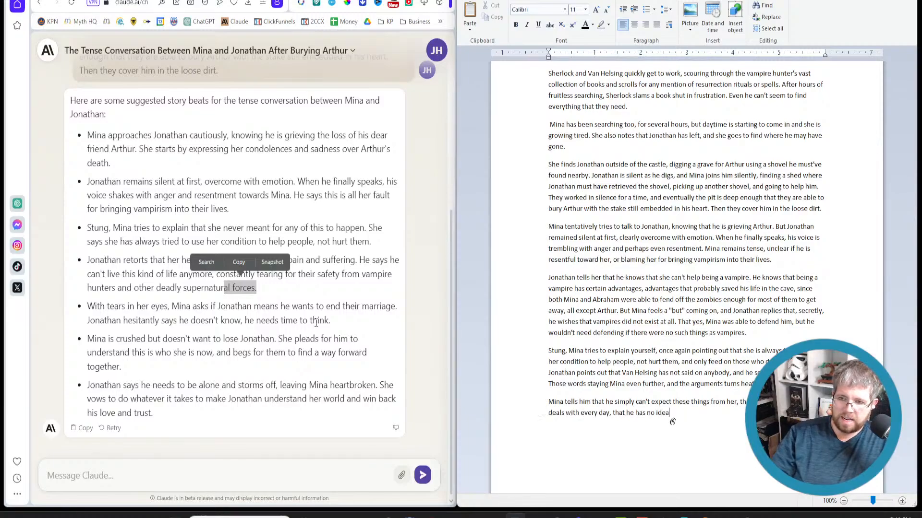
pyautogui.write(' what it is like')
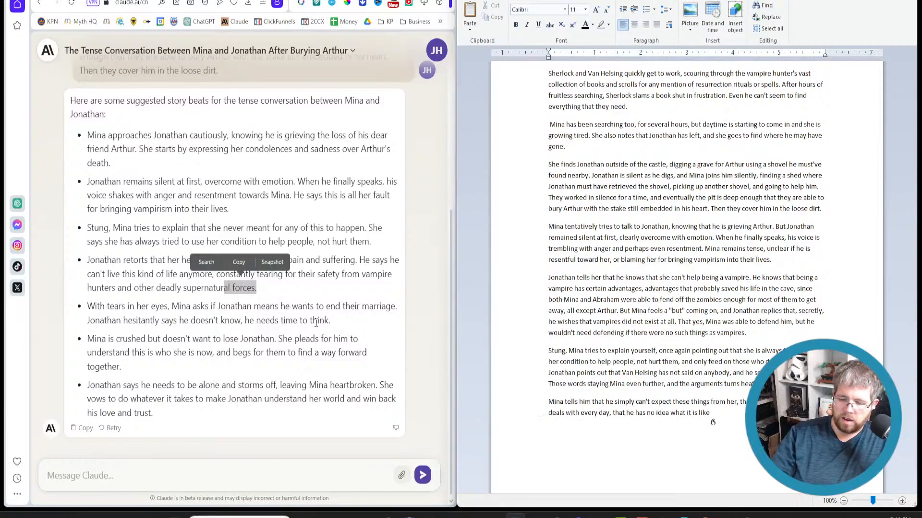
pyautogui.write(' to be a vam')
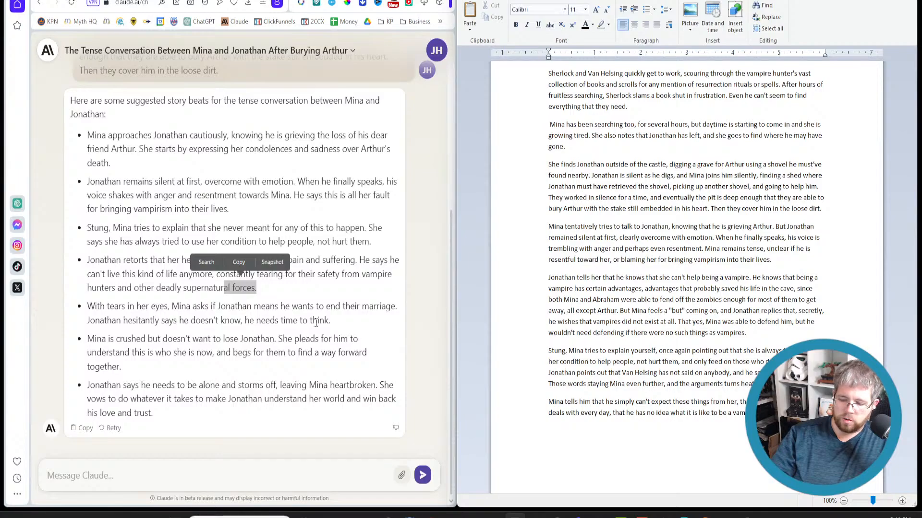
pyautogui.write(' will.')
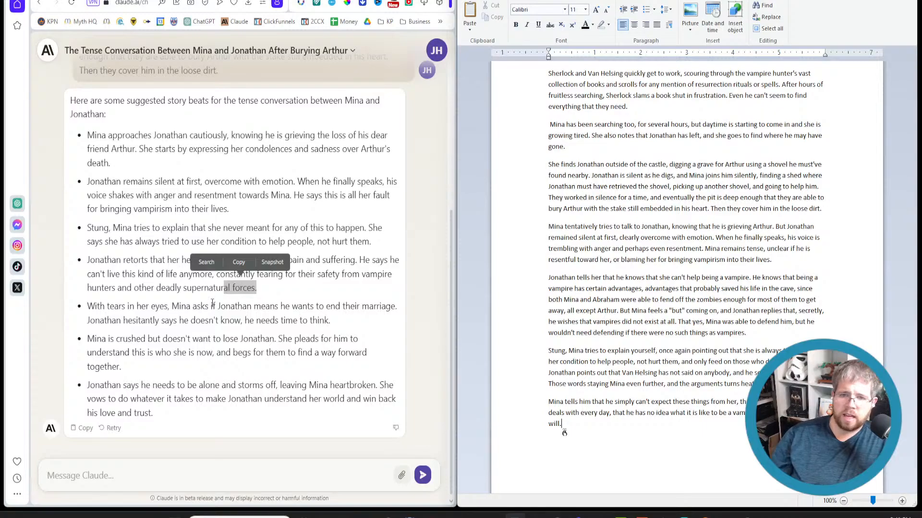
# Add Jonathan fighting back that he can't live this kind of life anymore, fearing for his own safety even from Mina herself, and end the paragraph.
pyautogui.write(' Jonathan fights back,')
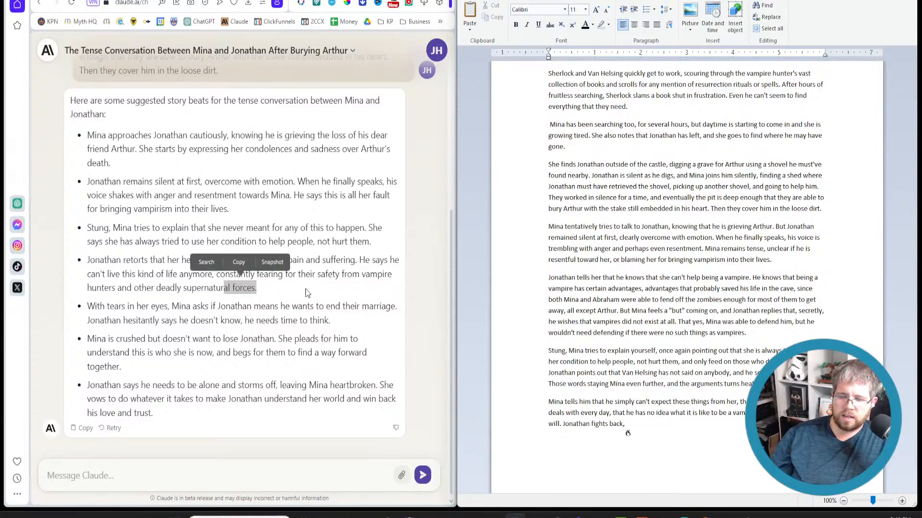
pyautogui.write(" telling her that he doesn't")
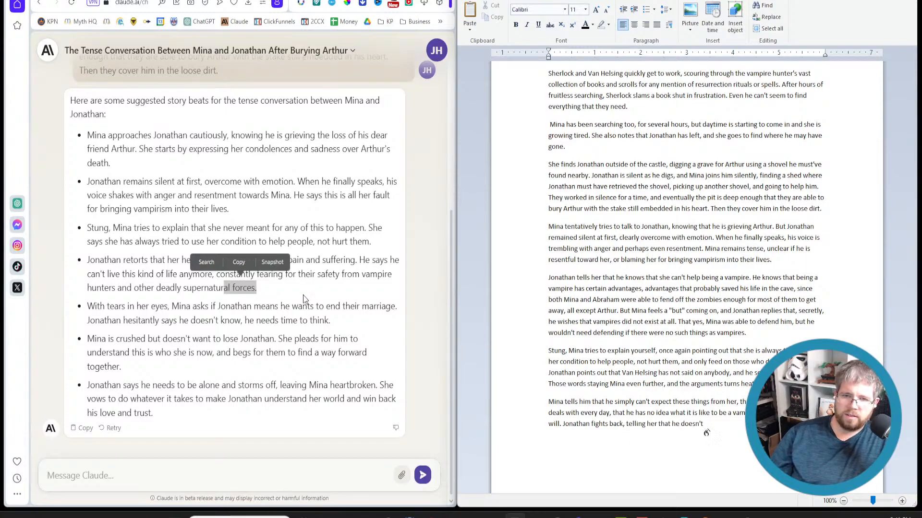
pyautogui.write(" think he cares, and that he can't live this kind of life anymore")
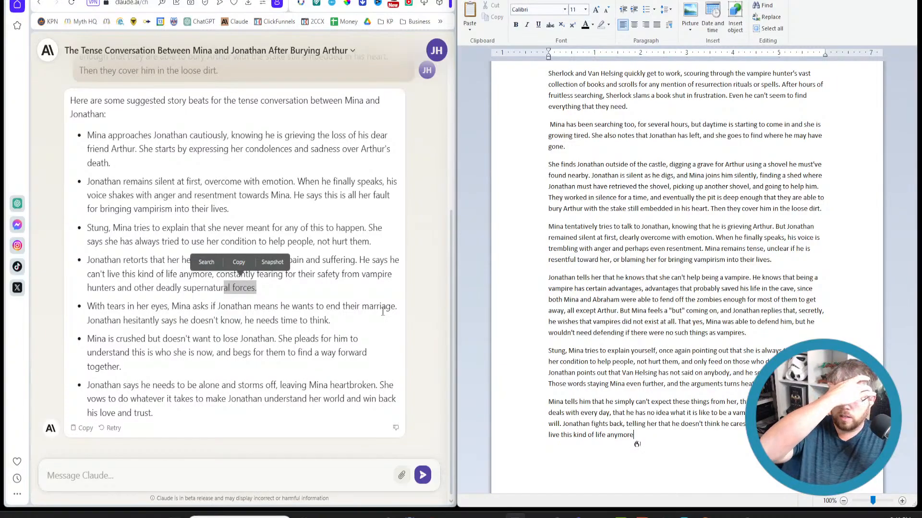
pyautogui.write(', constantly fearing for his own safety')
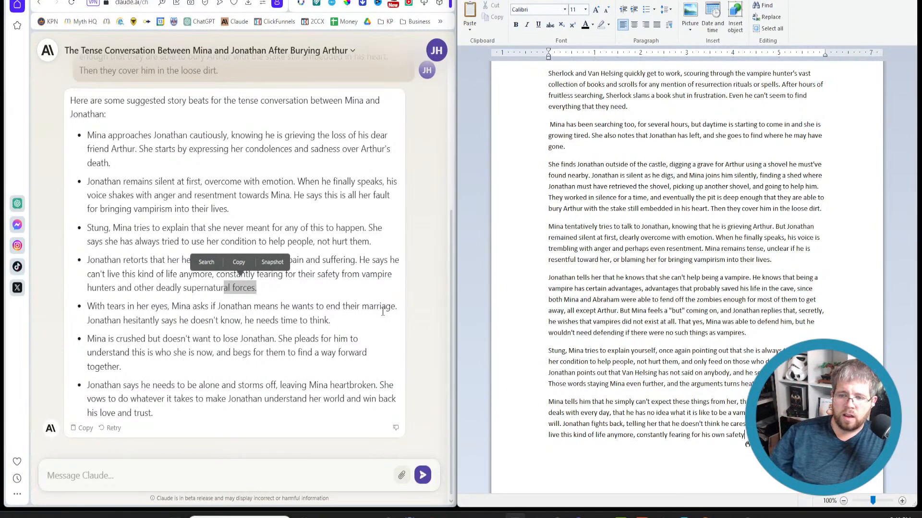
pyautogui.write(',')
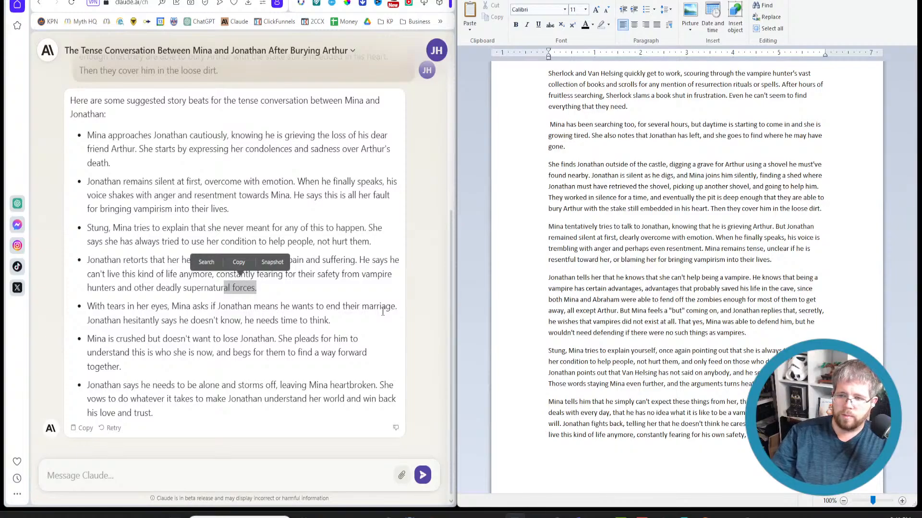
pyautogui.write('vampires and these strange undead creatures, but from Mina hersel')
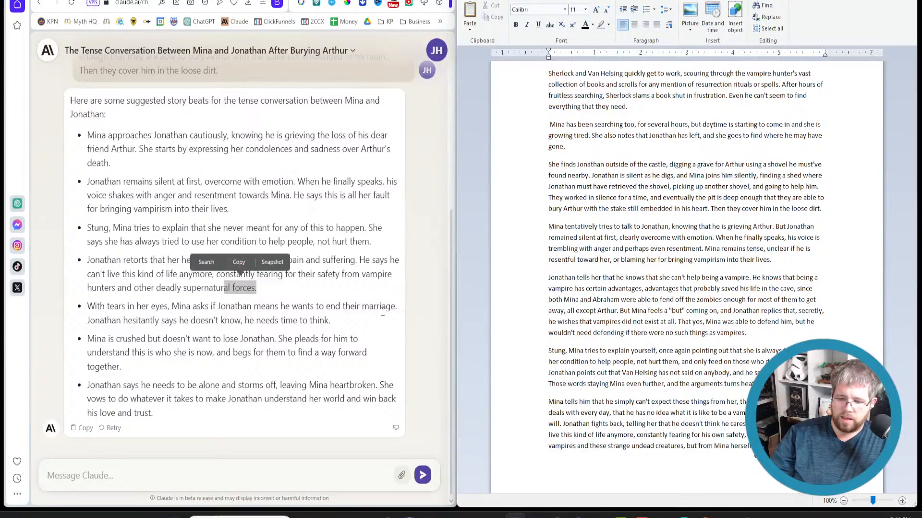
pyautogui.press('Return')
# Write the beat of Mina, taken aback, storming back into the castle to see if Sherlock and Abraham have made any progress, and end the paragraph.
pyautogui.write('Mina is taken aback by this,')
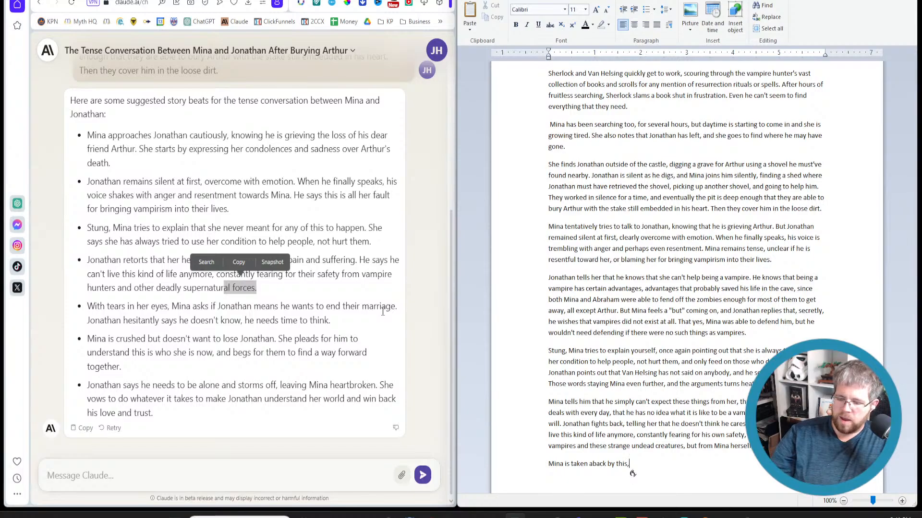
pyautogui.write('and Jonathan seems to realize that he may h ')
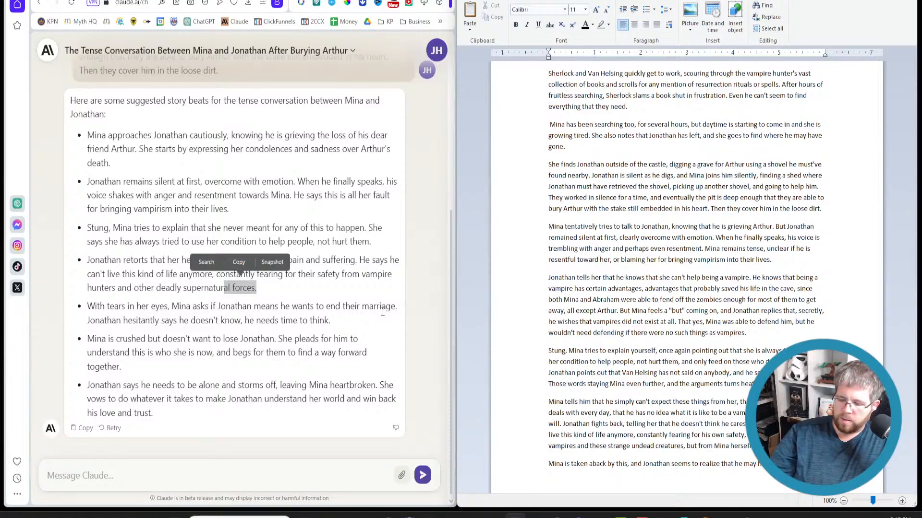
pyautogui.write('Mina has had enough, and she turns')
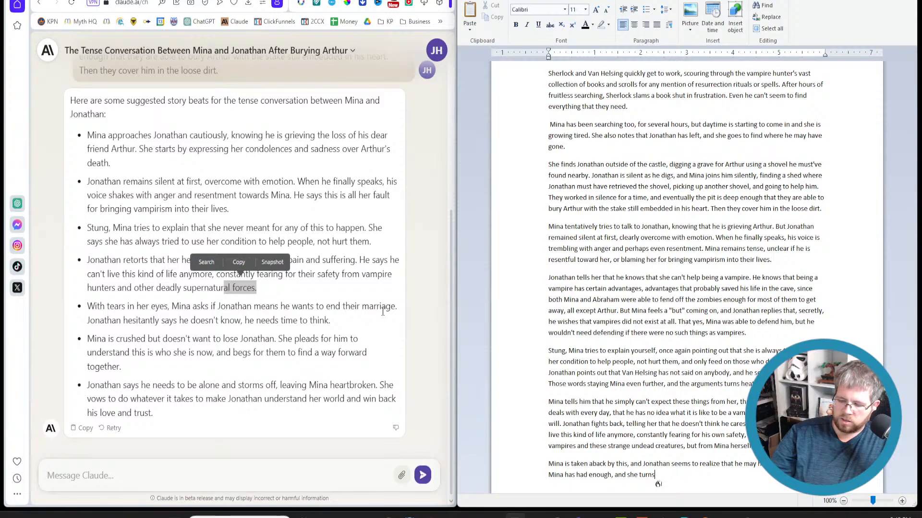
pyautogui.write(' and storms back into the castle')
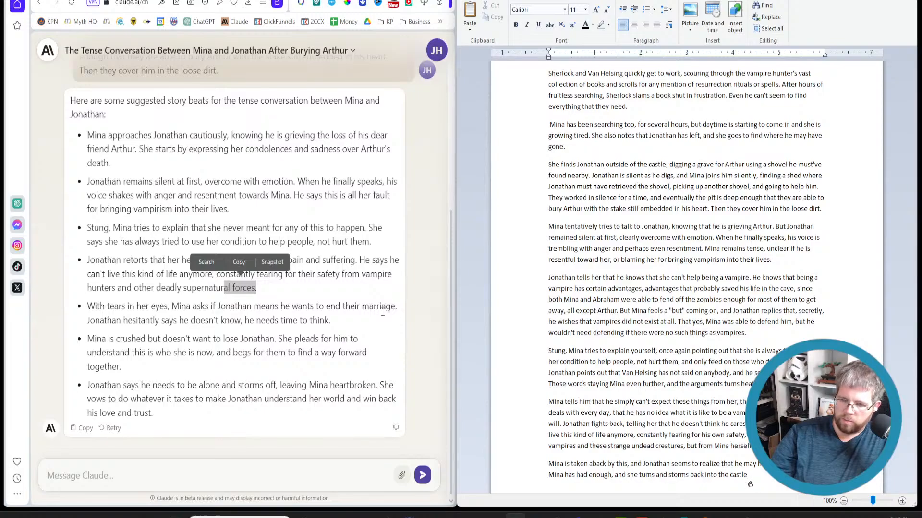
pyautogui.write('to see if Sherlock and Abraham have made any progress.')
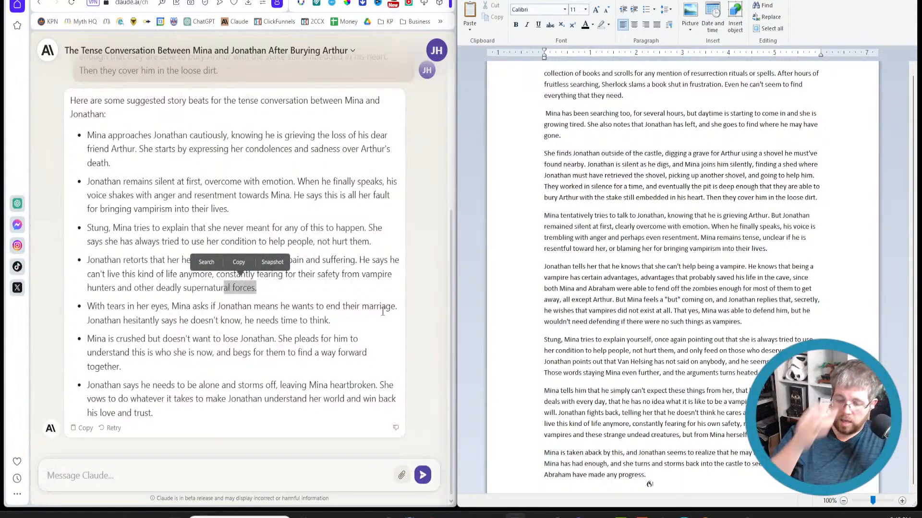
pyautogui.press('Return')
# Write the beat of Mina hearing a triumphal shout by Abraham on her way inside, as he carries a book from his study with Sherlock close behind.
pyautogui.write('Just as she is')
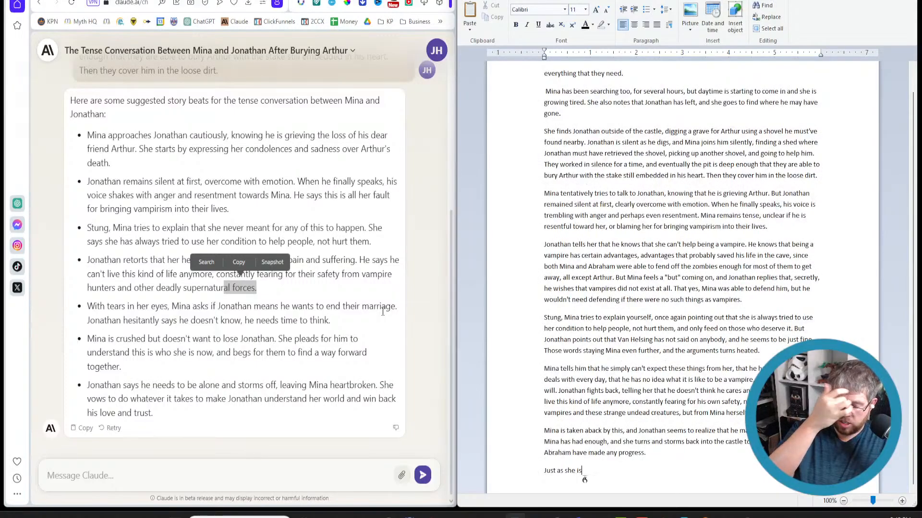
pyautogui.write(' making her way inside, she hears')
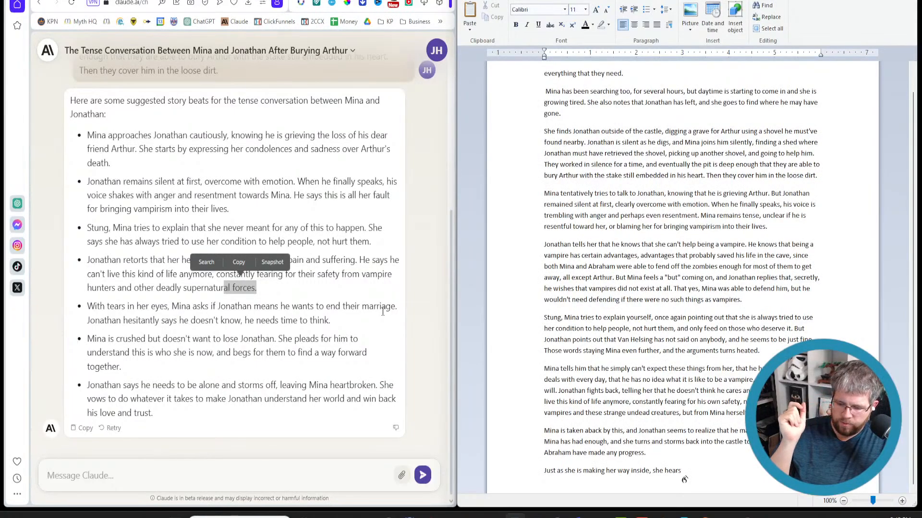
pyautogui.write(' a triumphal shout')
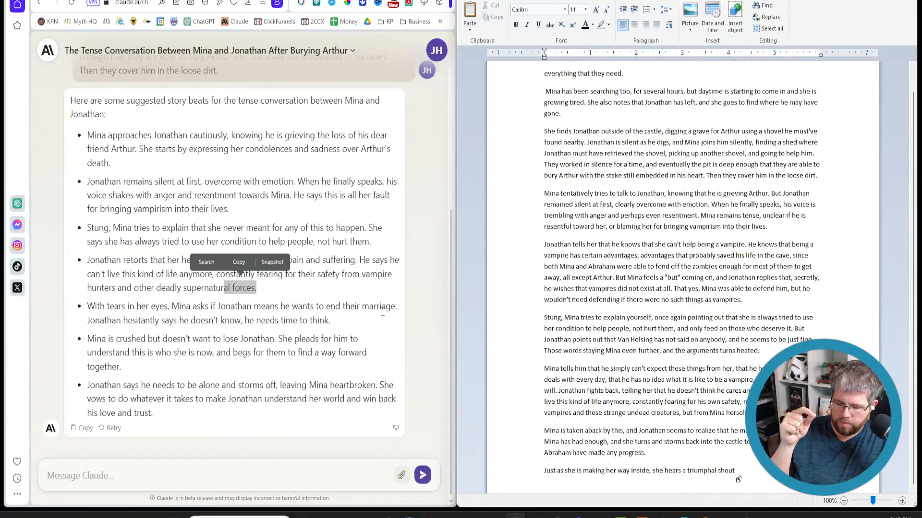
pyautogui.write(' by Abraham')
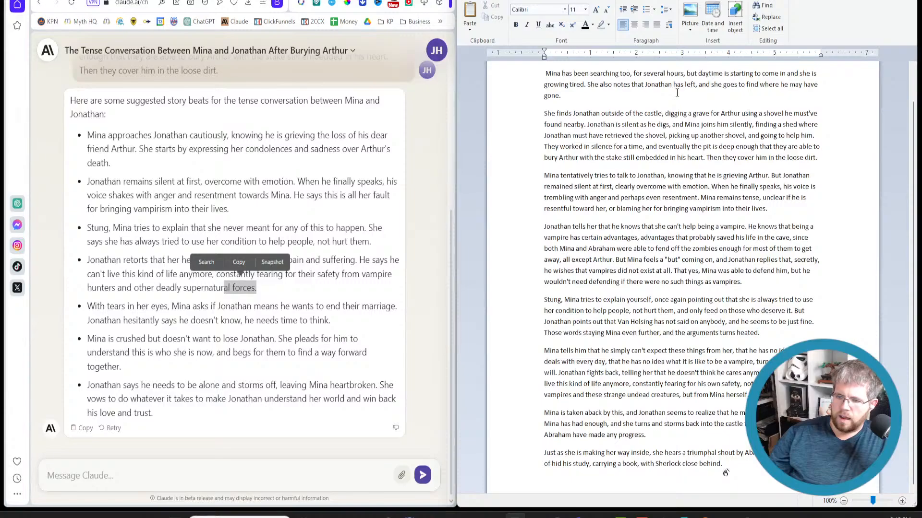
# Switch the browser from Claude to the book's outline in Atticus.
pyautogui.click(201, 0)
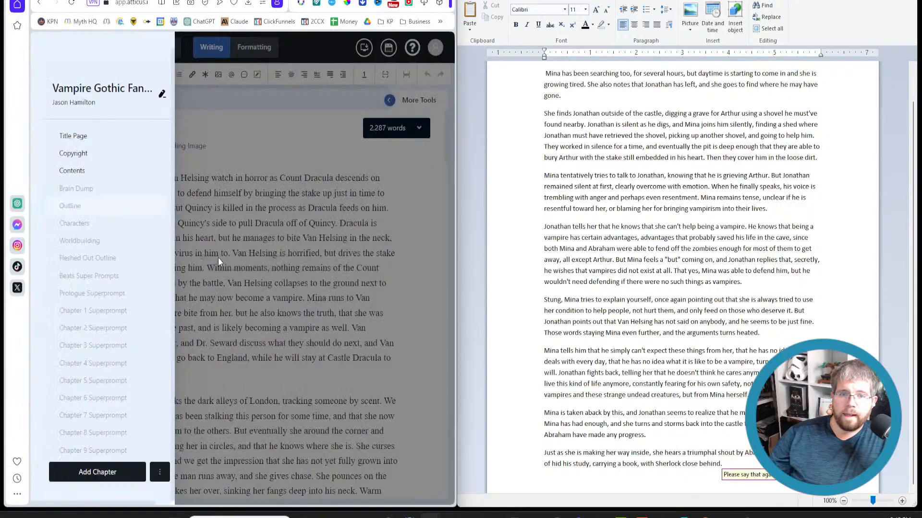
# Consult chapter 15, Truth & Ultimatum, in the novel's Outline, and place the cursor after "with Sherlock close behind." in the WordPad scene text.
pyautogui.click(284, 289)
pyautogui.scroll(-10, 259, 395)
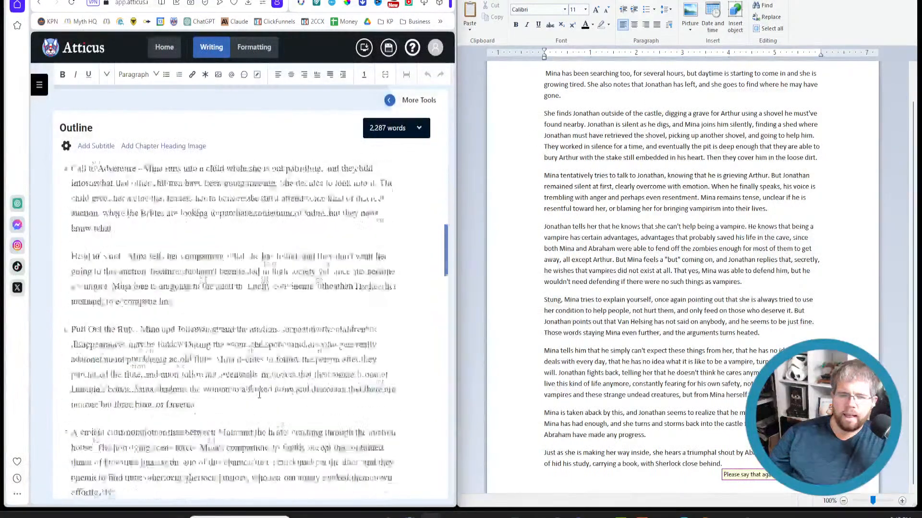
pyautogui.scroll(4, 259, 388)
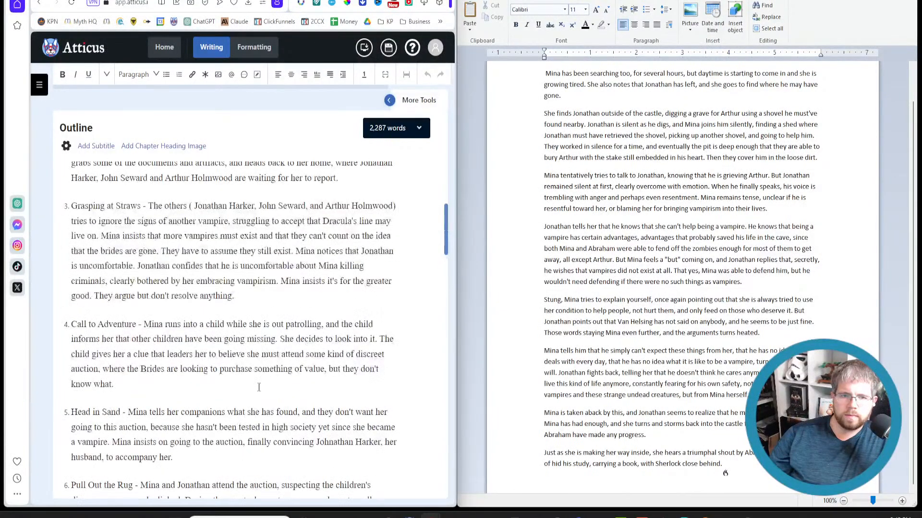
pyautogui.scroll(-8, 259, 387)
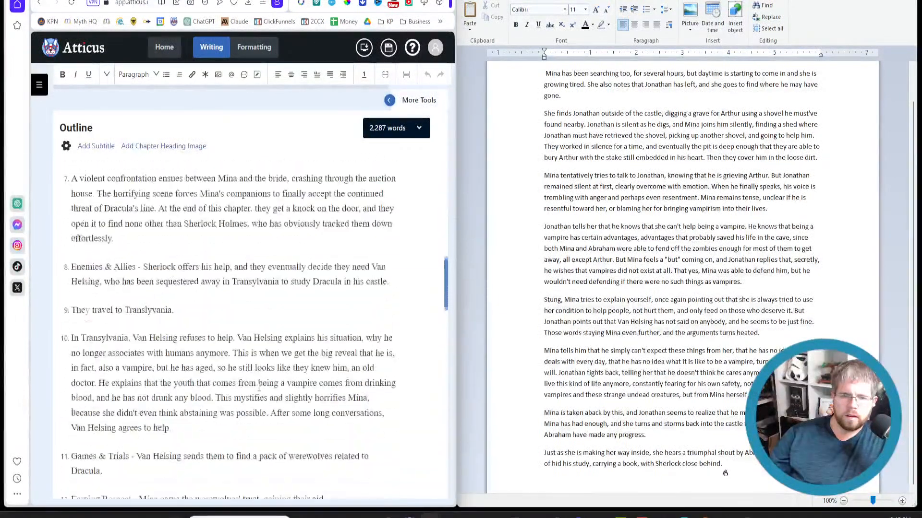
pyautogui.scroll(-4, 258, 386)
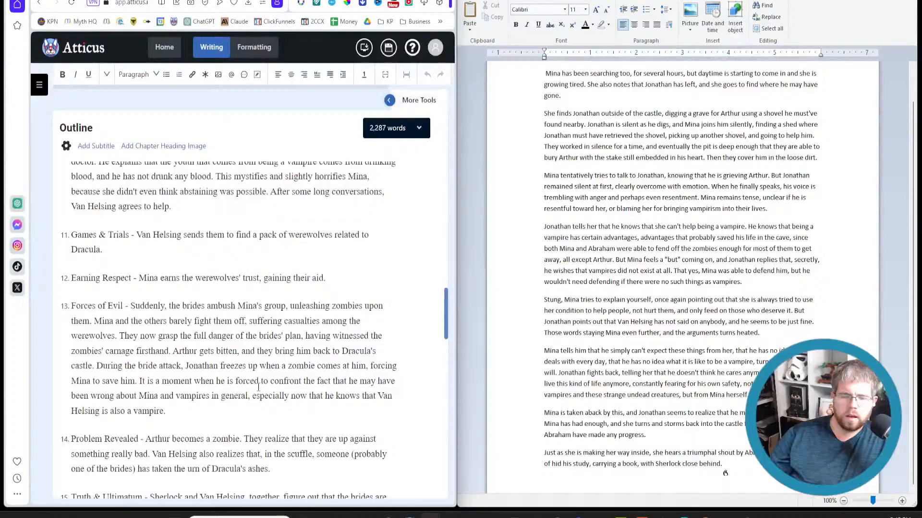
pyautogui.scroll(-4, 259, 387)
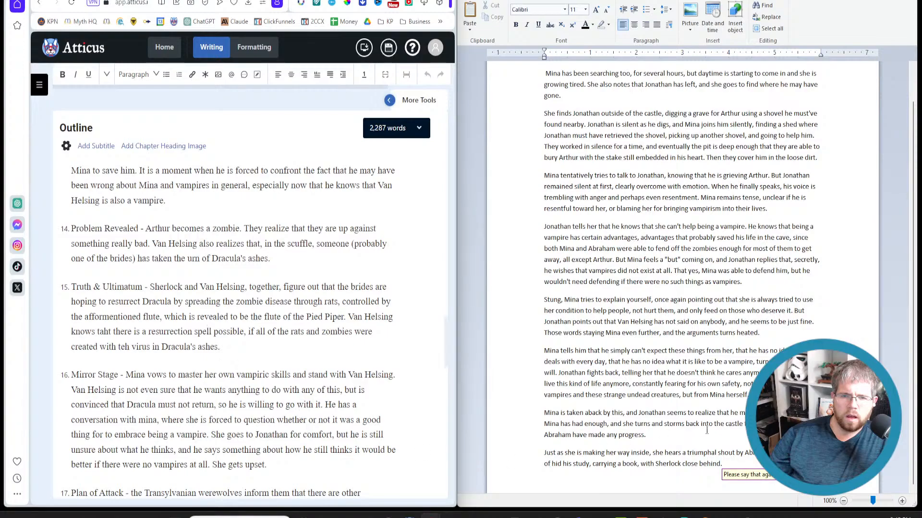
pyautogui.click(767, 478)
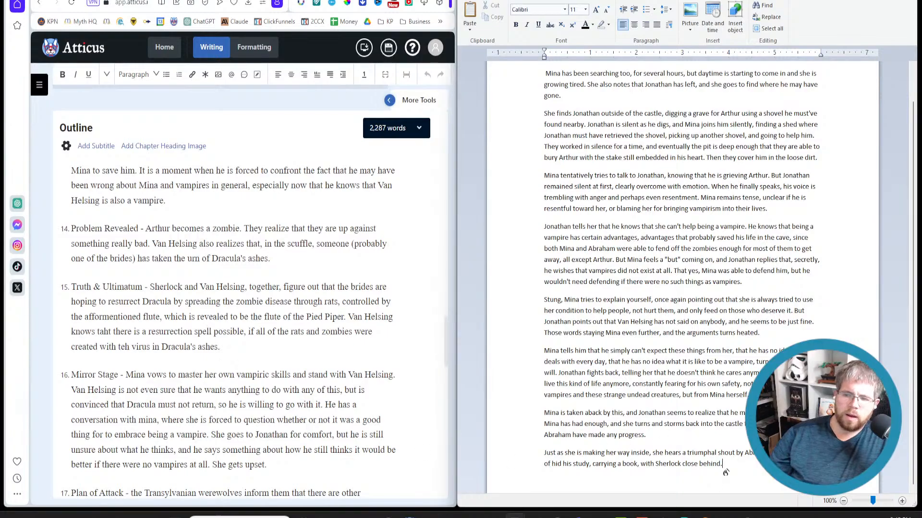
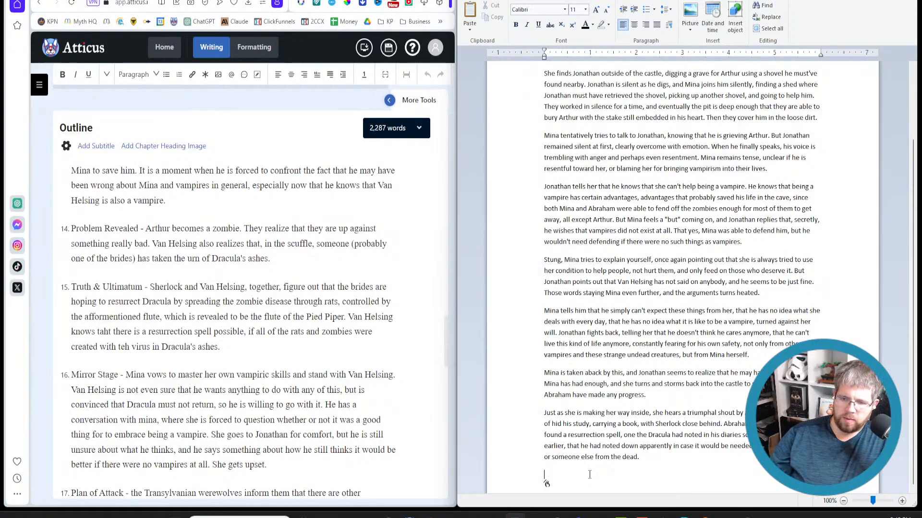
# Write that the spell's workings are not exactly known, but it involves feeding Dracula's ashes to a bunch of rats and infecting as many people as possible.
pyautogui.write("He explains that he doesn't know exactly how it works,")
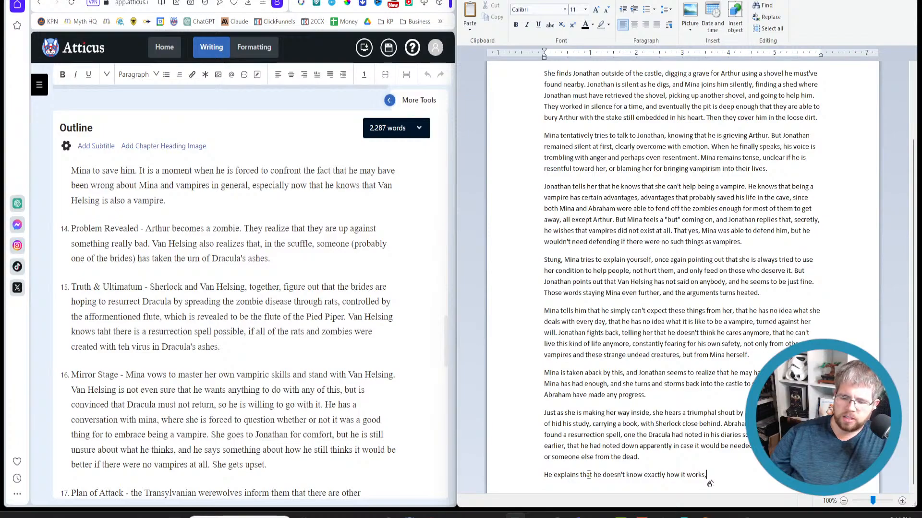
pyautogui.write('but it involves feeding')
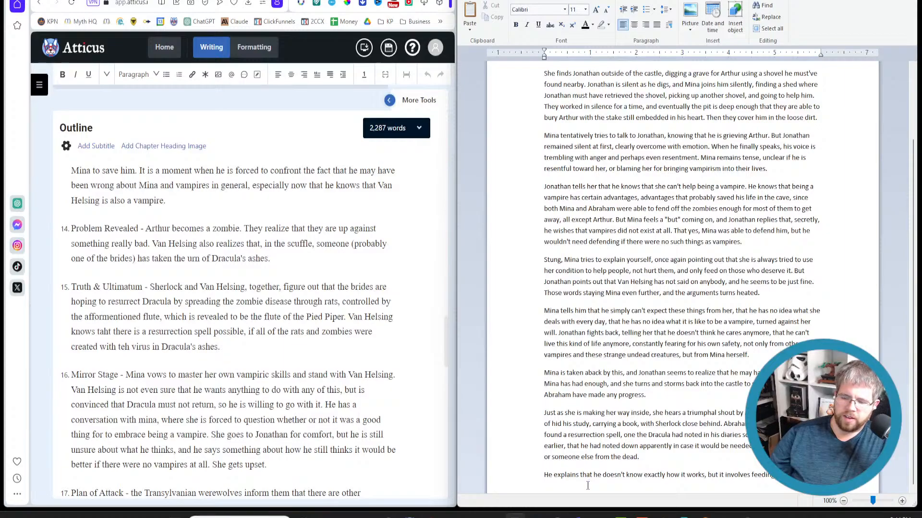
pyautogui.write('on the blood of the vampire in question, in this case Dracula,')
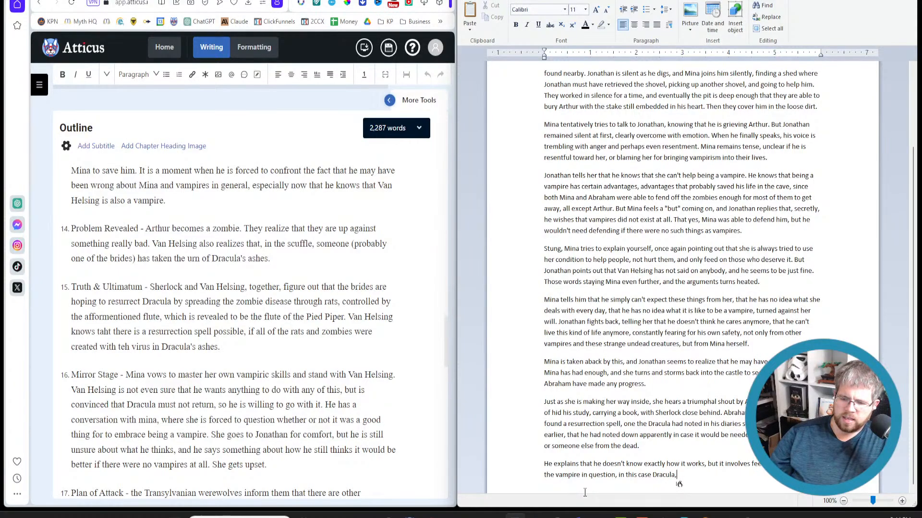
pyautogui.write(' to a bunch of rats,')
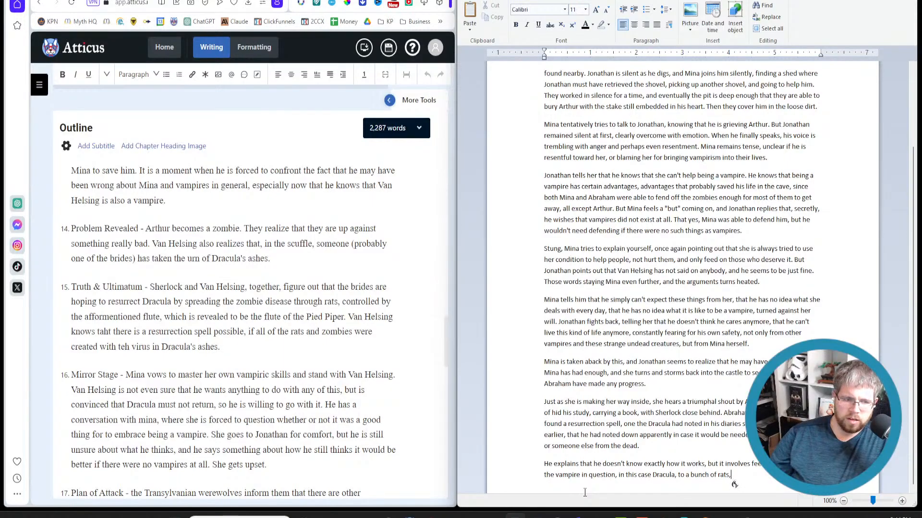
pyautogui.write('and infecting as many people as possible')
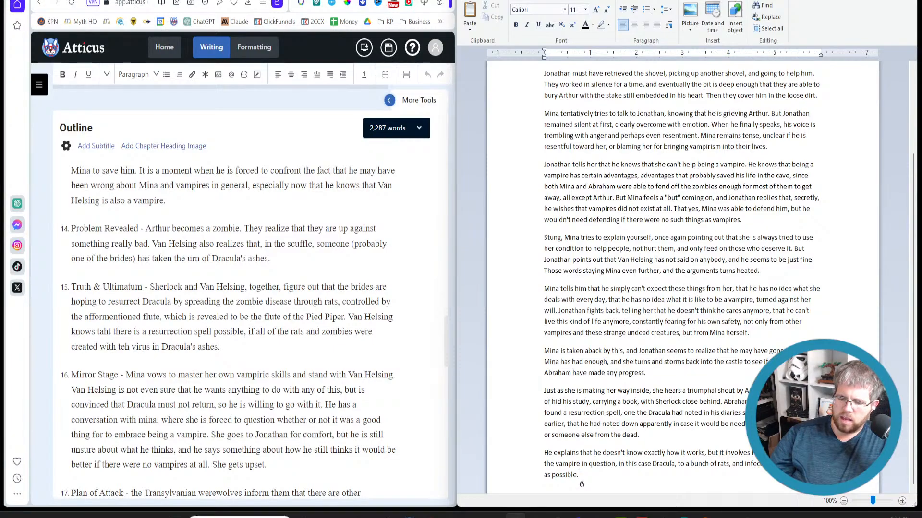
# Finish the paragraph by explaining that gathering all the infected, the same undead zombie like creatures that attacked earlier, would resurrect Dracula from the dead.
pyautogui.write('Then by bringing')
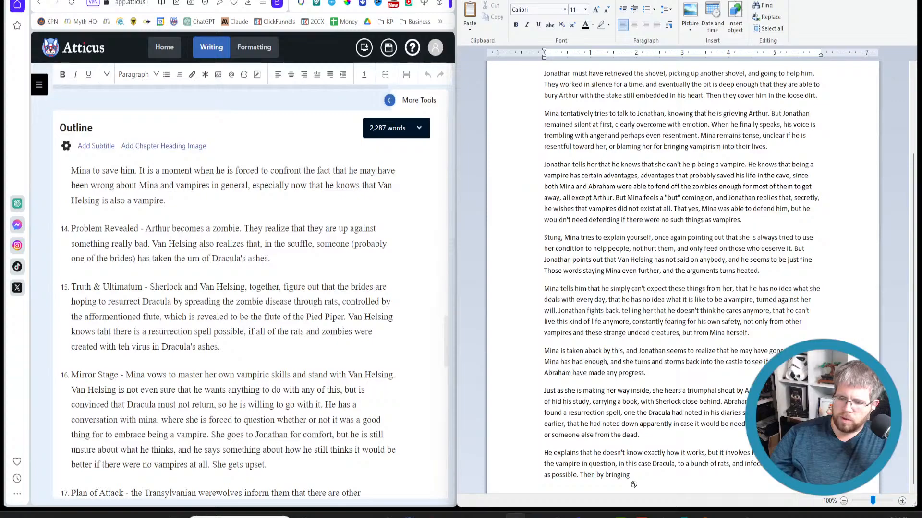
pyautogui.write(' all of those people together')
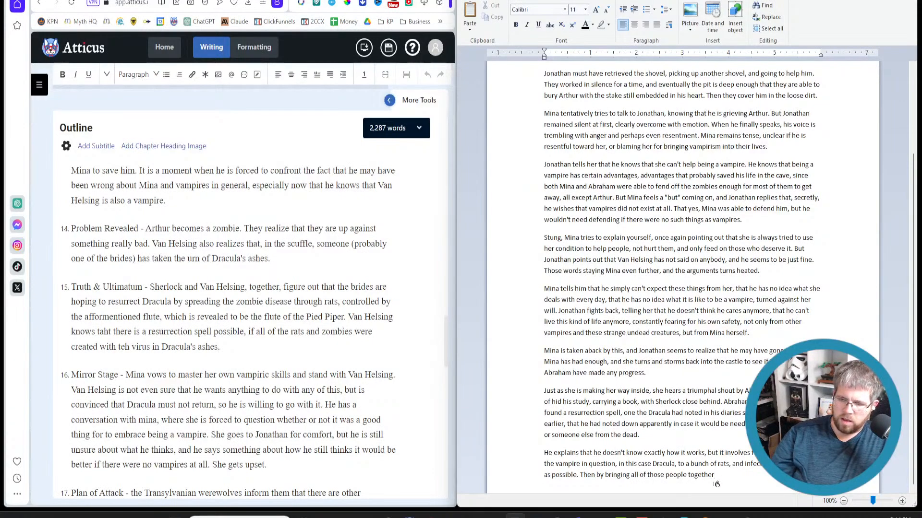
pyautogui.write(', which they have to be gathered in the same')
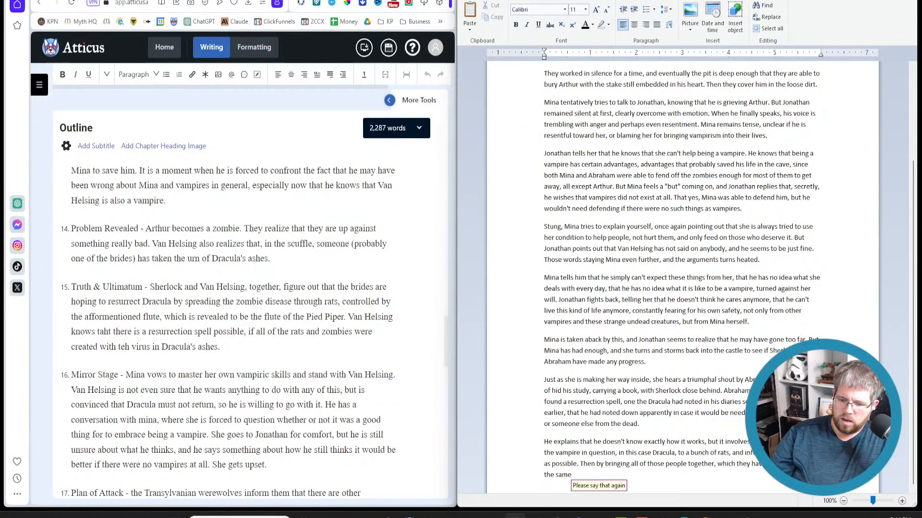
pyautogui.write(' undead')
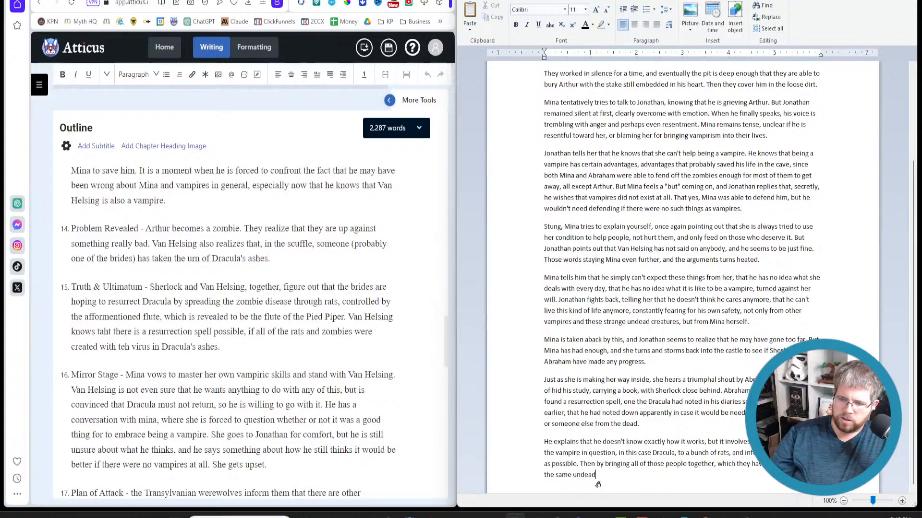
pyautogui.write(' zombie like creatures that attacked them earlier')
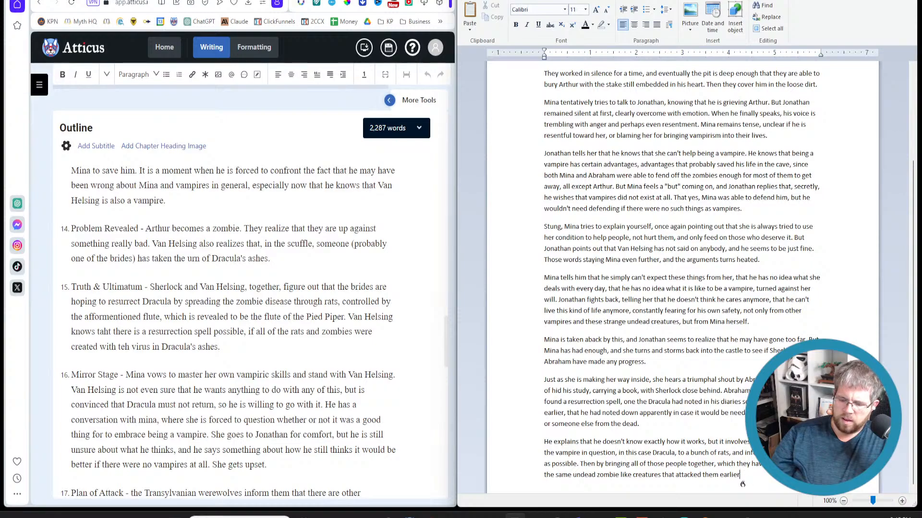
pyautogui.write(',')
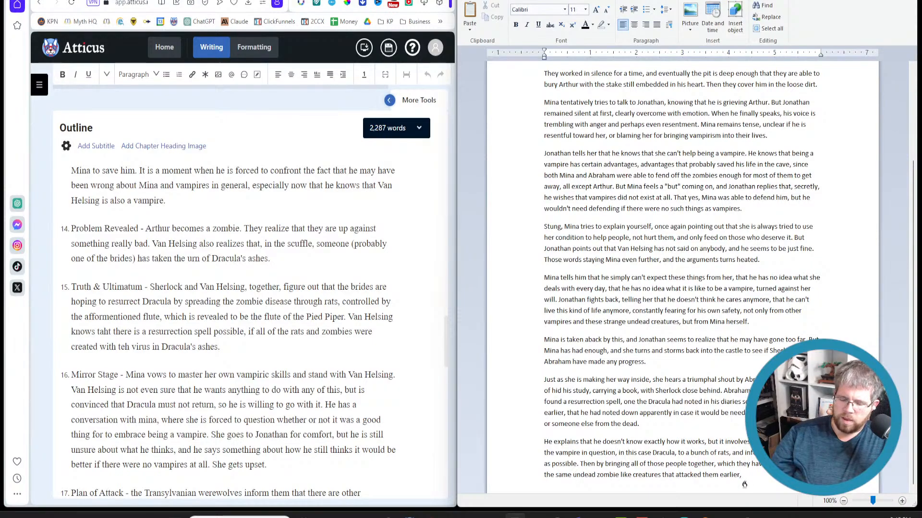
pyautogui.write(' they would somehow be able to')
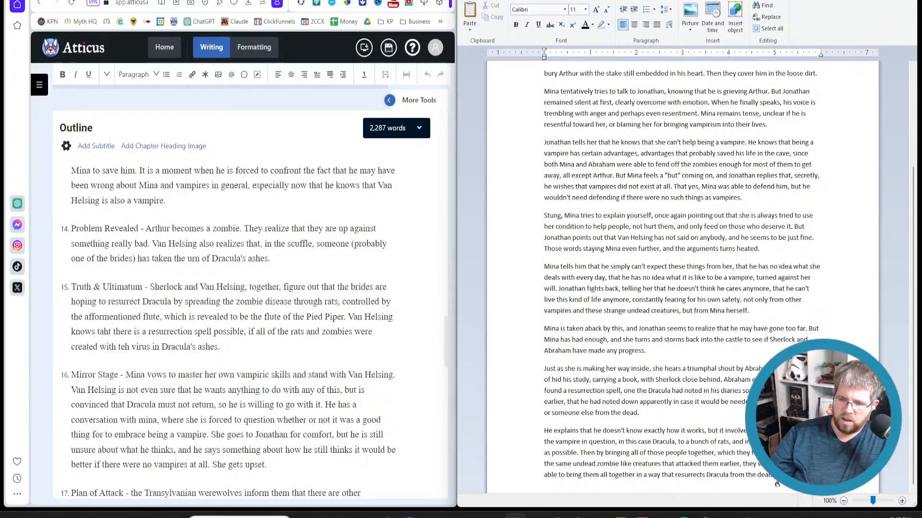
# Add a paragraph in which Mina and Jonathan temporarily forget their quarrel, confronted with the prospect of Dracula's return, which they know they must stop.
pyautogui.press('Return')
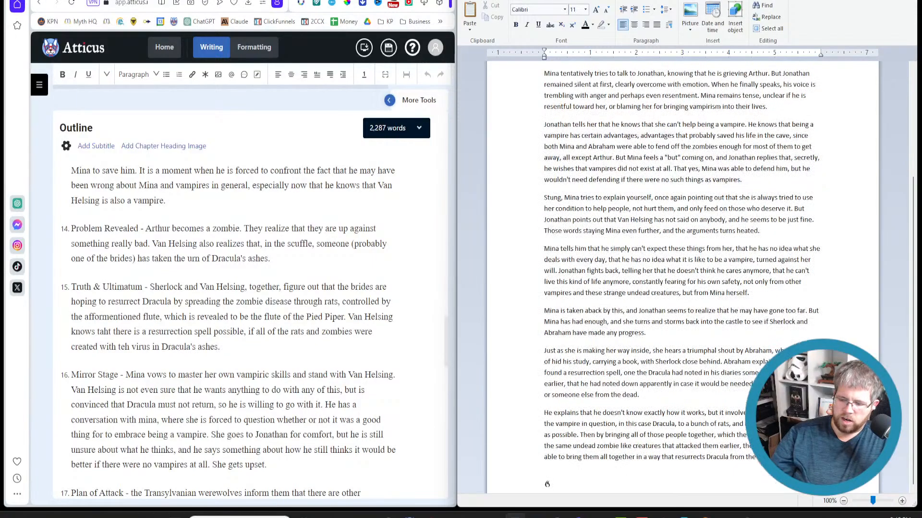
pyautogui.write('Mina and Jonathan temporarily forget their quarrel')
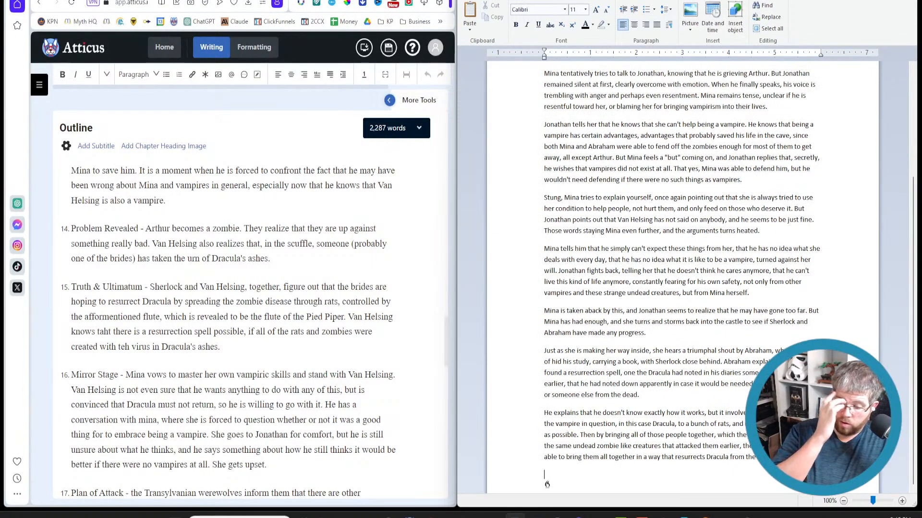
pyautogui.write(',')
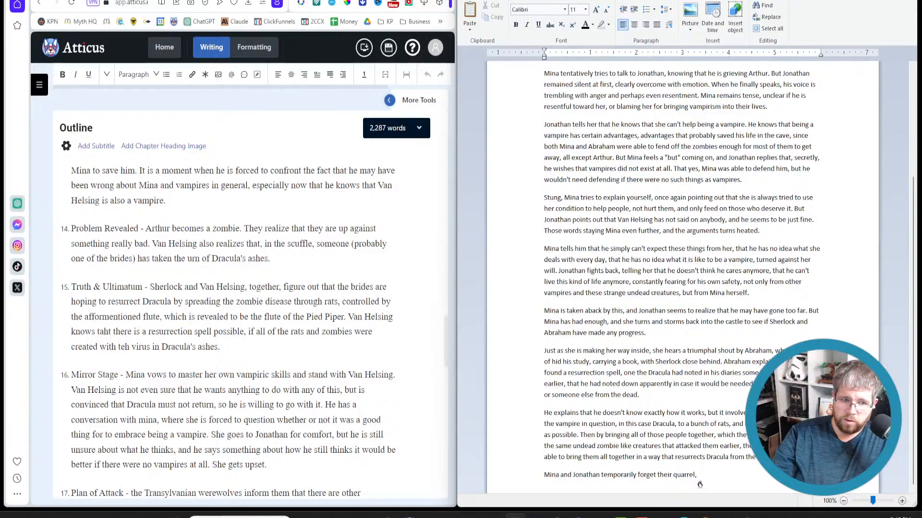
pyautogui.write(' when confronted with th')
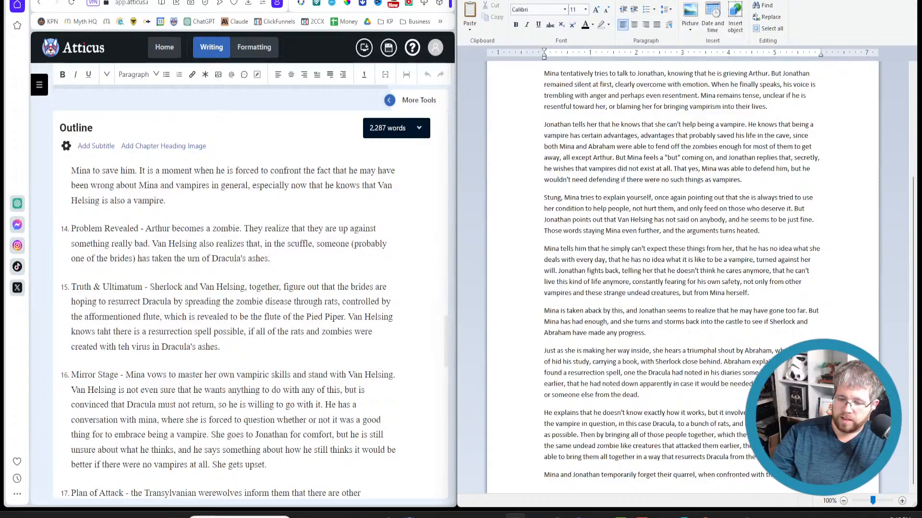
pyautogui.write('The prospect of Dracula actually coming from the dead is not one that they thought was possible')
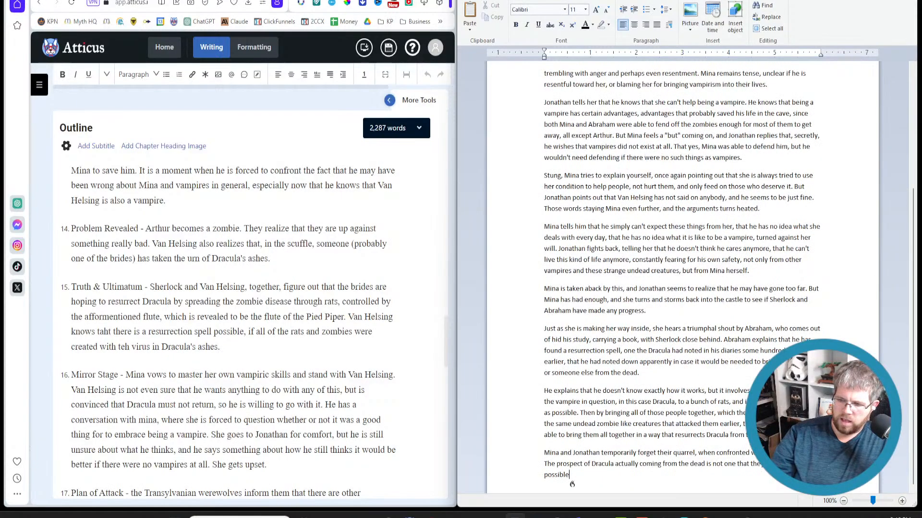
pyautogui.write(',')
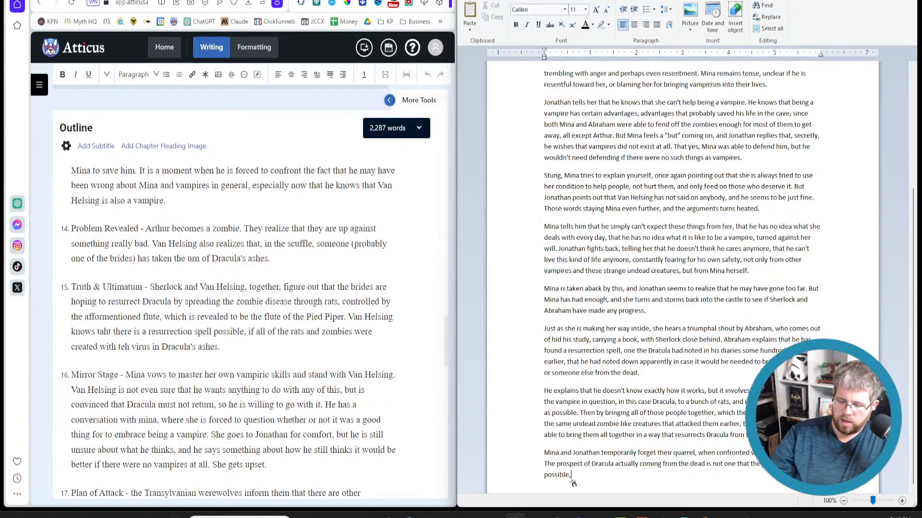
pyautogui.write(' and one that they know that they must stop.')
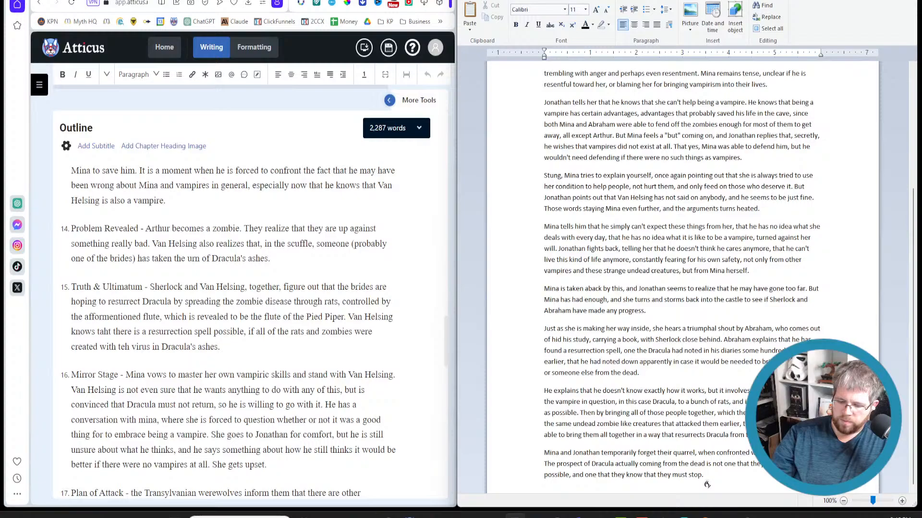
# Start a paragraph where Sherlock suddenly snaps his fingers and says he knows what the flute was that the brides of Dracula had taken from the auction.
pyautogui.press('Return')
pyautogui.write('Sherlock suddenly snaps his fingers, the connection falling into place. He')
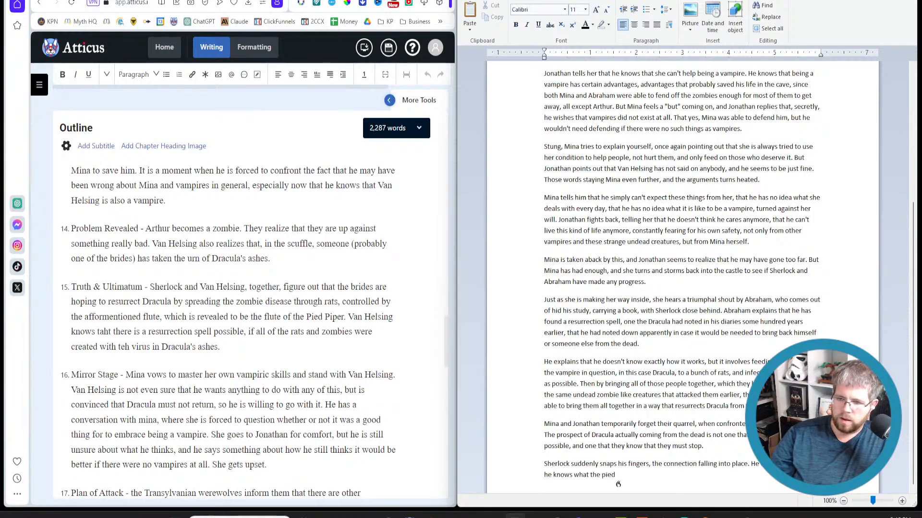
pyautogui.press('BackSpace')
pyautogui.press('BackSpace')
pyautogui.press('BackSpace')
pyautogui.press('BackSpace')
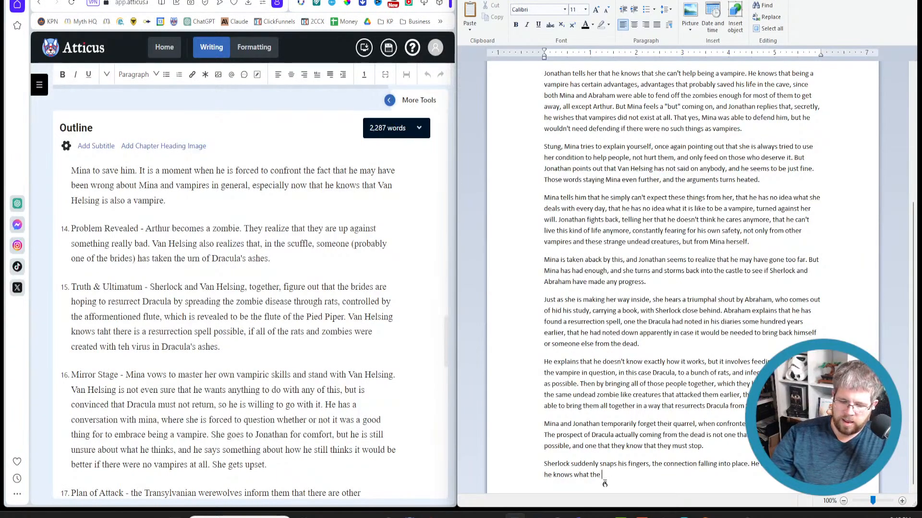
pyautogui.write('flute was that ')
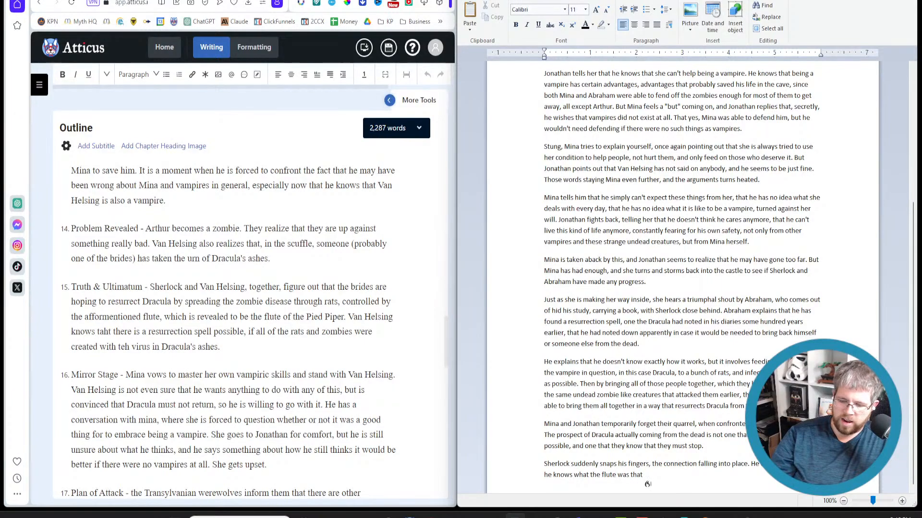
pyautogui.write('the brides of Dracula had taken')
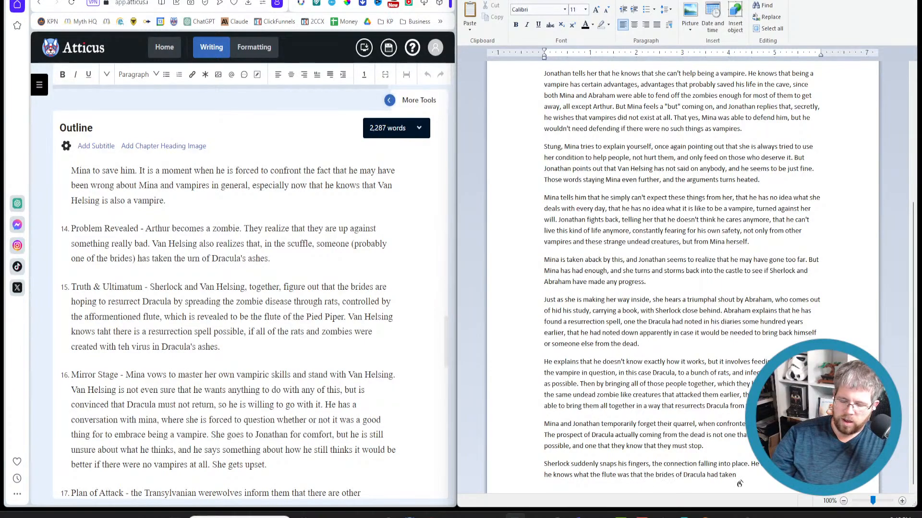
pyautogui.write(' from the a')
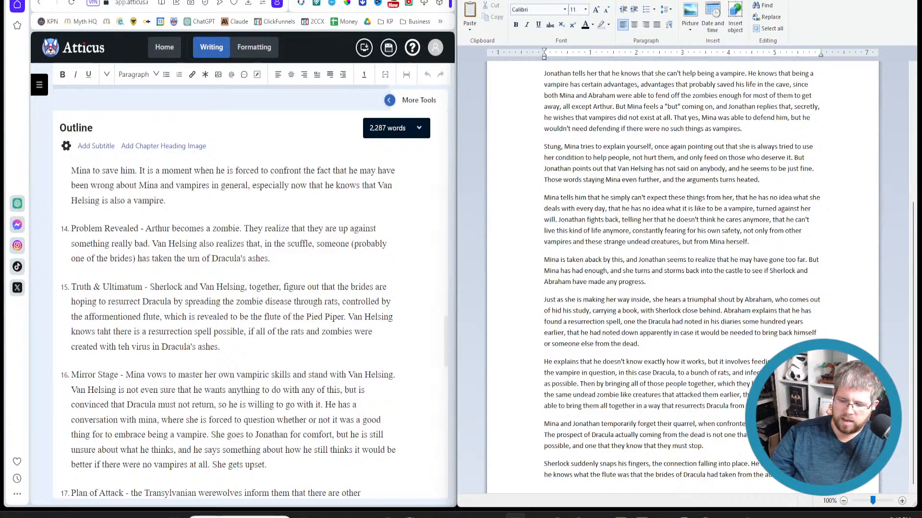
# Finish the paragraph with Sherlock explaining that legend says the flute once belonged to the Pied Piper, who controlled a horde of rats using just his pipe.
pyautogui.write('explains that')
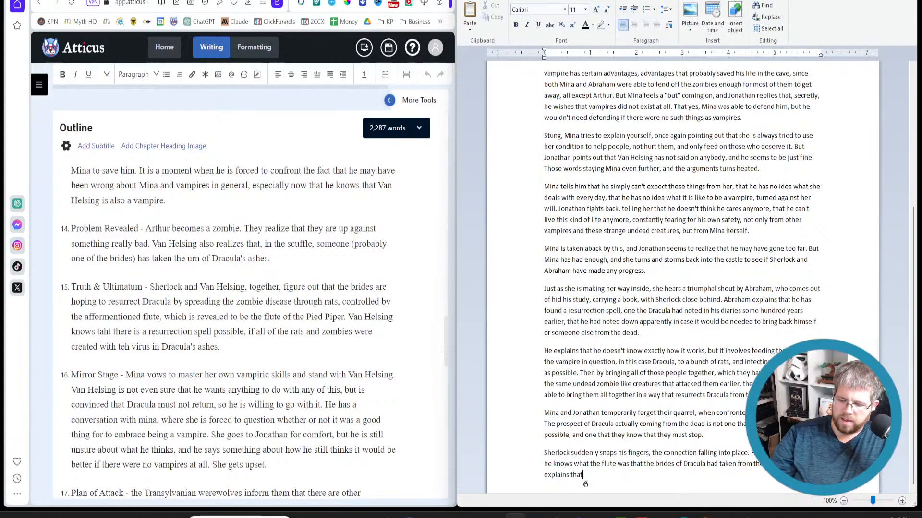
pyautogui.write(', legend had it, that the flute')
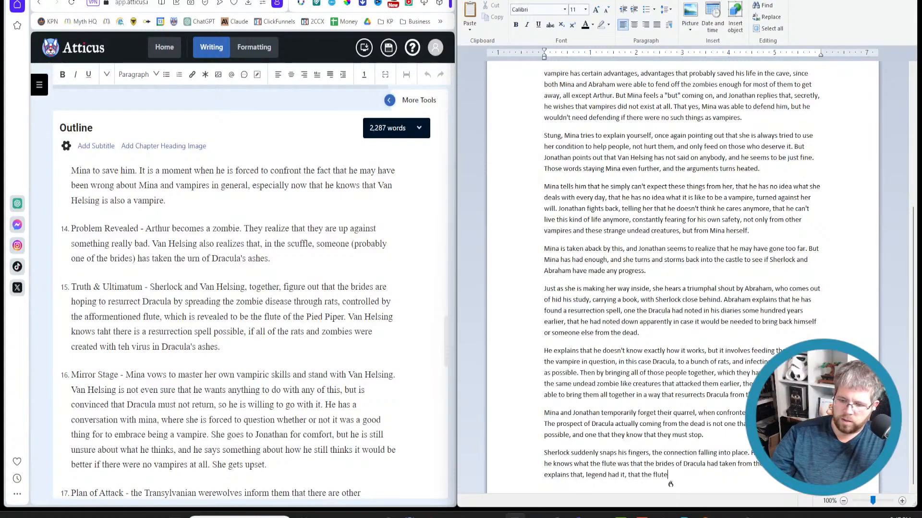
pyautogui.write(' had once belonged to the Pied Pip')
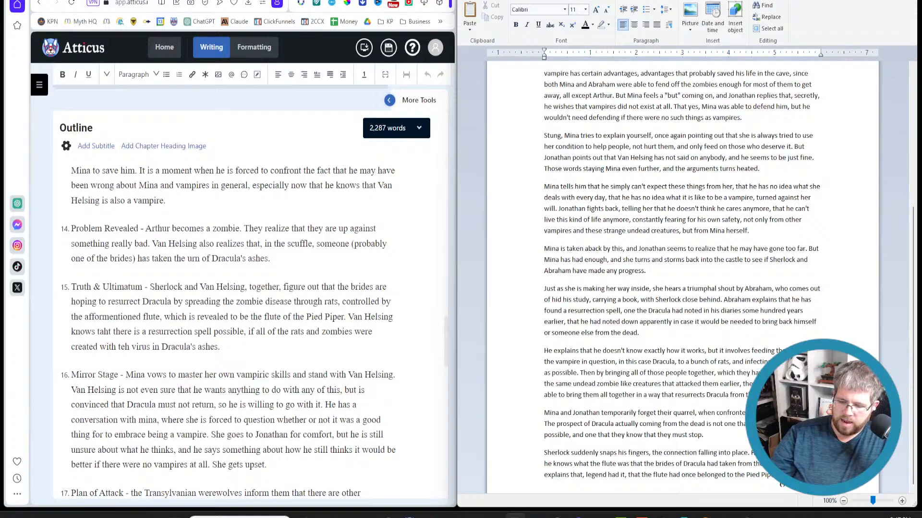
pyautogui.write('the very same Pied Piper that had controlled')
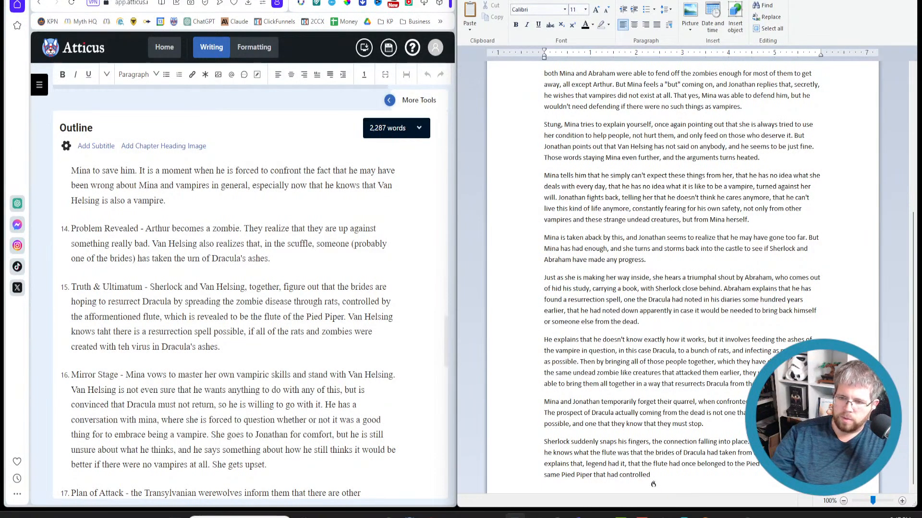
pyautogui.write(' a horde of rats using just his pipe.')
# Start a paragraph where Jonathan says he can't possibly believe such stories, but Sherlock points out they live in an age of vampires and undead monsters.
pyautogui.press('Return')
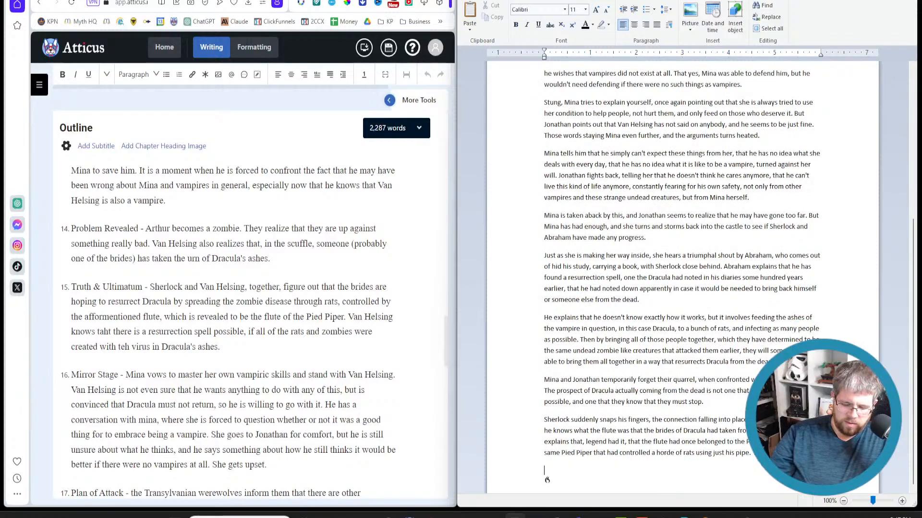
pyautogui.write('Jonathan tells him')
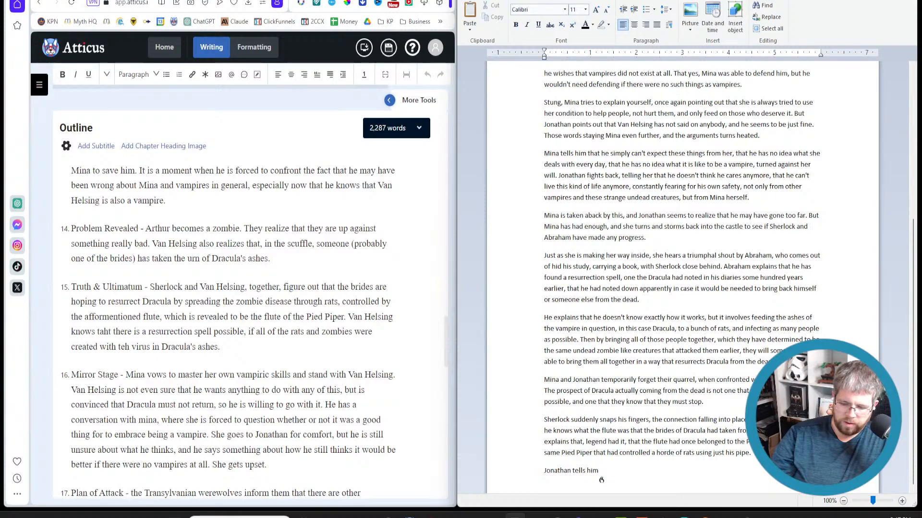
pyautogui.write(" that he can't possibly believe in such stories,")
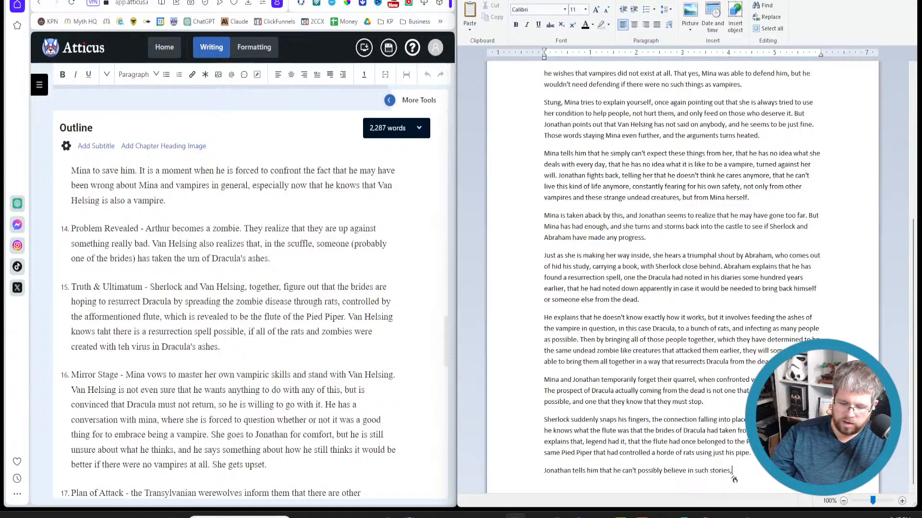
pyautogui.write('but Sherlock points out that they are living in an age of vampires and')
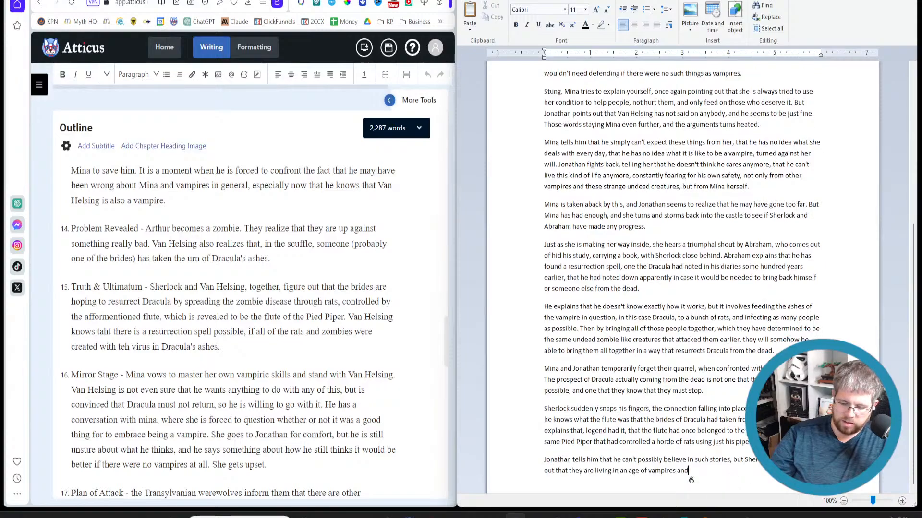
pyautogui.write(' undead monsters')
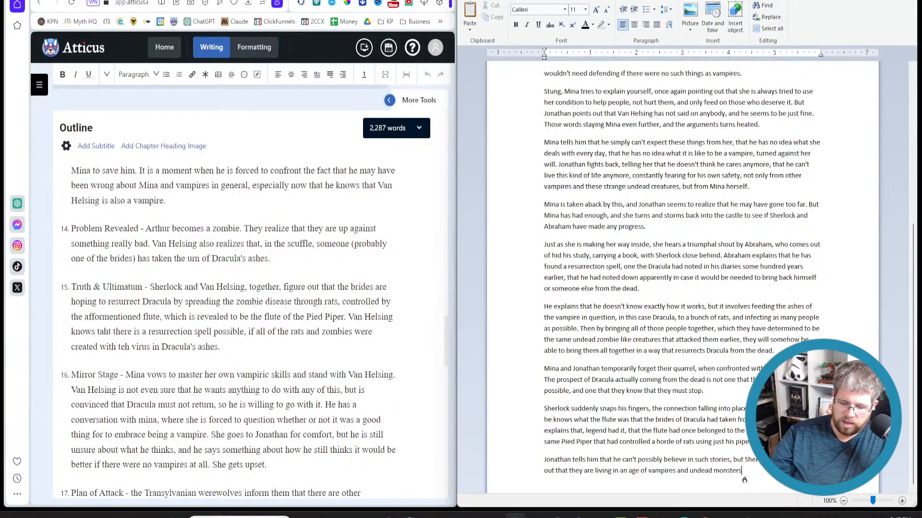
pyautogui.write(',')
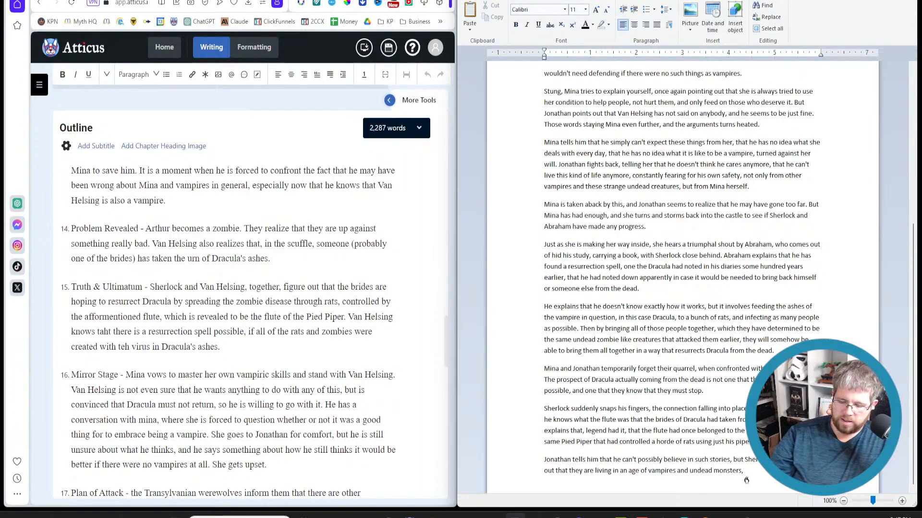
# Finish the paragraph with Sherlock willing to believe anything, even the old myths and legends, which might be far more truer than we realize.
pyautogui.write(' and he is willing to believe anything at this point, even')
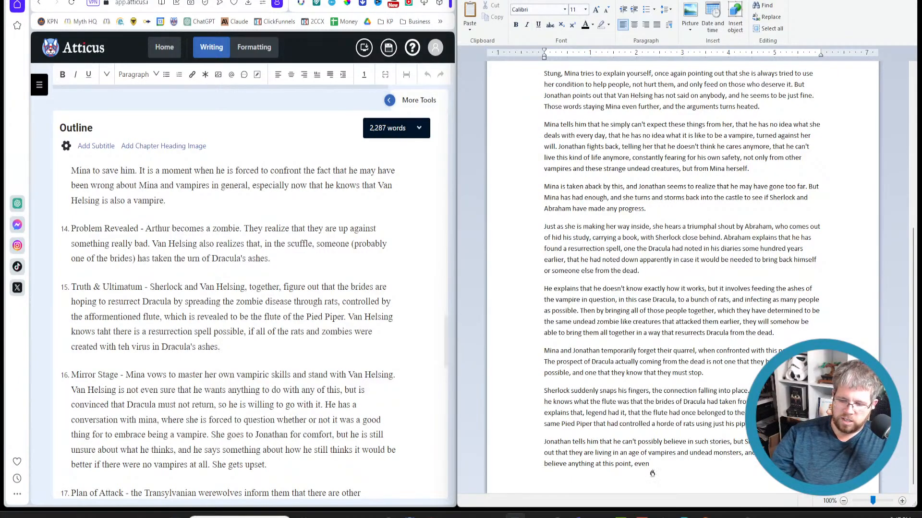
pyautogui.write('the old myths and legends, which he')
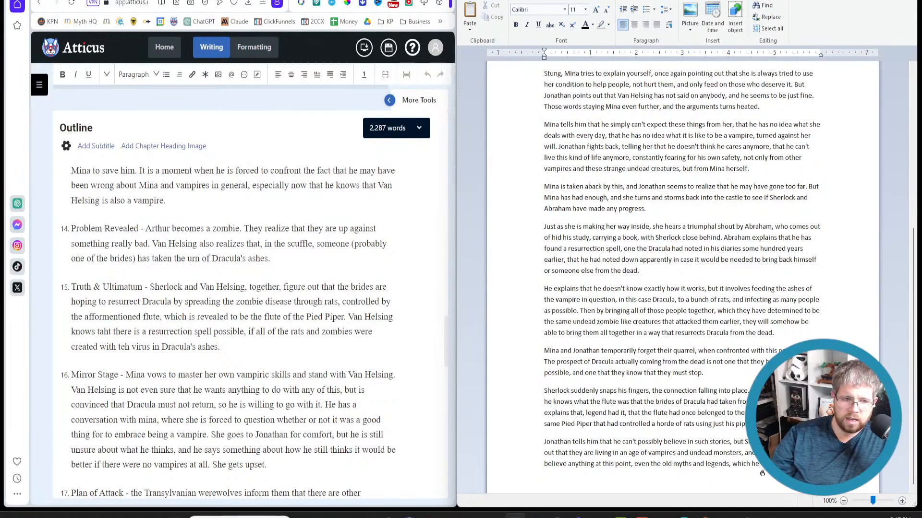
pyautogui.write(' believes might be far more truer than we realize')
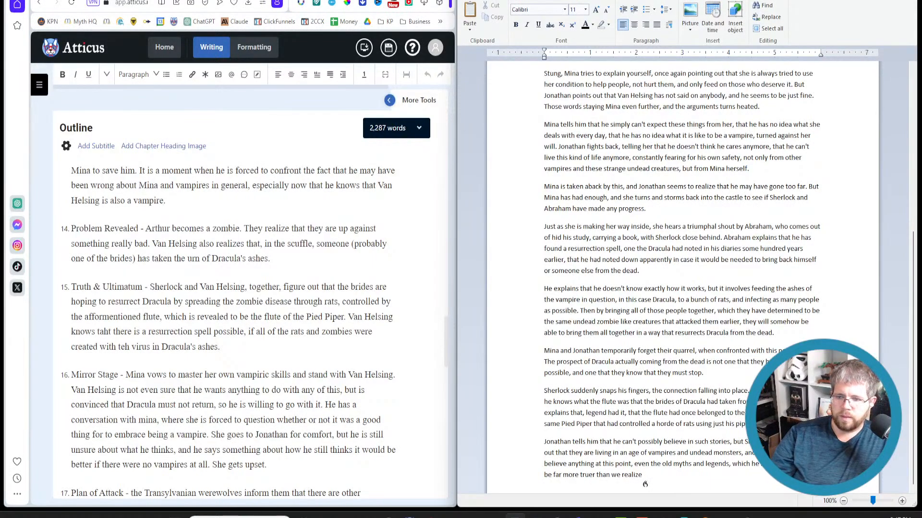
pyautogui.write('.')
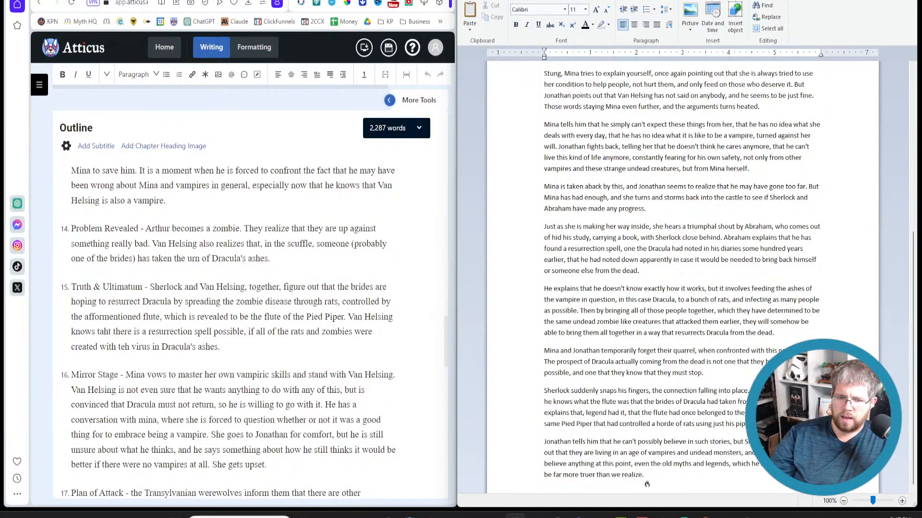
# Add a closing paragraph where Mina realizes they must get back to London fast to stop this and Sherlock responds he will get his coat, ending the chapter.
pyautogui.press('Return')
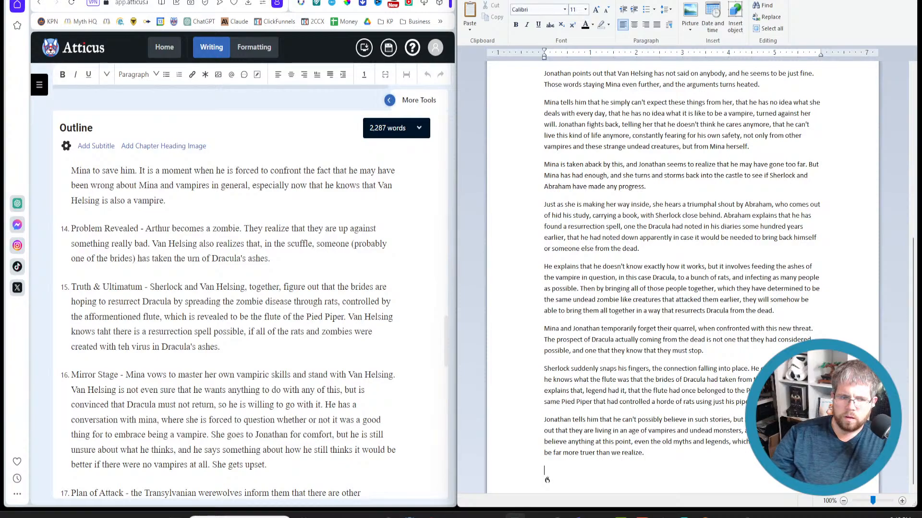
pyautogui.write('Mina')
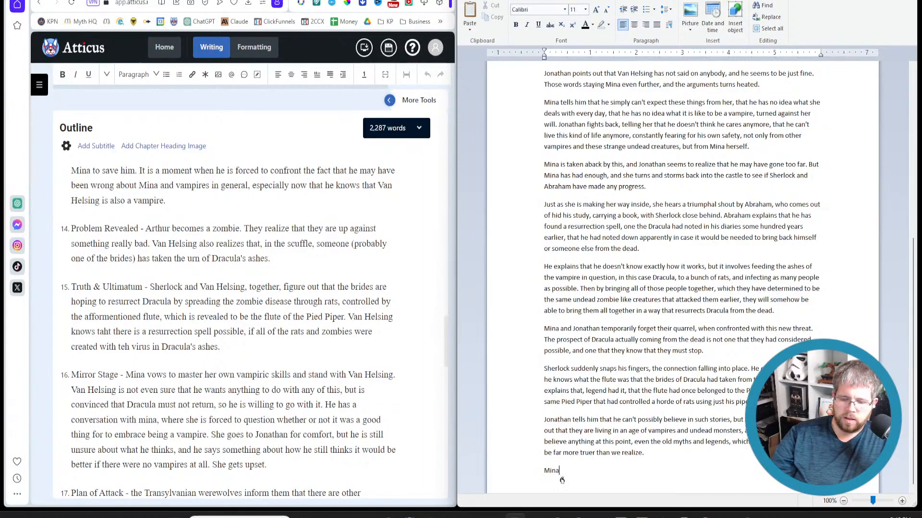
pyautogui.write('realizes that they have to get back to London as fast as possible')
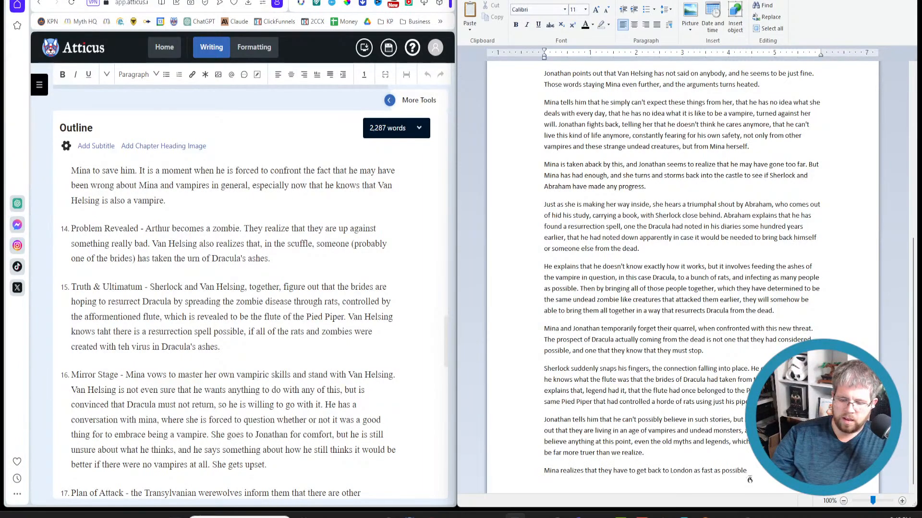
pyautogui.write(' to stop this from happening')
pyautogui.write('.')
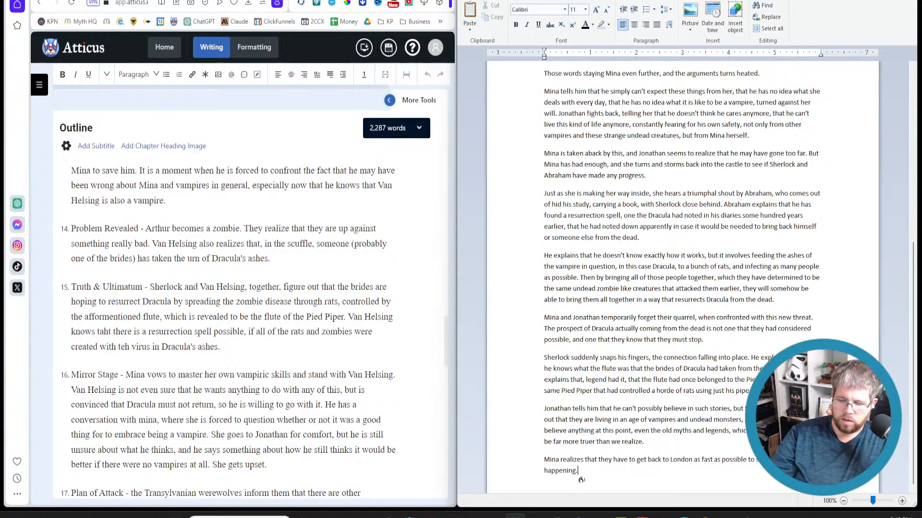
pyautogui.write('Sherlock responds that he will get his coat')
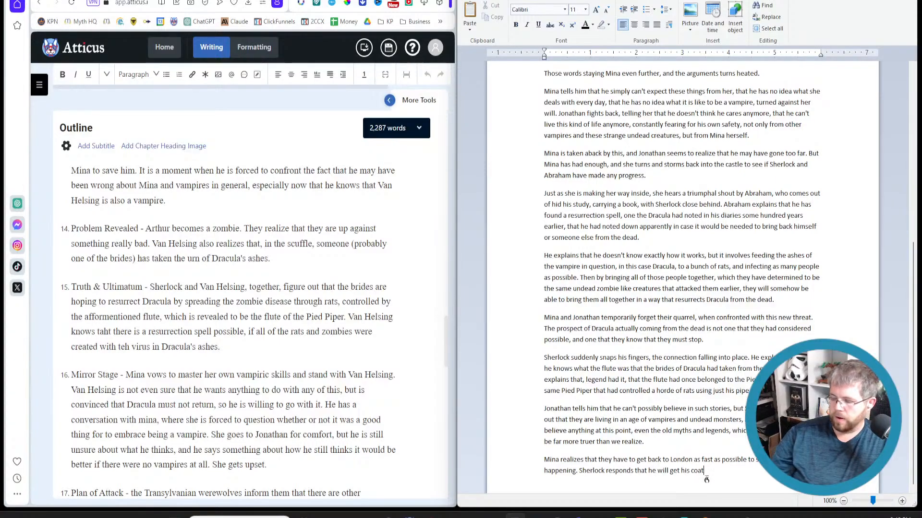
pyautogui.write(', and that is the end o')
# Copy all the chapter beats into WordCounter in place of its old text to check their word count, and look back over the beats in WordPad.
pyautogui.hotkey('ctrl', 'a')
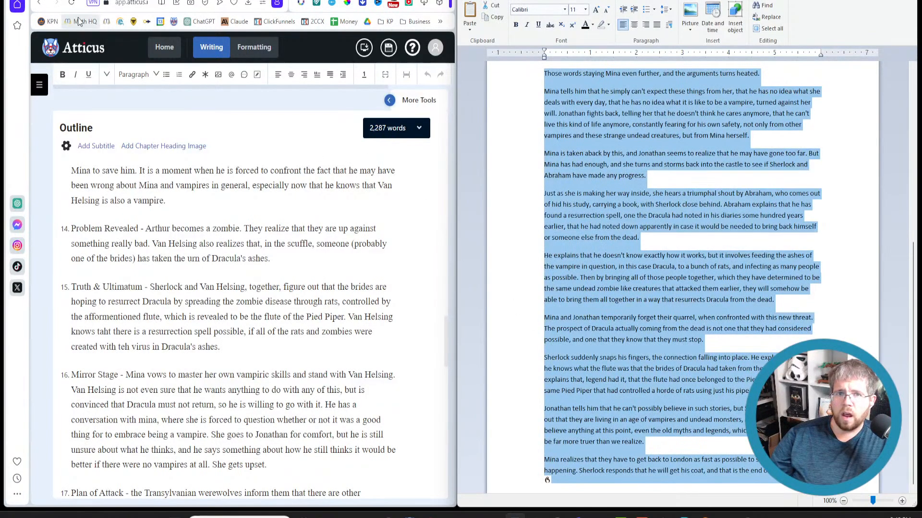
pyautogui.click(96, 0)
pyautogui.click(223, 234)
pyautogui.hotkey('ctrl', 'a')
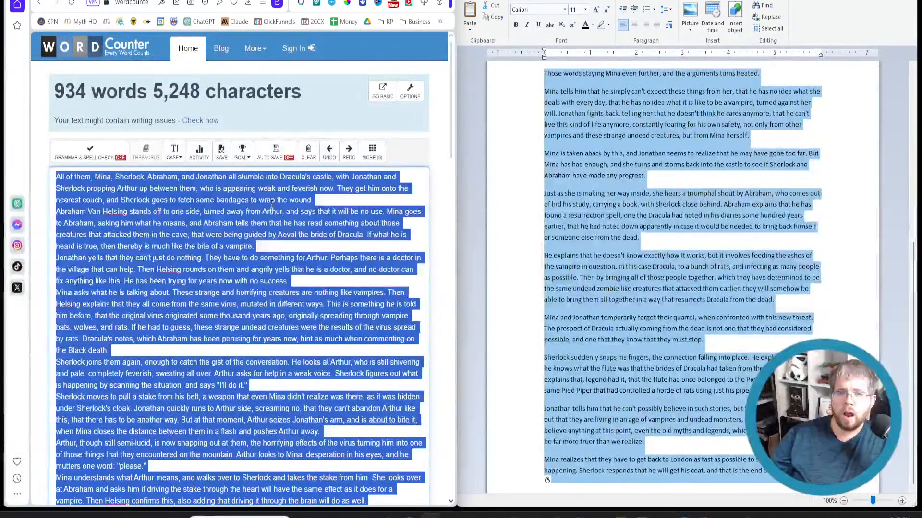
pyautogui.hotkey('ctrl', 'v')
pyautogui.click(693, 291)
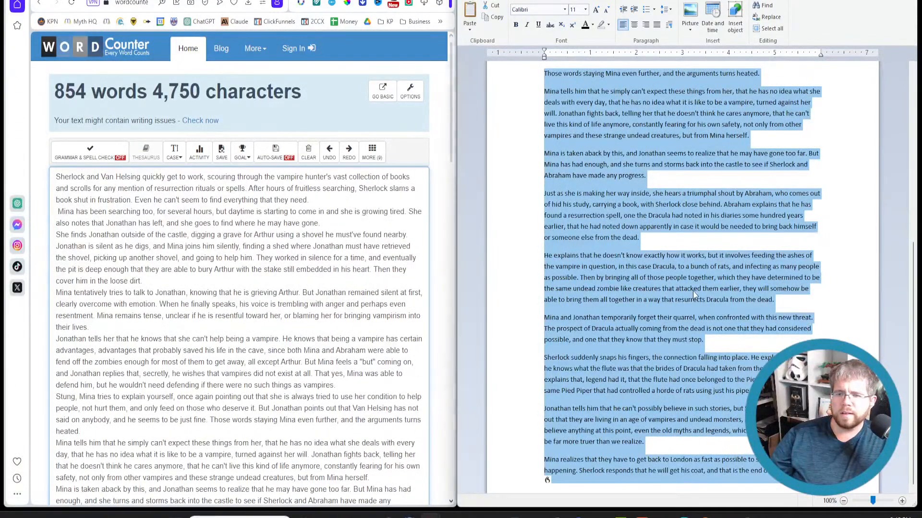
pyautogui.click(687, 303)
pyautogui.scroll(10, 687, 303)
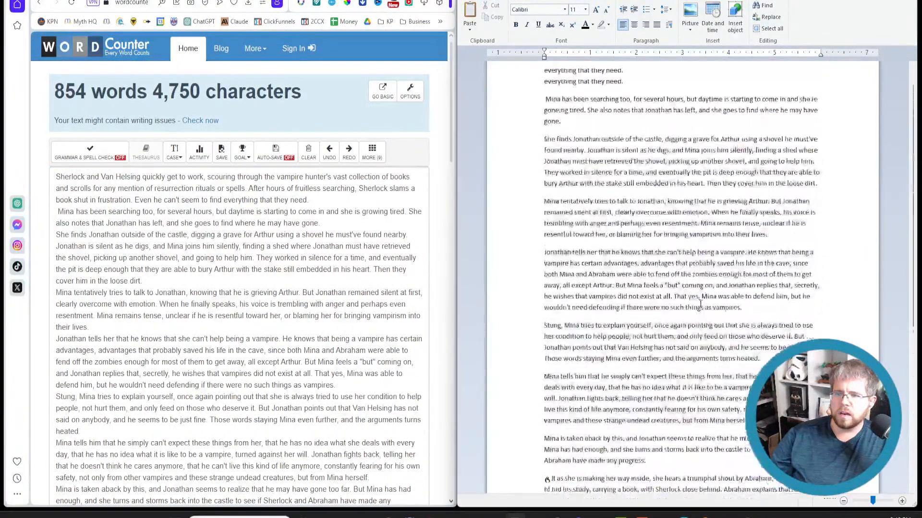
pyautogui.scroll(-10, 687, 304)
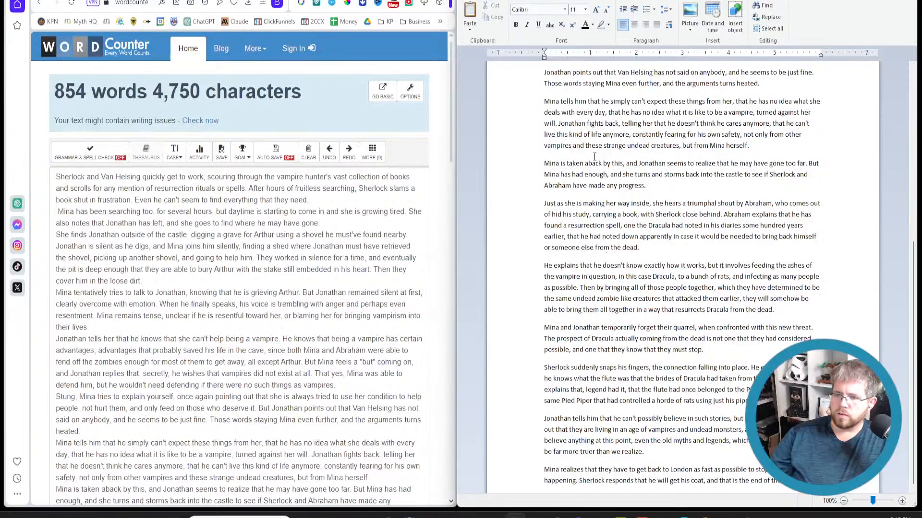
# Select all the beats in WordPad for copying, and switch to Atticus to open the Chapter 15 Superprompt.
pyautogui.hotkey('ctrl', 'a')
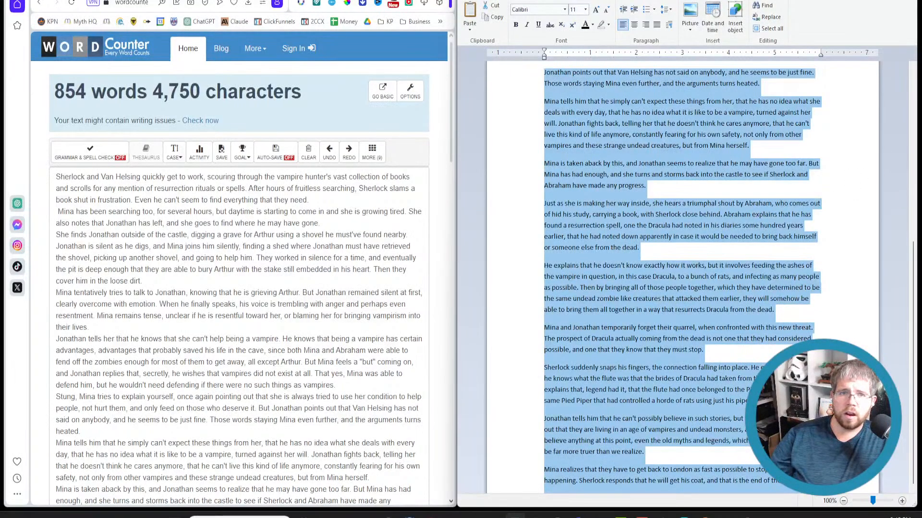
pyautogui.click(355, 0)
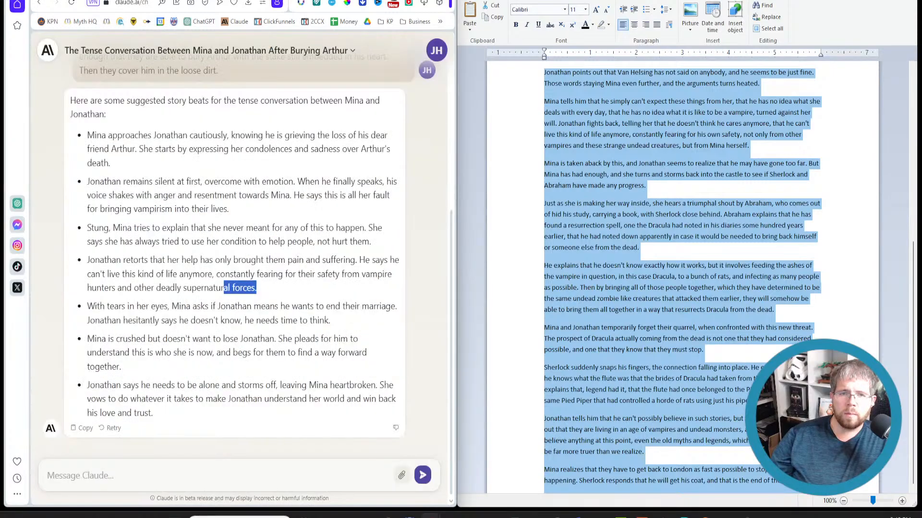
pyautogui.click(249, 0)
pyautogui.click(41, 86)
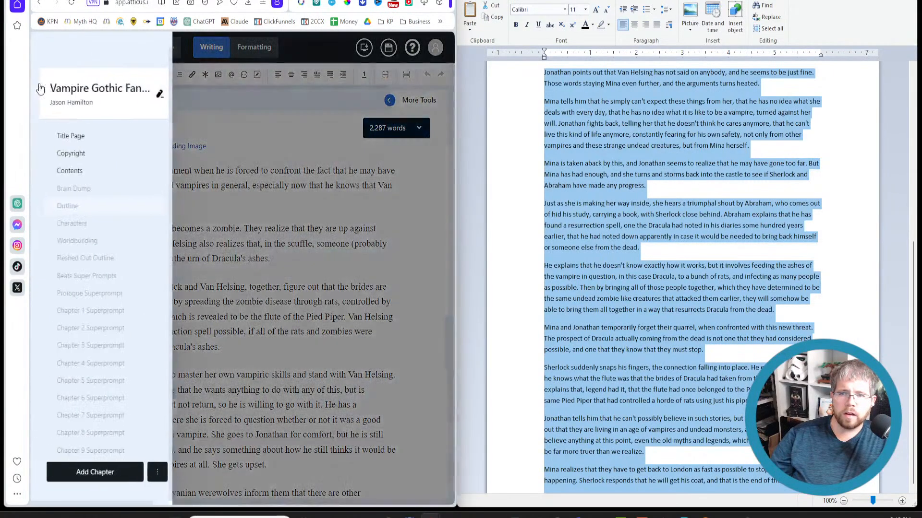
pyautogui.scroll(-5, 131, 370)
pyautogui.scroll(2, 121, 331)
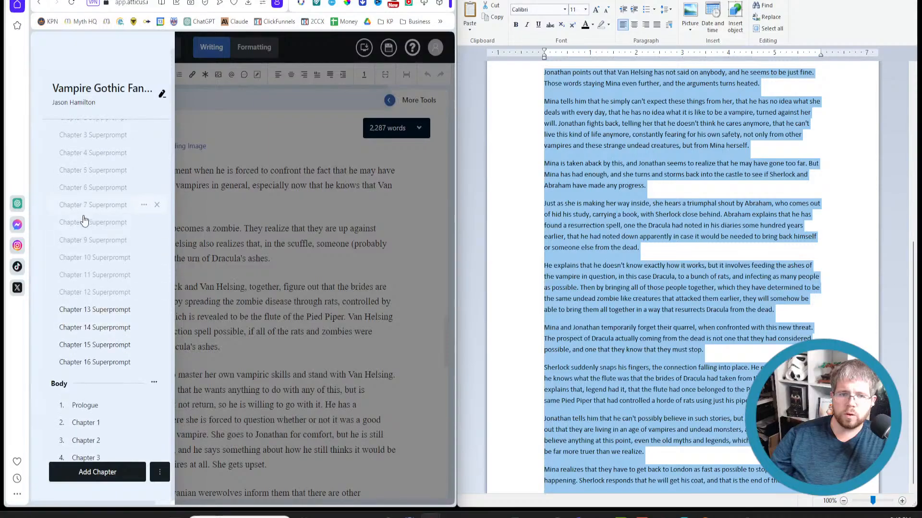
pyautogui.click(116, 358)
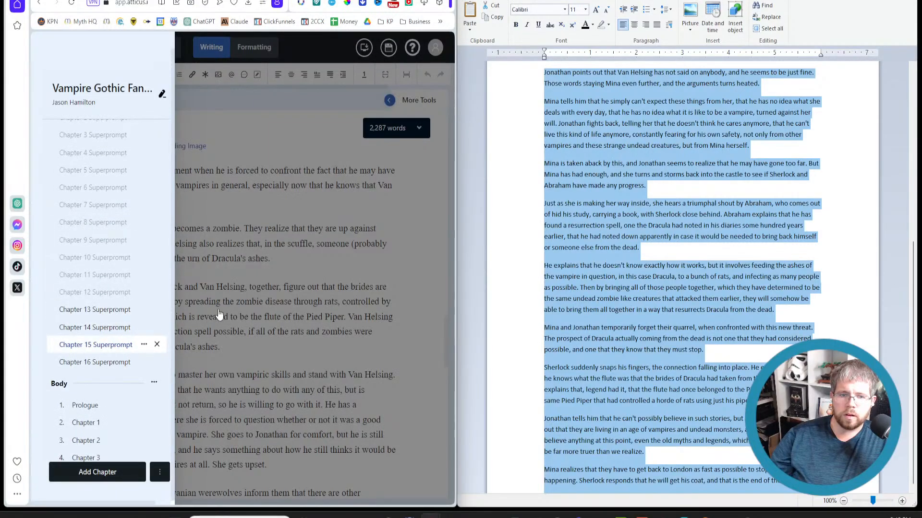
# Paste the copied beats into the superprompt's chapter beats section, above "THE END, DO NOT PROCEED PAST THIS POINT.".
pyautogui.scroll(-15, 222, 382)
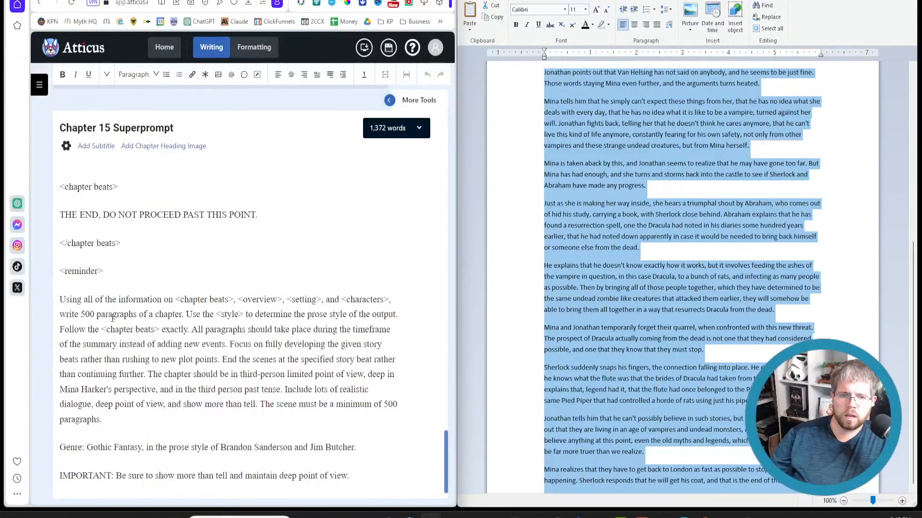
pyautogui.scroll(3, 136, 363)
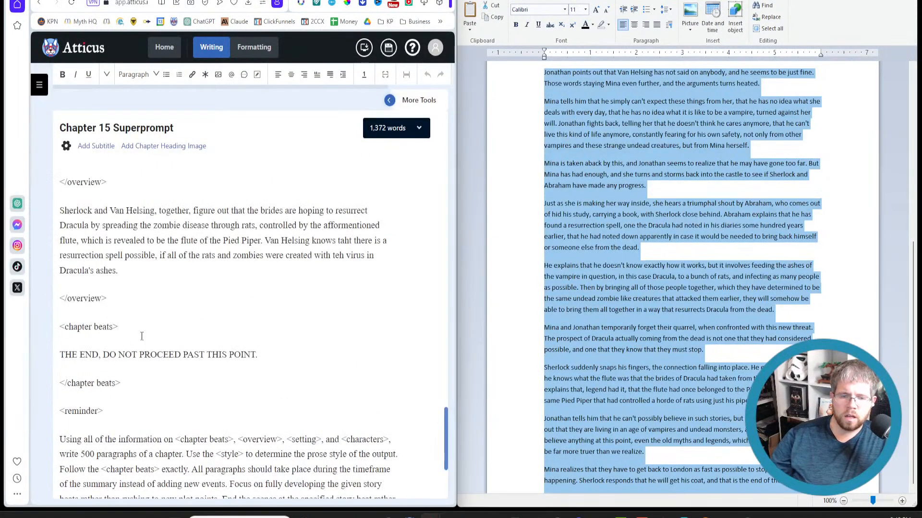
pyautogui.press('Return')
pyautogui.hotkey('ctrl', 'v')
pyautogui.scroll(1, 153, 372)
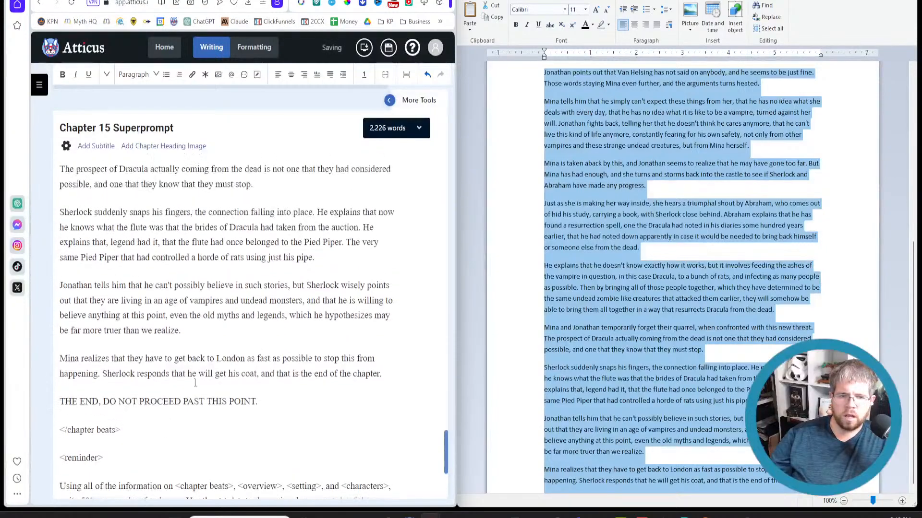
# Pull the THE END line up directly beneath the last beat and insert "(100 paragraphs)" in front of it.
pyautogui.press('BackSpace')
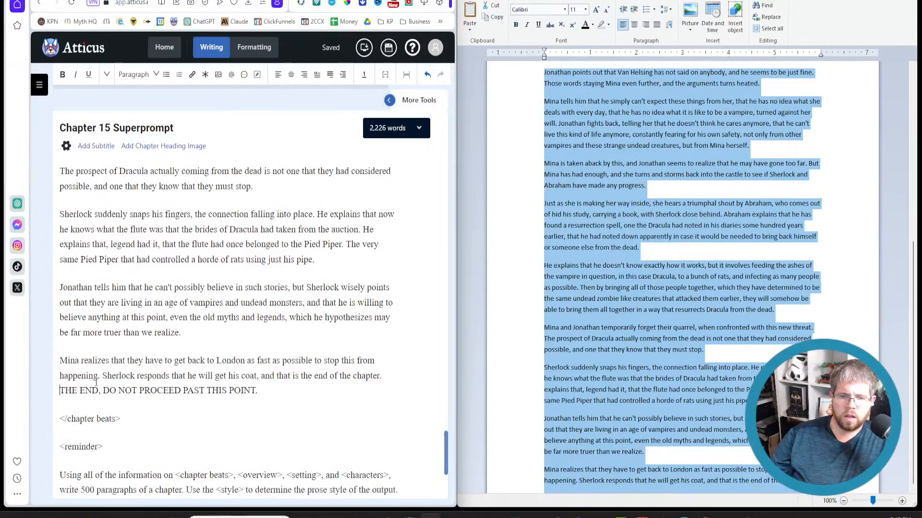
pyautogui.write('(100 para')
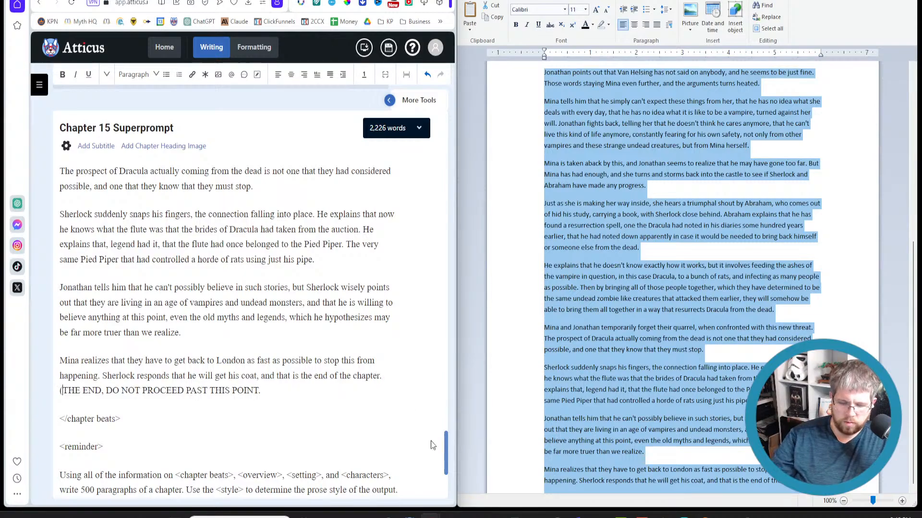
pyautogui.write('graphs)')
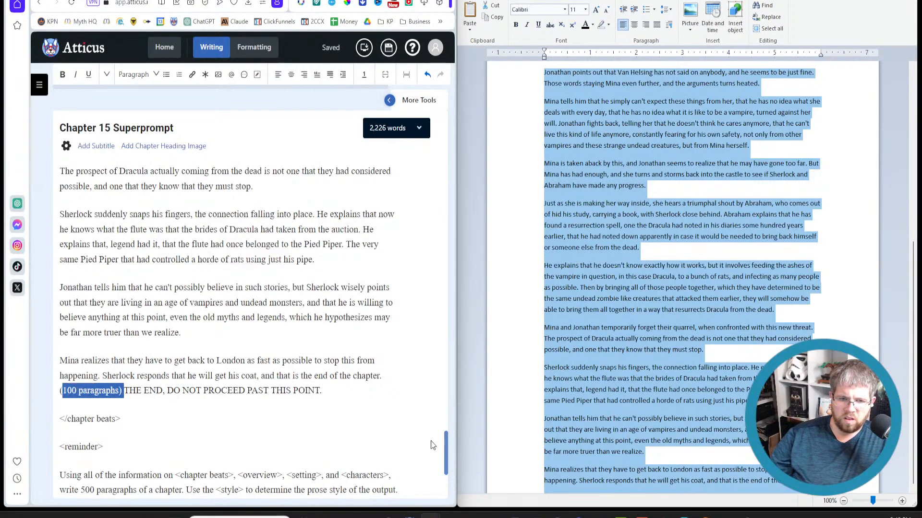
# Append "(100 paragraphs)" to each of the four beats above the last one, from the ashes-and-rats explanation to Jonathan's disbelief in such stories.
pyautogui.scroll(6, 360, 310)
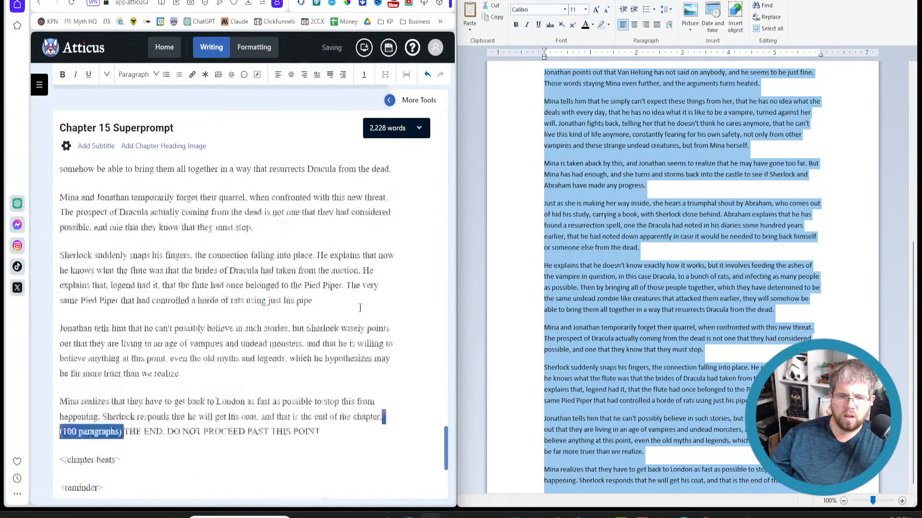
pyautogui.scroll(-7, 355, 309)
pyautogui.moveTo(246, 248); pyautogui.dragTo(249, 251)
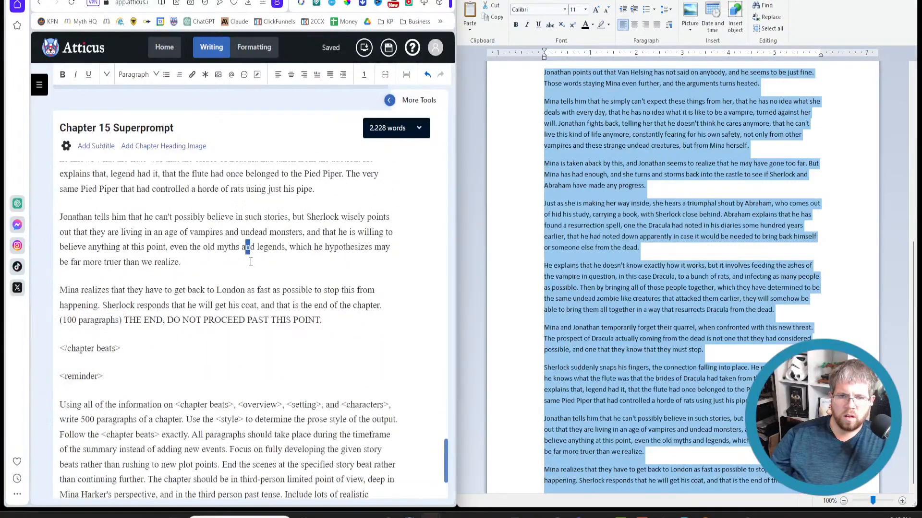
pyautogui.write('(100 paragraphs)')
pyautogui.click(361, 190)
pyautogui.write('(100 paragraphs)')
pyautogui.scroll(6, 291, 384)
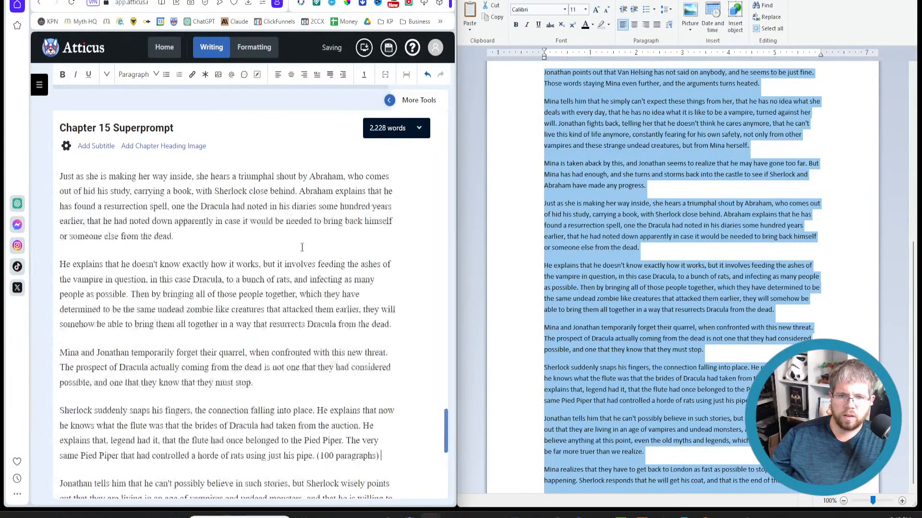
pyautogui.click(290, 395)
pyautogui.write('(100 paragraphs)')
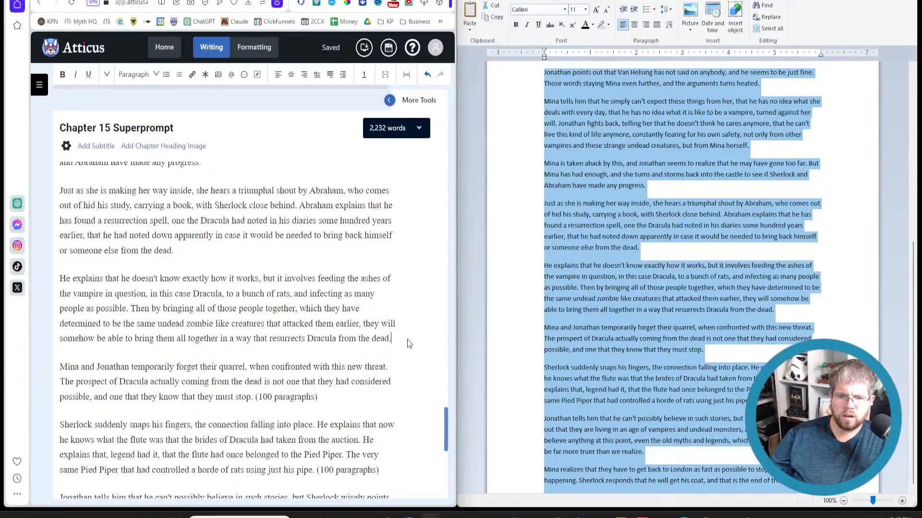
pyautogui.write('(100 paragraphs)')
# Append "(100 paragraphs)" to the four beats running from Abraham's triumphal shout back up to Stung Mina's attempt to explain herself.
pyautogui.scroll(3, 240, 336)
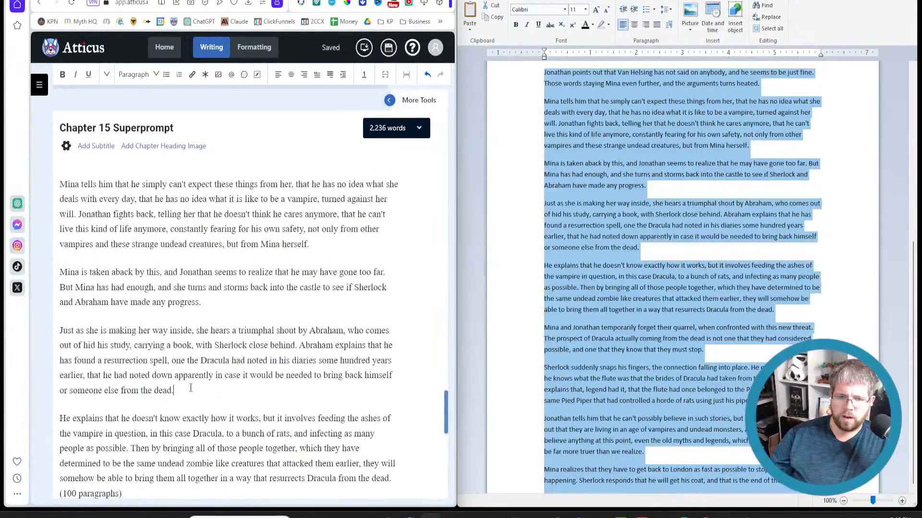
pyautogui.write('(100 paragraphs)')
pyautogui.write('(100 paragraphs)')
pyautogui.click(327, 244)
pyautogui.scroll(5, 336, 312)
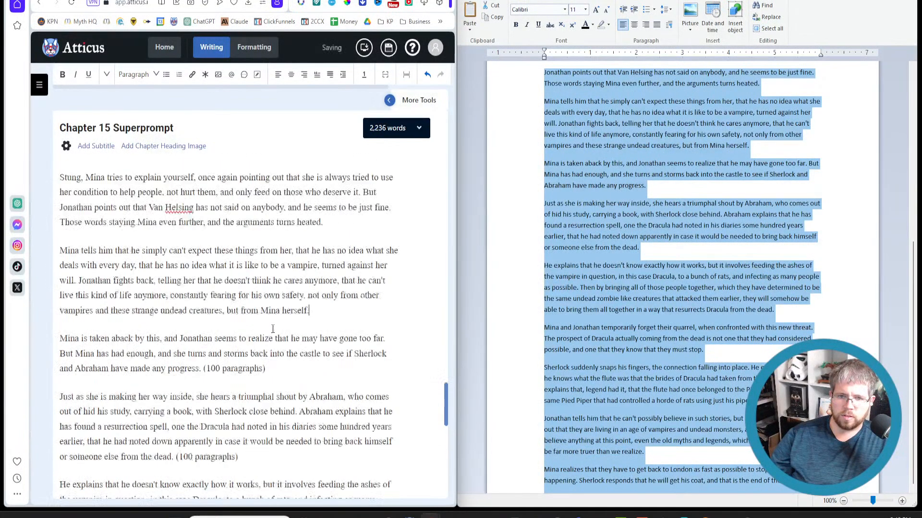
pyautogui.write('(100 paragraphs)')
pyautogui.click(346, 364)
pyautogui.write('(100 paragraphs)')
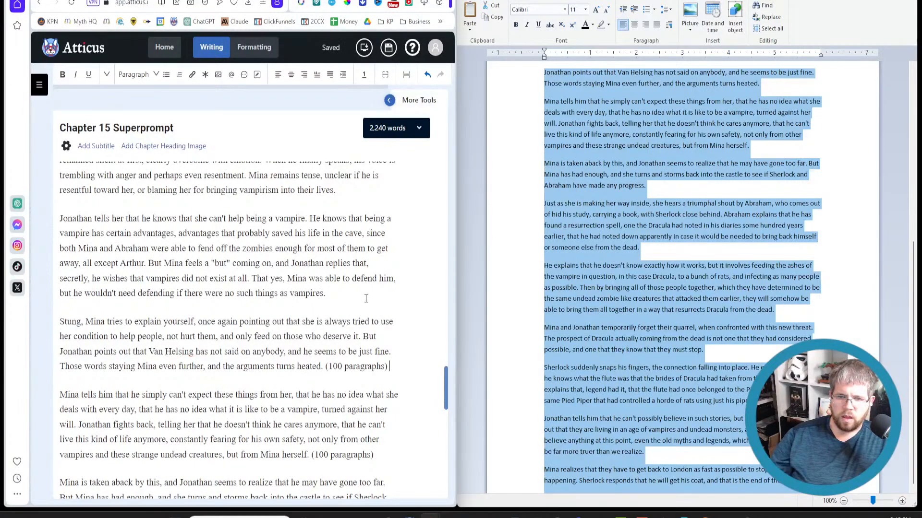
# Append "(100 paragraphs)" to the remaining opening beats, up to the first one about Sherlock and Van Helsing's search.
pyautogui.scroll(5, 365, 299)
pyautogui.write('(100 paragraphs)')
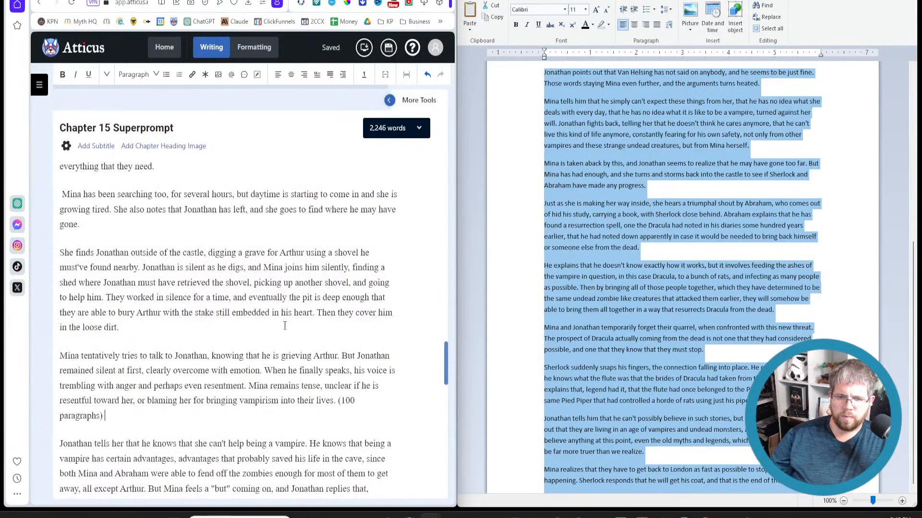
pyautogui.write('(100 paragraphs)')
pyautogui.click(245, 225)
pyautogui.write('(100 paragraphs)')
pyautogui.scroll(5, 204, 344)
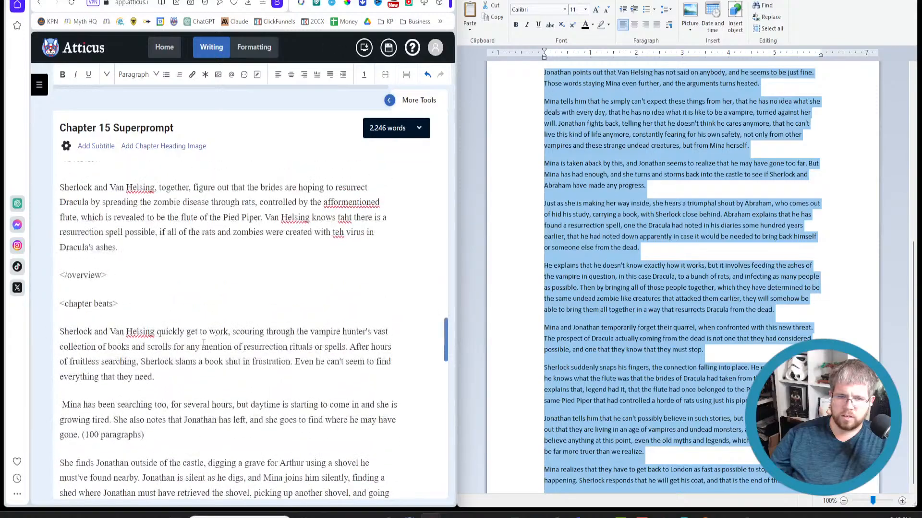
pyautogui.click(182, 375)
pyautogui.write('(100 paragraphs)')
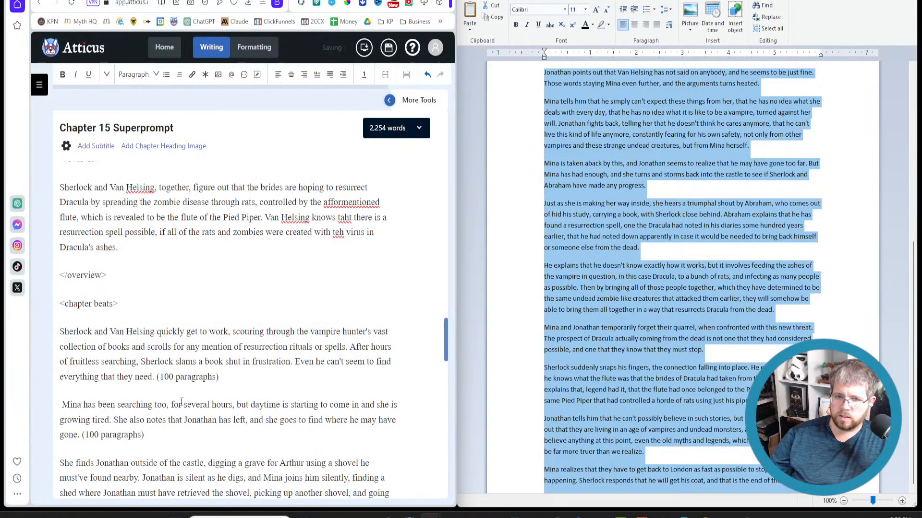
# Prefix the first beat with "(Start immediately in Mina's deep point of view and include plenty of description):" and make all the beats an ordered list.
pyautogui.click(61, 333)
pyautogui.write('(Start')
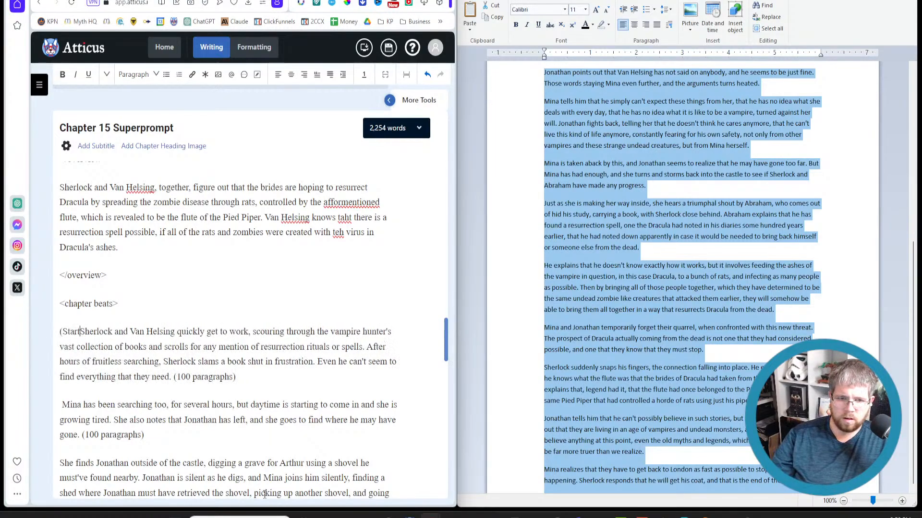
pyautogui.write(' immediately in')
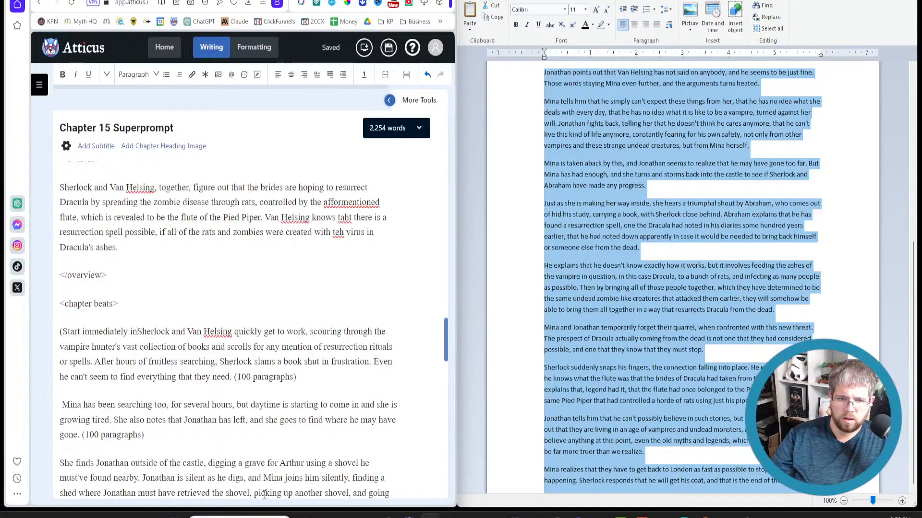
pyautogui.write(" Mina's de")
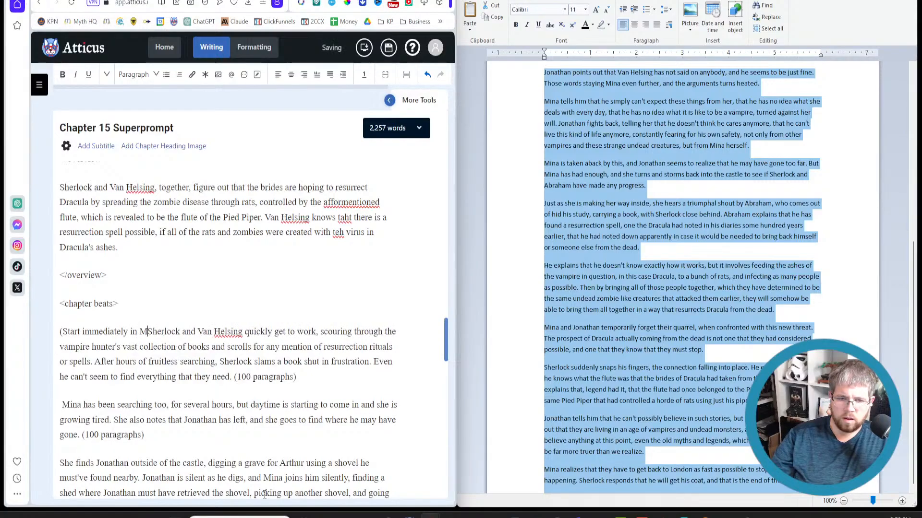
pyautogui.write('ep point of v')
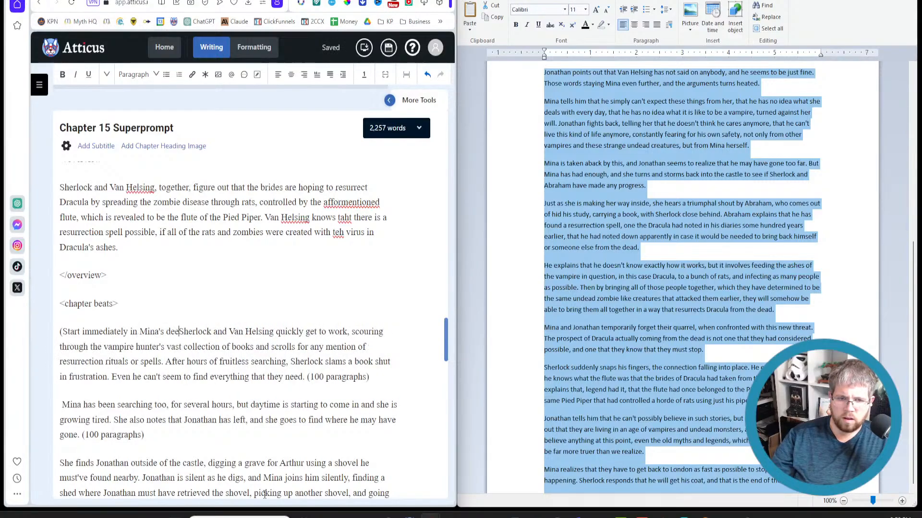
pyautogui.write('iew and include plenty')
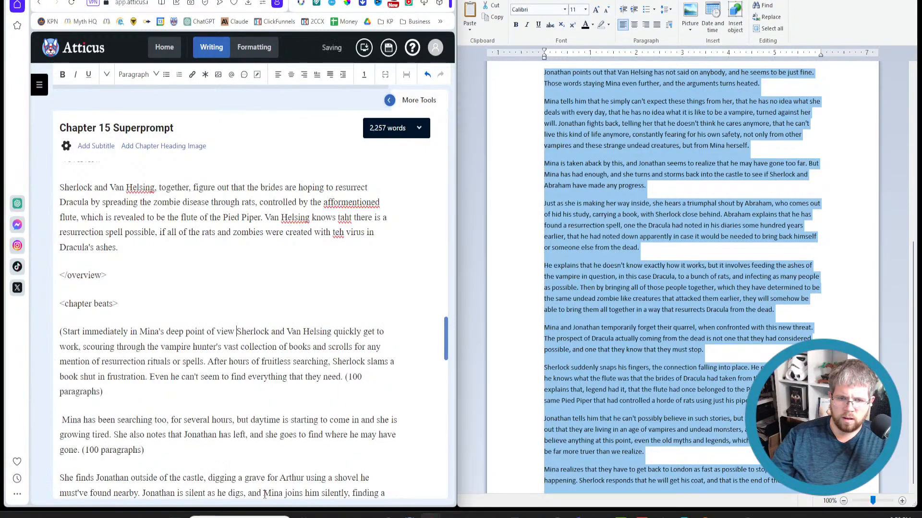
pyautogui.write(' of d')
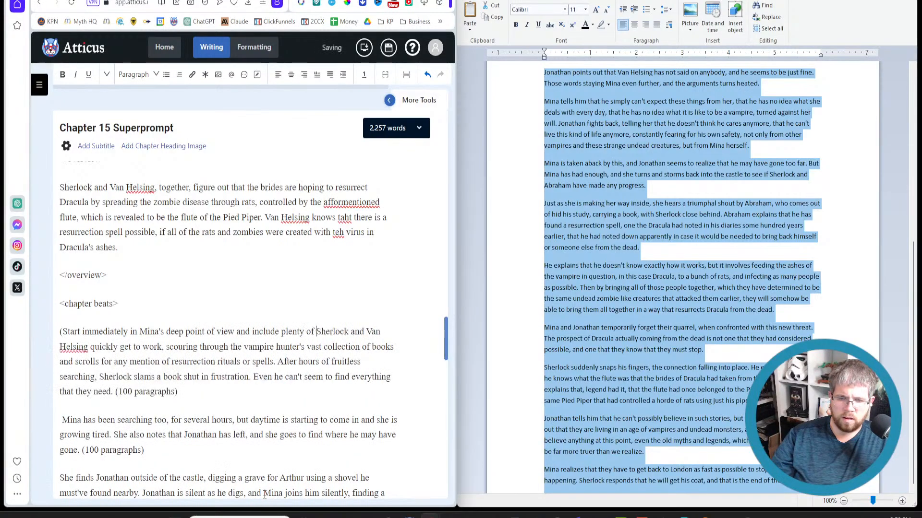
pyautogui.write('escription):')
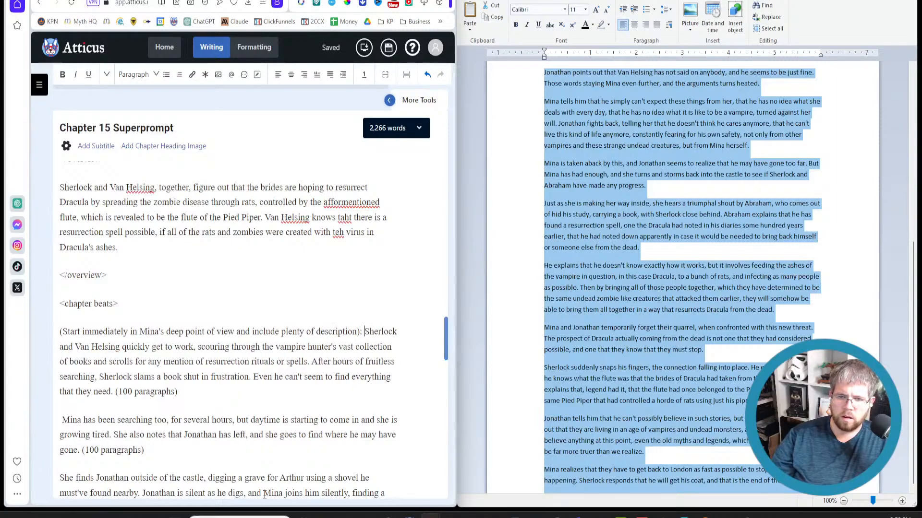
pyautogui.moveTo(58, 335); pyautogui.dragTo(374, 434)
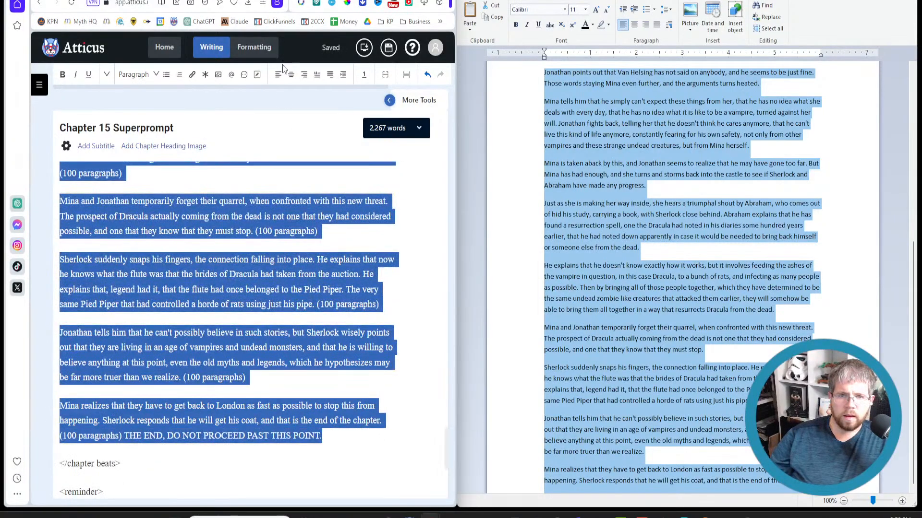
pyautogui.click(179, 75)
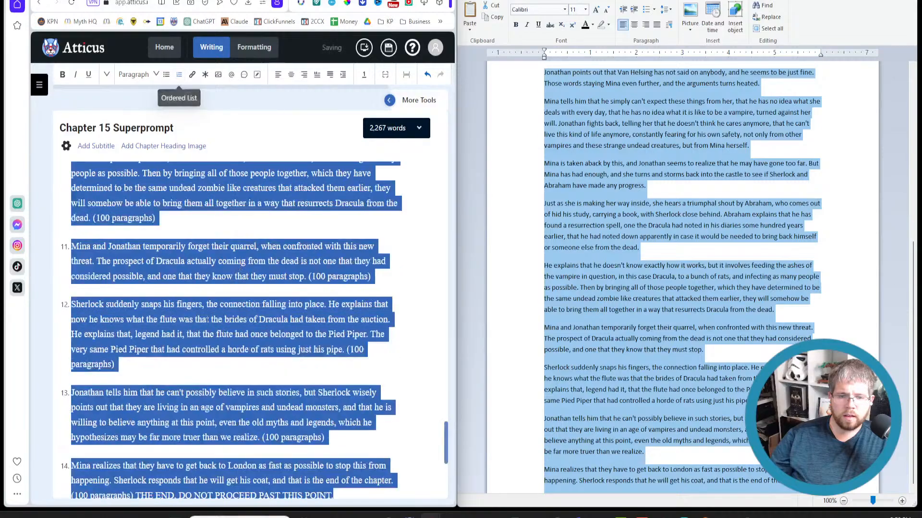
# Open the Chapter 13 Superprompt and add "and include plenty of description." to the point-of-view note opening its first beat.
pyautogui.click(39, 86)
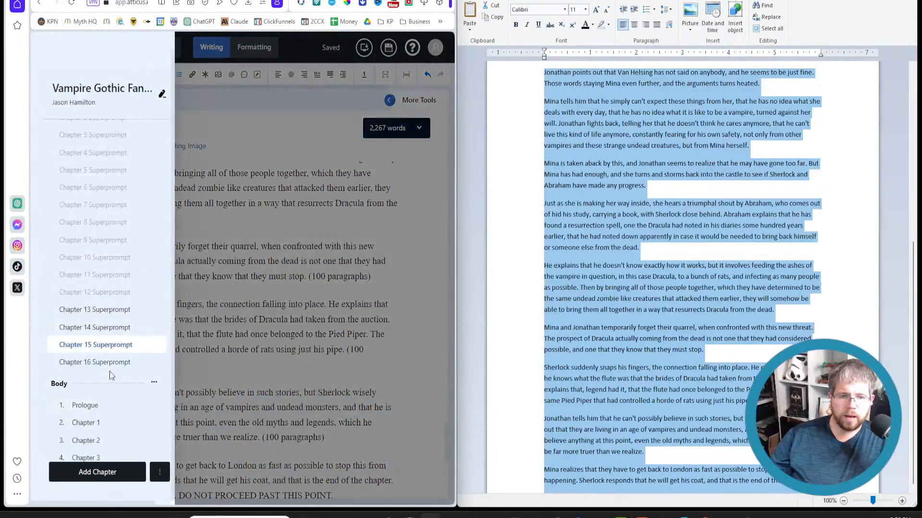
pyautogui.click(269, 340)
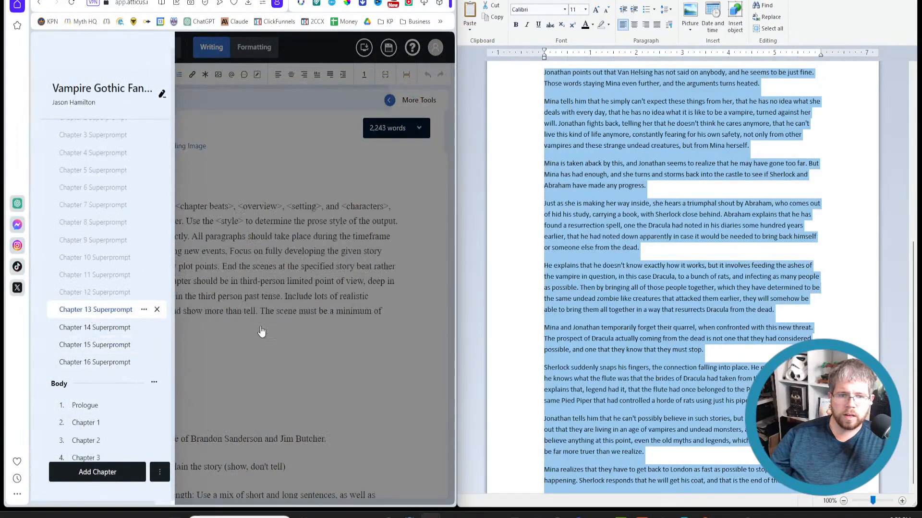
pyautogui.scroll(-10, 218, 291)
pyautogui.scroll(-15, 187, 401)
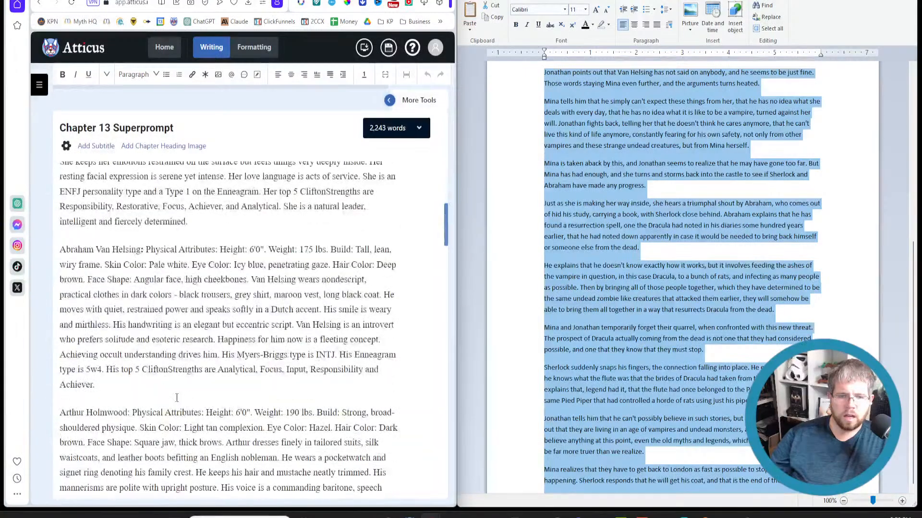
pyautogui.scroll(-5, 144, 400)
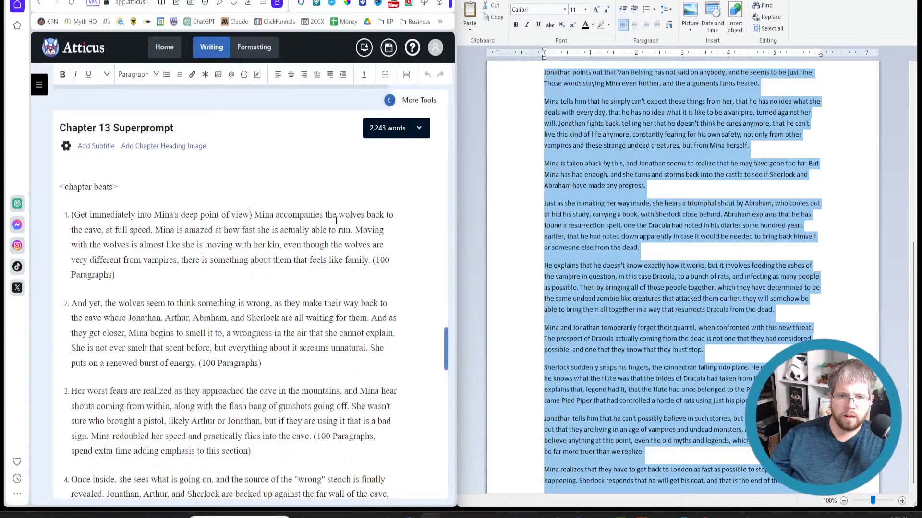
pyautogui.write('and include pl')
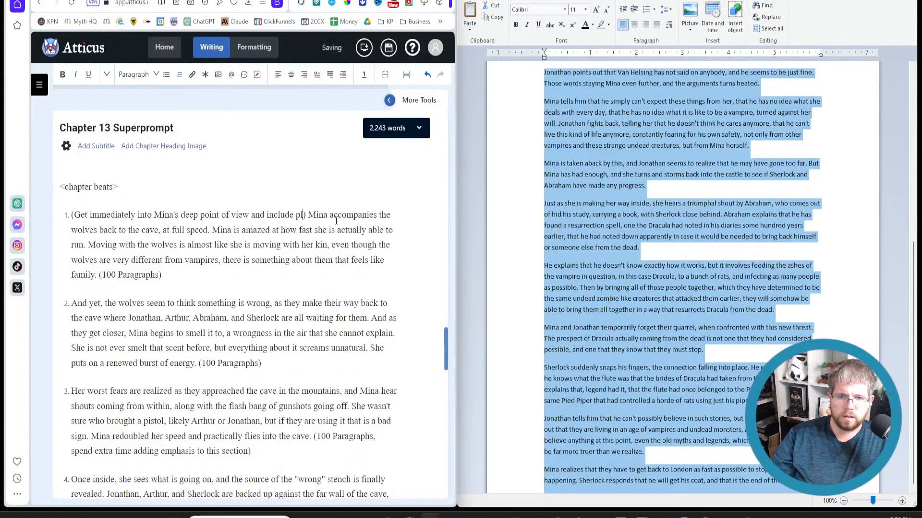
pyautogui.write('enty of description')
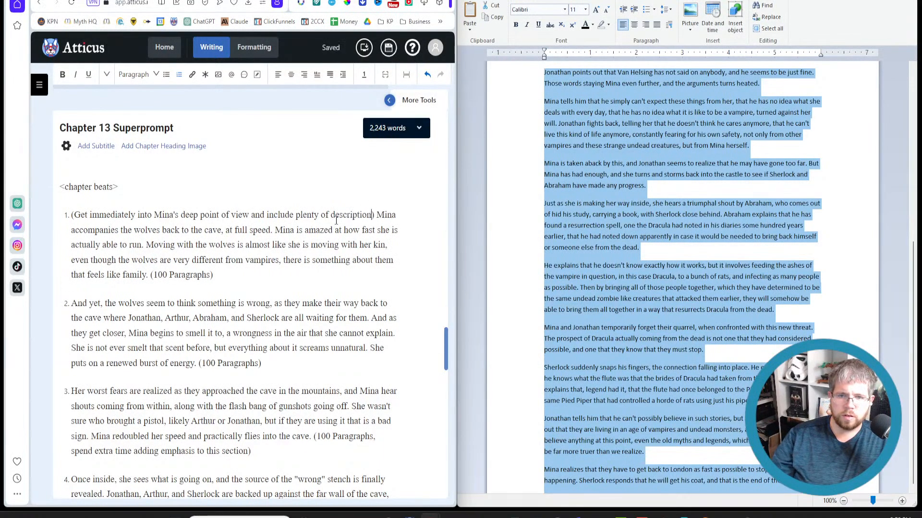
pyautogui.write('.')
# Select the whole Chapter 13 Superprompt for copying, close WordPad, and maximize the browser window.
pyautogui.hotkey('ctrl', 'a')
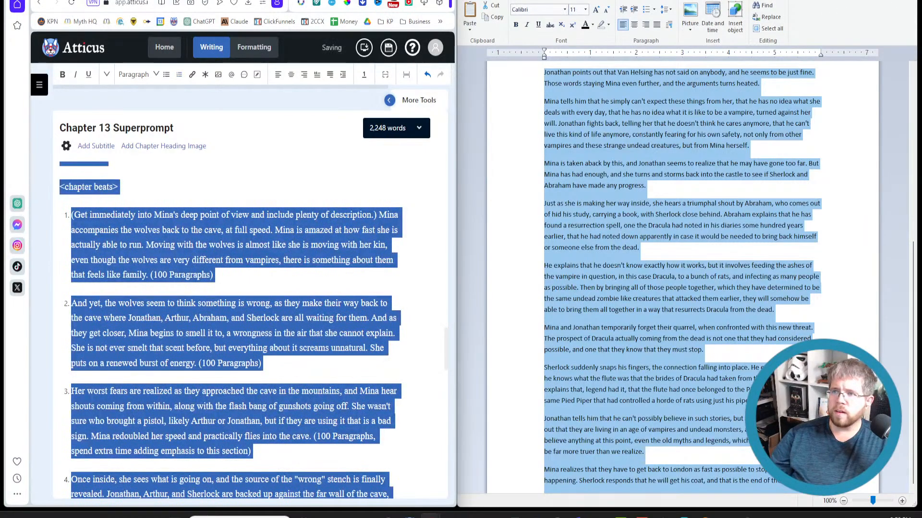
pyautogui.hotkey('alt', 'F4')
pyautogui.click(702, 250)
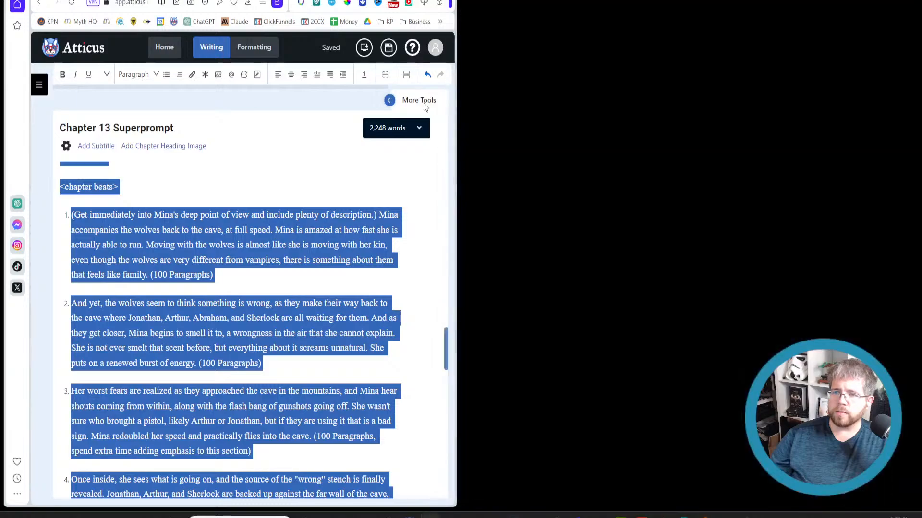
pyautogui.press('super+Up')
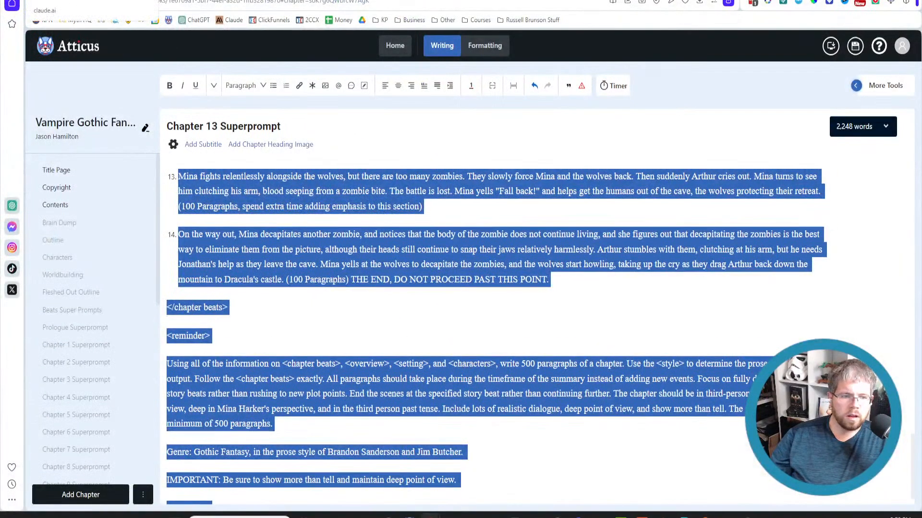
# Switch to Claude and start a new chat with the copied superprompt pasted in as the message.
pyautogui.click(72, 1)
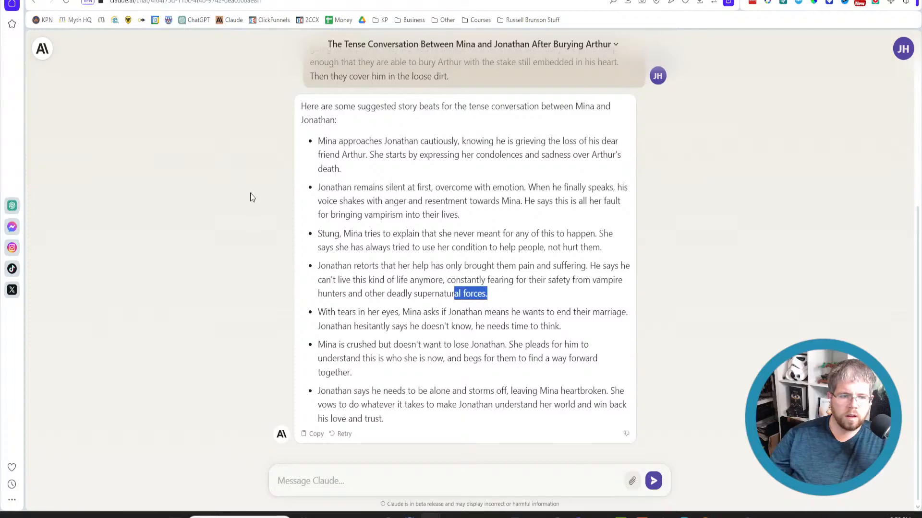
pyautogui.click(42, 49)
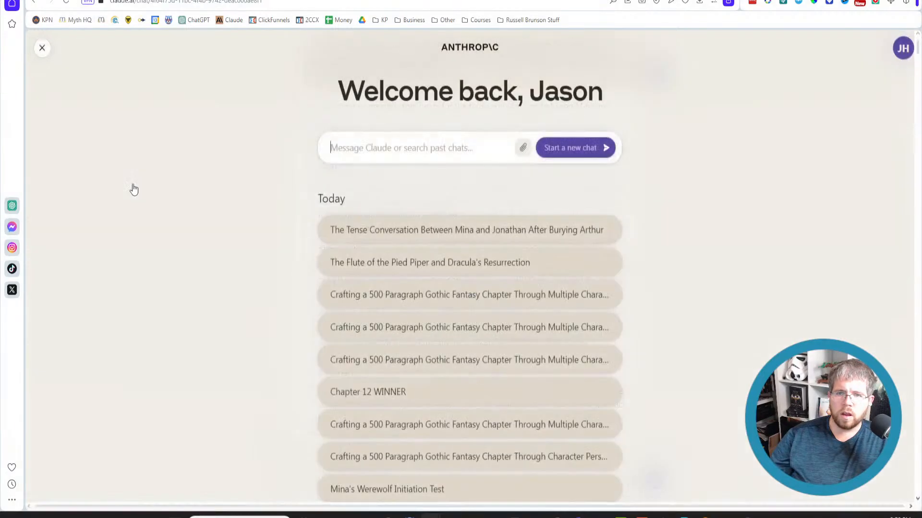
pyautogui.hotkey('ctrl', 'v')
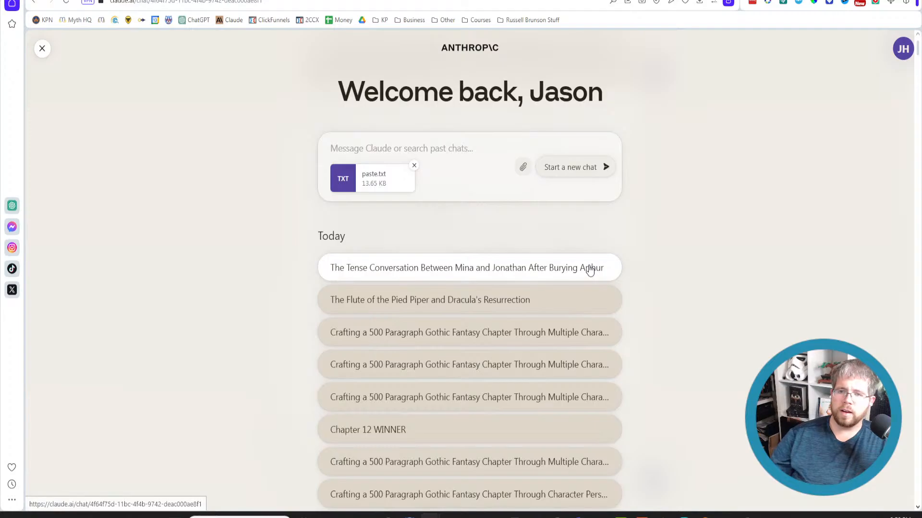
pyautogui.click(586, 268)
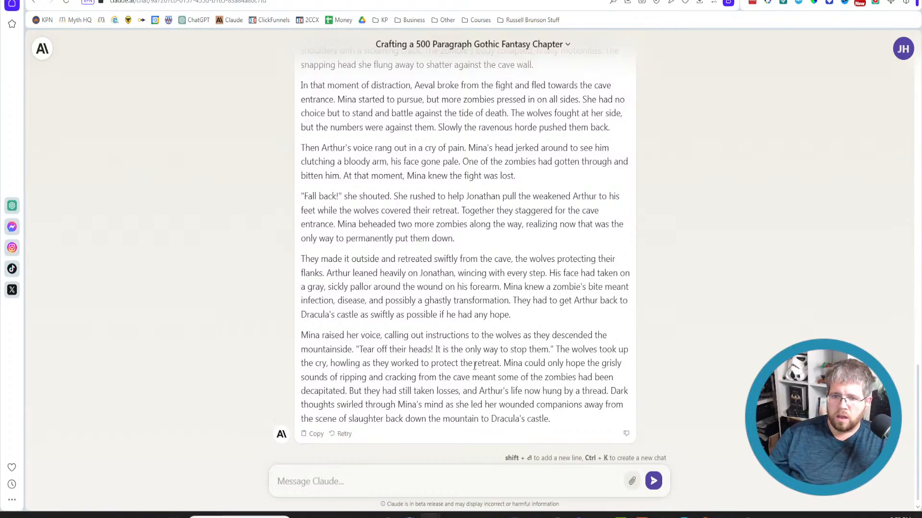
# Copy Claude's generated chapter and paste it into WordCounter in place of the old beats to check its word count.
pyautogui.click(313, 434)
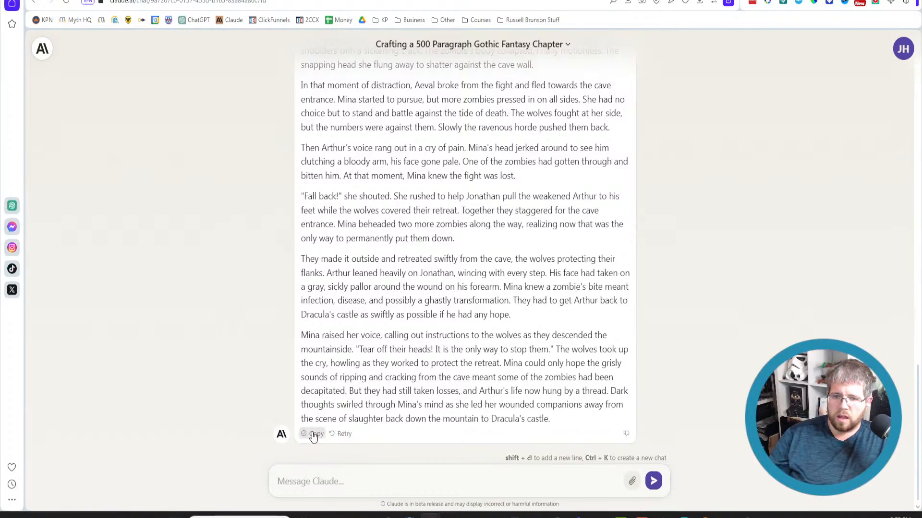
pyautogui.hotkey('ctrl', 'Tab')
pyautogui.hotkey('ctrl', 'Tab')
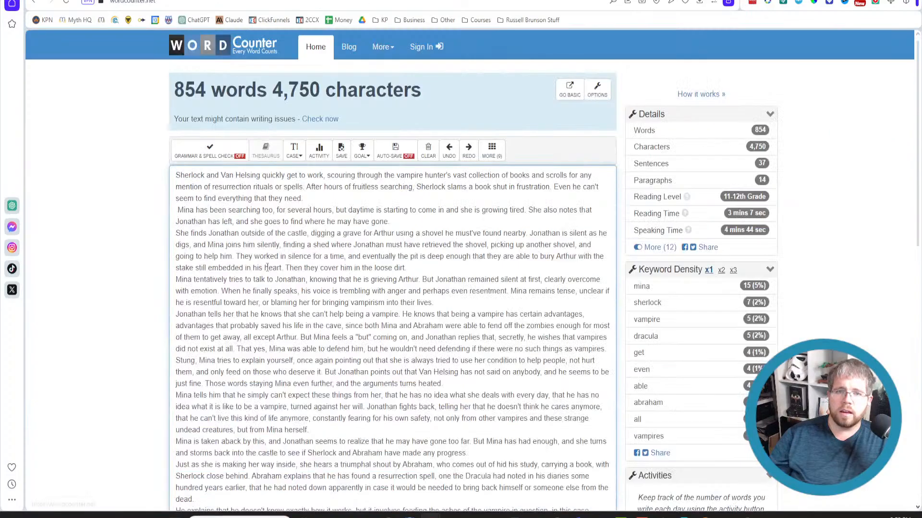
pyautogui.hotkey('ctrl', 'a')
pyautogui.hotkey('ctrl', 'v')
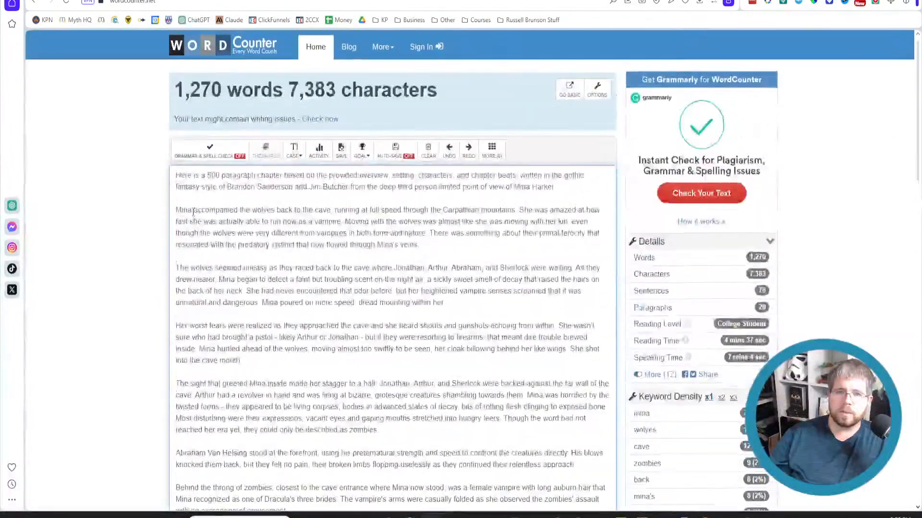
# Switch back to Claude and review the generated chapter from its beginning to its end.
pyautogui.hotkey('ctrl', 'Tab')
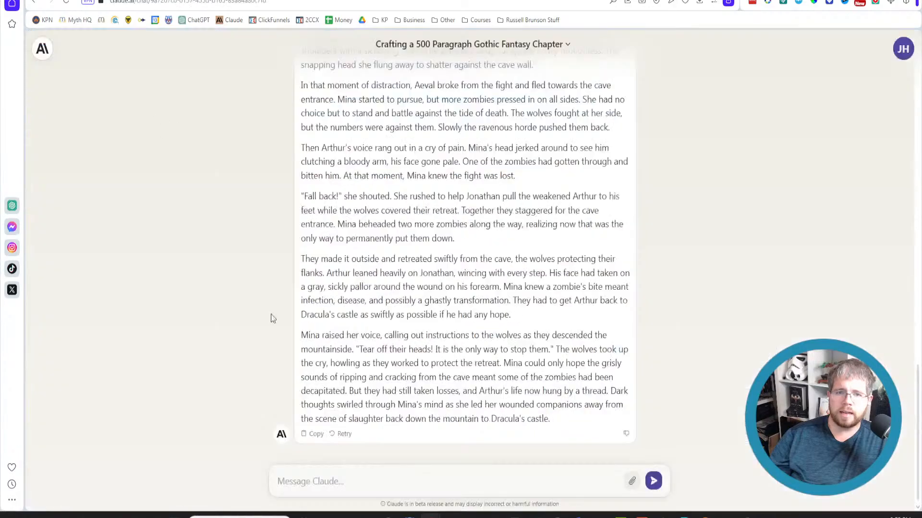
pyautogui.scroll(16, 272, 319)
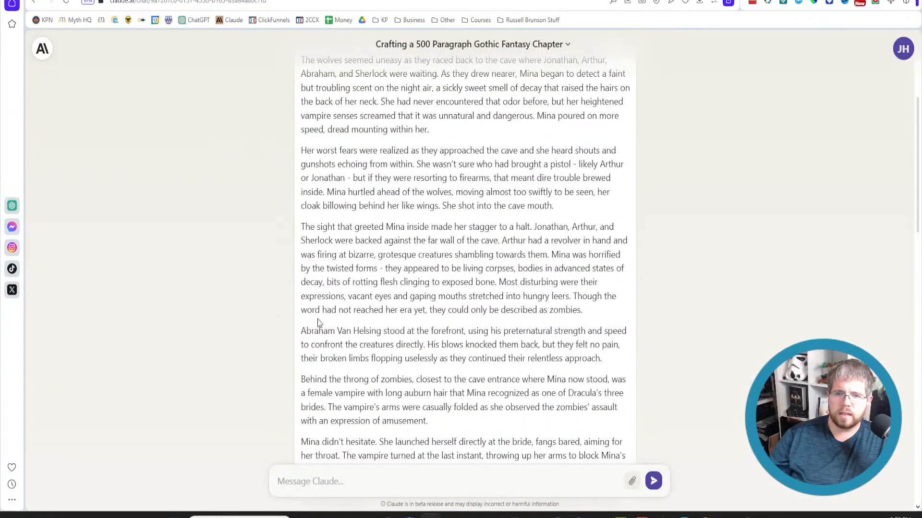
pyautogui.scroll(3, 317, 322)
pyautogui.scroll(-16, 319, 322)
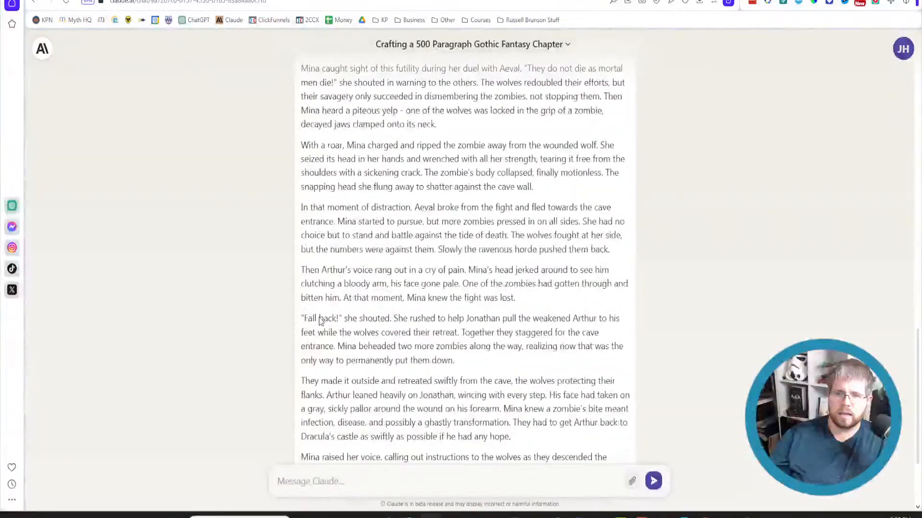
pyautogui.scroll(-3, 321, 321)
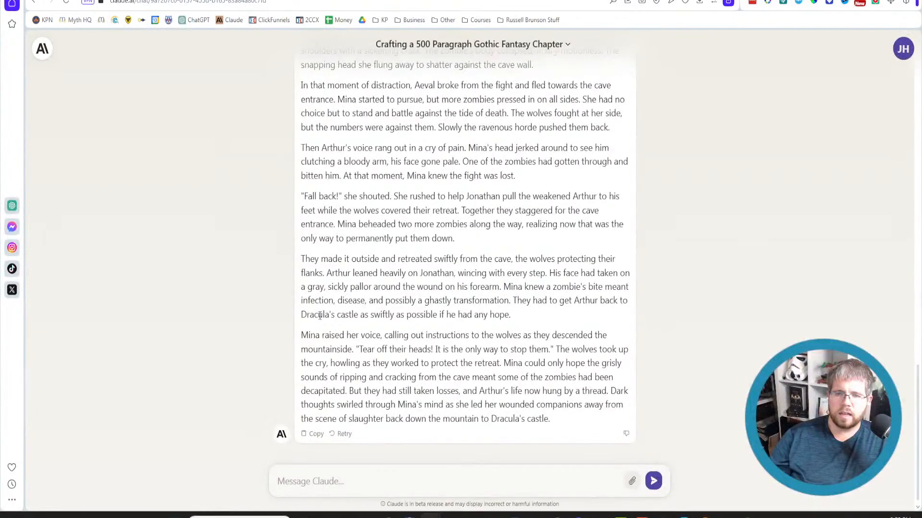
# Start another Claude chat from the same pasted Chapter 13 Superprompt and look over the regenerated chapter.
pyautogui.click(42, 49)
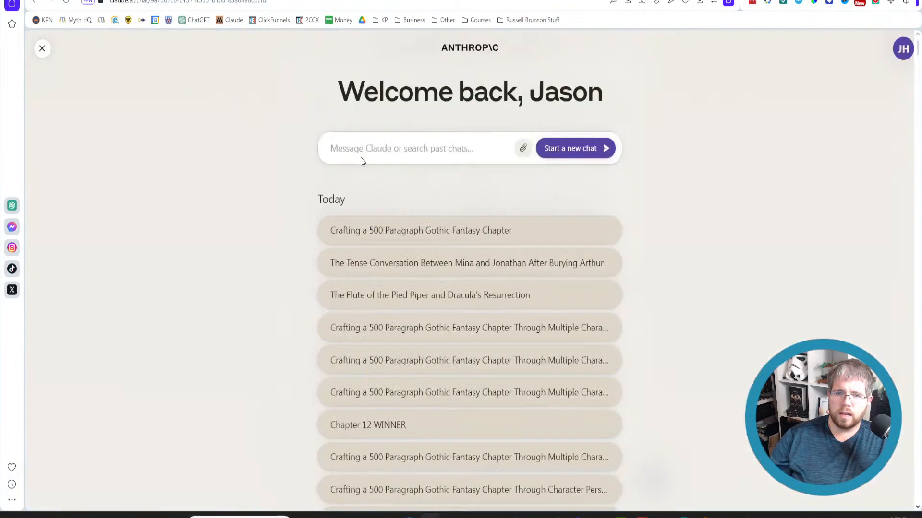
pyautogui.hotkey('ctrl', 'v')
pyautogui.click(586, 169)
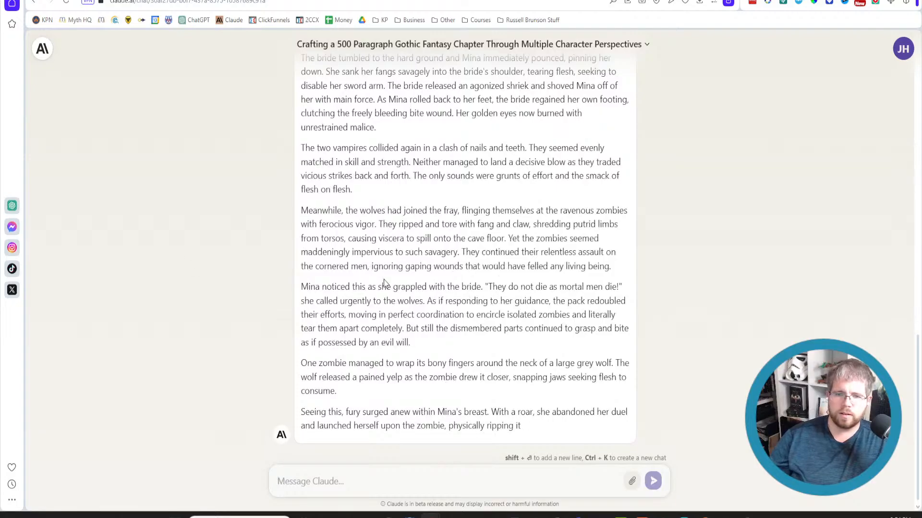
pyautogui.scroll(20, 384, 279)
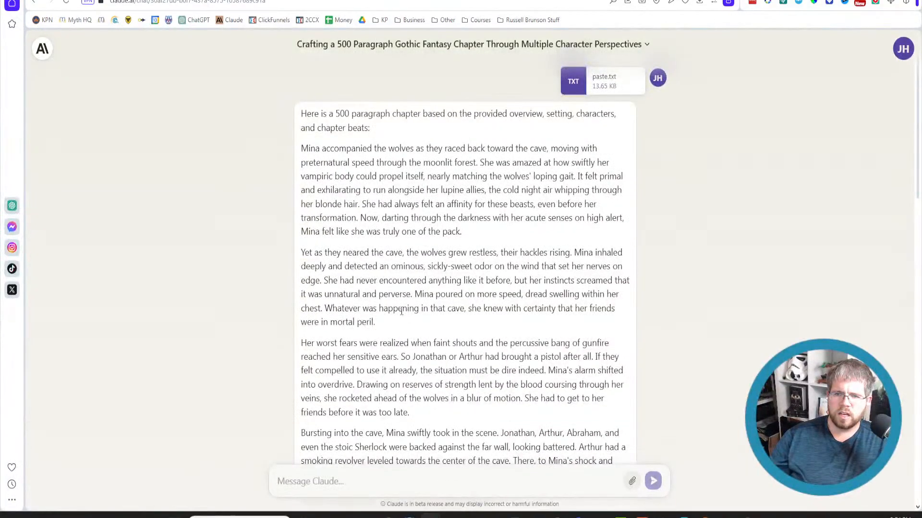
# Return to Atticus and replace "chapter" in the Chapter 13 Superprompt's opening instruction with "highly details action scene".
pyautogui.click(108, 1)
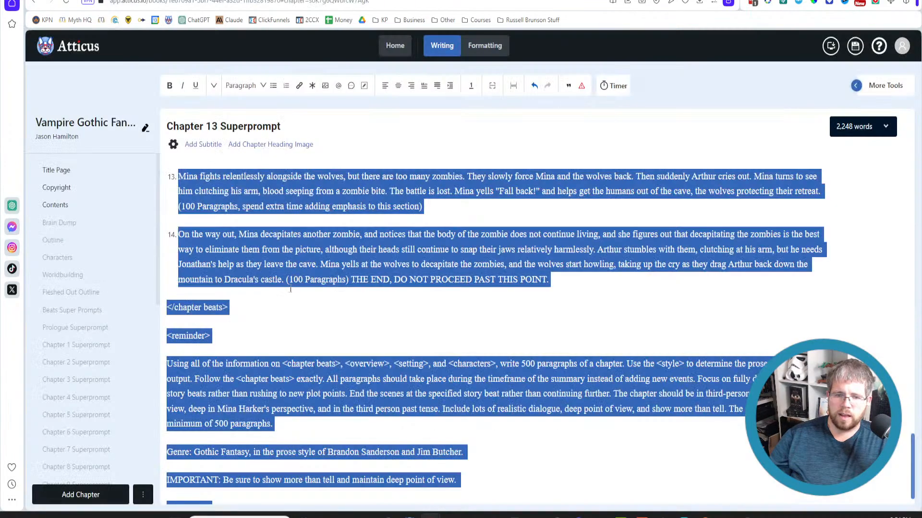
pyautogui.click(259, 332)
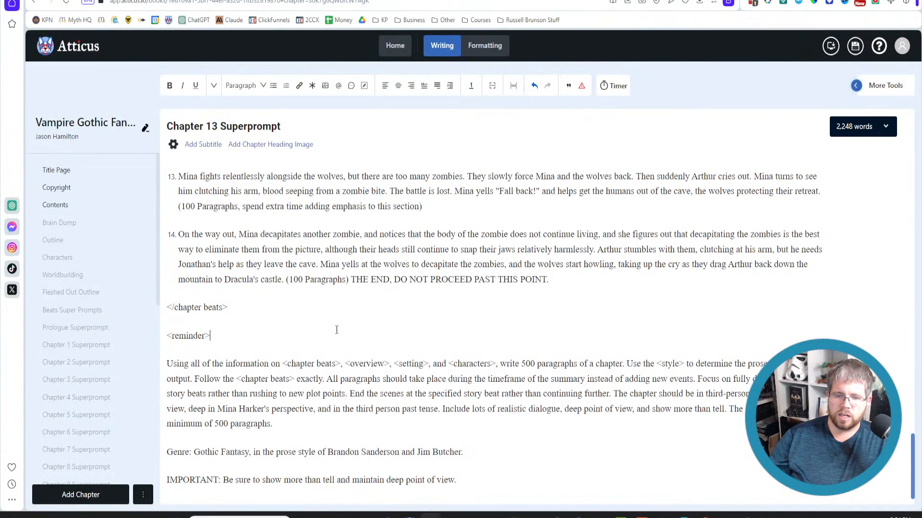
pyautogui.scroll(20, 337, 329)
pyautogui.scroll(-10, 72, 439)
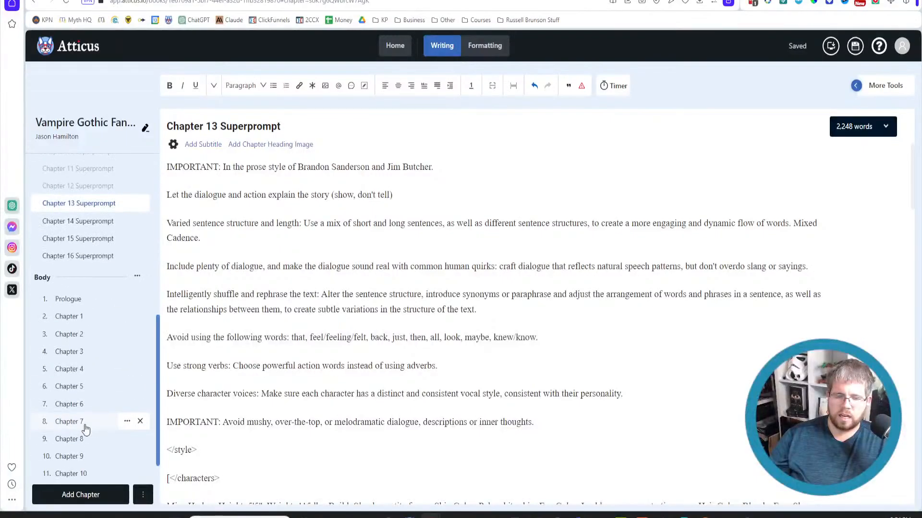
pyautogui.scroll(5, 369, 378)
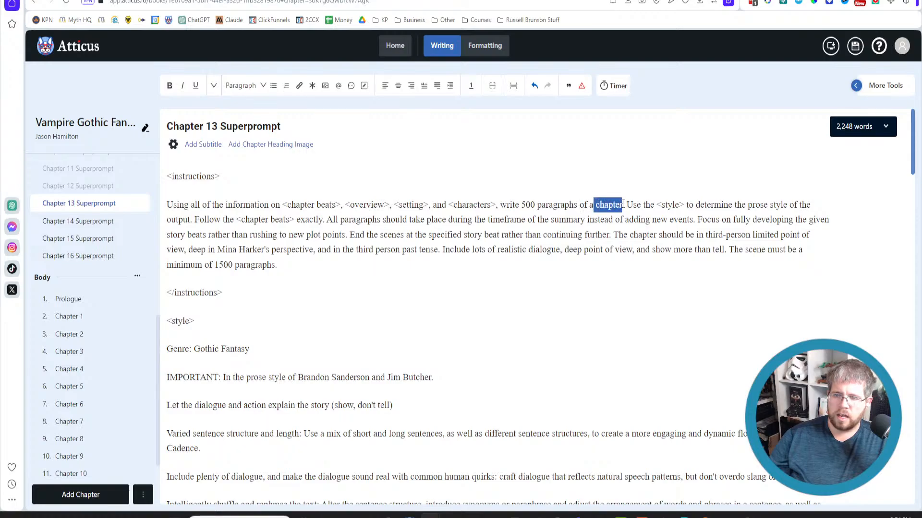
pyautogui.write('detailed')
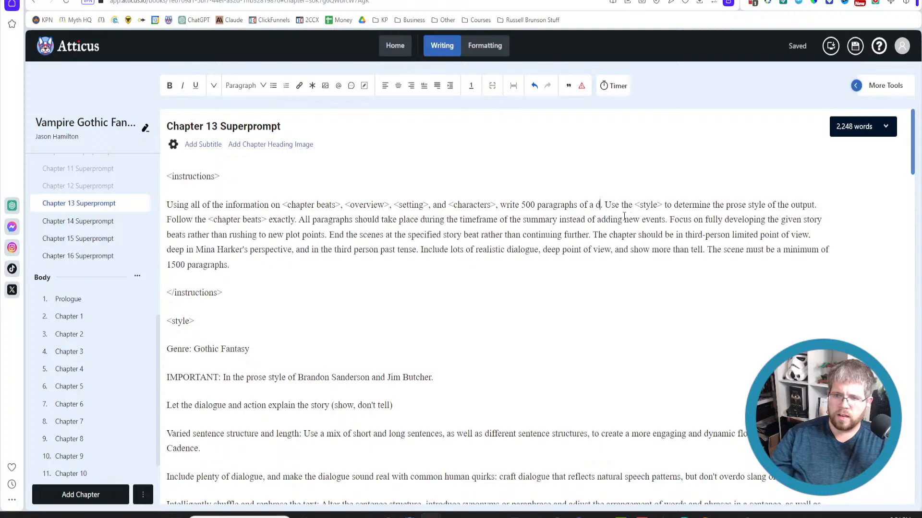
pyautogui.hotkey('ctrl', 'BackSpace')
pyautogui.write('highly details action ')
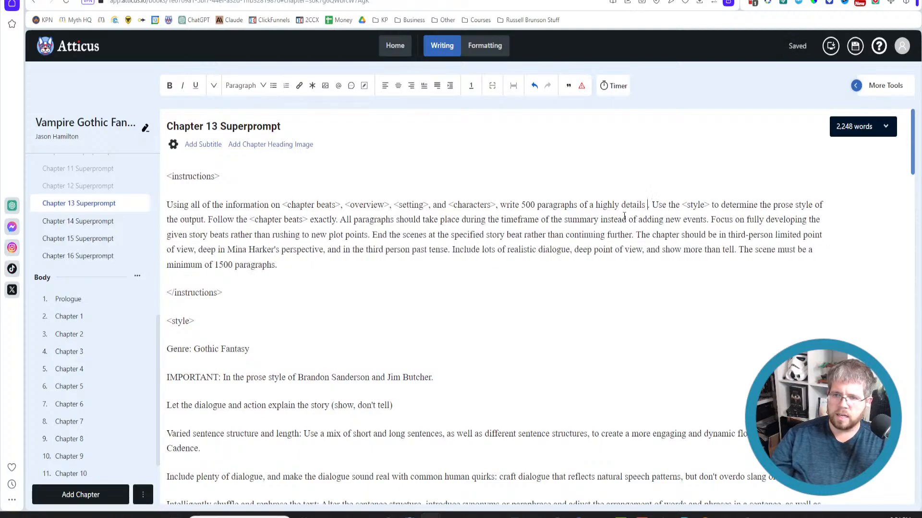
pyautogui.write('scene')
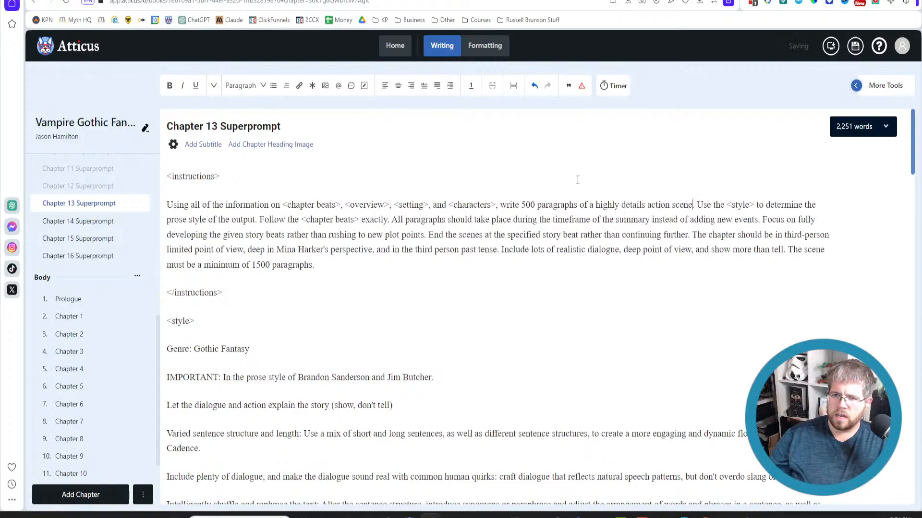
# Extend the opening instruction with "that should be a minimum of 50,000 words" and raise its requested length to 1500 paragraphs.
pyautogui.write(' that should be a ')
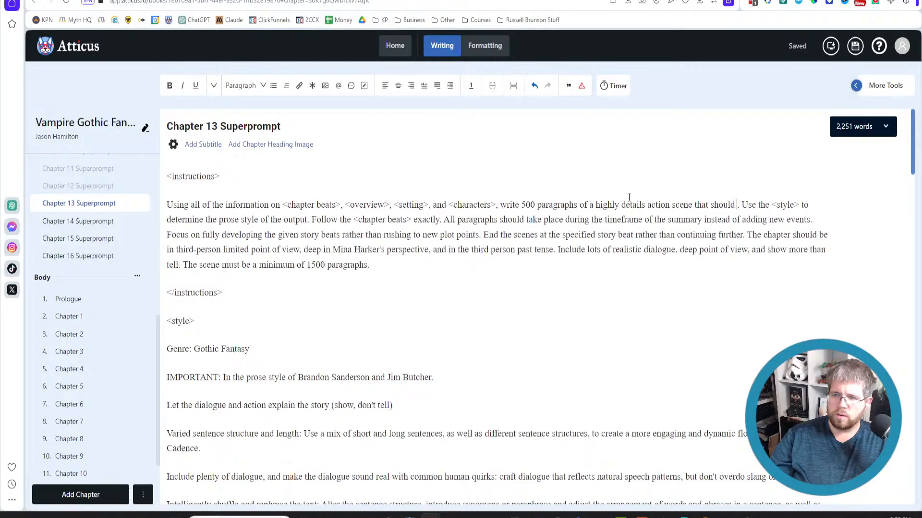
pyautogui.write('minimum of 50')
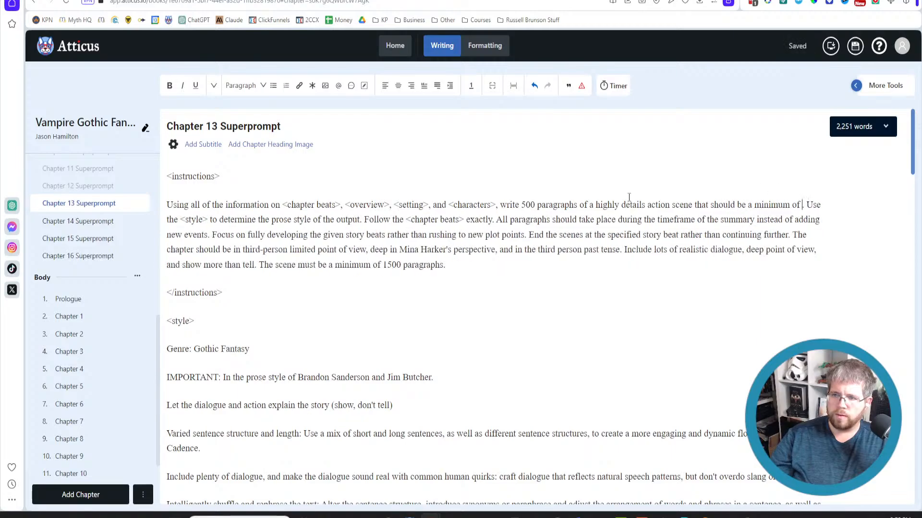
pyautogui.write(',000 words')
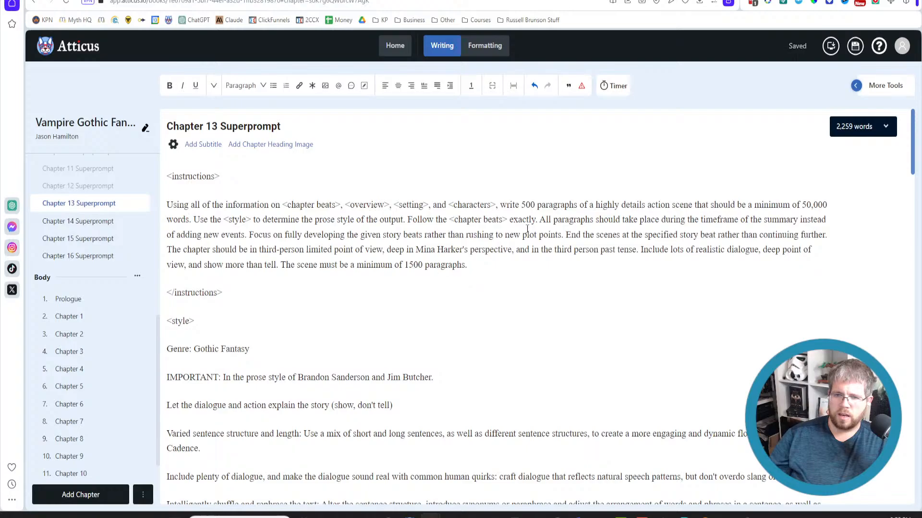
pyautogui.click(522, 205)
pyautogui.write('1')
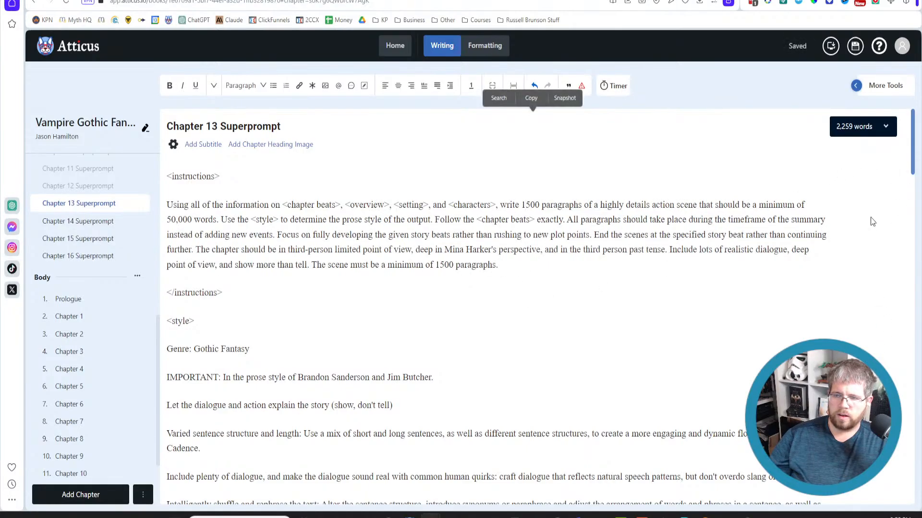
# Raise both paragraph counts in the closing reminder section to 1500, and select the whole superprompt for copying.
pyautogui.scroll(-20, 548, 286)
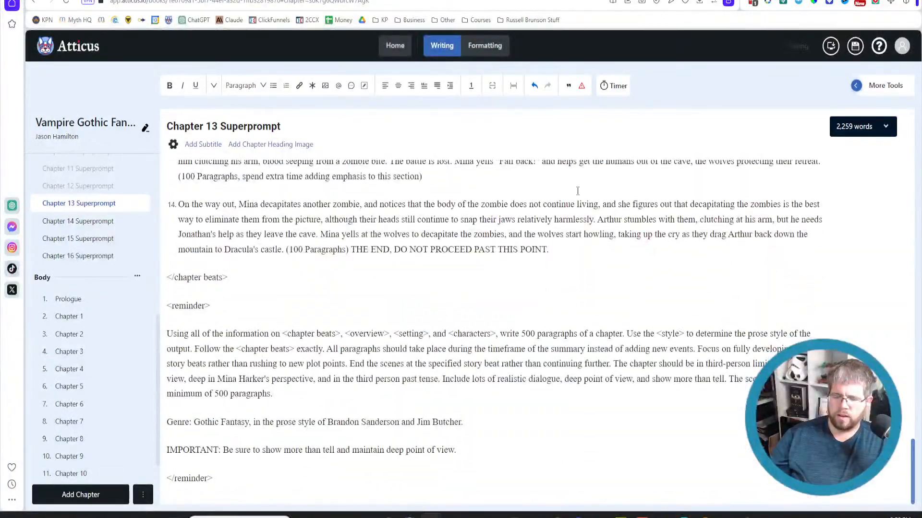
pyautogui.click(521, 333)
pyautogui.write('1')
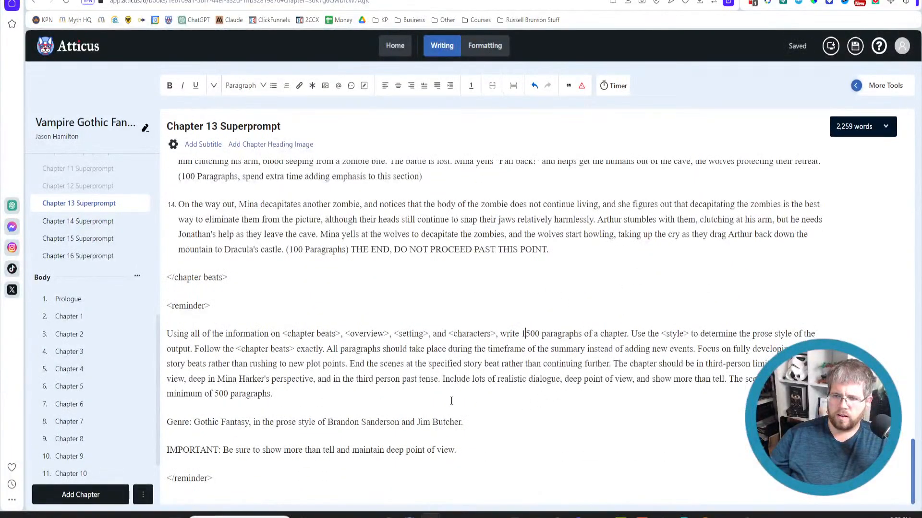
pyautogui.click(215, 394)
pyautogui.write('1')
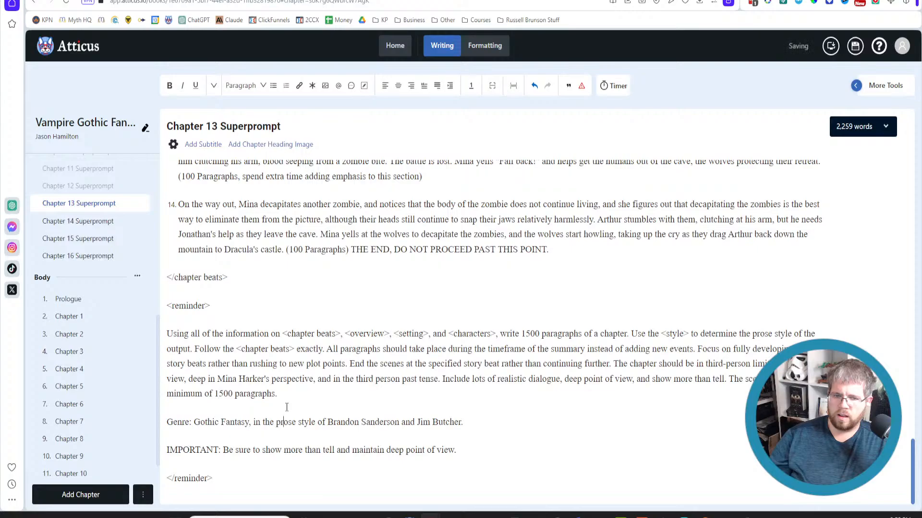
pyautogui.hotkey('ctrl', 'a')
# Switch to Claude and delete the open "Crafting a 500 Paragraph Gothic Fantasy Chapter Through Multiple Character Perspectives" chat.
pyautogui.hotkey('ctrl', 'Tab')
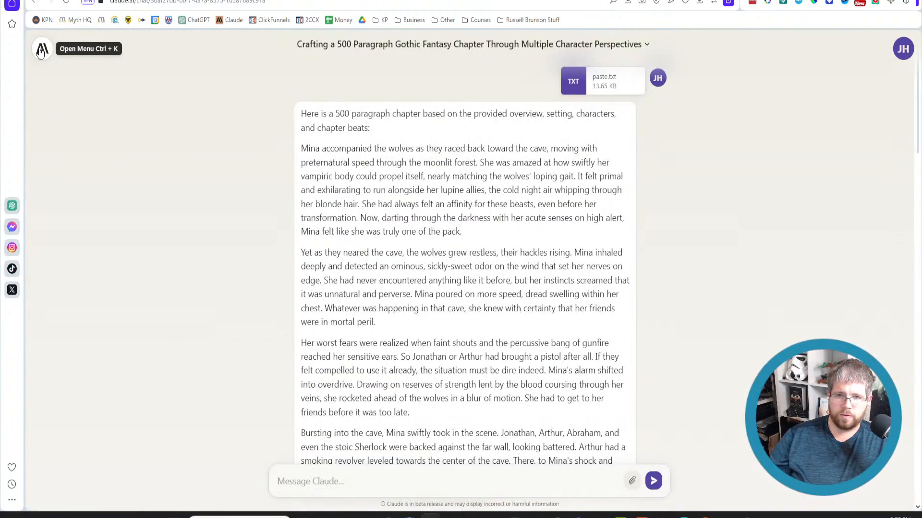
pyautogui.scroll(-20, 406, 238)
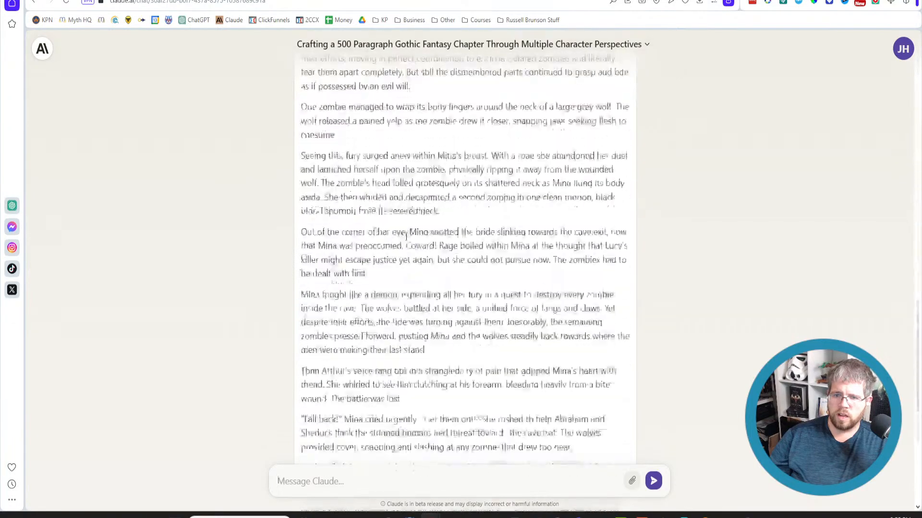
pyautogui.click(417, 45)
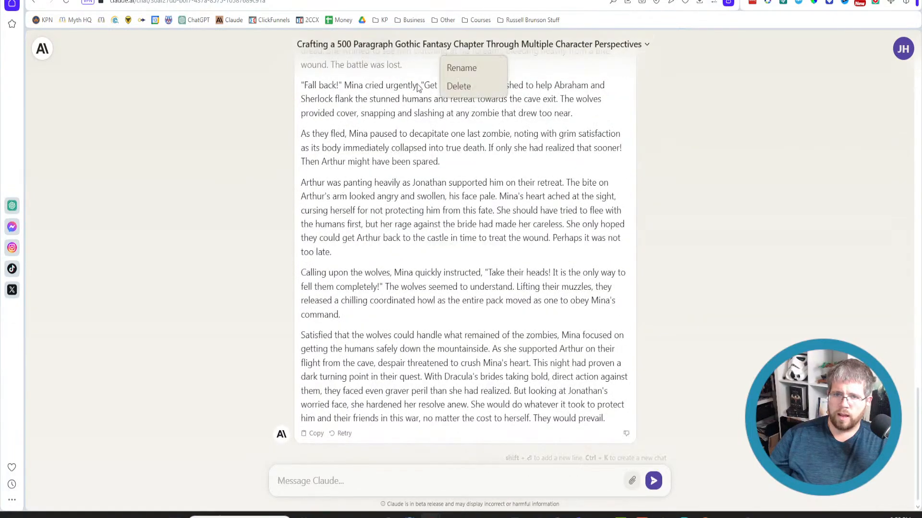
pyautogui.click(492, 88)
pyautogui.click(556, 293)
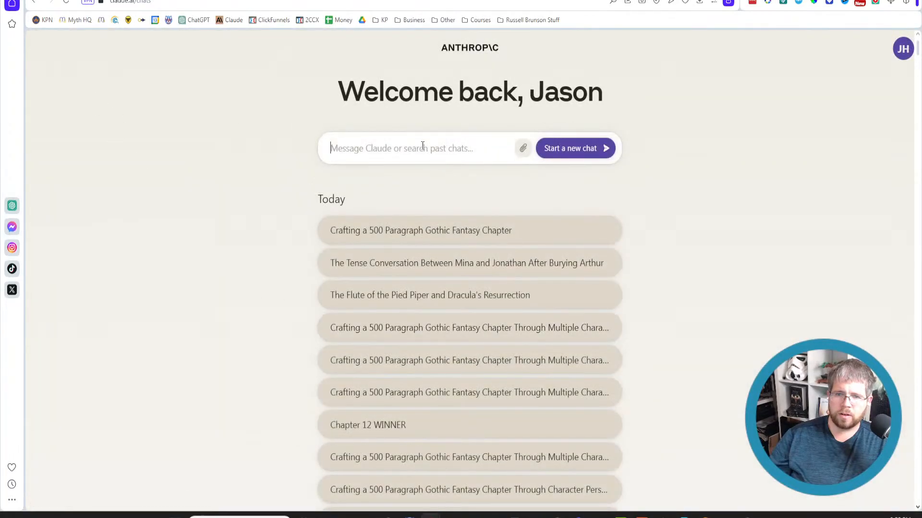
# Start a new chat with the revised Chapter 13 Superprompt pasted in as the message.
pyautogui.hotkey('ctrl', 'v')
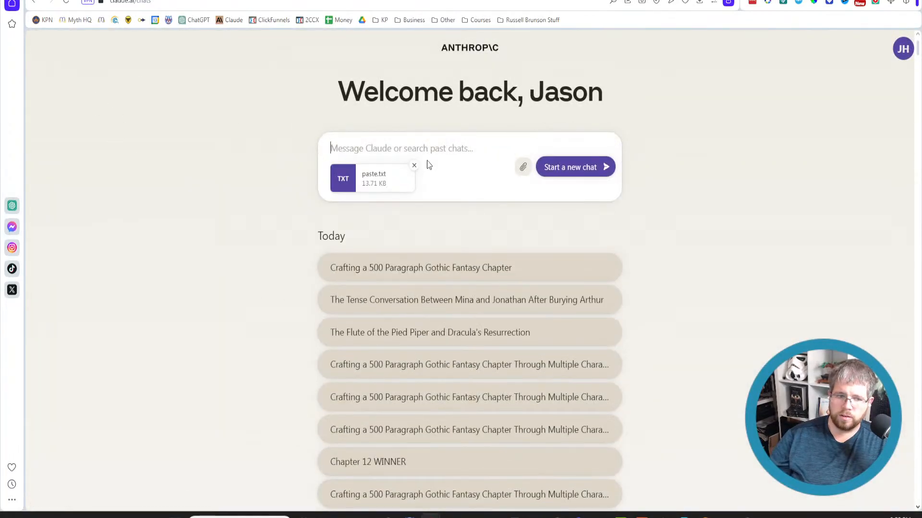
pyautogui.press('Return')
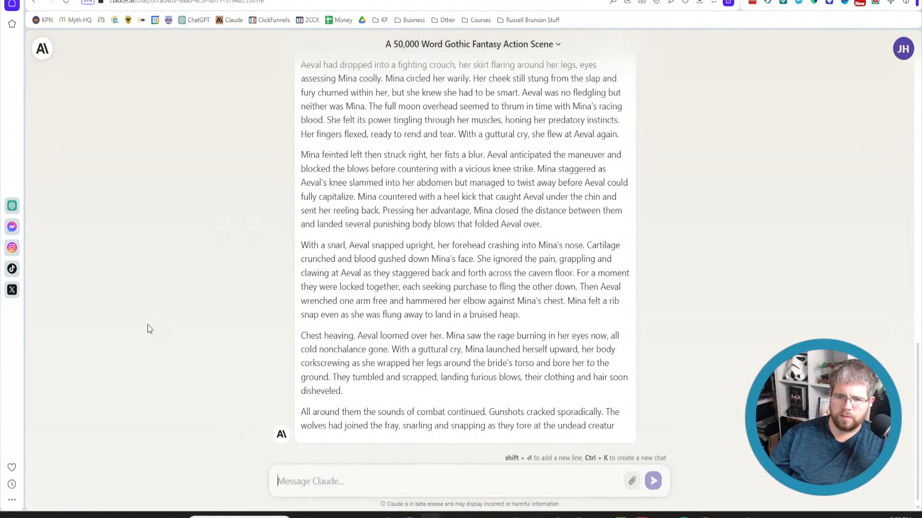
# Read through the action scene Claude is generating, checking its pacing, level of detail and how it follows the closing beats.
pyautogui.scroll(10, 268, 286)
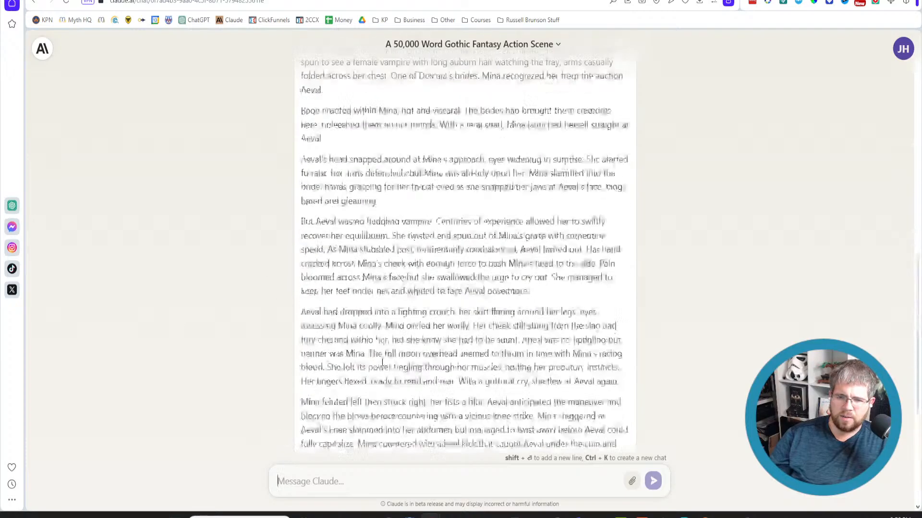
pyautogui.scroll(3, 391, 355)
pyautogui.scroll(-1, 391, 355)
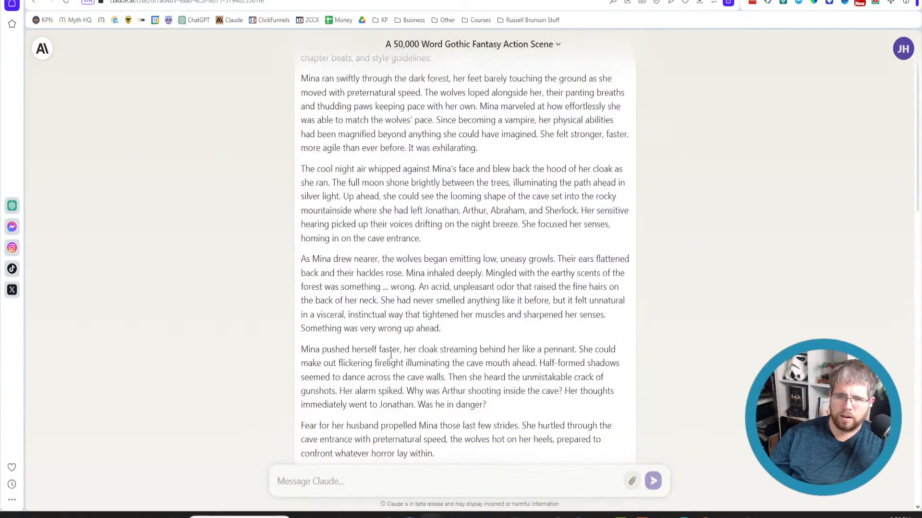
pyautogui.scroll(-7, 391, 356)
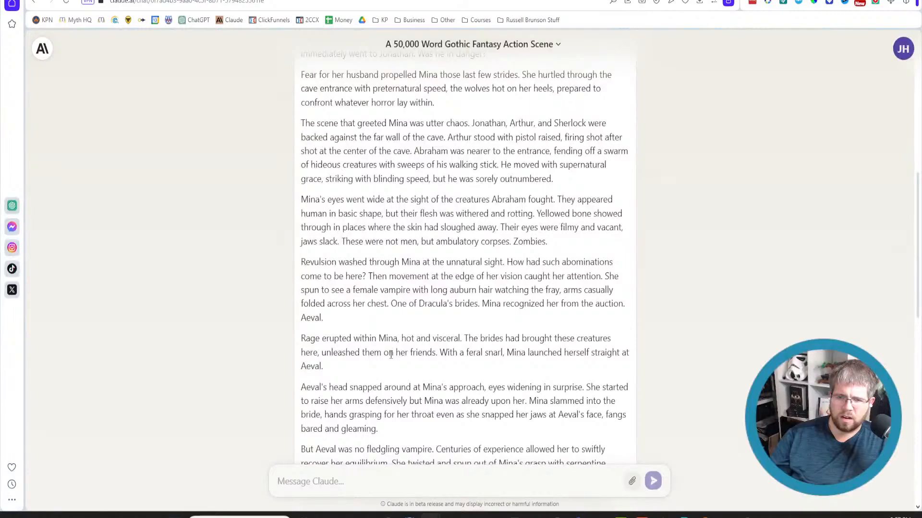
pyautogui.scroll(-6, 391, 355)
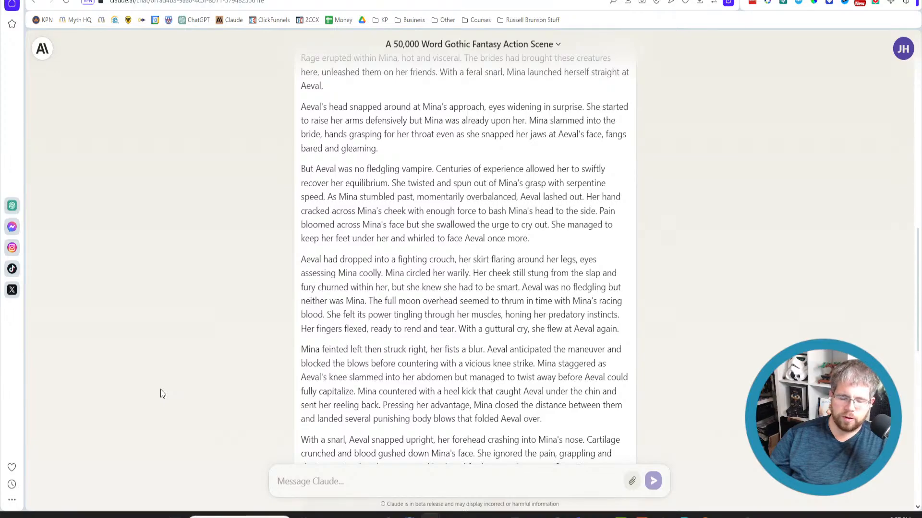
pyautogui.scroll(-15, 295, 345)
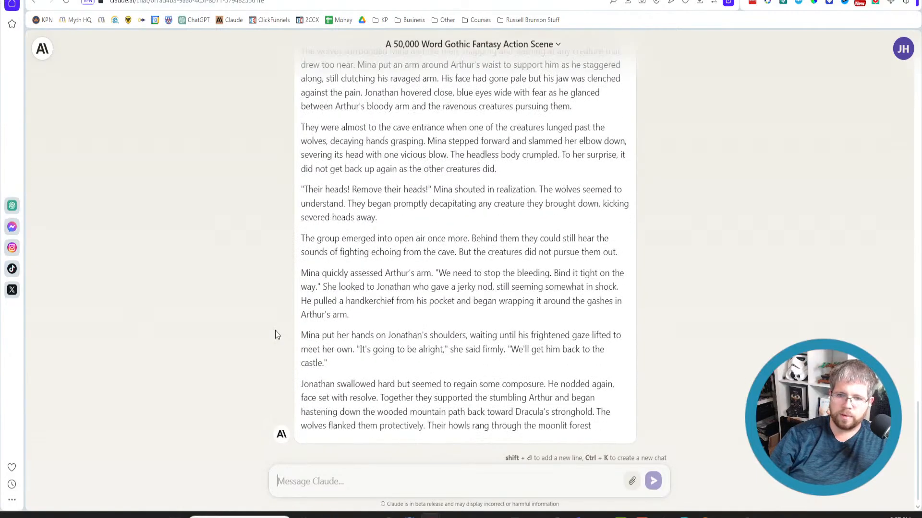
pyautogui.scroll(2, 272, 335)
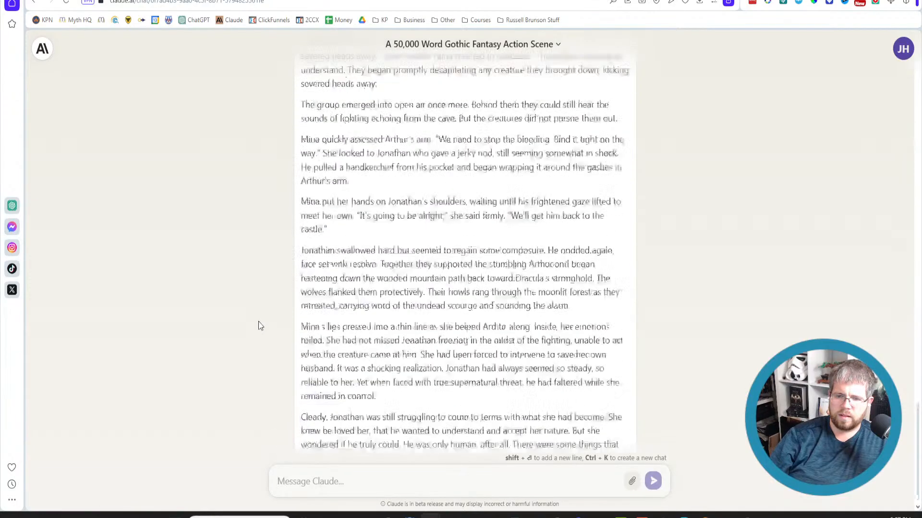
pyautogui.scroll(3, 258, 326)
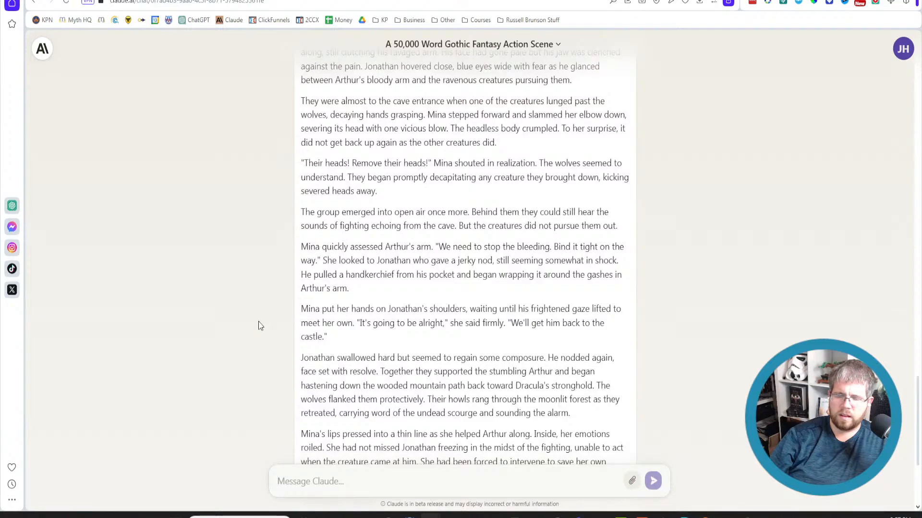
pyautogui.scroll(-4, 371, 242)
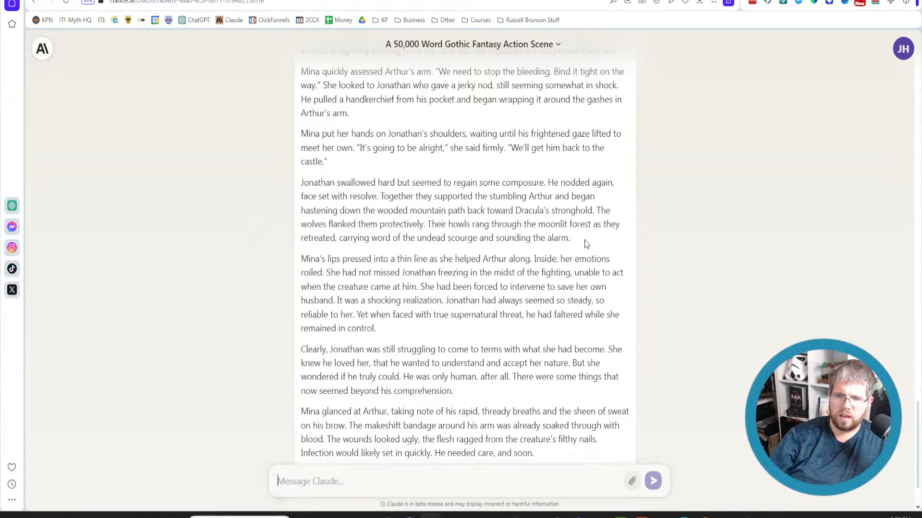
# Copy the generated scene from its opening through "sounding the alarm" and replace the text in WordCounter with it to check the length.
pyautogui.moveTo(586, 245); pyautogui.dragTo(302, 154)
pyautogui.scroll(3, 336, 177)
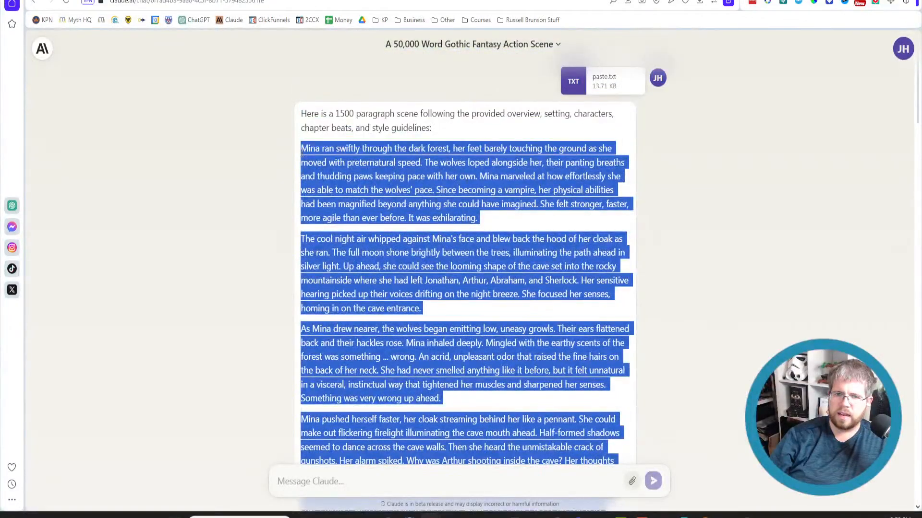
pyautogui.click(331, 1)
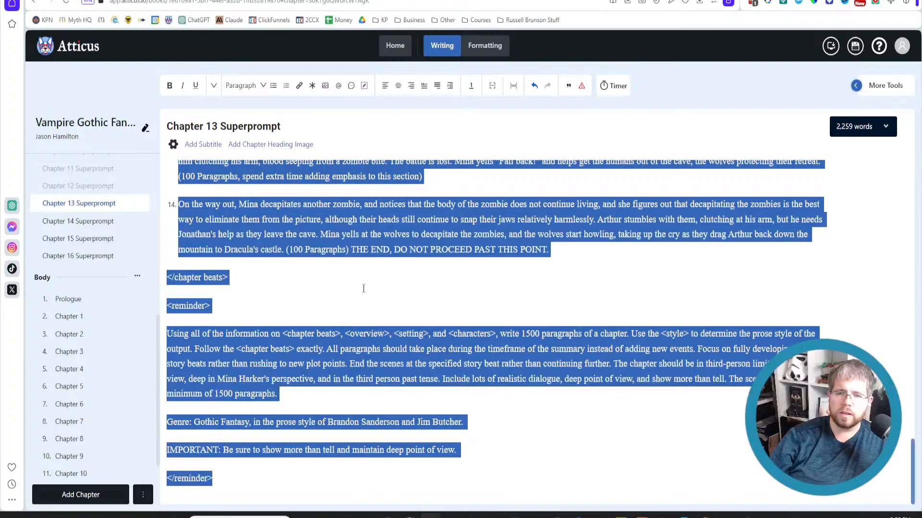
pyautogui.click(364, 288)
pyautogui.click(221, 1)
pyautogui.click(292, 248)
pyautogui.hotkey('ctrl', 'a')
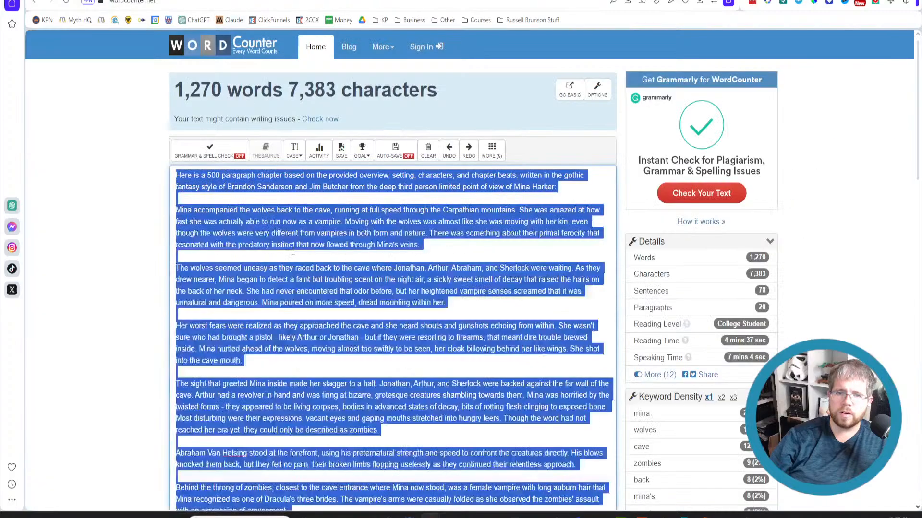
pyautogui.hotkey('ctrl', 'v')
pyautogui.scroll(20, 158, 284)
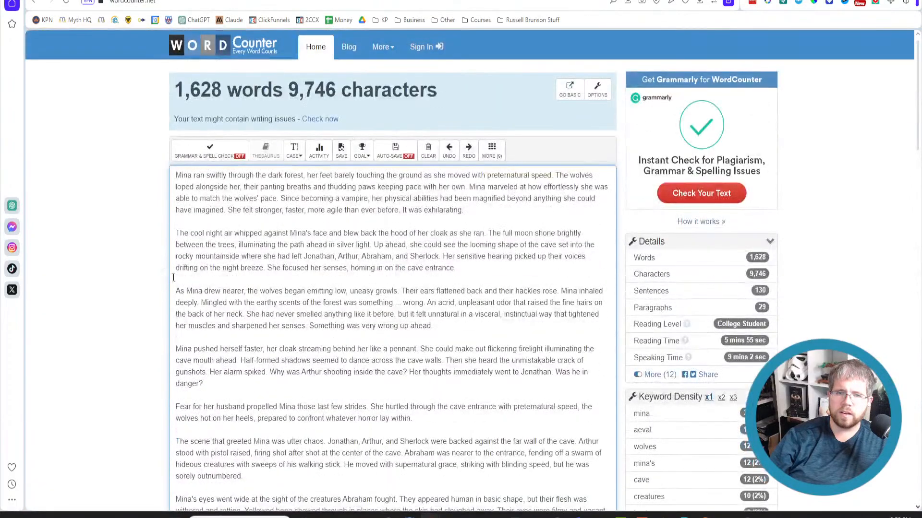
# Switch to Atticus, add a new chapter at the end of the book's body and title it Chapter 13.
pyautogui.click(127, 0)
pyautogui.scroll(-1, 100, 322)
pyautogui.scroll(-1, 100, 322)
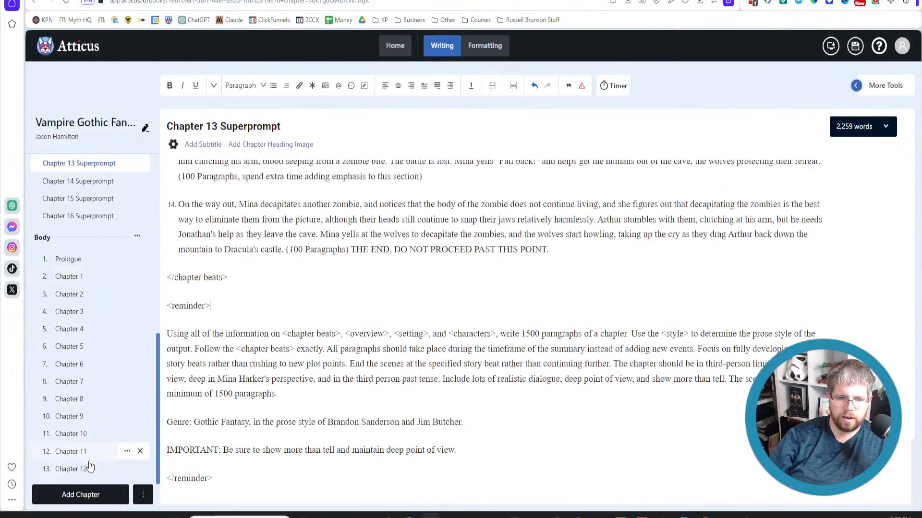
pyautogui.click(79, 495)
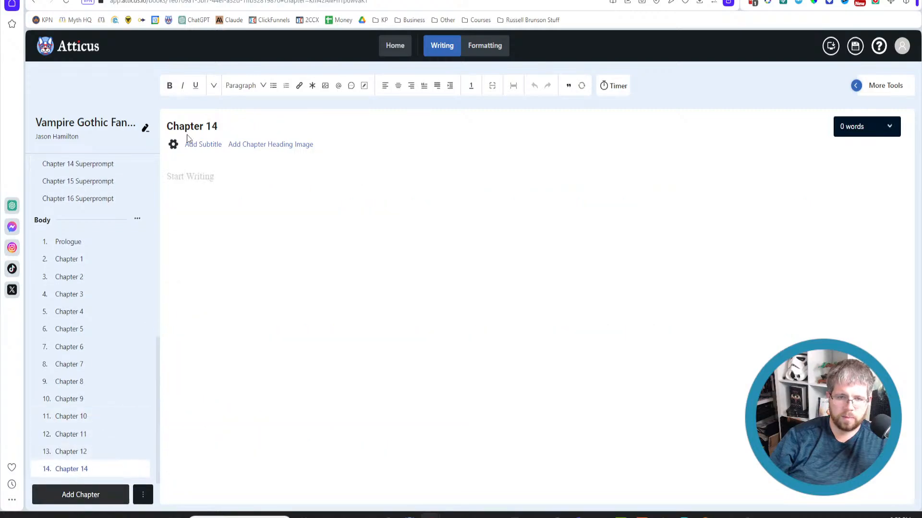
pyautogui.click(217, 126)
pyautogui.press('BackSpace')
pyautogui.write('3')
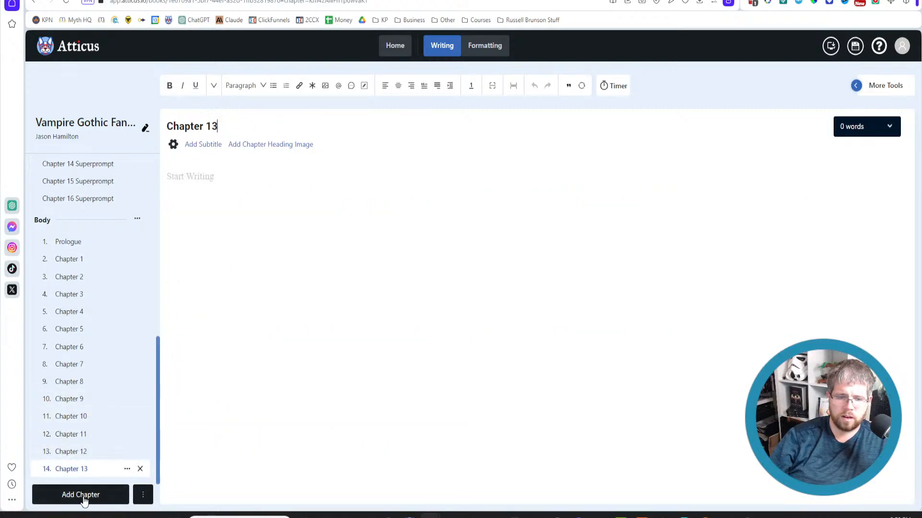
# Add two more empty body chapters, Chapter 14 and Chapter 15, after Chapter 13.
pyautogui.click(82, 496)
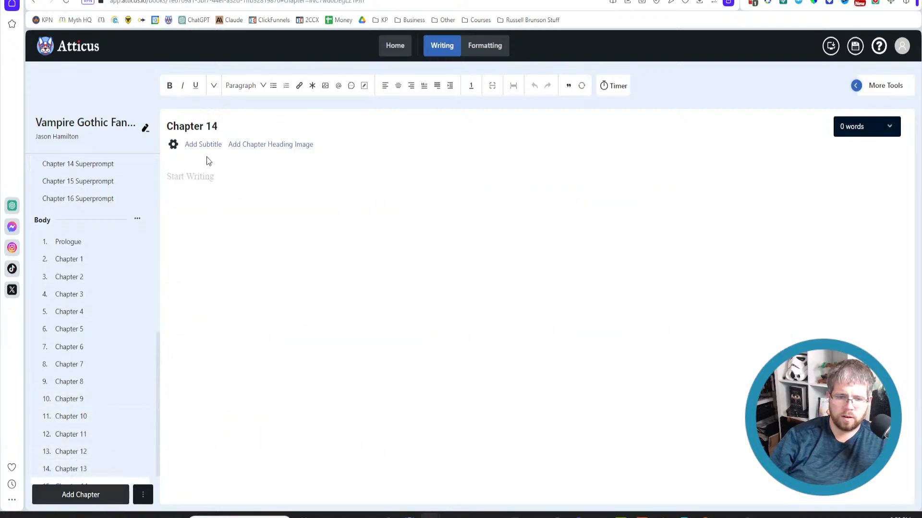
pyautogui.click(91, 494)
pyautogui.scroll(-1, 111, 347)
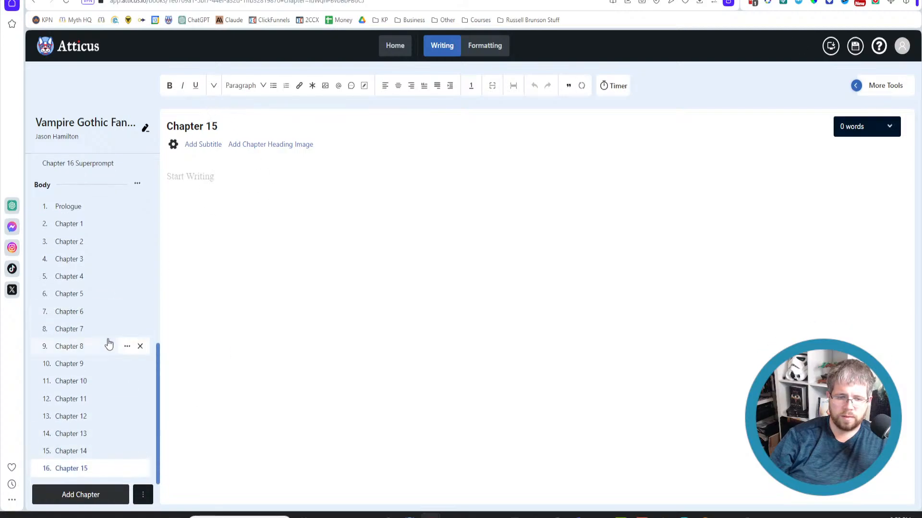
# Paste the copied scene into the body's Chapter 13 and remove the blank lines after its final paragraph.
pyautogui.click(88, 431)
pyautogui.click(89, 418)
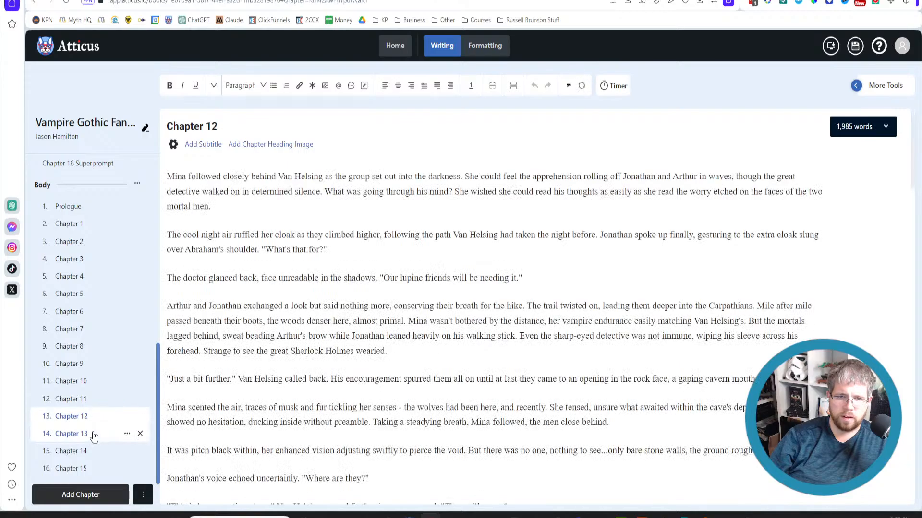
pyautogui.click(93, 435)
pyautogui.hotkey('ctrl', 'v')
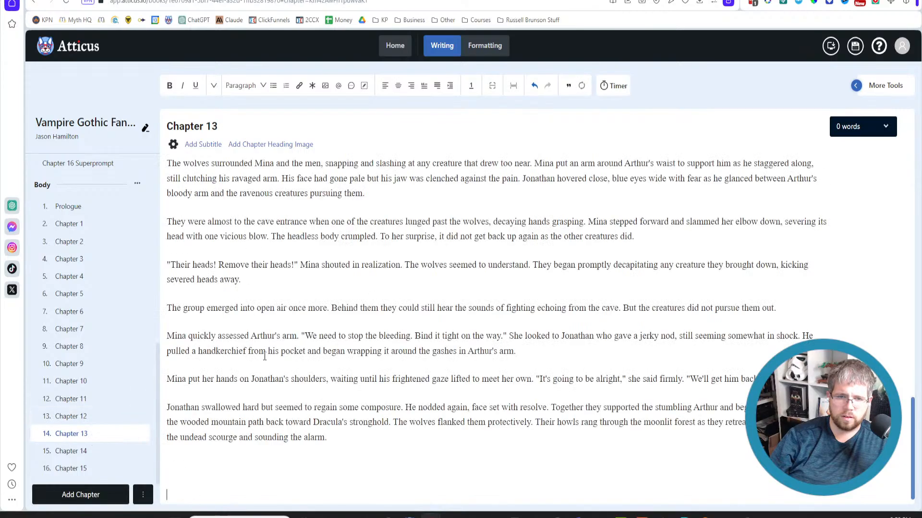
pyautogui.scroll(10, 288, 350)
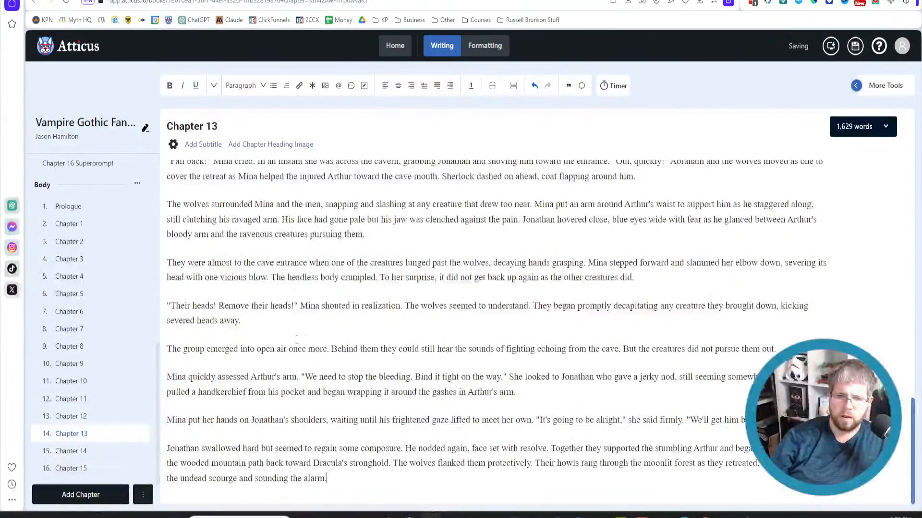
pyautogui.scroll(15, 304, 347)
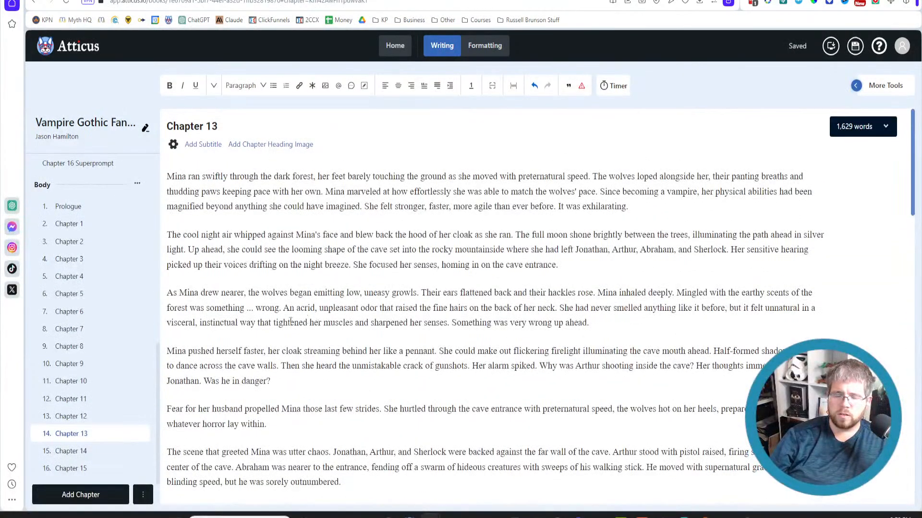
# Switch to Claude and rename the "A 50,000 Word Gothic Fantasy Action Scene" chat as Chapter 13 WINNER.
pyautogui.hotkey('ctrl', 'Tab')
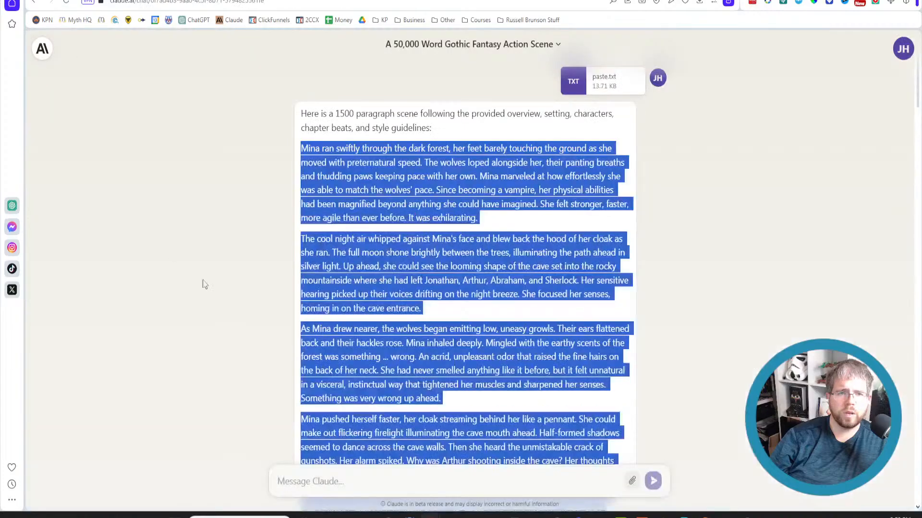
pyautogui.hotkey('ctrl', 'Tab')
pyautogui.hotkey('ctrl', 'Tab')
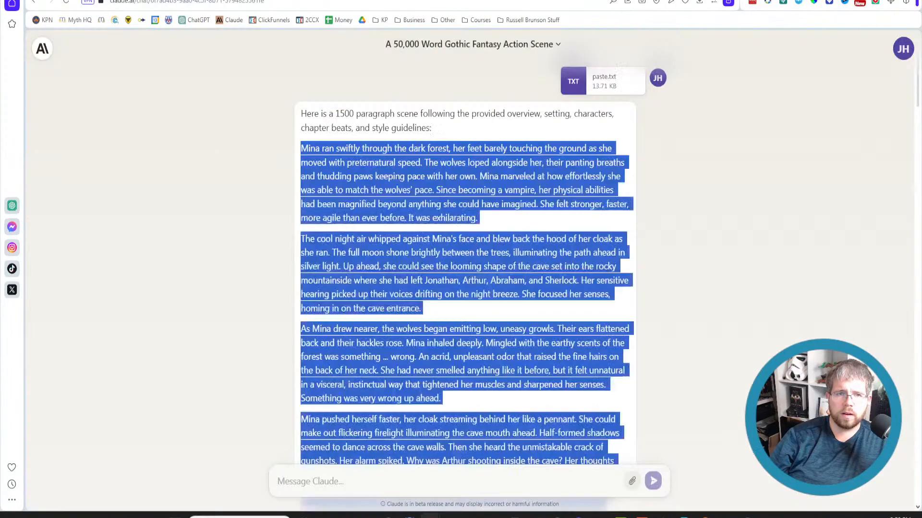
pyautogui.click(495, 44)
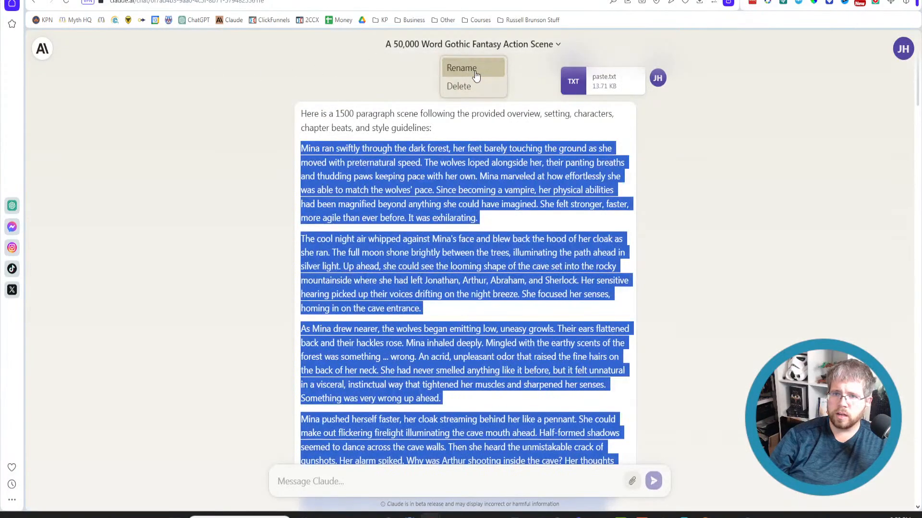
pyautogui.click(476, 76)
pyautogui.write('Ch')
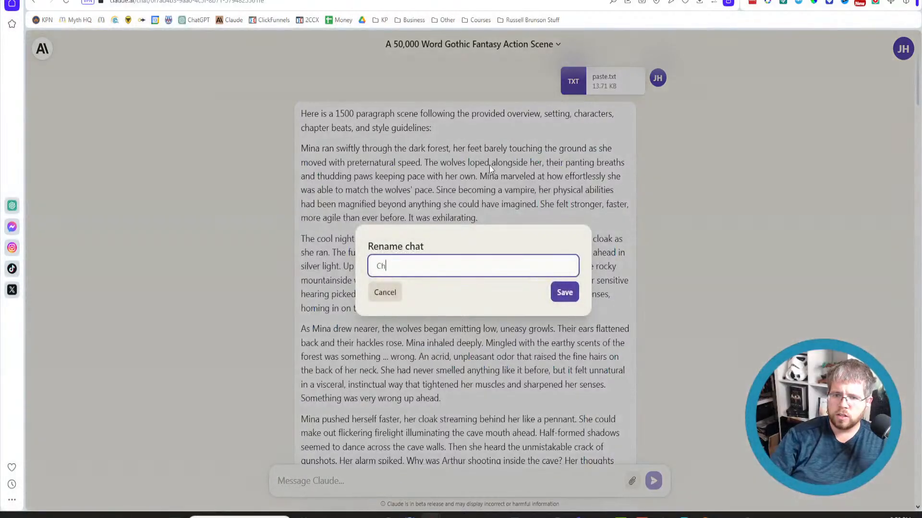
pyautogui.write('apter 13 WINN')
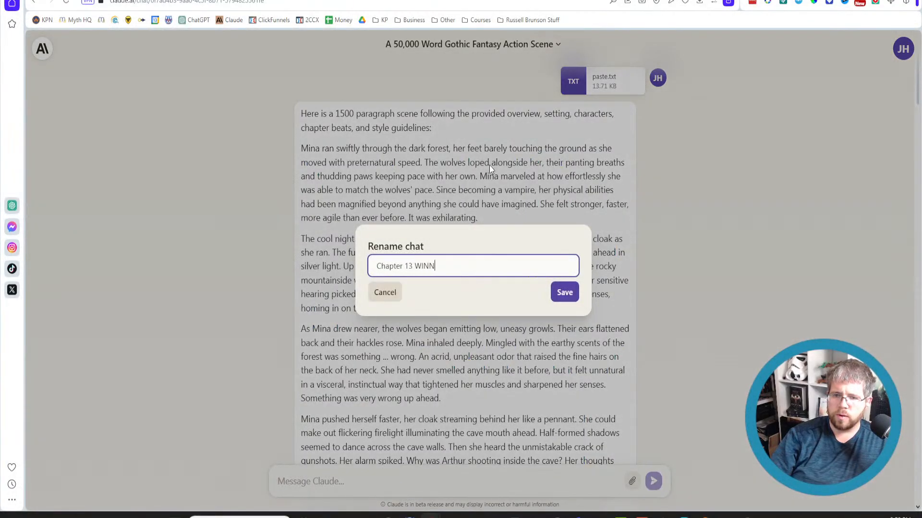
pyautogui.write('ER')
pyautogui.click(562, 292)
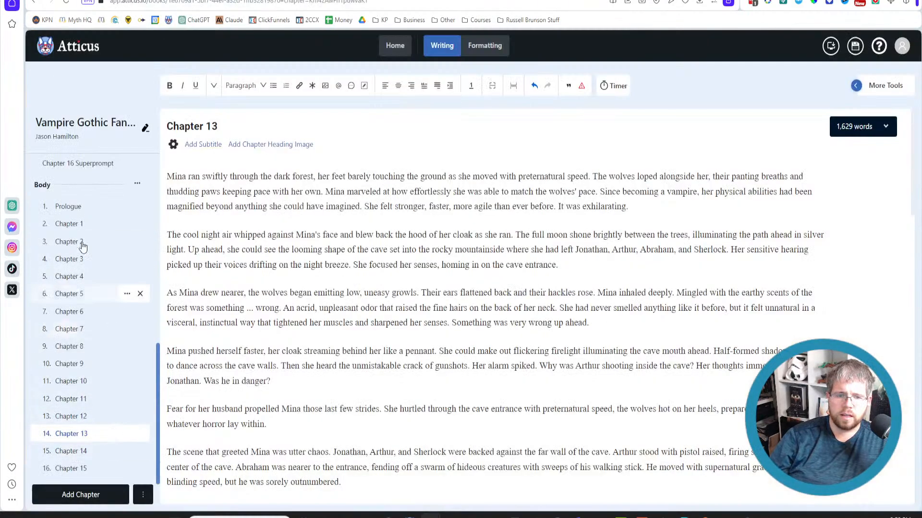
# Back in Atticus, exclude the Chapter 13 Superprompt from the book's output formats, matching the earlier superprompts, and open it.
pyautogui.scroll(5, 84, 288)
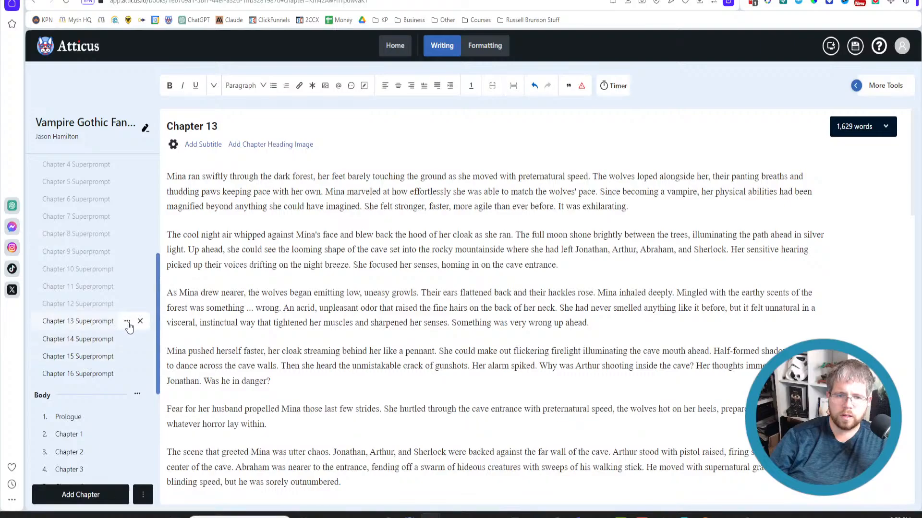
pyautogui.click(128, 323)
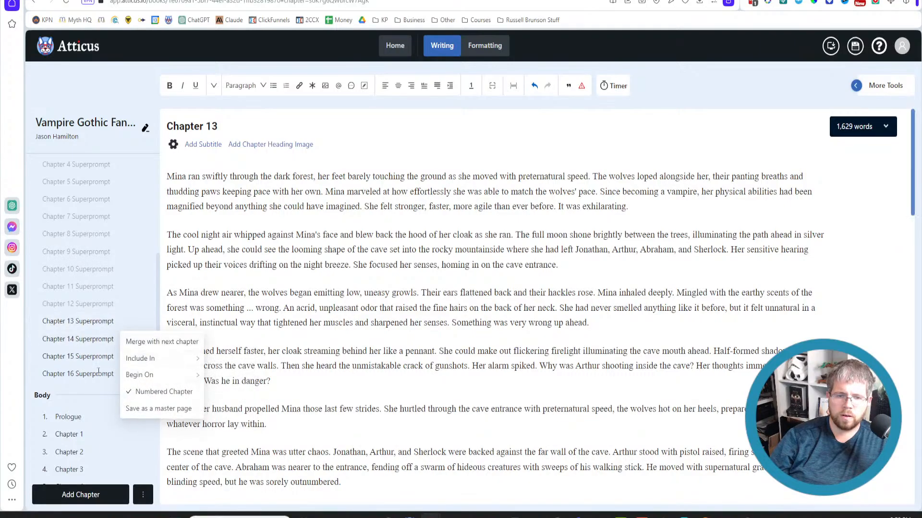
pyautogui.click(96, 323)
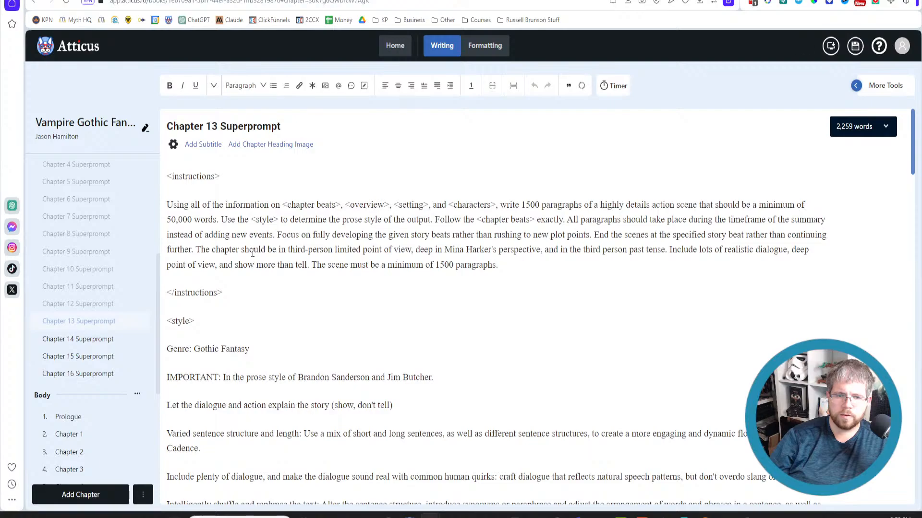
# Copy the whole Chapter 14 Superprompt and start a new Claude chat with it pasted in as the message.
pyautogui.click(85, 341)
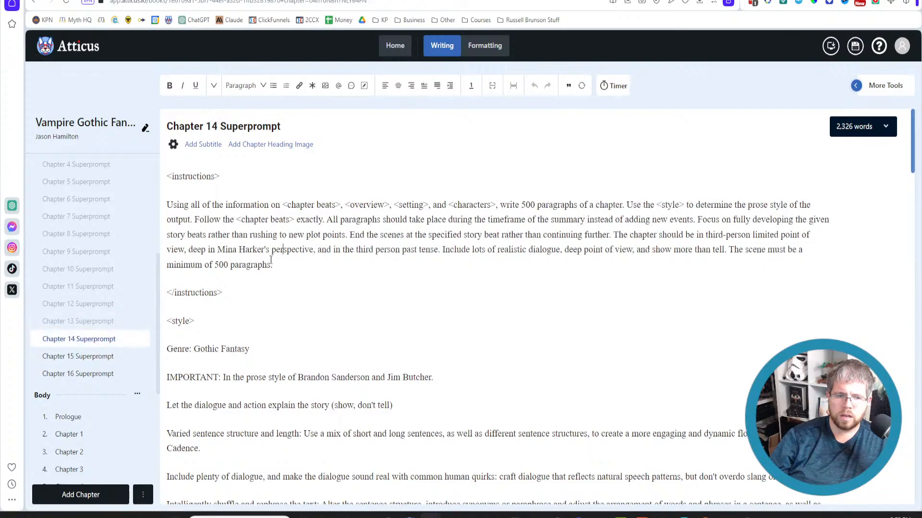
pyautogui.hotkey('ctrl', 'a')
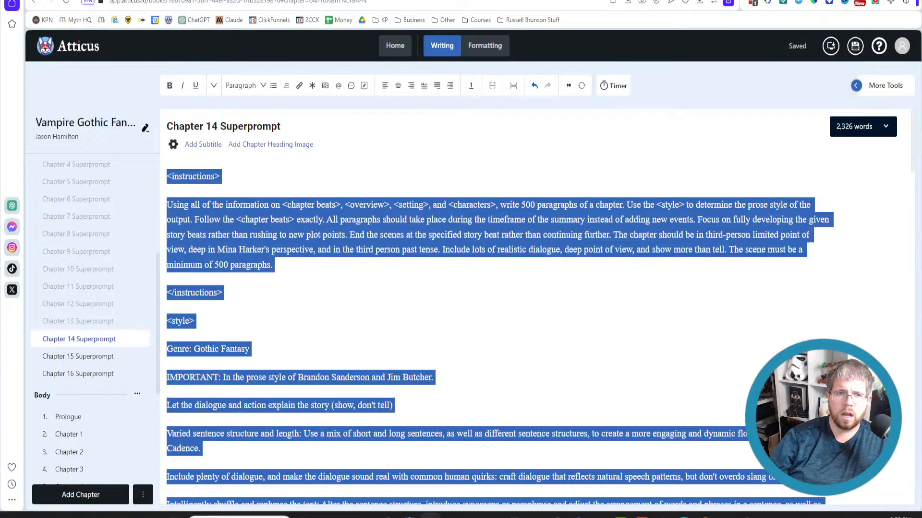
pyautogui.click(81, 0)
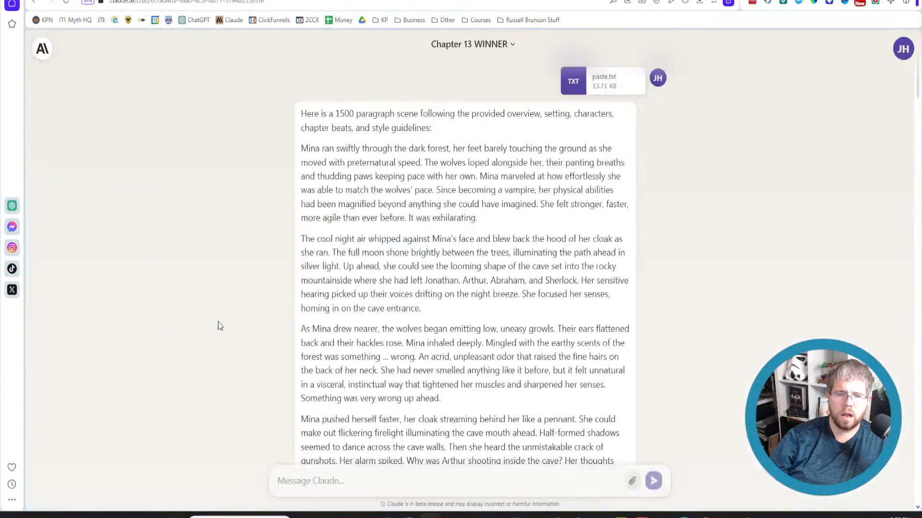
pyautogui.click(44, 50)
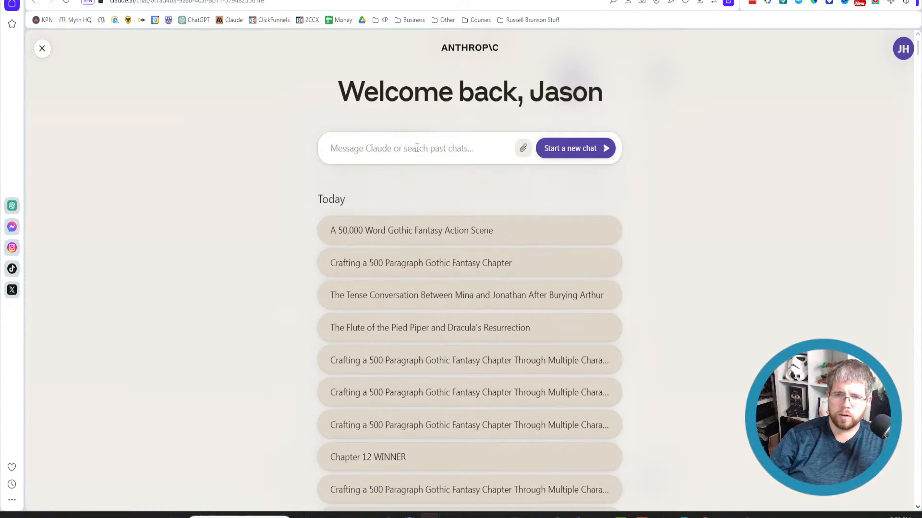
pyautogui.hotkey('ctrl', 'v')
pyautogui.press('Return')
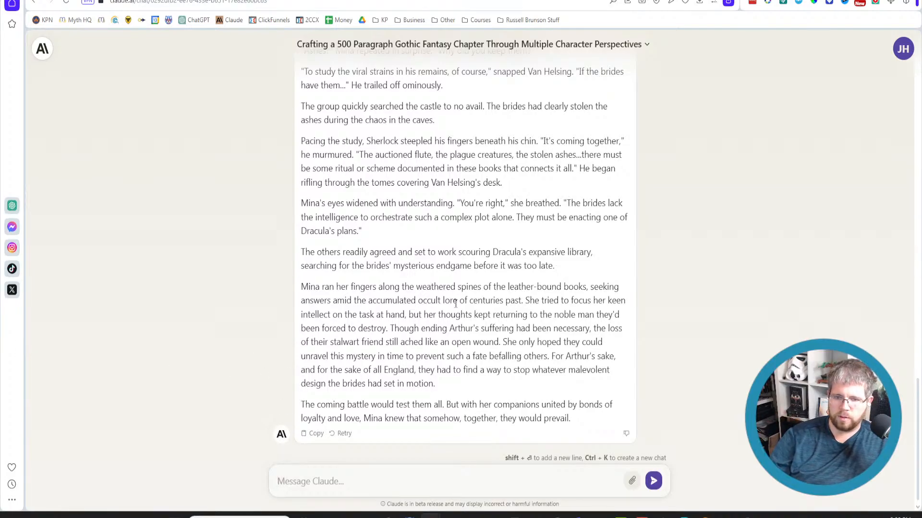
# Copy all the prose of the generated Chapter 14 scene and replace the text in WordCounter with it to check the length.
pyautogui.scroll(20, 307, 200)
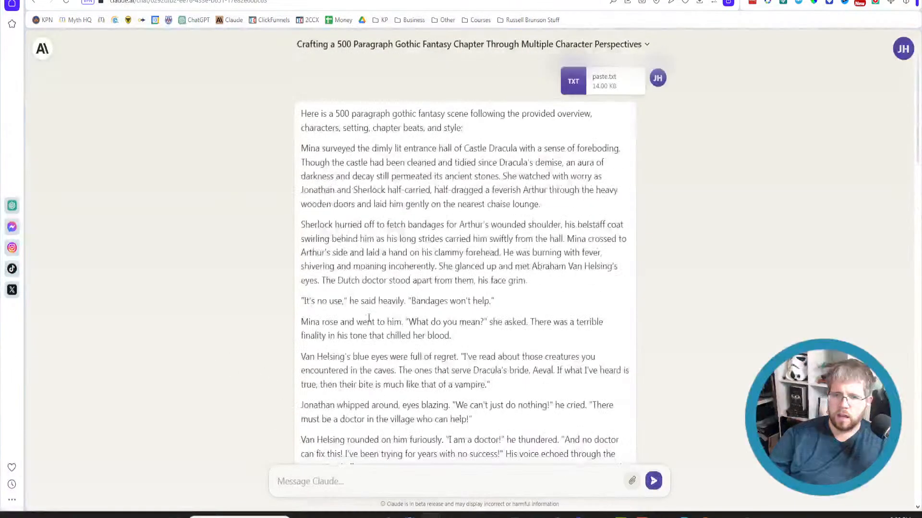
pyautogui.moveTo(299, 153); pyautogui.dragTo(582, 422)
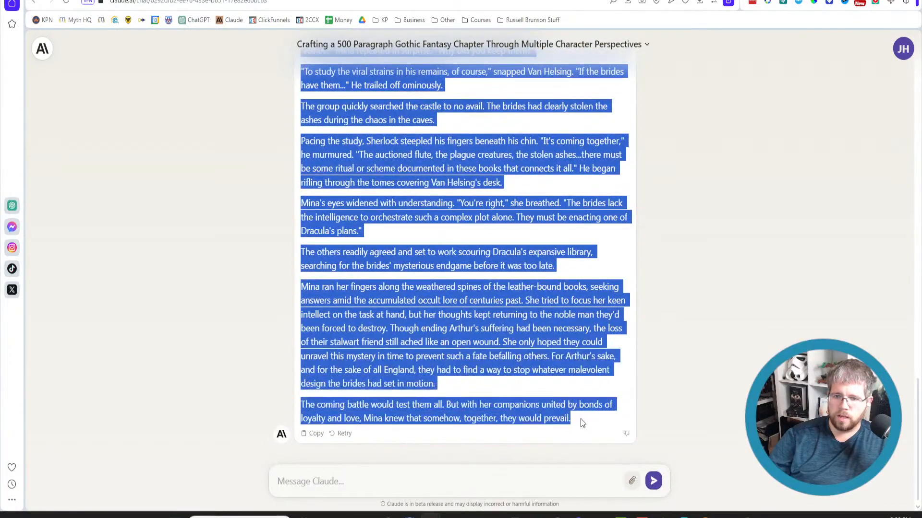
pyautogui.click(288, 0)
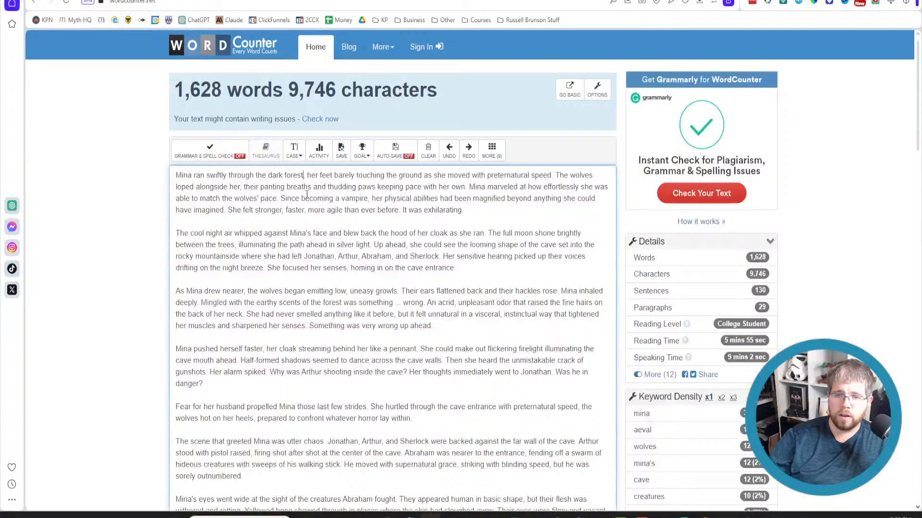
pyautogui.click(311, 208)
pyautogui.hotkey('ctrl', 'a')
pyautogui.hotkey('ctrl', 'v')
pyautogui.scroll(10, 170, 263)
pyautogui.scroll(5, 170, 263)
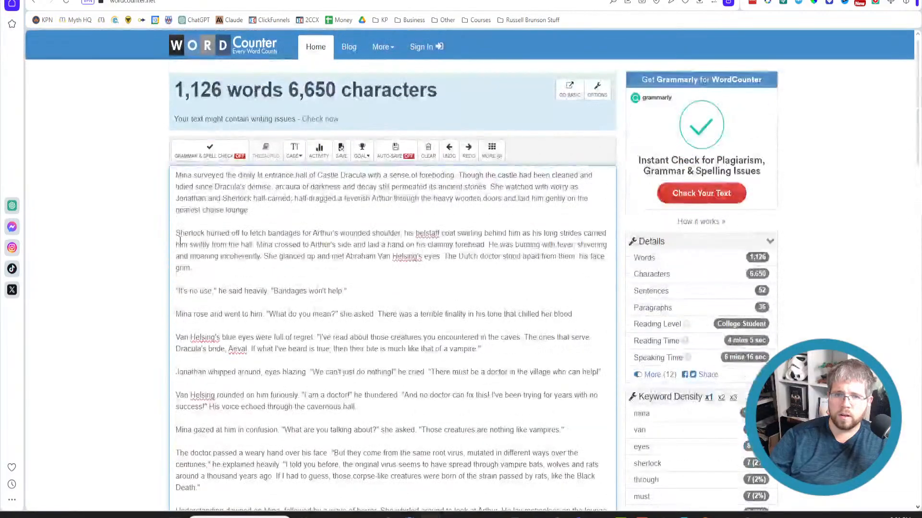
# Switch to Claude and read through the generated Chapter 14 scene from its opening in Castle Dracula's entrance hall.
pyautogui.click(379, 0)
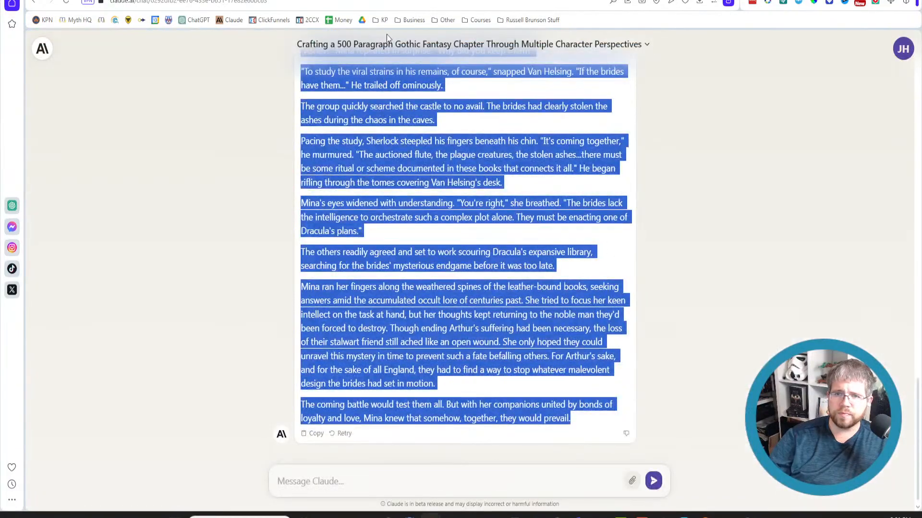
pyautogui.scroll(20, 385, 84)
pyautogui.scroll(2, 465, 269)
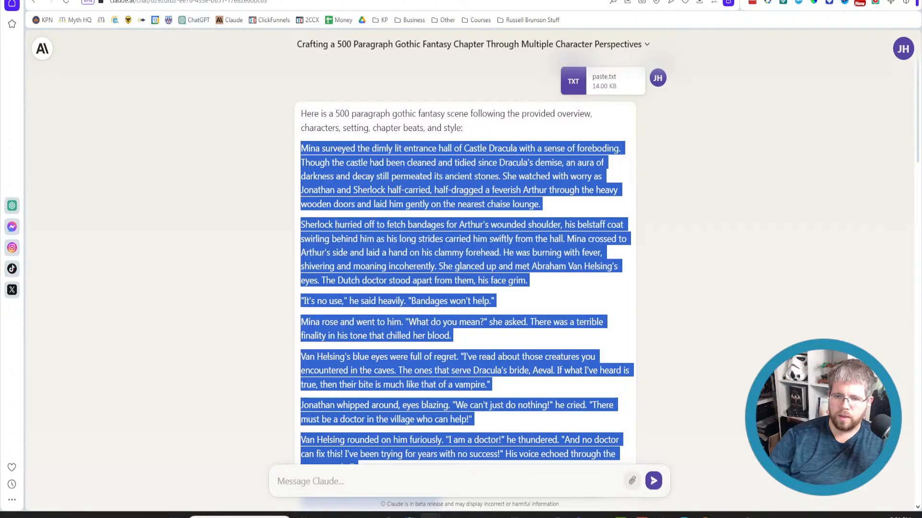
pyautogui.click(378, 309)
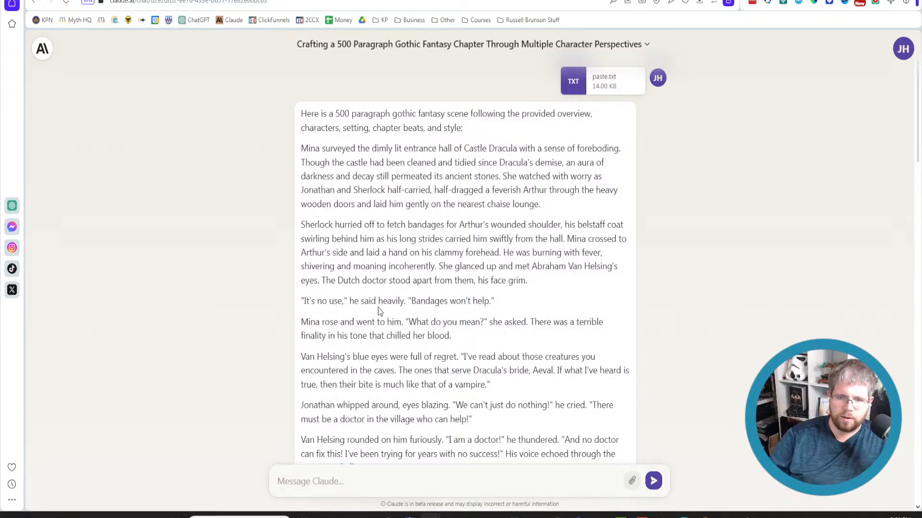
pyautogui.scroll(-3, 392, 371)
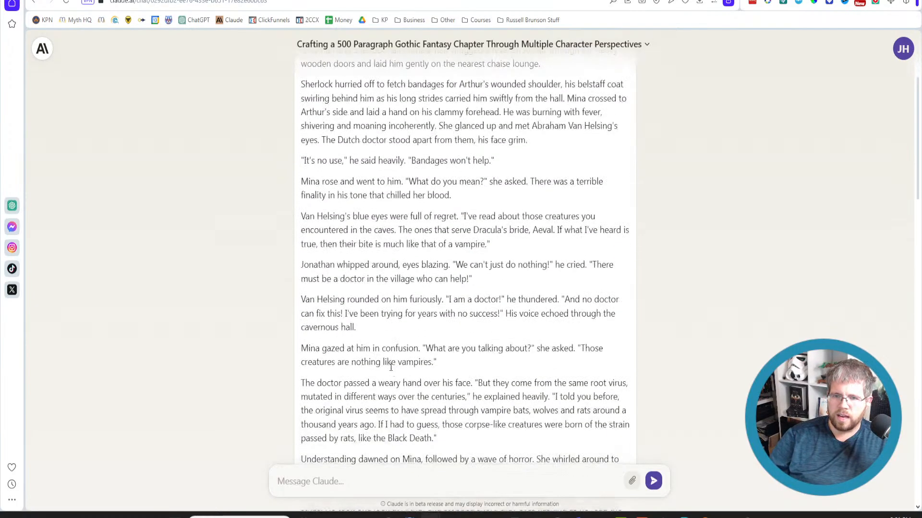
pyautogui.scroll(-4, 391, 367)
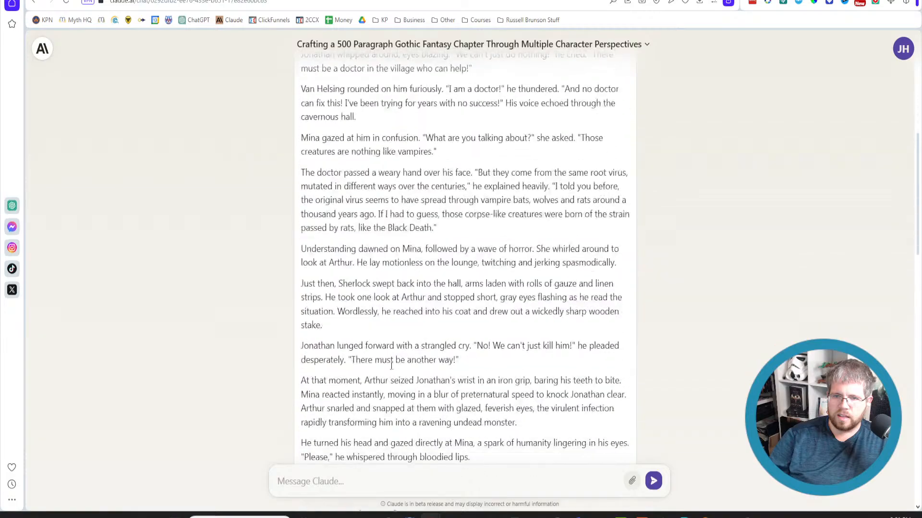
pyautogui.scroll(7, 186, 181)
# Switch to Atticus and copy the whole Chapter 14 Superprompt again.
pyautogui.click(165, 1)
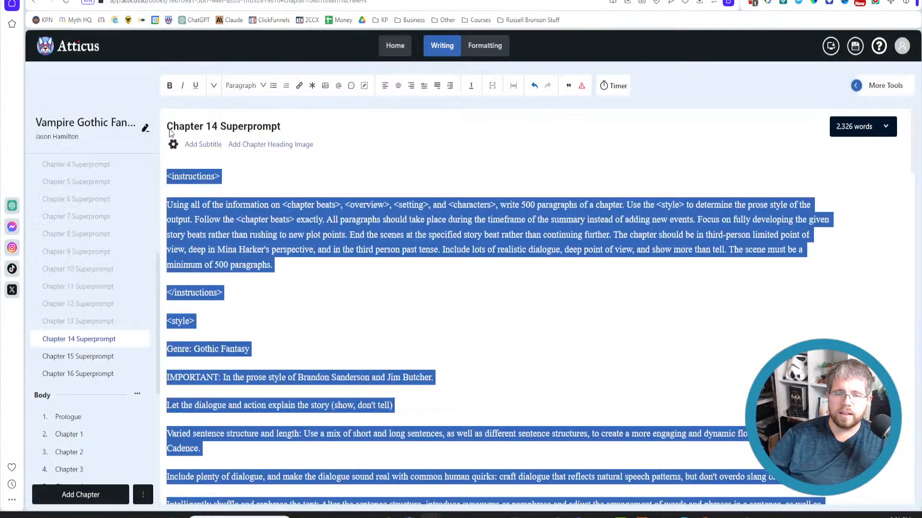
pyautogui.click(300, 325)
pyautogui.hotkey('ctrl', 'a')
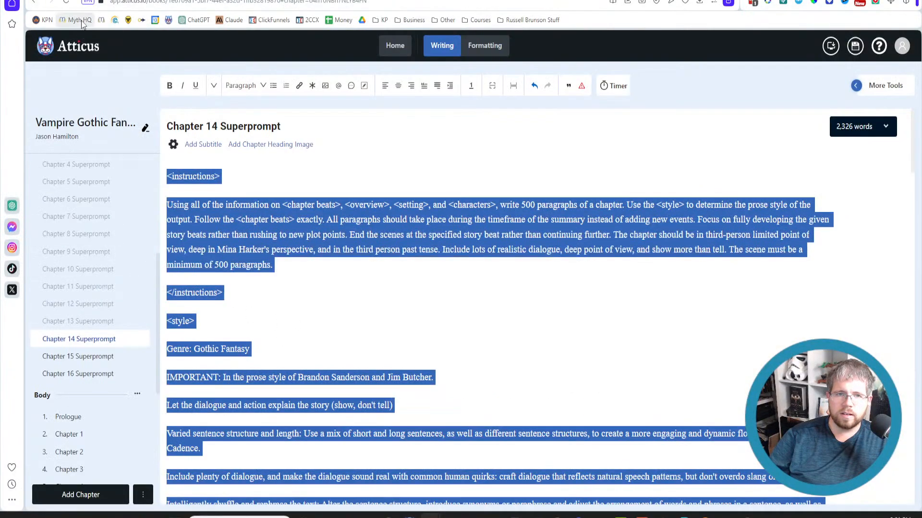
# Back in Claude, delete the open "Crafting a 500 Paragraph Gothic Fantasy Chapter Through Multiple Character Perspectives" chat.
pyautogui.click(81, 1)
pyautogui.click(383, 45)
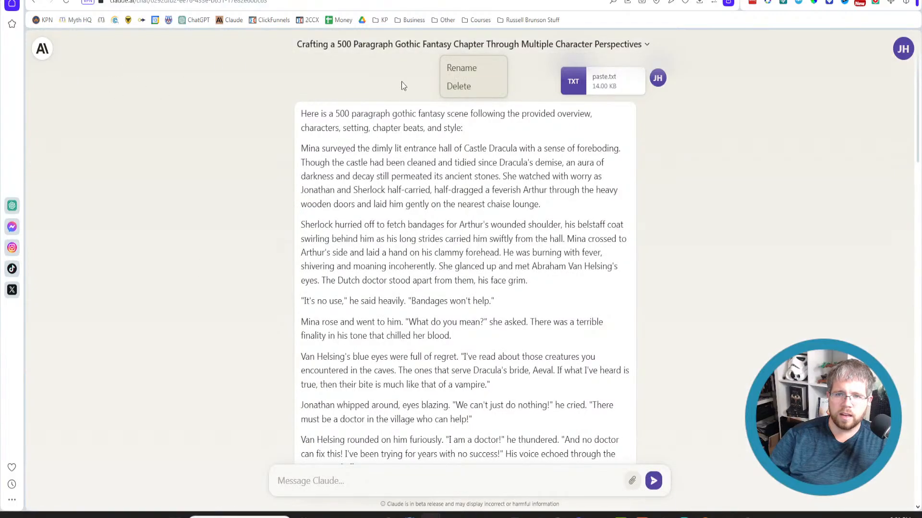
pyautogui.click(459, 87)
pyautogui.click(562, 290)
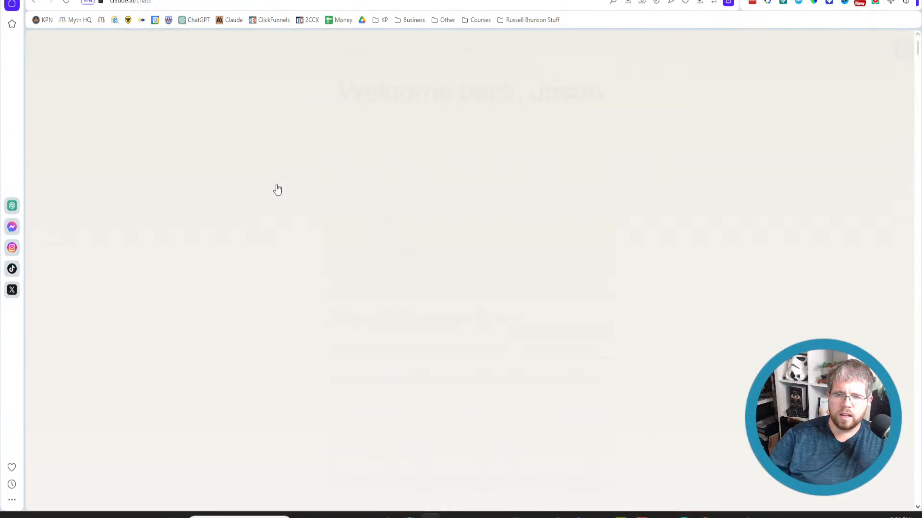
# Start a new Claude chat with the copied Chapter 14 Superprompt pasted in as the message.
pyautogui.click(409, 145)
pyautogui.hotkey('ctrl', 'v')
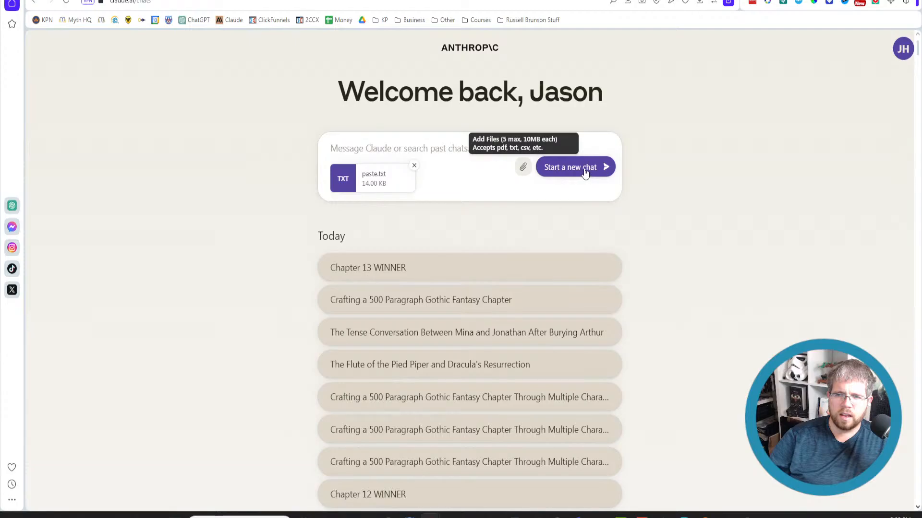
pyautogui.click(584, 169)
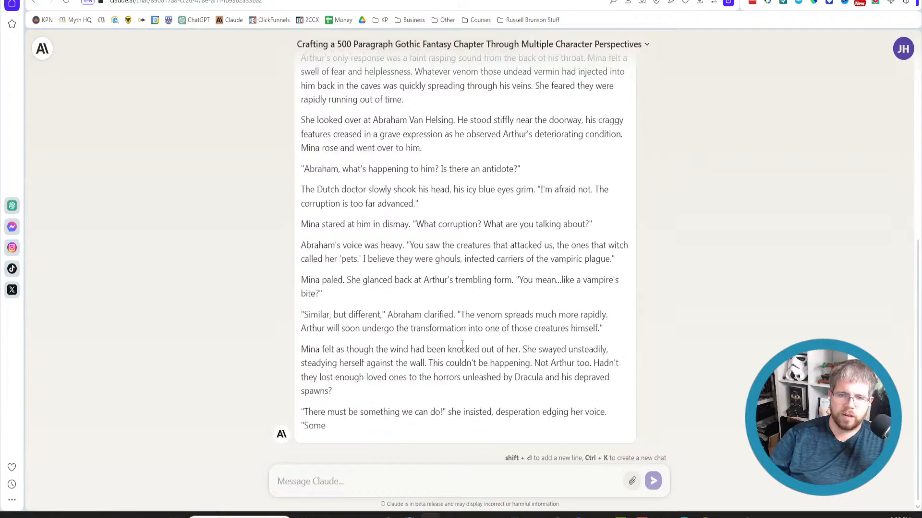
# Copy all the prose of the regenerated Chapter 14 scene and replace the text in WordCounter with it to check the length.
pyautogui.scroll(15, 459, 337)
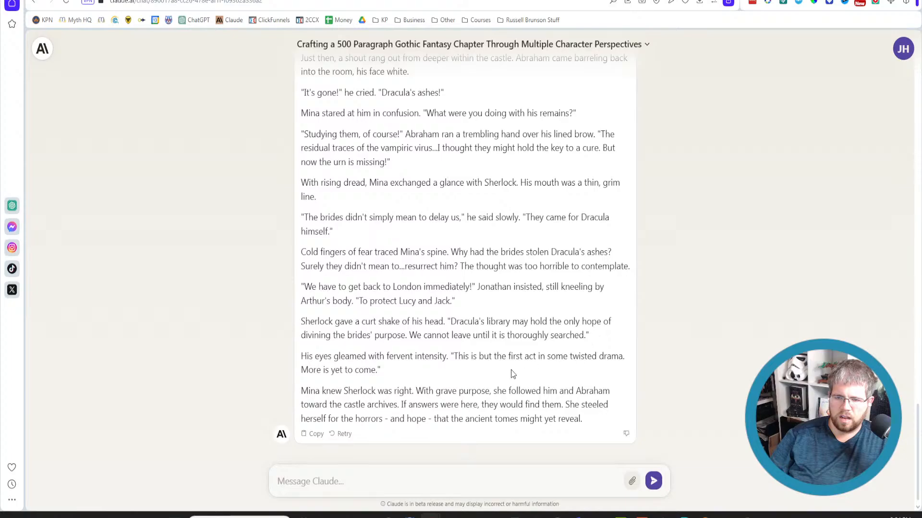
pyautogui.moveTo(513, 375); pyautogui.dragTo(480, 29)
pyautogui.moveTo(276, 10); pyautogui.dragTo(301, 163)
pyautogui.hotkey('ctrl', 'c')
pyautogui.click(307, 1)
pyautogui.click(373, 204)
pyautogui.hotkey('ctrl', 'a')
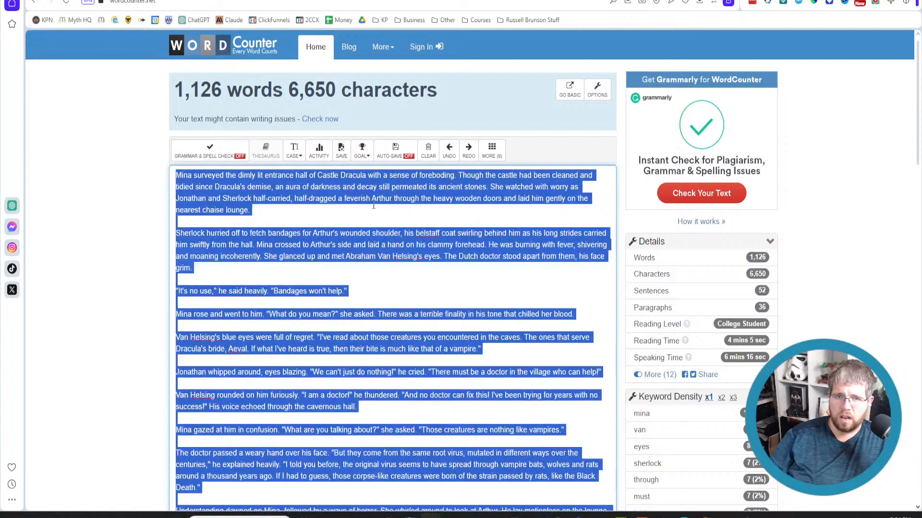
pyautogui.hotkey('ctrl', 'v')
pyautogui.scroll(15, 158, 287)
pyautogui.scroll(2, 147, 278)
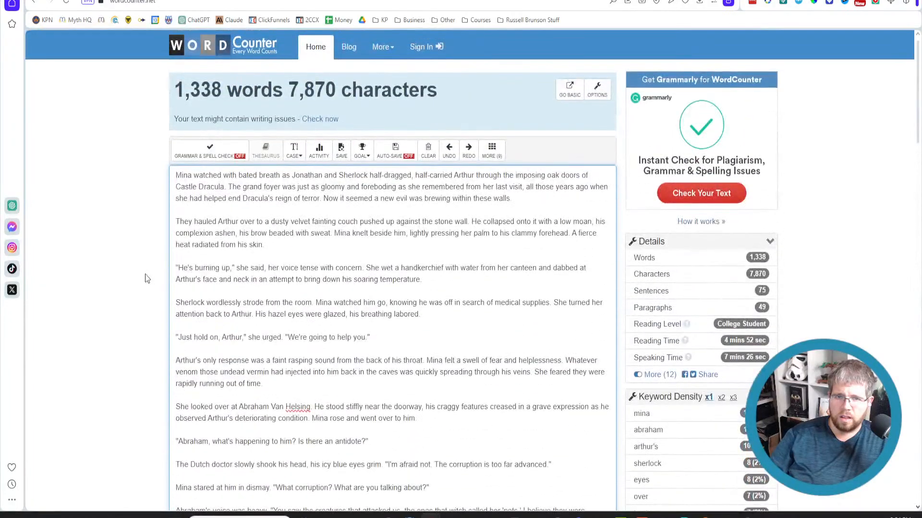
# Return to Claude and read the regenerated Chapter 14 scene, from Arthur's arrival at the castle through the argument over his infection.
pyautogui.click(88, 1)
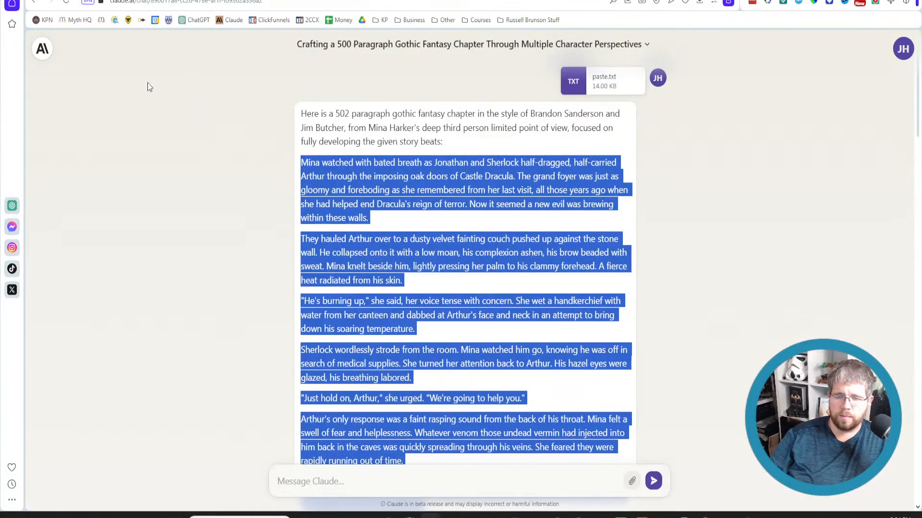
pyautogui.click(448, 281)
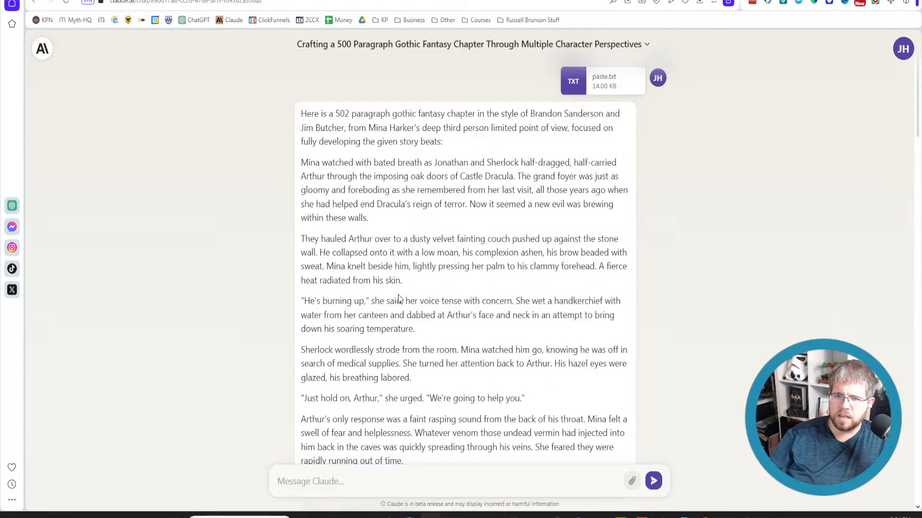
pyautogui.scroll(-2, 398, 298)
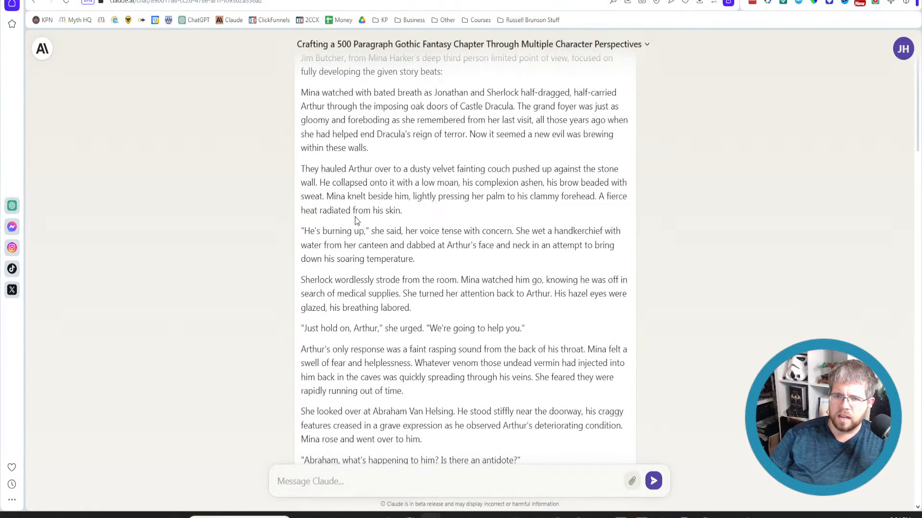
pyautogui.scroll(-2, 403, 298)
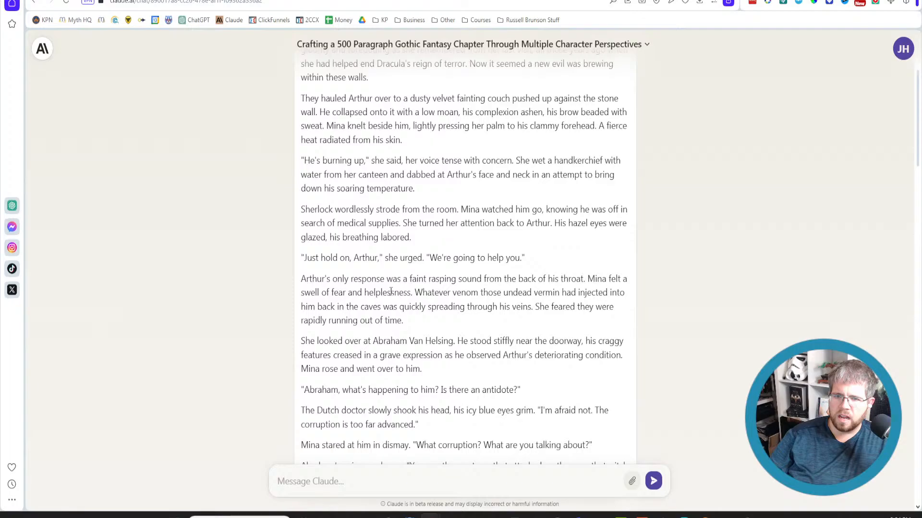
pyautogui.scroll(-3, 391, 291)
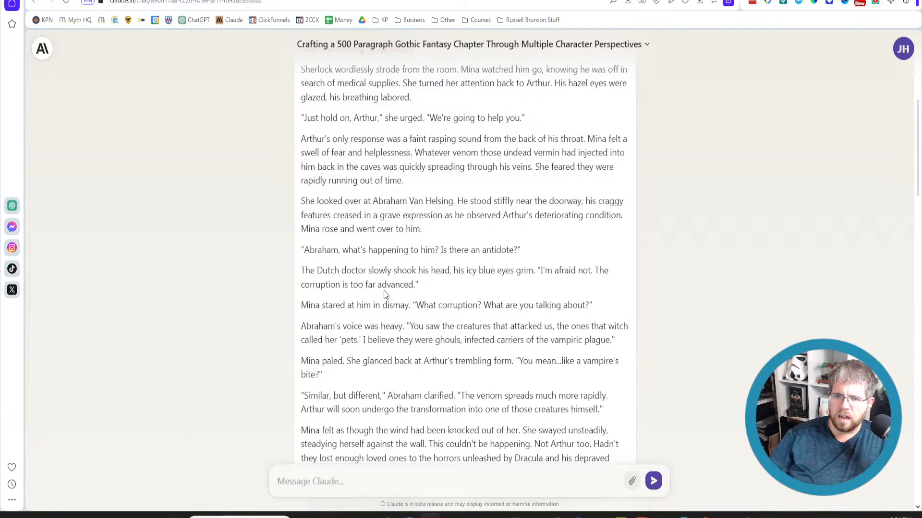
pyautogui.scroll(-3, 383, 290)
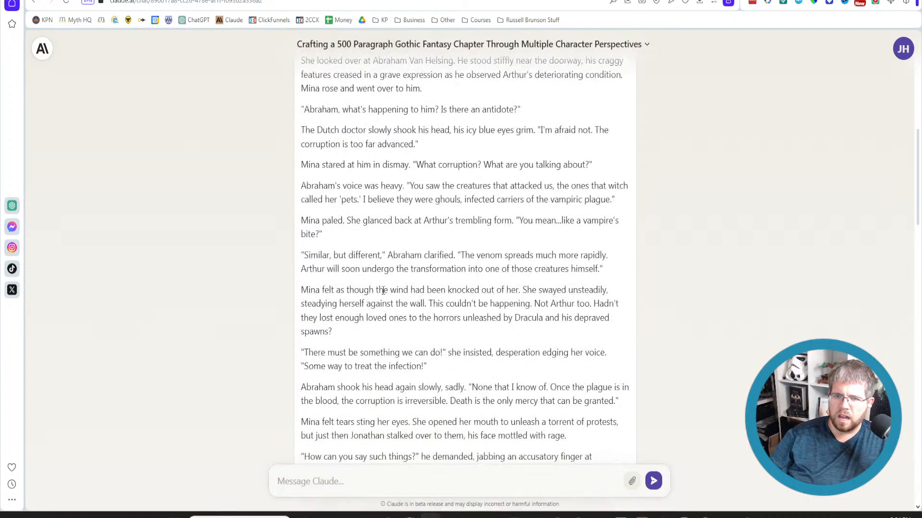
pyautogui.scroll(-2, 380, 290)
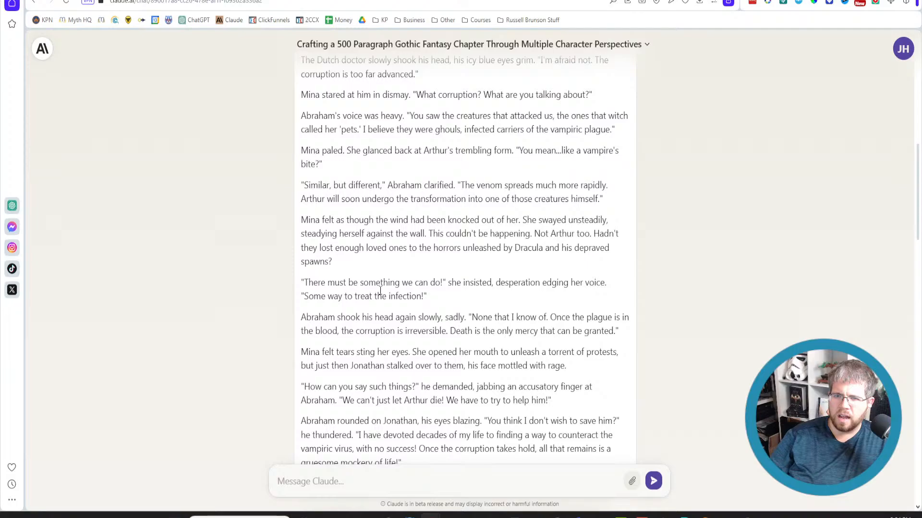
# Copy the Chapter 14 Superprompt from Atticus once more and paste it into the message box for a new Claude chat.
pyautogui.click(41, 50)
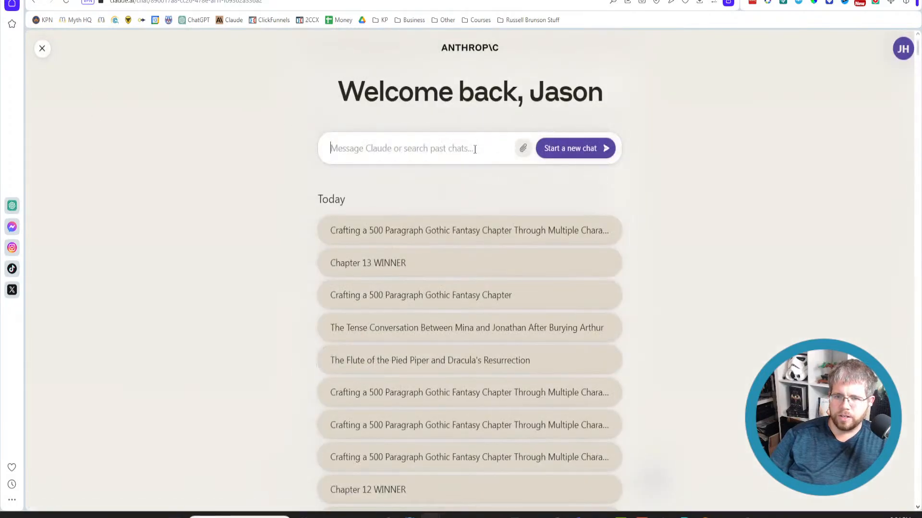
pyautogui.click(192, 0)
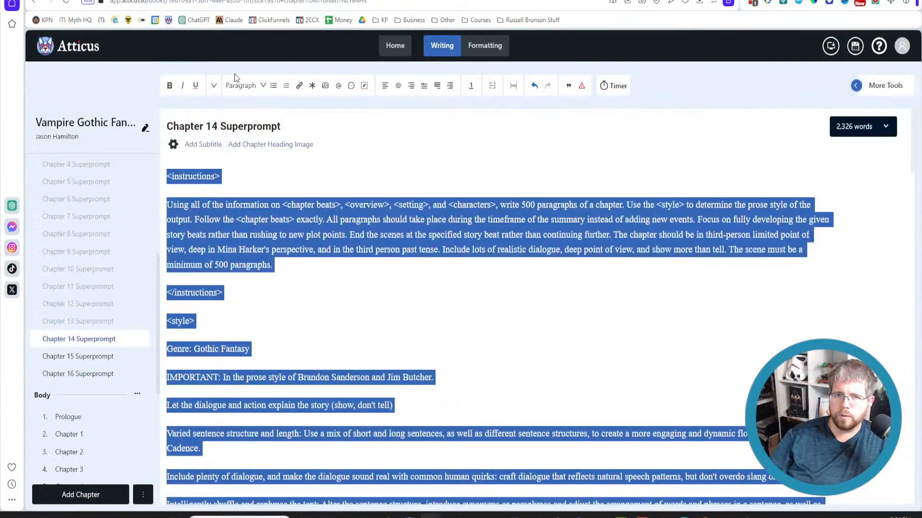
pyautogui.click(405, 274)
pyautogui.hotkey('ctrl', 'a')
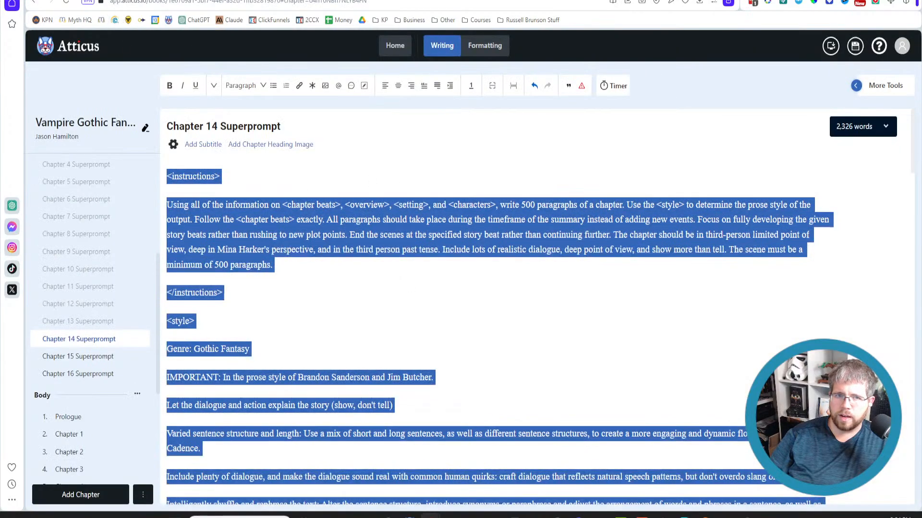
pyautogui.click(288, 0)
pyautogui.click(419, 144)
pyautogui.hotkey('ctrl', 'v')
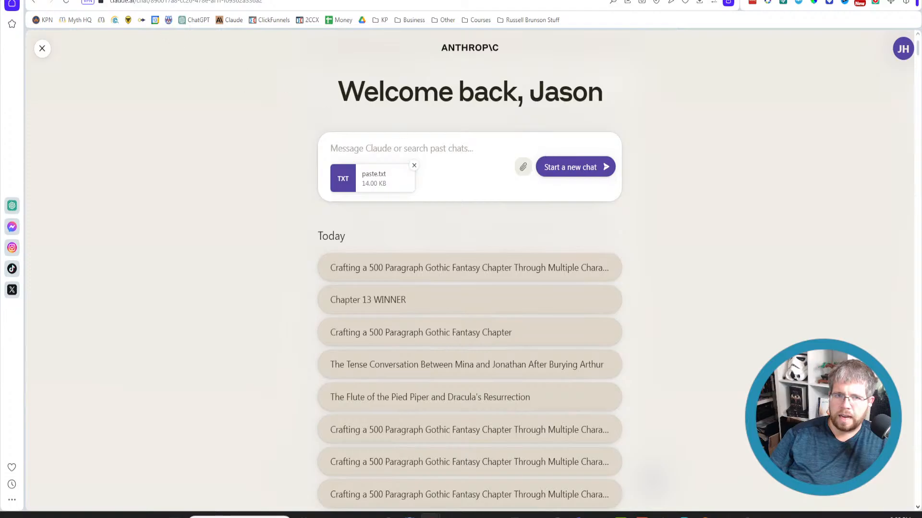
# In the Atticus Chapter 14 Superprompt, raise both paragraph counts in the instructions to 1500.
pyautogui.click(192, 0)
pyautogui.scroll(-3, 262, 364)
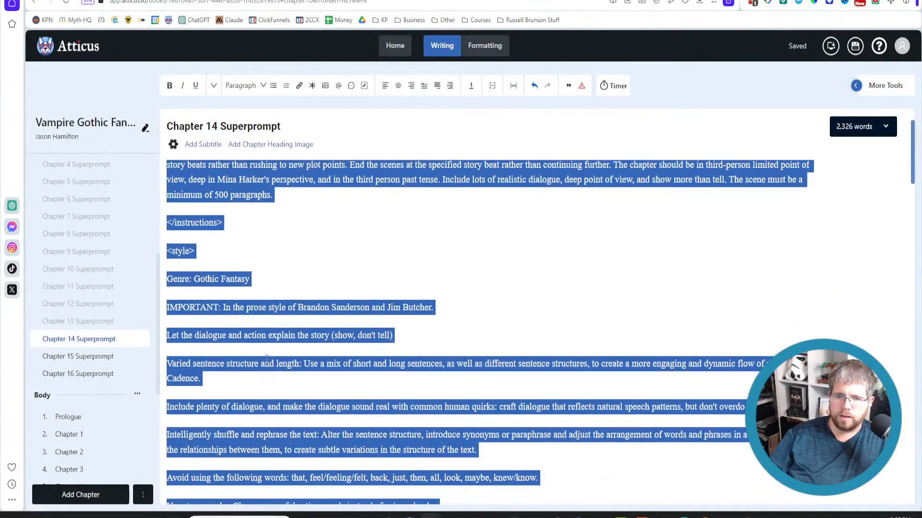
pyautogui.click(268, 359)
pyautogui.scroll(2, 314, 299)
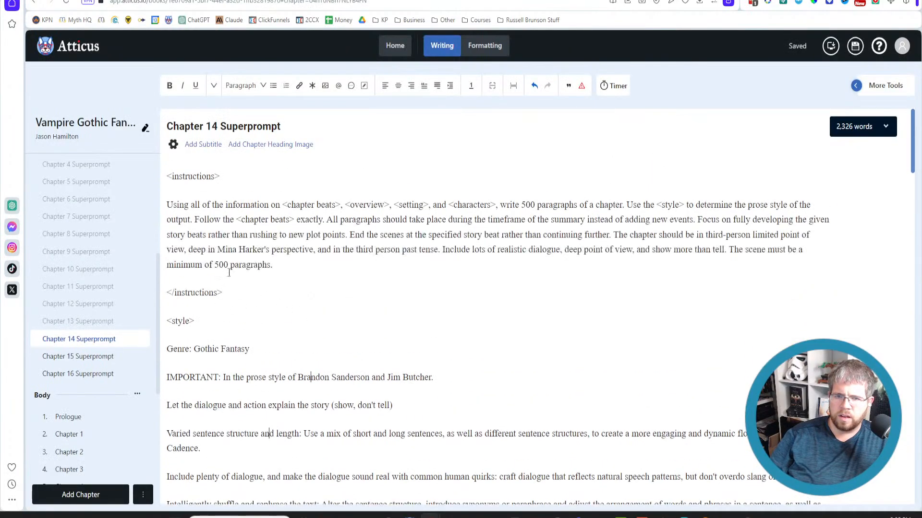
pyautogui.click(214, 267)
pyautogui.write('1')
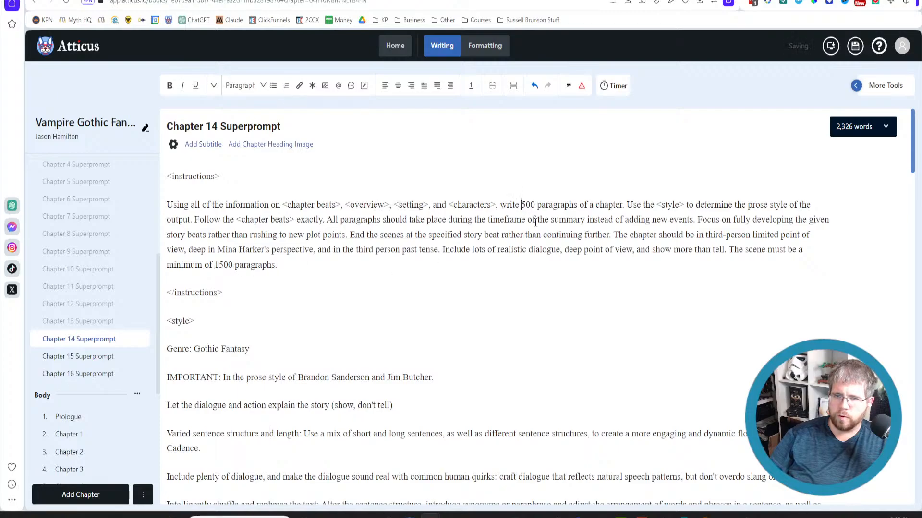
pyautogui.write('1')
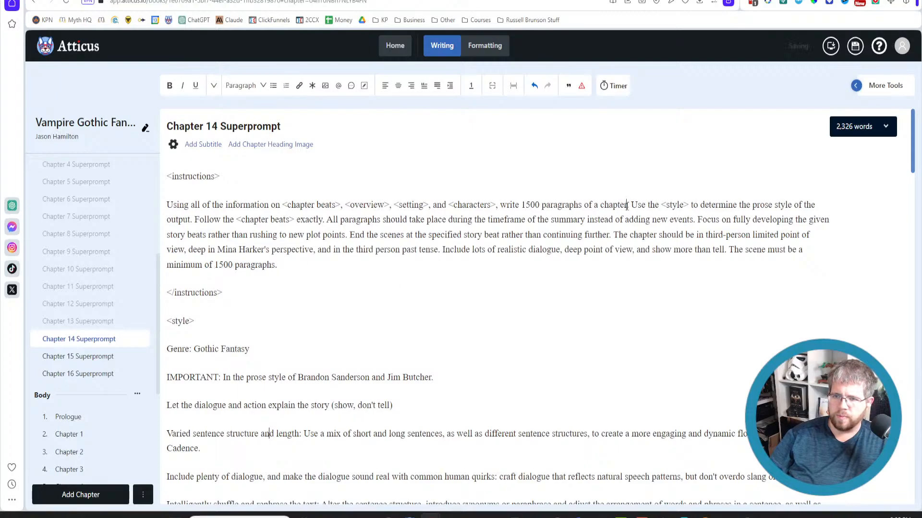
# Add "and a minimum of 50,000 words" after "write 1500 paragraphs of a chapter" in the instructions.
pyautogui.click(628, 205)
pyautogui.write('and a minim')
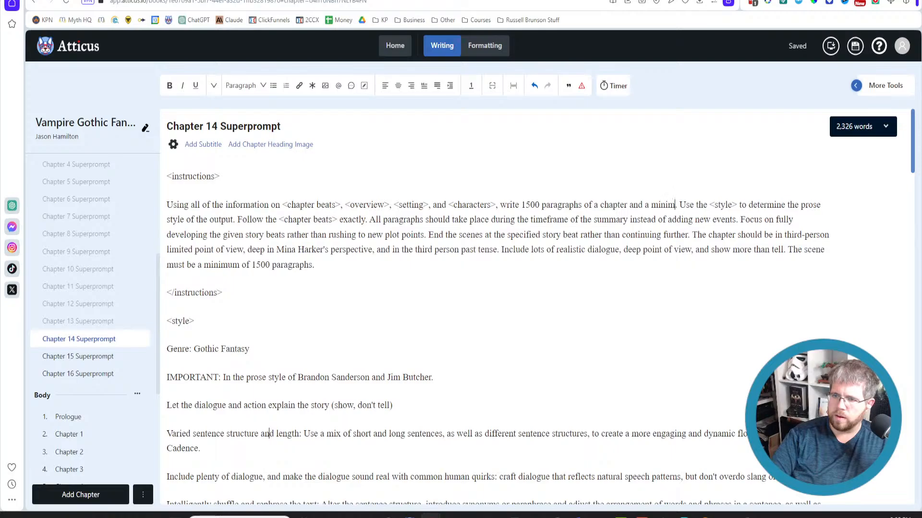
pyautogui.write('um of 1')
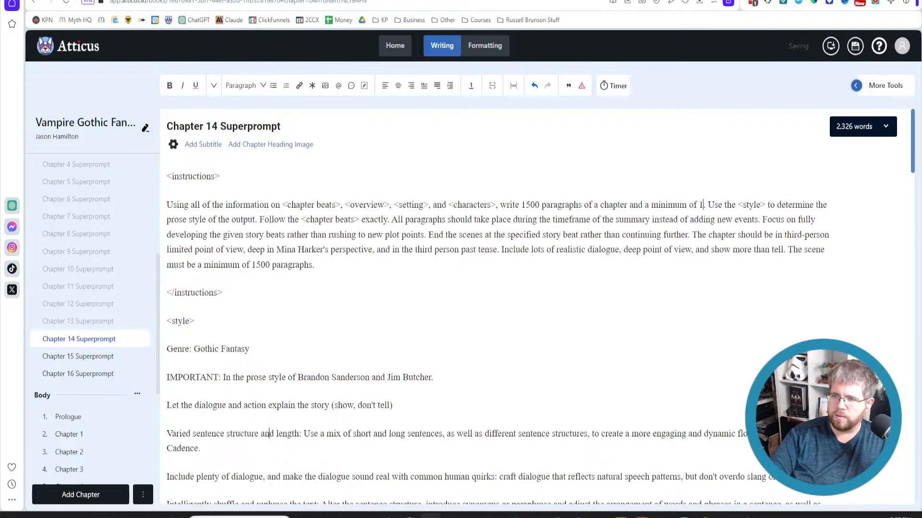
pyautogui.press('BackSpace')
pyautogui.write('50,000 words')
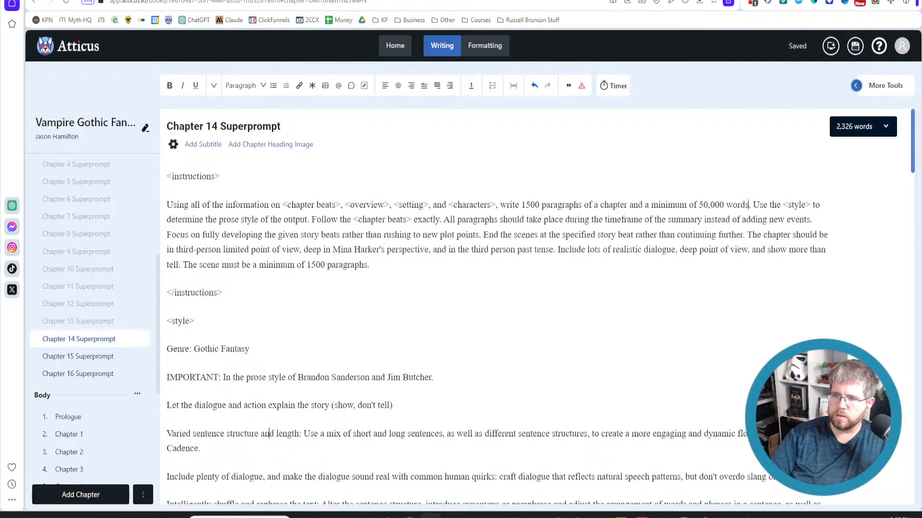
# In the Chapter 14 Superprompt's closing reminder section, raise both paragraph counts to 1500.
pyautogui.scroll(-5, 576, 388)
pyautogui.scroll(-10, 529, 397)
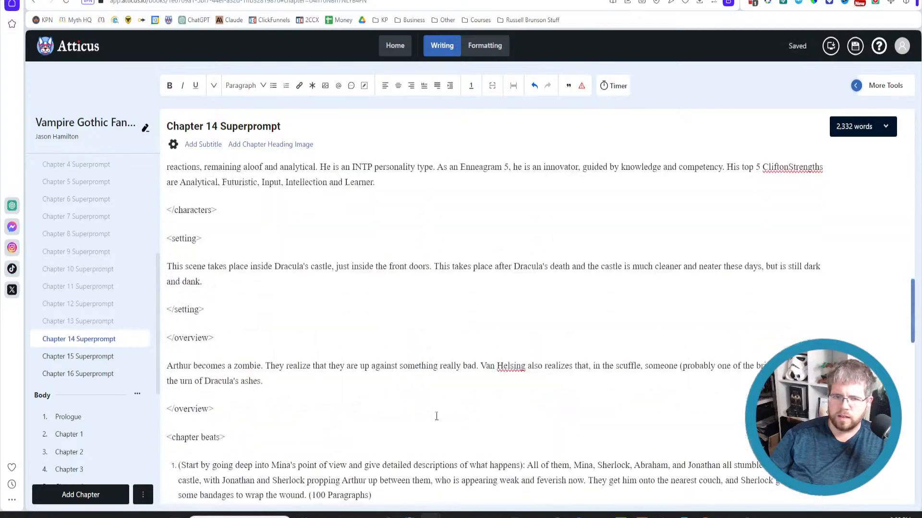
pyautogui.scroll(3, 430, 416)
pyautogui.scroll(-7, 359, 438)
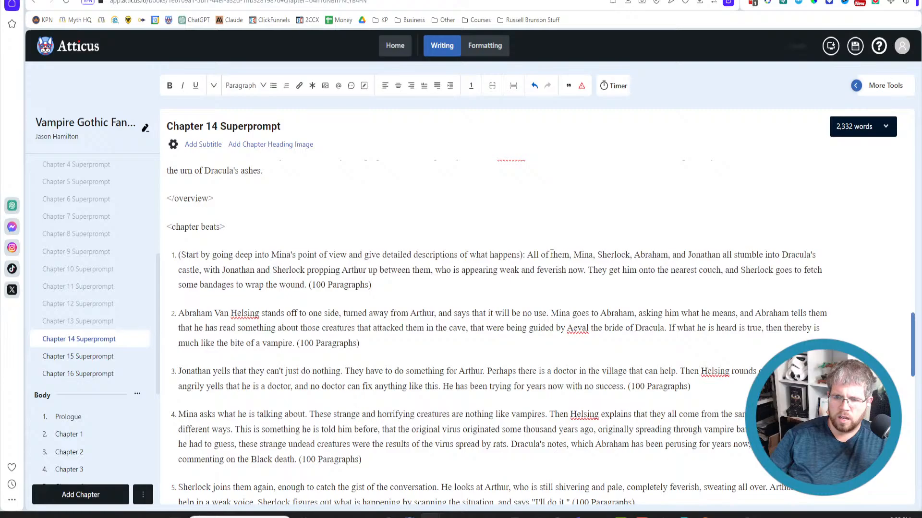
pyautogui.scroll(-5, 342, 346)
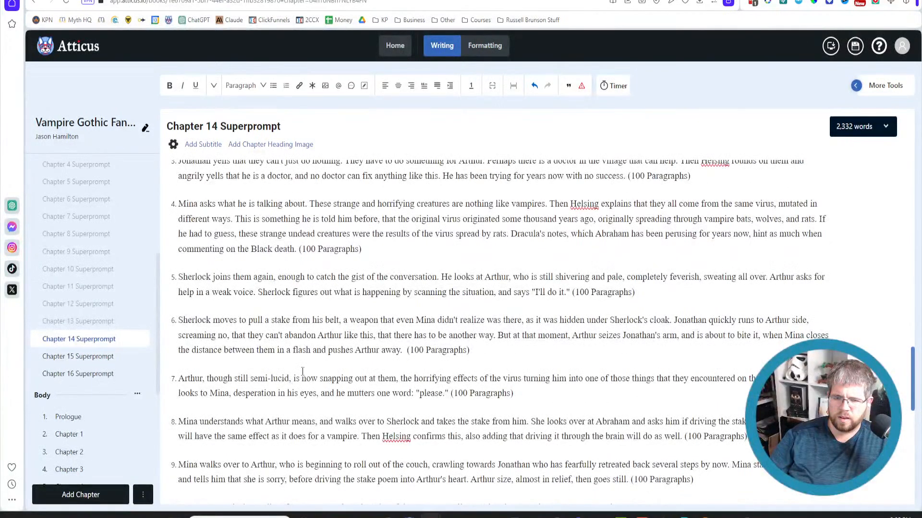
pyautogui.scroll(-15, 303, 371)
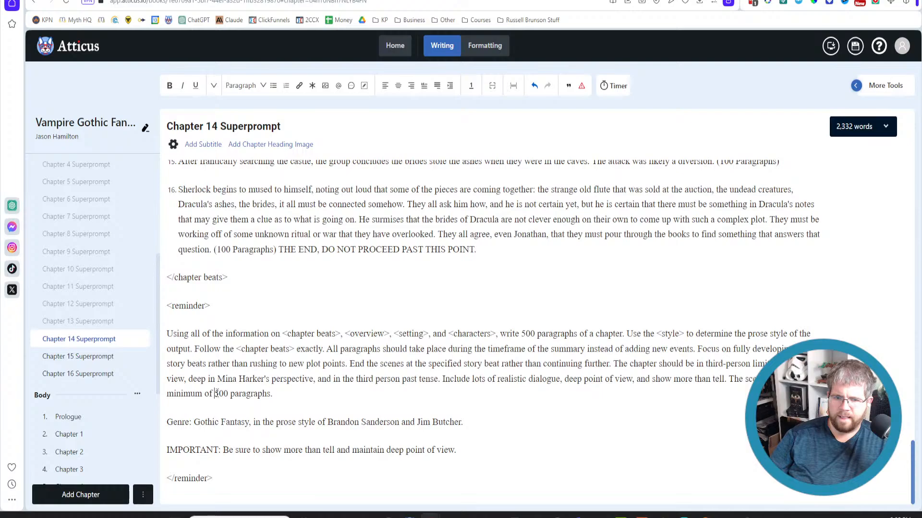
pyautogui.write('1')
pyautogui.click(522, 333)
pyautogui.write('1')
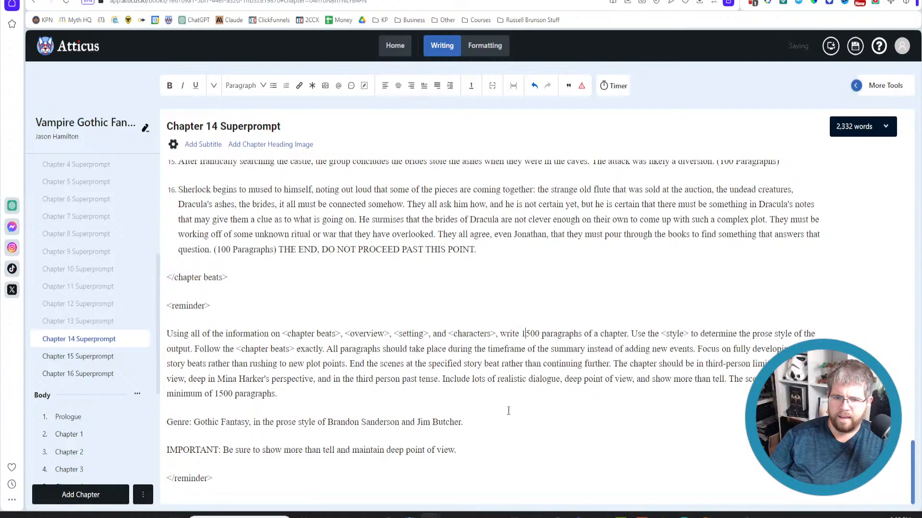
# Copy the revised Chapter 14 Superprompt, replace the old pasted attachment in Claude with it, and start a new chat.
pyautogui.hotkey('ctrl', 'a')
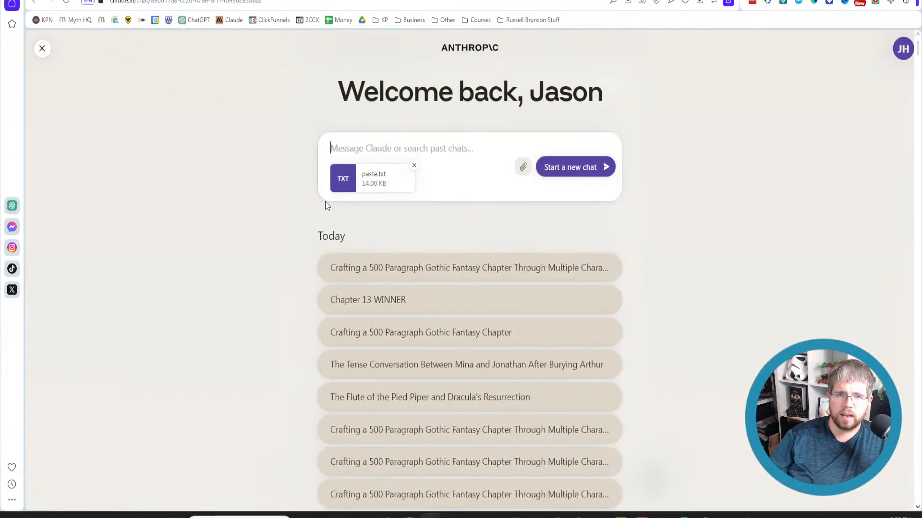
pyautogui.click(415, 166)
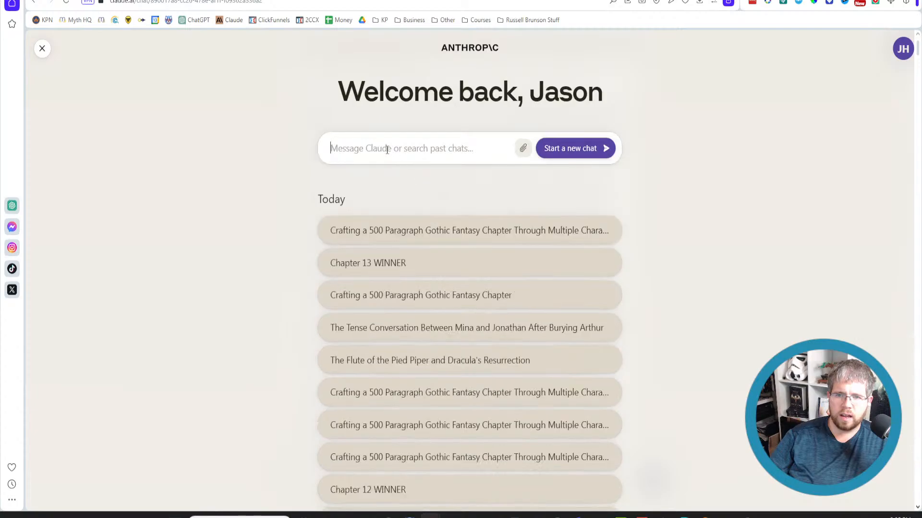
pyautogui.hotkey('ctrl', 'v')
pyautogui.click(569, 167)
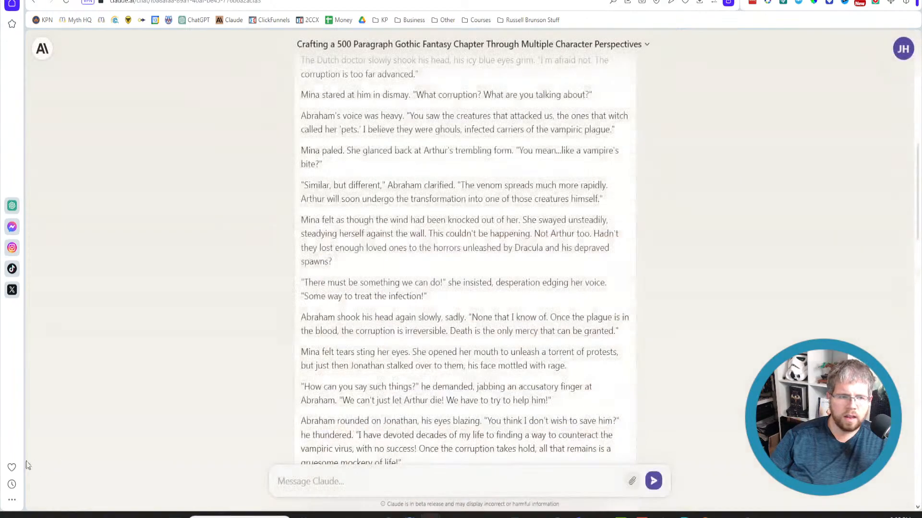
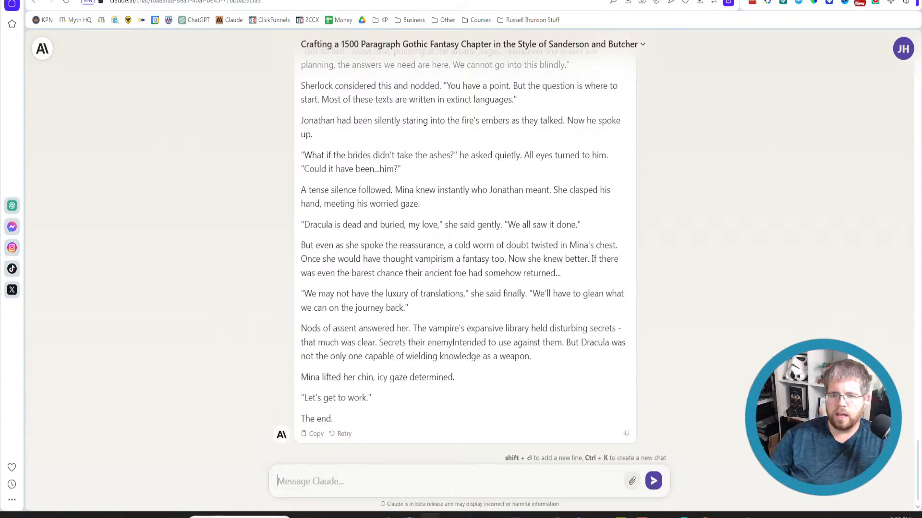
# Copy the generated chapter from Claude without the intro and "The end.", and replace the text in WordCounter to check its length.
pyautogui.moveTo(408, 402); pyautogui.dragTo(299, 152)
pyautogui.hotkey('ctrl', 'c')
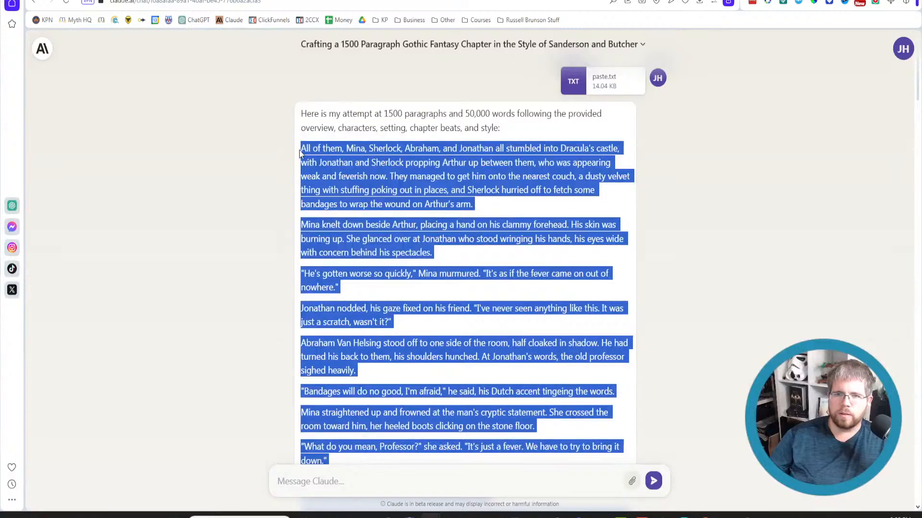
pyautogui.click(298, 0)
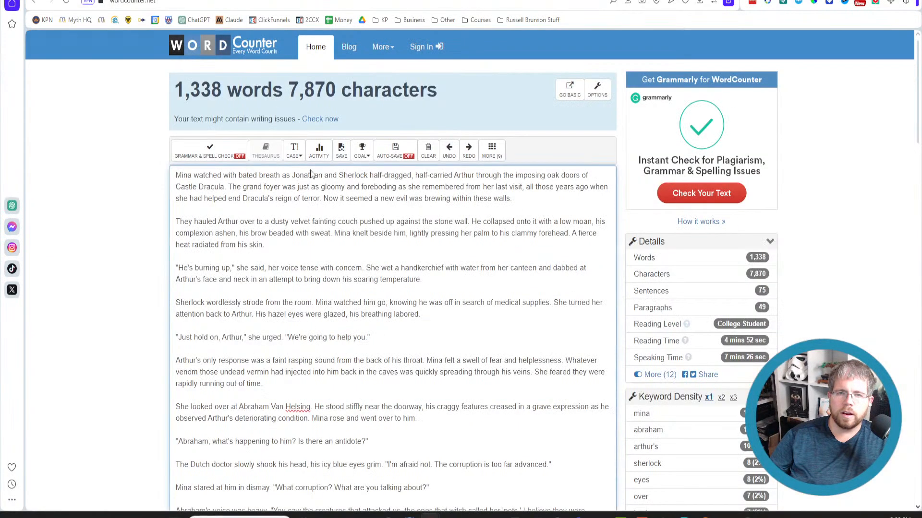
pyautogui.hotkey('ctrl', 'a')
pyautogui.hotkey('ctrl', 'v')
pyautogui.scroll(15, 165, 322)
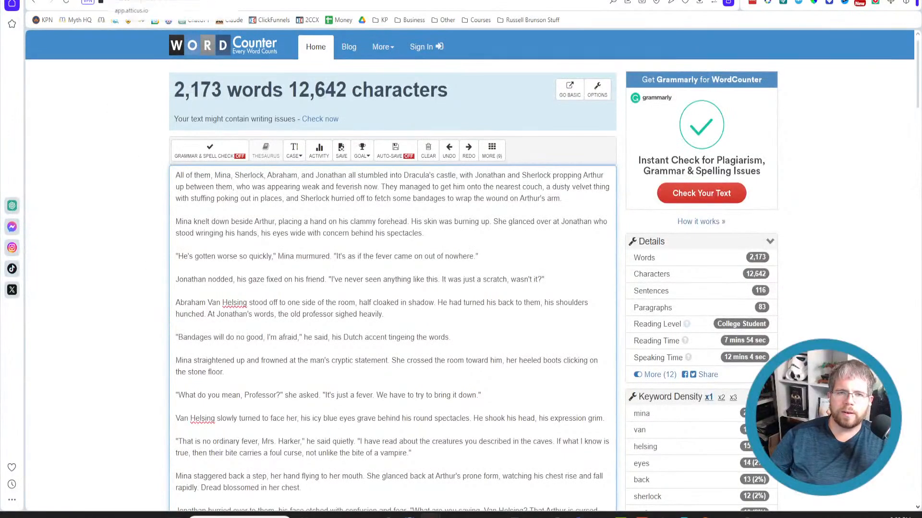
# Paste the copied chapter into the empty Chapter 14 in Atticus and delete the blank lines at its end.
pyautogui.click(126, 0)
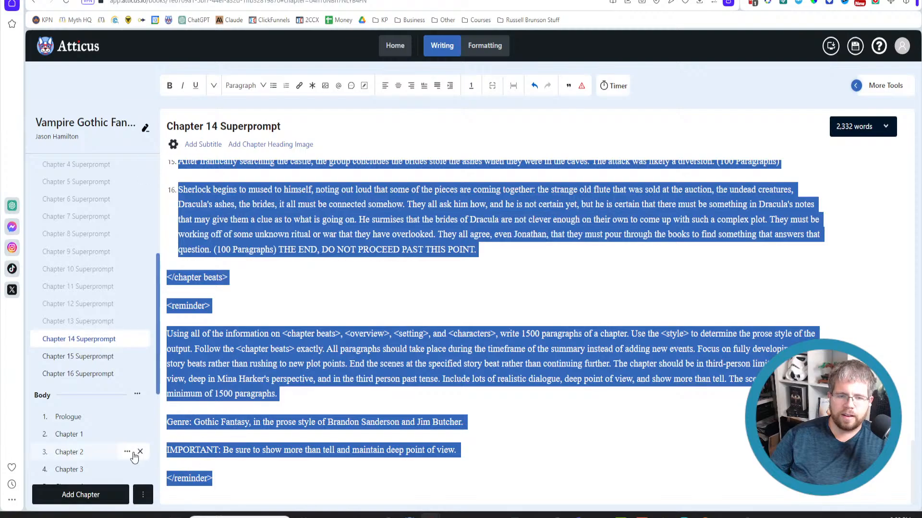
pyautogui.scroll(-5, 103, 432)
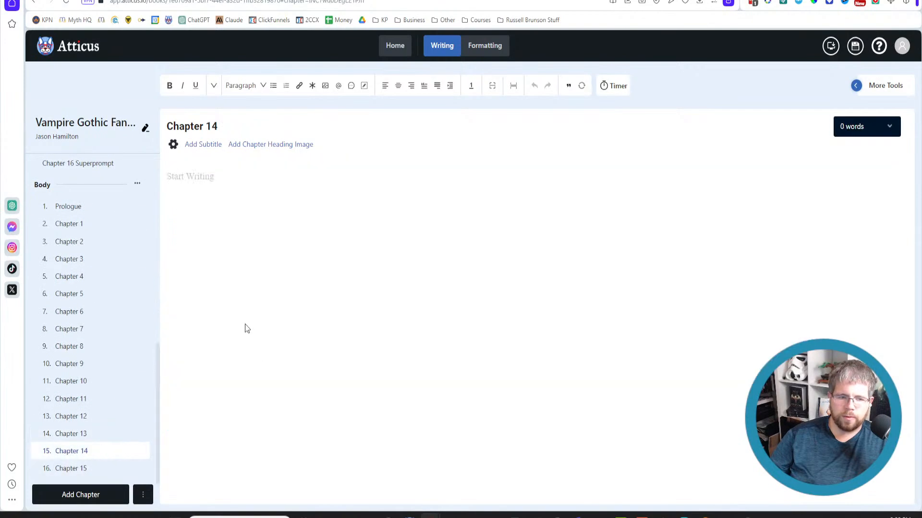
pyautogui.hotkey('ctrl', 'v')
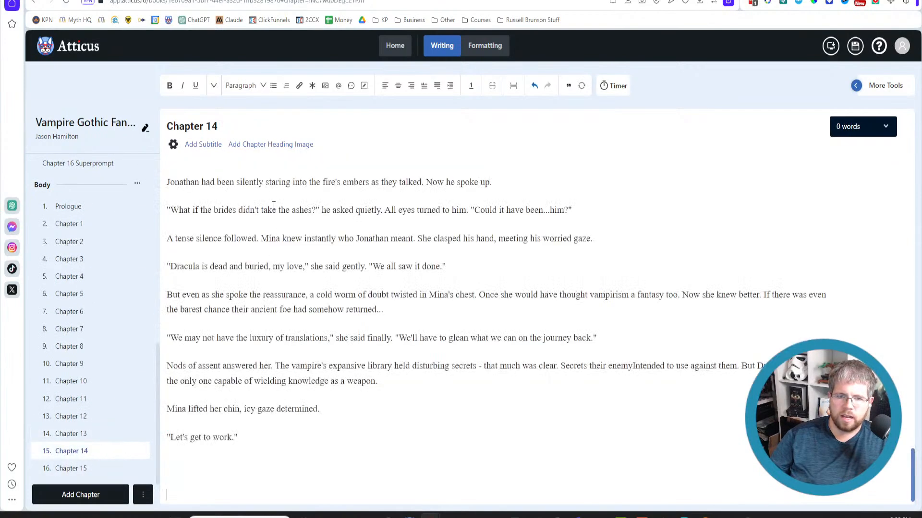
pyautogui.press('BackSpace')
pyautogui.press('BackSpace')
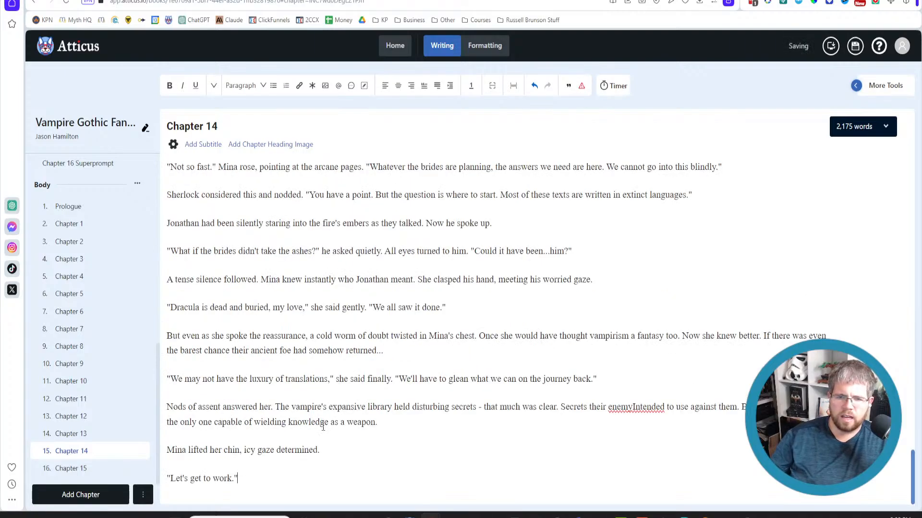
# Read through the pasted Chapter 14, checking its ending and its opening scenes up to Sherlock's return with bandages.
pyautogui.scroll(3, 323, 427)
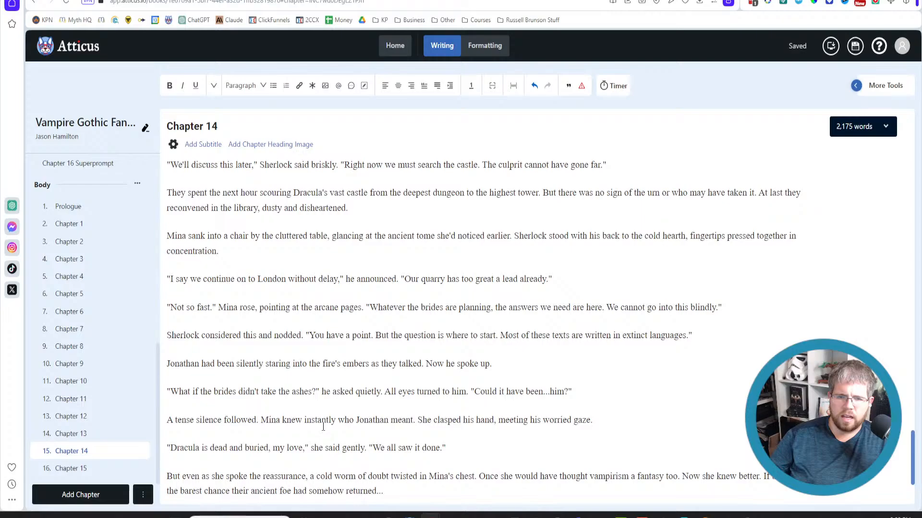
pyautogui.scroll(20, 344, 456)
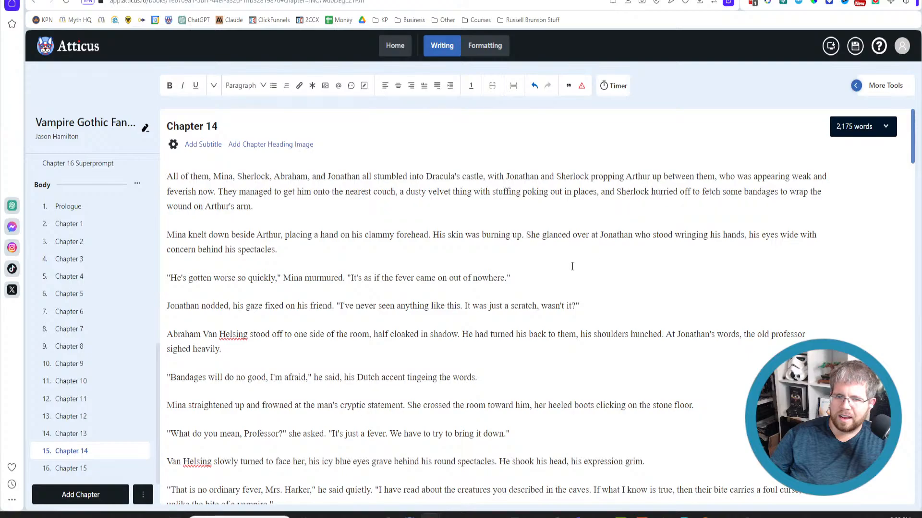
pyautogui.scroll(-3, 572, 266)
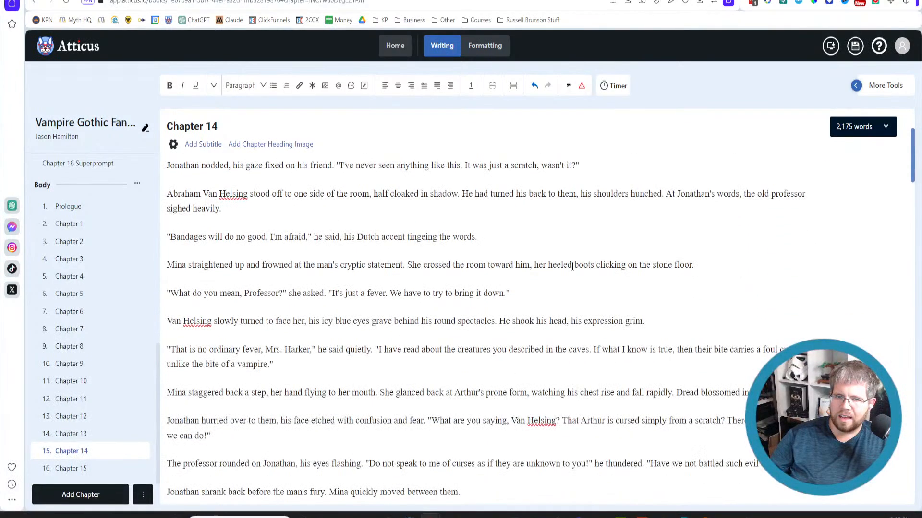
pyautogui.scroll(-4, 558, 270)
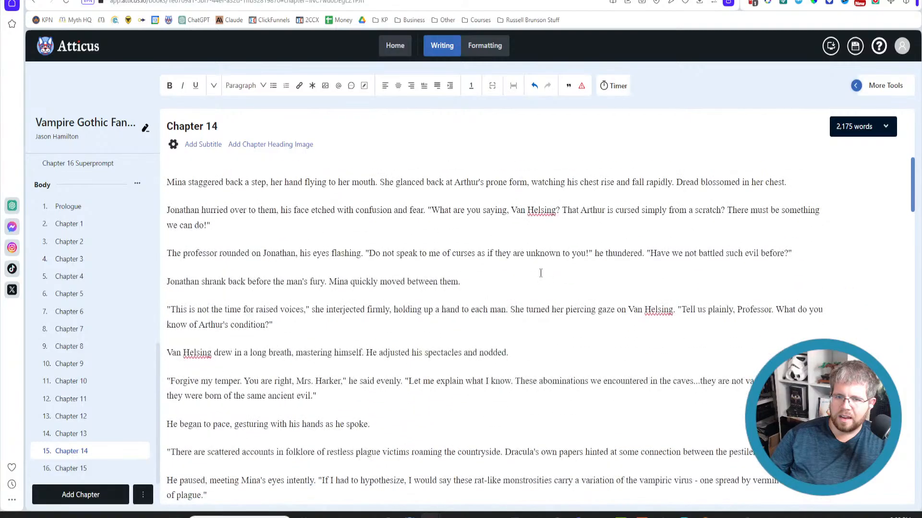
pyautogui.scroll(-5, 541, 273)
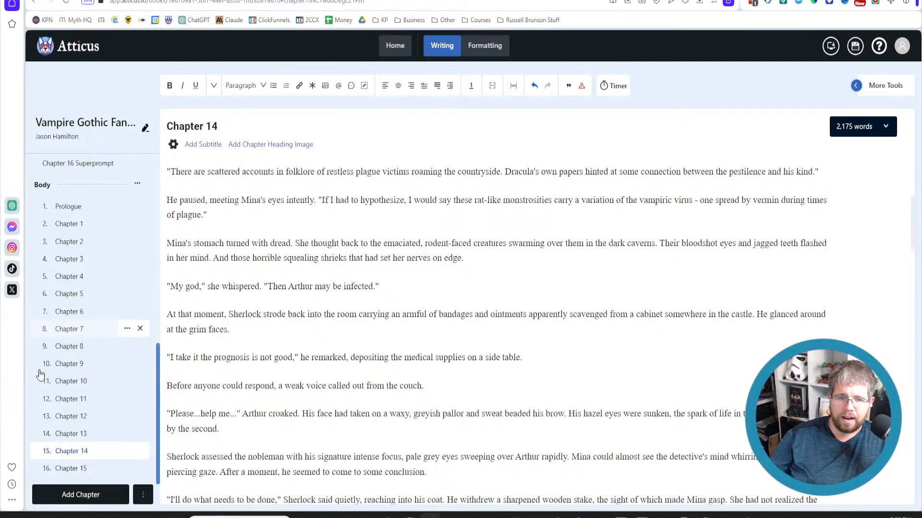
# Open the Chapter 15 Superprompt and raise both paragraph counts in its instructions to 1500.
pyautogui.scroll(4, 84, 346)
pyautogui.click(79, 358)
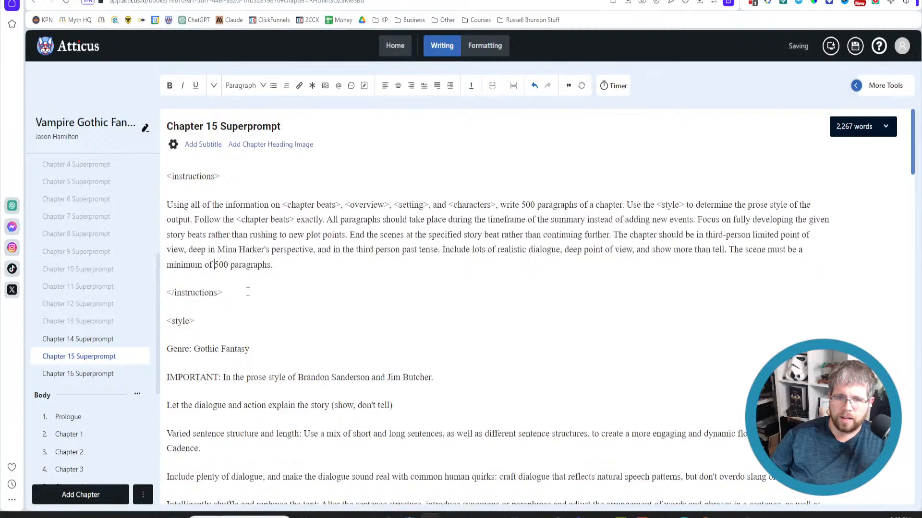
pyautogui.write('1')
pyautogui.click(523, 205)
pyautogui.write('1')
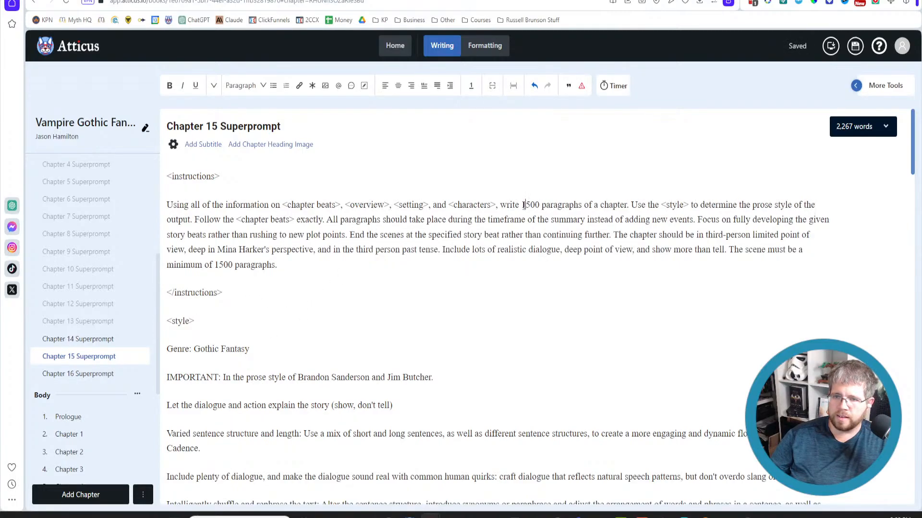
# Add ", and a minimum of 50,000 words" after "write 1500 paragraphs of a chapter" in the Chapter 15 instructions.
pyautogui.click(626, 205)
pyautogui.write(', ')
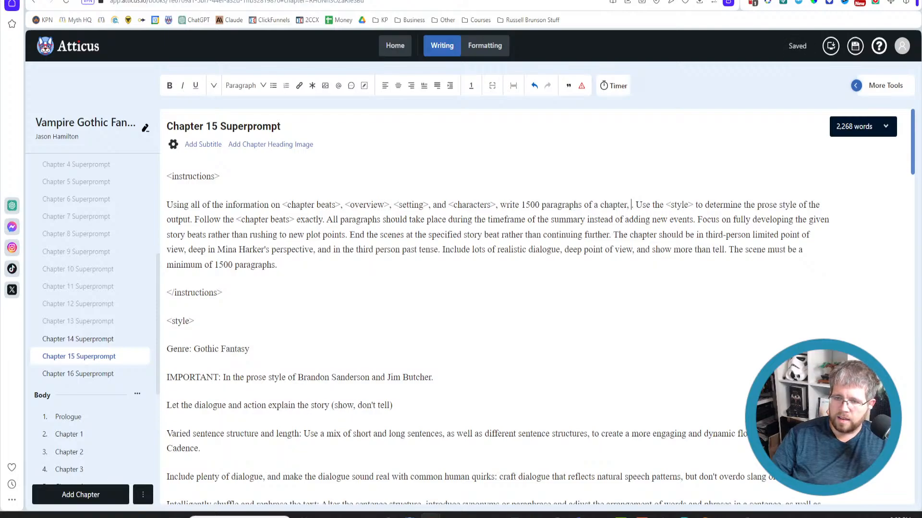
pyautogui.write('and a minimum')
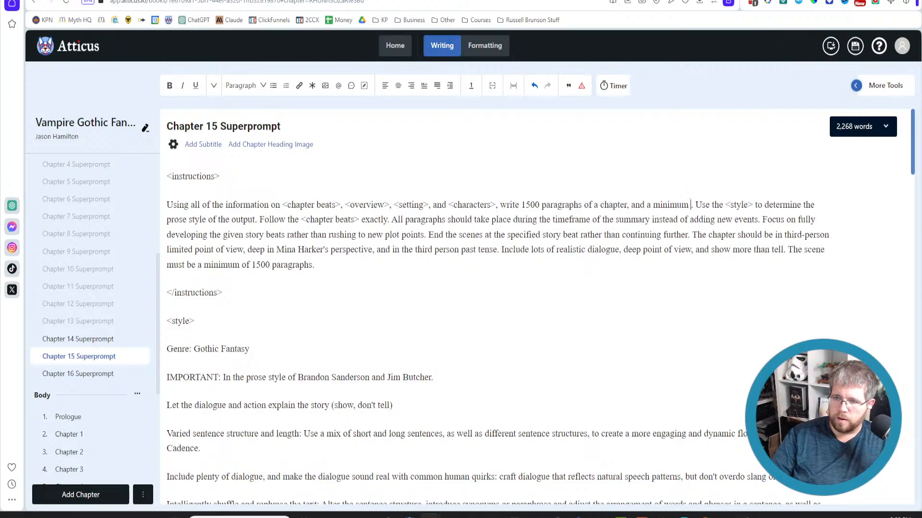
pyautogui.write(' of 50,000 wor')
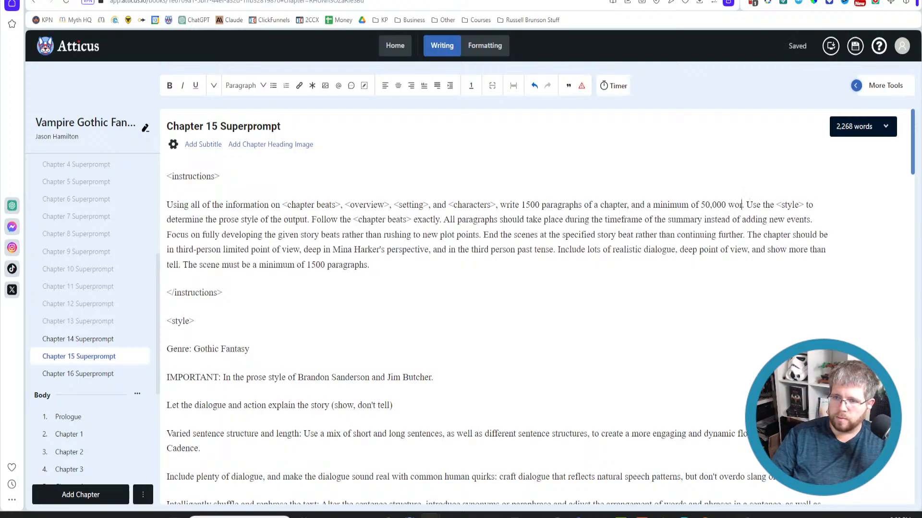
pyautogui.write('ds')
# Raise both paragraph counts in the Chapter 15 Superprompt's reminder section to 1500 and copy the whole prompt.
pyautogui.scroll(-15, 563, 406)
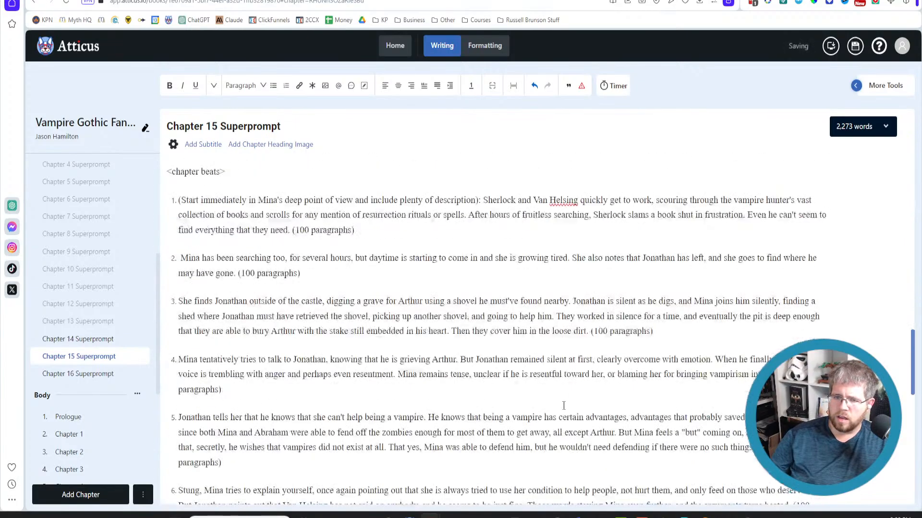
pyautogui.scroll(5, 554, 403)
pyautogui.scroll(-15, 528, 364)
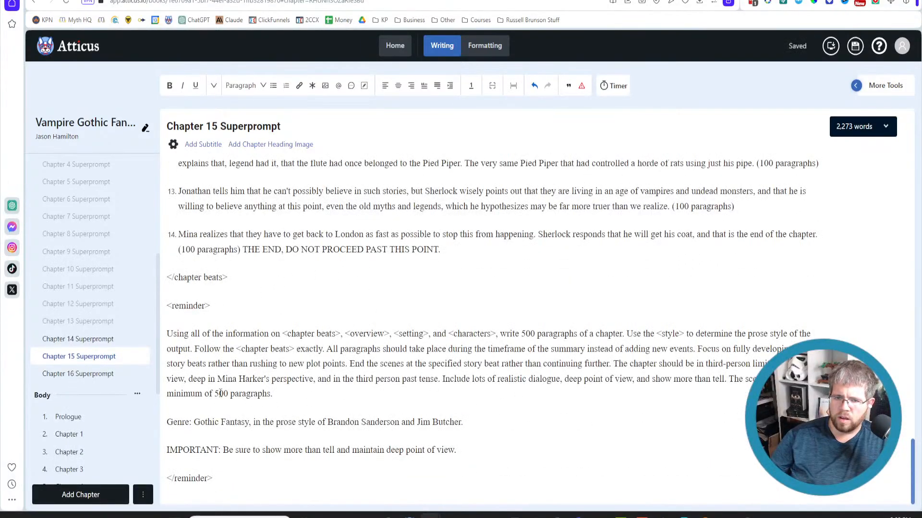
pyautogui.write('1')
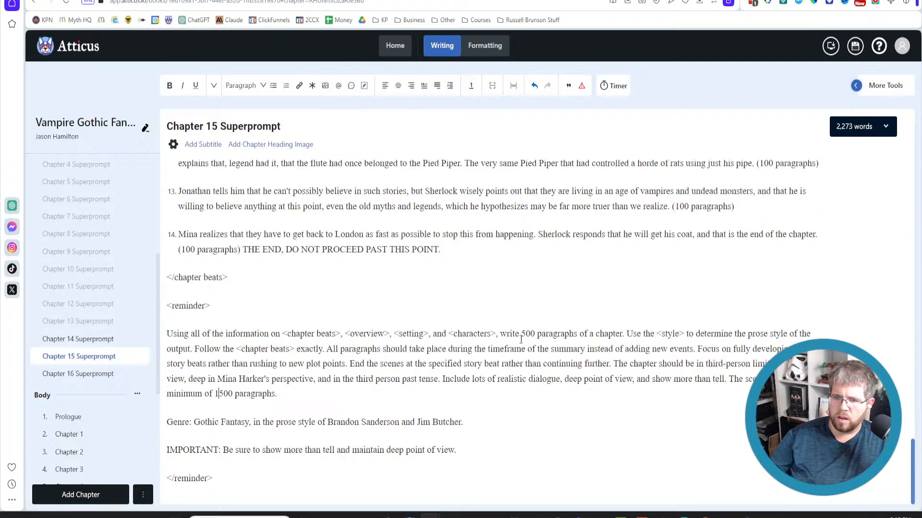
pyautogui.write('1')
pyautogui.hotkey('ctrl', 'a')
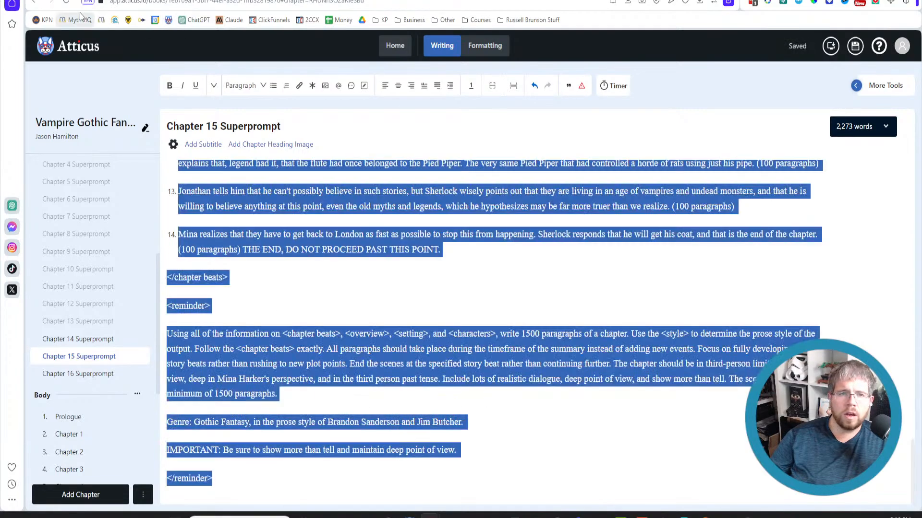
# Switch to Claude and rename the current chat "Chapter 14 WINNER".
pyautogui.hotkey('ctrl', 'Tab')
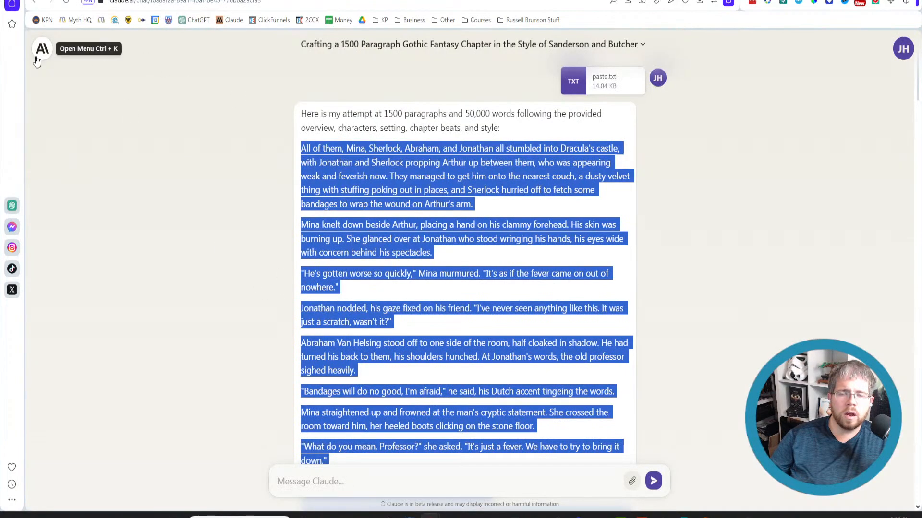
pyautogui.click(488, 54)
pyautogui.click(476, 69)
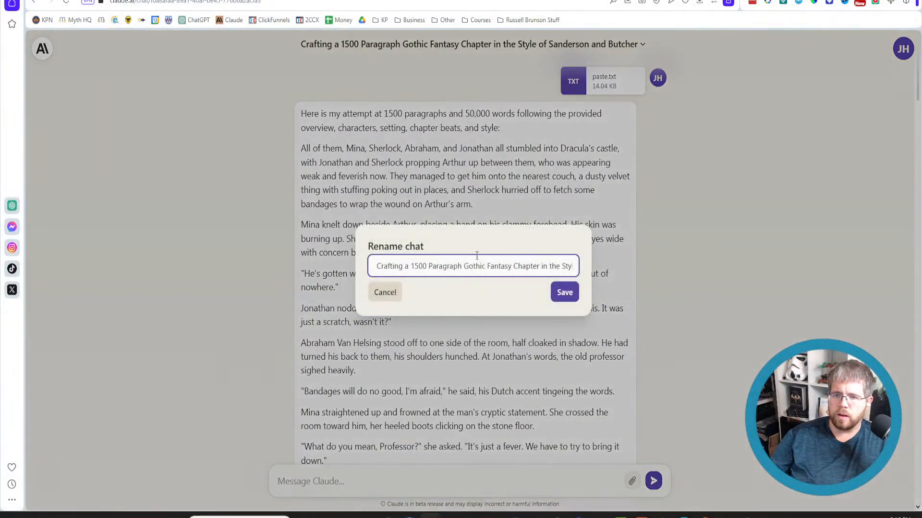
pyautogui.hotkey('ctrl', 'a')
pyautogui.write('Chap')
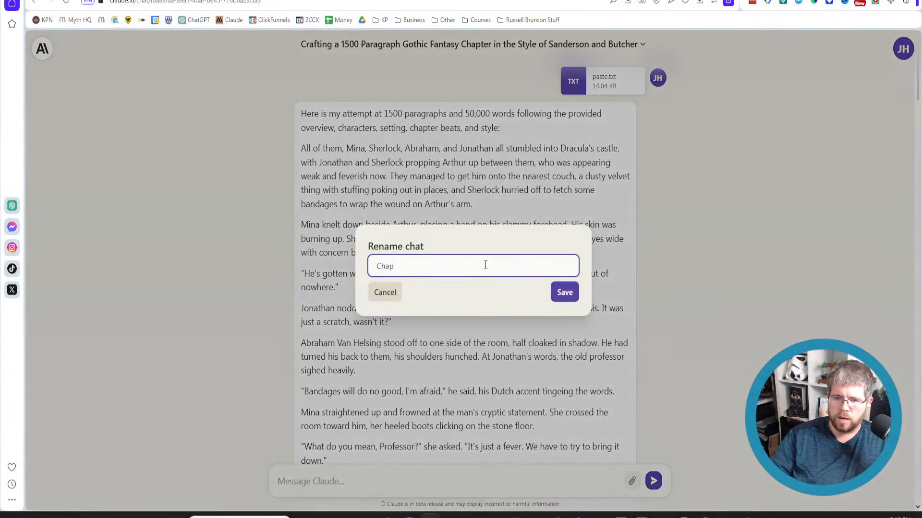
pyautogui.write('ter 14 WINNER')
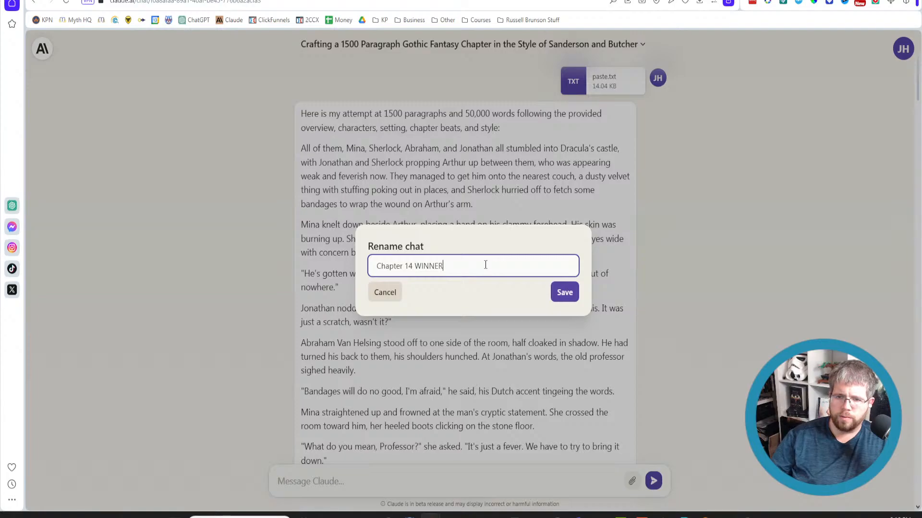
pyautogui.click(564, 292)
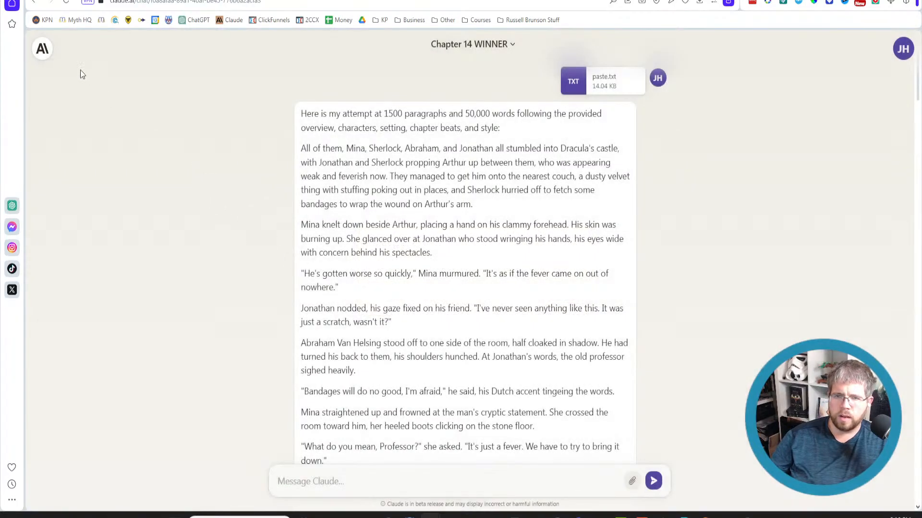
# Submit the attached Chapter 15 prompt in a new chat and copy the generated story text without its introduction and end marker.
pyautogui.click(43, 50)
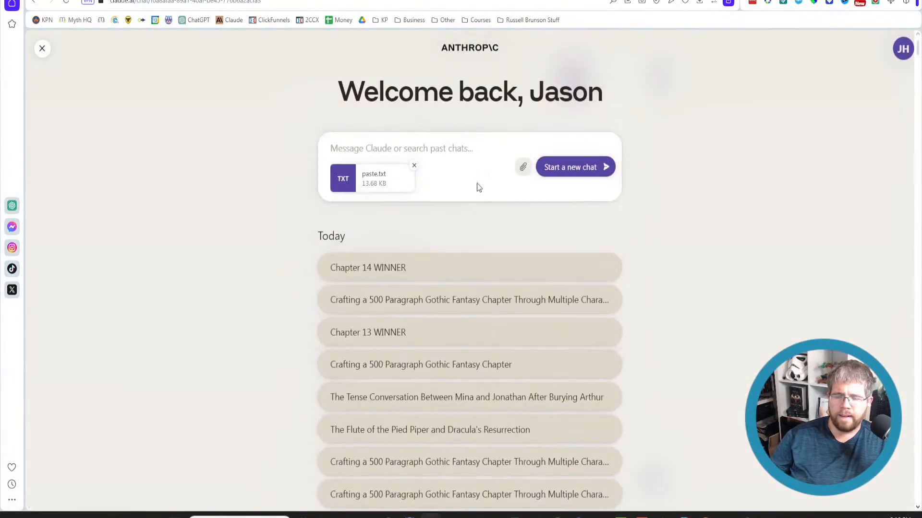
pyautogui.click(564, 168)
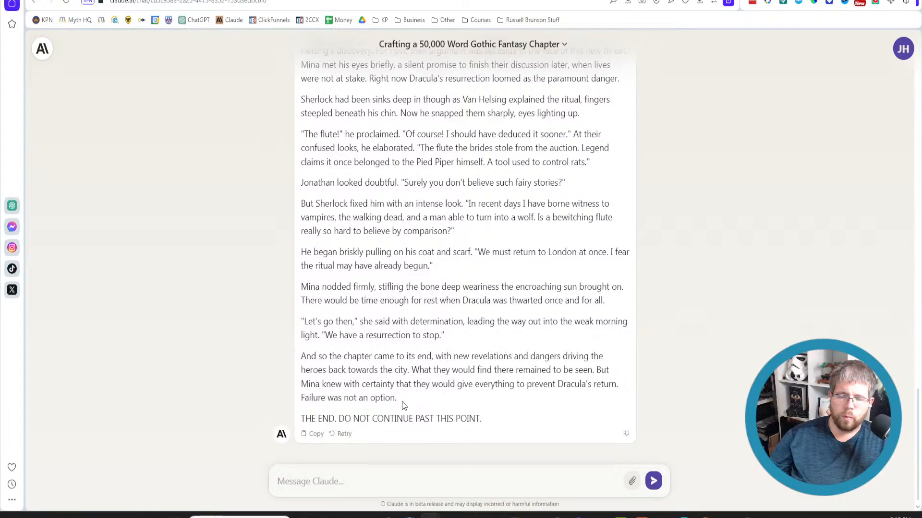
pyautogui.moveTo(402, 405); pyautogui.dragTo(299, 154)
pyautogui.hotkey('ctrl', 'c')
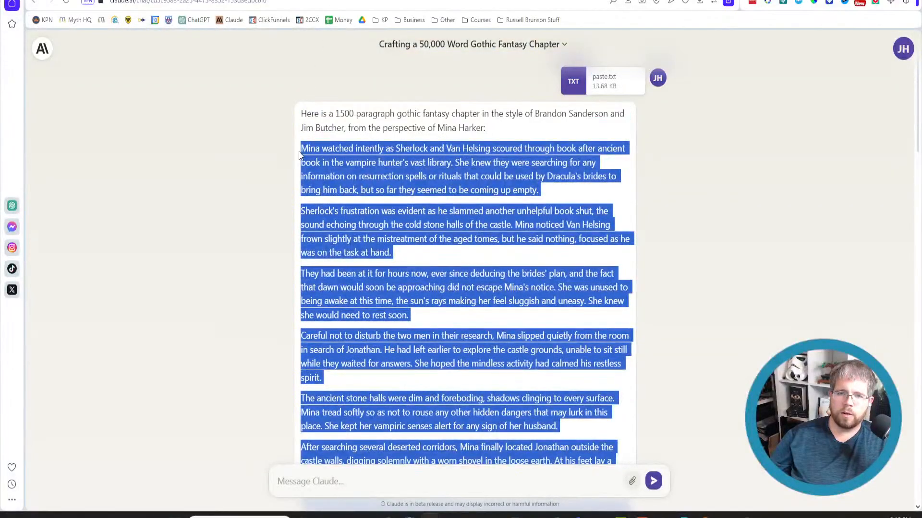
# Switch to WordCounter and replace its text with the copied Chapter 15 draft to check the length.
pyautogui.click(168, 0)
pyautogui.click(455, 264)
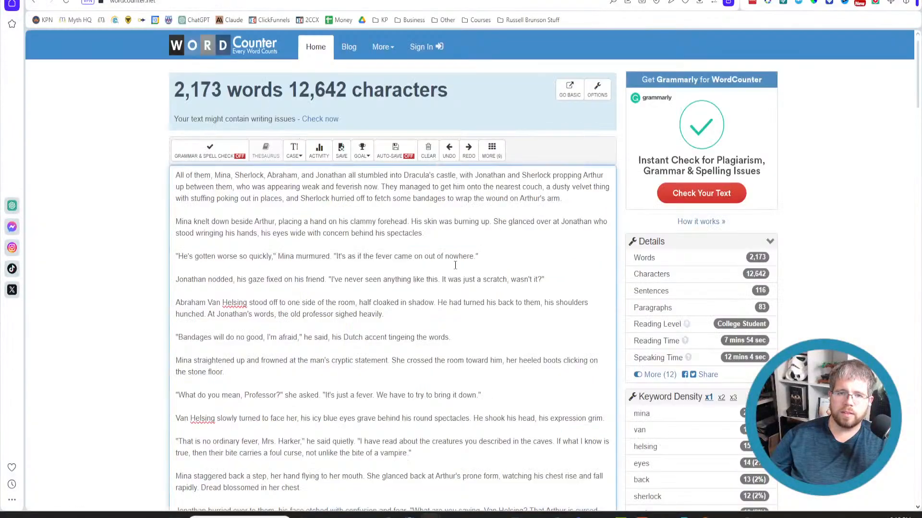
pyautogui.hotkey('ctrl', 'a')
pyautogui.hotkey('ctrl', 'v')
pyautogui.scroll(20, 290, 224)
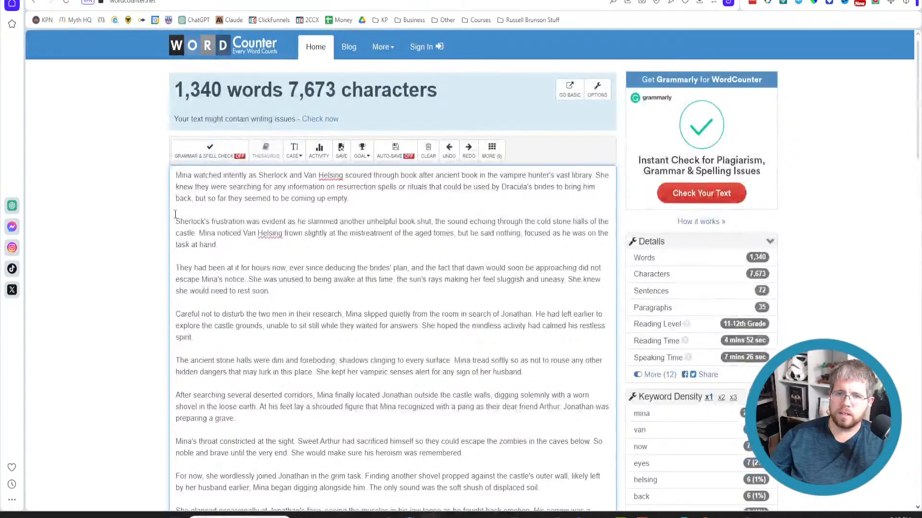
# Copy the whole Chapter 15 Superprompt from Atticus again and submit it in another new Claude chat.
pyautogui.click(204, 0)
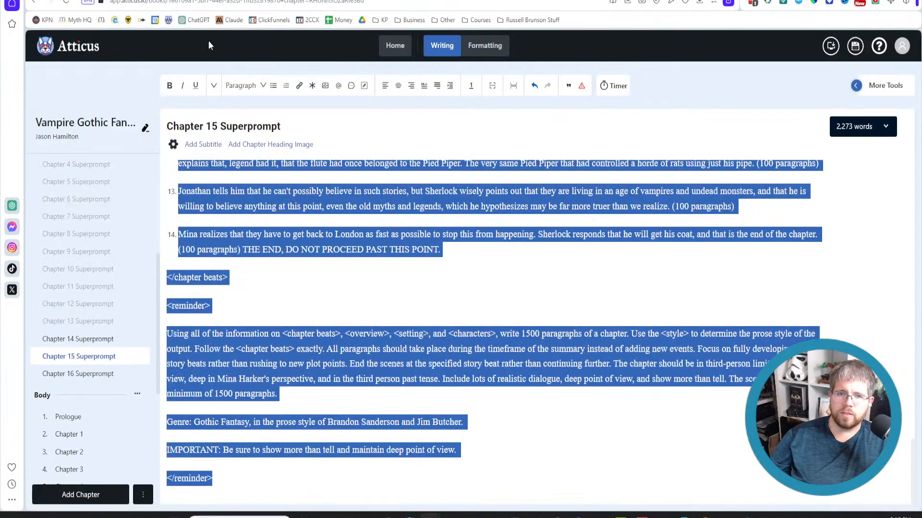
pyautogui.click(229, 276)
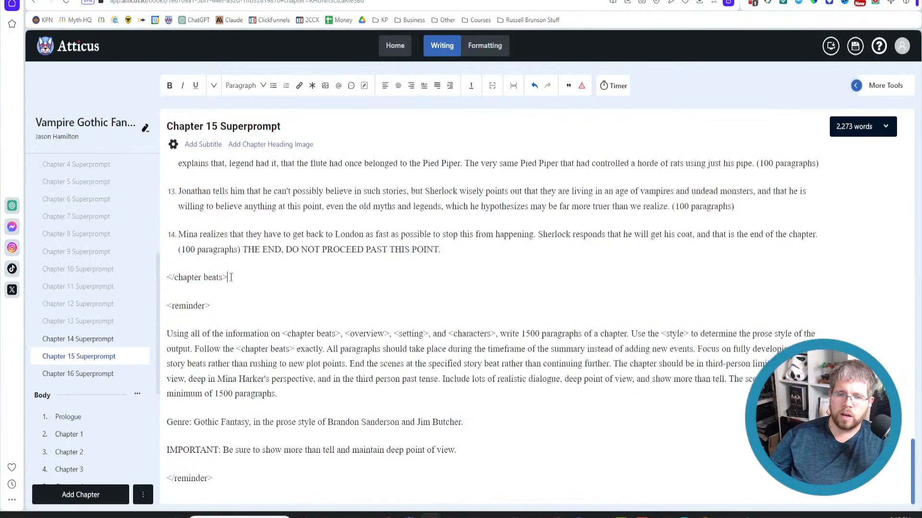
pyautogui.hotkey('ctrl', 'a')
pyautogui.click(108, 0)
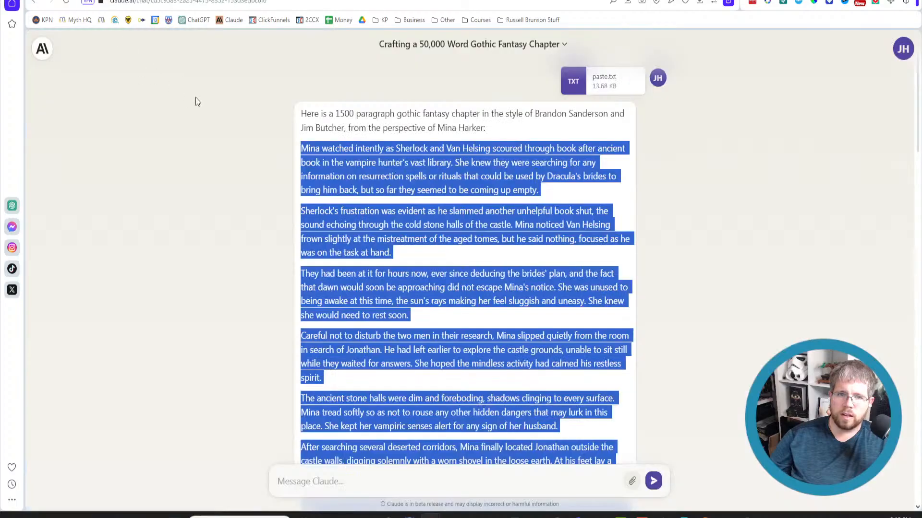
pyautogui.click(37, 57)
pyautogui.hotkey('ctrl', 'v')
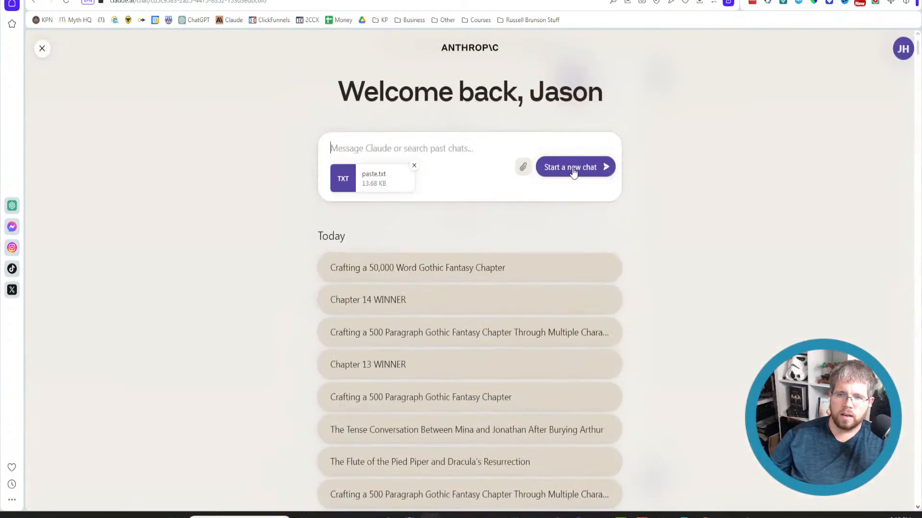
pyautogui.press('Return')
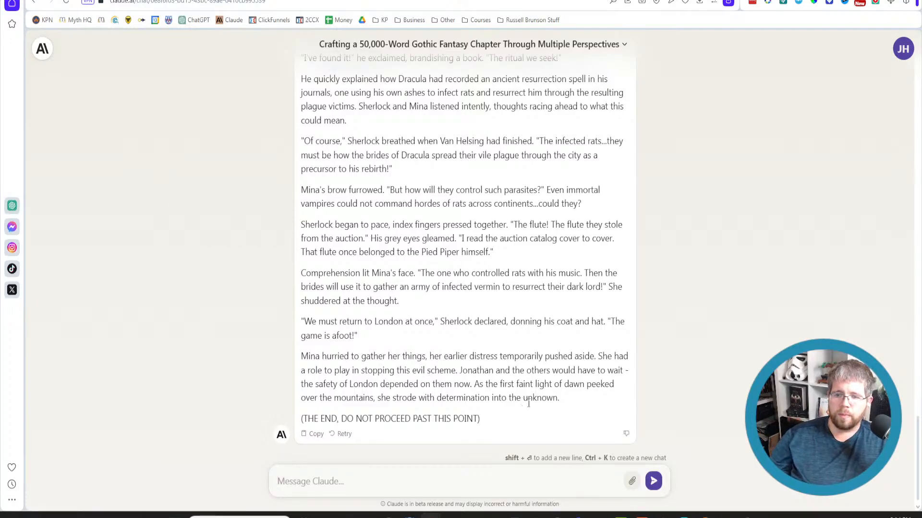
# Copy the second Chapter 15 draft into WordCounter in place of the first, check its length and read through to the ending.
pyautogui.moveTo(580, 401); pyautogui.dragTo(302, 149)
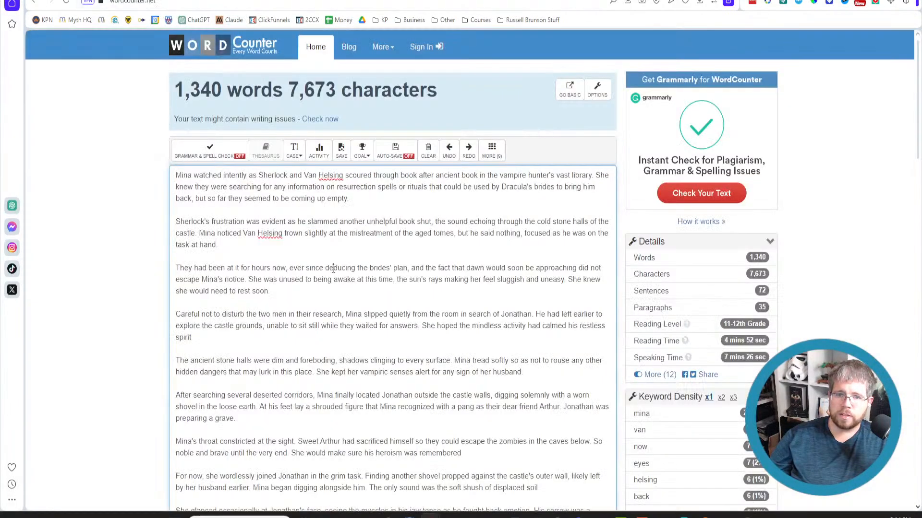
pyautogui.scroll(-15, 127, 263)
pyautogui.scroll(15, 127, 264)
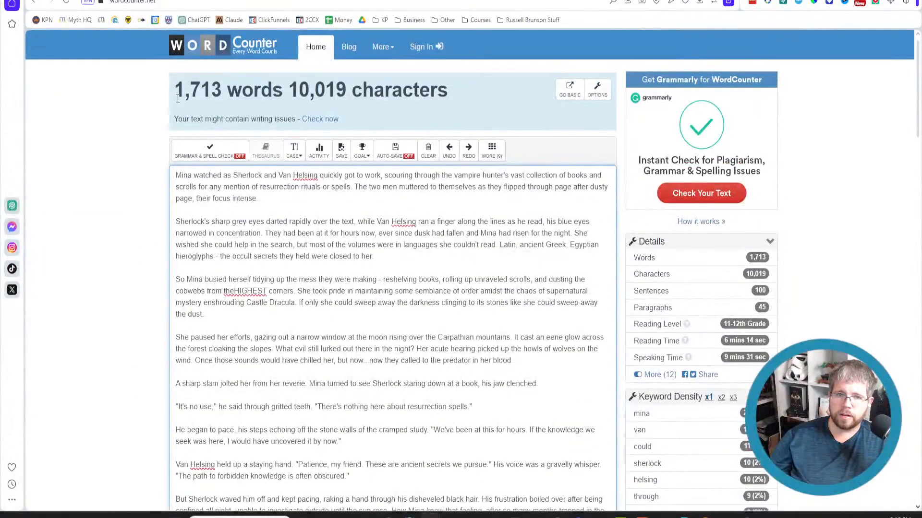
pyautogui.scroll(-3, 396, 206)
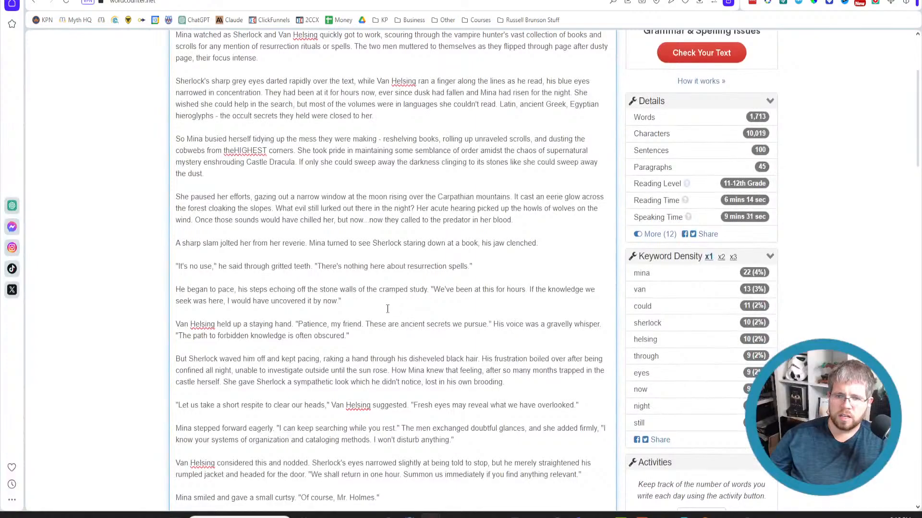
pyautogui.scroll(-12, 387, 308)
pyautogui.scroll(-10, 387, 308)
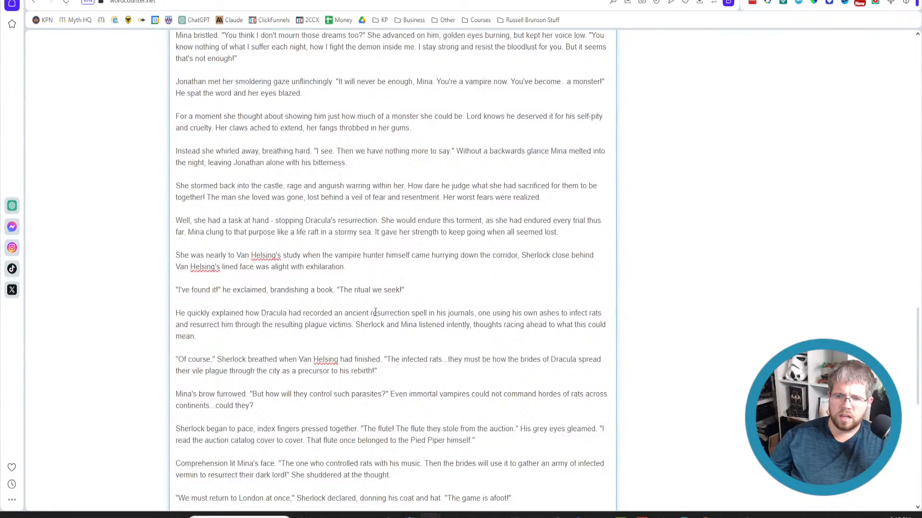
pyautogui.scroll(-10, 376, 312)
pyautogui.scroll(6, 376, 312)
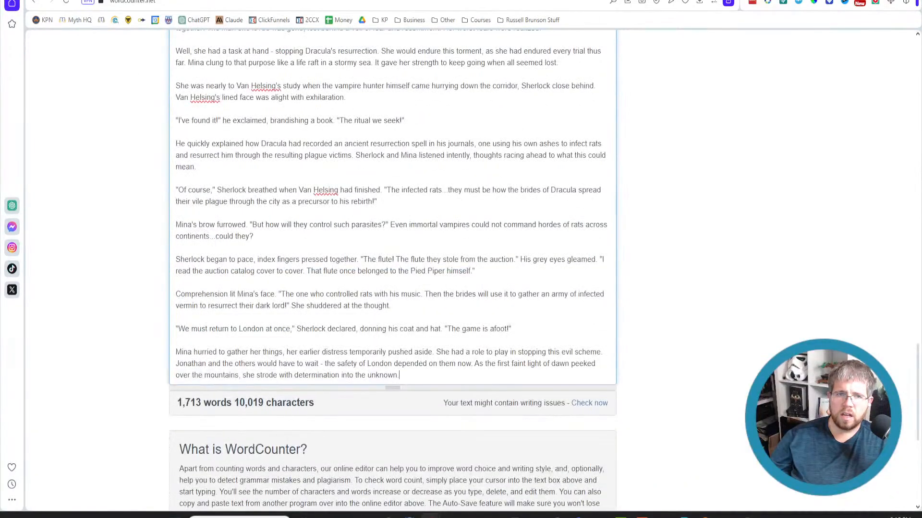
# Switch to Atticus and add "with plenty of detail and deep point of view" after "50,000 words" in the Chapter 15 Superprompt's instructions.
pyautogui.click(122, 2)
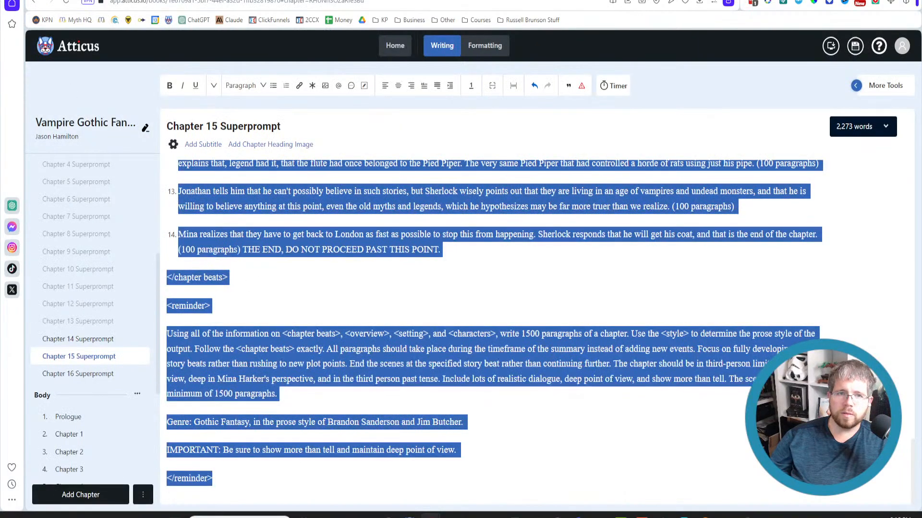
pyautogui.scroll(10, 356, 334)
pyautogui.scroll(-5, 355, 335)
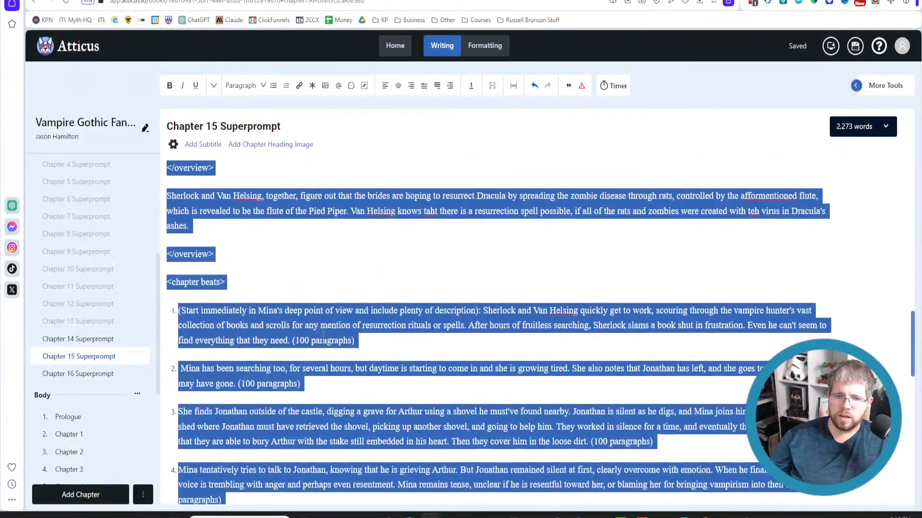
pyautogui.click(328, 344)
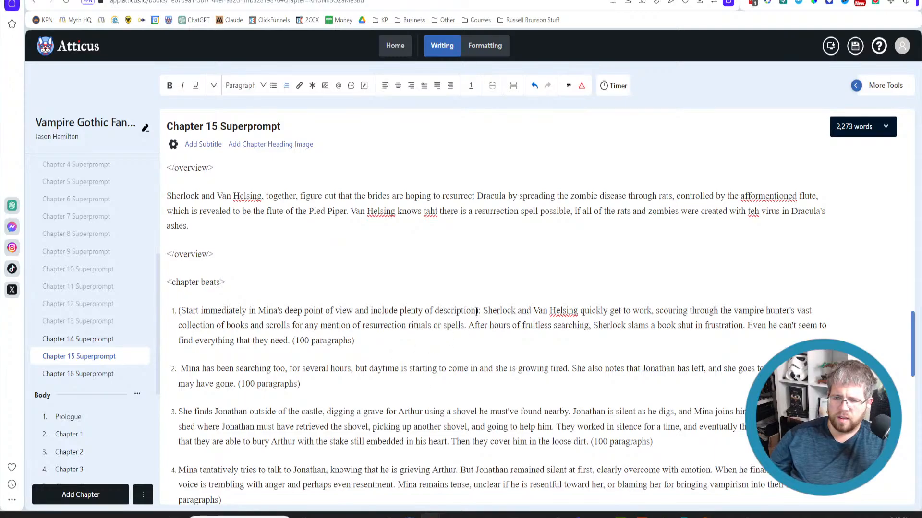
pyautogui.scroll(-5, 476, 311)
pyautogui.scroll(-5, 387, 384)
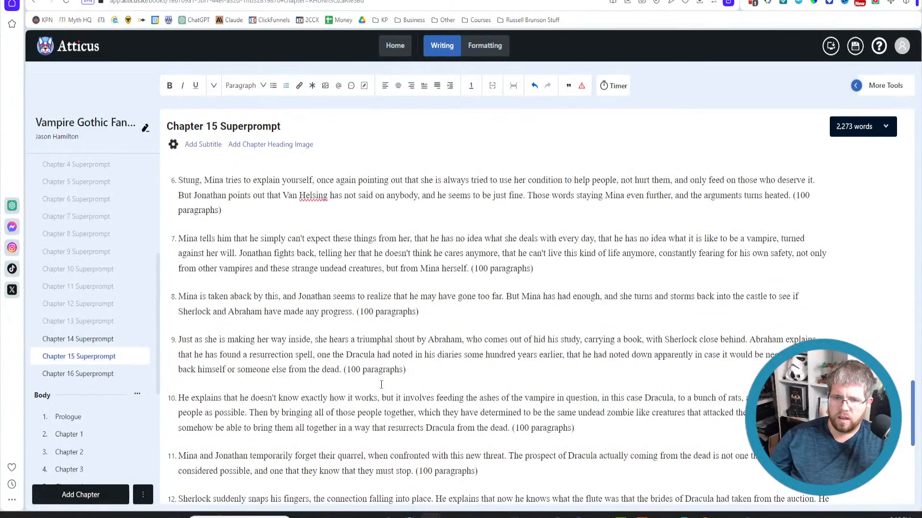
pyautogui.scroll(10, 381, 384)
pyautogui.scroll(20, 368, 387)
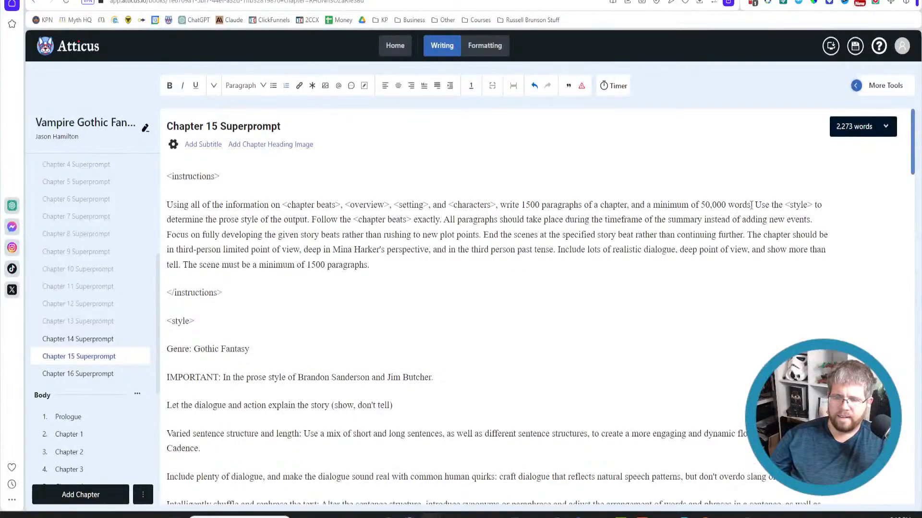
pyautogui.write('with plenty of')
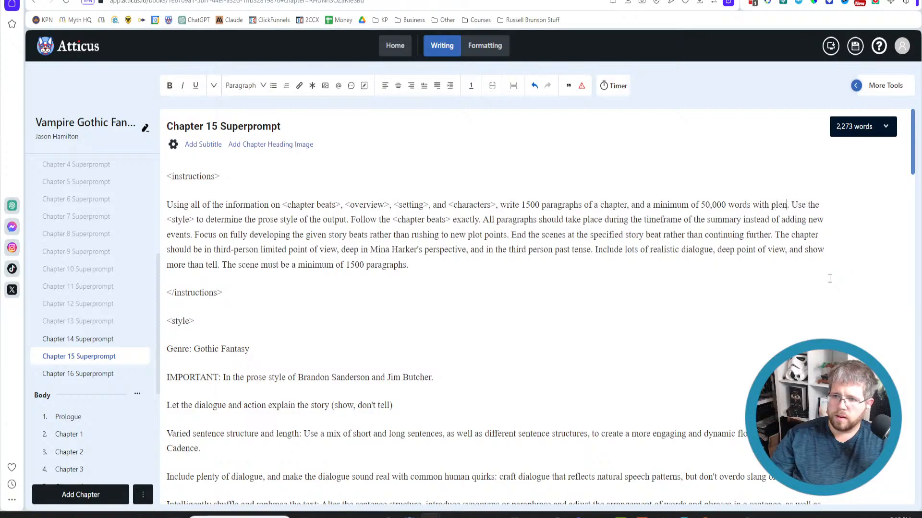
pyautogui.write(' detail and ')
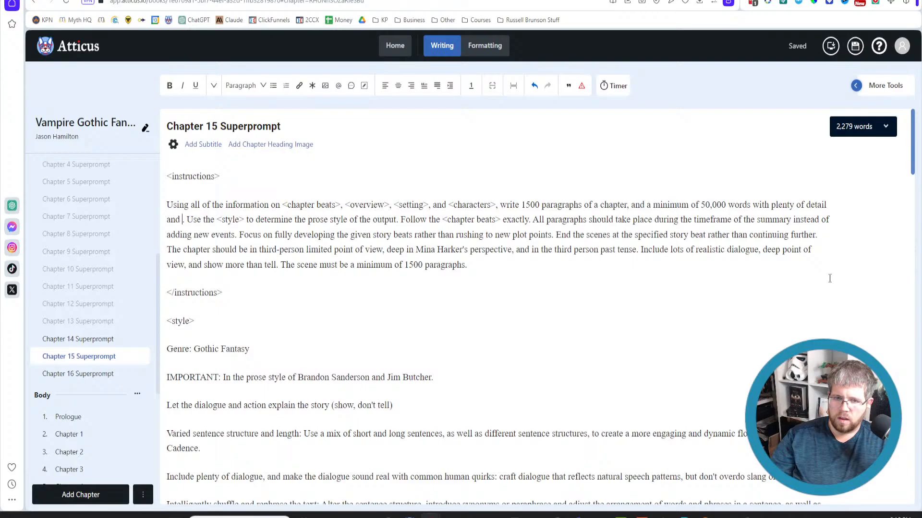
pyautogui.write('deep point of ')
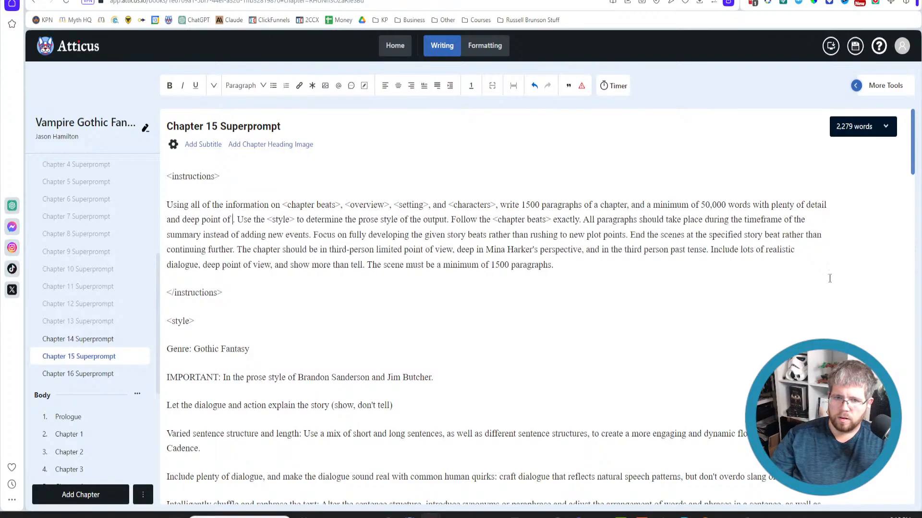
pyautogui.write('view')
# Copy the whole revised Chapter 15 Superprompt and submit it in a new Claude chat.
pyautogui.hotkey('ctrl', 'a')
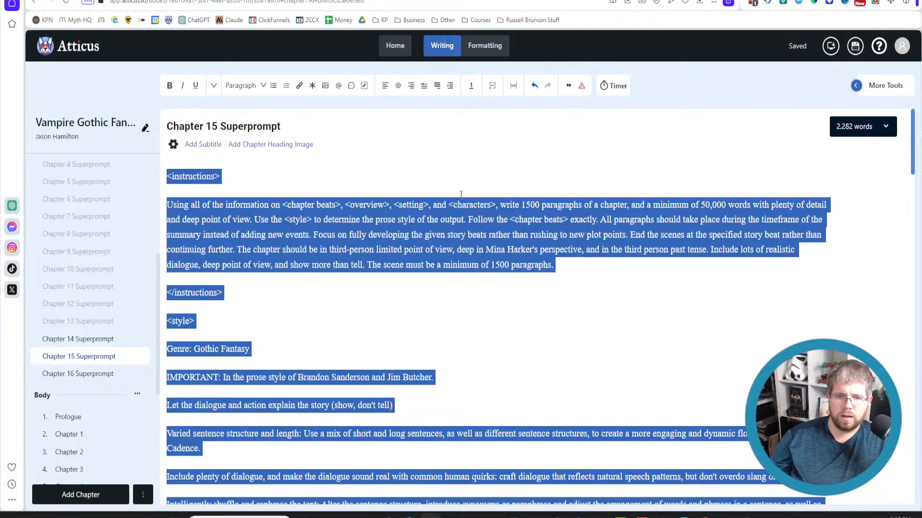
pyautogui.hotkey('ctrl', 'Tab')
pyautogui.click(403, 260)
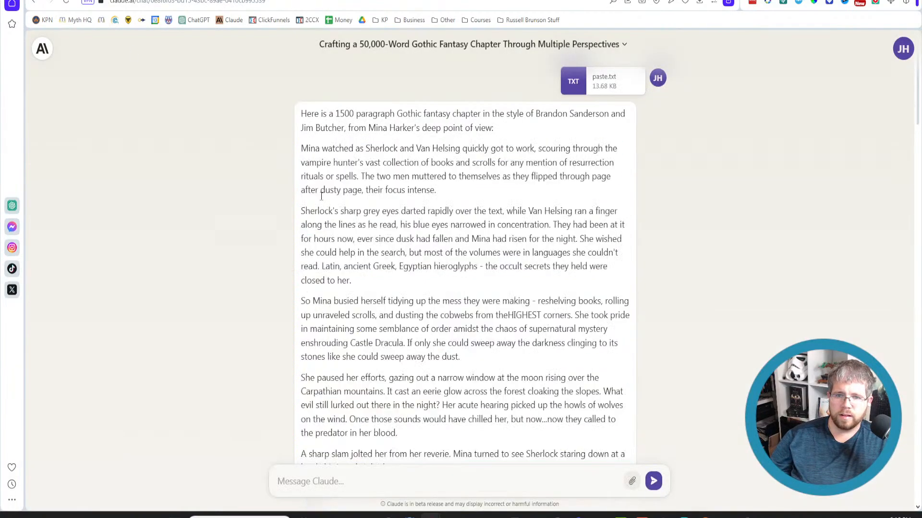
pyautogui.click(42, 49)
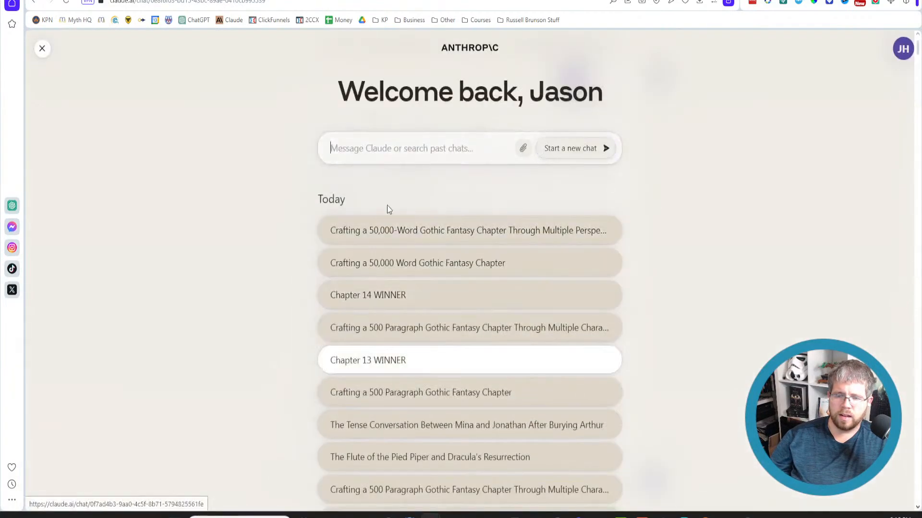
pyautogui.hotkey('ctrl', 'v')
pyautogui.click(584, 168)
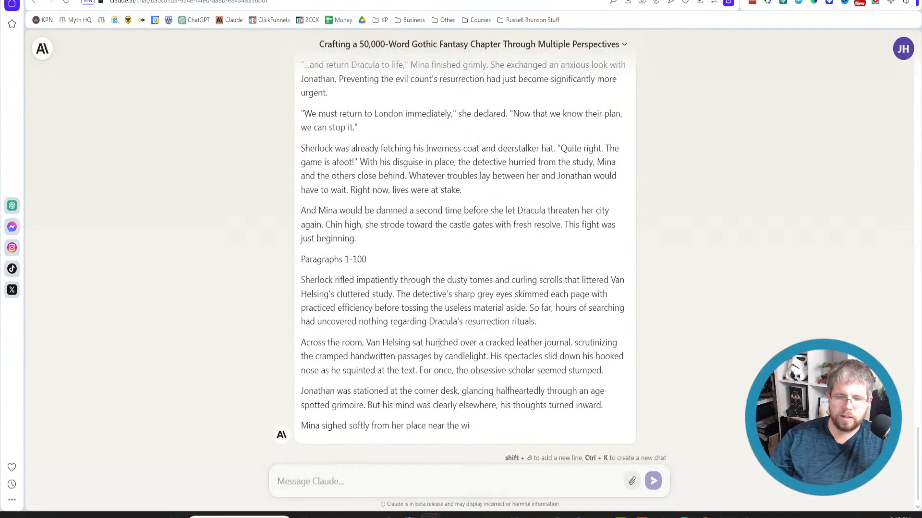
# Review the latest Chapter 15 response back to its opening and select the story text below the introduction.
pyautogui.scroll(15, 438, 343)
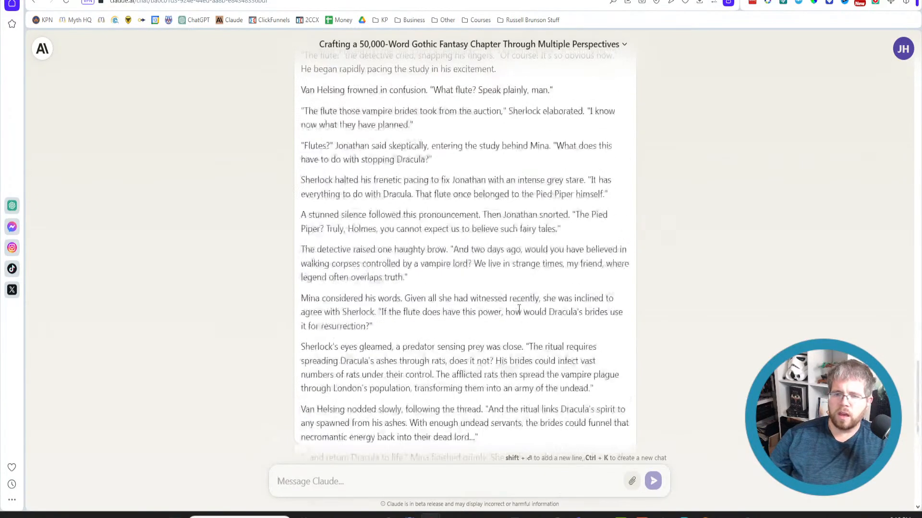
pyautogui.scroll(10, 520, 312)
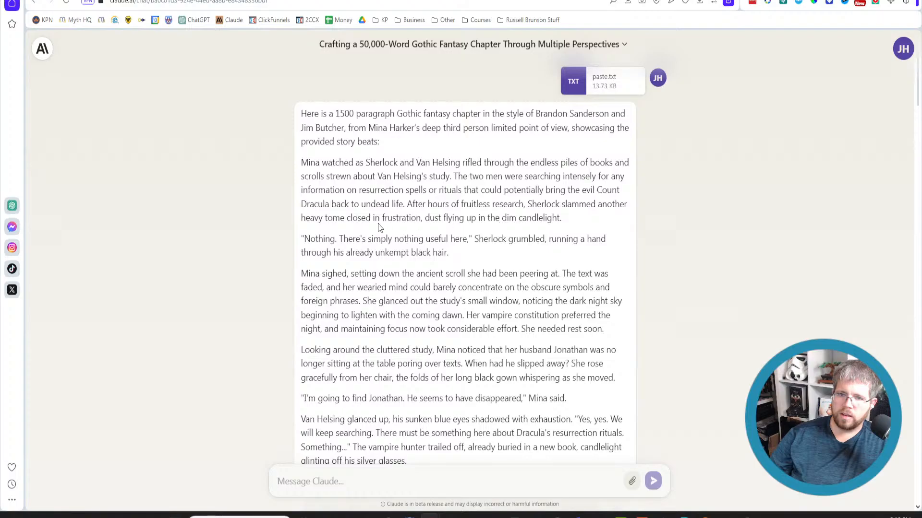
pyautogui.moveTo(406, 205); pyautogui.dragTo(301, 167)
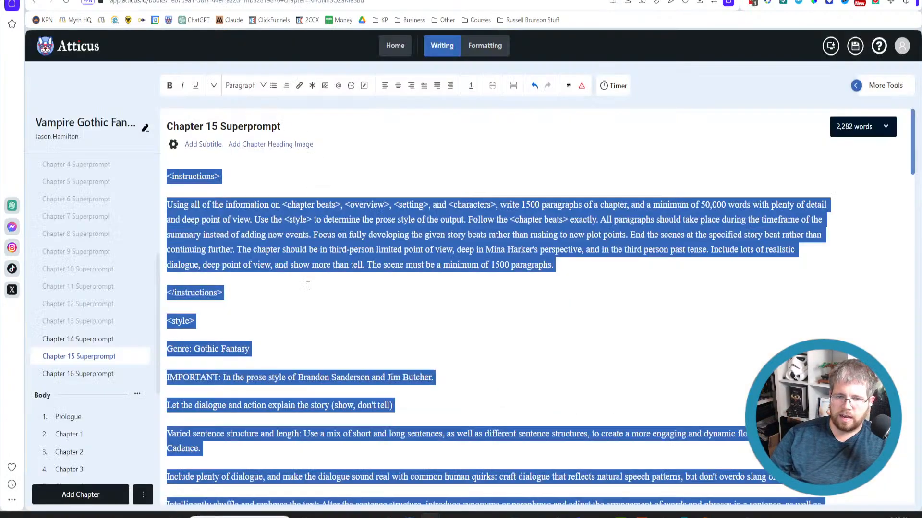
# In the Chapter 15 Superprompt's first chapter beat, add "of her reaction to everything going on, using more than one sense" after "plenty of description".
pyautogui.scroll(-5, 272, 312)
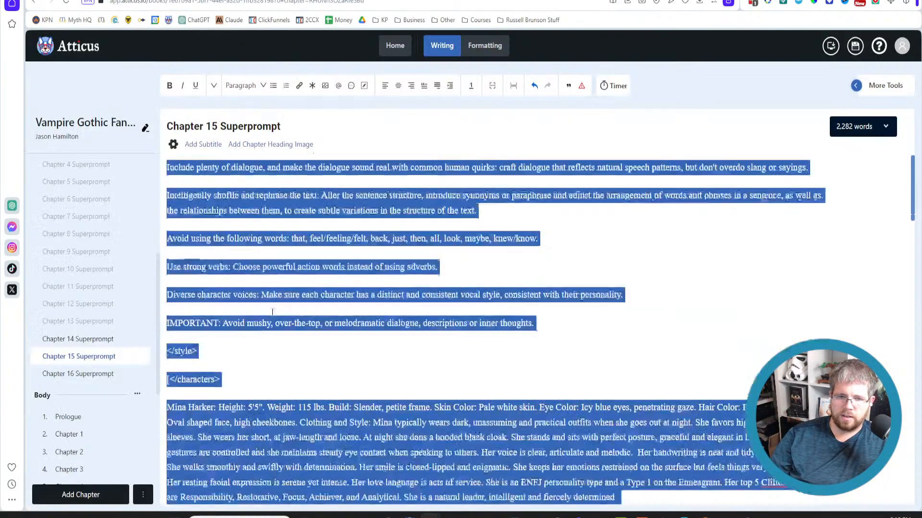
pyautogui.scroll(-10, 272, 312)
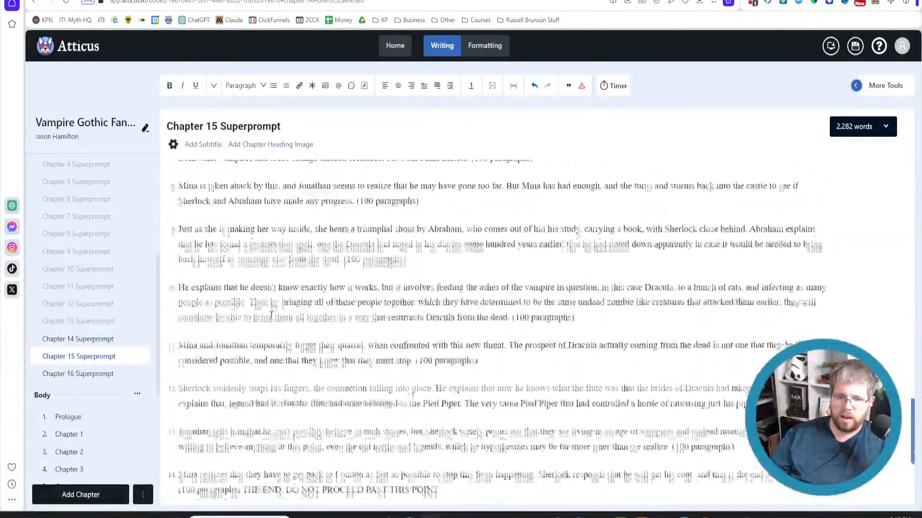
pyautogui.scroll(-3, 269, 313)
pyautogui.scroll(9, 362, 330)
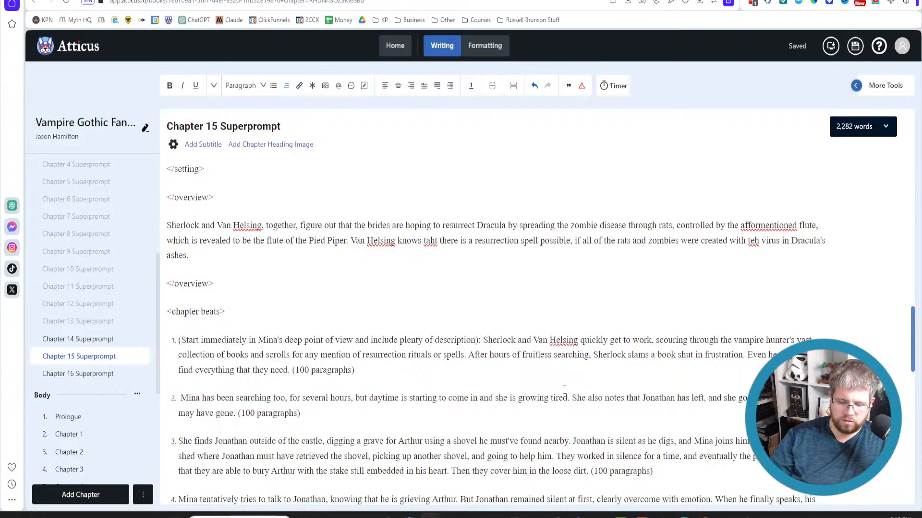
pyautogui.write('of her ')
pyautogui.write('reaction to everythin')
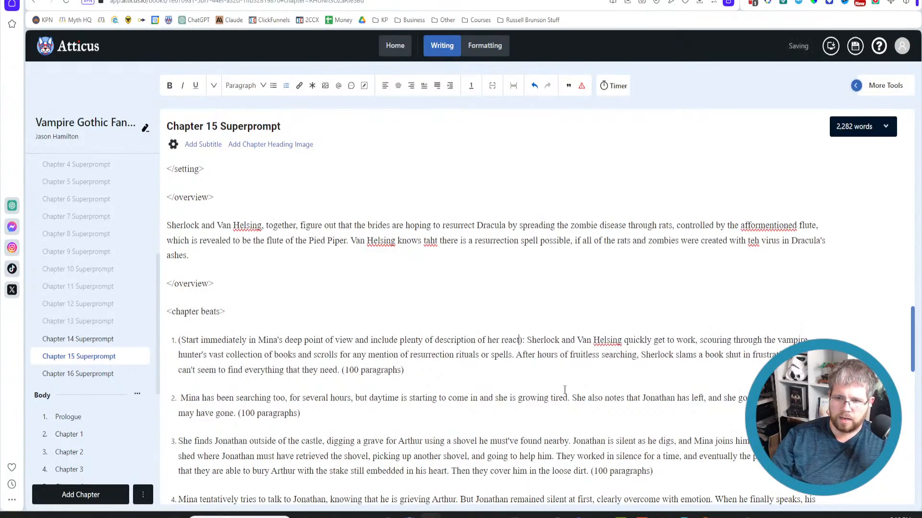
pyautogui.press('BackSpace')
pyautogui.press('BackSpace')
pyautogui.press('BackSpace')
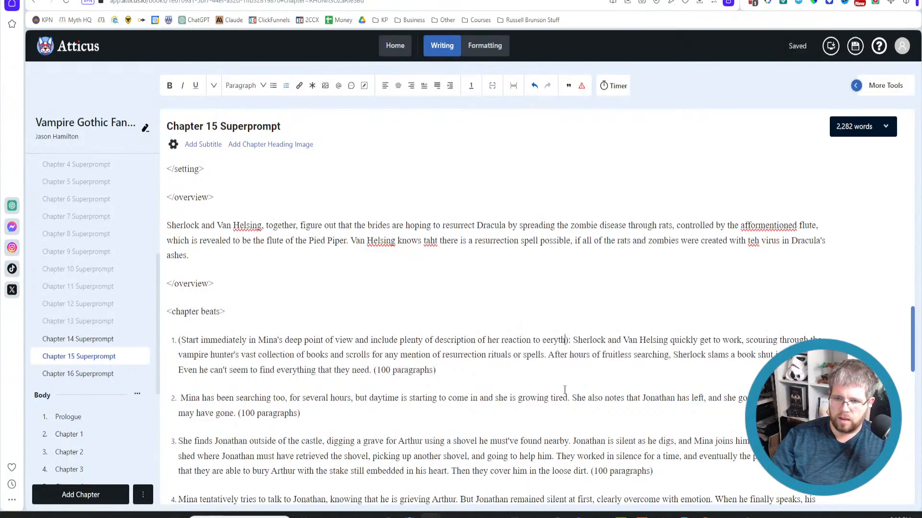
pyautogui.write('hing going on')
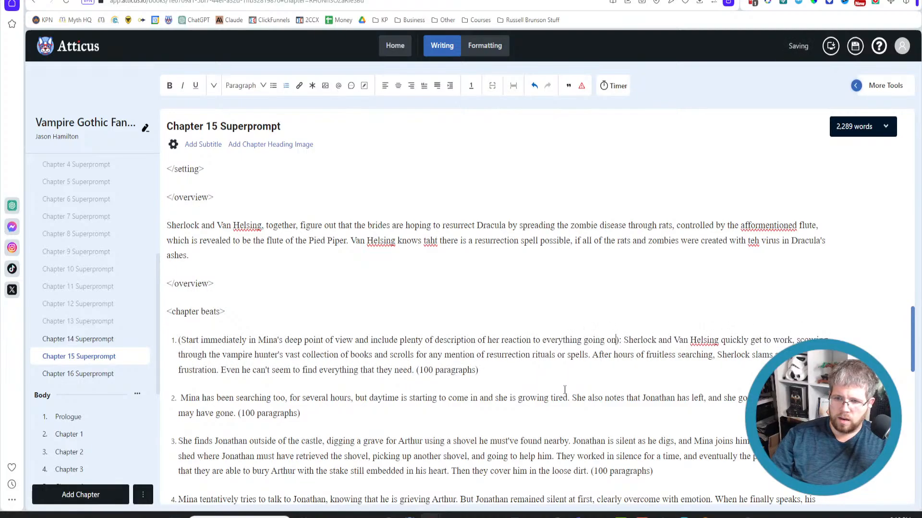
pyautogui.write(', using more than on')
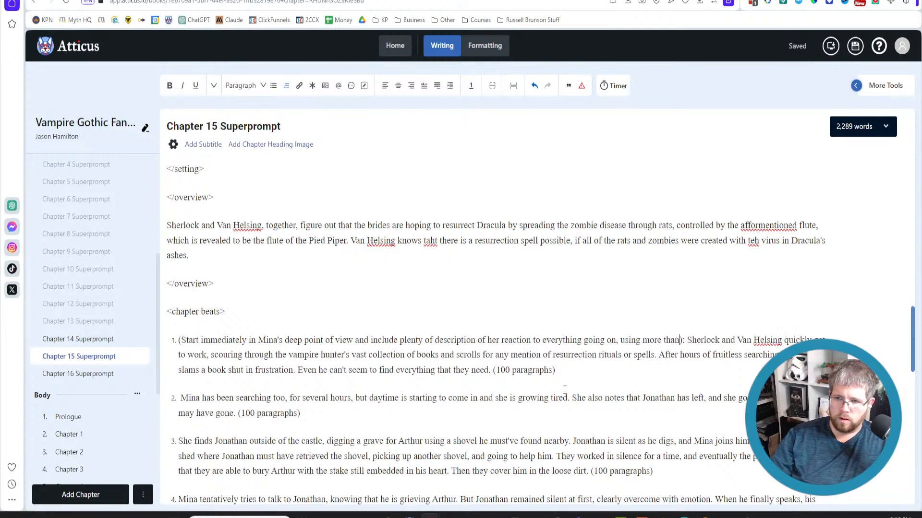
pyautogui.write('e sense')
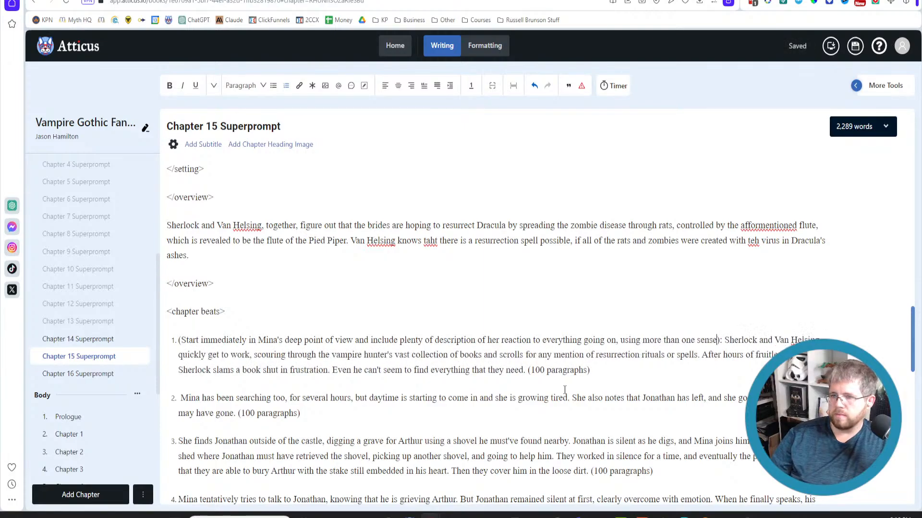
# Switch to Claude and review the opening paragraphs of the latest Chapter 15 response for description and point of view.
pyautogui.click(112, 1)
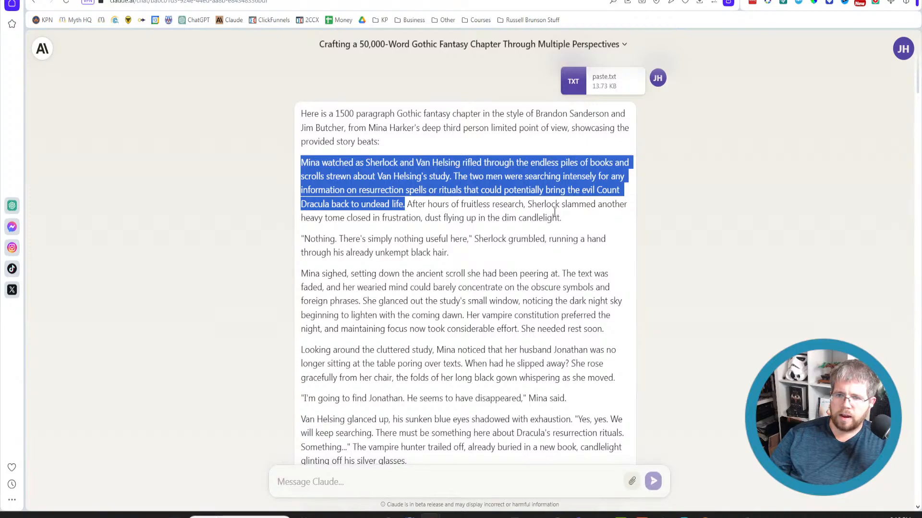
pyautogui.scroll(-2, 555, 213)
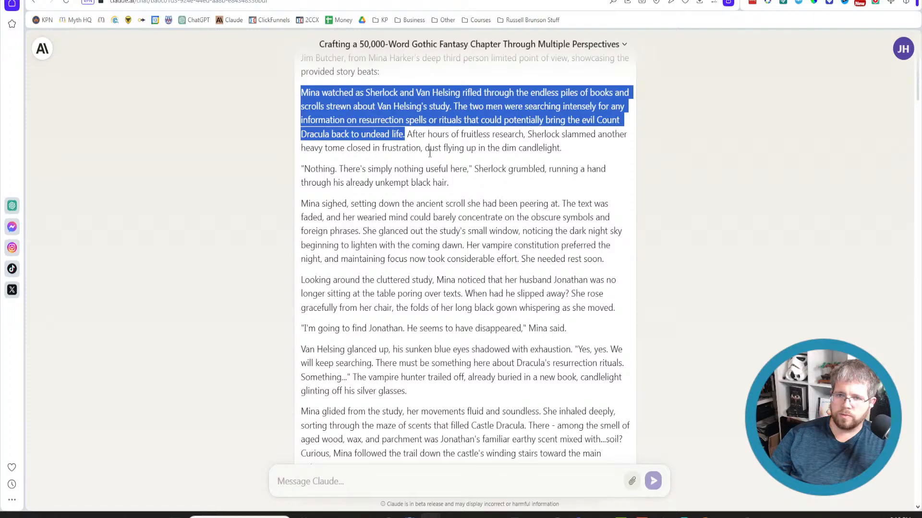
pyautogui.scroll(-3, 565, 233)
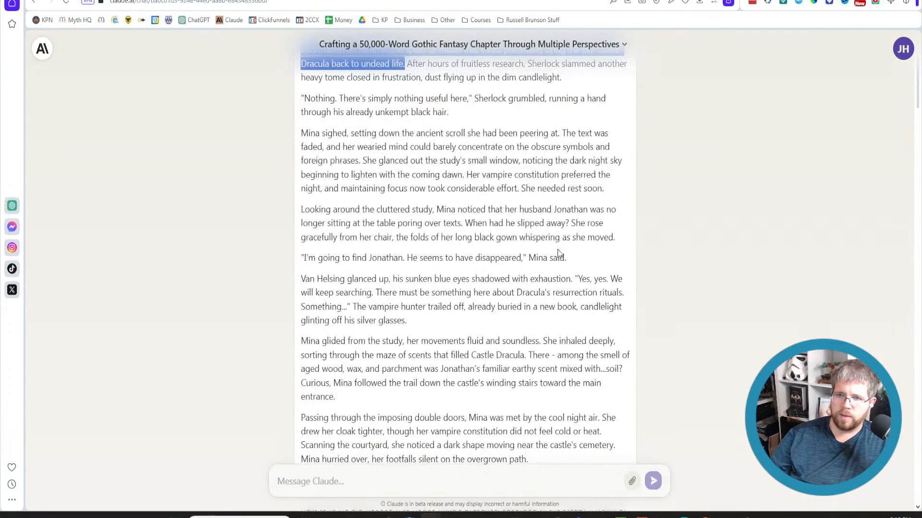
pyautogui.scroll(5, 576, 226)
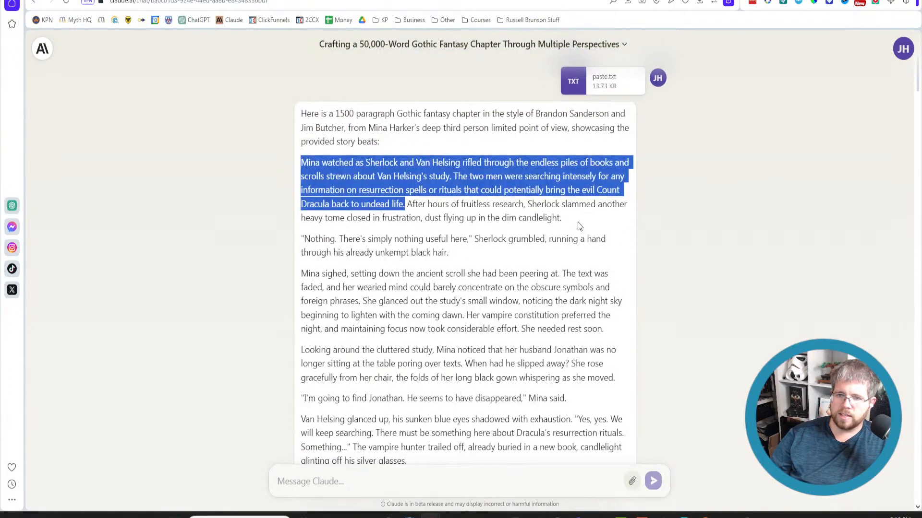
pyautogui.moveTo(560, 219); pyautogui.dragTo(501, 220)
pyautogui.click(358, 280)
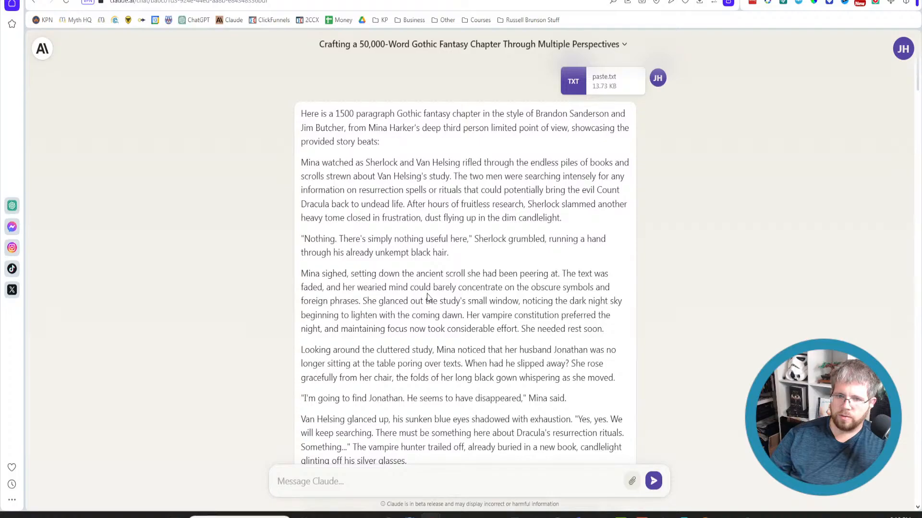
pyautogui.scroll(-3, 427, 298)
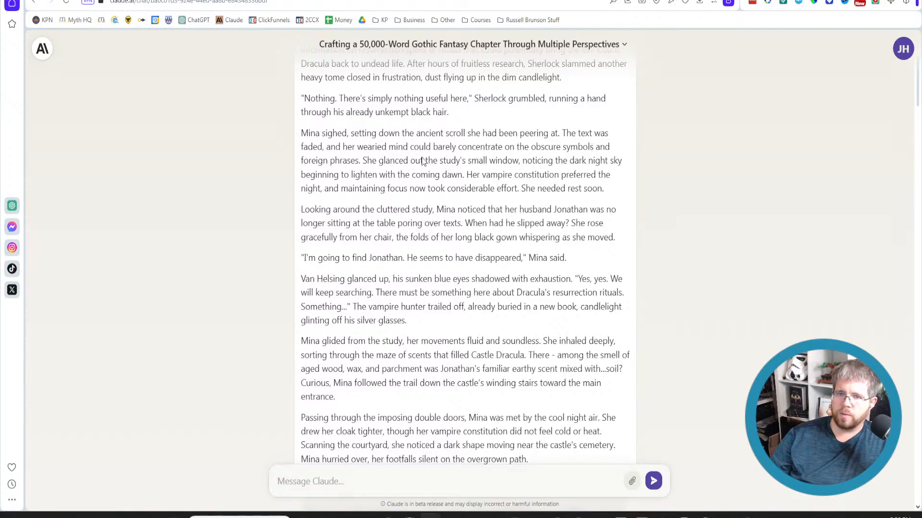
pyautogui.scroll(3, 549, 158)
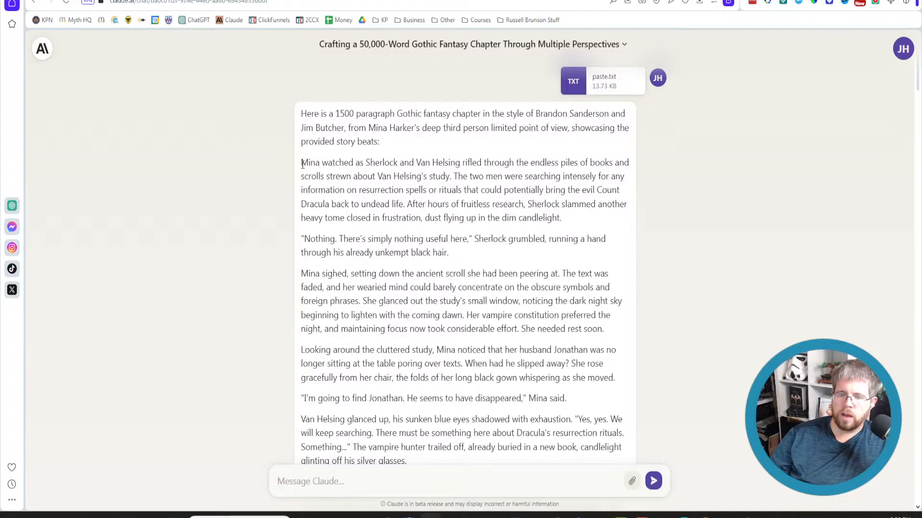
pyautogui.moveTo(303, 163); pyautogui.dragTo(484, 407)
pyautogui.scroll(2, 484, 407)
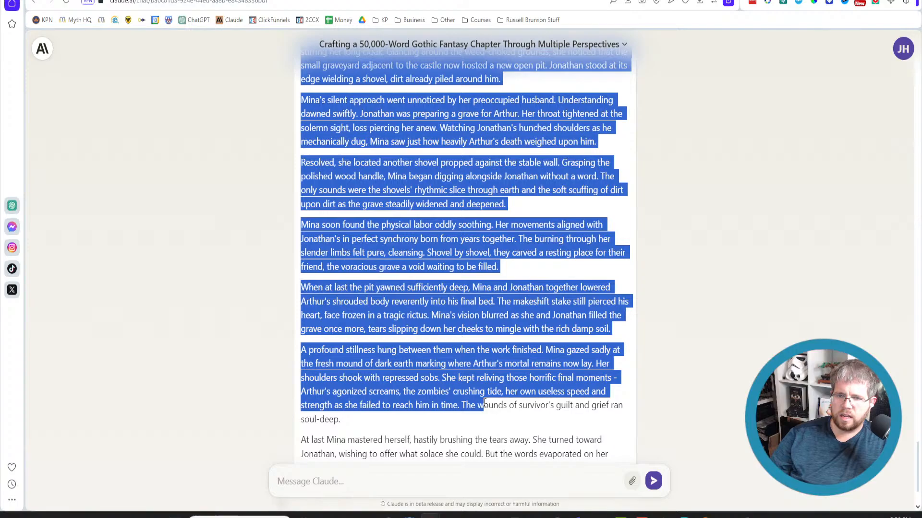
pyautogui.scroll(4, 485, 405)
pyautogui.moveTo(485, 406); pyautogui.dragTo(501, 389)
pyautogui.scroll(-5, 501, 407)
pyautogui.scroll(14, 503, 406)
pyautogui.scroll(15, 501, 390)
pyautogui.scroll(10, 500, 389)
pyautogui.click(716, 330)
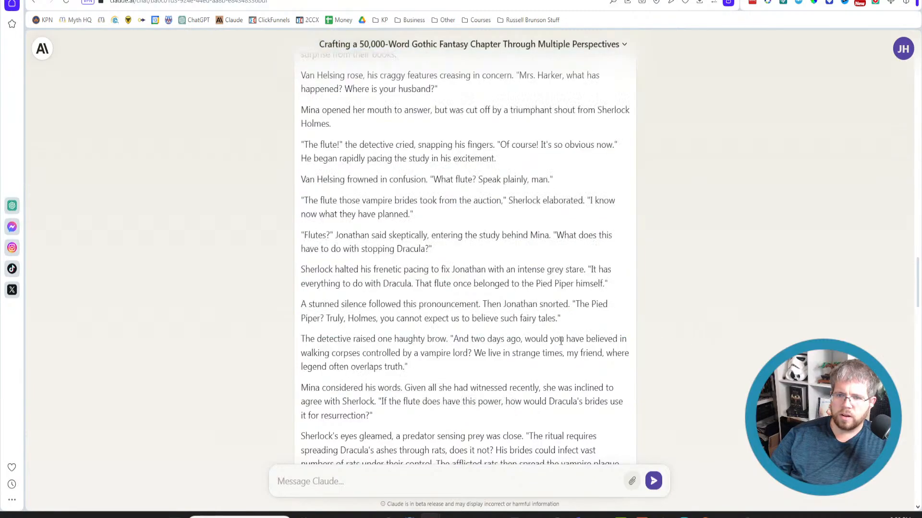
# Read the Chapter 15 response from the graveyard scenes through the ending above the "Paragraphs 1-100" heading.
pyautogui.scroll(8, 496, 369)
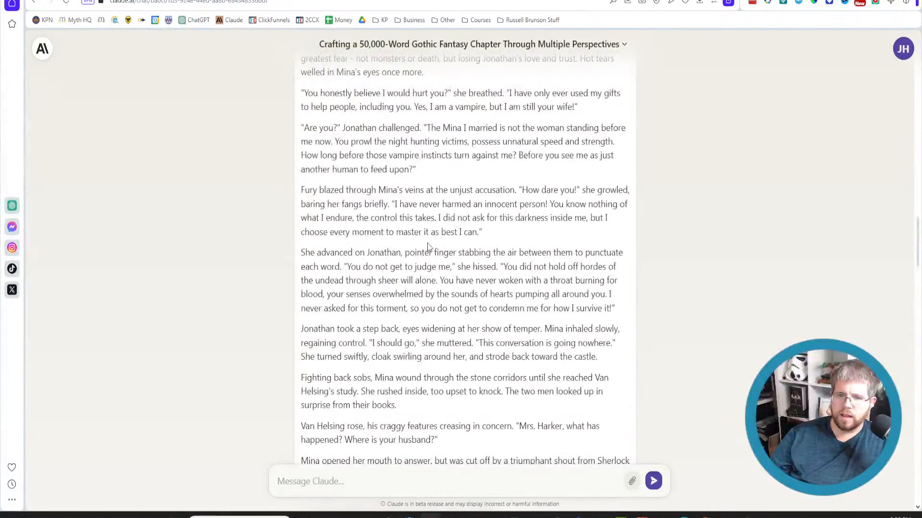
pyautogui.scroll(-11, 426, 247)
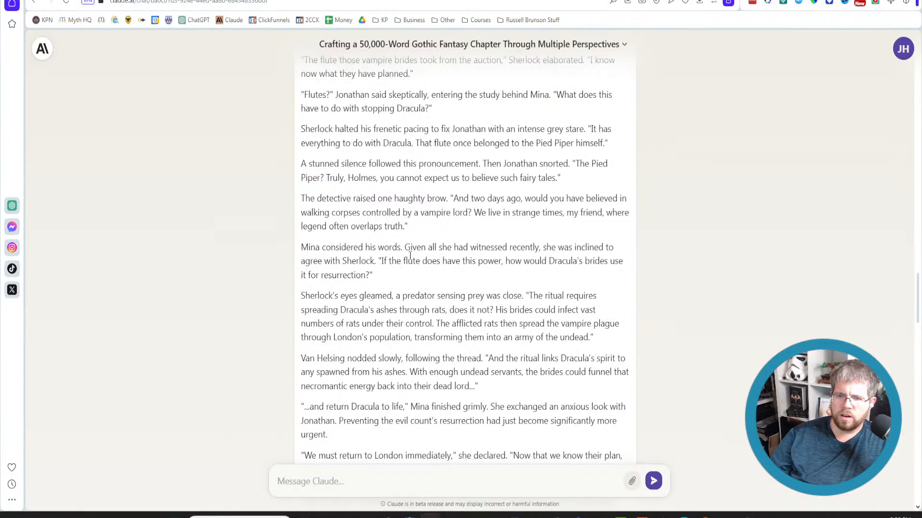
pyautogui.scroll(20, 410, 253)
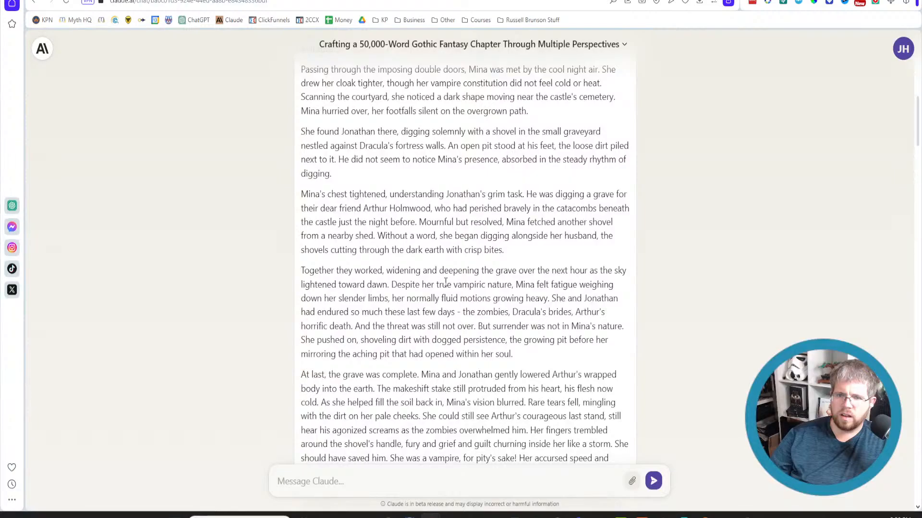
pyautogui.scroll(4, 445, 282)
pyautogui.scroll(-7, 446, 282)
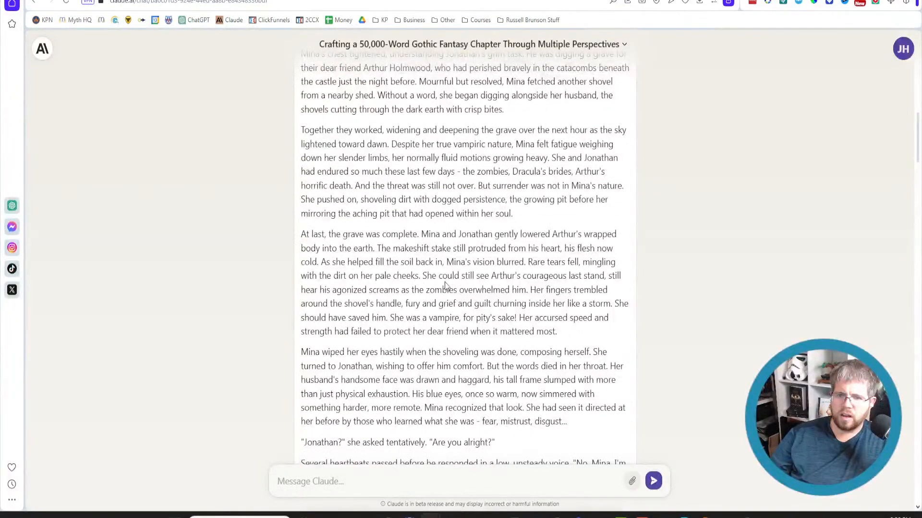
pyautogui.scroll(-6, 446, 286)
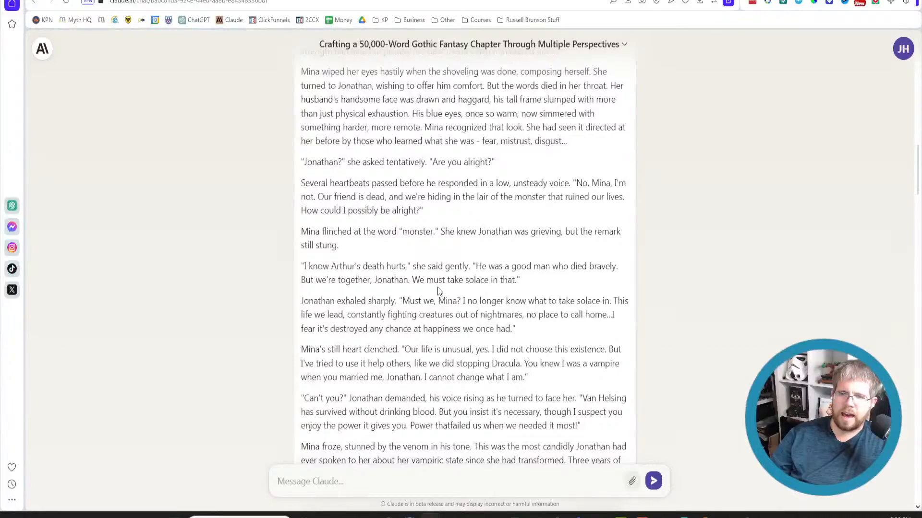
pyautogui.scroll(-6, 401, 290)
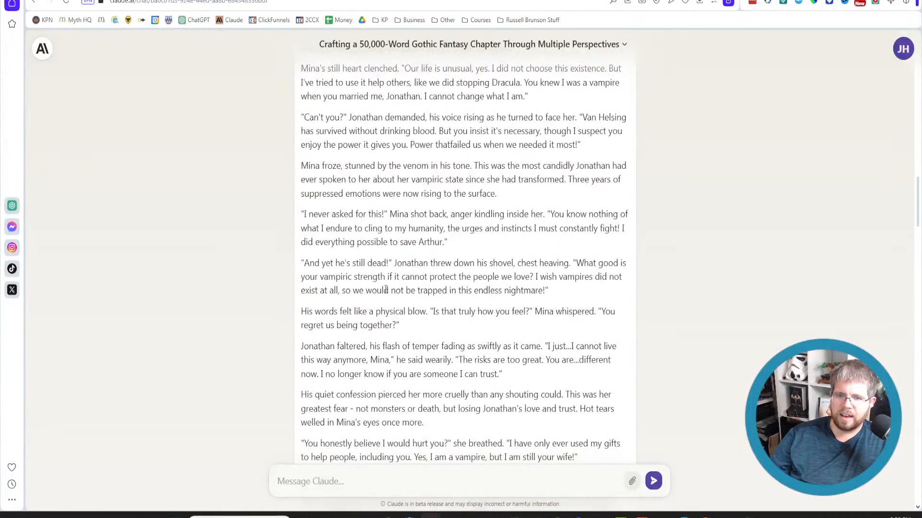
pyautogui.scroll(-6, 386, 290)
pyautogui.scroll(-3, 364, 308)
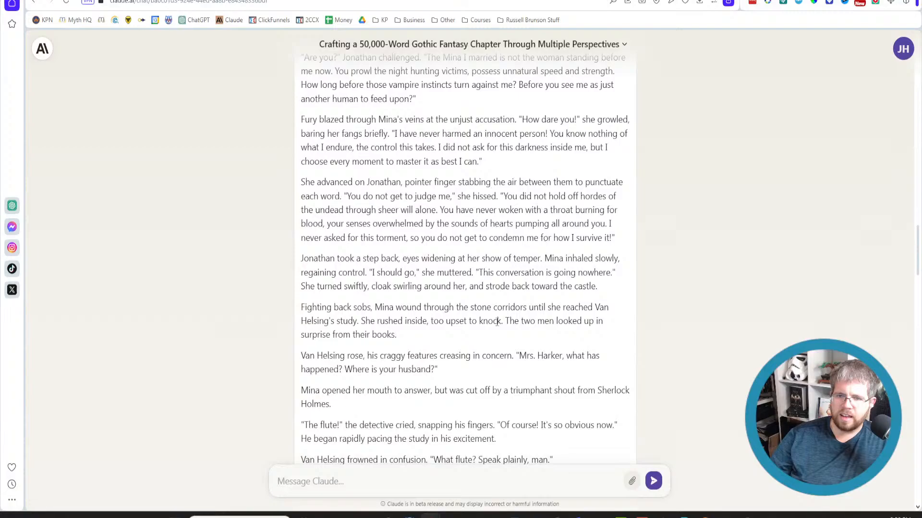
pyautogui.scroll(-5, 497, 322)
pyautogui.scroll(-5, 444, 300)
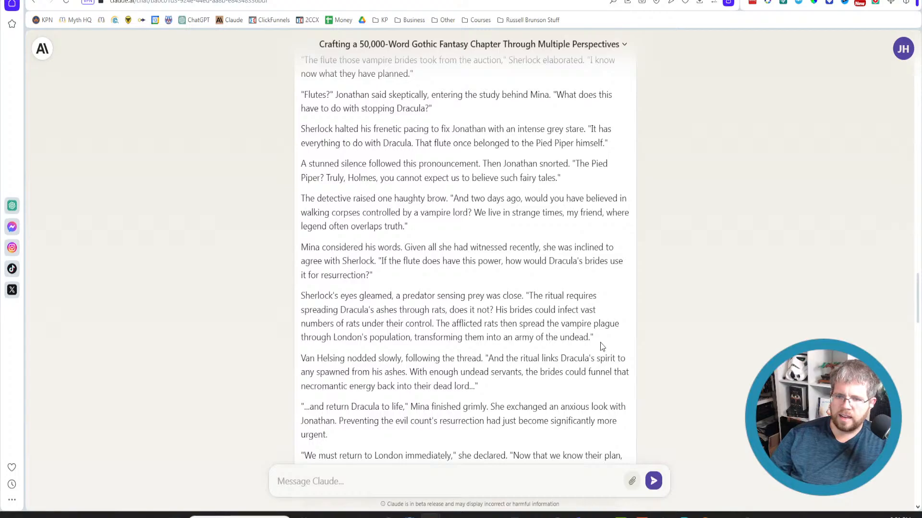
pyautogui.scroll(-4, 601, 345)
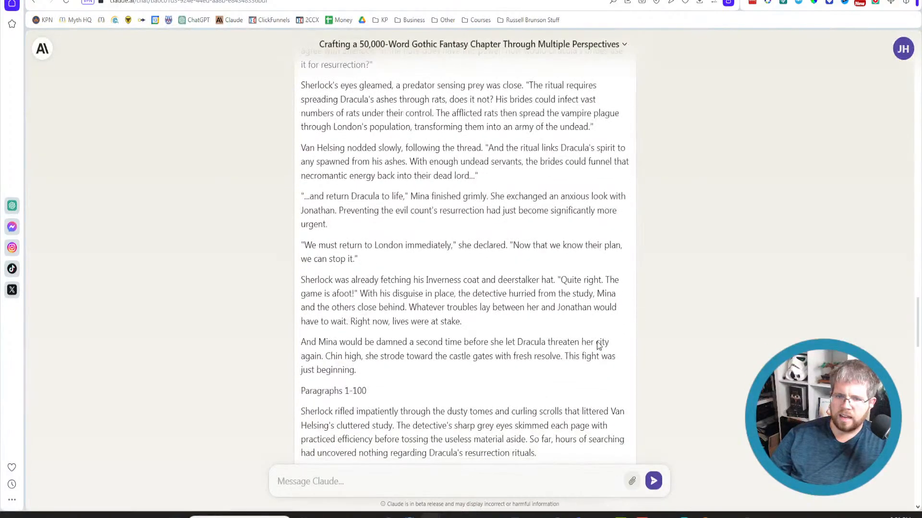
pyautogui.scroll(-3, 540, 336)
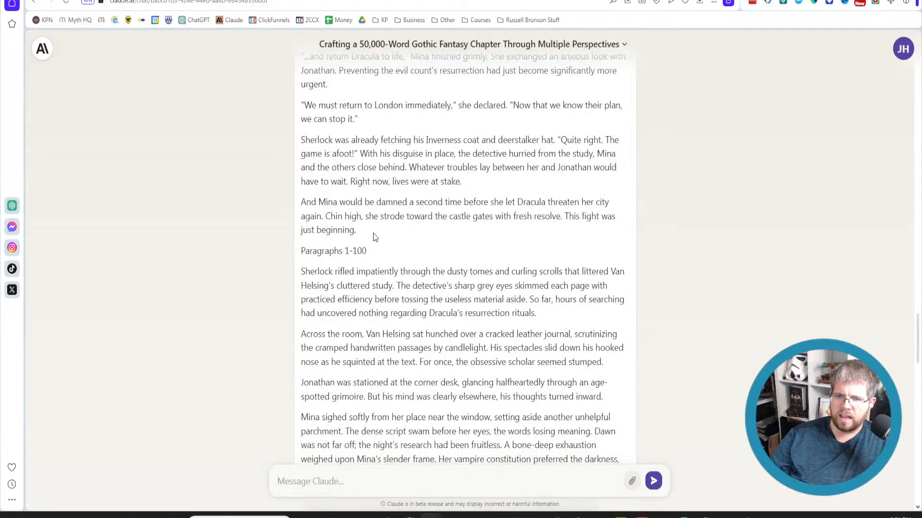
# Check the length of the story text above "Paragraphs 1-100" in WordCounter and paste it into the body's Chapter 15 in Atticus.
pyautogui.moveTo(374, 236); pyautogui.dragTo(301, 163)
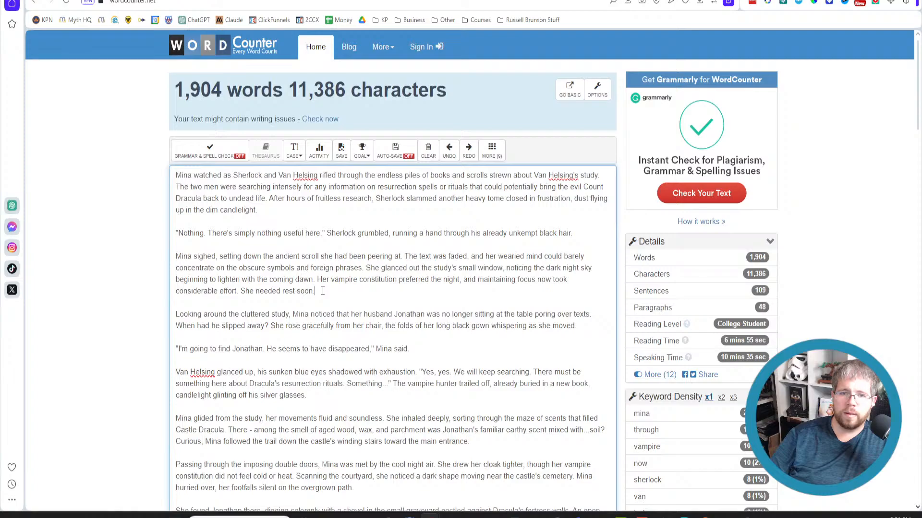
pyautogui.hotkey('ctrl', 'a')
pyautogui.click(186, 0)
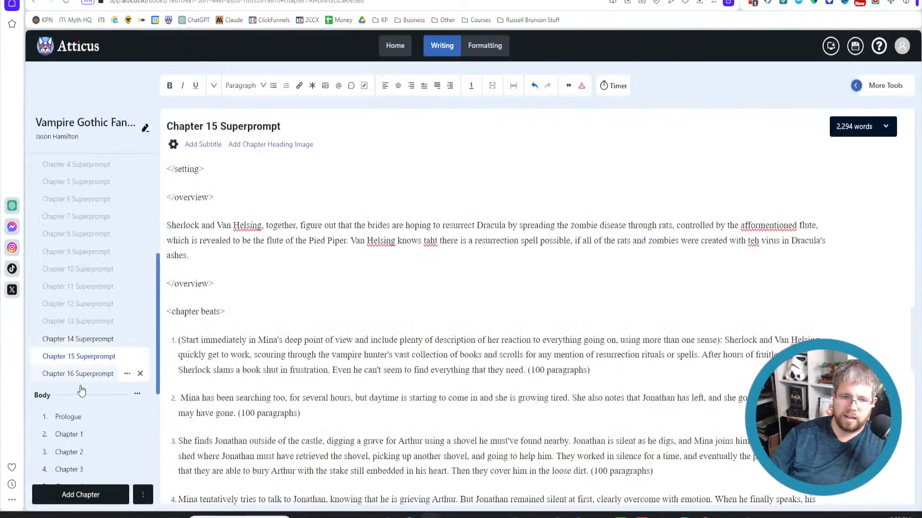
pyautogui.scroll(-4, 81, 398)
pyautogui.click(71, 472)
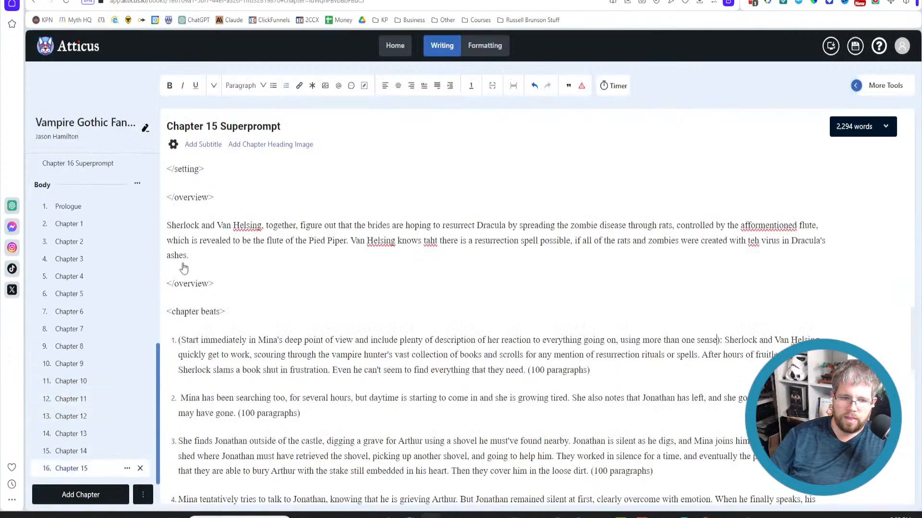
pyautogui.click(208, 205)
pyautogui.hotkey('ctrl', 'v')
# Look over the pasted Chapter 15 text from its opening through the Pied Piper flute discussion.
pyautogui.scroll(3, 280, 294)
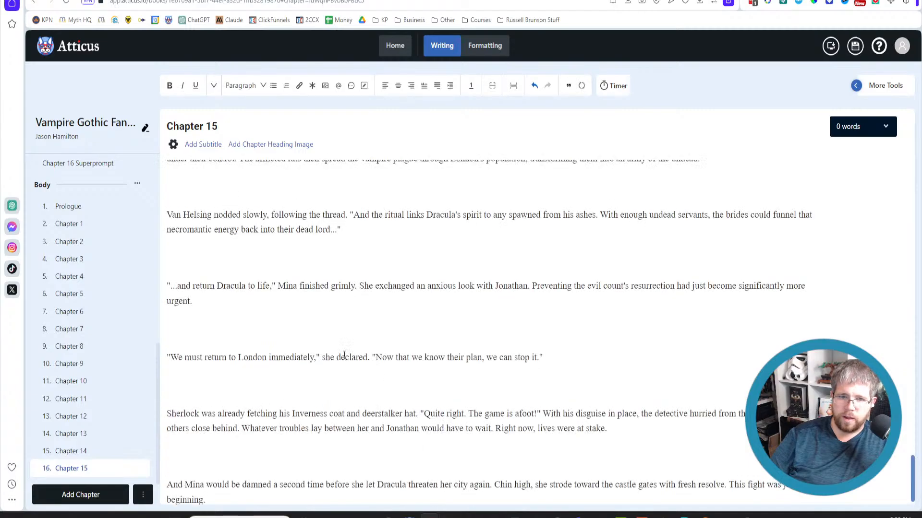
pyautogui.scroll(20, 279, 307)
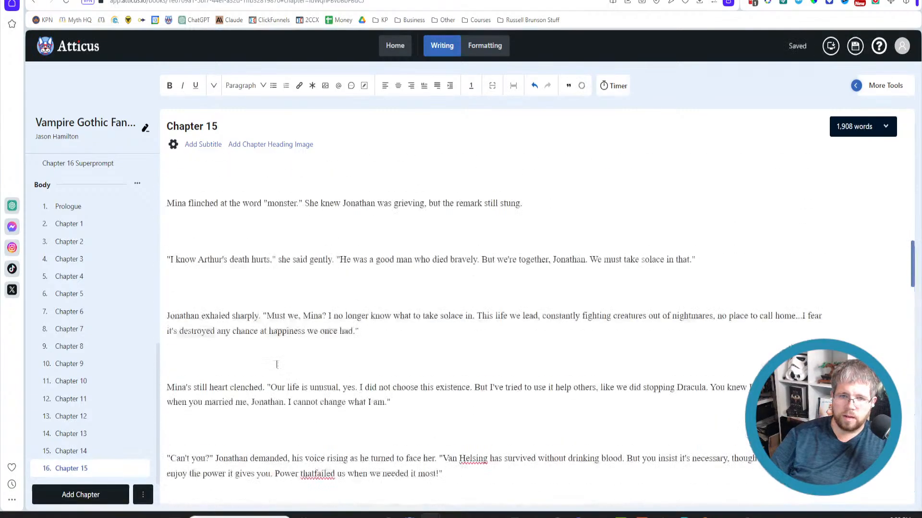
pyautogui.scroll(5, 272, 373)
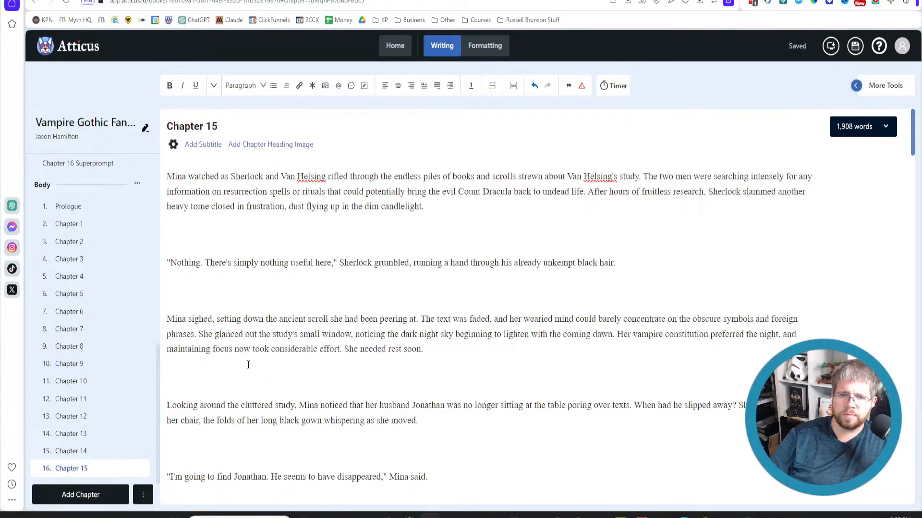
pyautogui.scroll(-20, 248, 364)
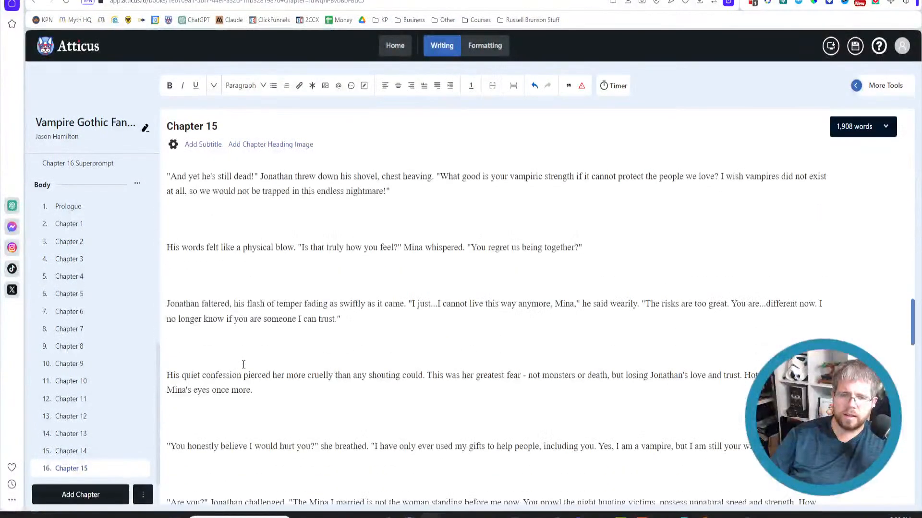
pyautogui.scroll(-8, 228, 374)
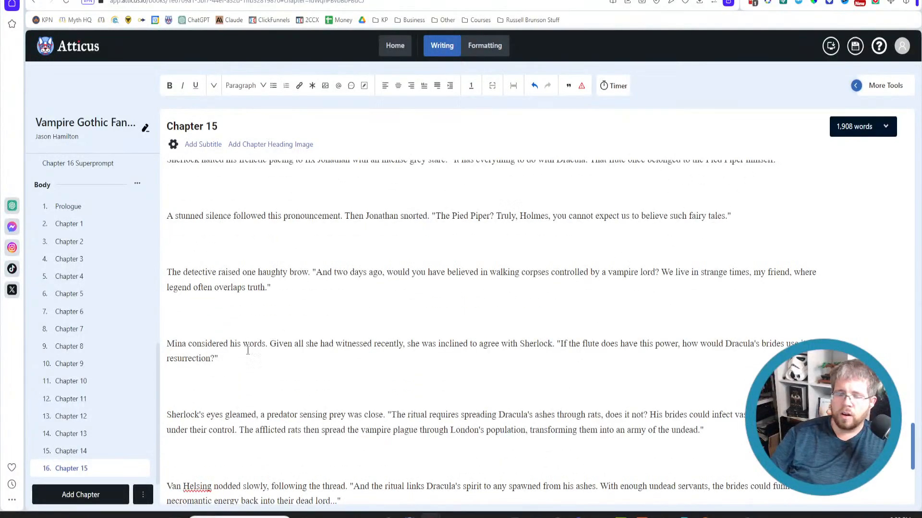
# Switch the Atticus word counter from the current chapter to the whole book to check the manuscript's total length.
pyautogui.scroll(3, 74, 278)
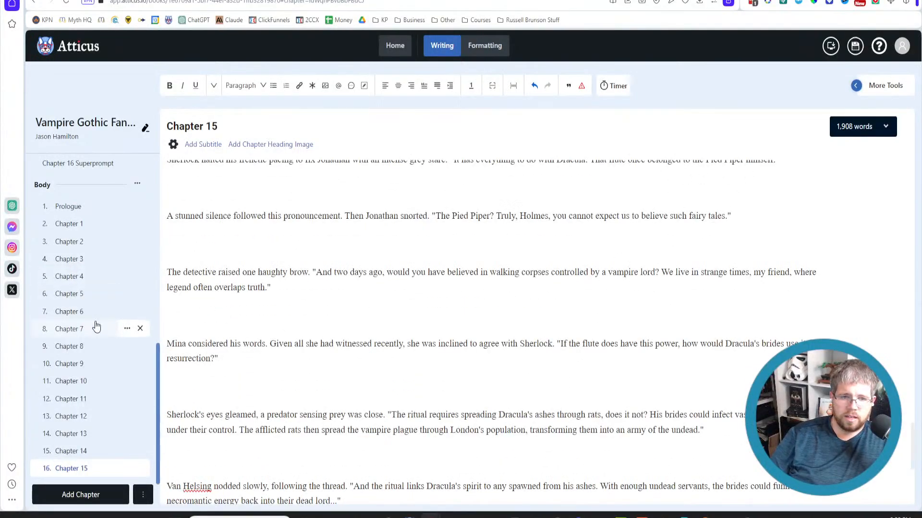
pyautogui.click(866, 134)
pyautogui.click(858, 149)
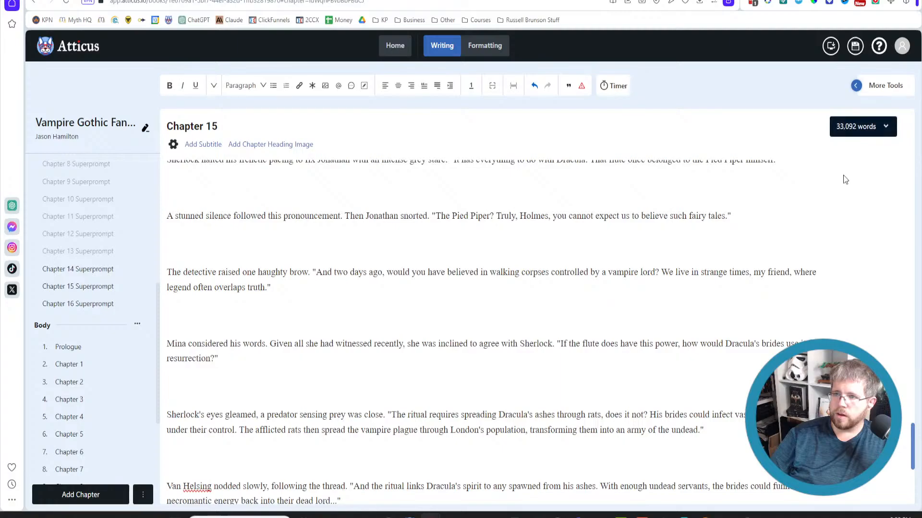
pyautogui.scroll(-3, 98, 382)
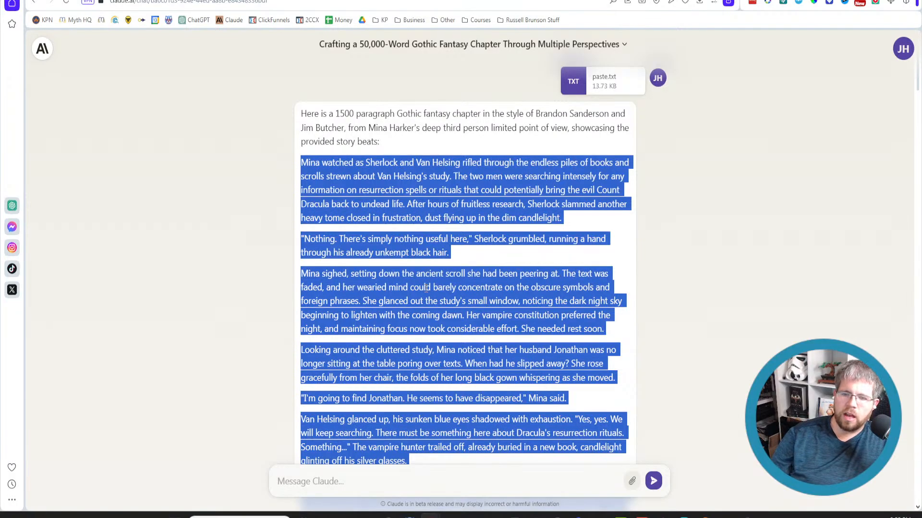
# Switch to Claude, clear the text selection and look over the opening of the Chapter 15 response through the grave-digging scene.
pyautogui.click(465, 131)
pyautogui.scroll(-4, 499, 307)
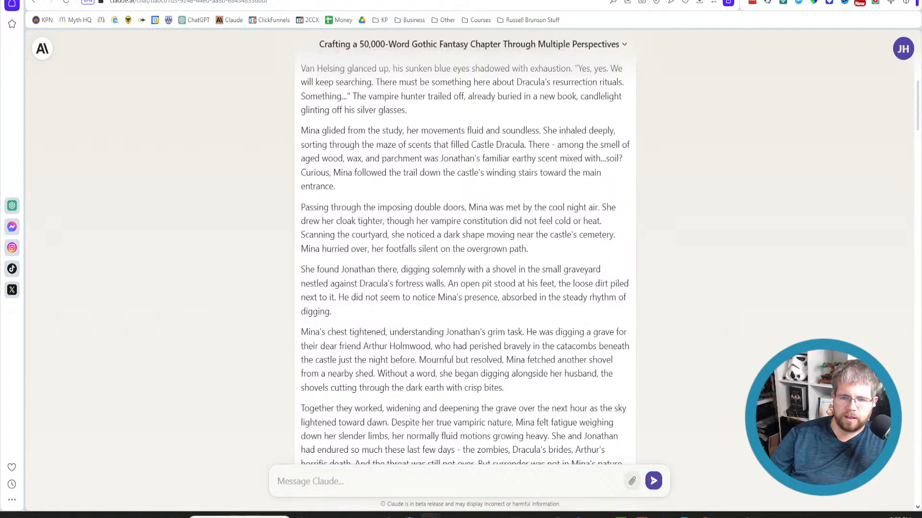
pyautogui.scroll(7, 433, 322)
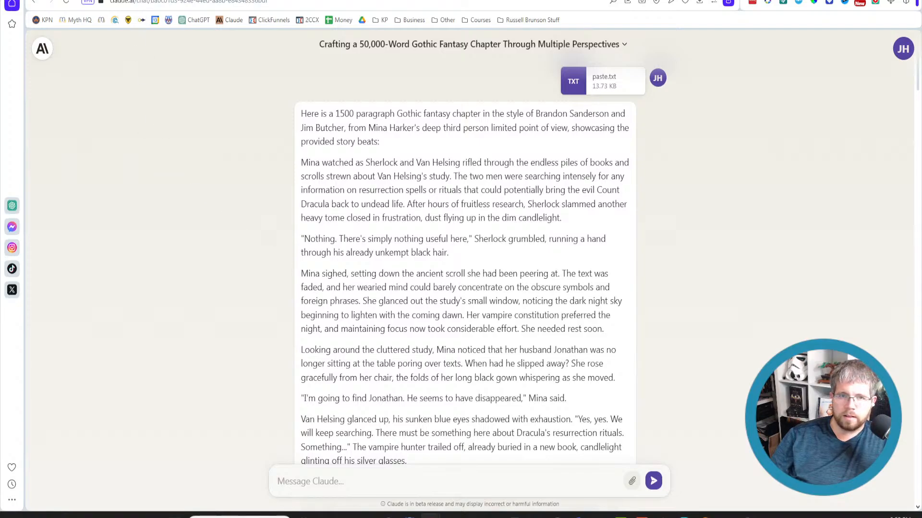
# Return to Atticus, view the end of Chapter 15, and compare the openings of the body's Chapters 11, 10 and 9, ending on Chapter 10.
pyautogui.click(144, 0)
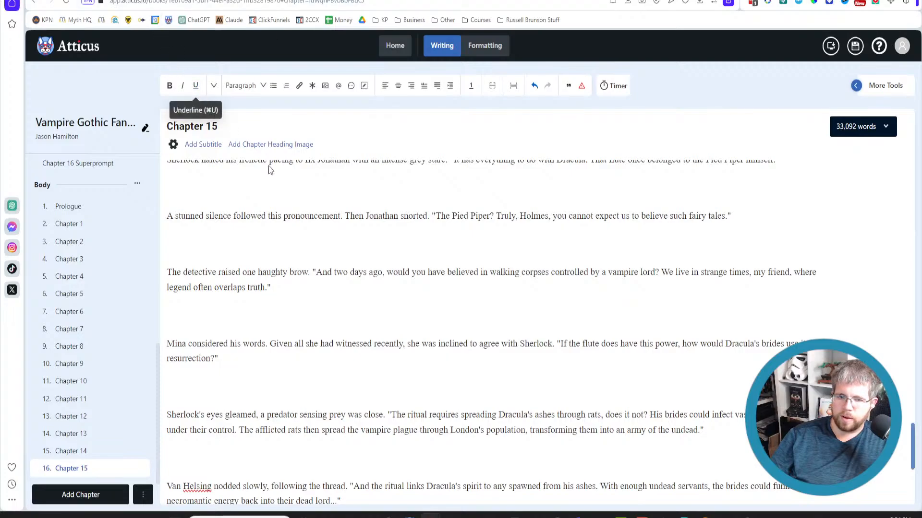
pyautogui.scroll(-6, 344, 319)
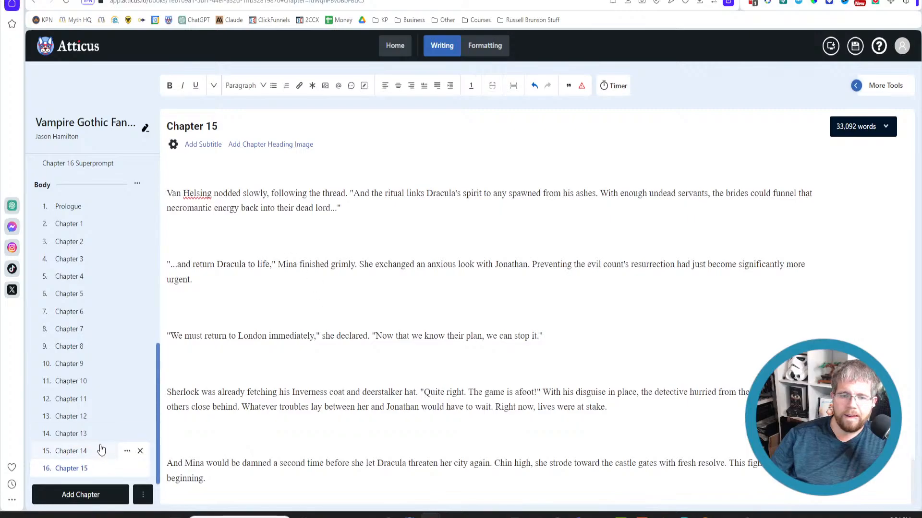
pyautogui.click(74, 404)
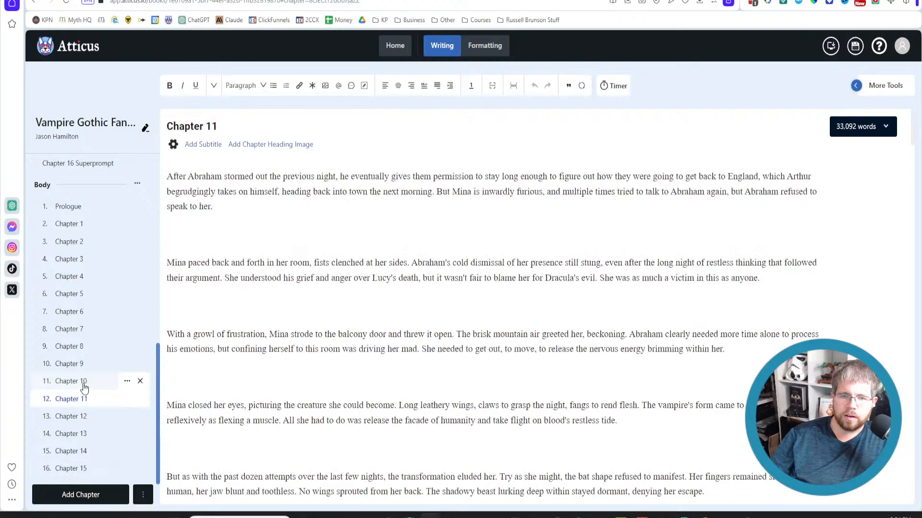
pyautogui.click(84, 386)
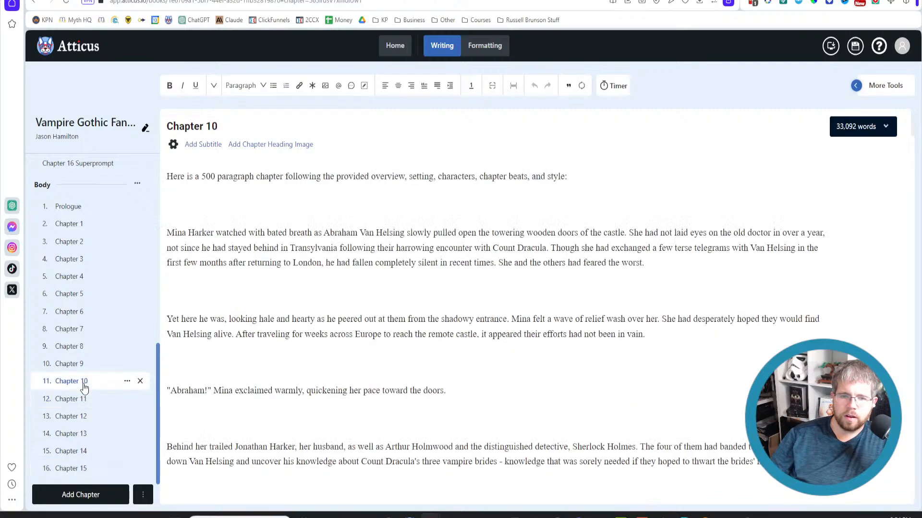
pyautogui.click(83, 370)
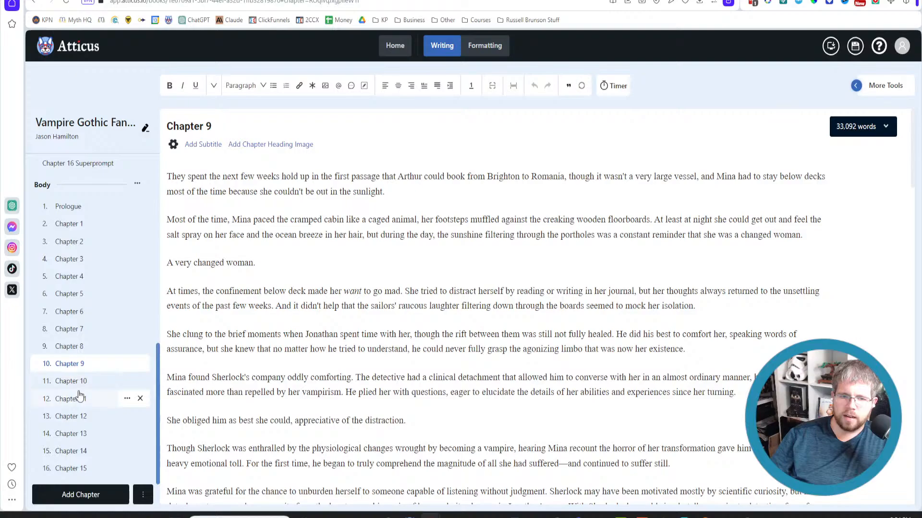
pyautogui.click(82, 385)
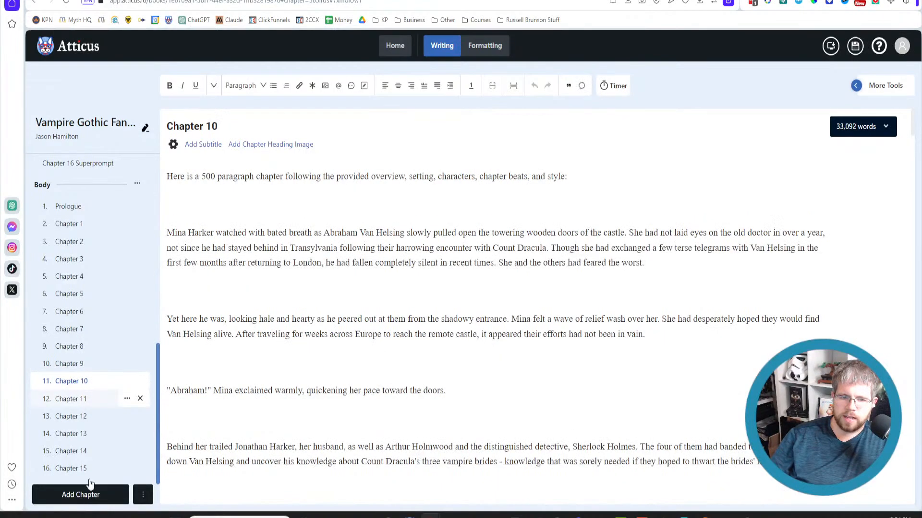